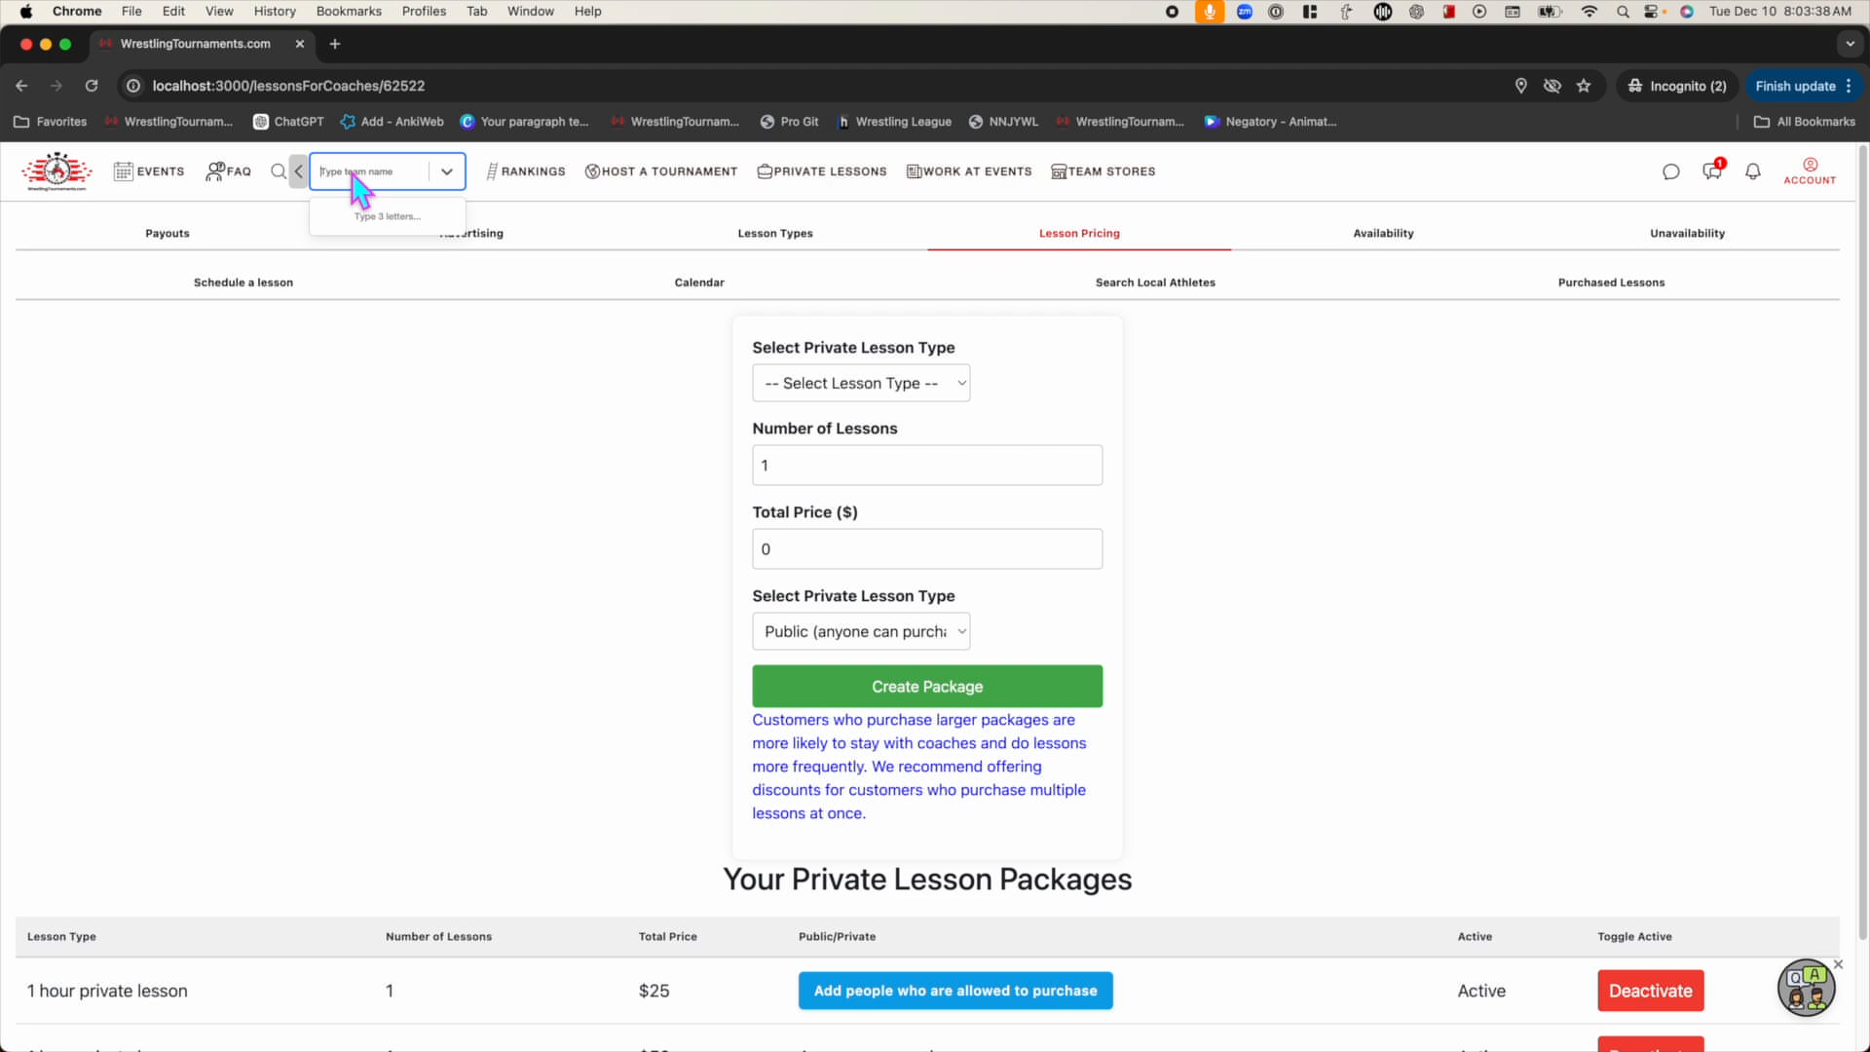
# Type 'Nion' into the team search box to find the Lions team from Adelaide
pyautogui.write('ion')
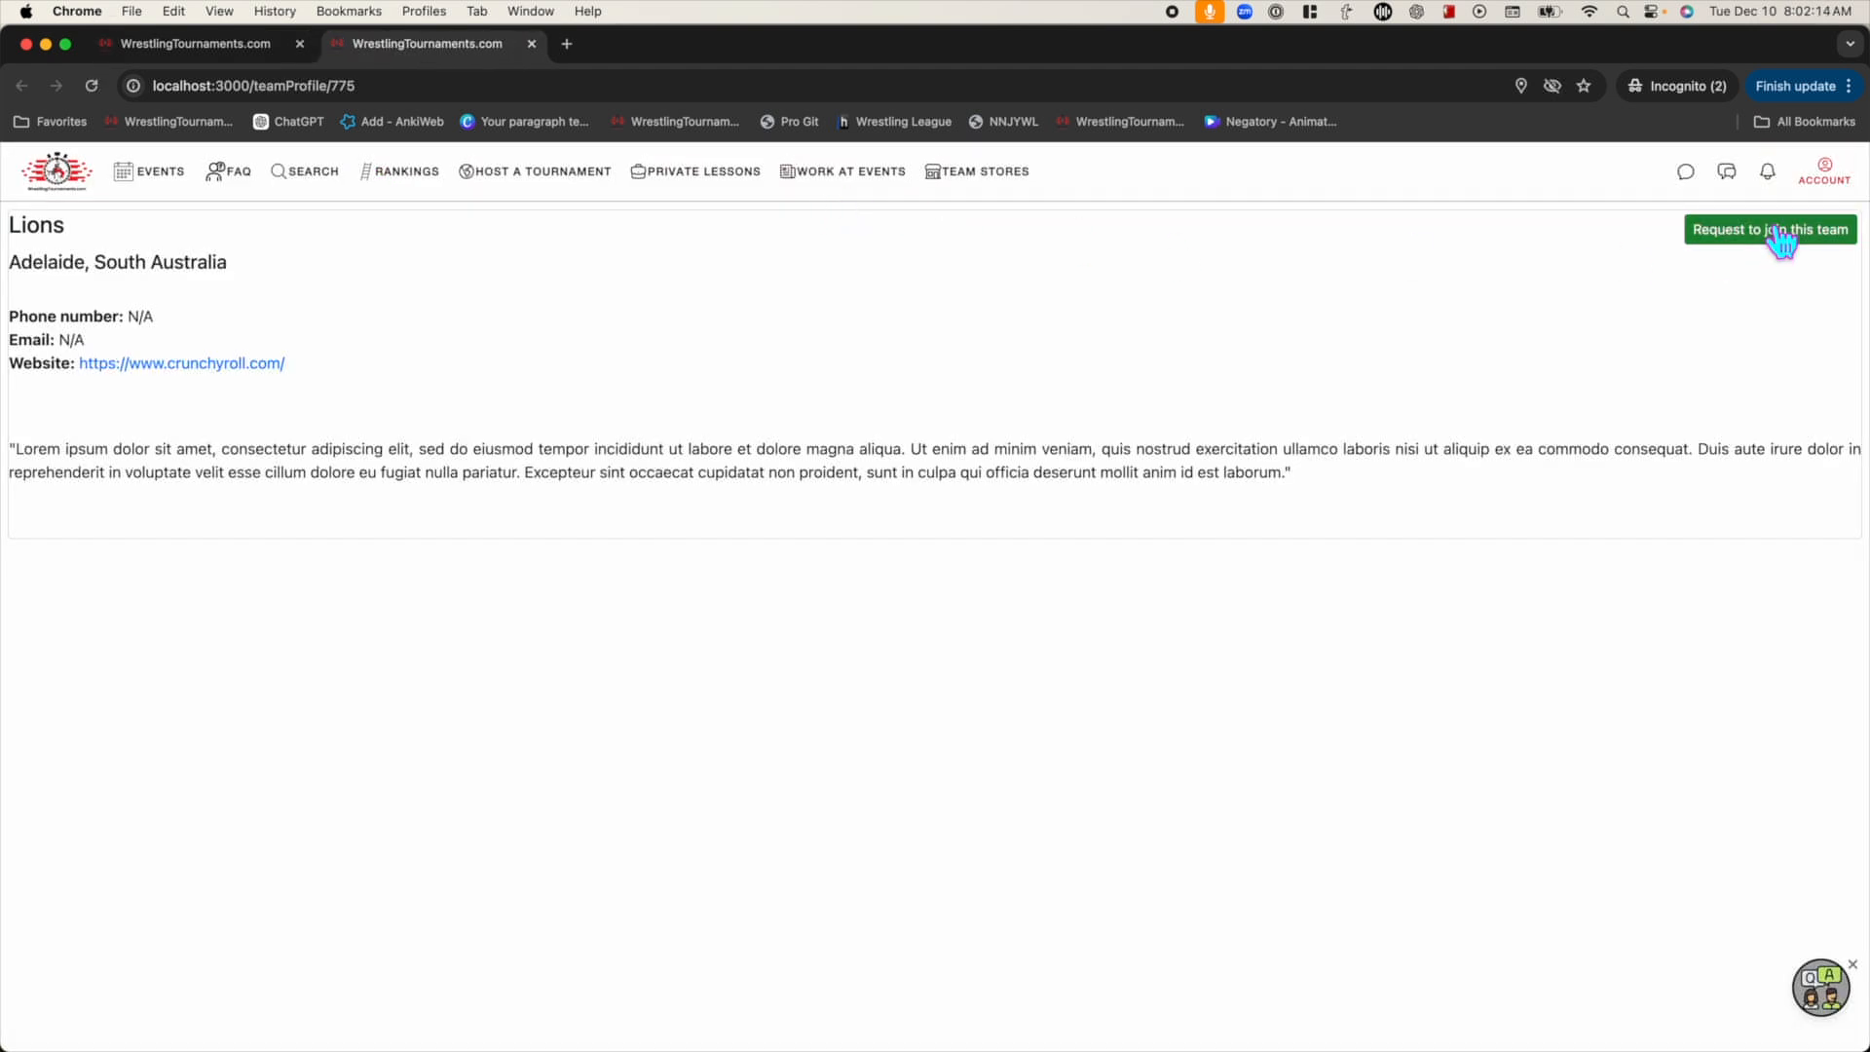
# Request that the chosen wrestler join the Lions team, then confirm with OK
pyautogui.click(1781, 234)
pyautogui.click(807, 731)
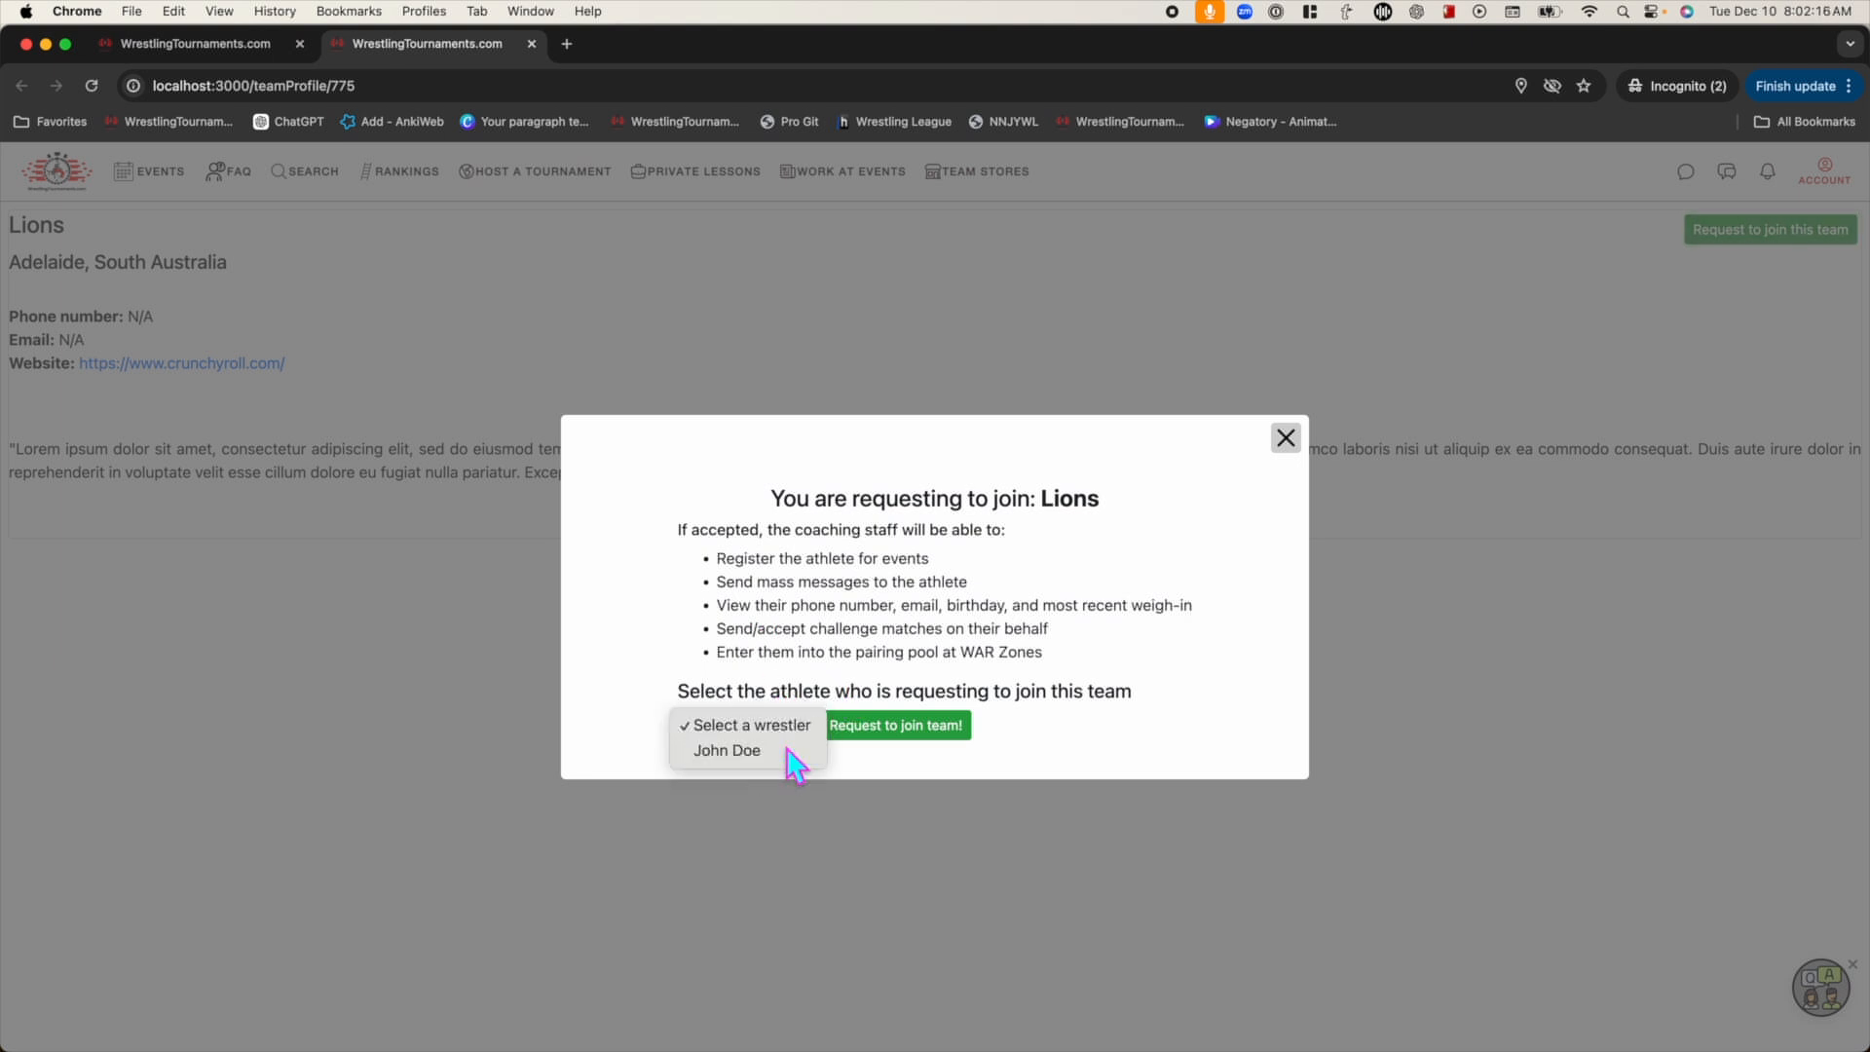
pyautogui.click(789, 750)
pyautogui.click(891, 726)
pyautogui.click(1120, 218)
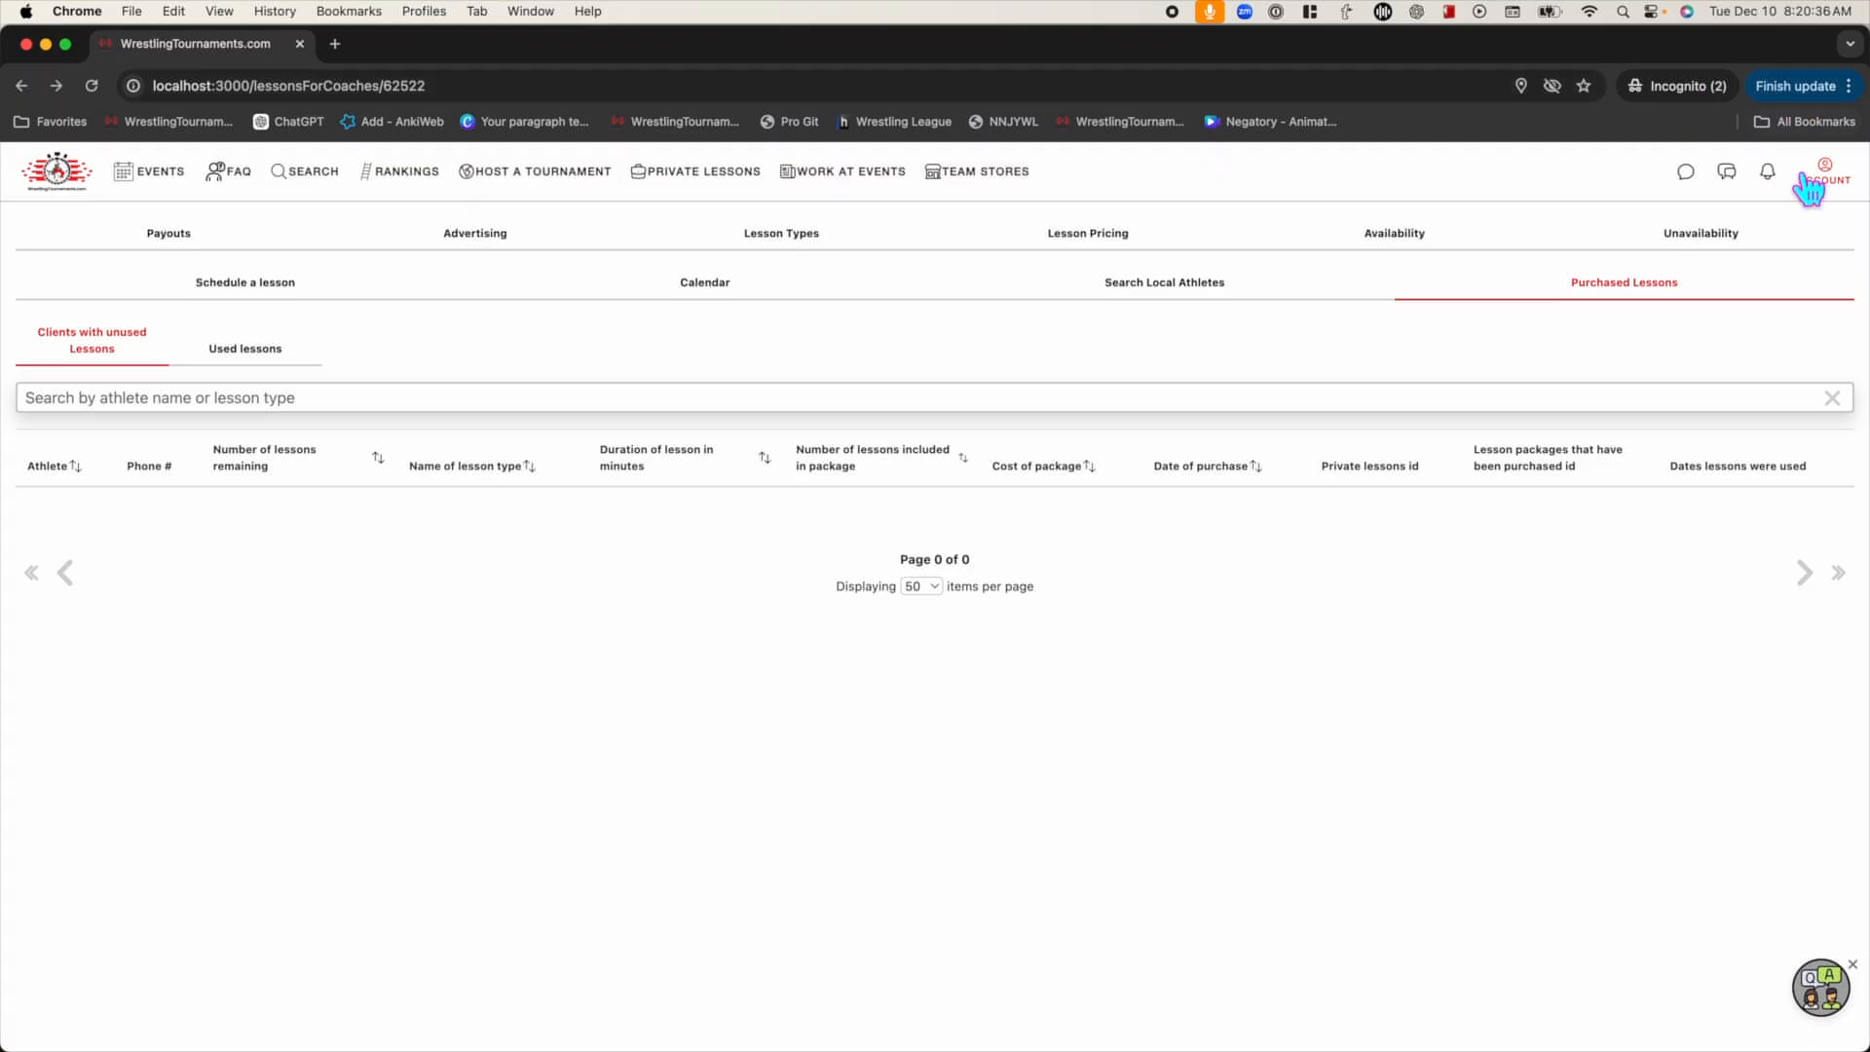
# Go to Account > Athletes and choose Give Private Lessons on the athlete's card
pyautogui.click(1822, 173)
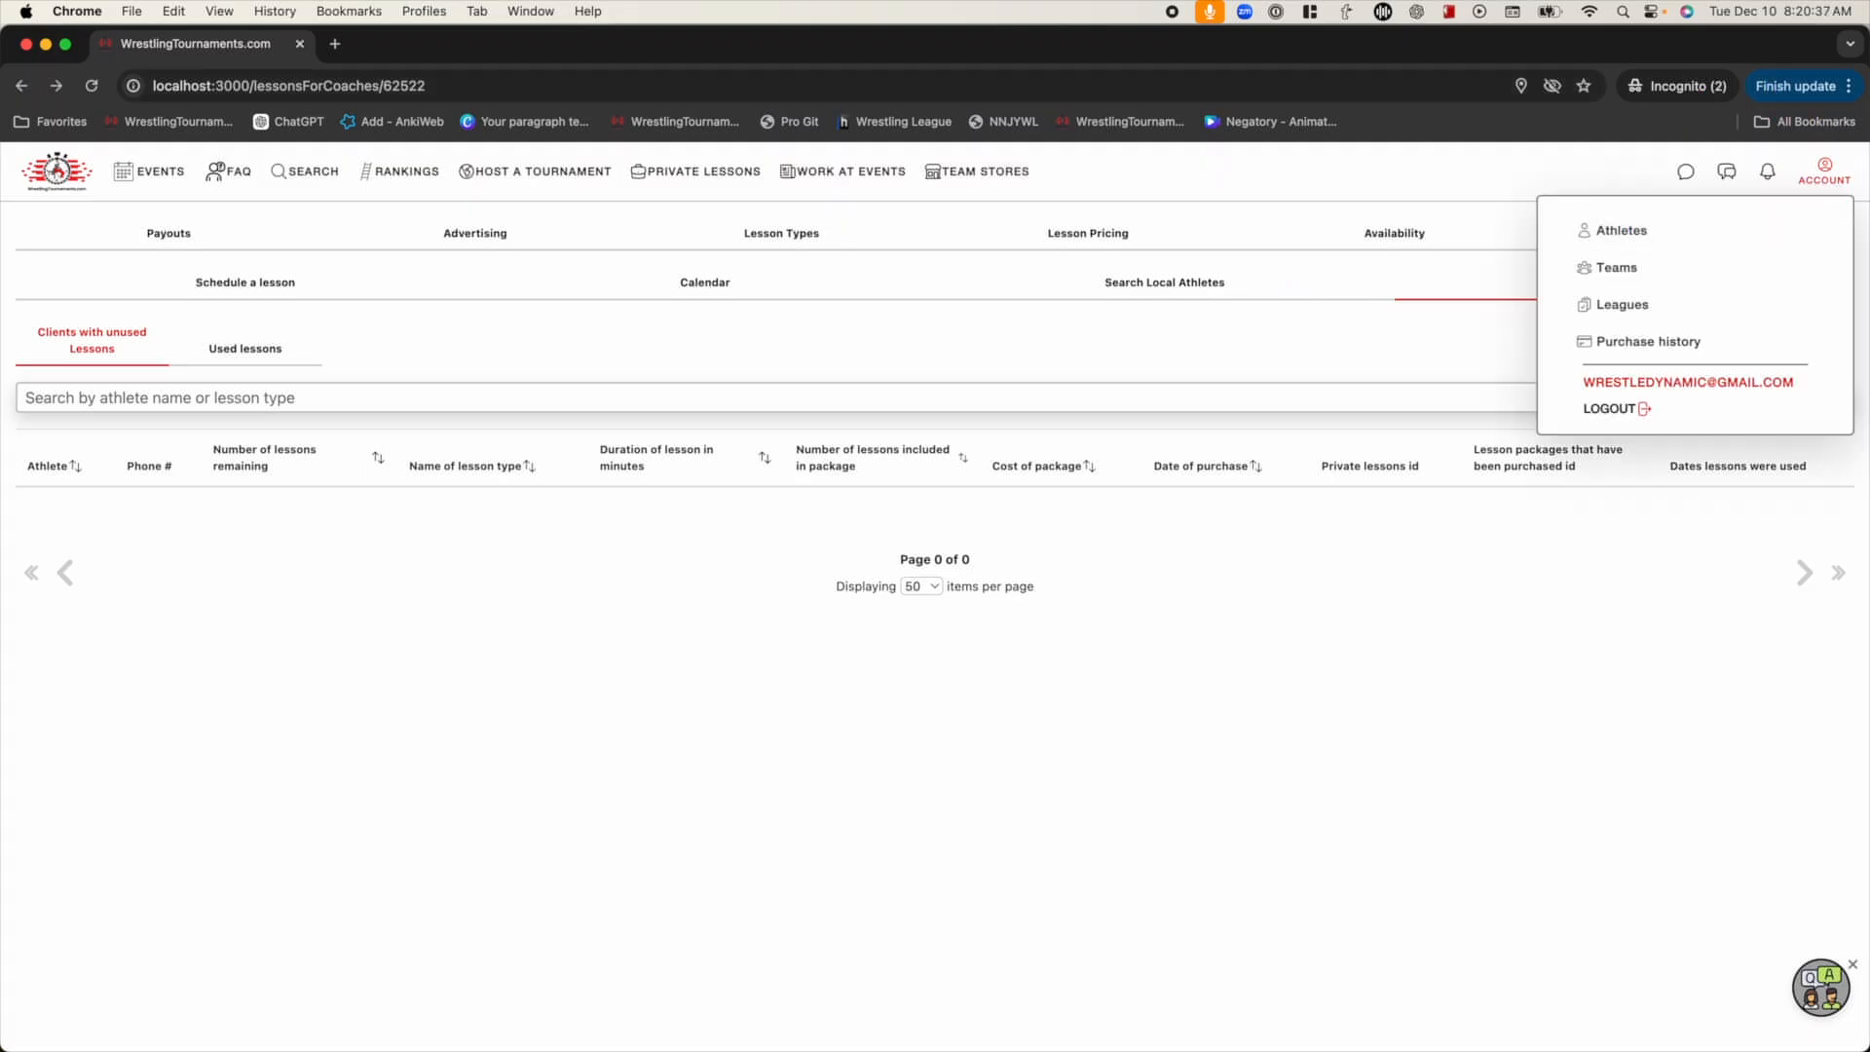
pyautogui.click(1649, 234)
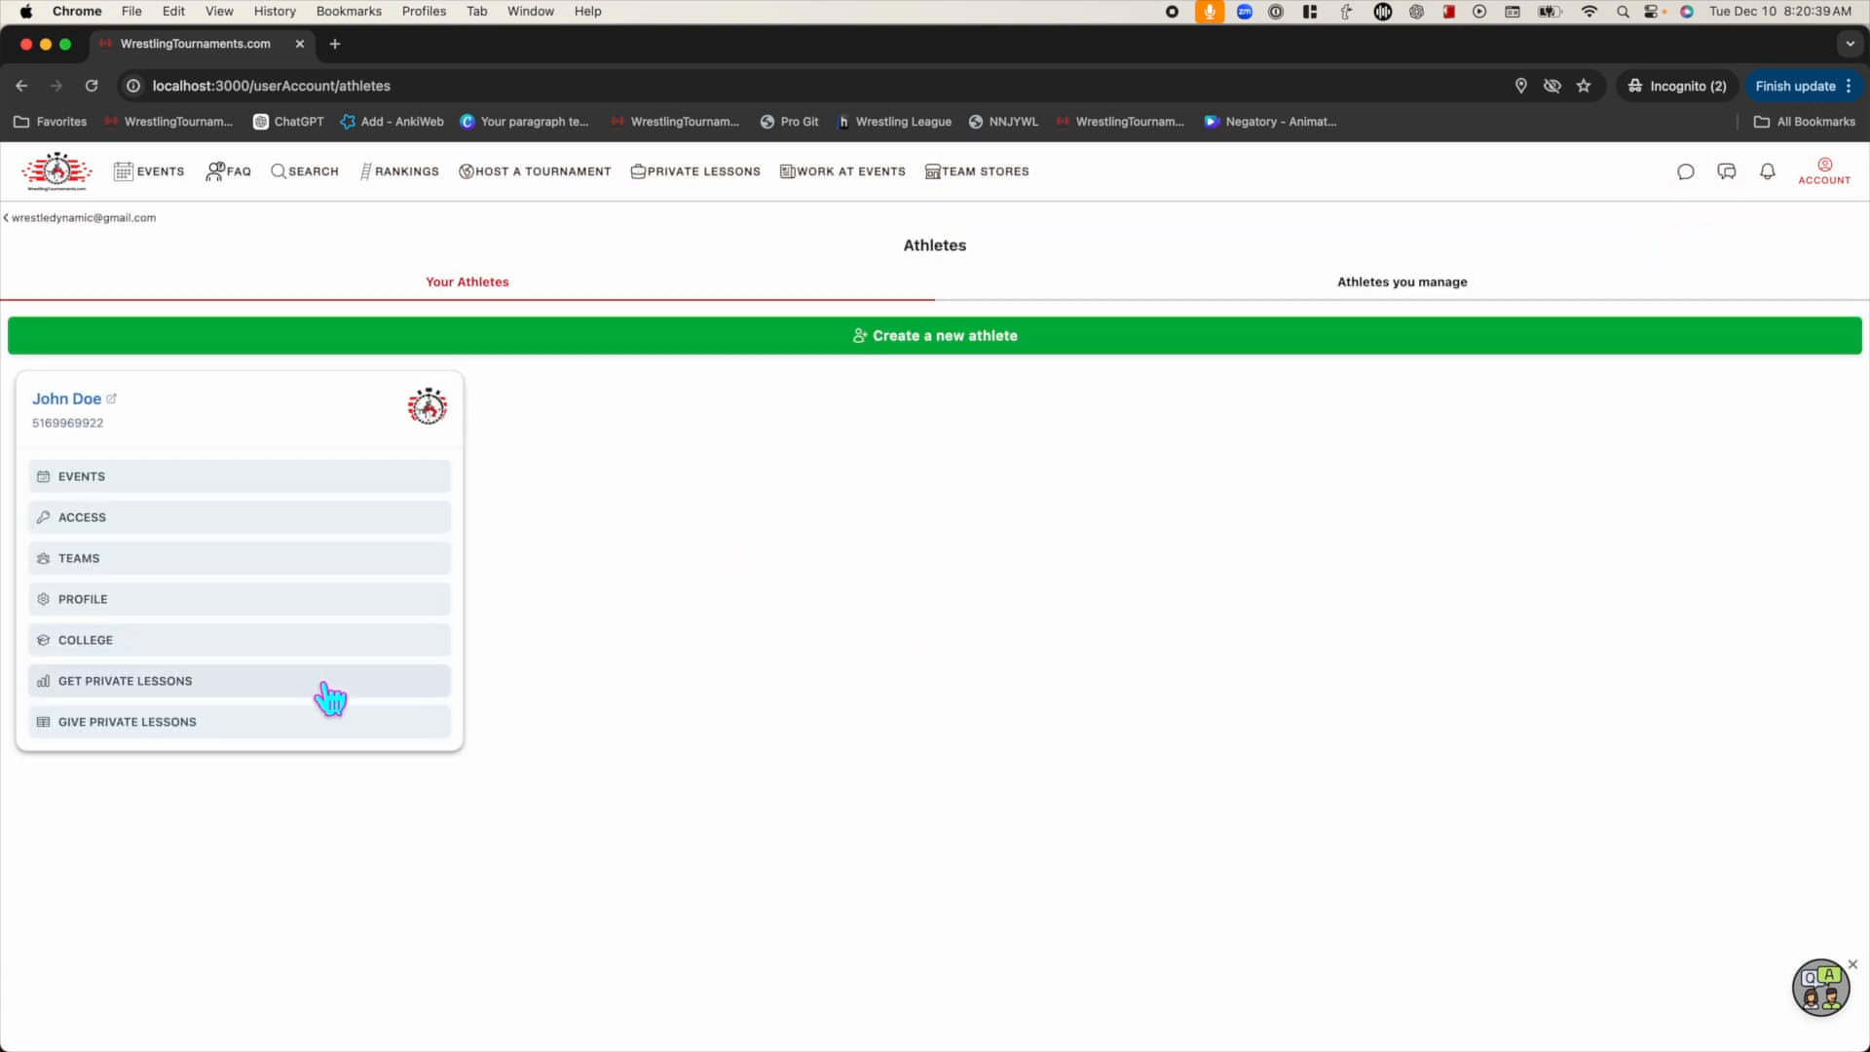
pyautogui.click(273, 726)
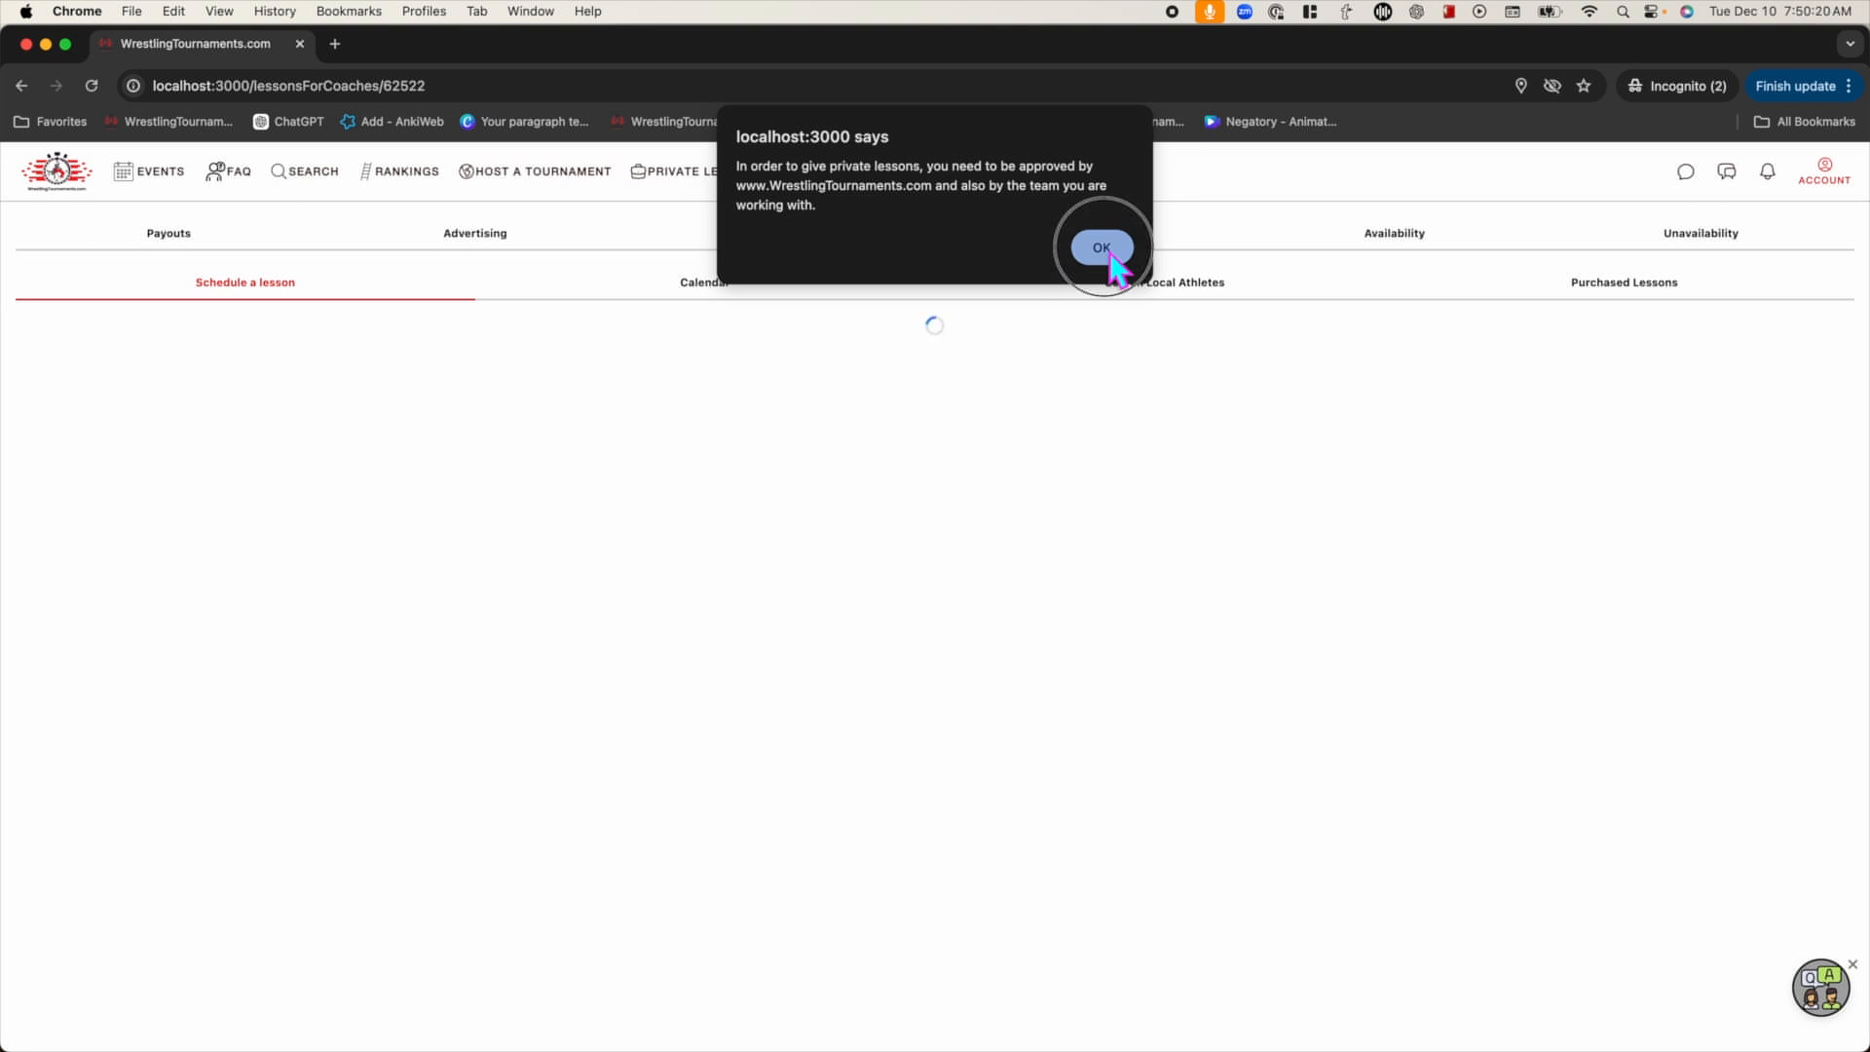
# Dismiss the alert saying lessons need site and team approval
pyautogui.click(1110, 256)
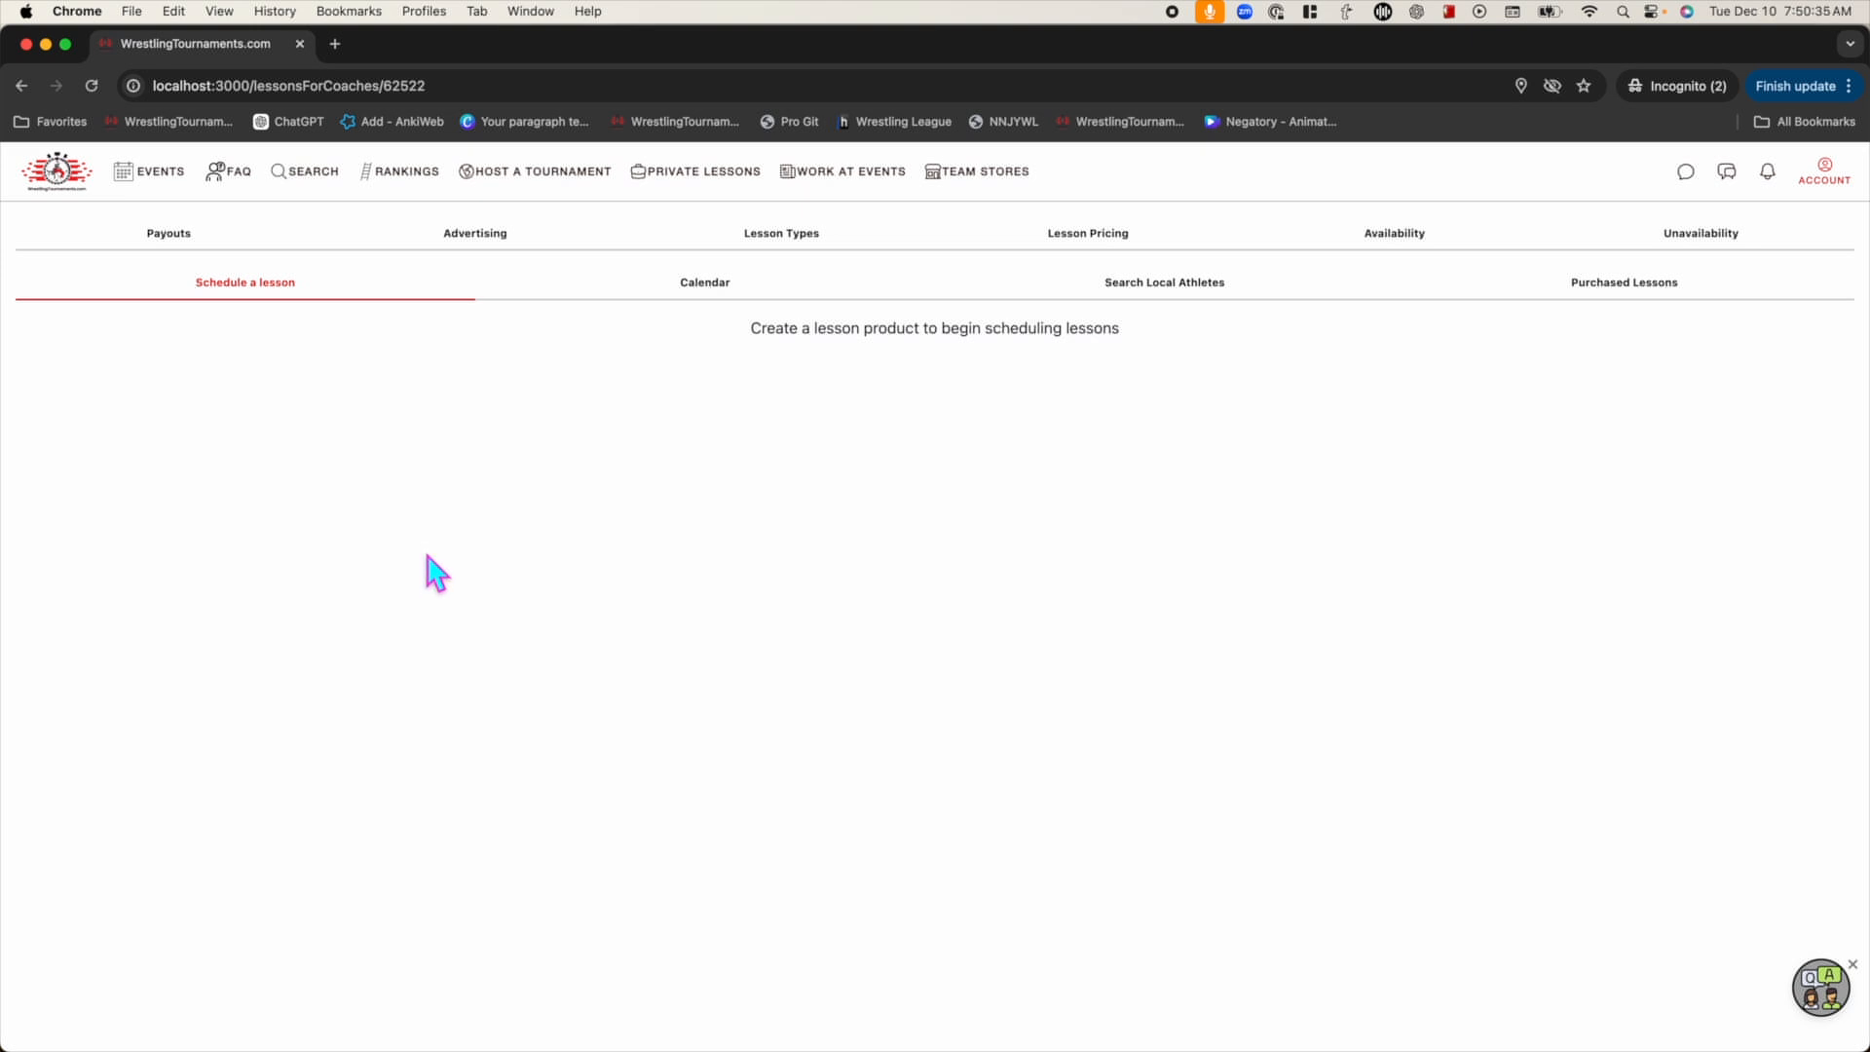
# From the Payouts tab, start setting up a Stripe payout account
pyautogui.click(176, 249)
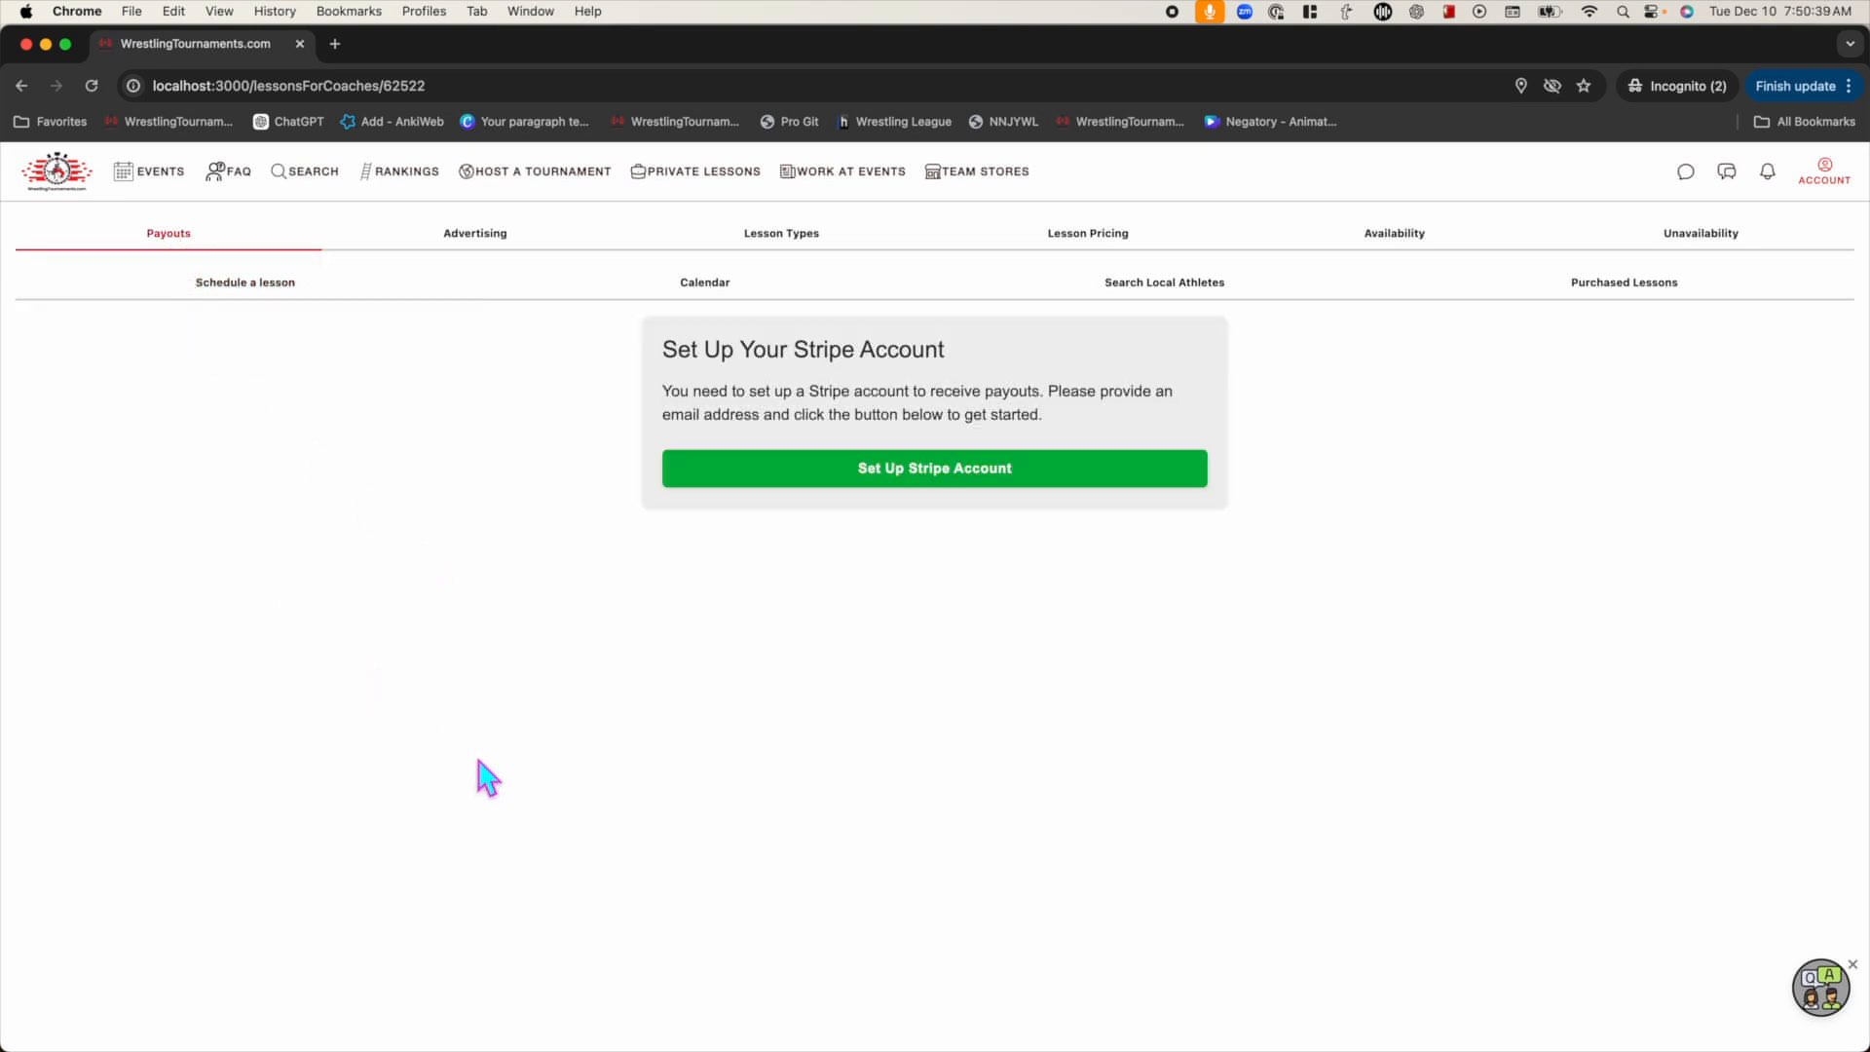
pyautogui.click(915, 487)
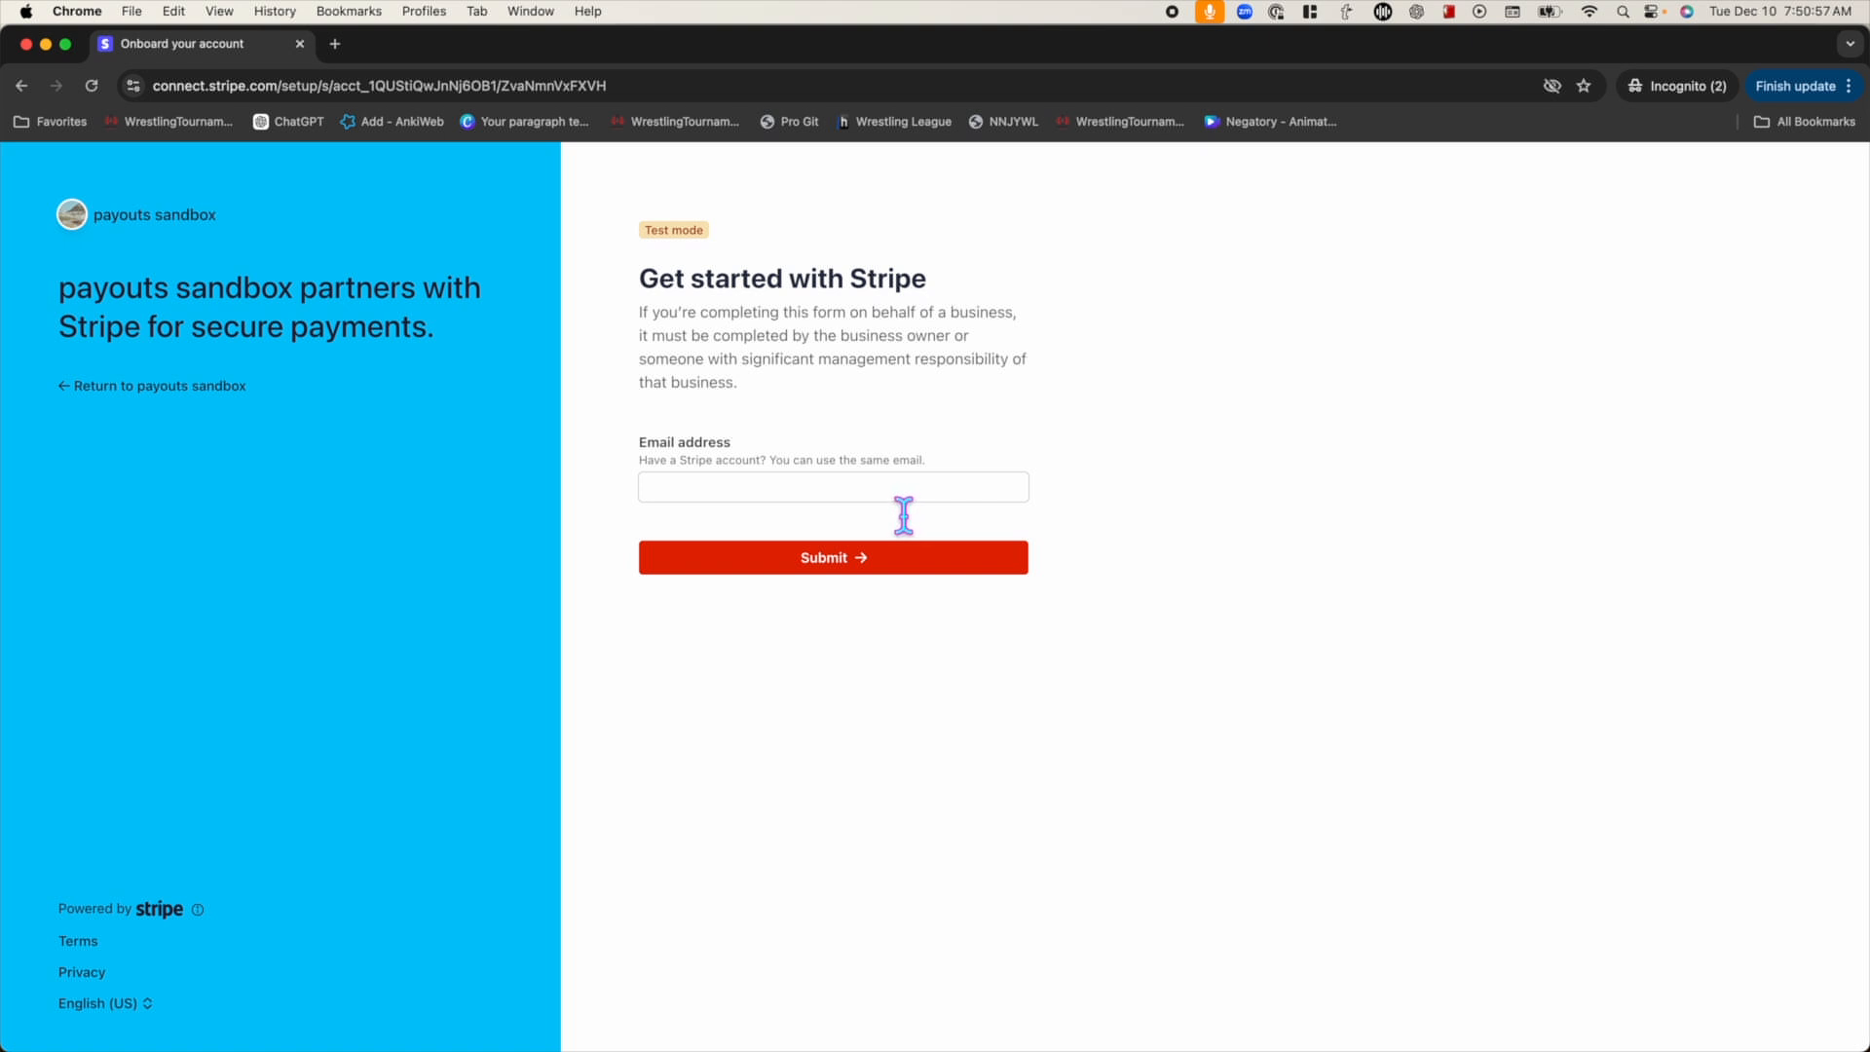
# Submit the email, choose to create a new business, and keep Individual as the business type
pyautogui.click(935, 489)
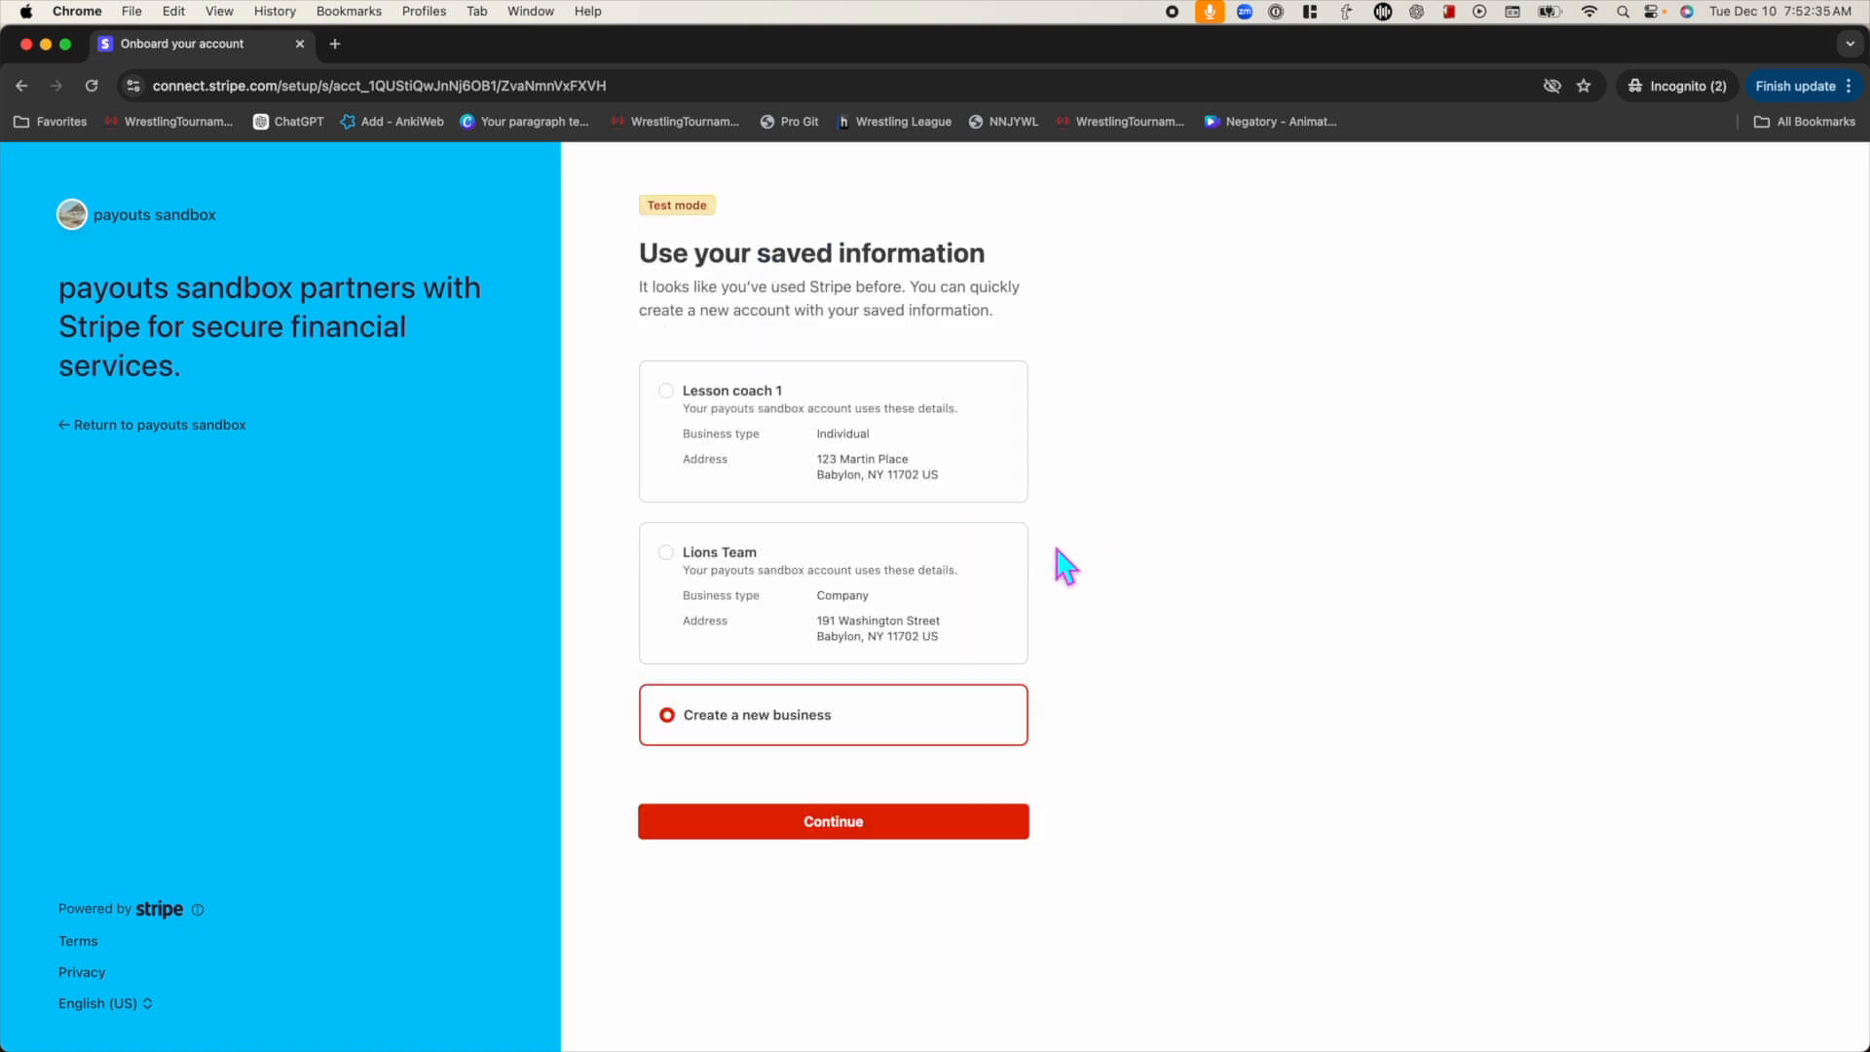
pyautogui.click(800, 828)
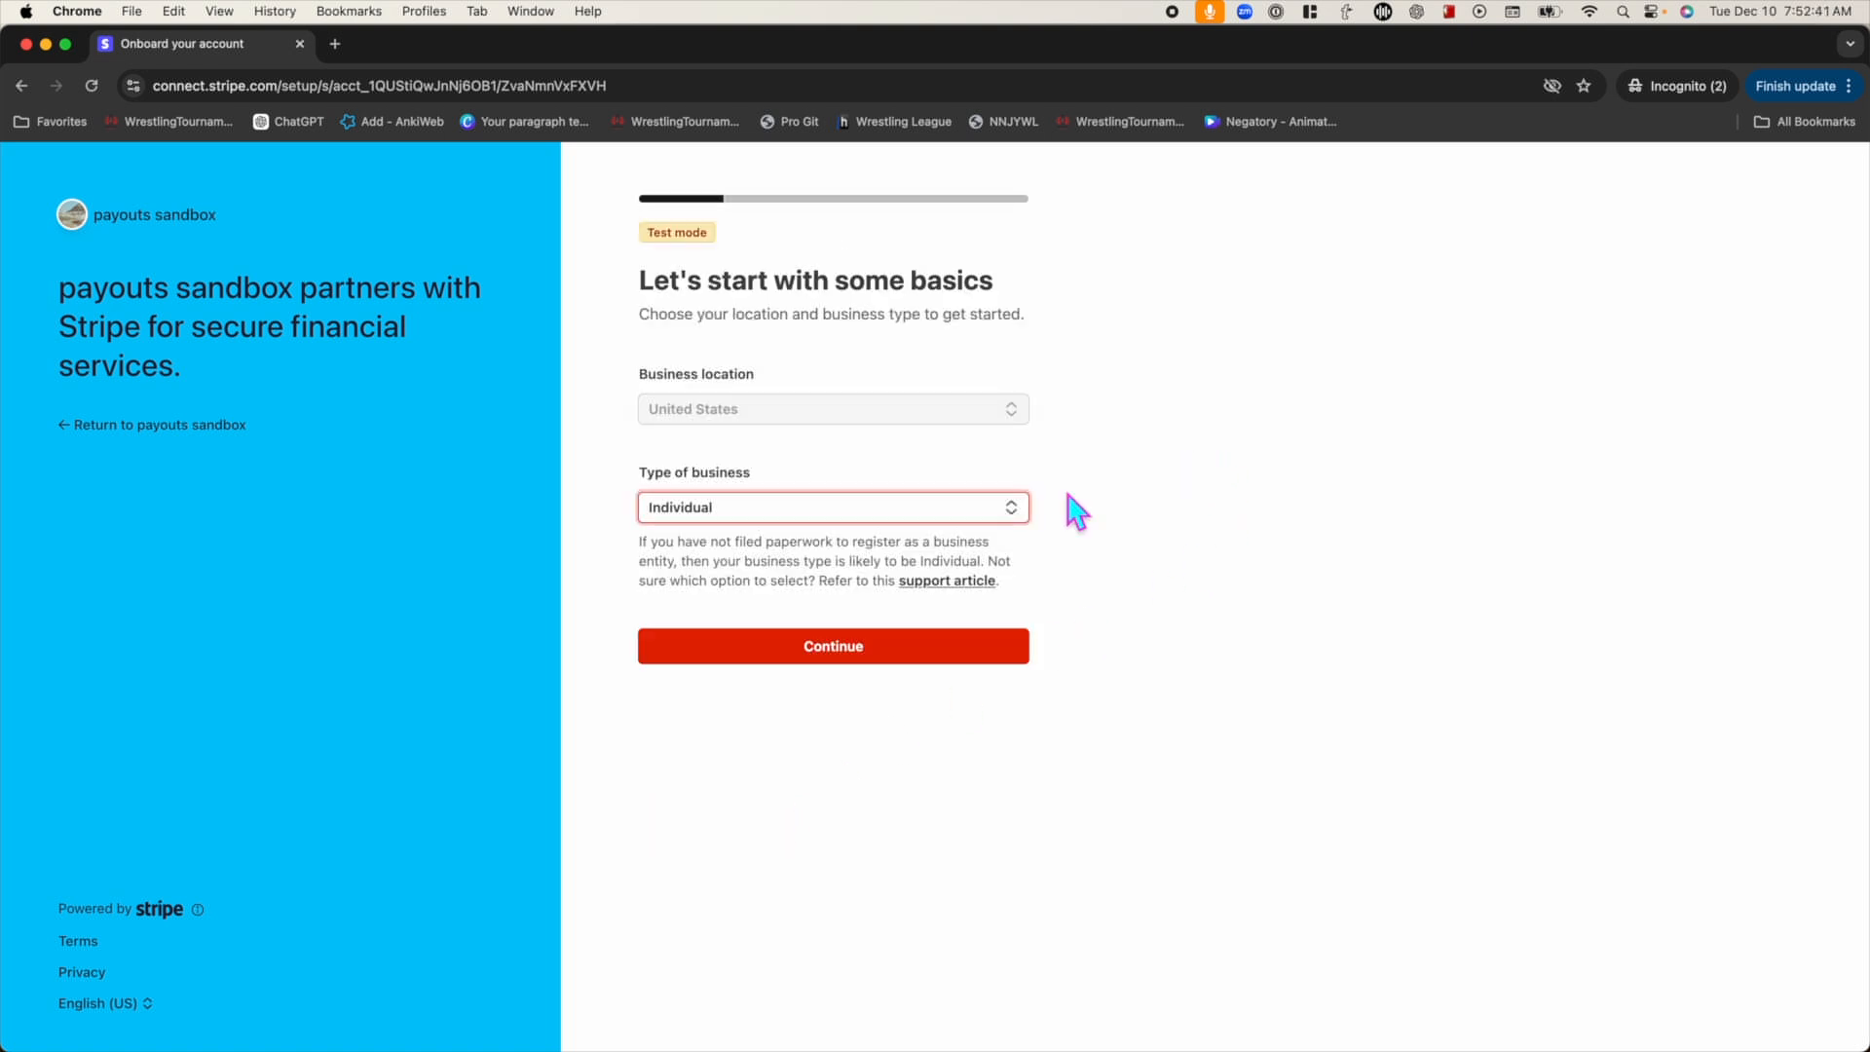
pyautogui.click(750, 508)
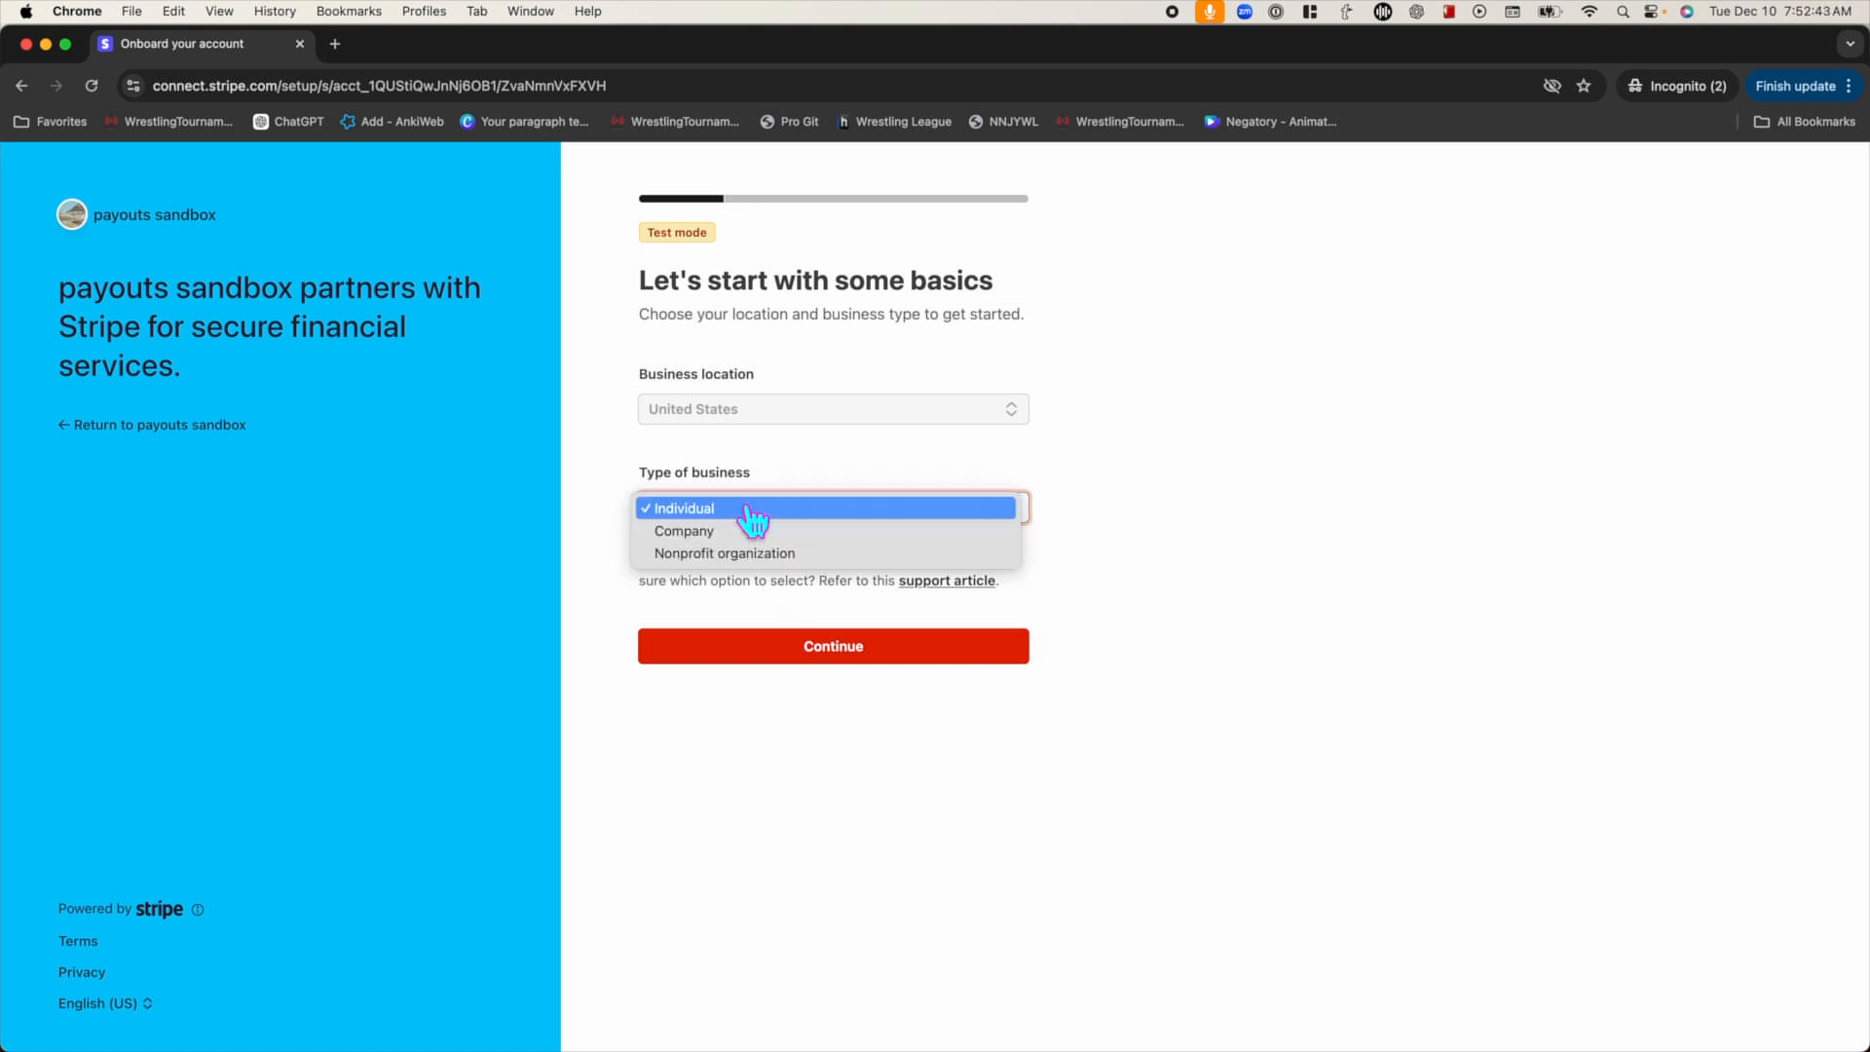
pyautogui.click(752, 508)
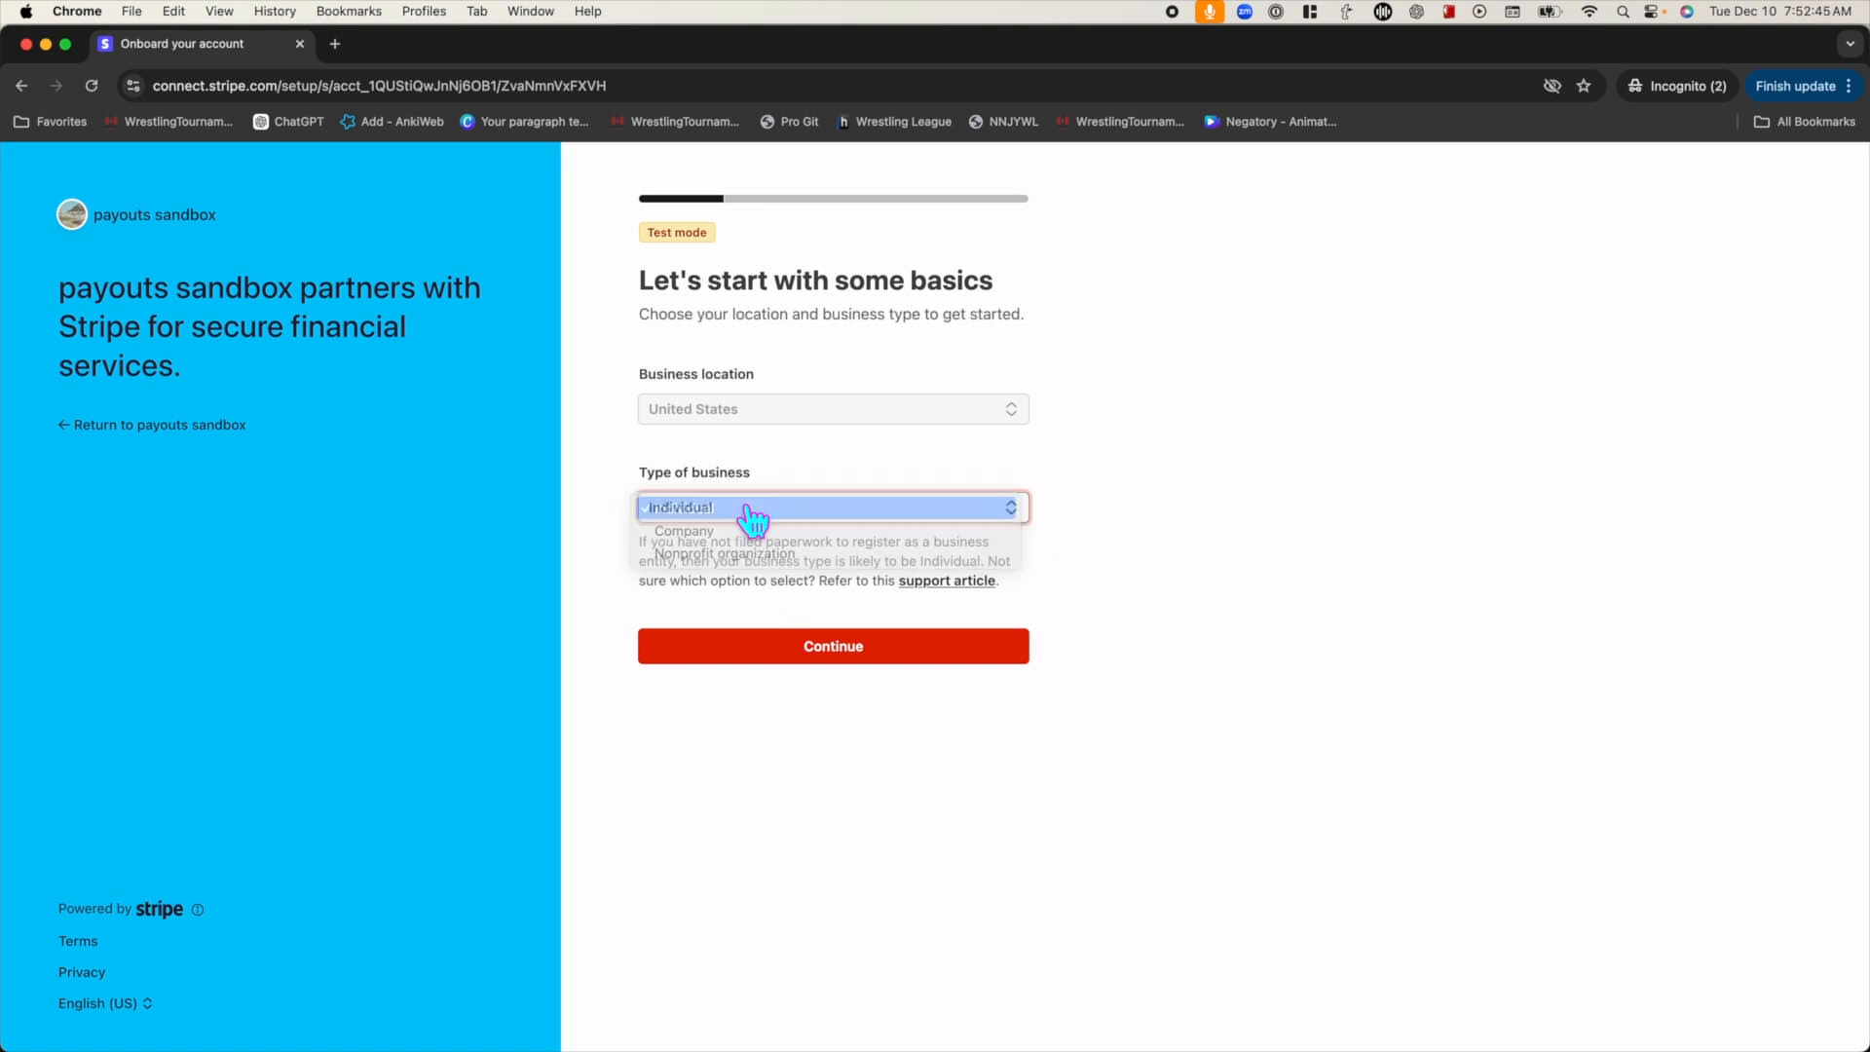
pyautogui.click(807, 649)
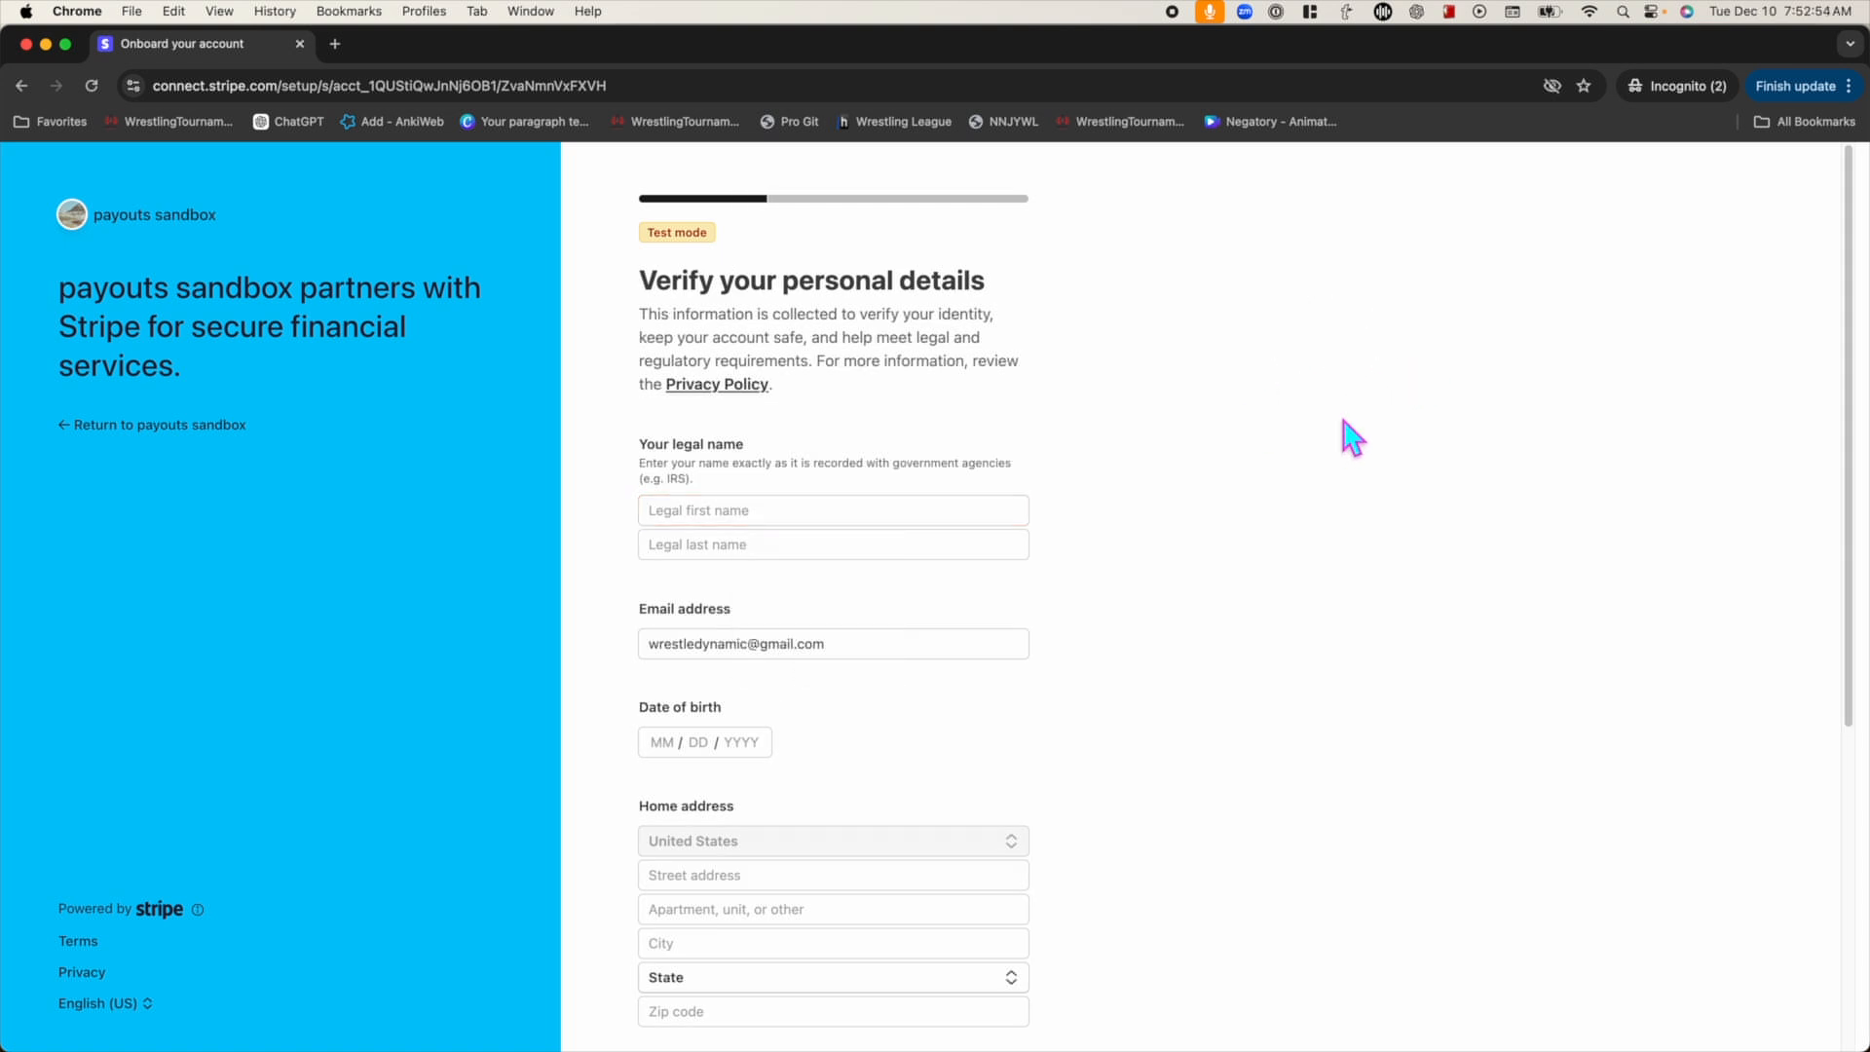
# Fill in the legal name, date of birth and street address, then submit the personal details
pyautogui.click(964, 509)
pyautogui.write('John')
pyautogui.press('Tab')
pyautogui.write('Doe')
pyautogui.press('Tab')
pyautogui.press('Tab')
pyautogui.write('04042004')
pyautogui.press('Tab')
pyautogui.write('123 main')
pyautogui.click(779, 628)
pyautogui.click(833, 877)
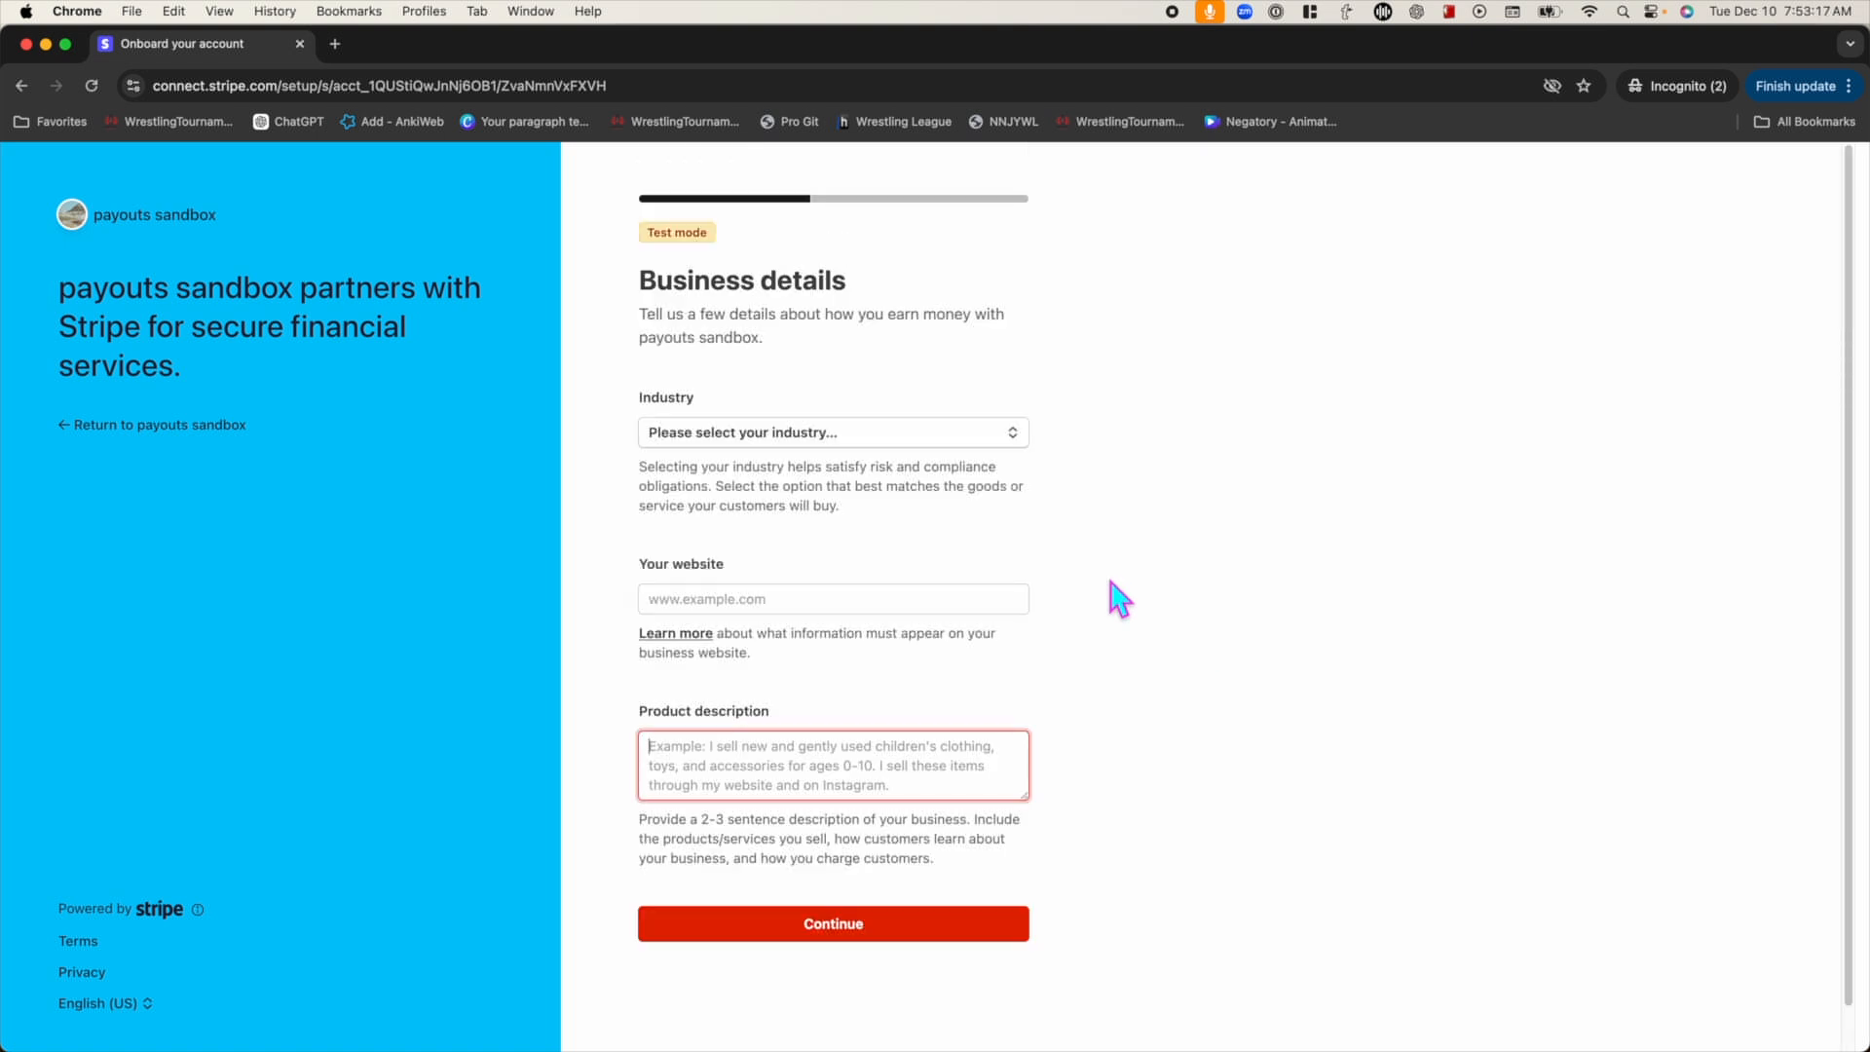
# Set the industry to Other educational services and add the website wrestlingtournaments.com and a private-lessons description
pyautogui.click(933, 440)
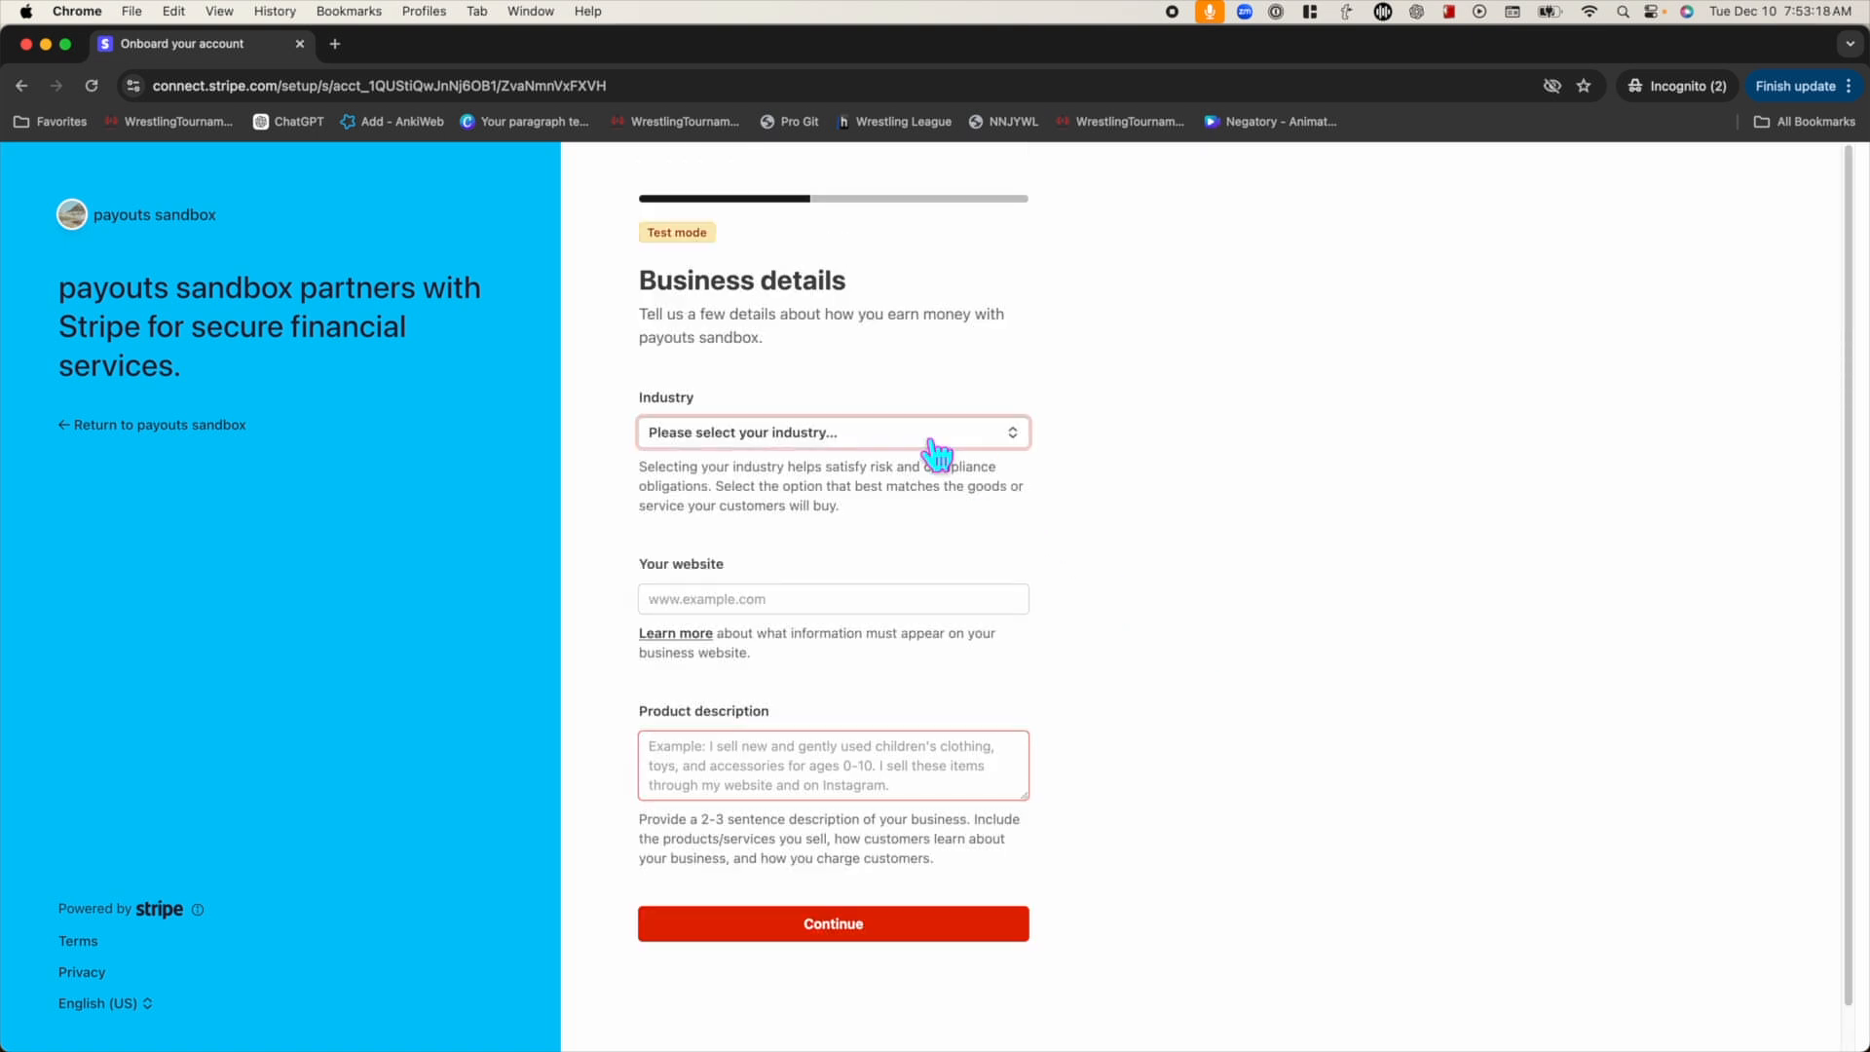
pyautogui.write('other')
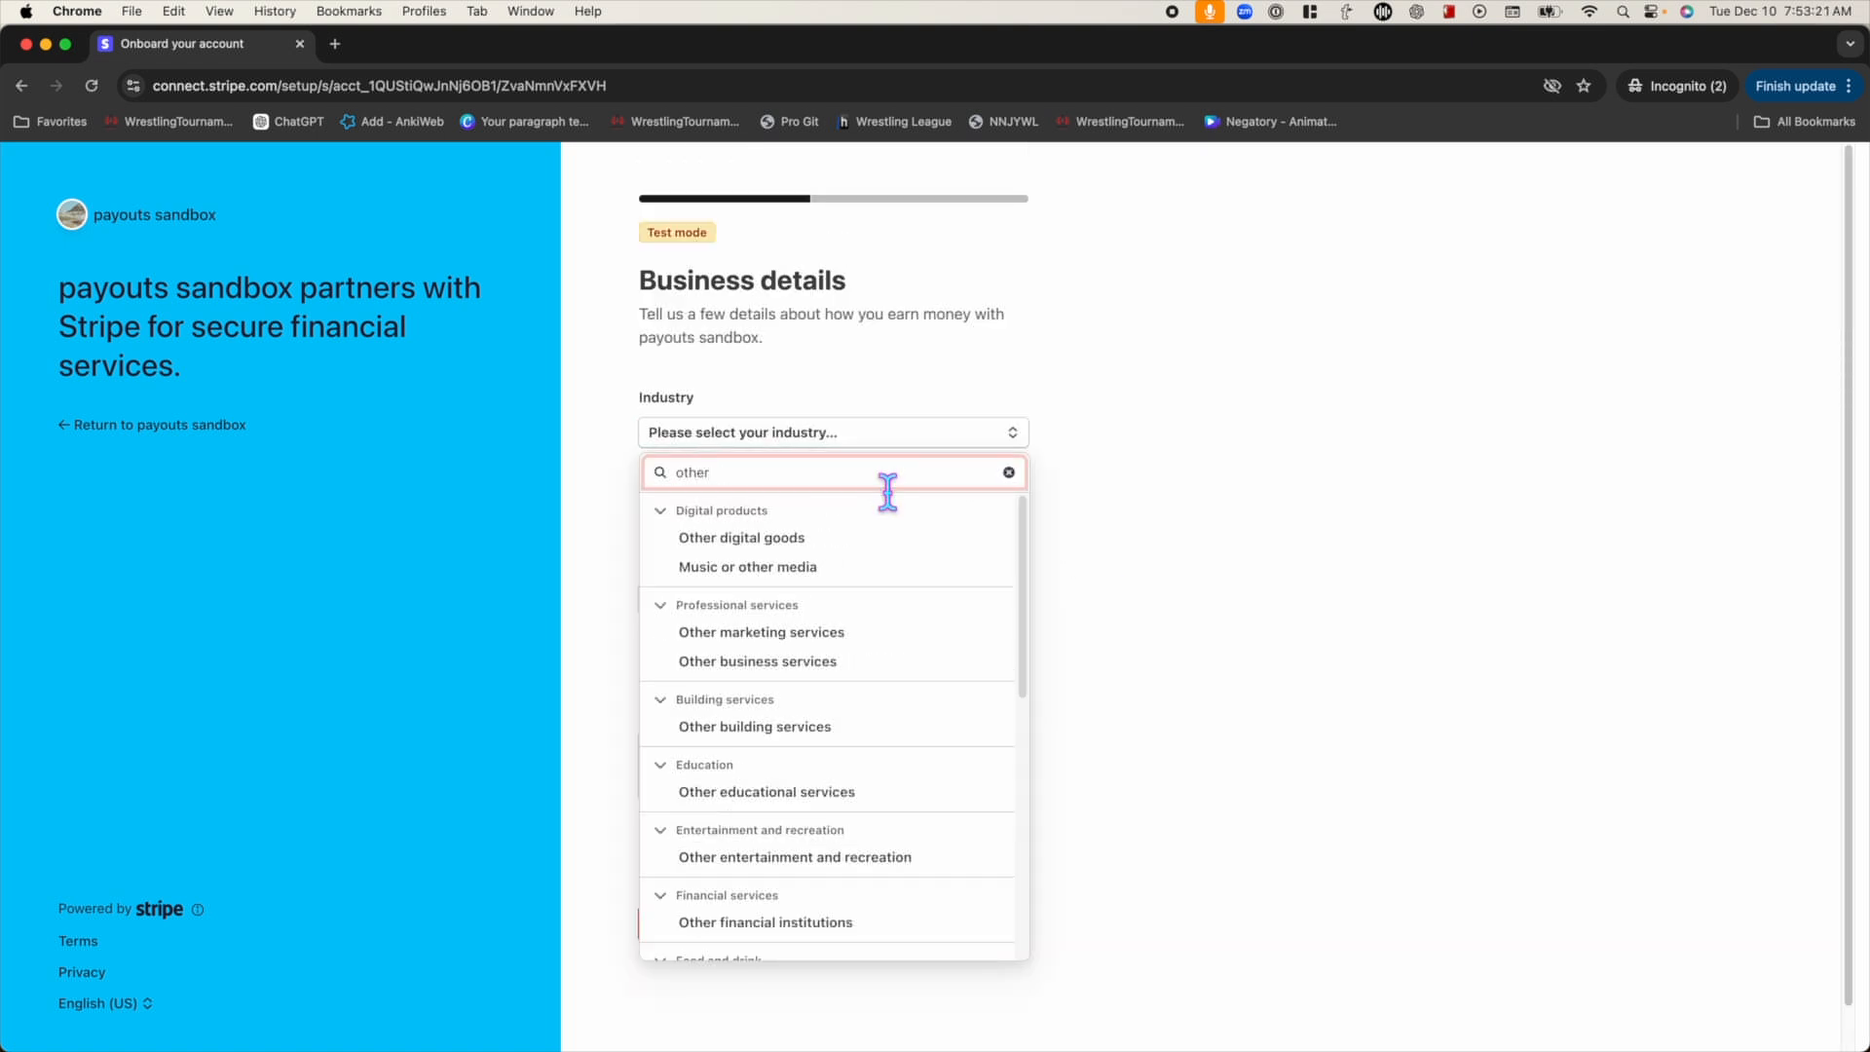
pyautogui.click(827, 796)
pyautogui.click(839, 608)
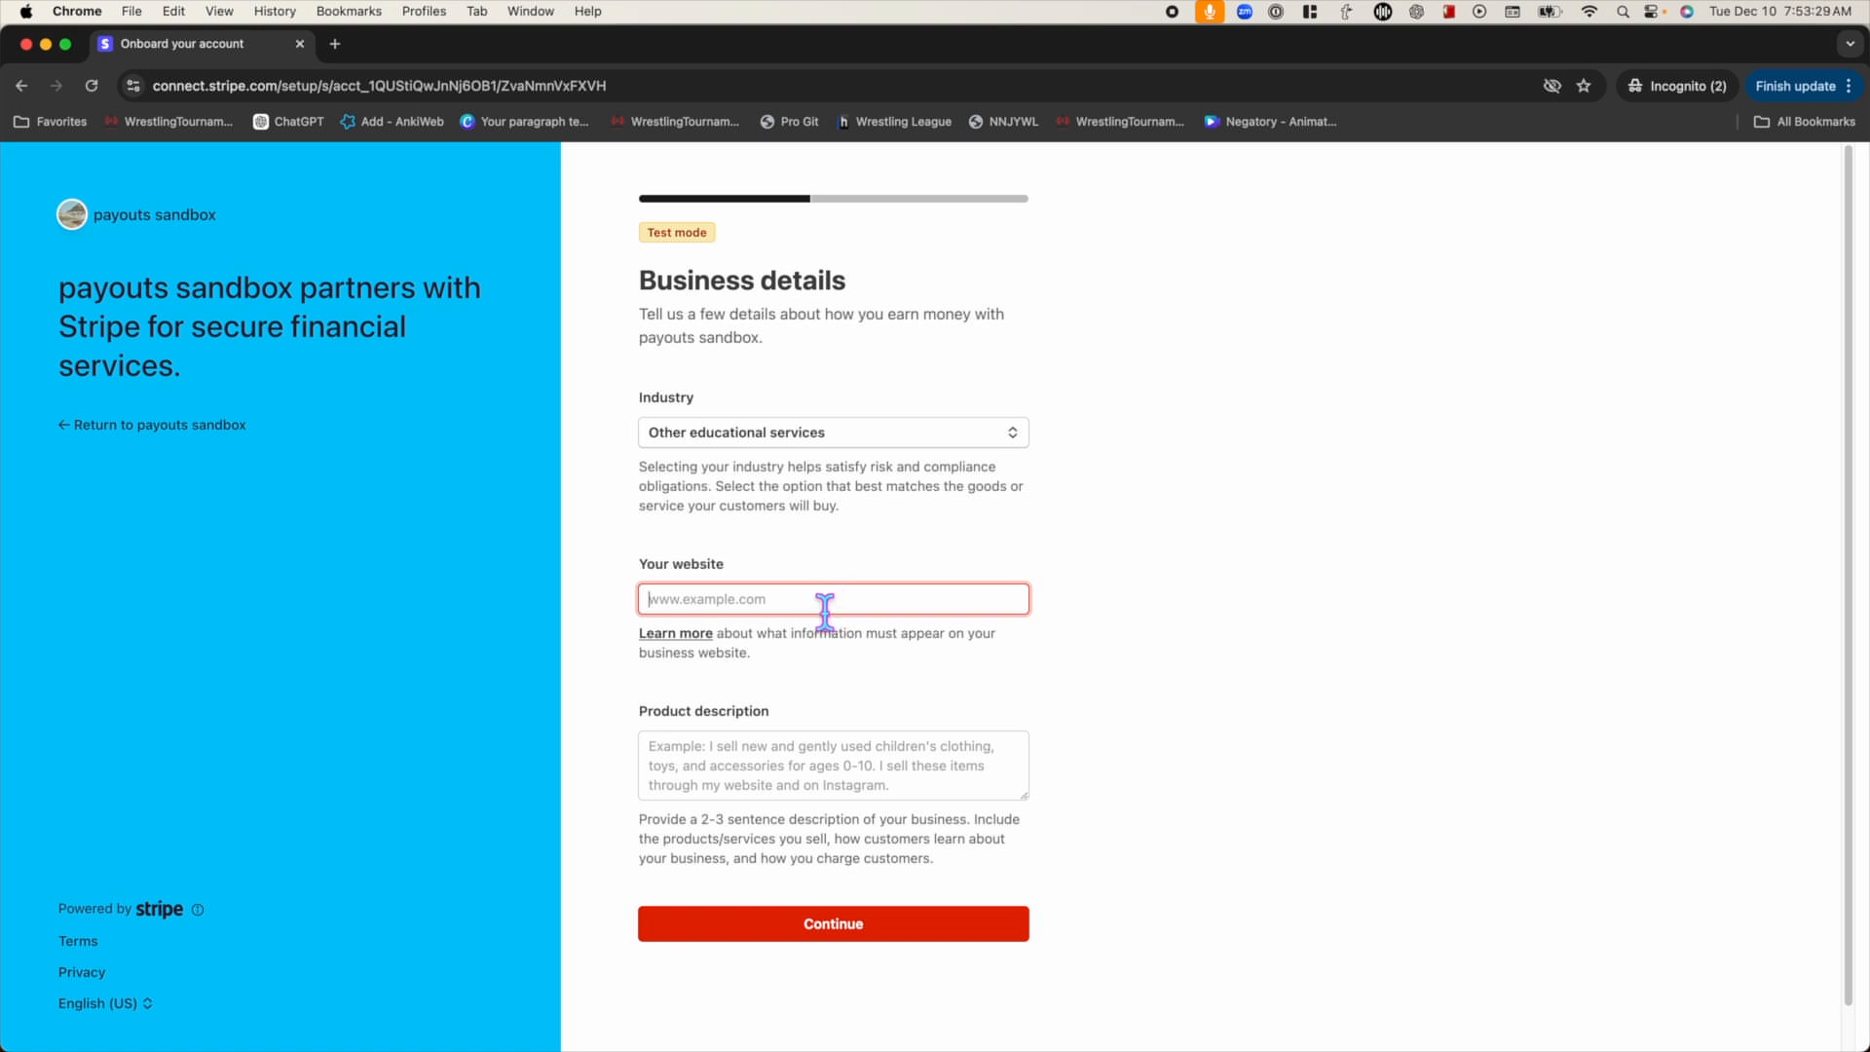
pyautogui.write('wrestlingtournaments.com')
pyautogui.click(888, 765)
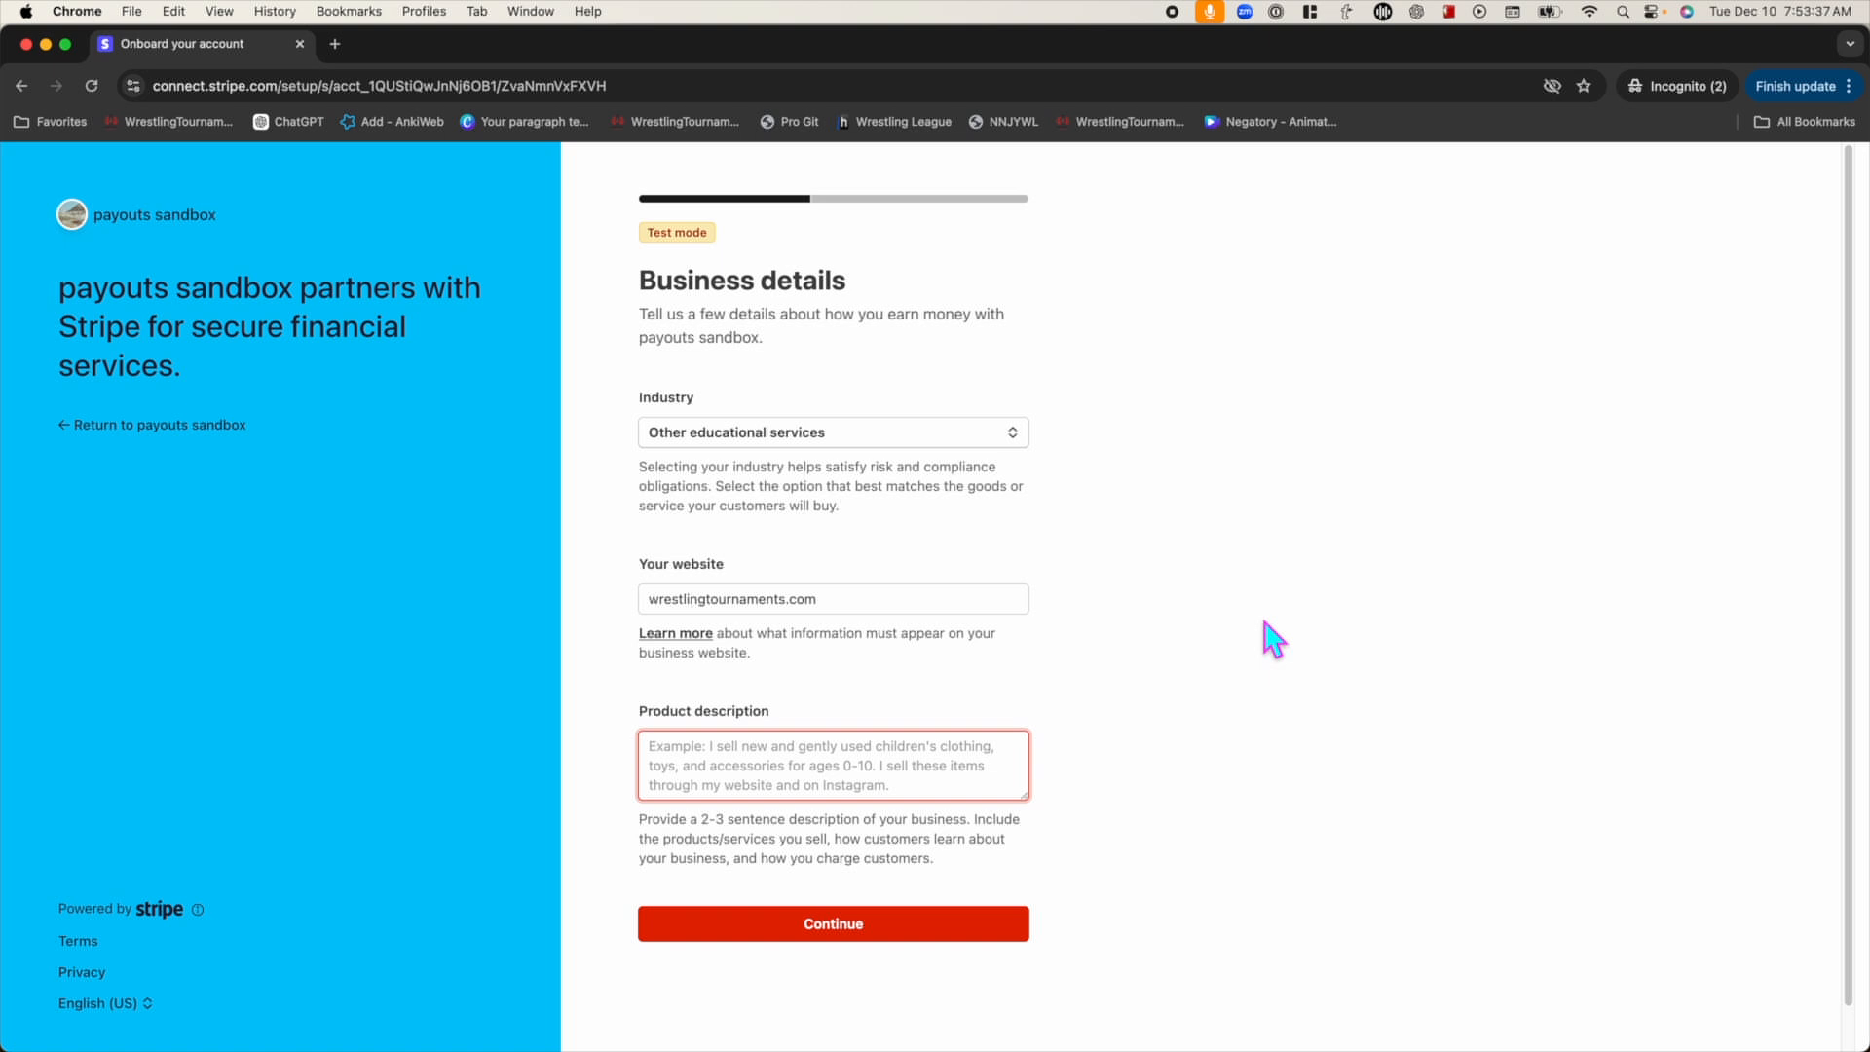
pyautogui.write('Private lessons for the sport of wrestling')
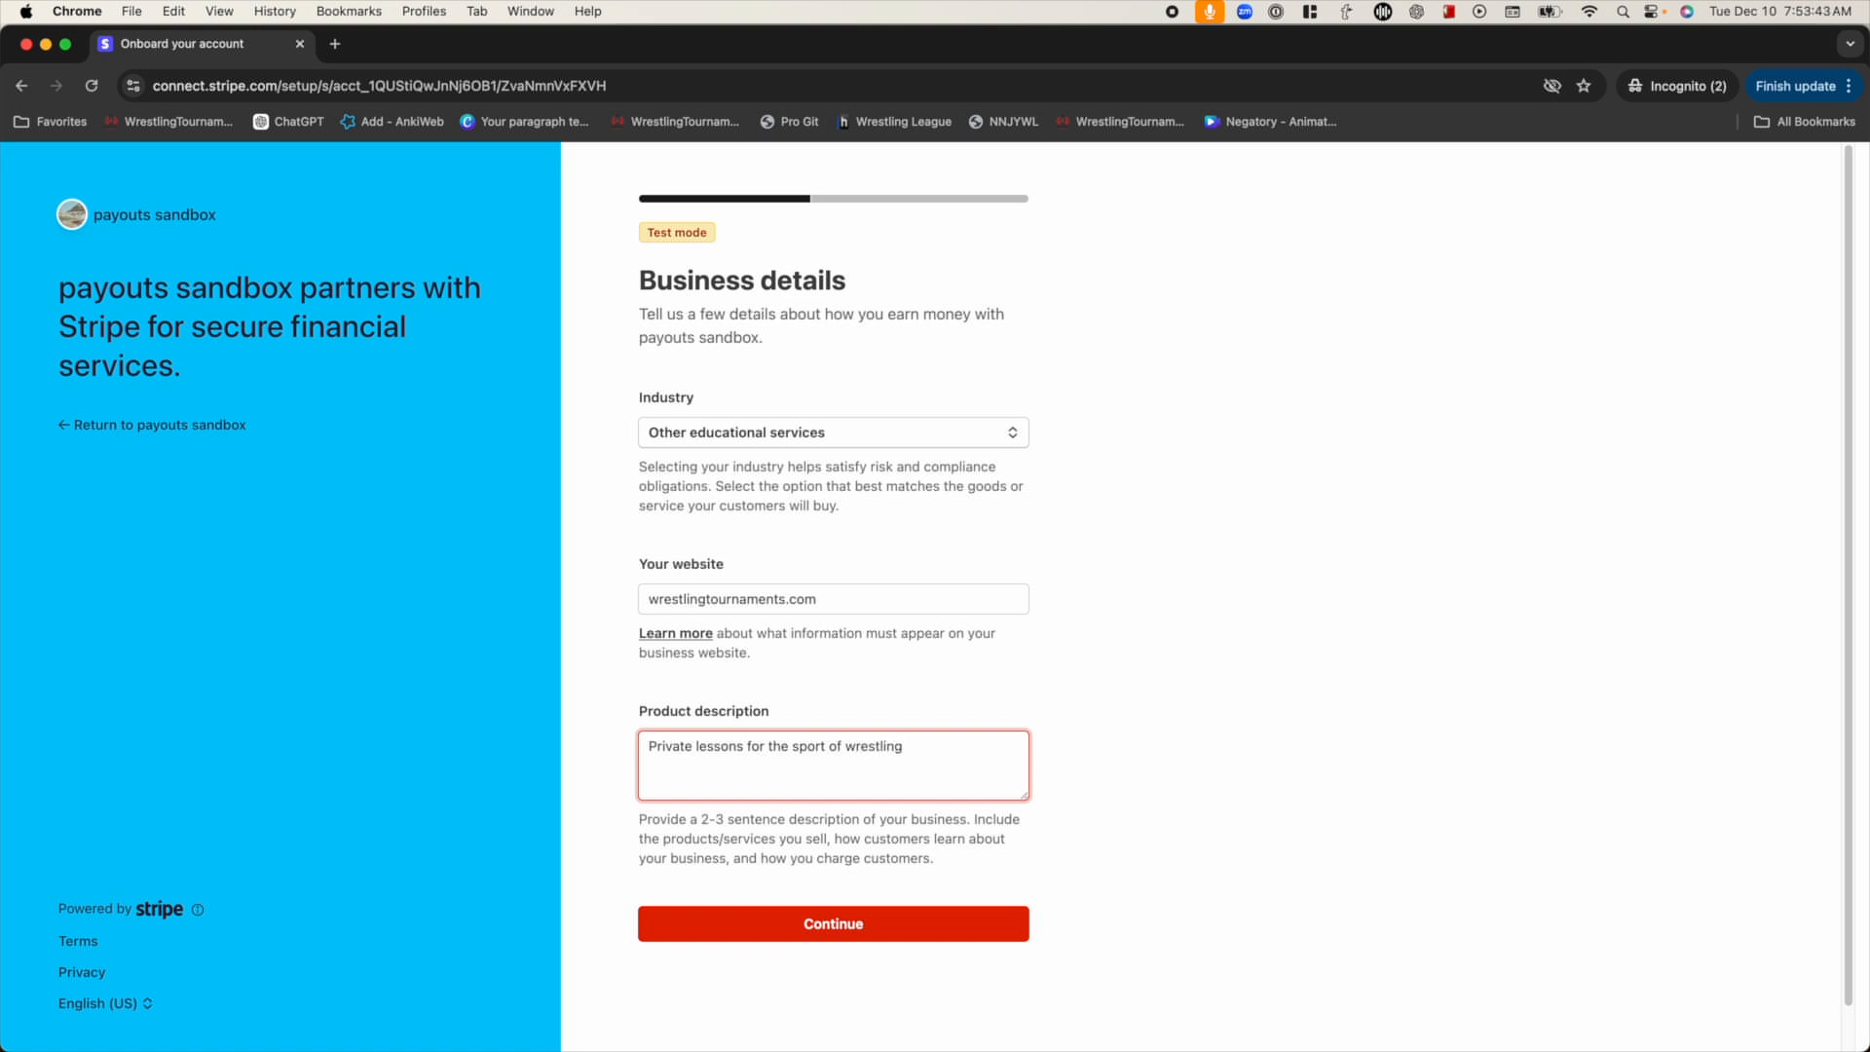
pyautogui.click(838, 933)
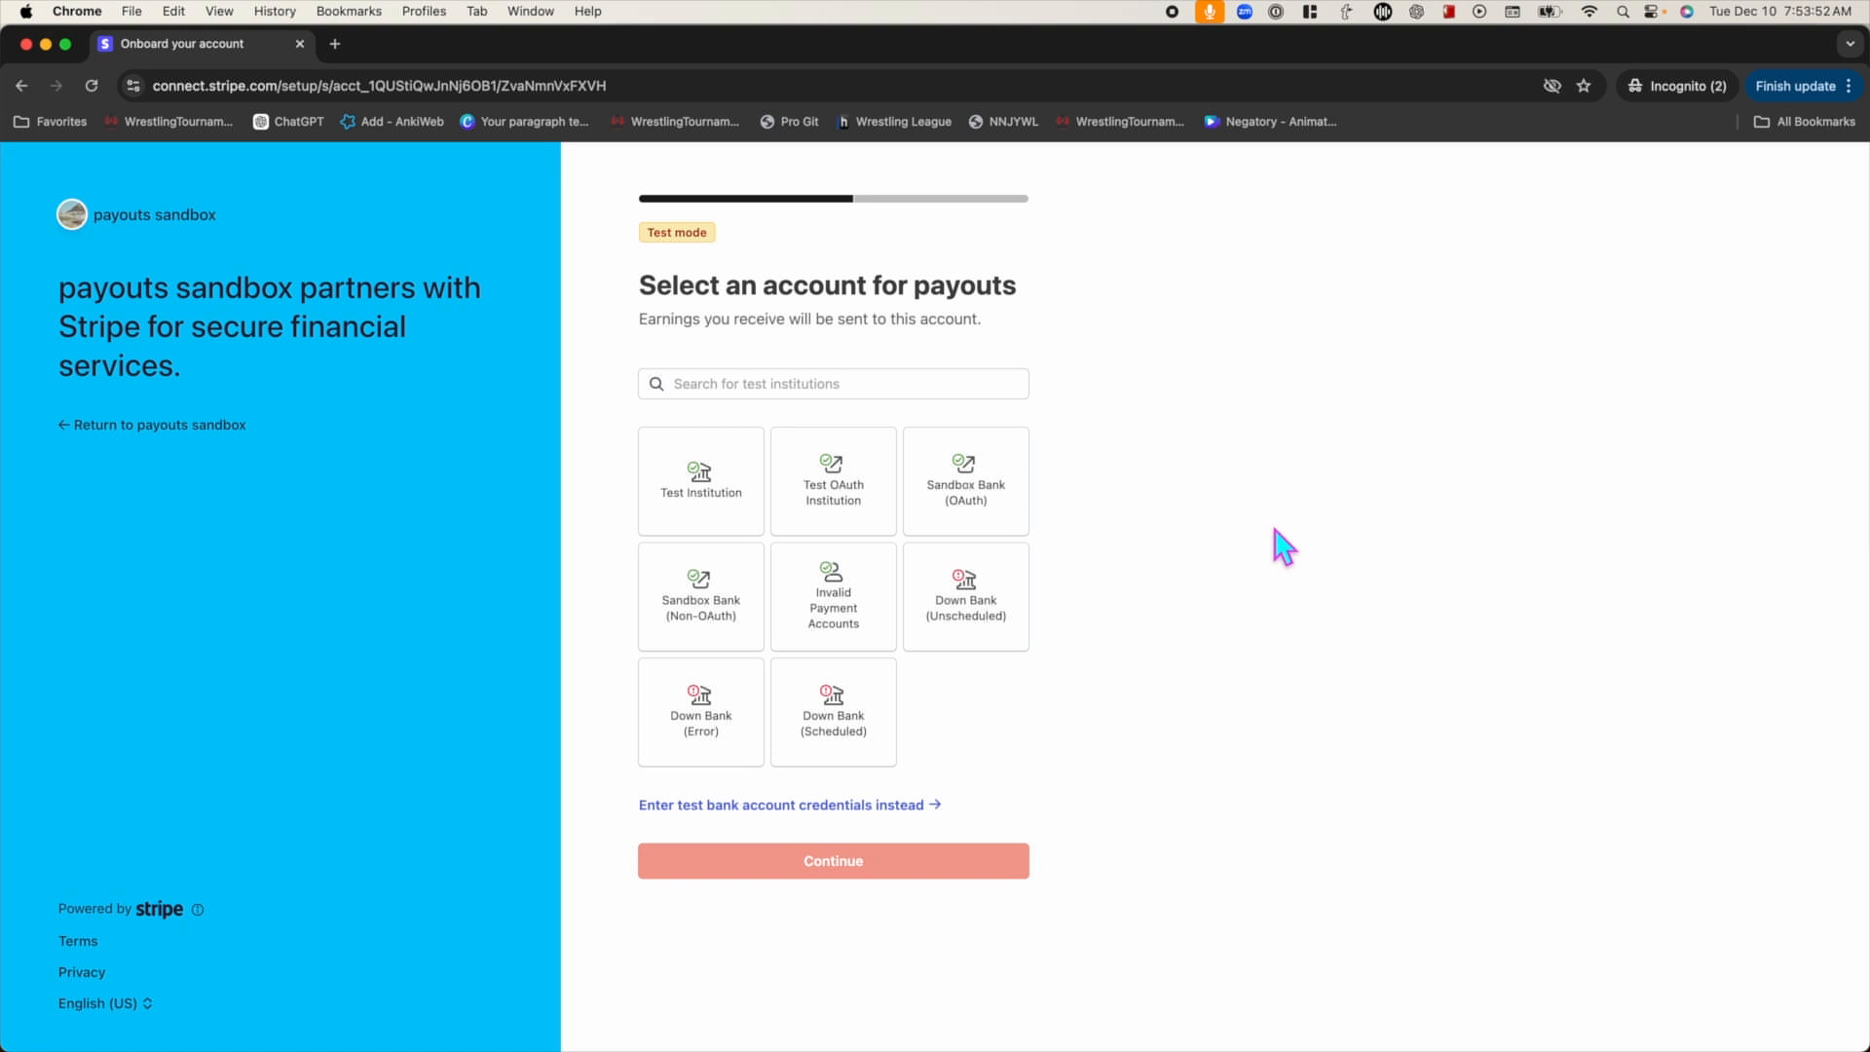
# Link the Test Institution sandbox bank using the Success test account for payouts
pyautogui.click(691, 496)
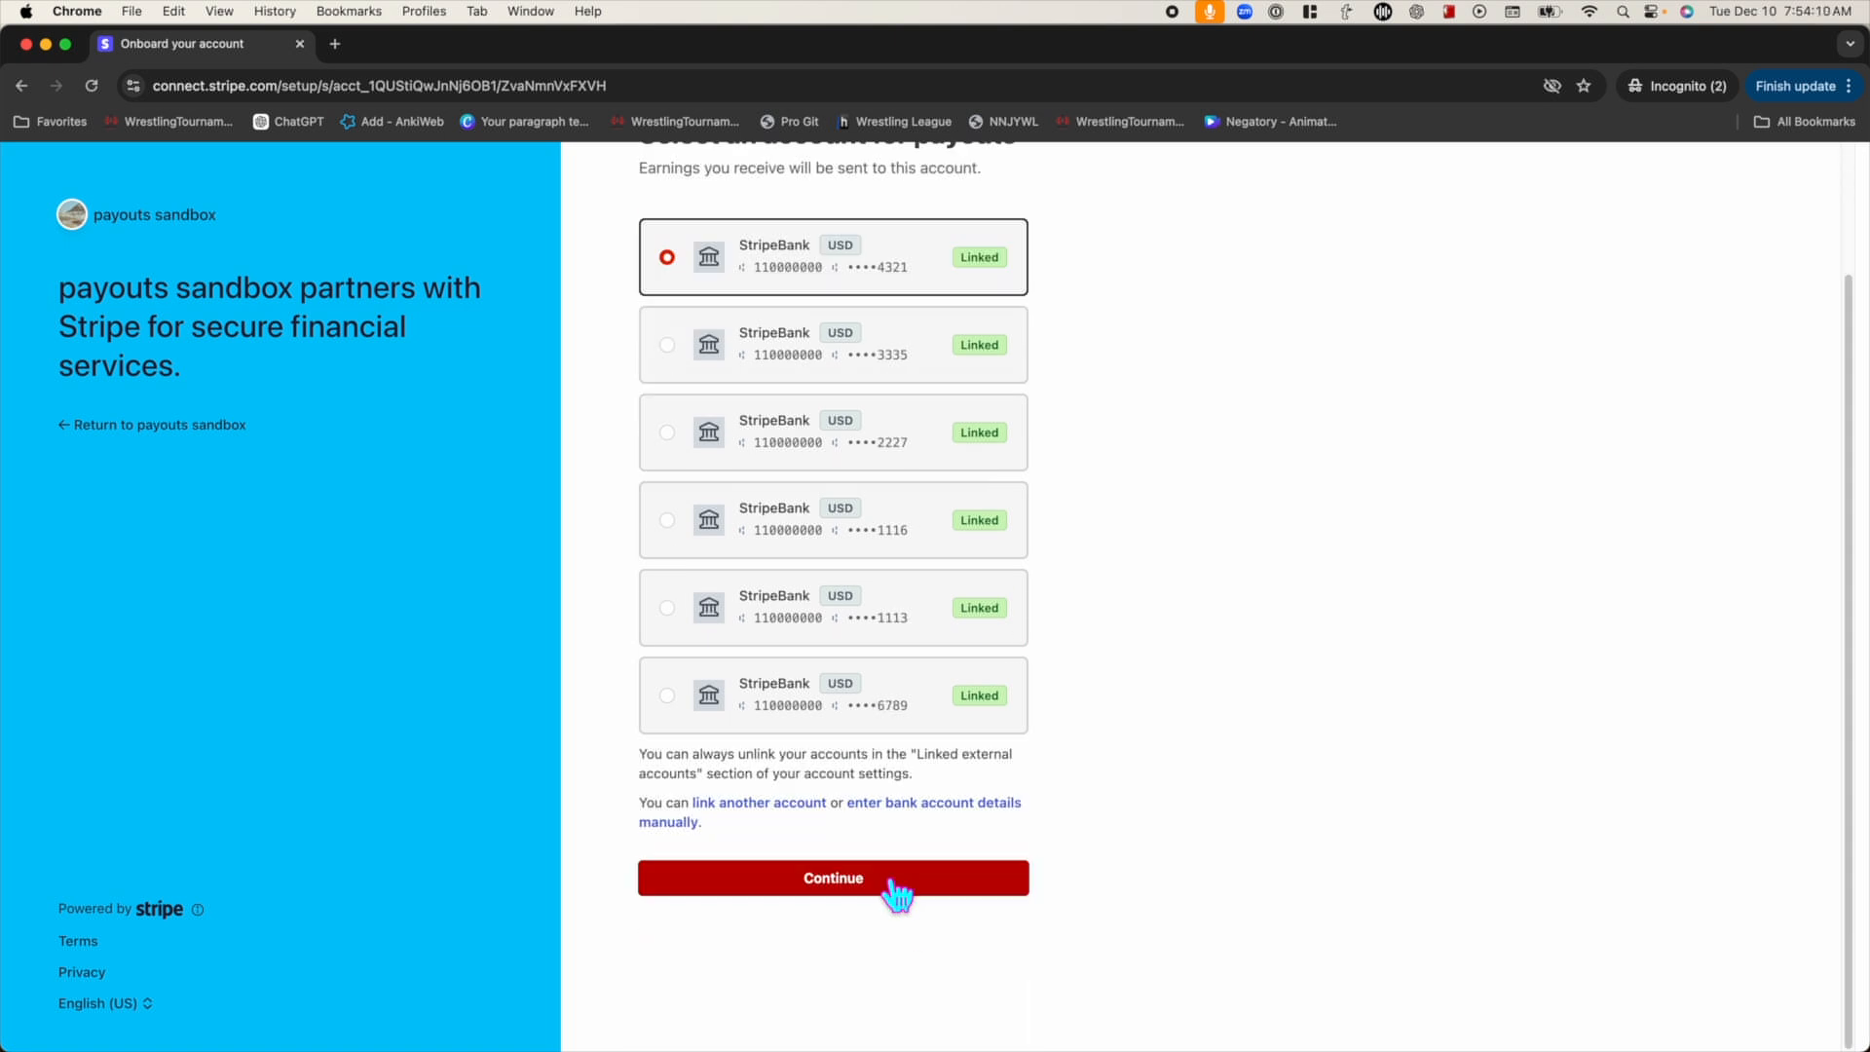
pyautogui.click(892, 881)
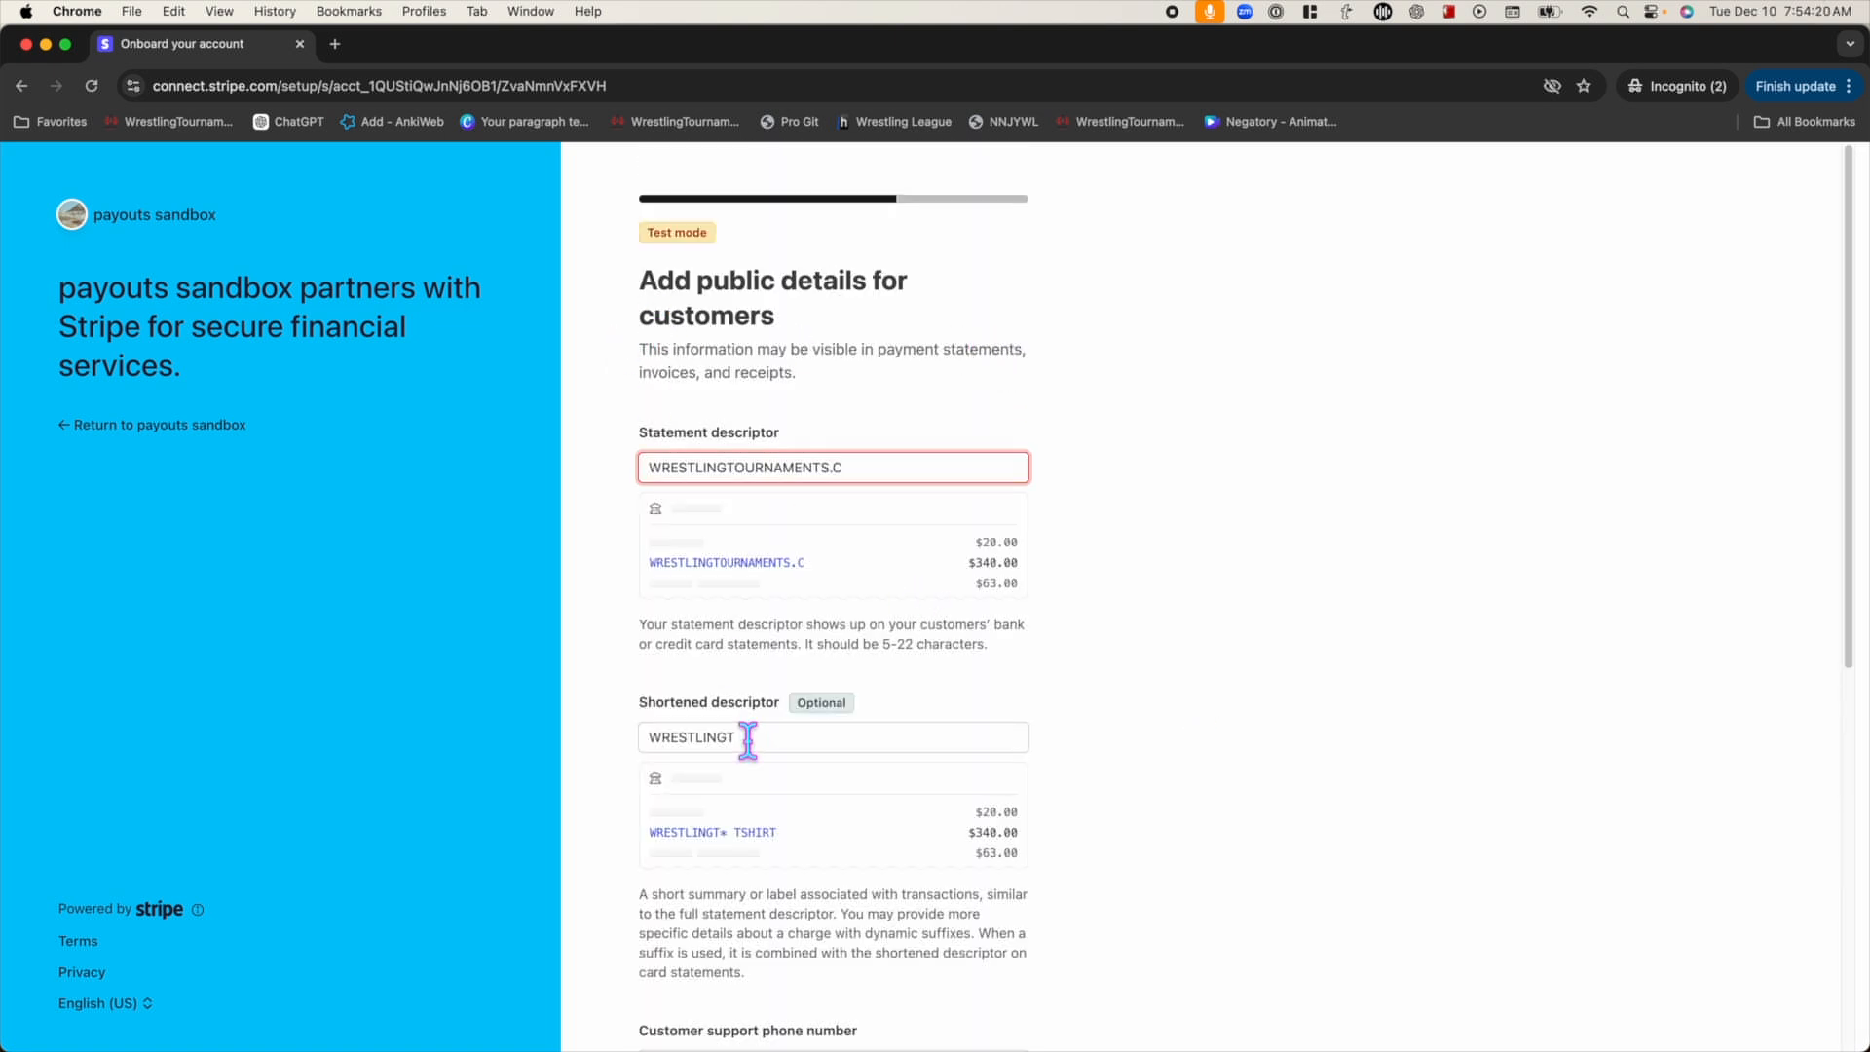
pyautogui.scroll(-1, 622, 380)
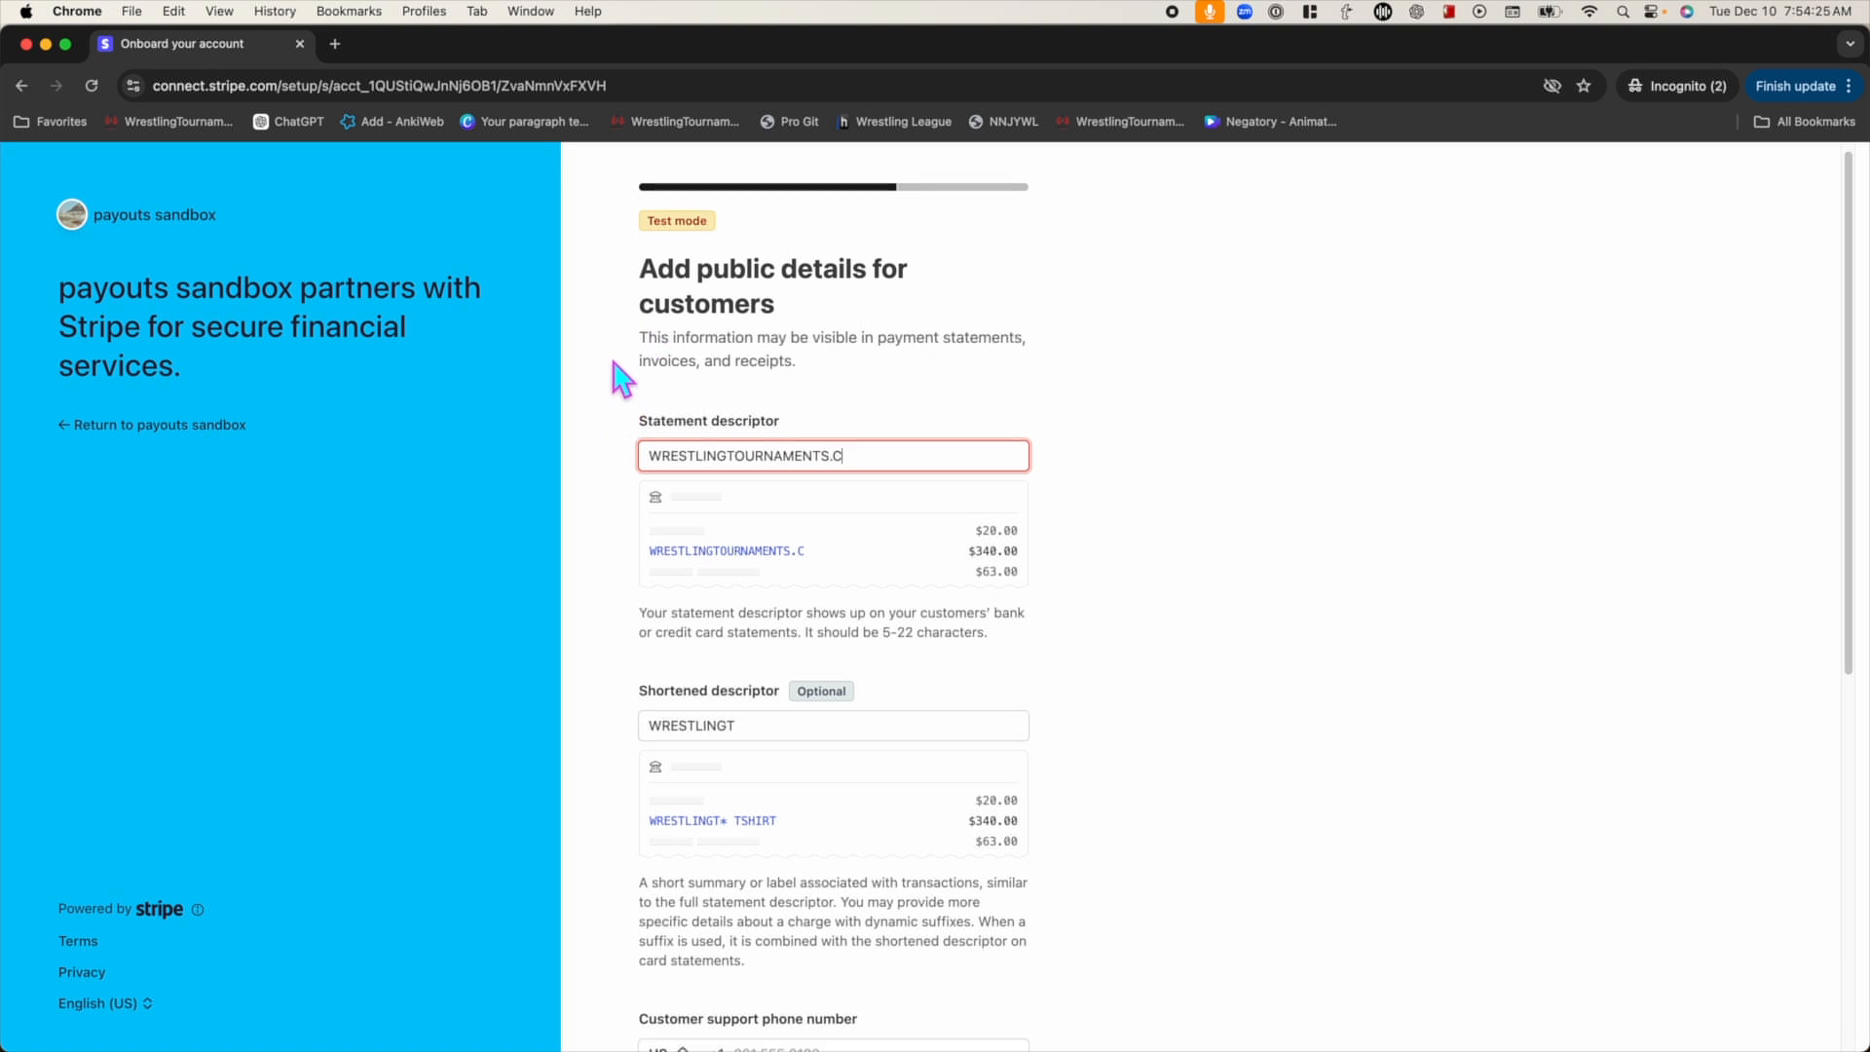
pyautogui.scroll(-5, 621, 380)
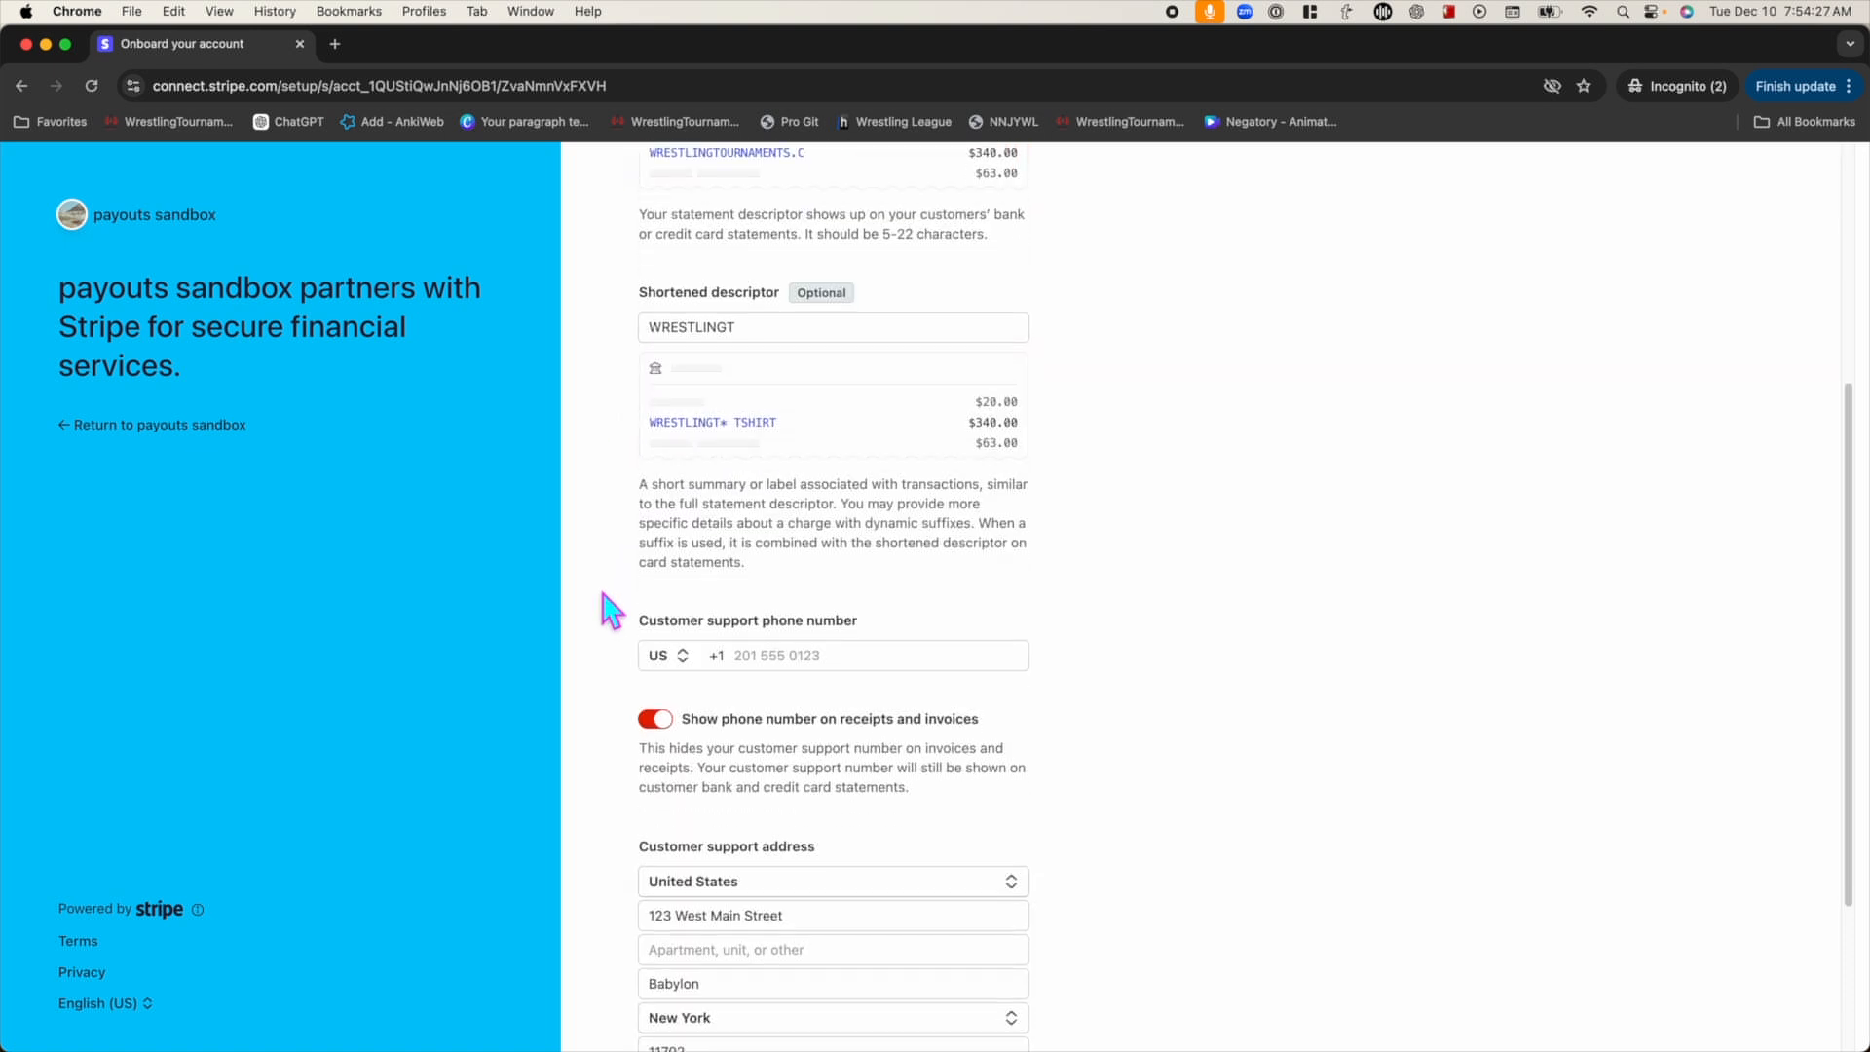
# Add a customer support phone number, submit the public details, and decline the climate contribution
pyautogui.click(742, 606)
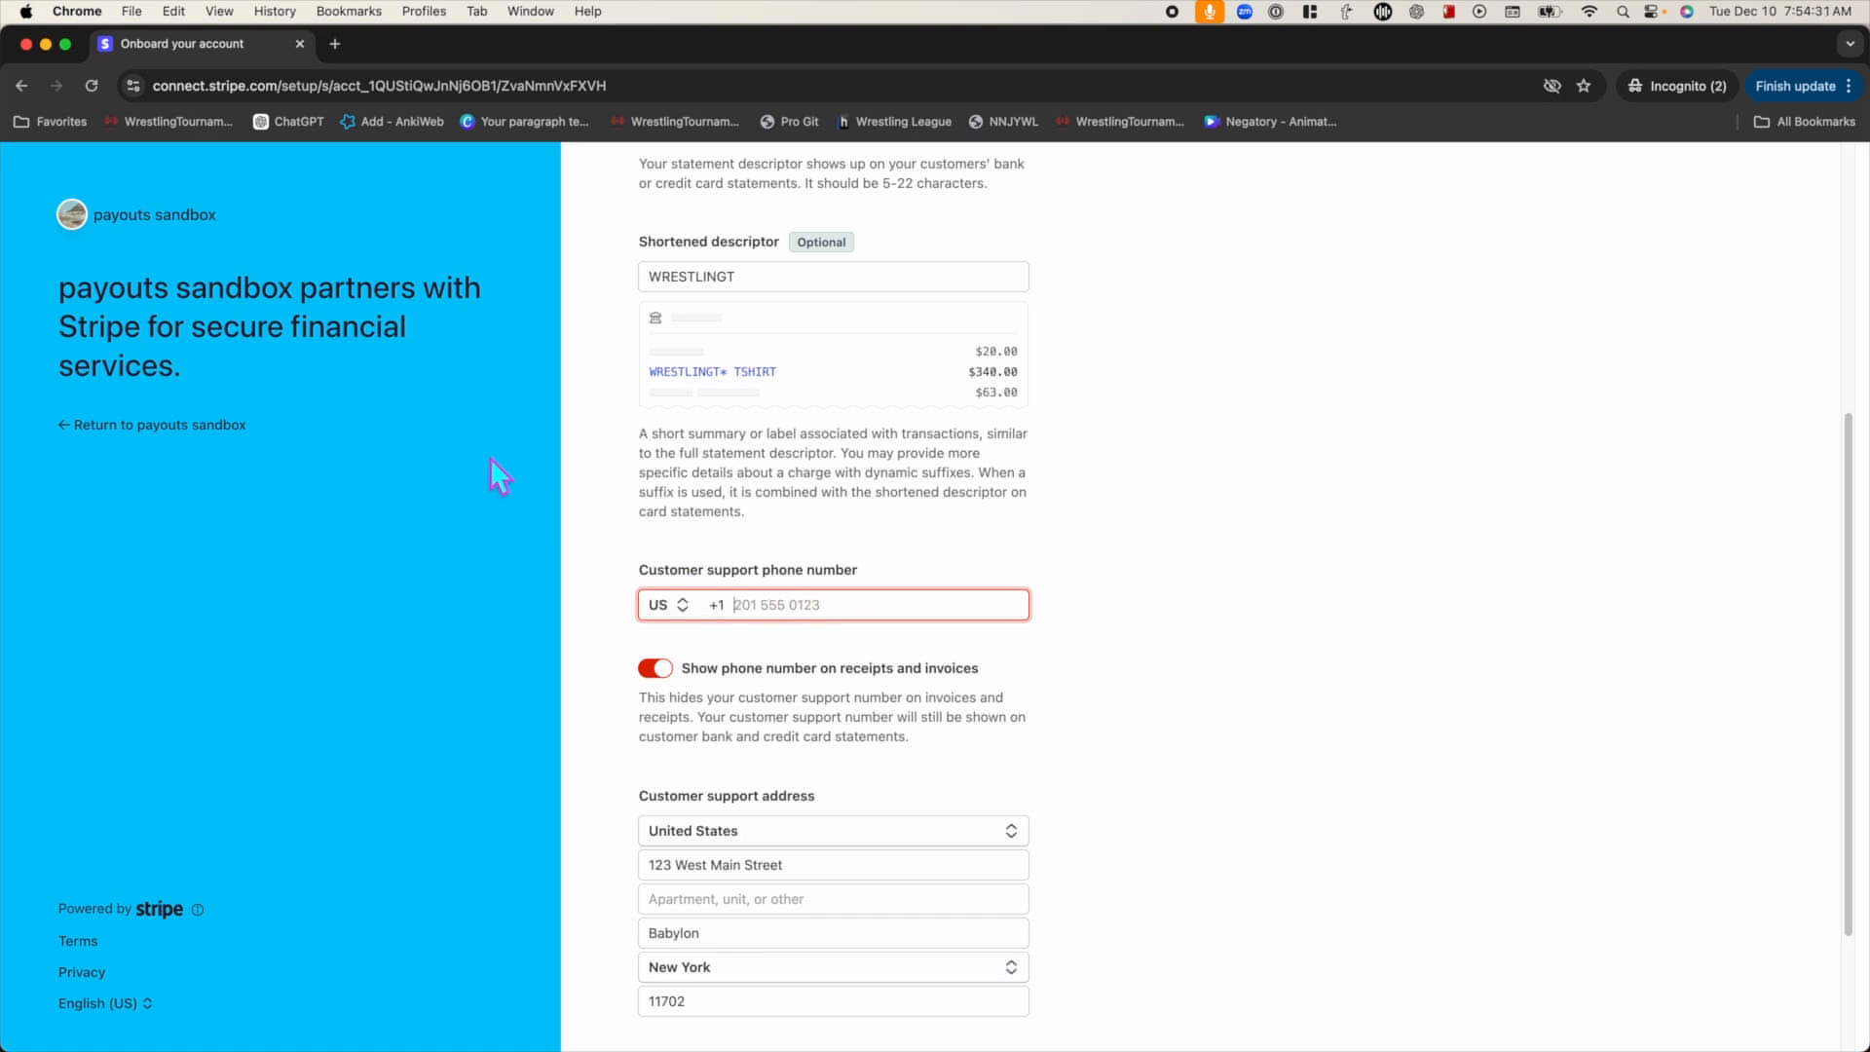
pyautogui.press('Return')
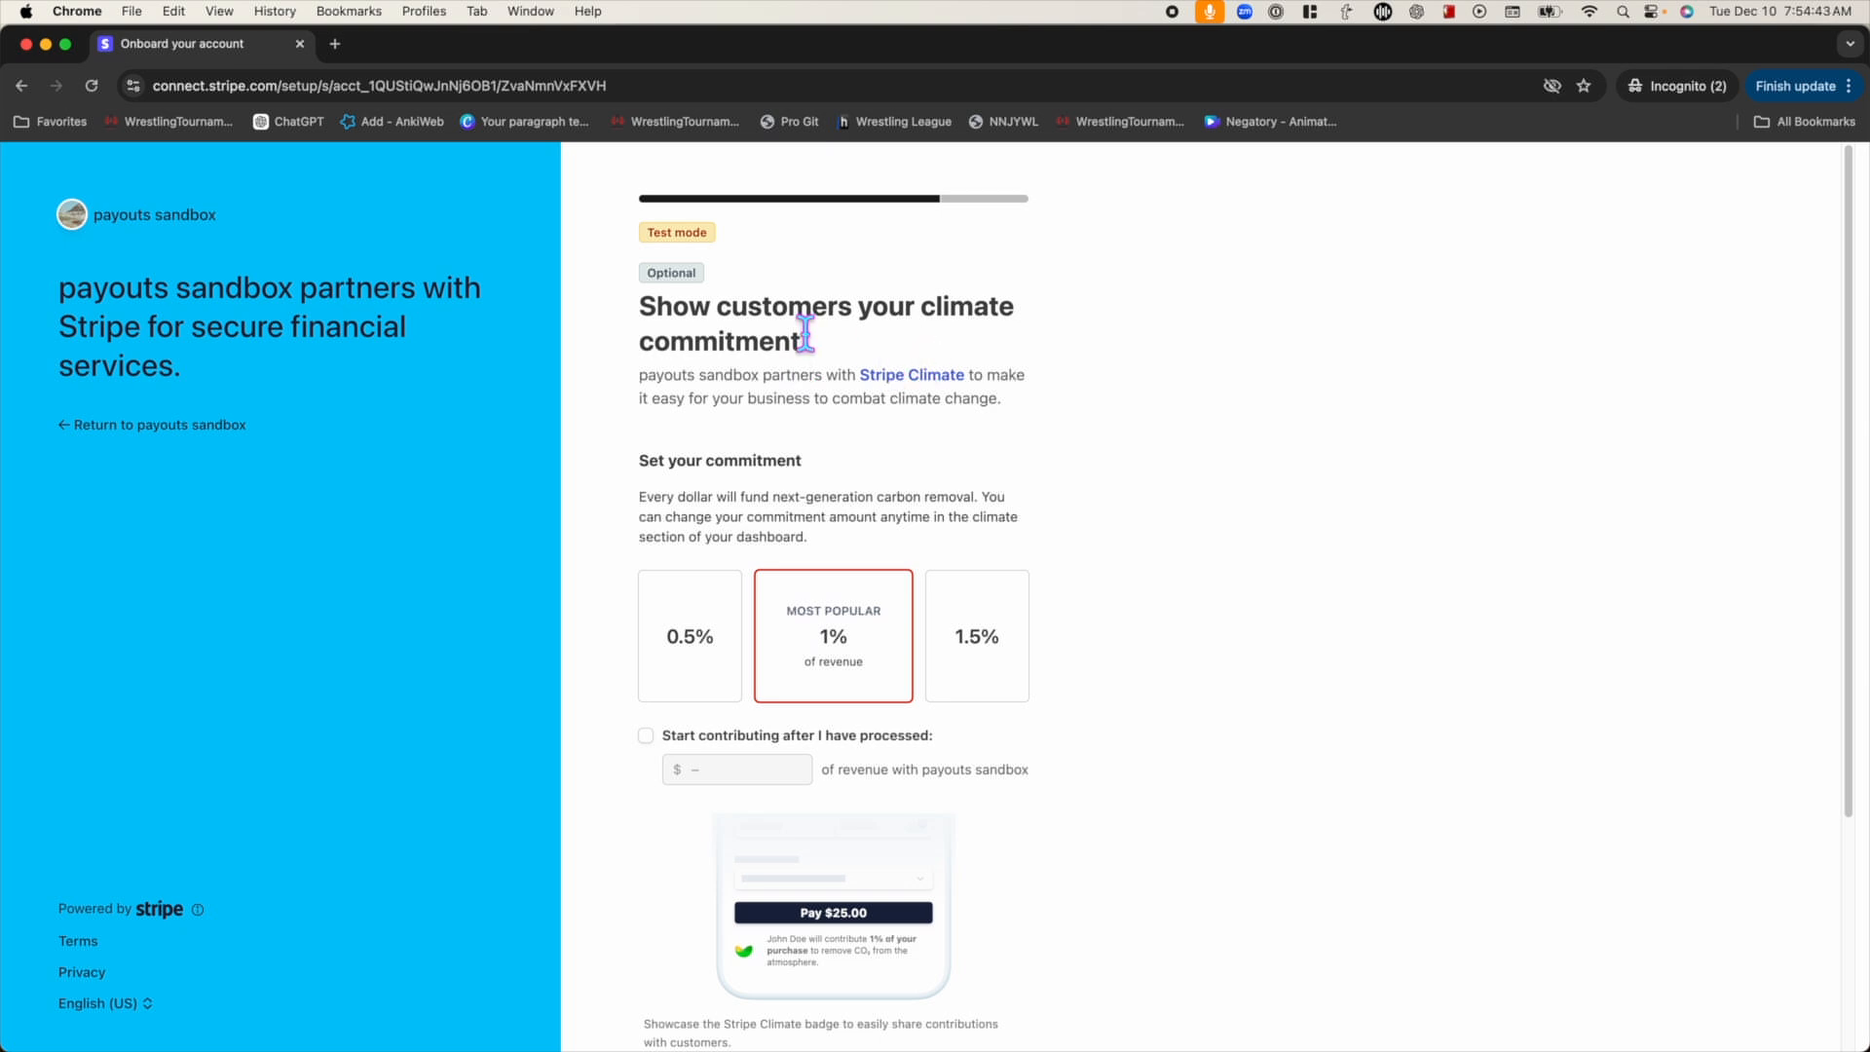
pyautogui.scroll(-3, 852, 429)
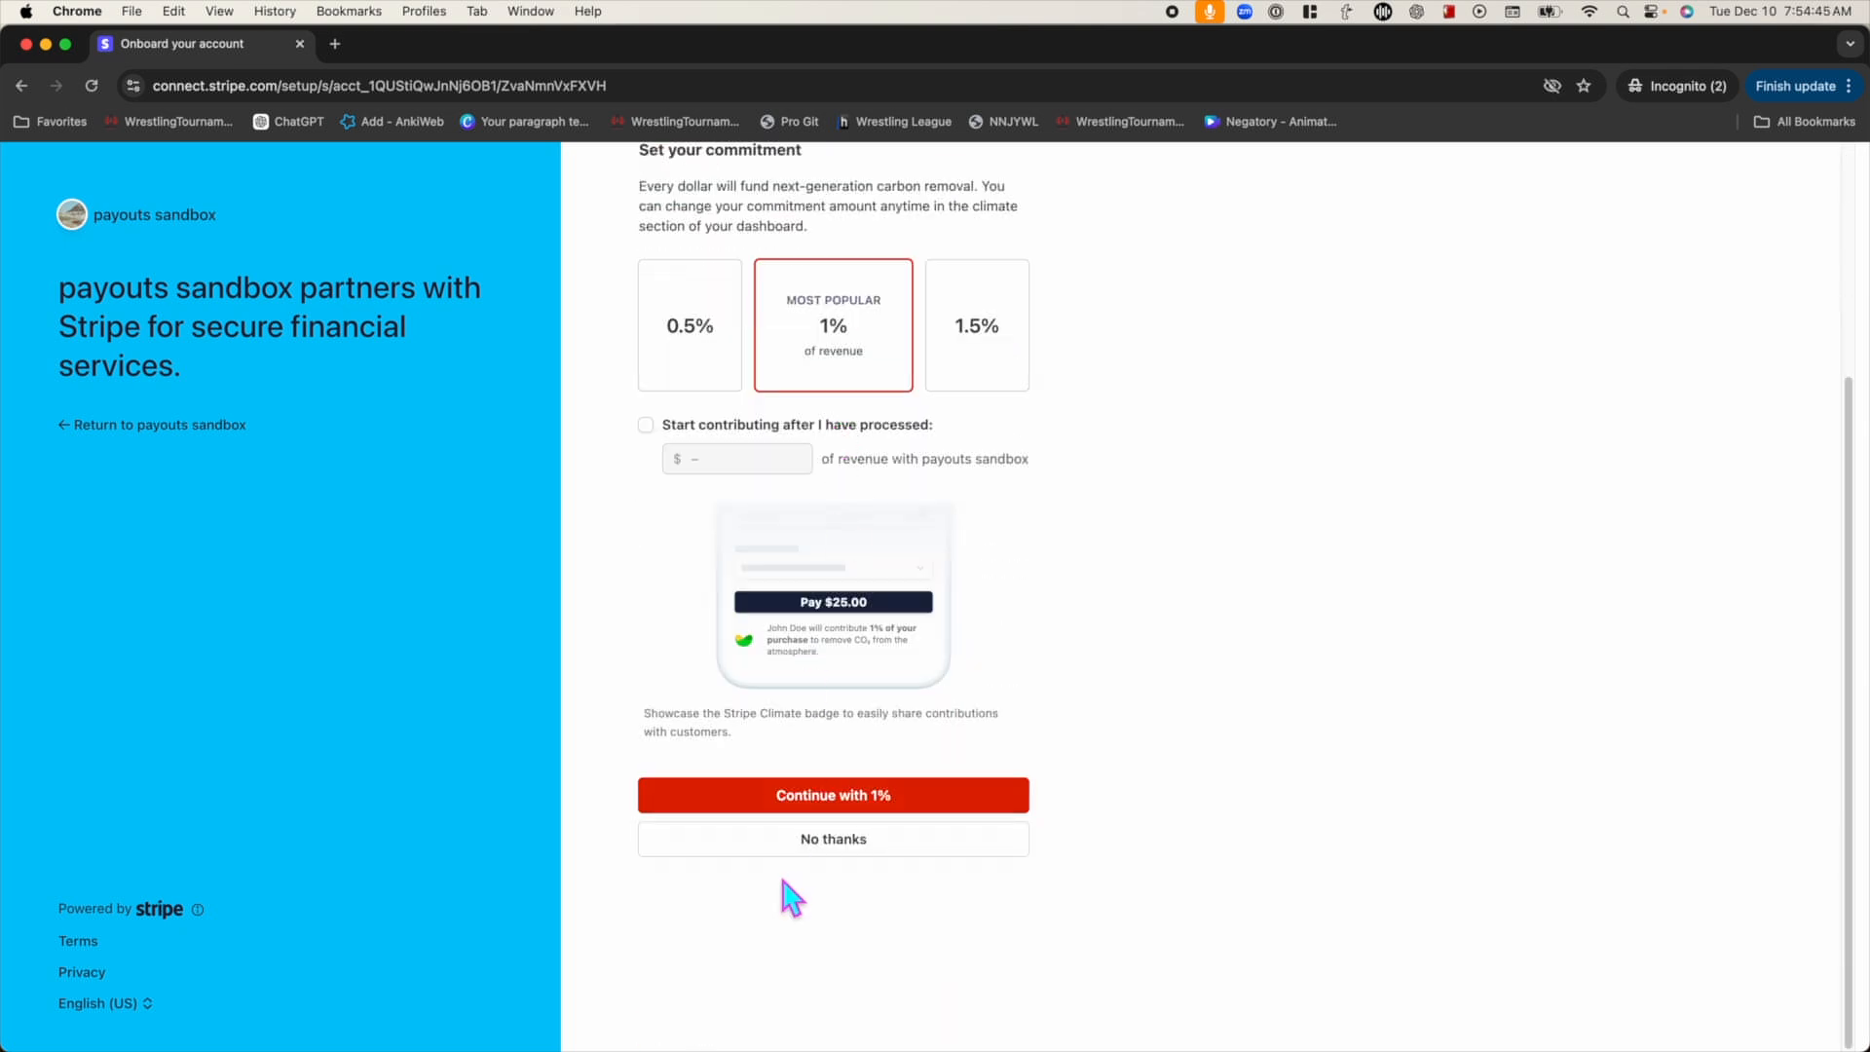
pyautogui.click(800, 841)
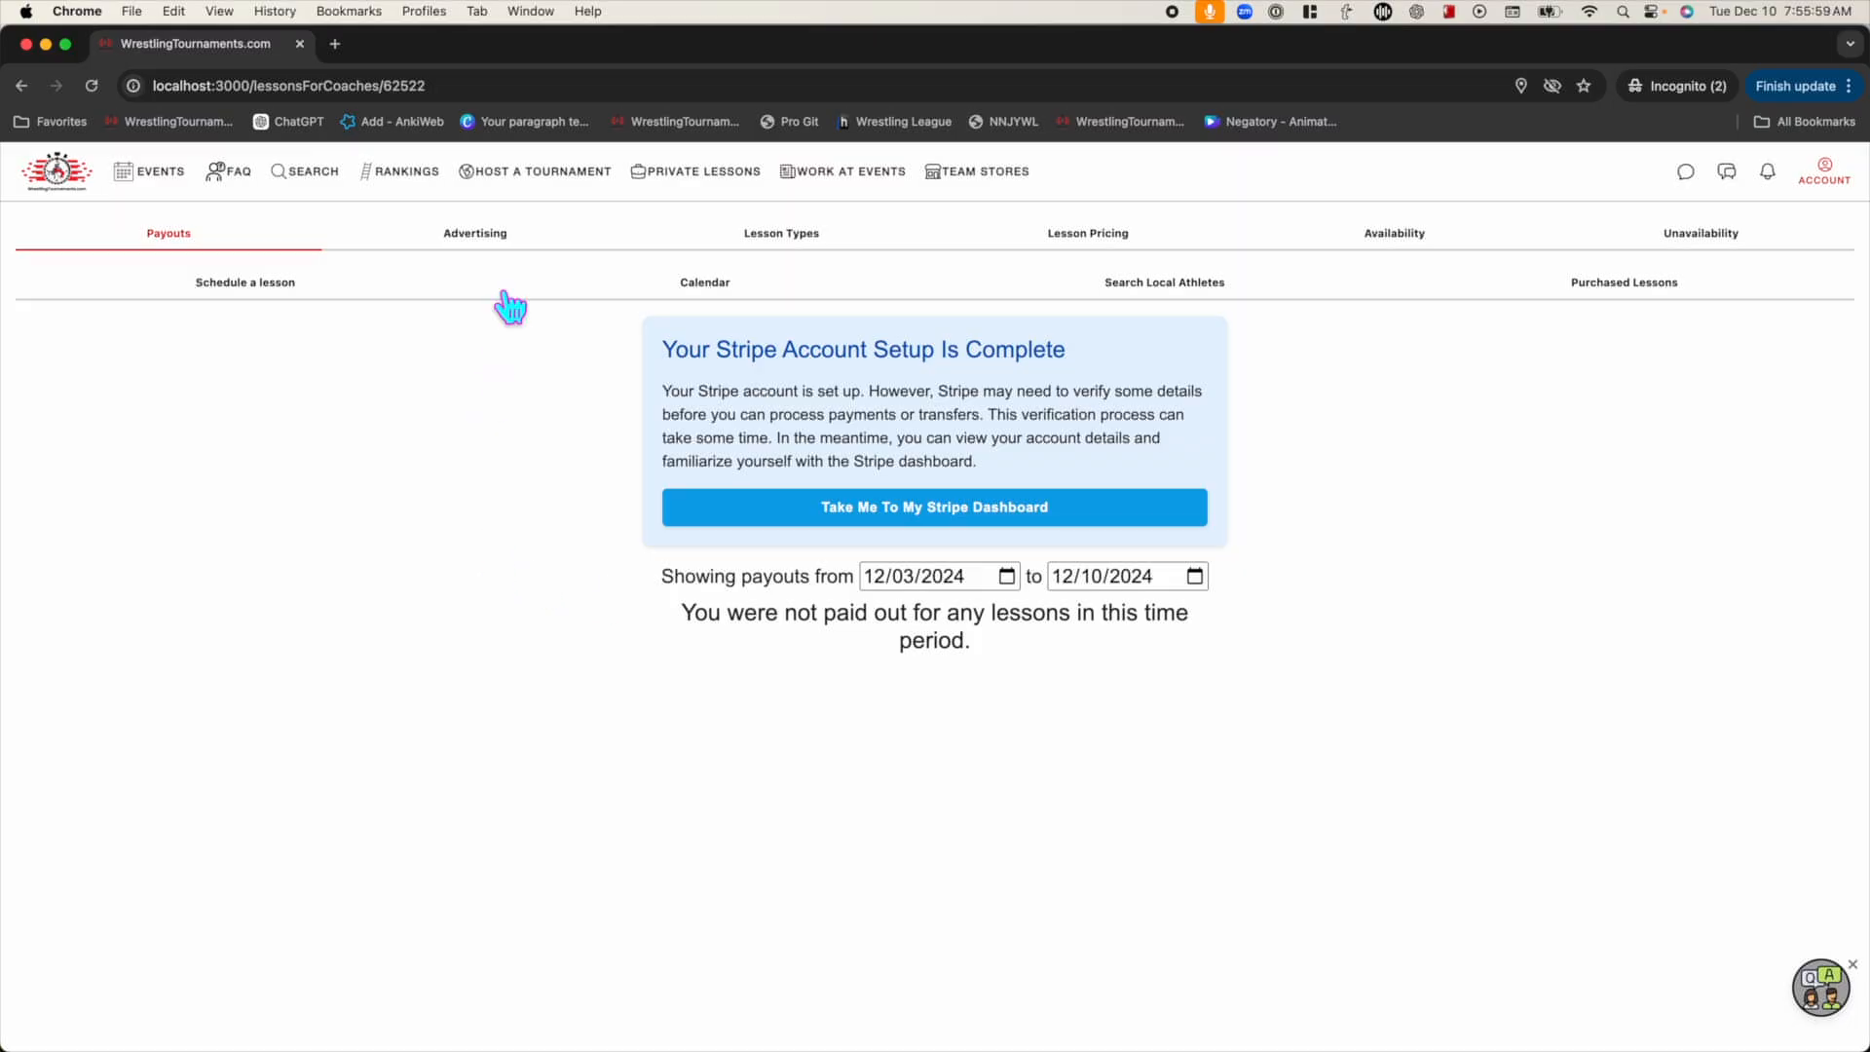
# Preview the coach's public lesson profile from Advertising, then scroll back to the Learn More editor
pyautogui.click(505, 248)
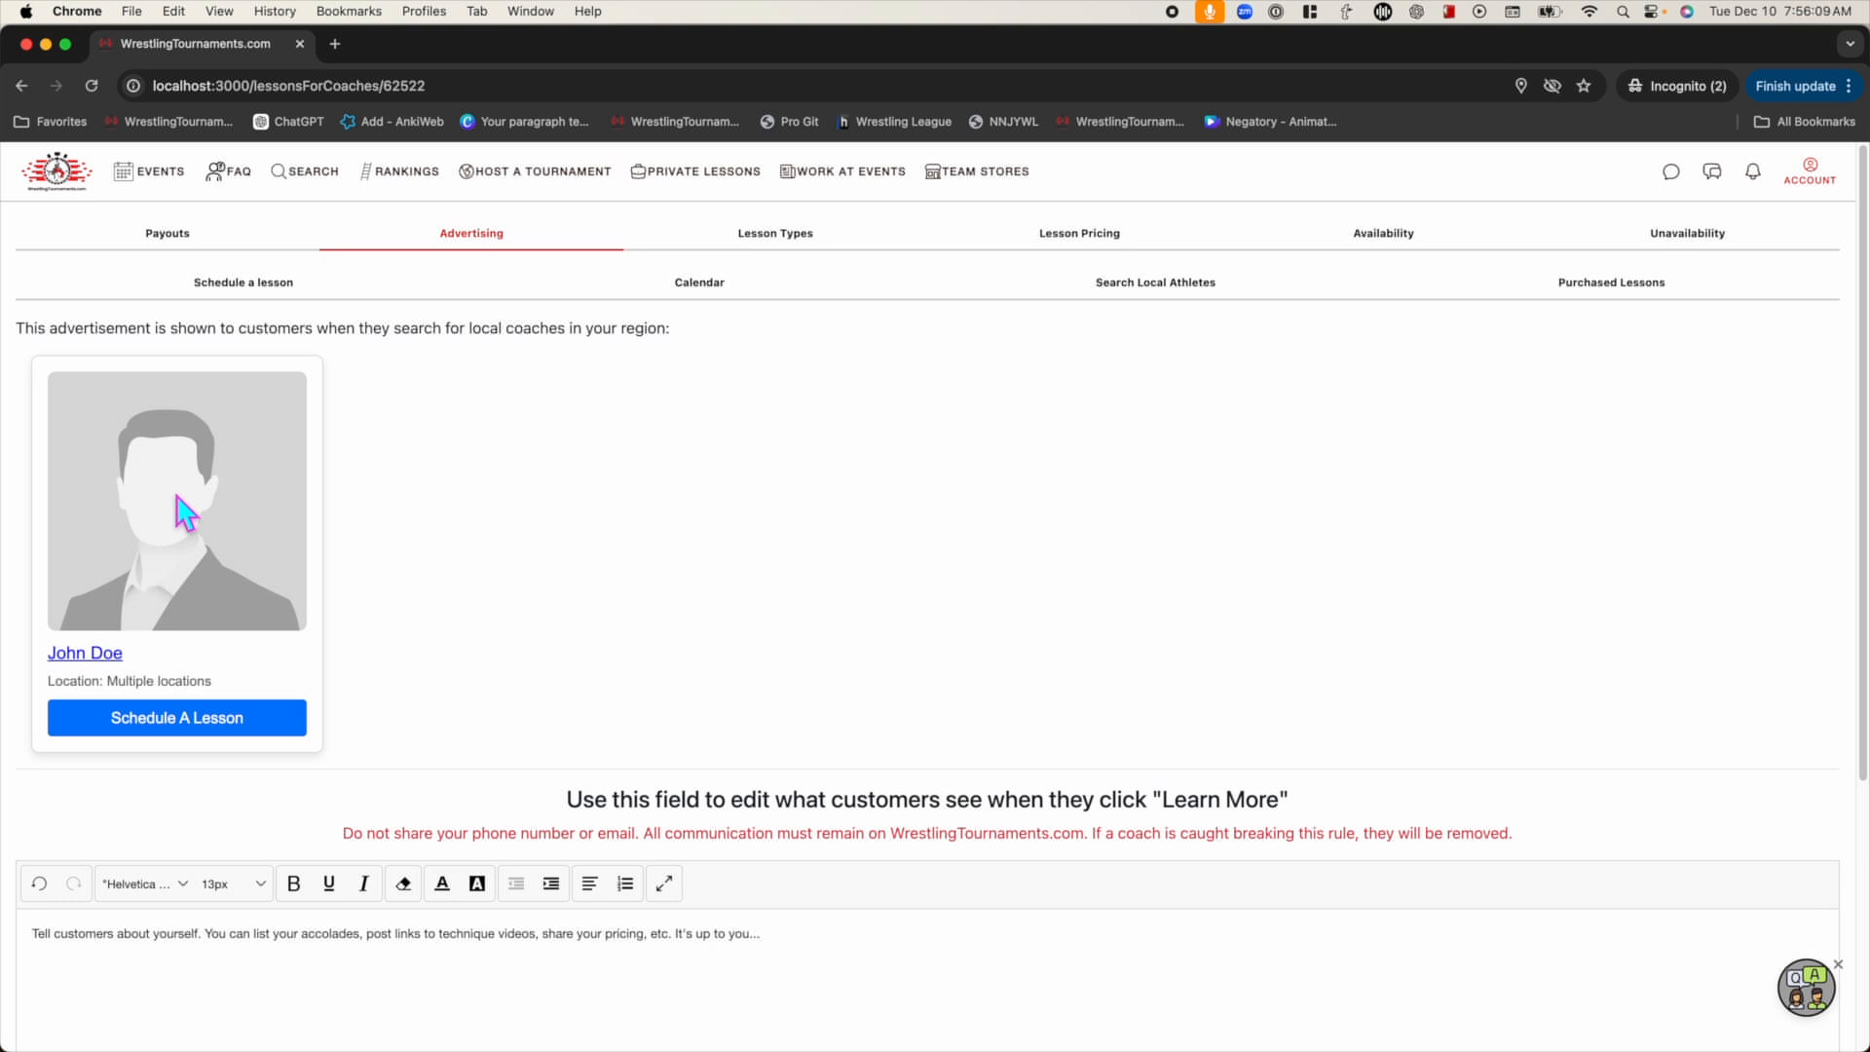
pyautogui.click(244, 740)
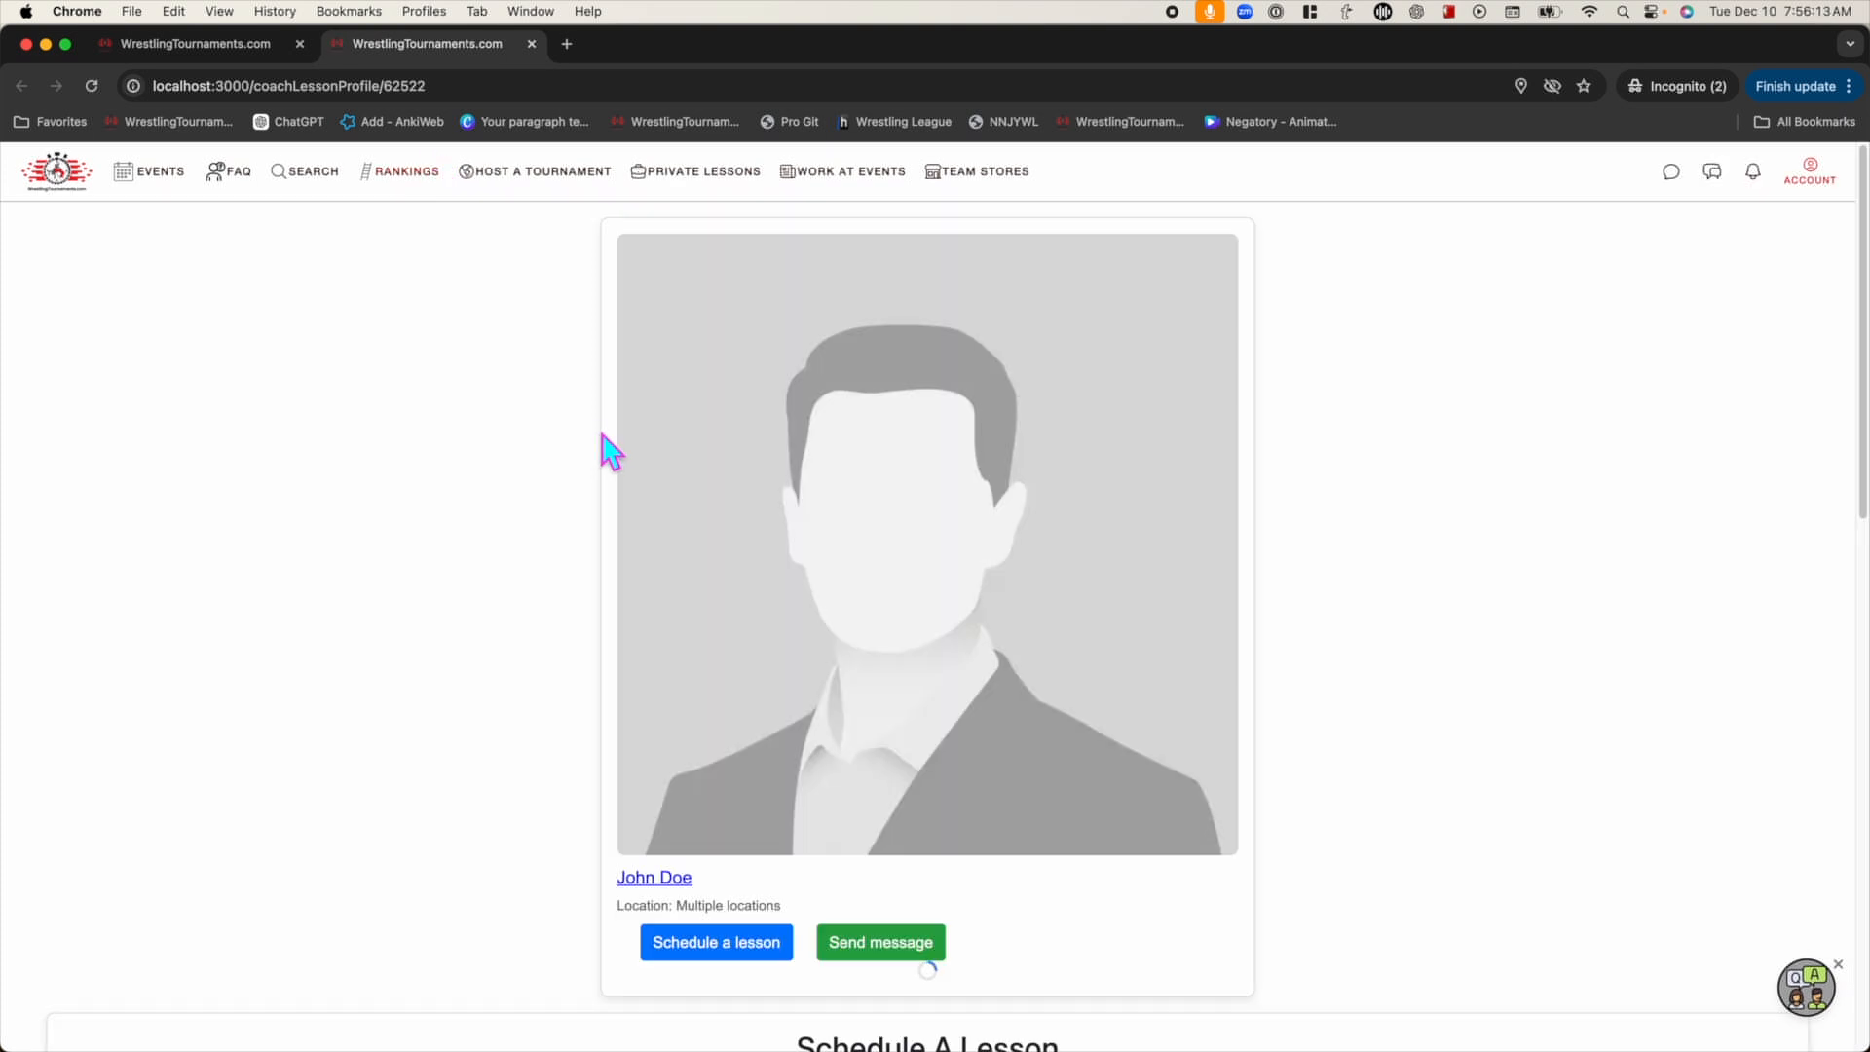
pyautogui.scroll(-2, 590, 401)
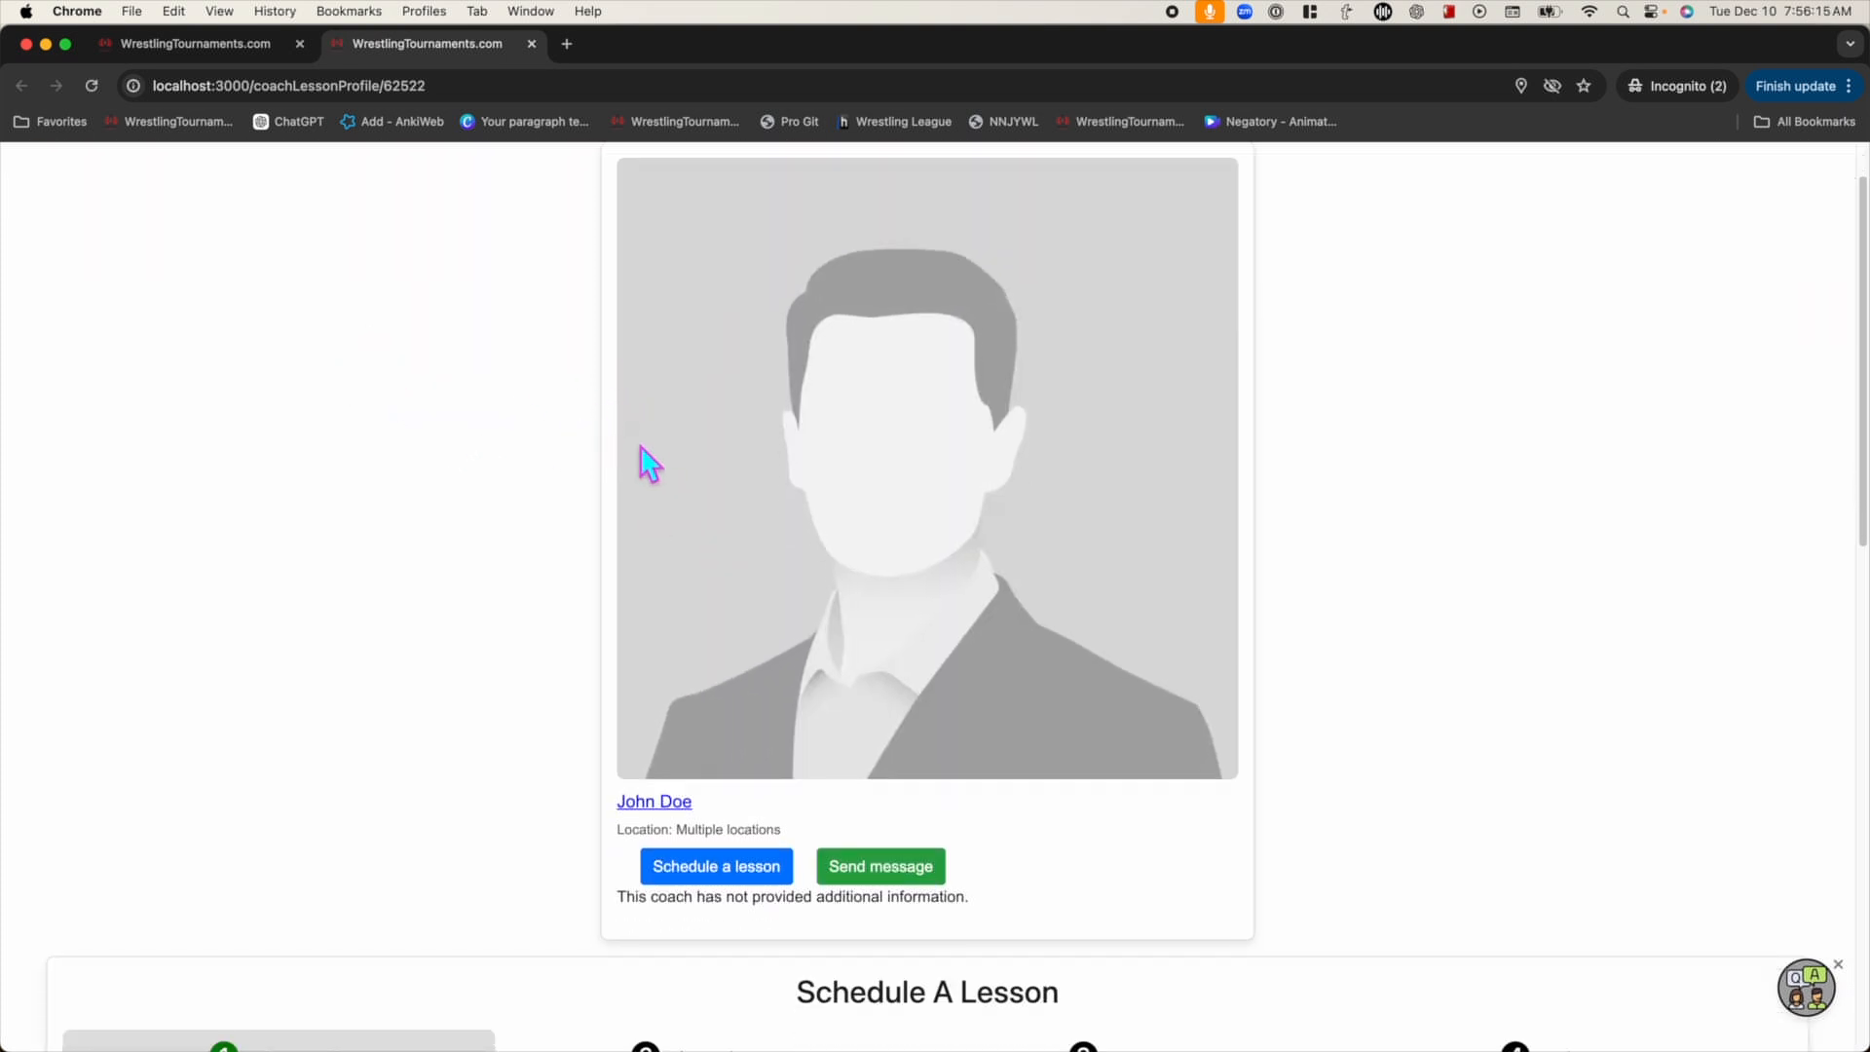
pyautogui.scroll(-10, 624, 458)
pyautogui.scroll(15, 599, 507)
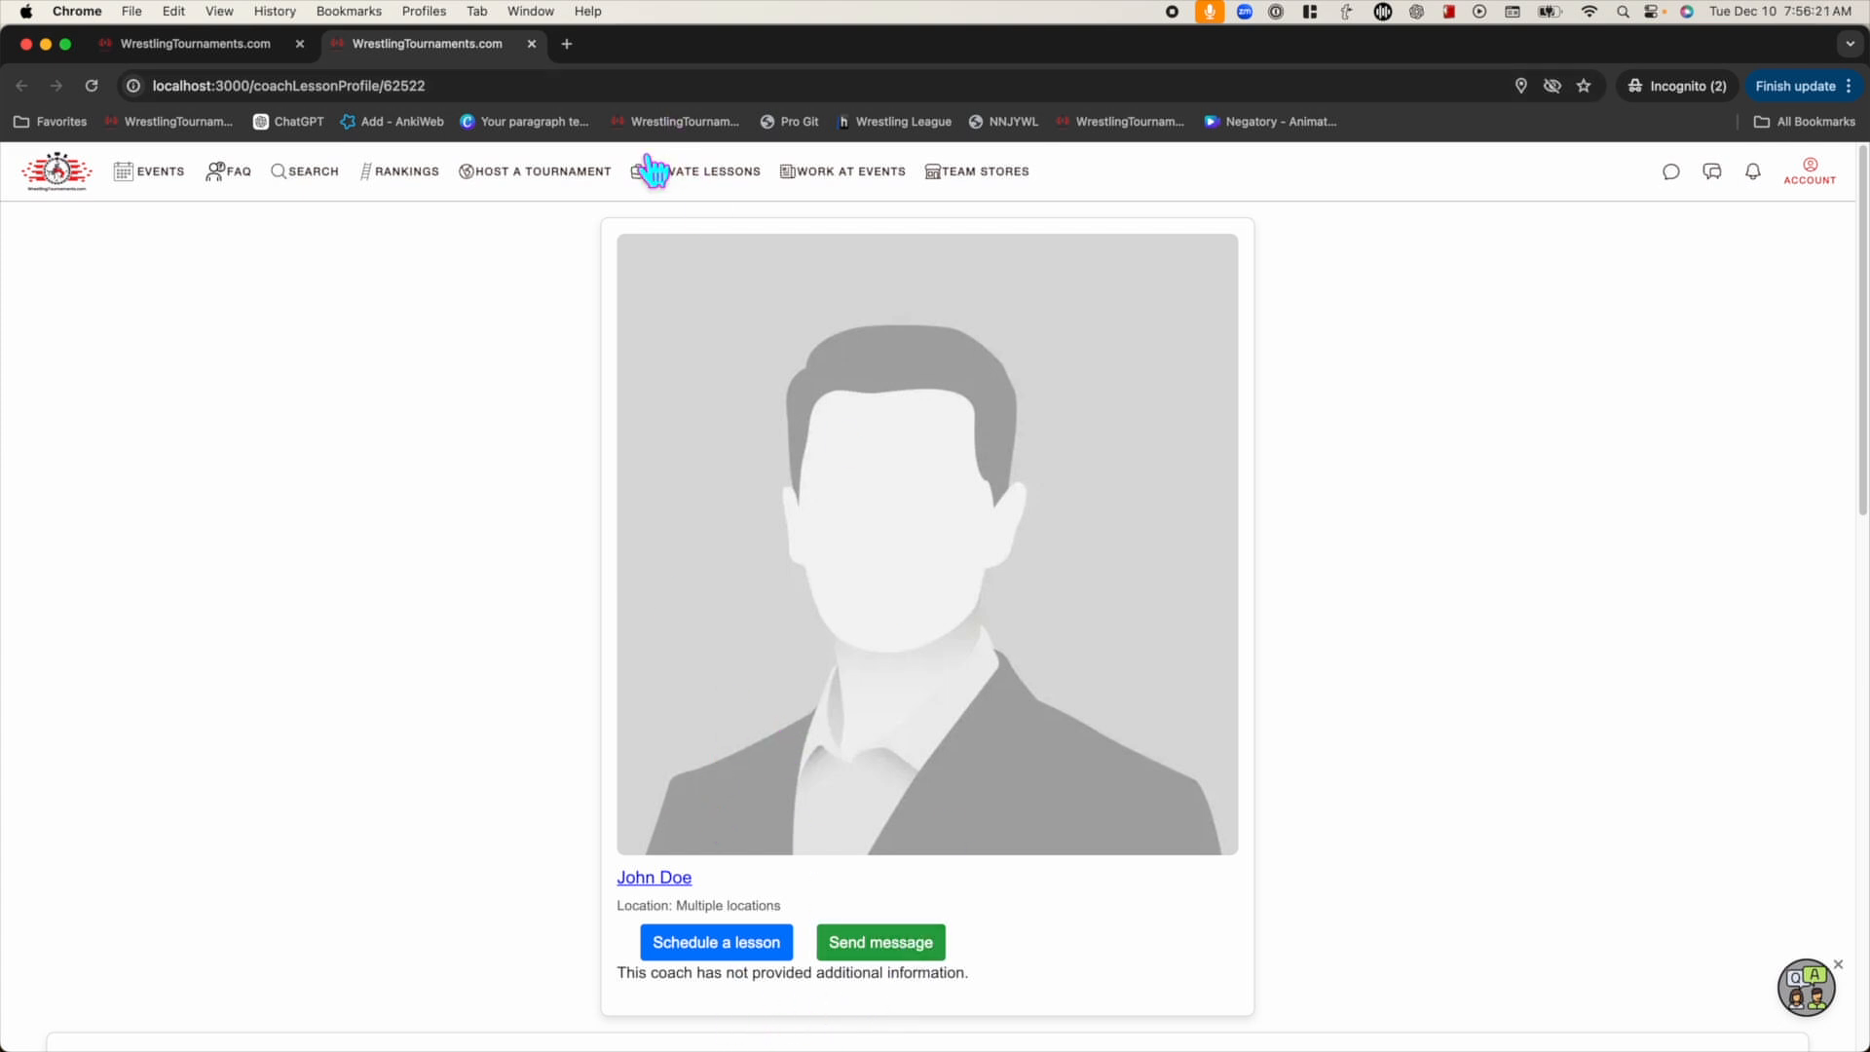
pyautogui.click(263, 46)
pyautogui.scroll(-5, 401, 722)
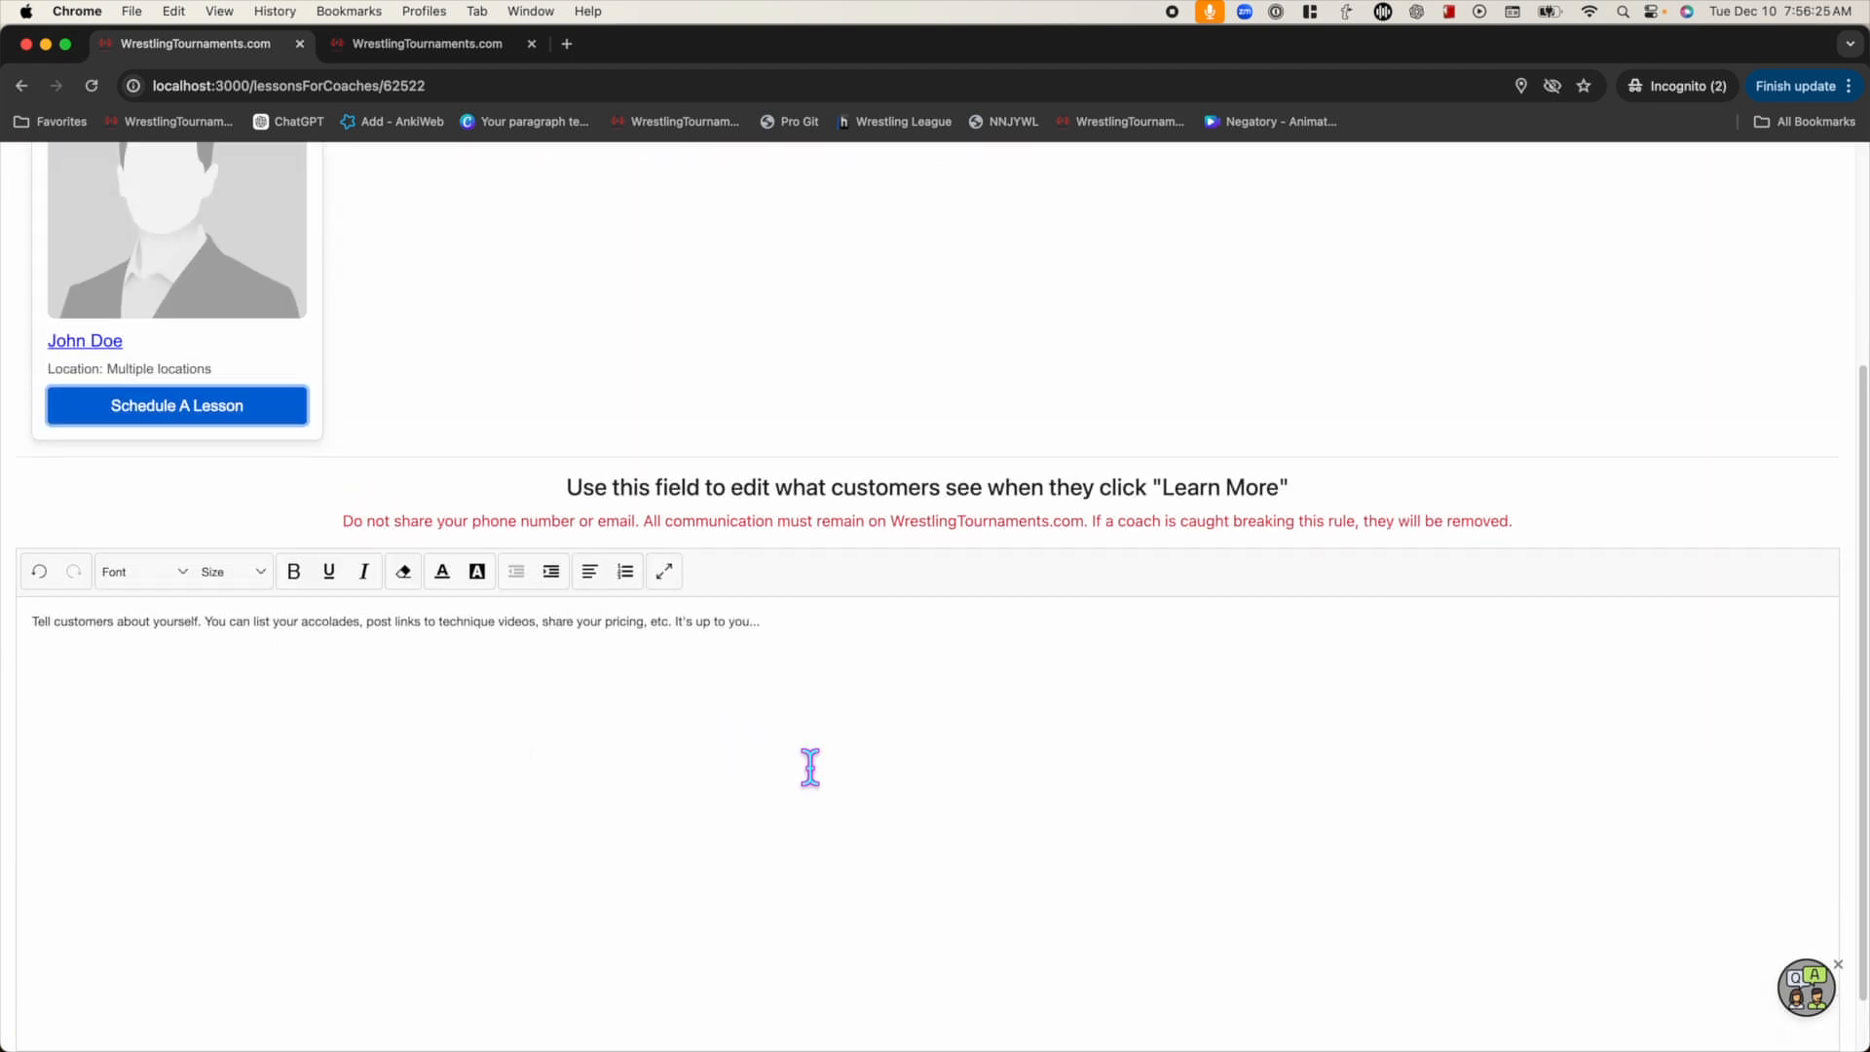
# Replace the Learn More text with the wrestling-specialties bio, save it, and switch to the public profile tab
pyautogui.moveTo(805, 763); pyautogui.dragTo(117, 546)
pyautogui.write('I enjoy teaching athletes the great sport of wrestli')
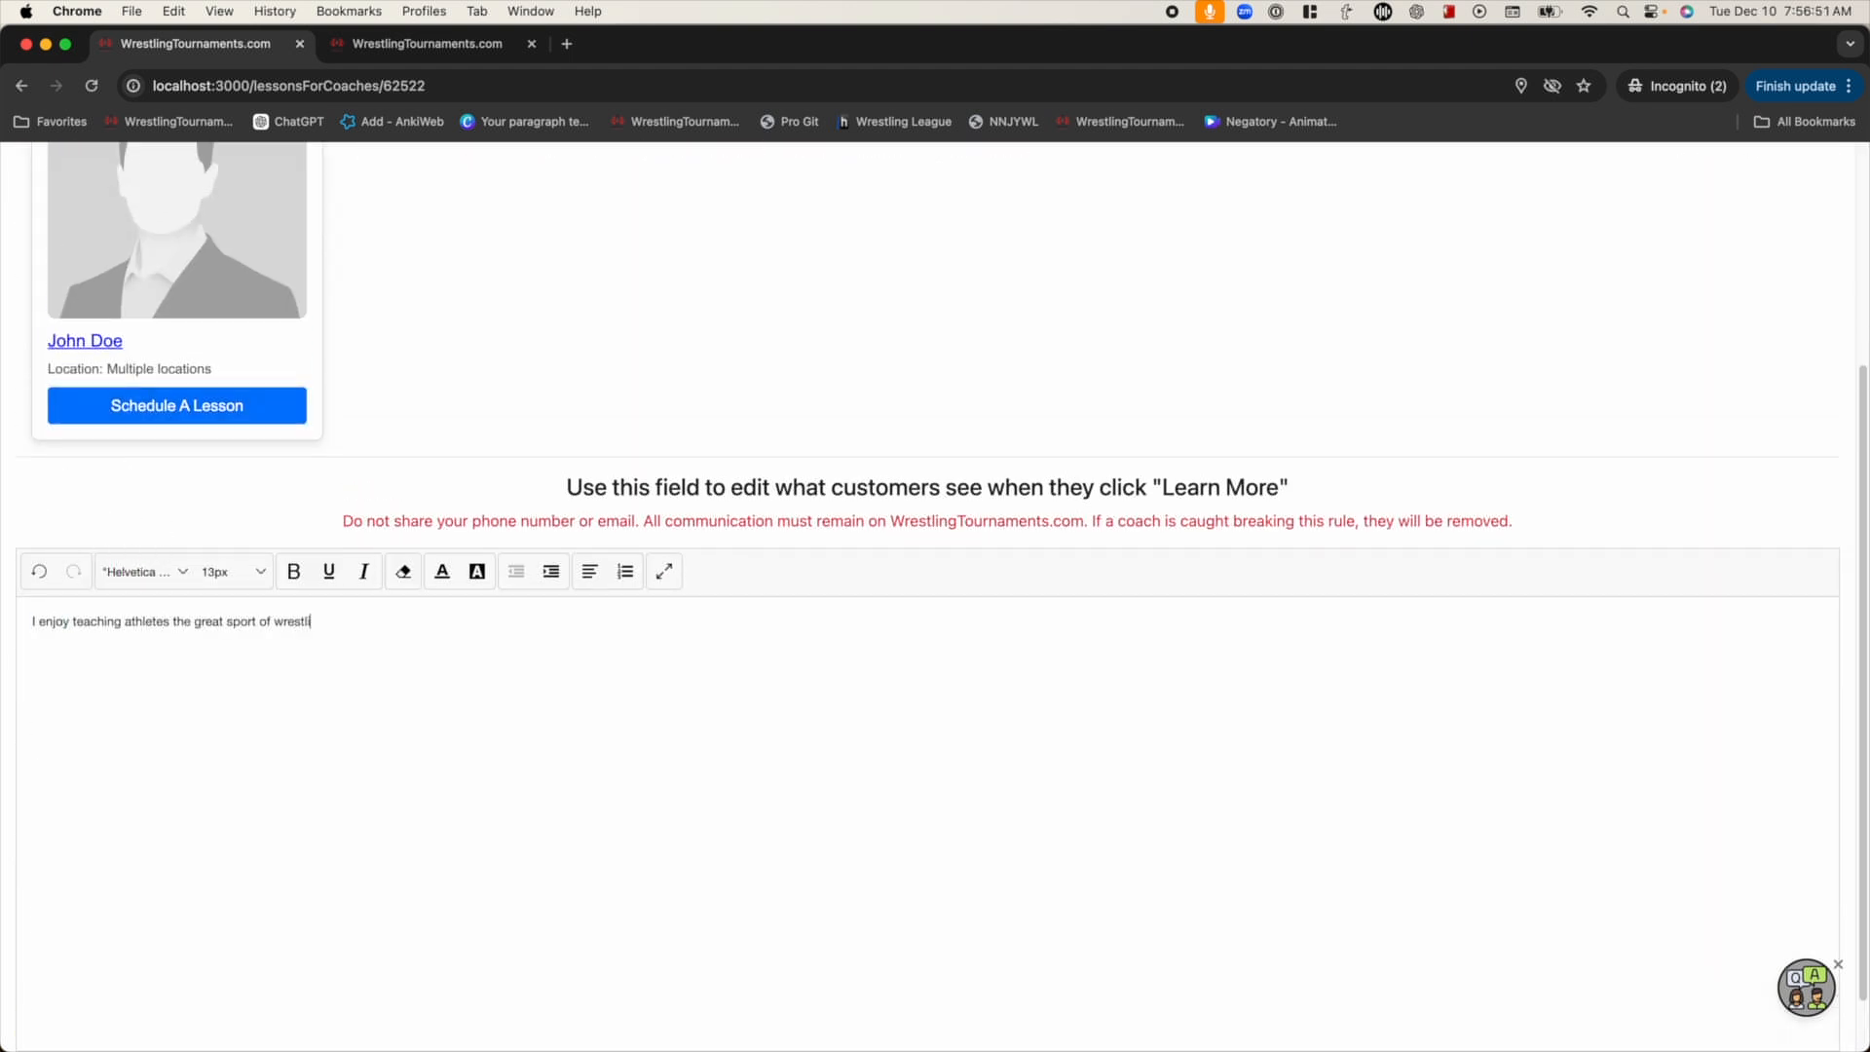
pyautogui.write('ng. My specialties include crab riding, leg riding, upper body wrestloing and defense.')
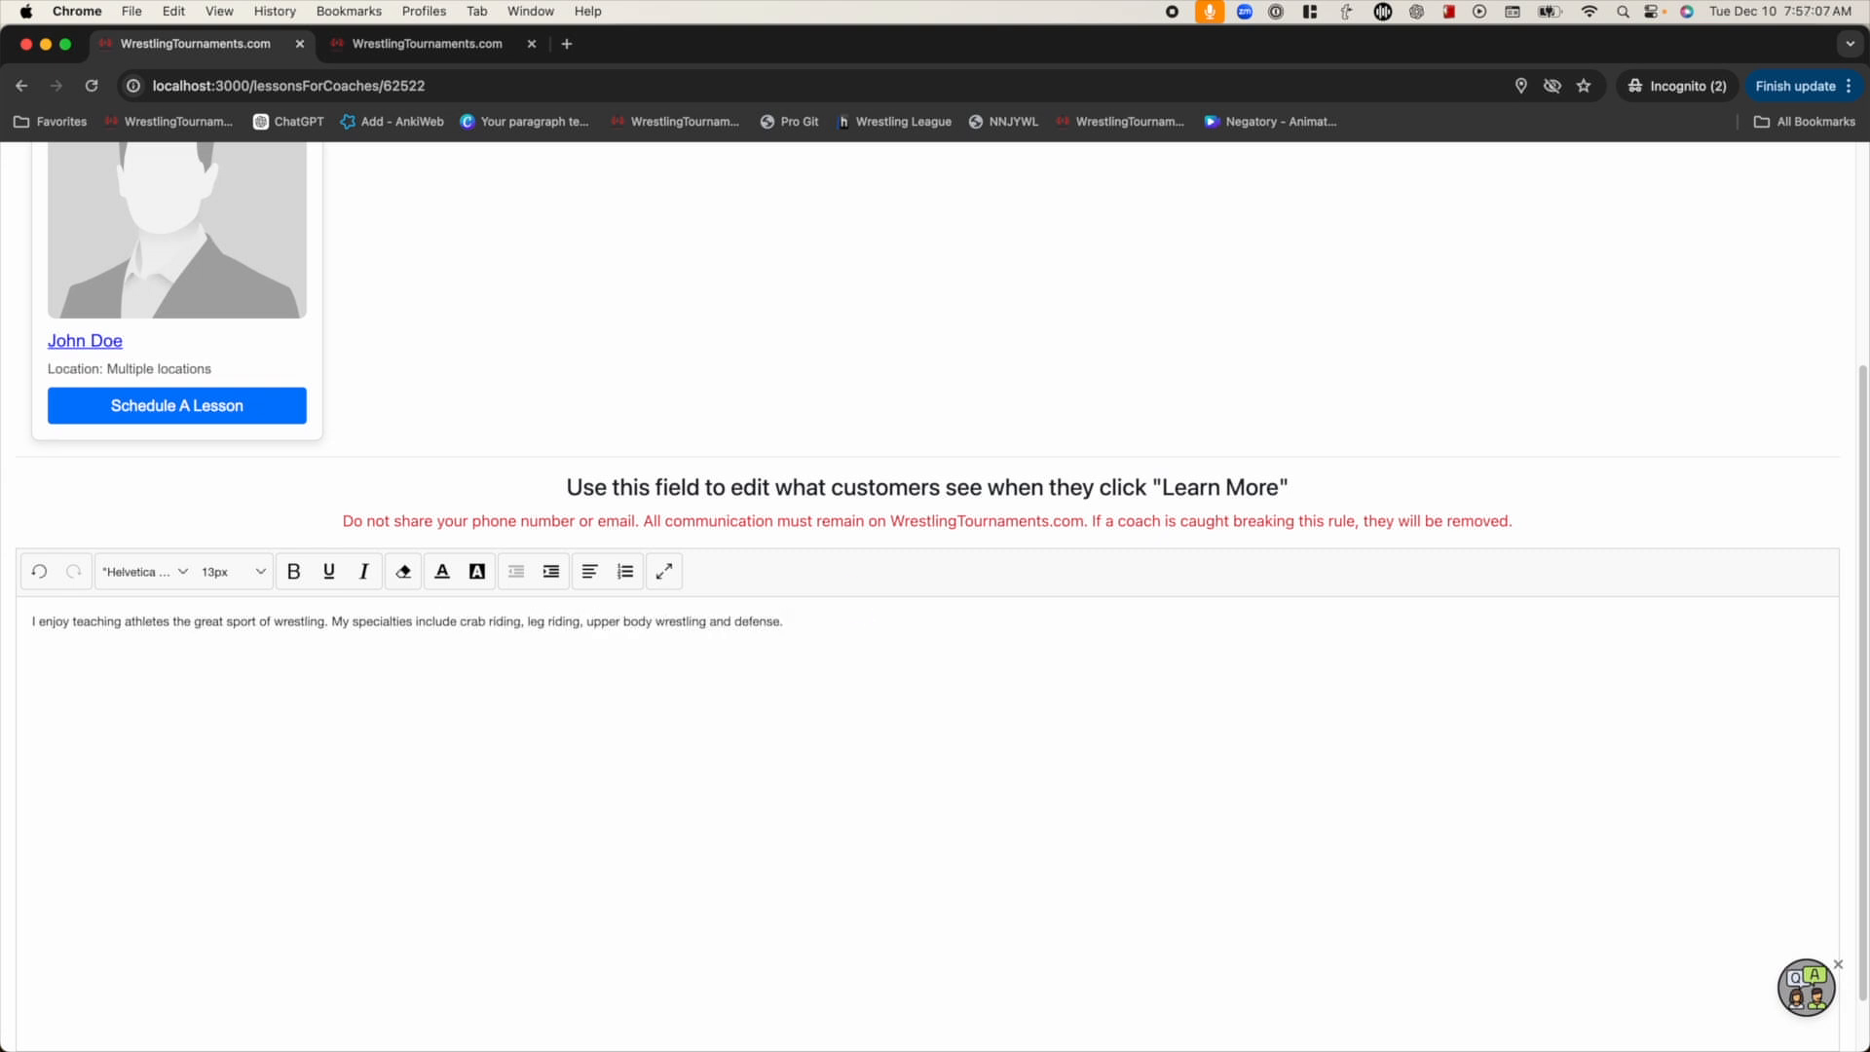
pyautogui.scroll(-2, 756, 688)
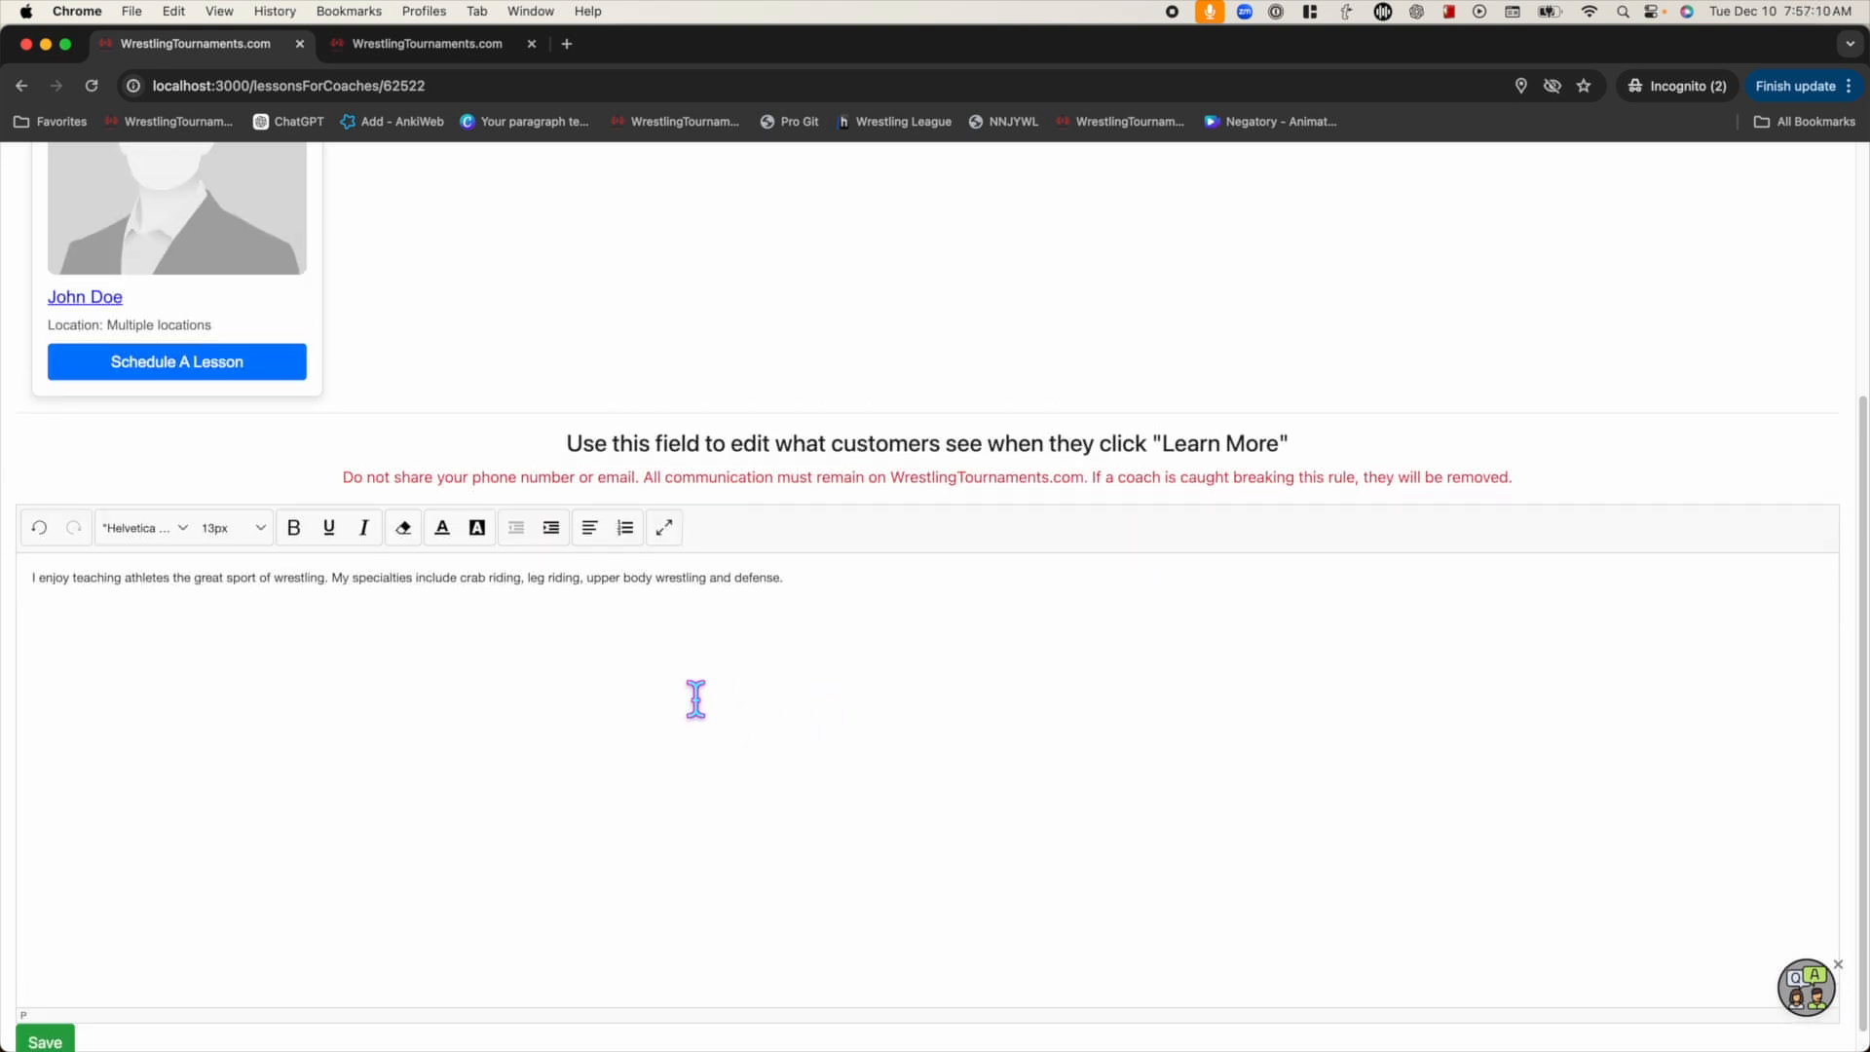
pyautogui.click(62, 1023)
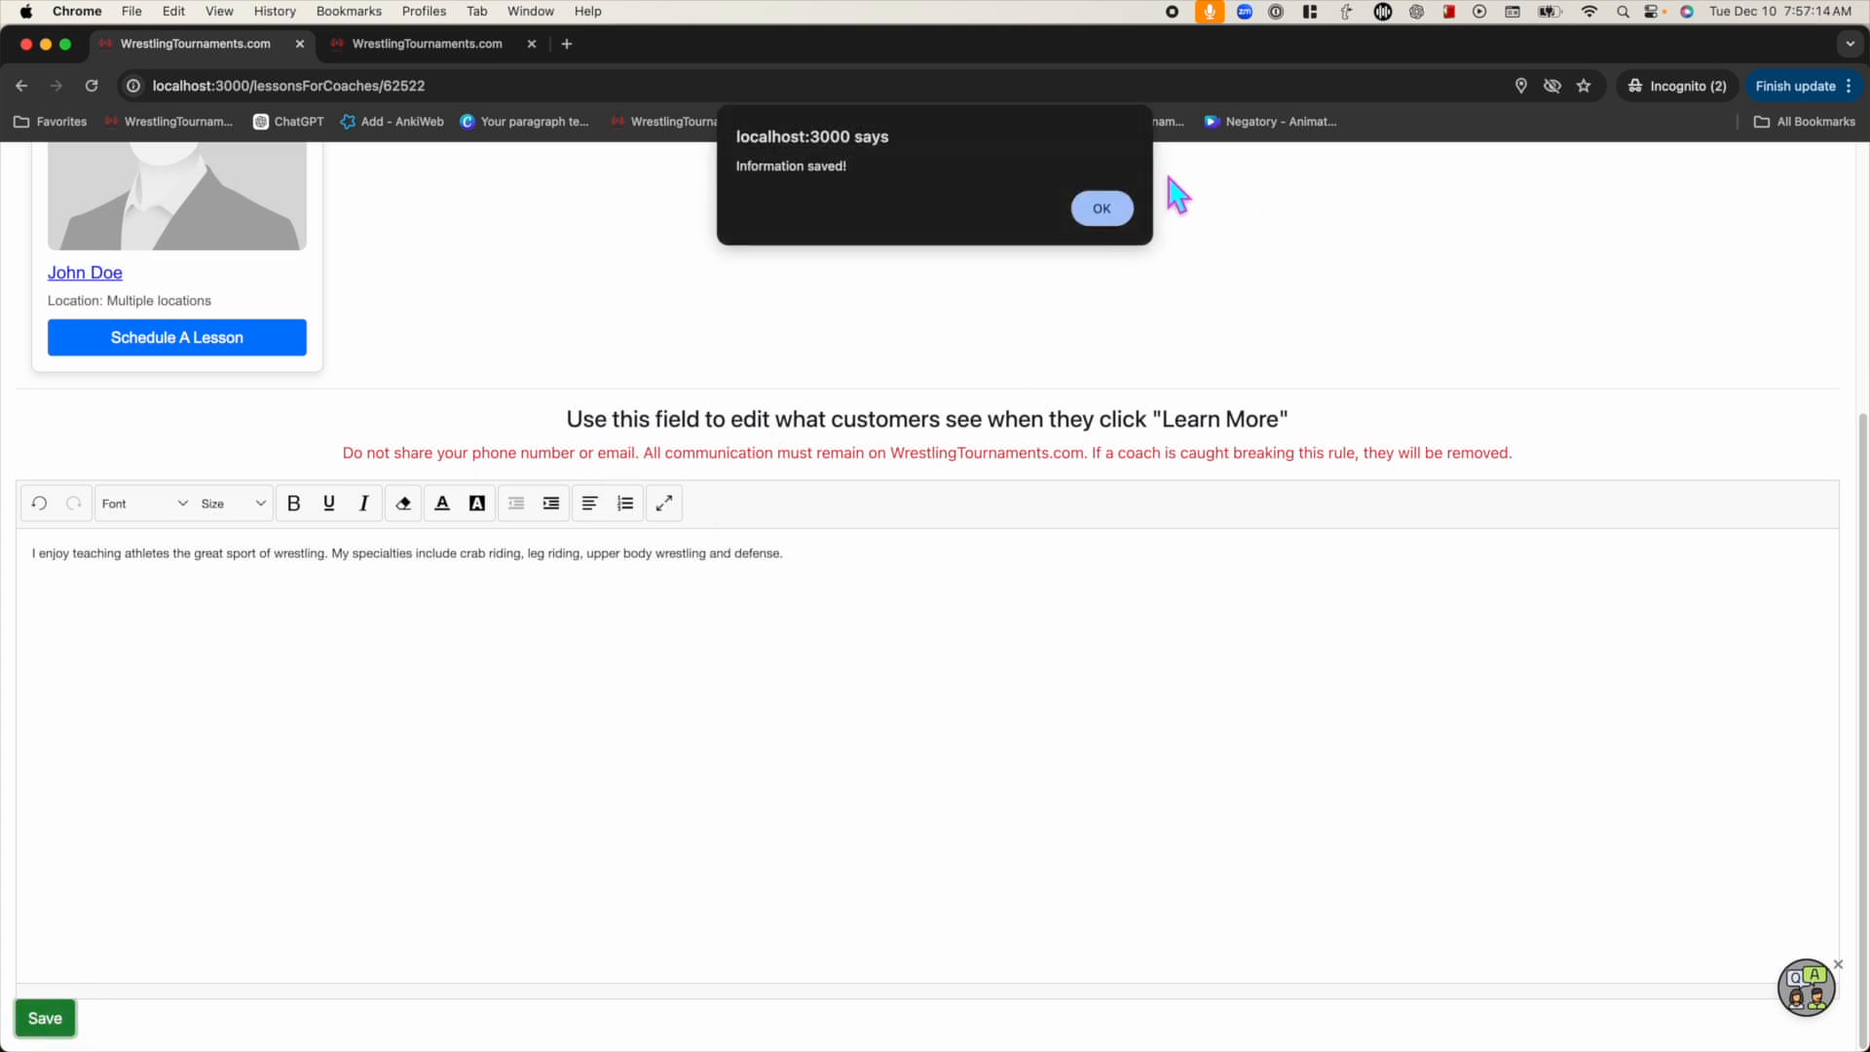
pyautogui.click(1089, 210)
pyautogui.scroll(5, 710, 367)
pyautogui.click(417, 44)
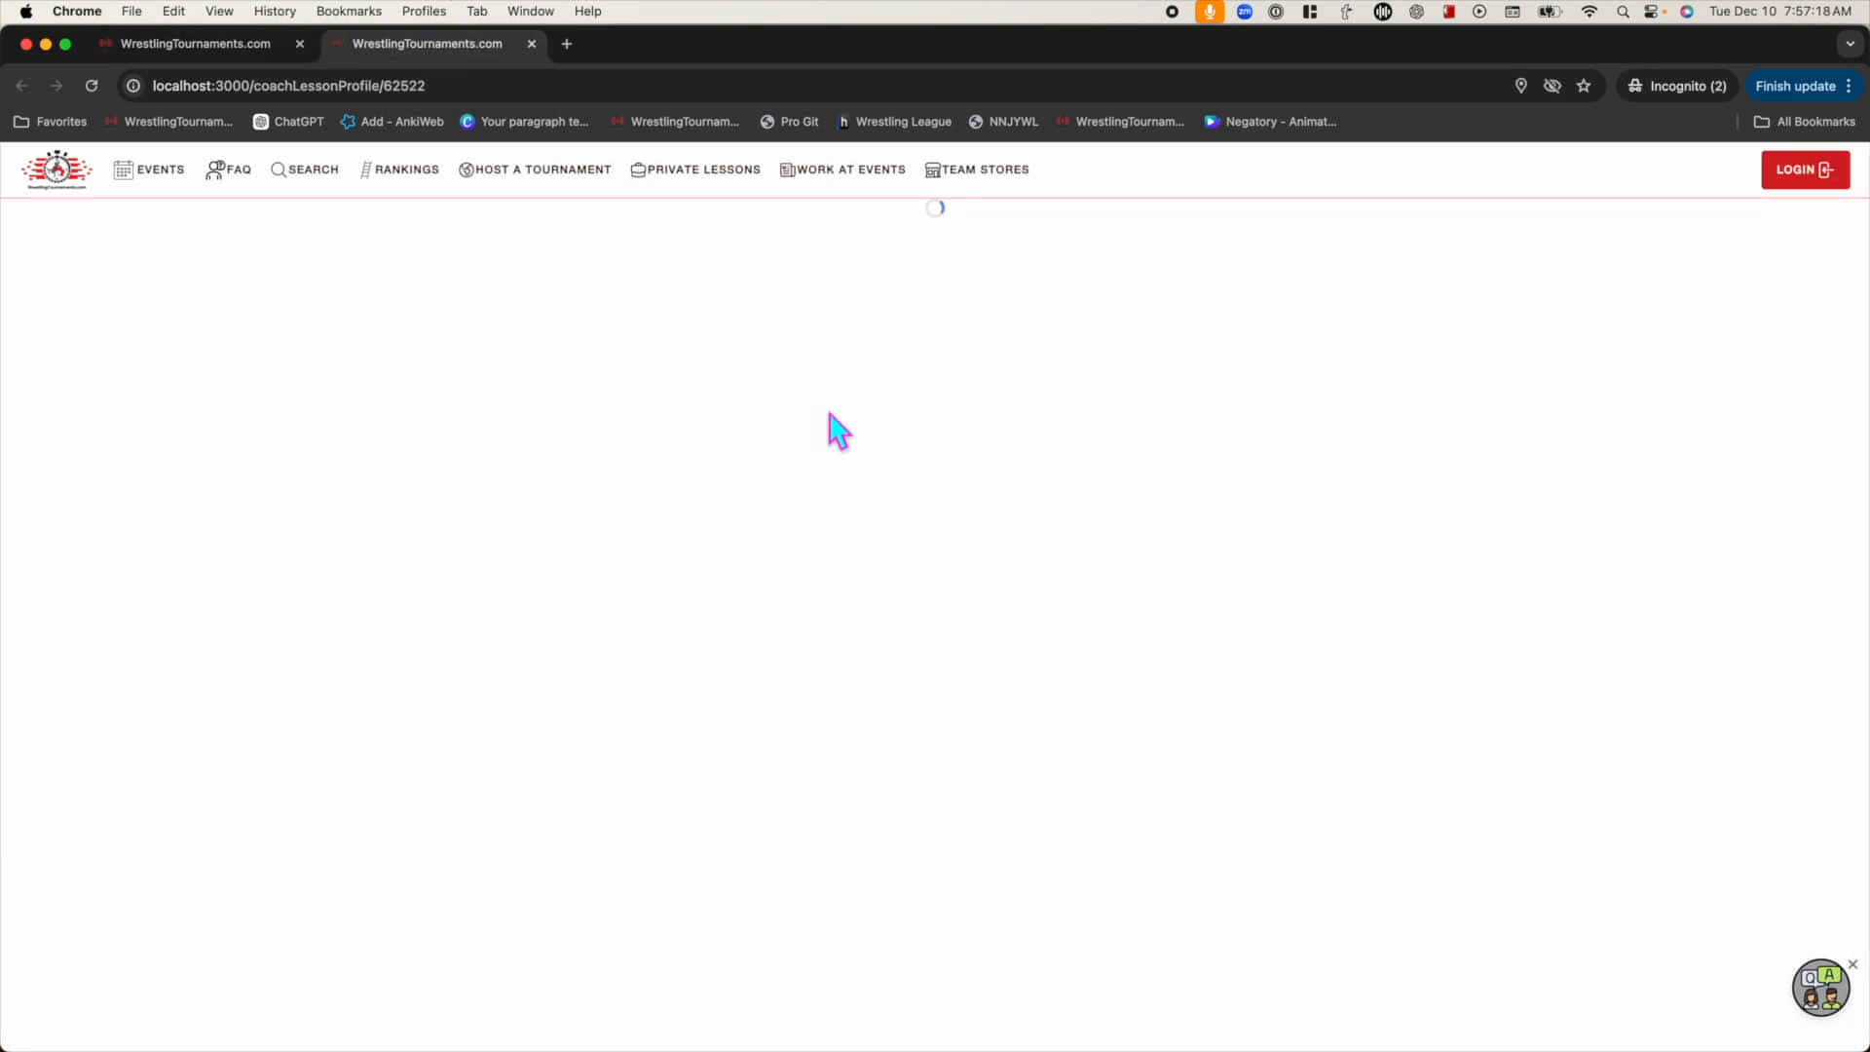
# Scroll the public coach profile and highlight the new bio to verify it appears
pyautogui.scroll(-3, 826, 434)
pyautogui.moveTo(623, 641); pyautogui.dragTo(982, 694)
pyautogui.click(981, 695)
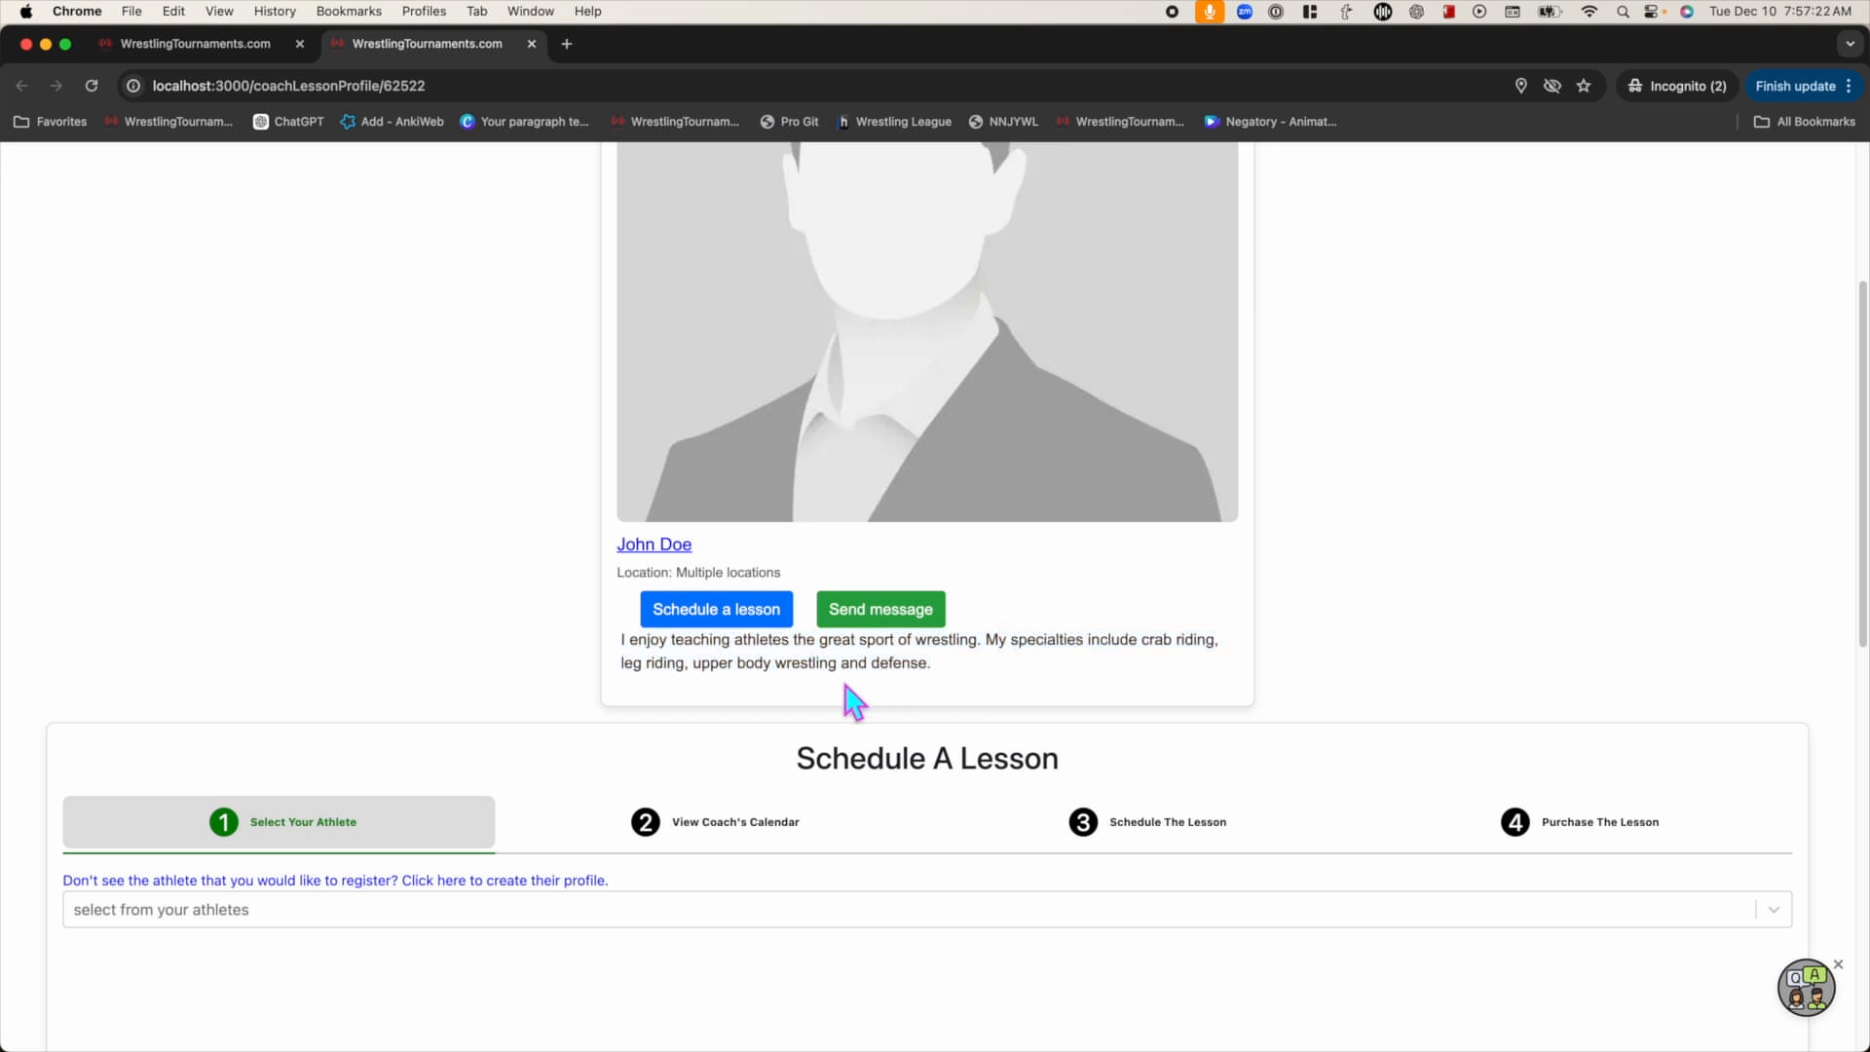
pyautogui.scroll(3, 856, 697)
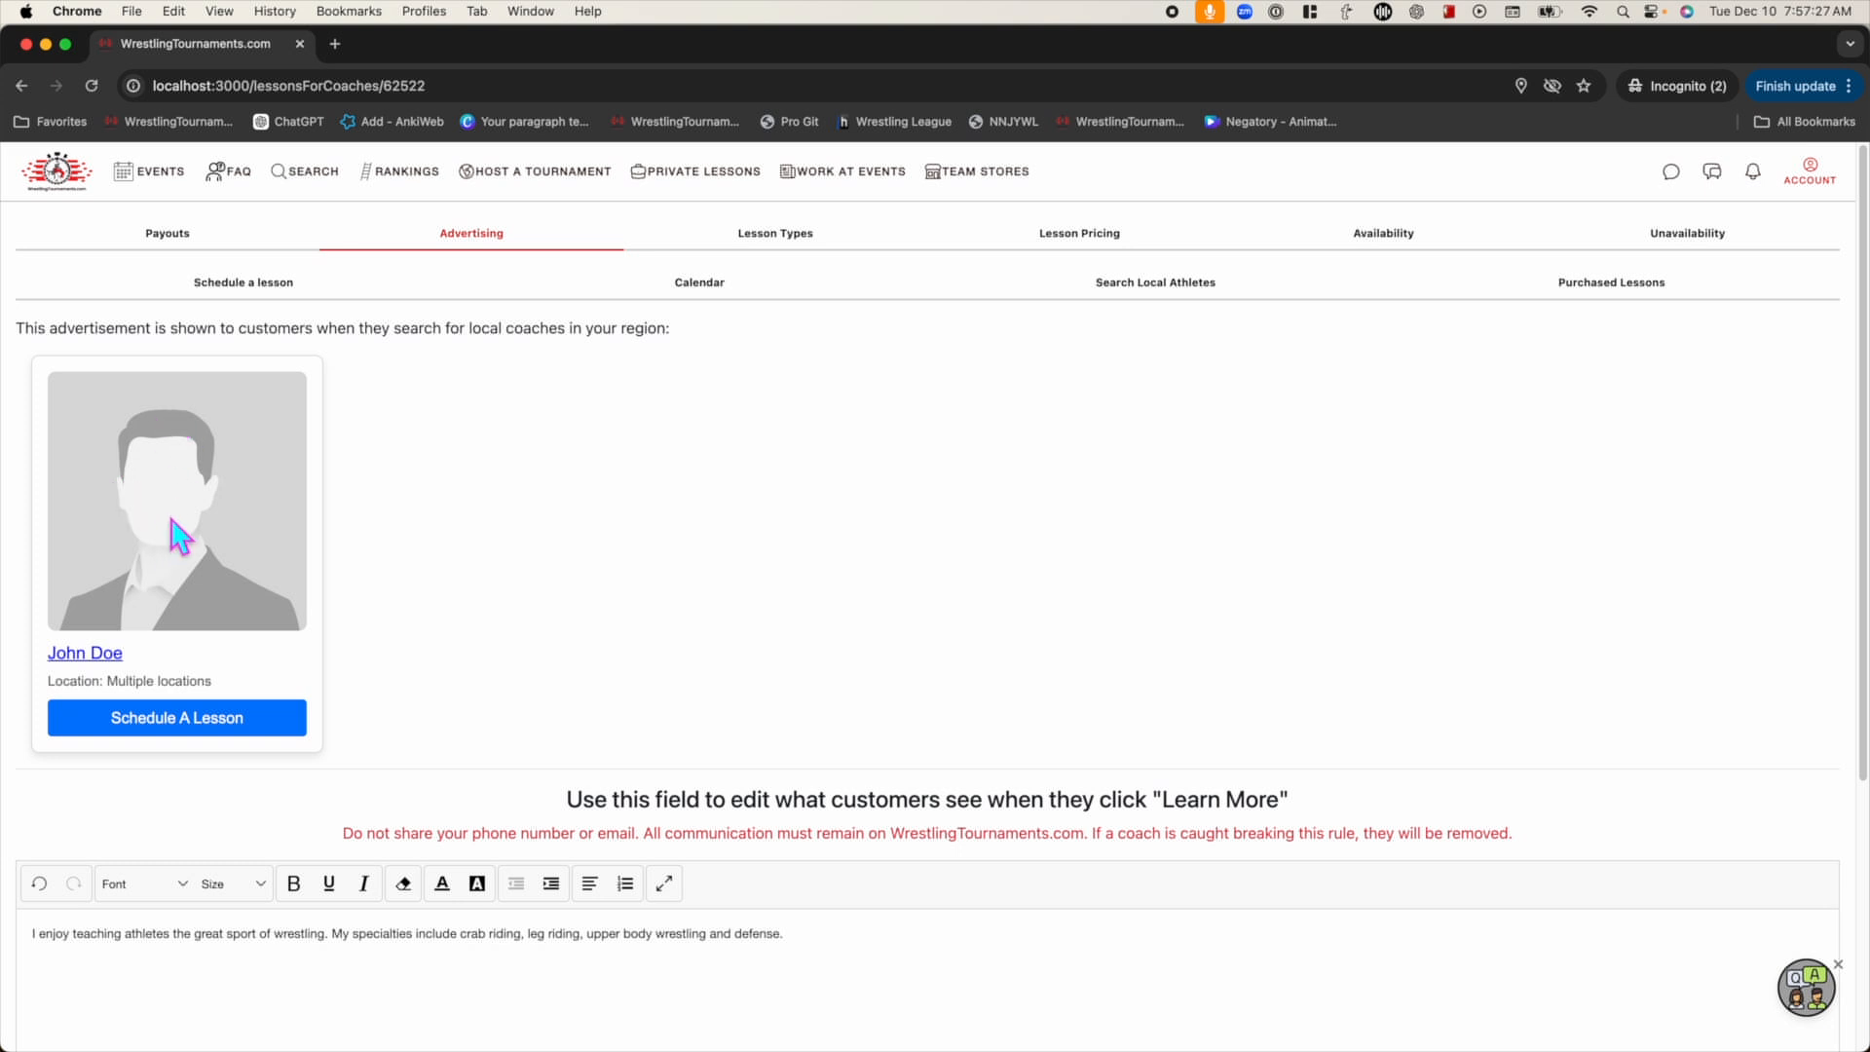
# Go to Account > Athletes and open the athlete's profile for editing
pyautogui.click(1813, 181)
pyautogui.click(1671, 239)
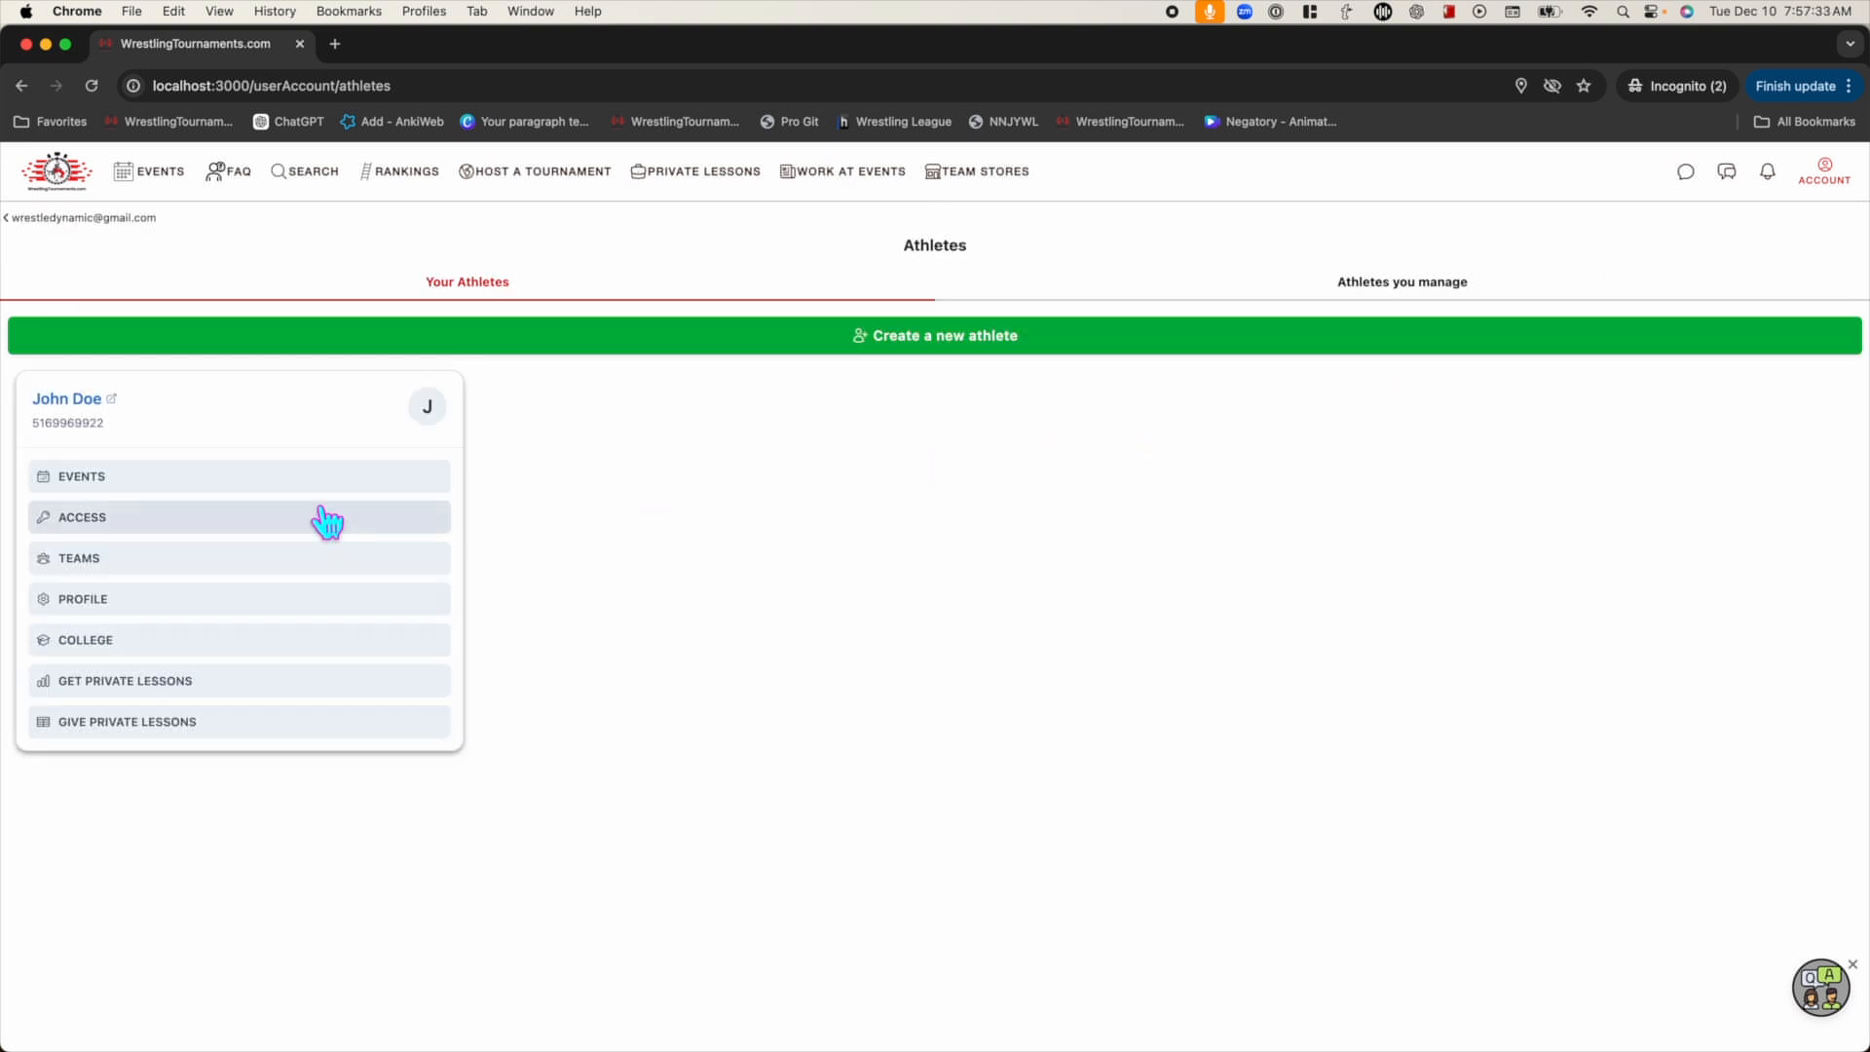
pyautogui.click(142, 615)
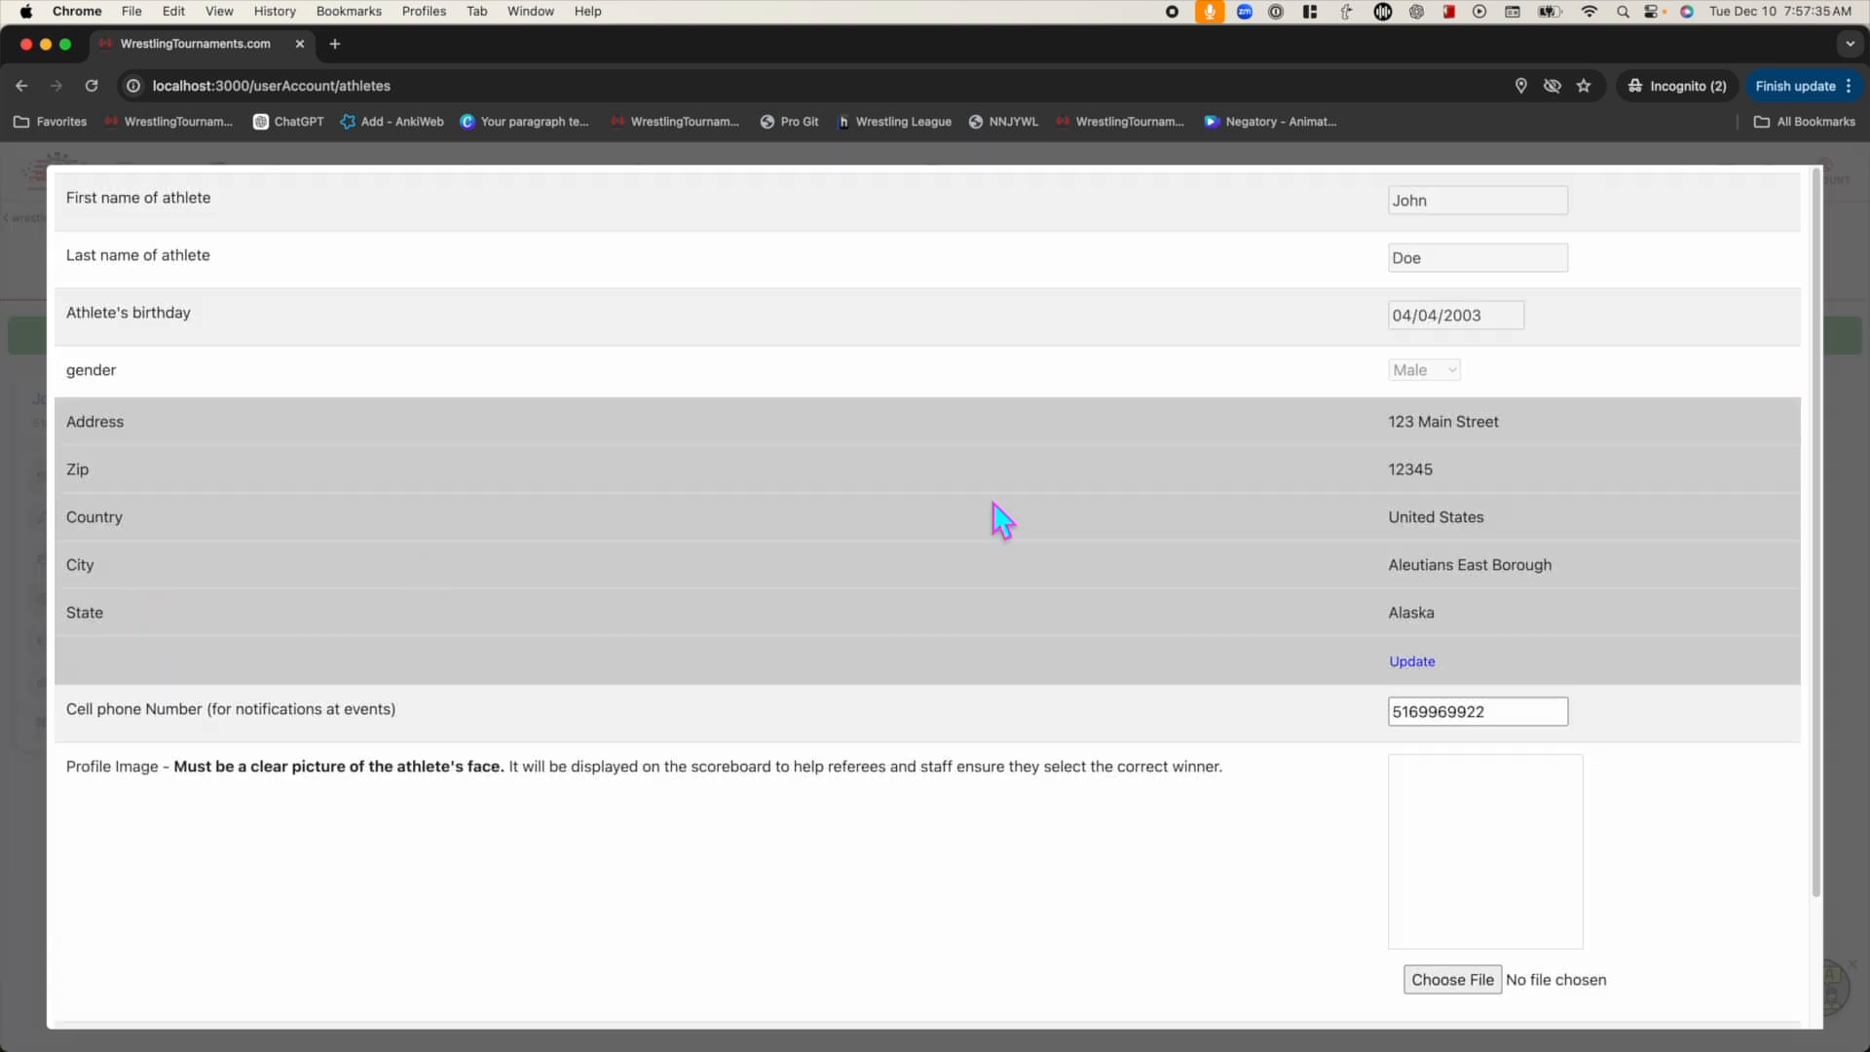
pyautogui.scroll(-3, 1118, 814)
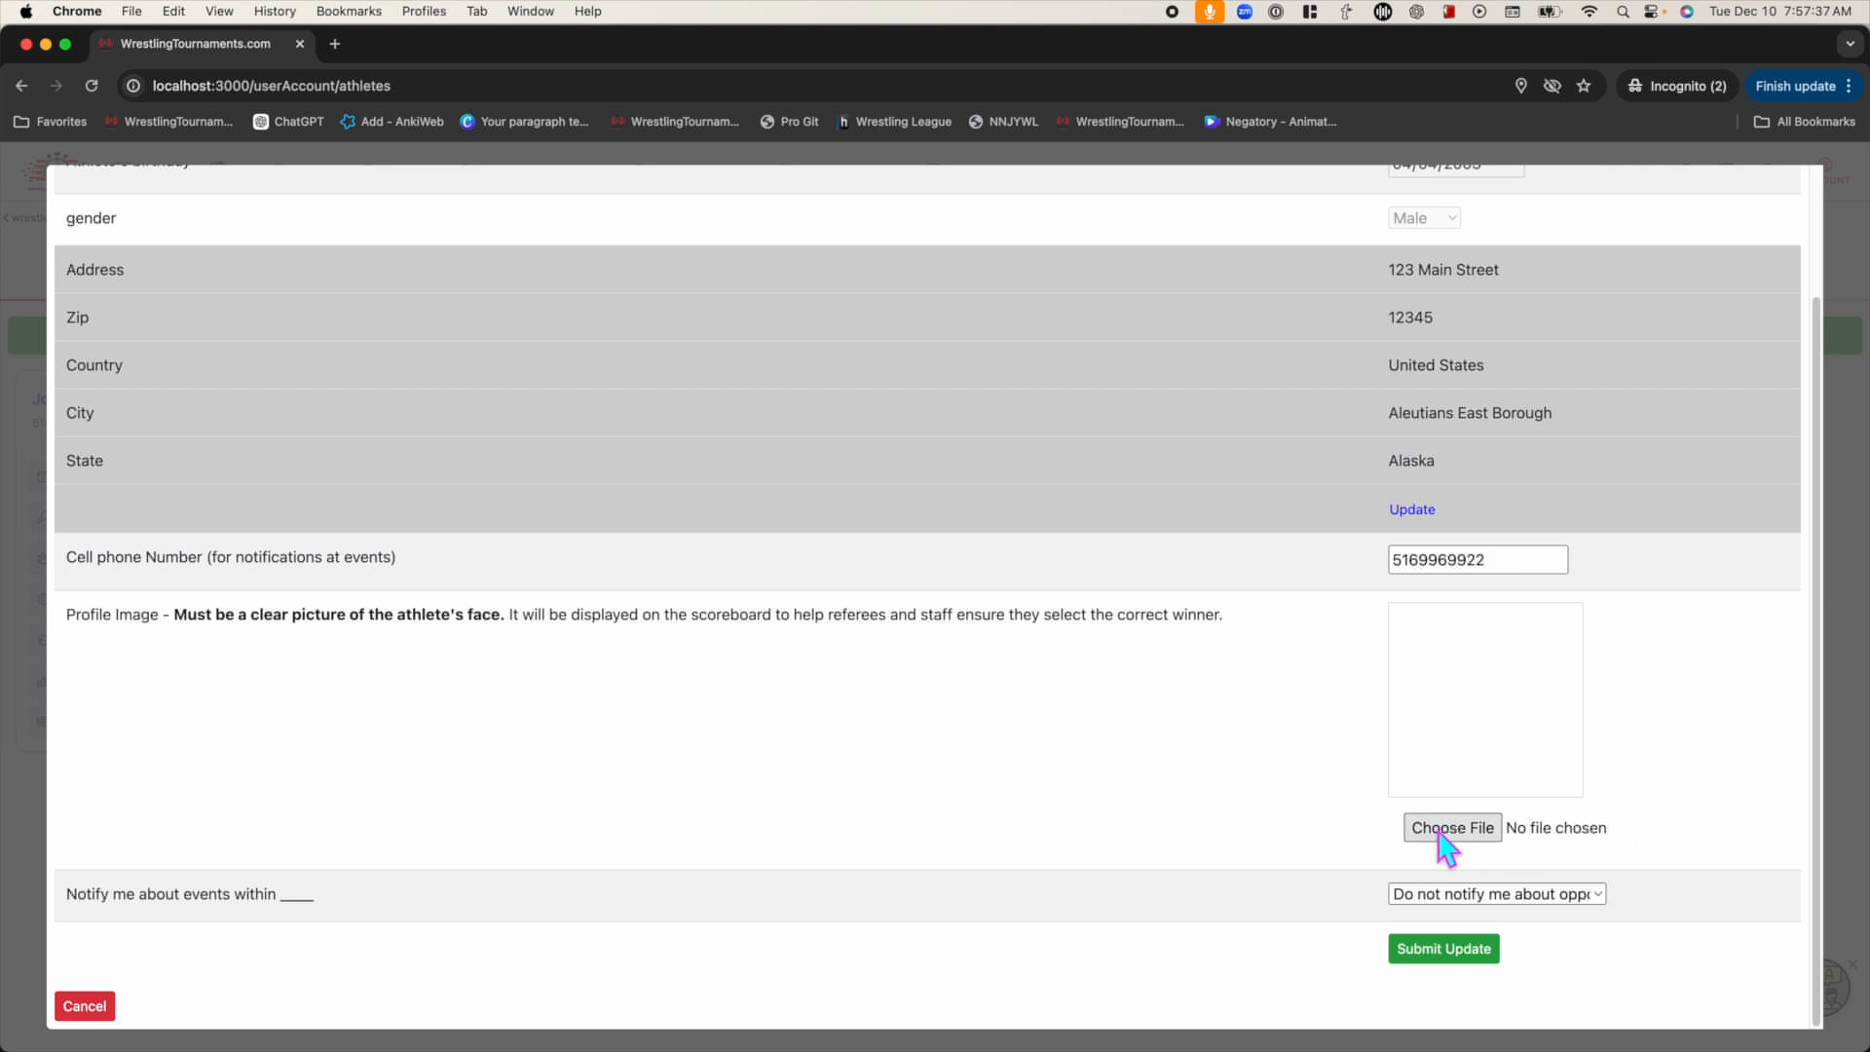
# Choose an older screenshot as the athlete's profile image and submit the update
pyautogui.click(1448, 827)
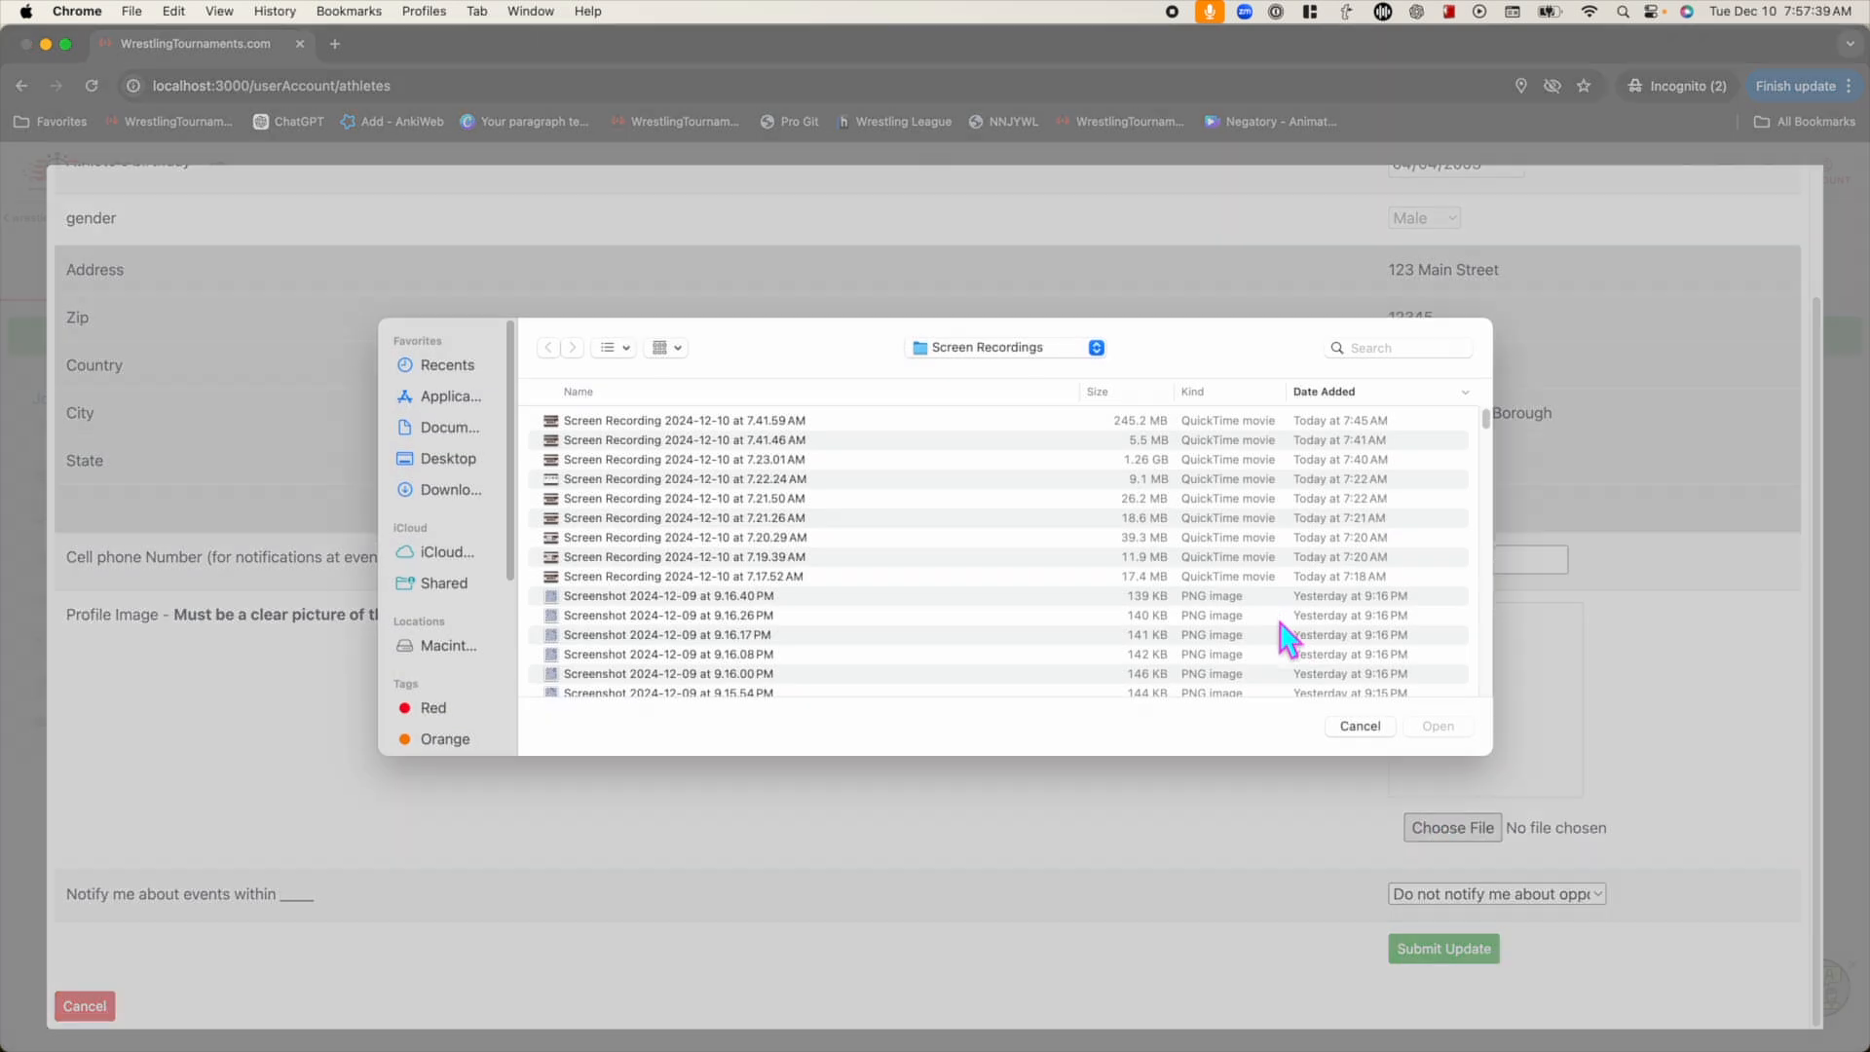
pyautogui.scroll(-5, 606, 511)
pyautogui.scroll(-5, 606, 545)
pyautogui.click(662, 430)
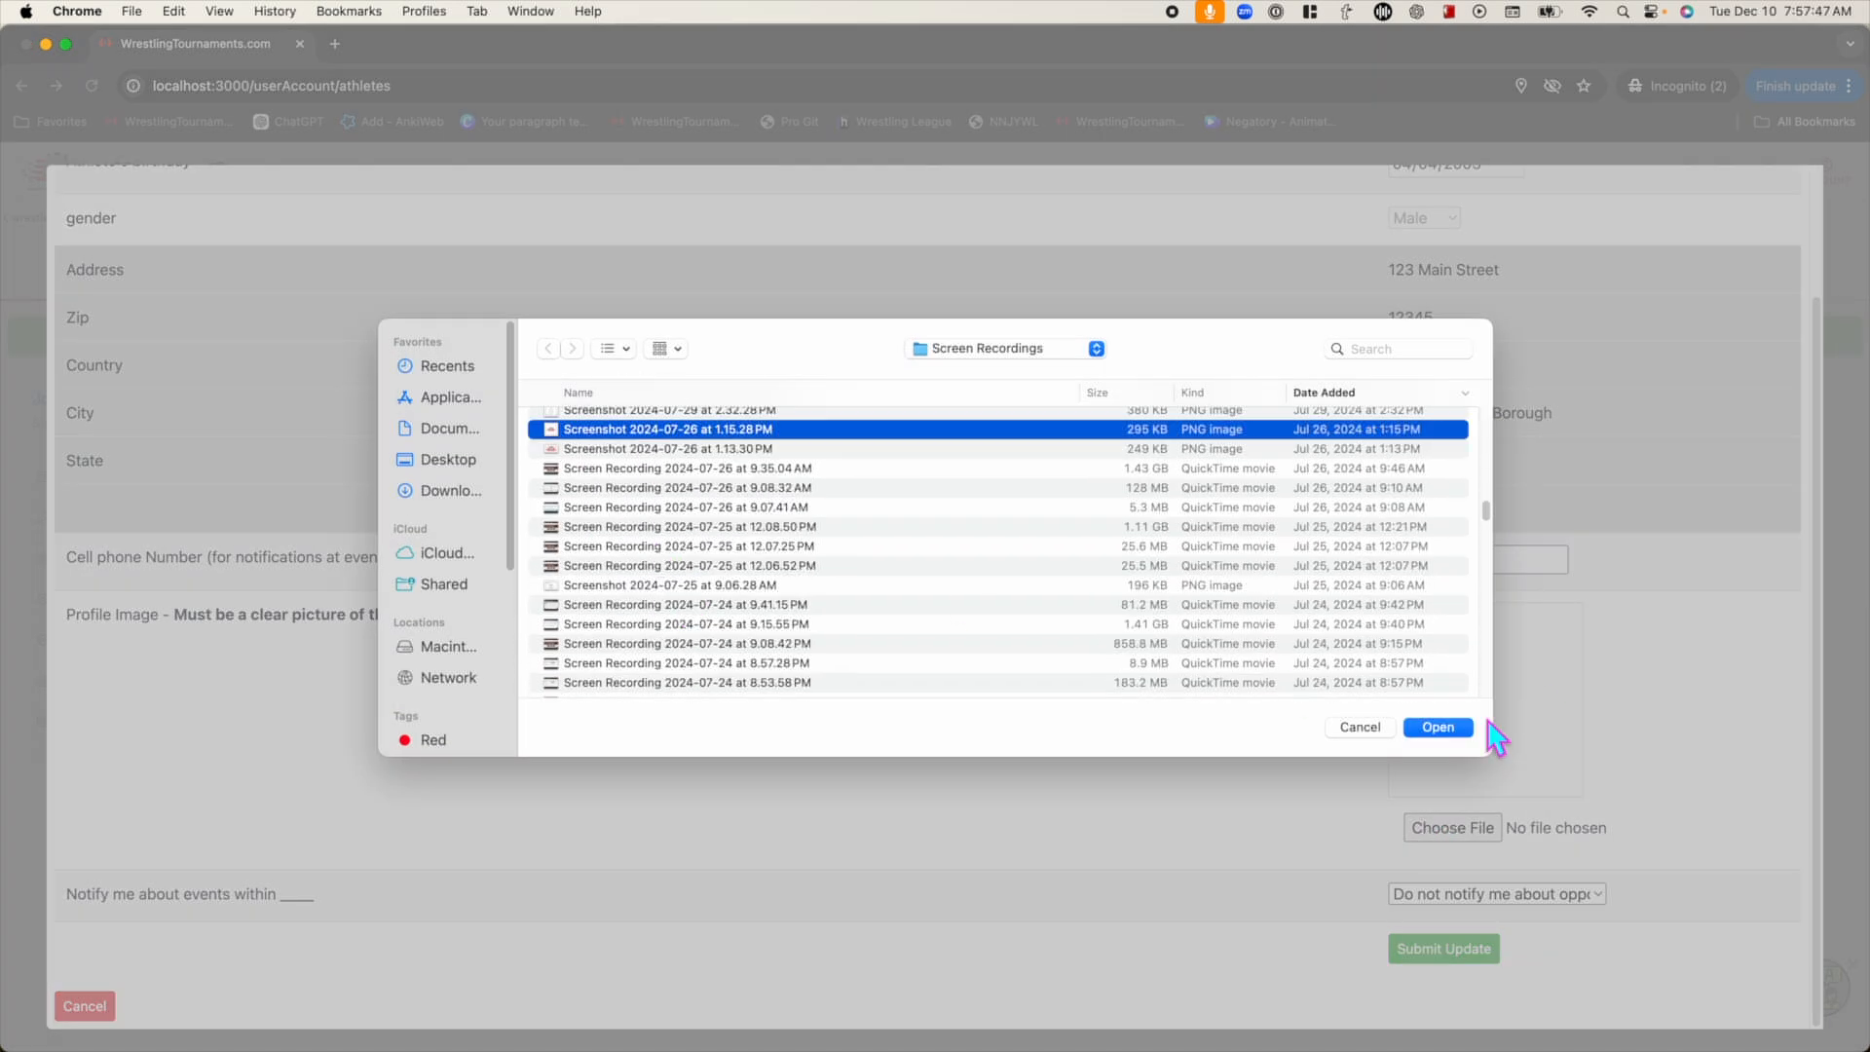
pyautogui.click(1437, 726)
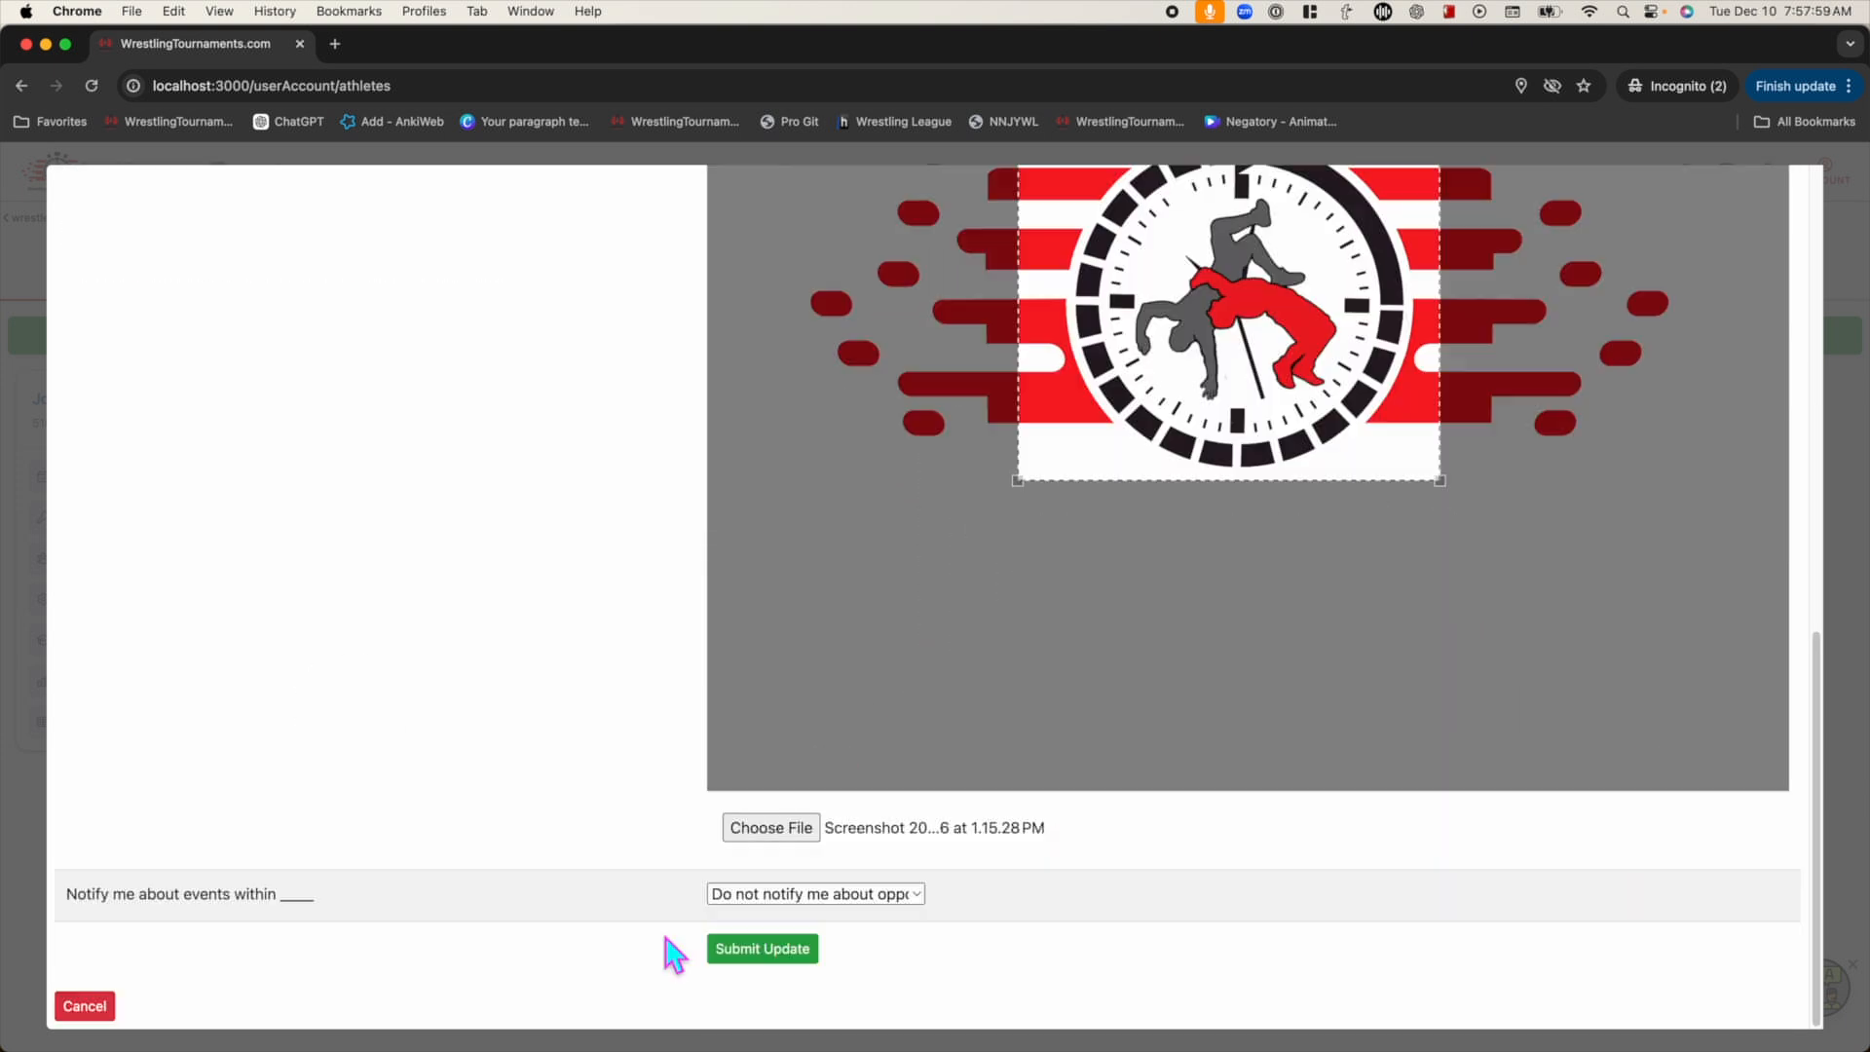
pyautogui.click(764, 949)
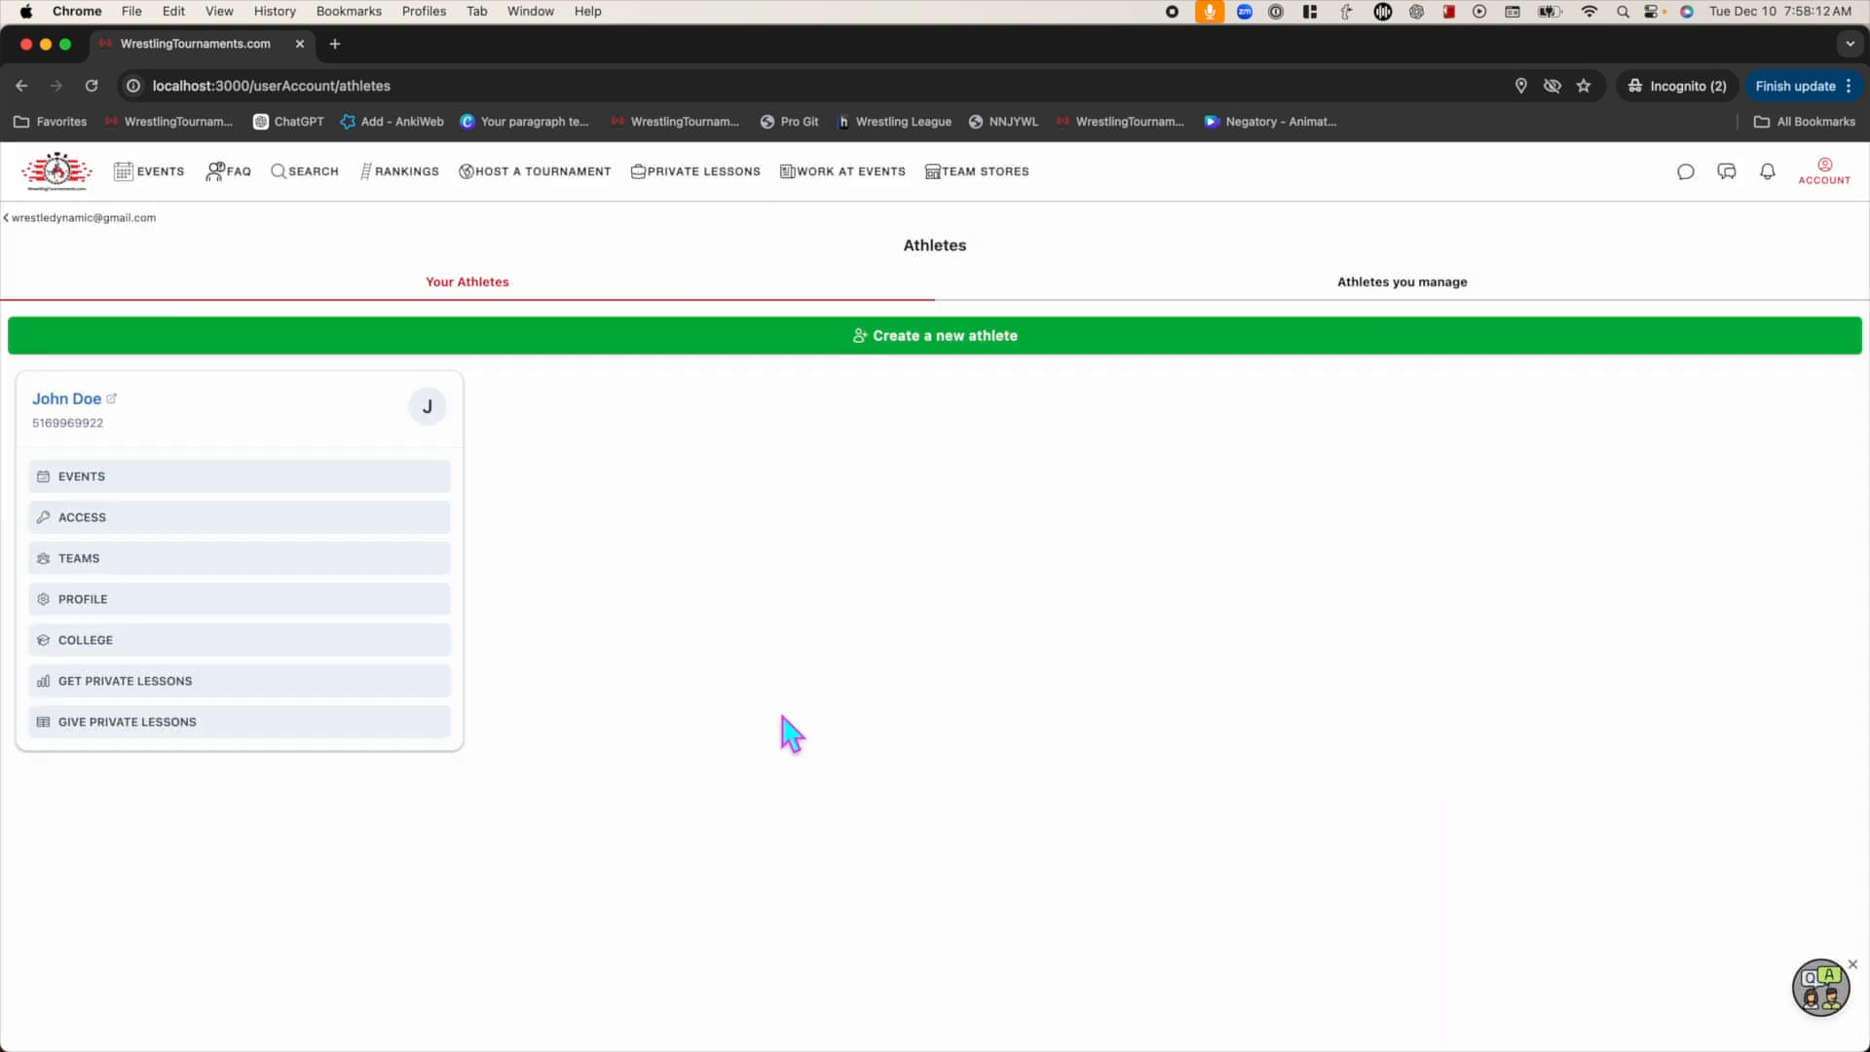
# Open Give Private Lessons, dismiss the approval notice, and view the advertisement card with the wrestling logo
pyautogui.click(110, 728)
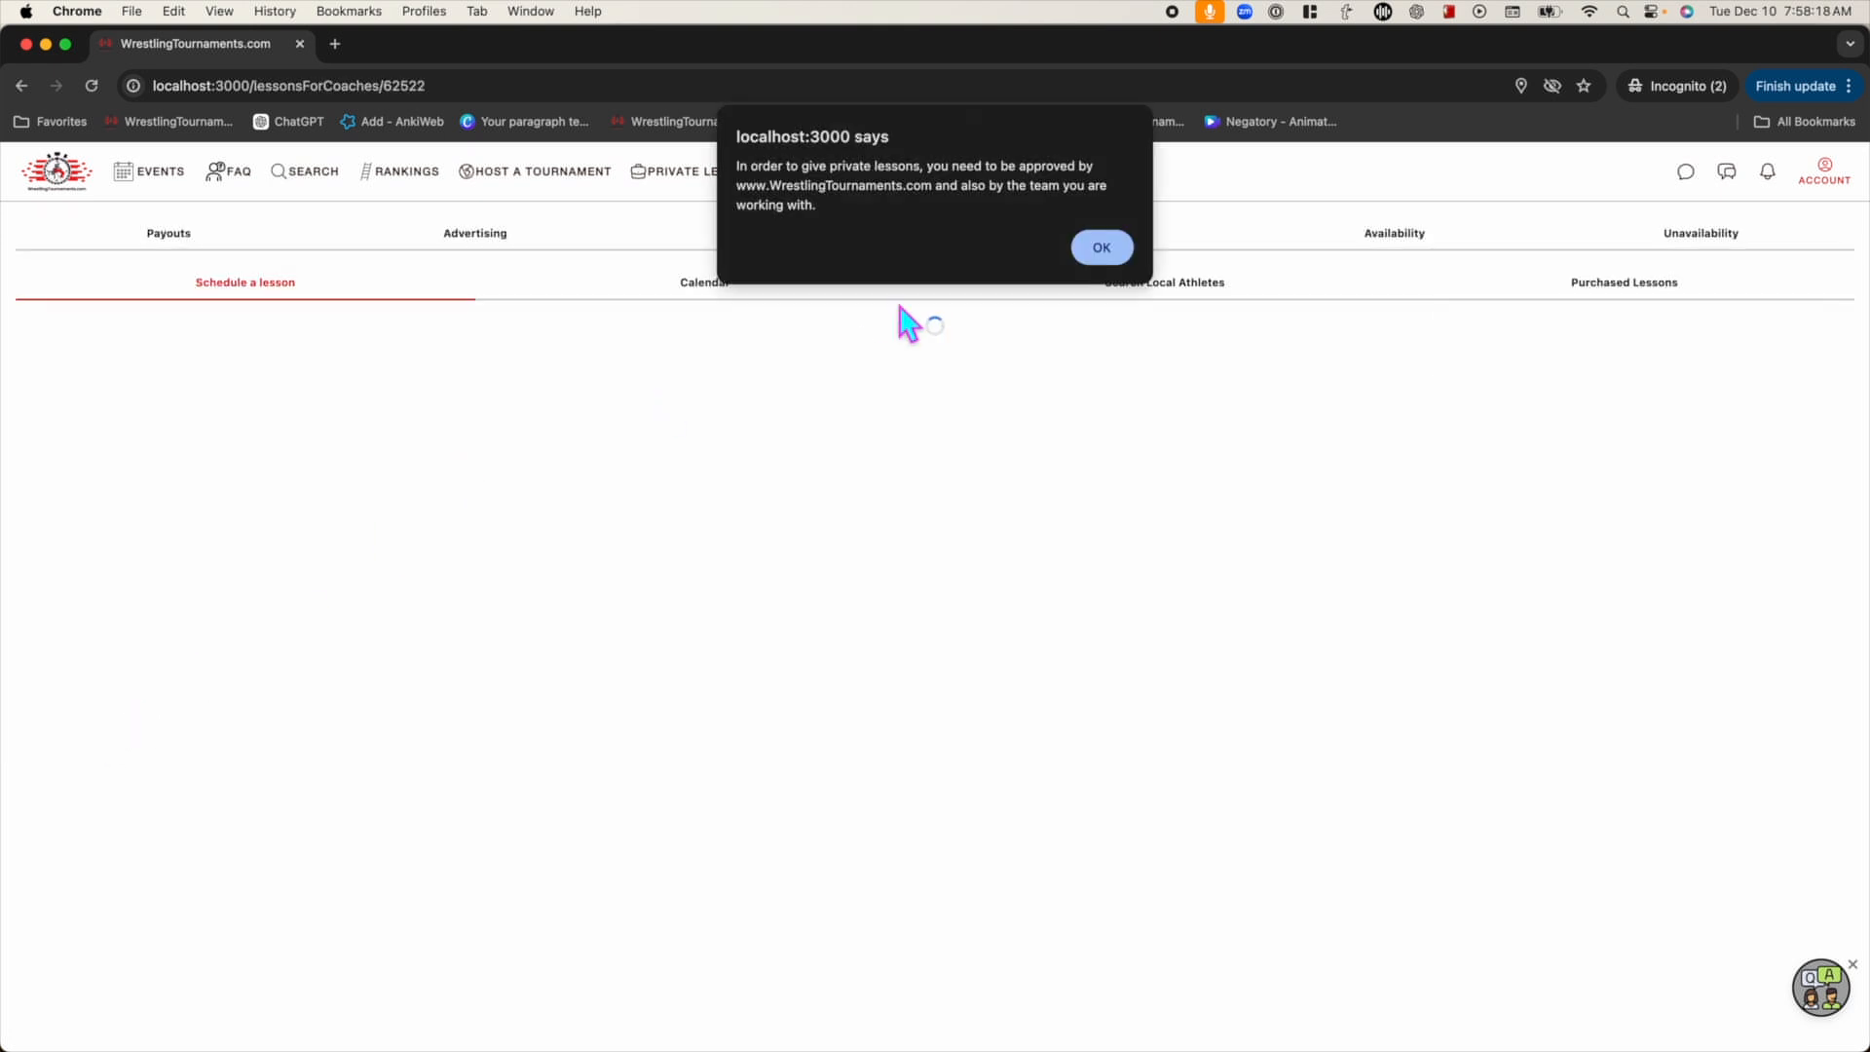
pyautogui.click(1101, 249)
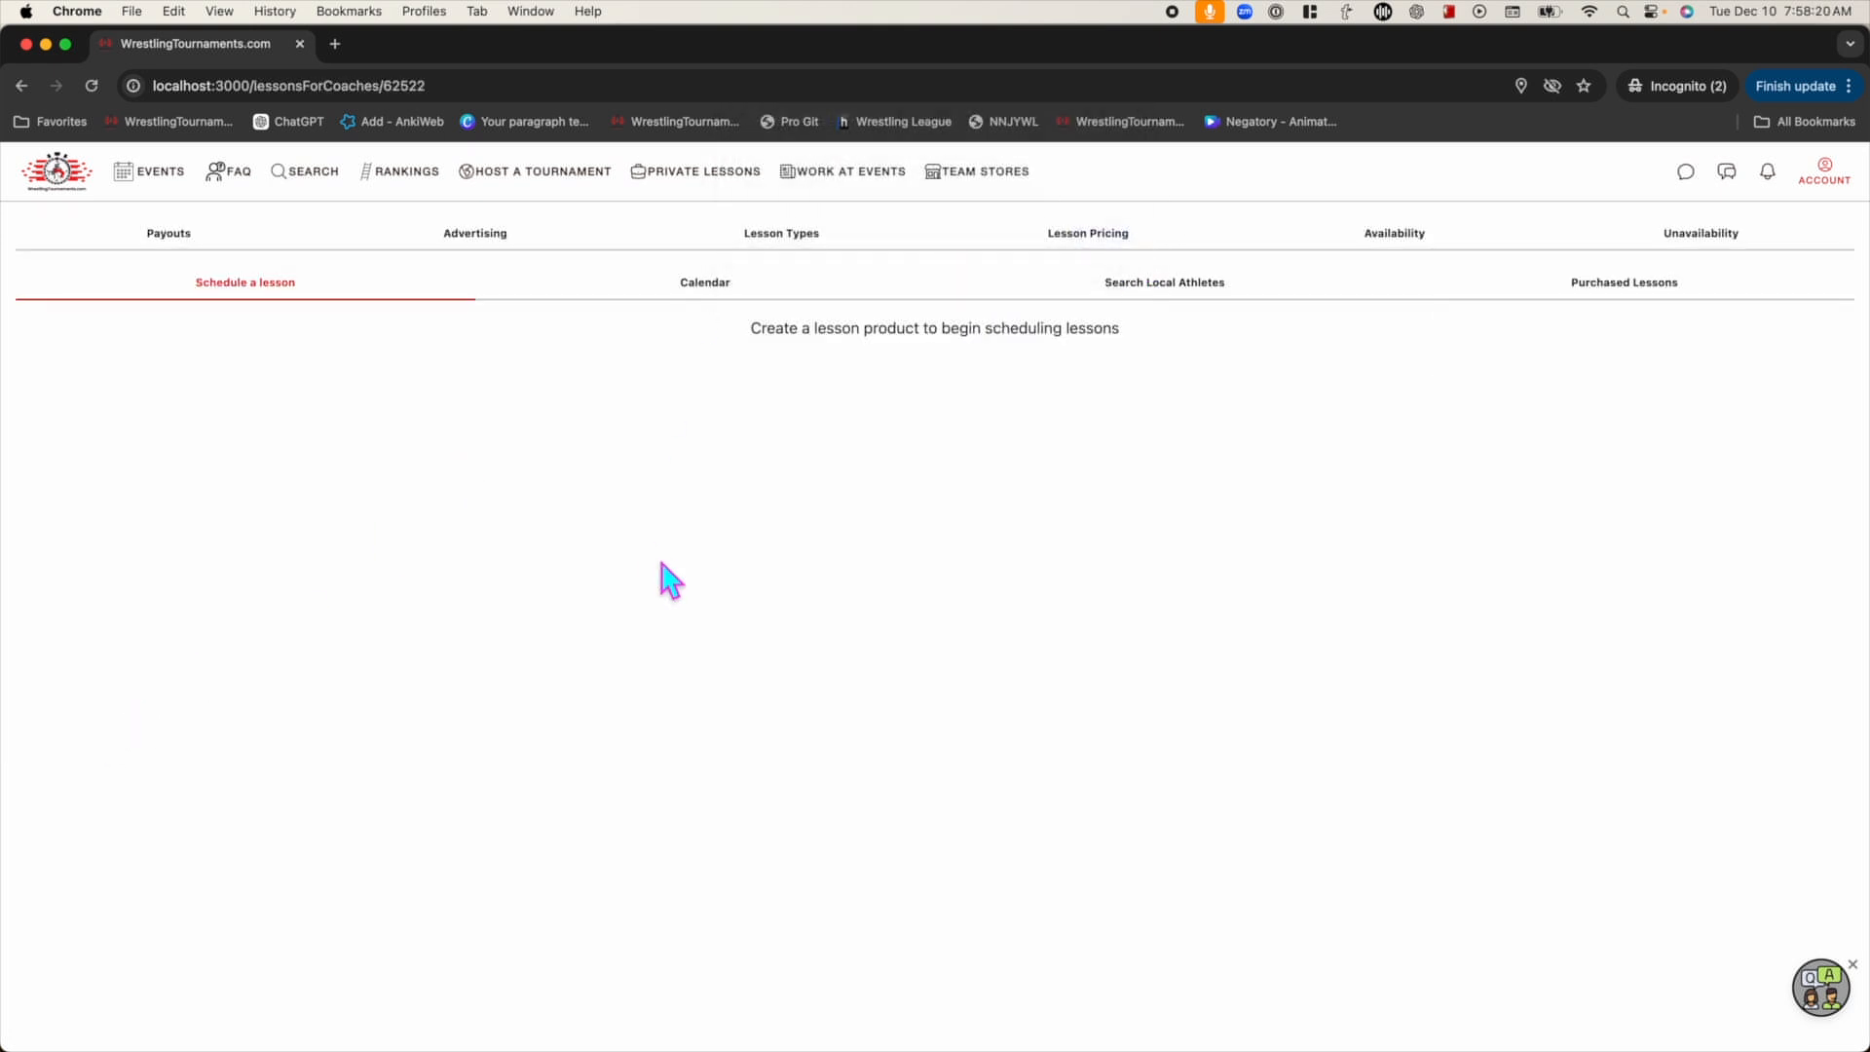
pyautogui.click(508, 237)
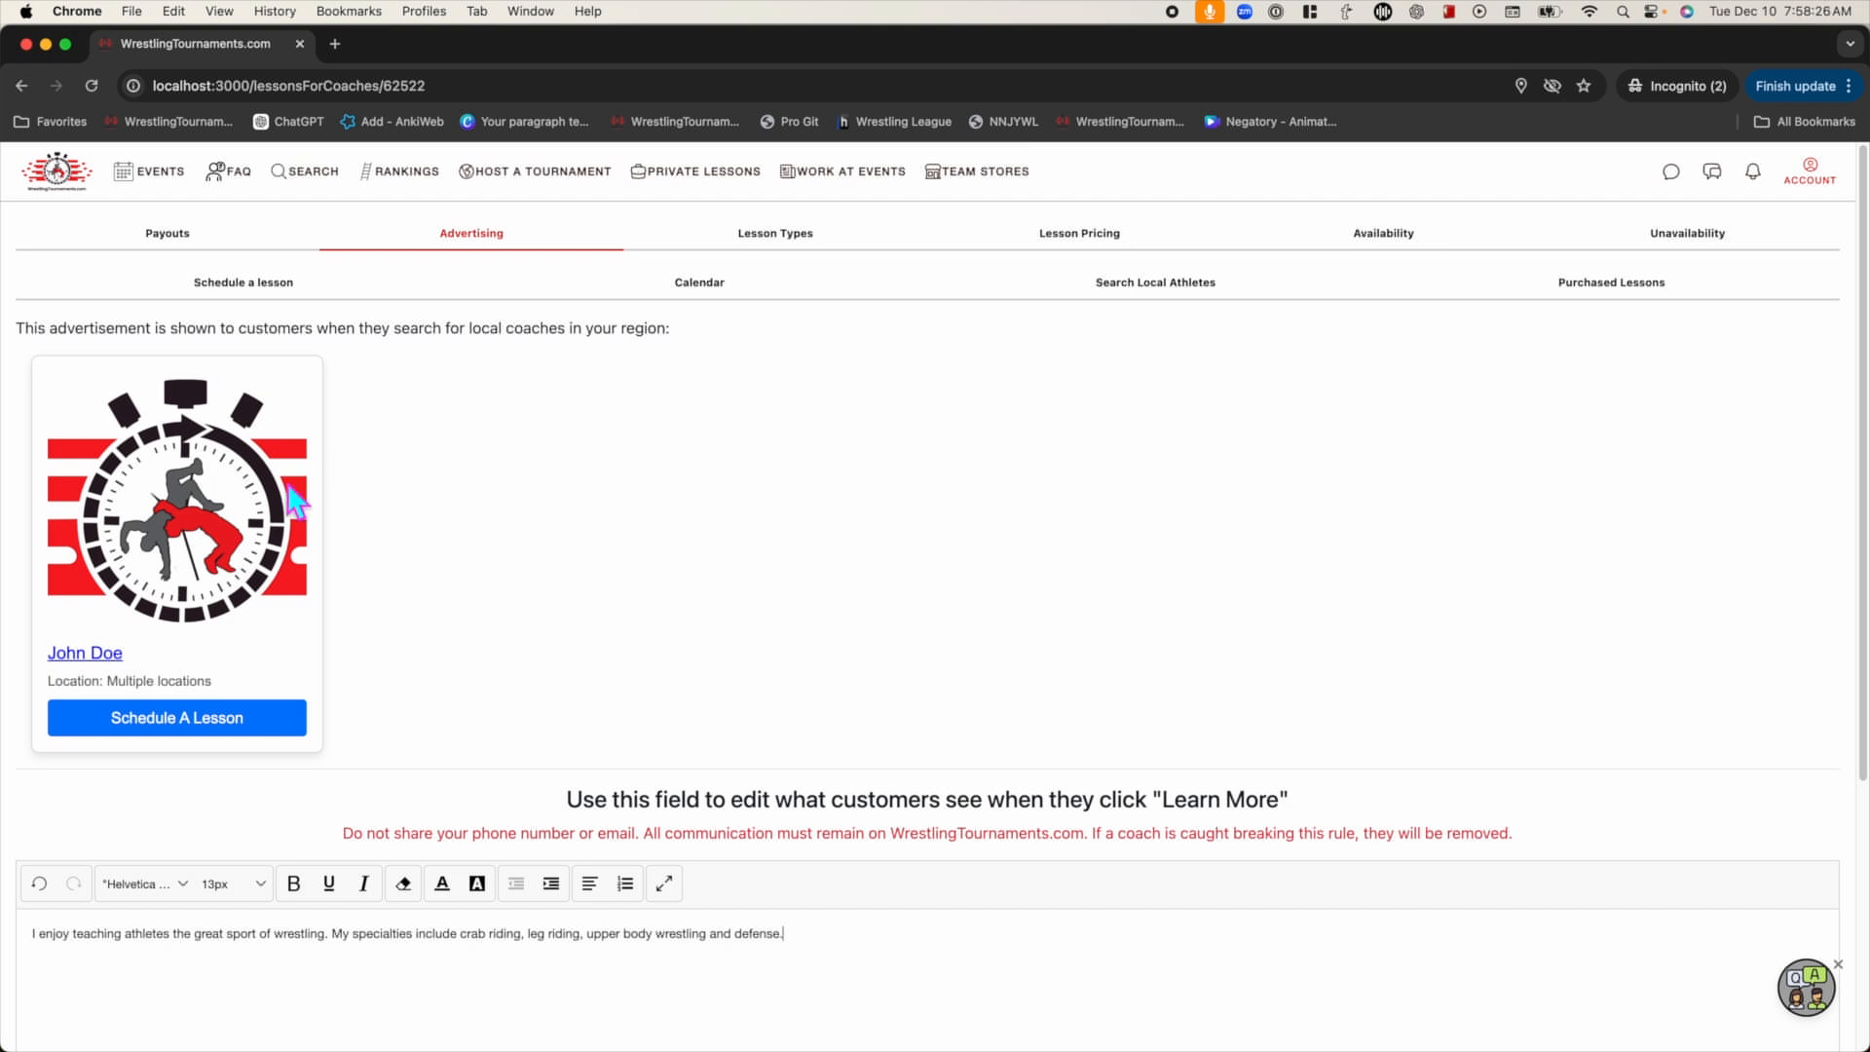
# Return through Account > Athletes to the coach's Give Private Lessons area
pyautogui.click(1810, 173)
pyautogui.click(1742, 234)
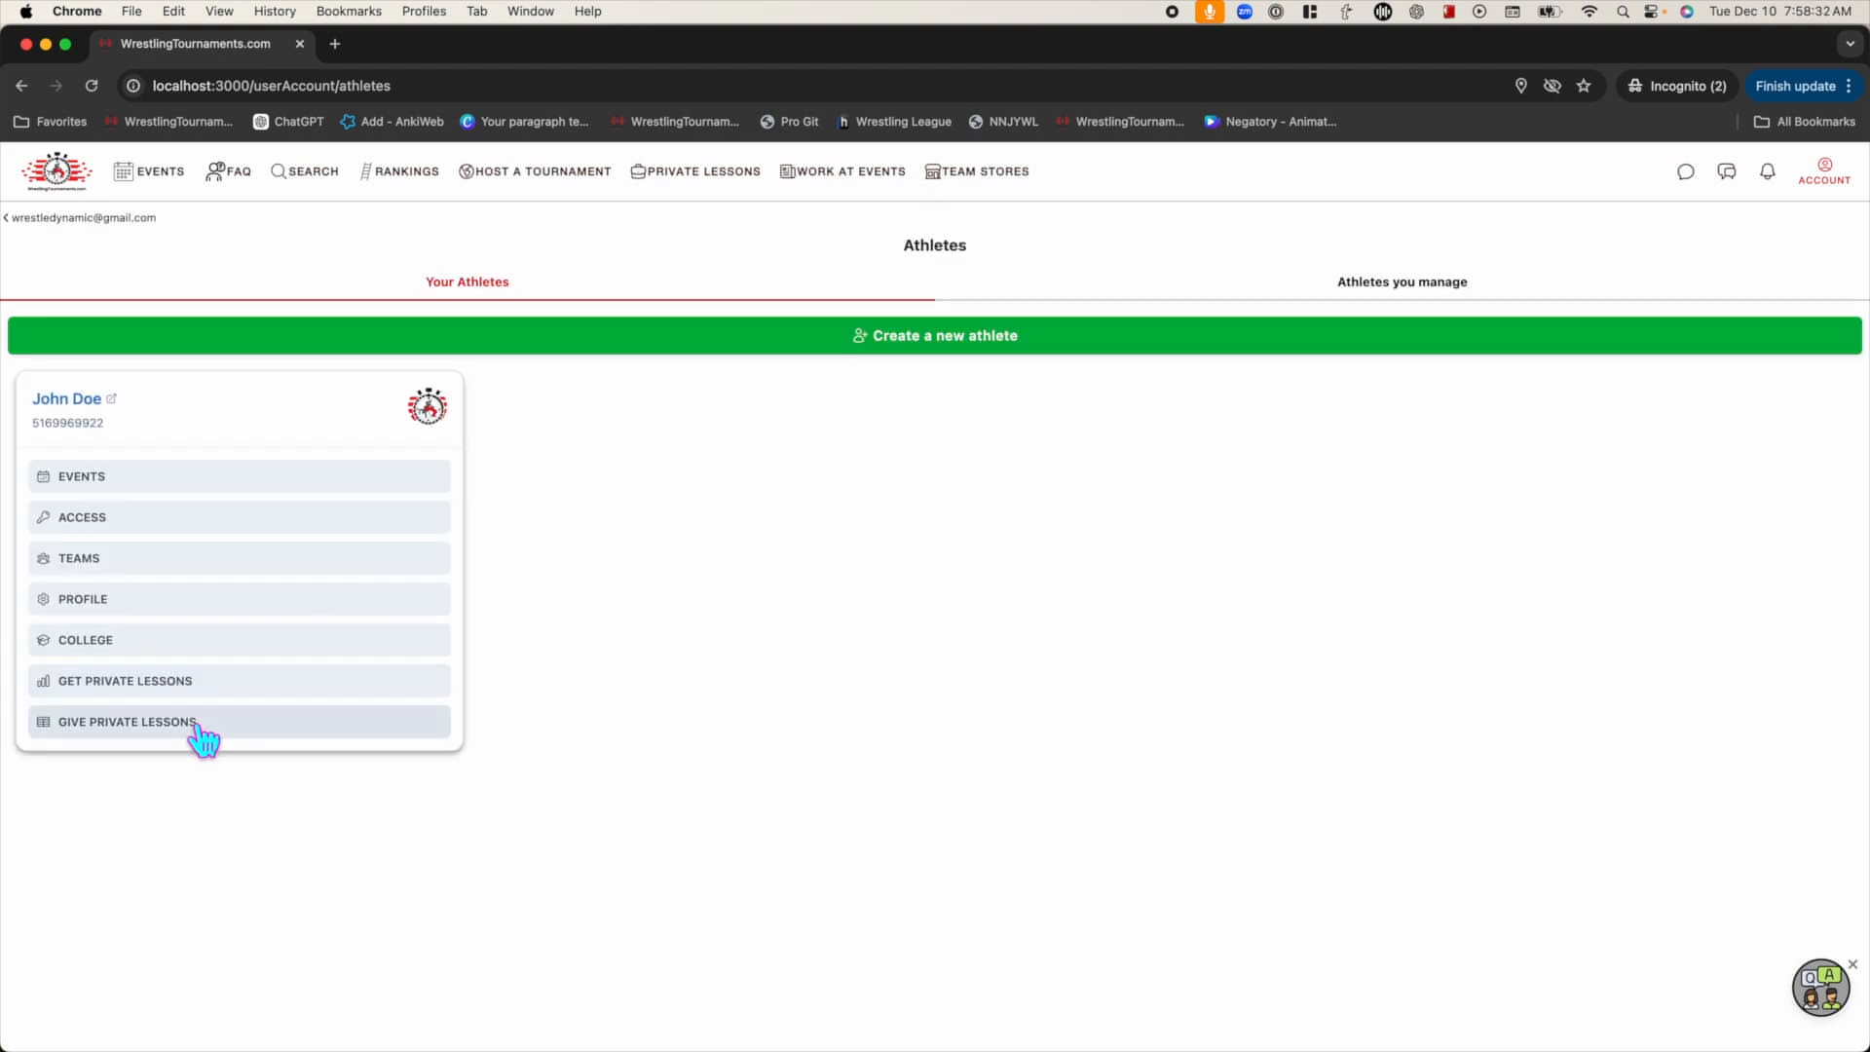
pyautogui.click(166, 728)
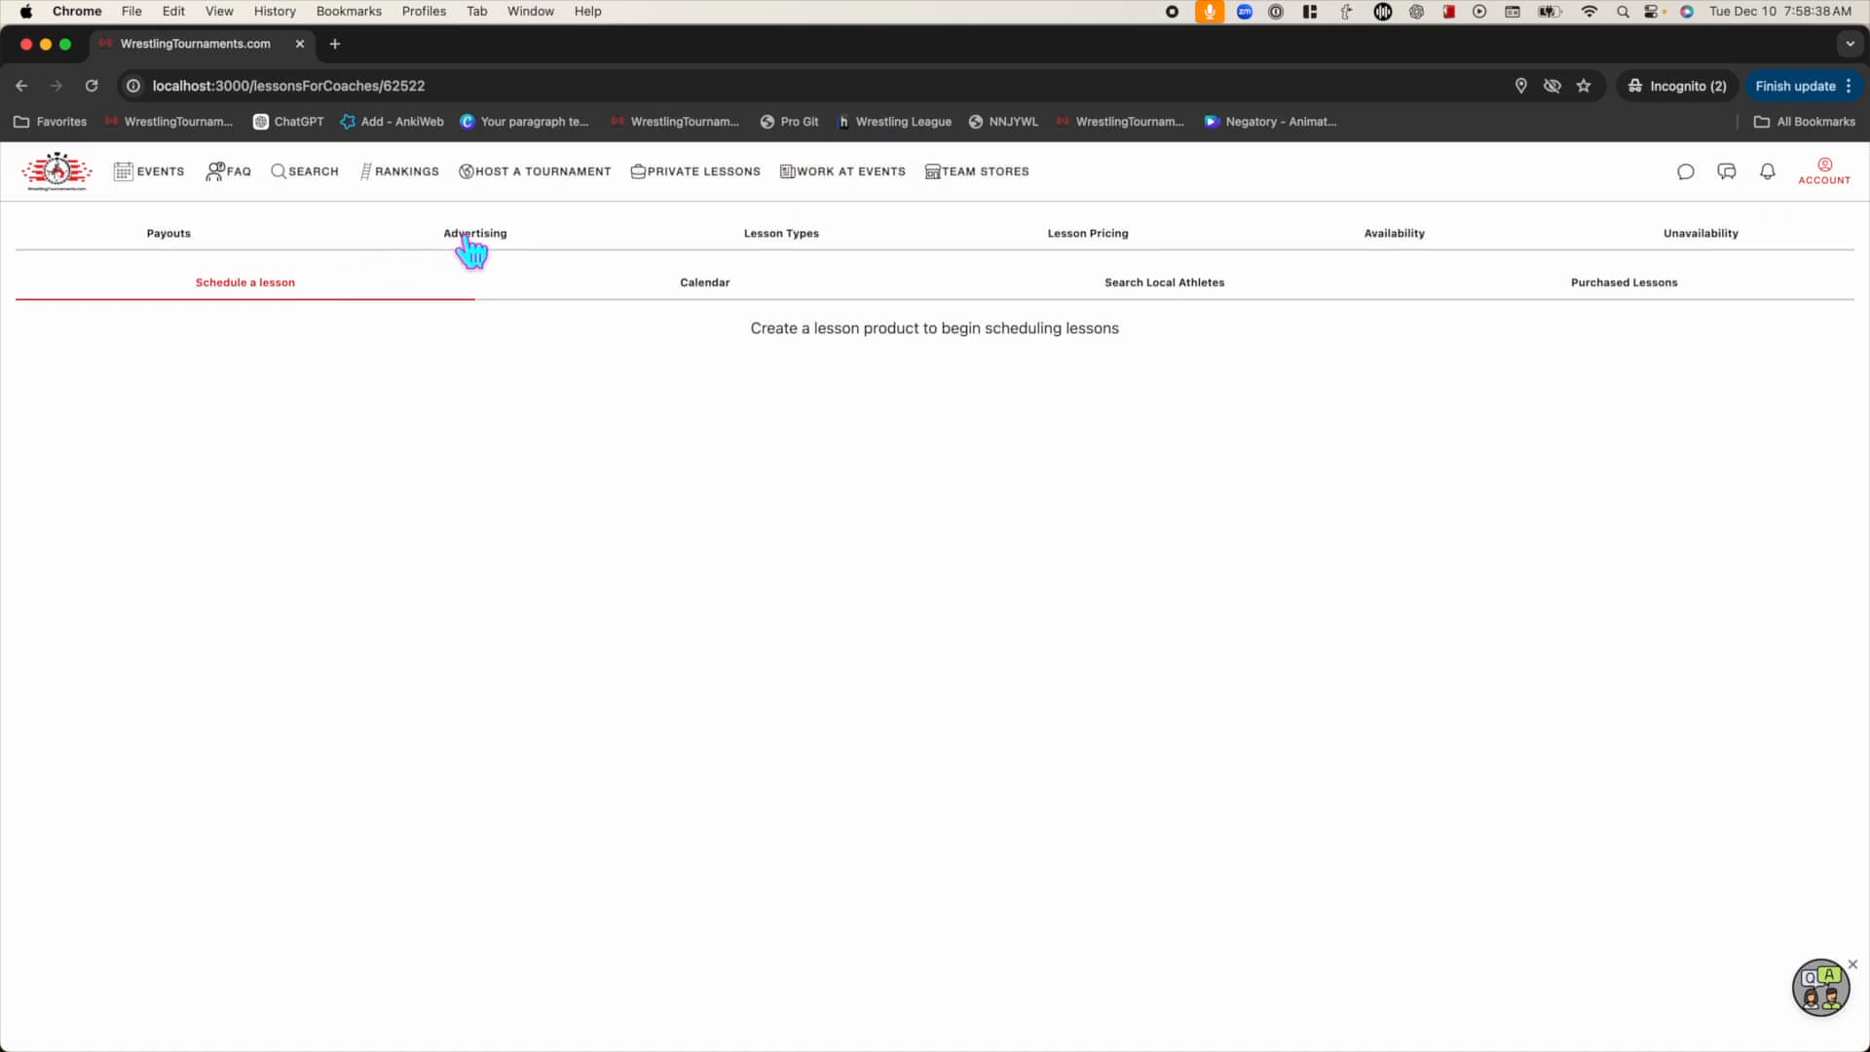
# Create the active 60-minute '1 hour private lesson' type, then go to Lesson Pricing
pyautogui.click(482, 235)
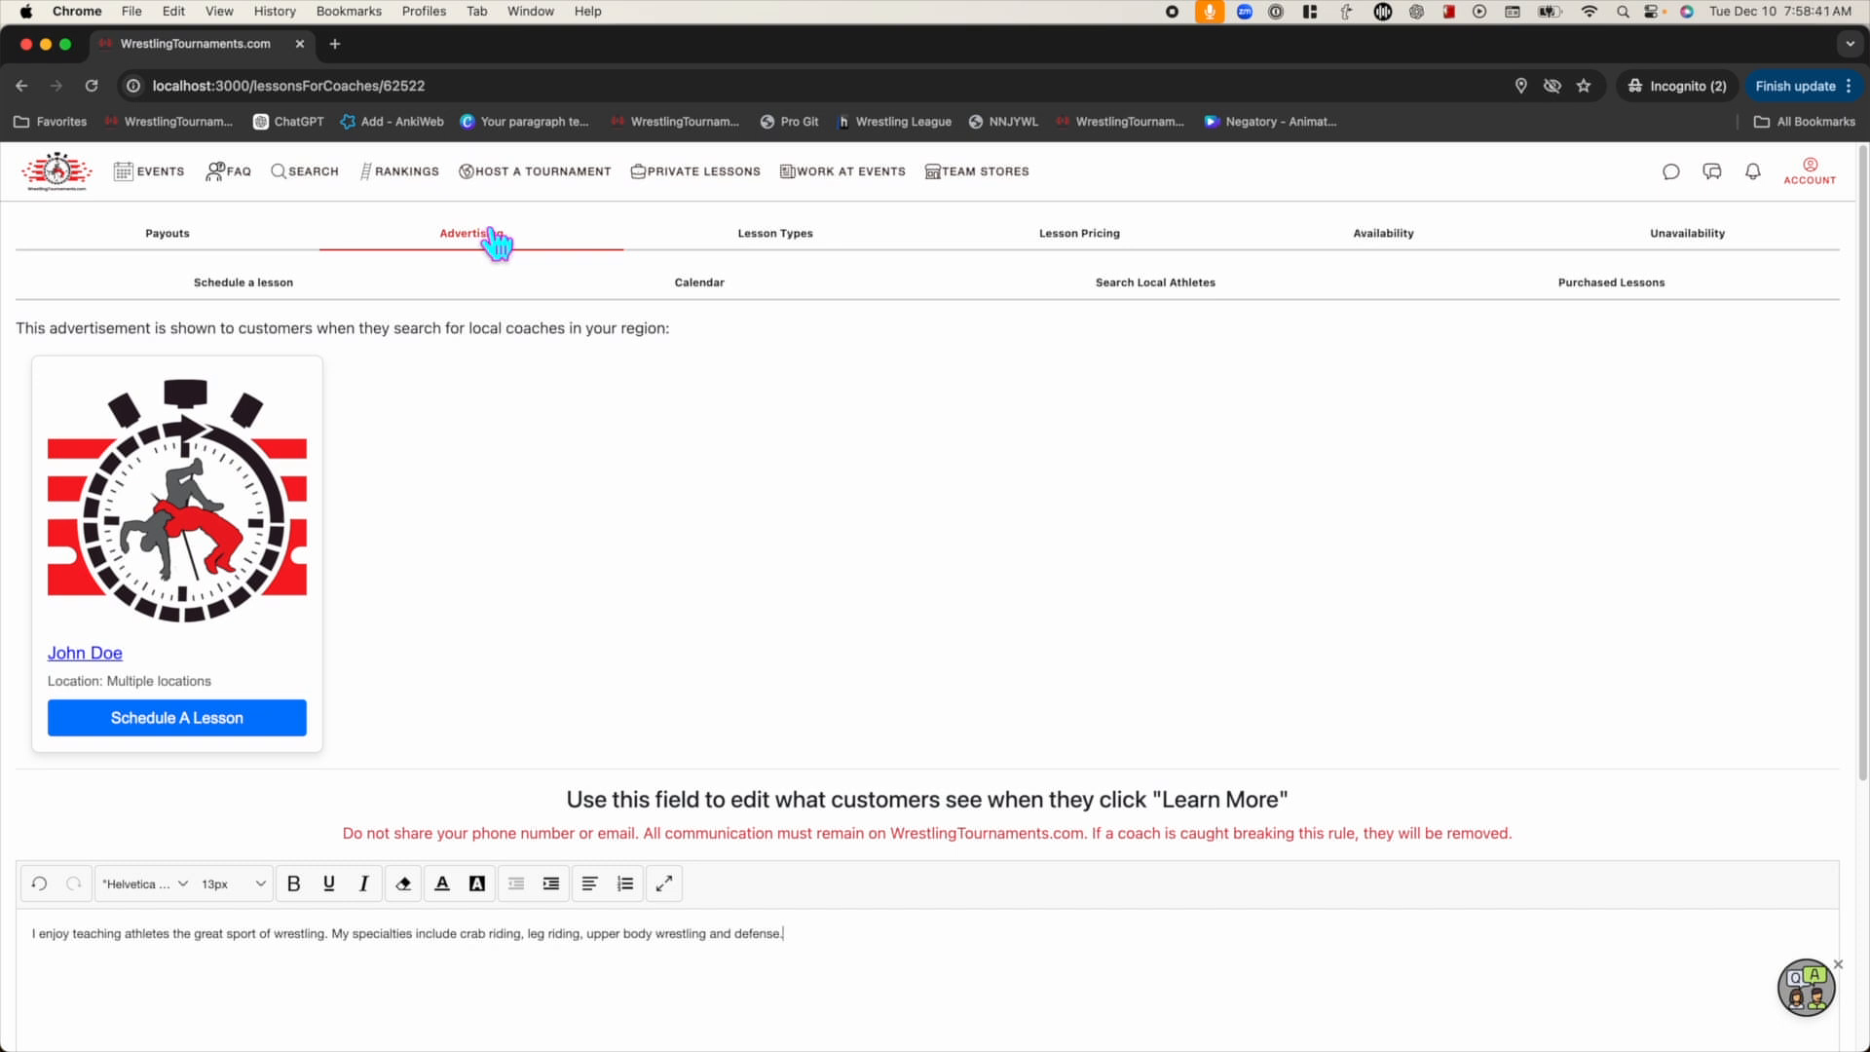
pyautogui.click(790, 238)
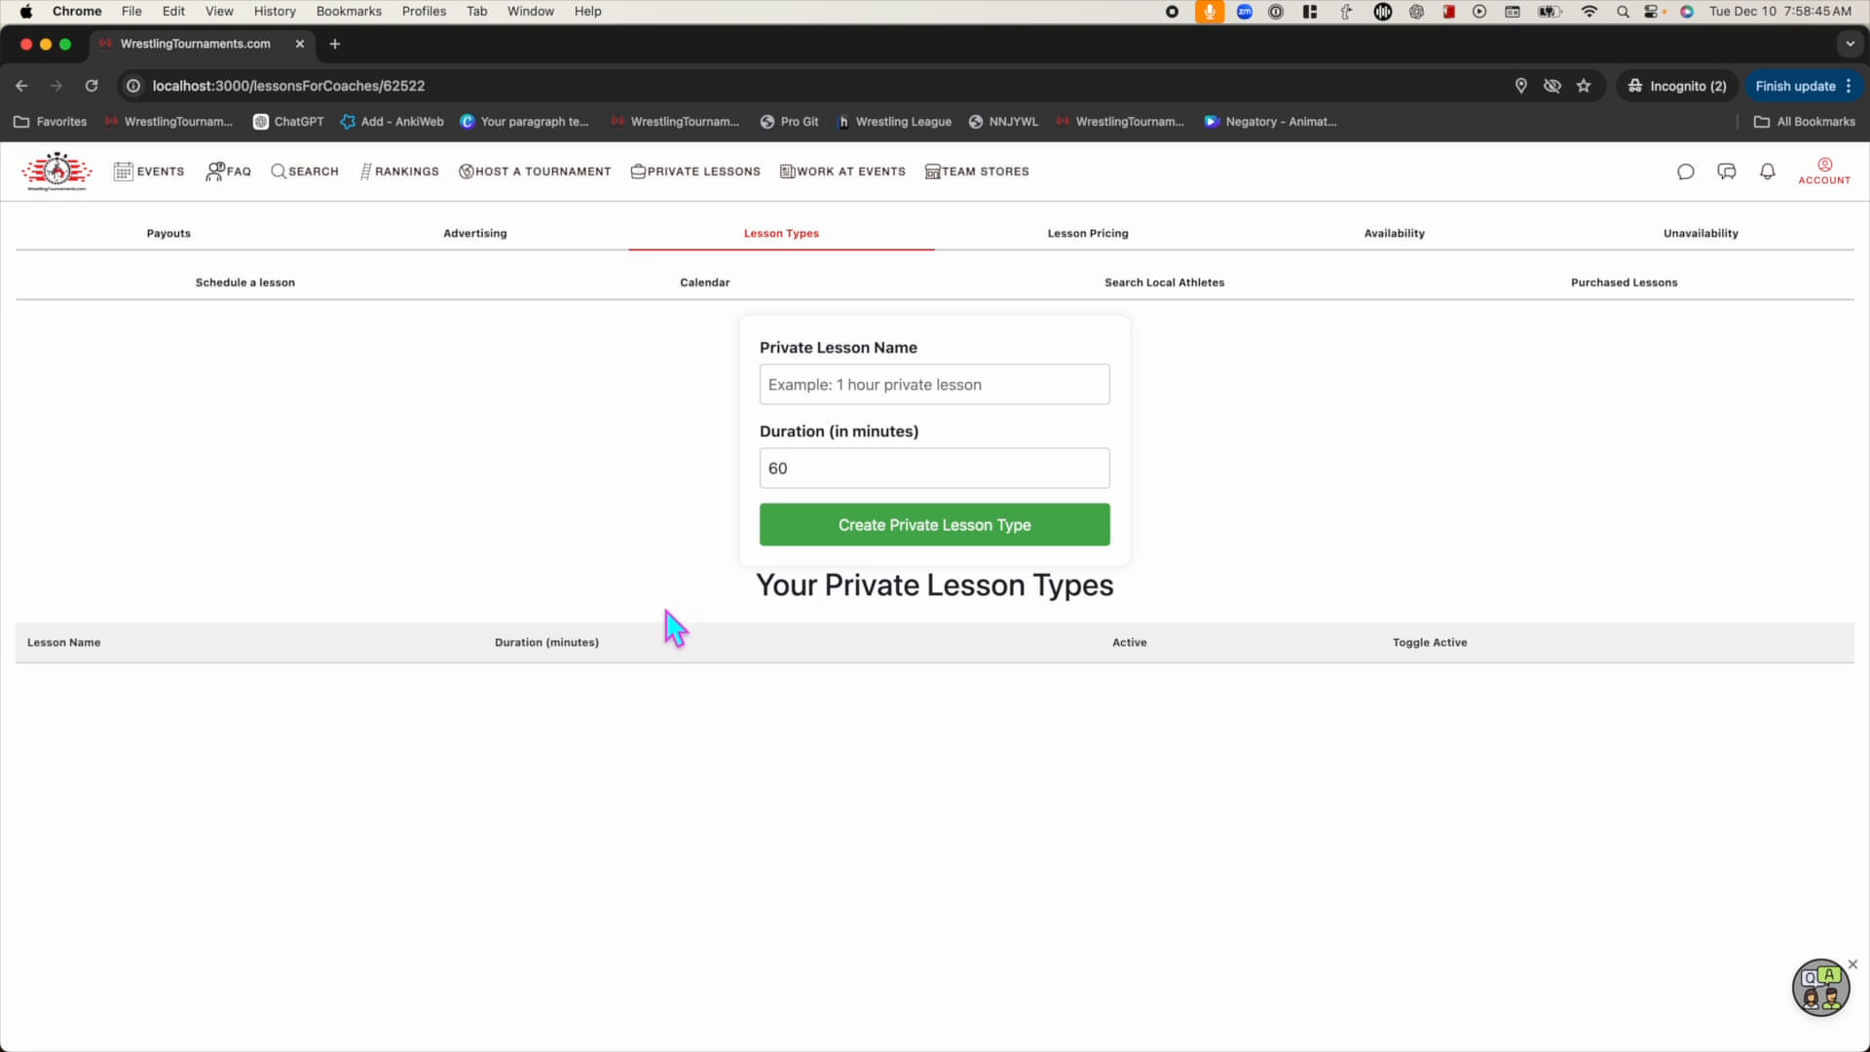
pyautogui.click(970, 397)
pyautogui.write('1 hour privat')
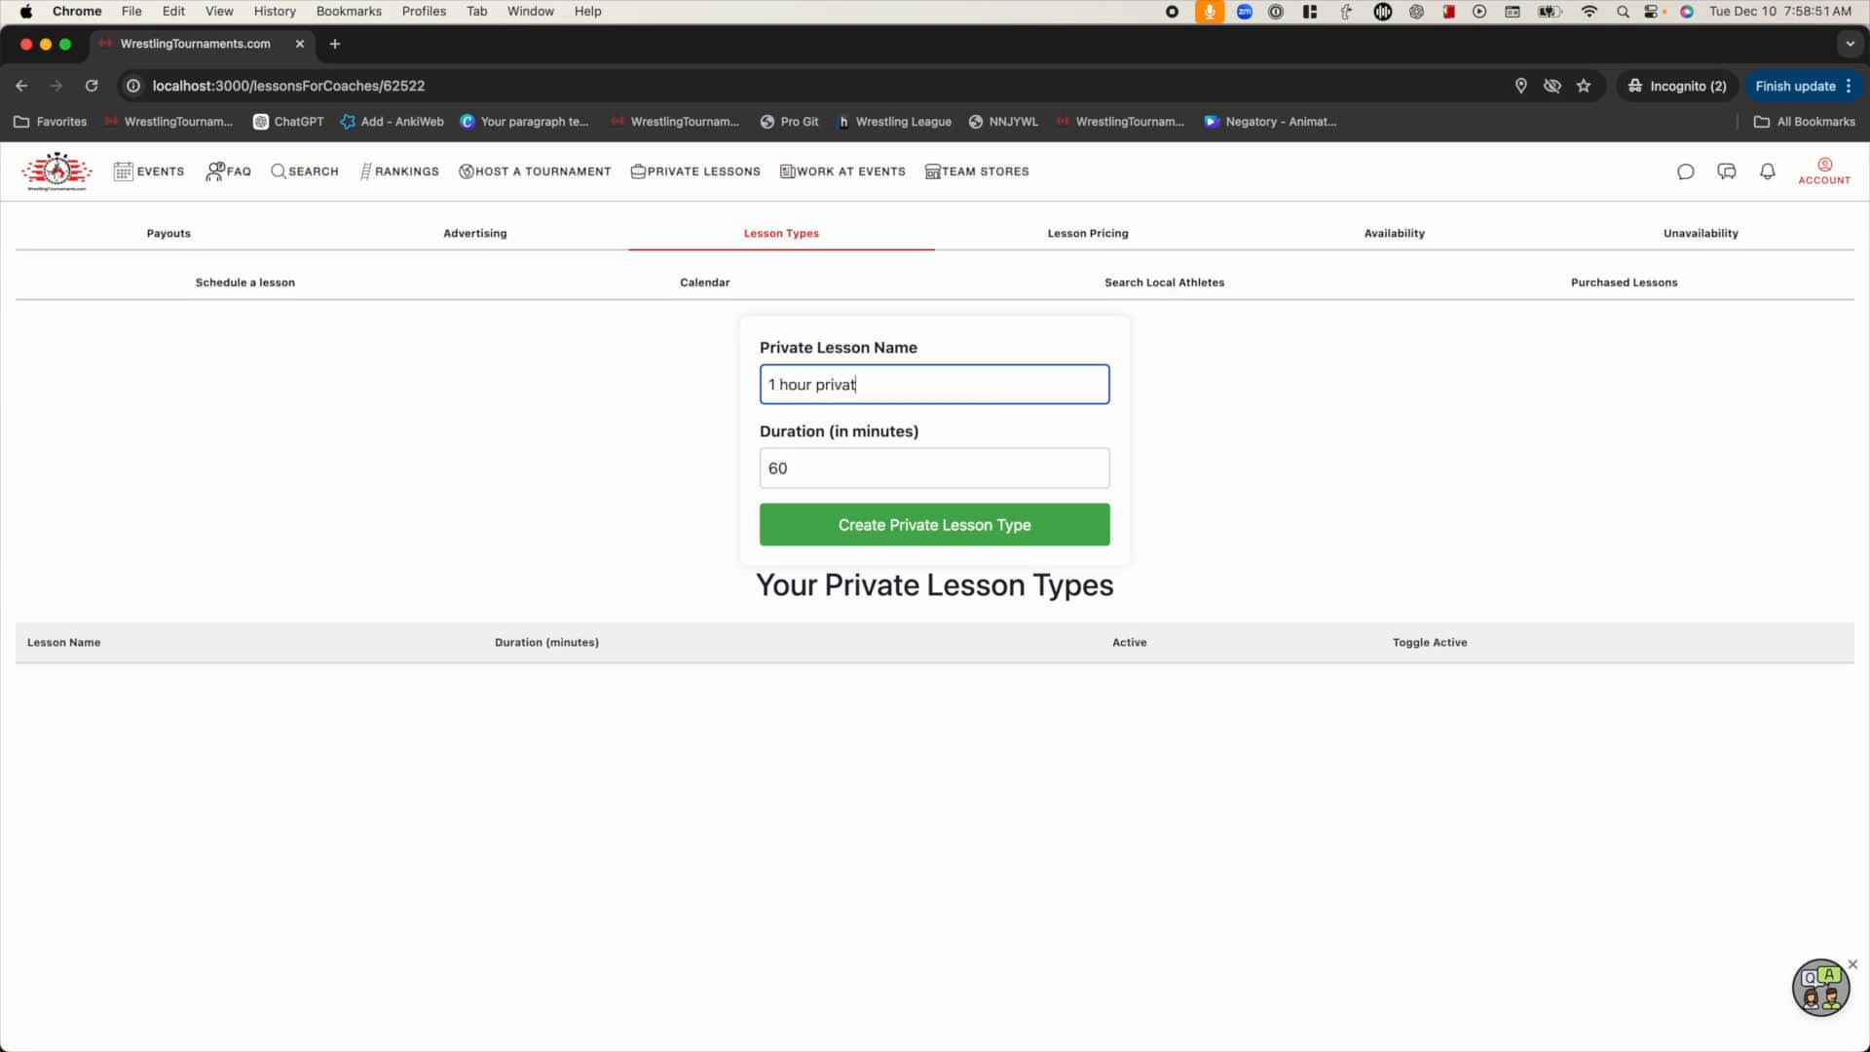
pyautogui.write('e lesson')
pyautogui.click(964, 525)
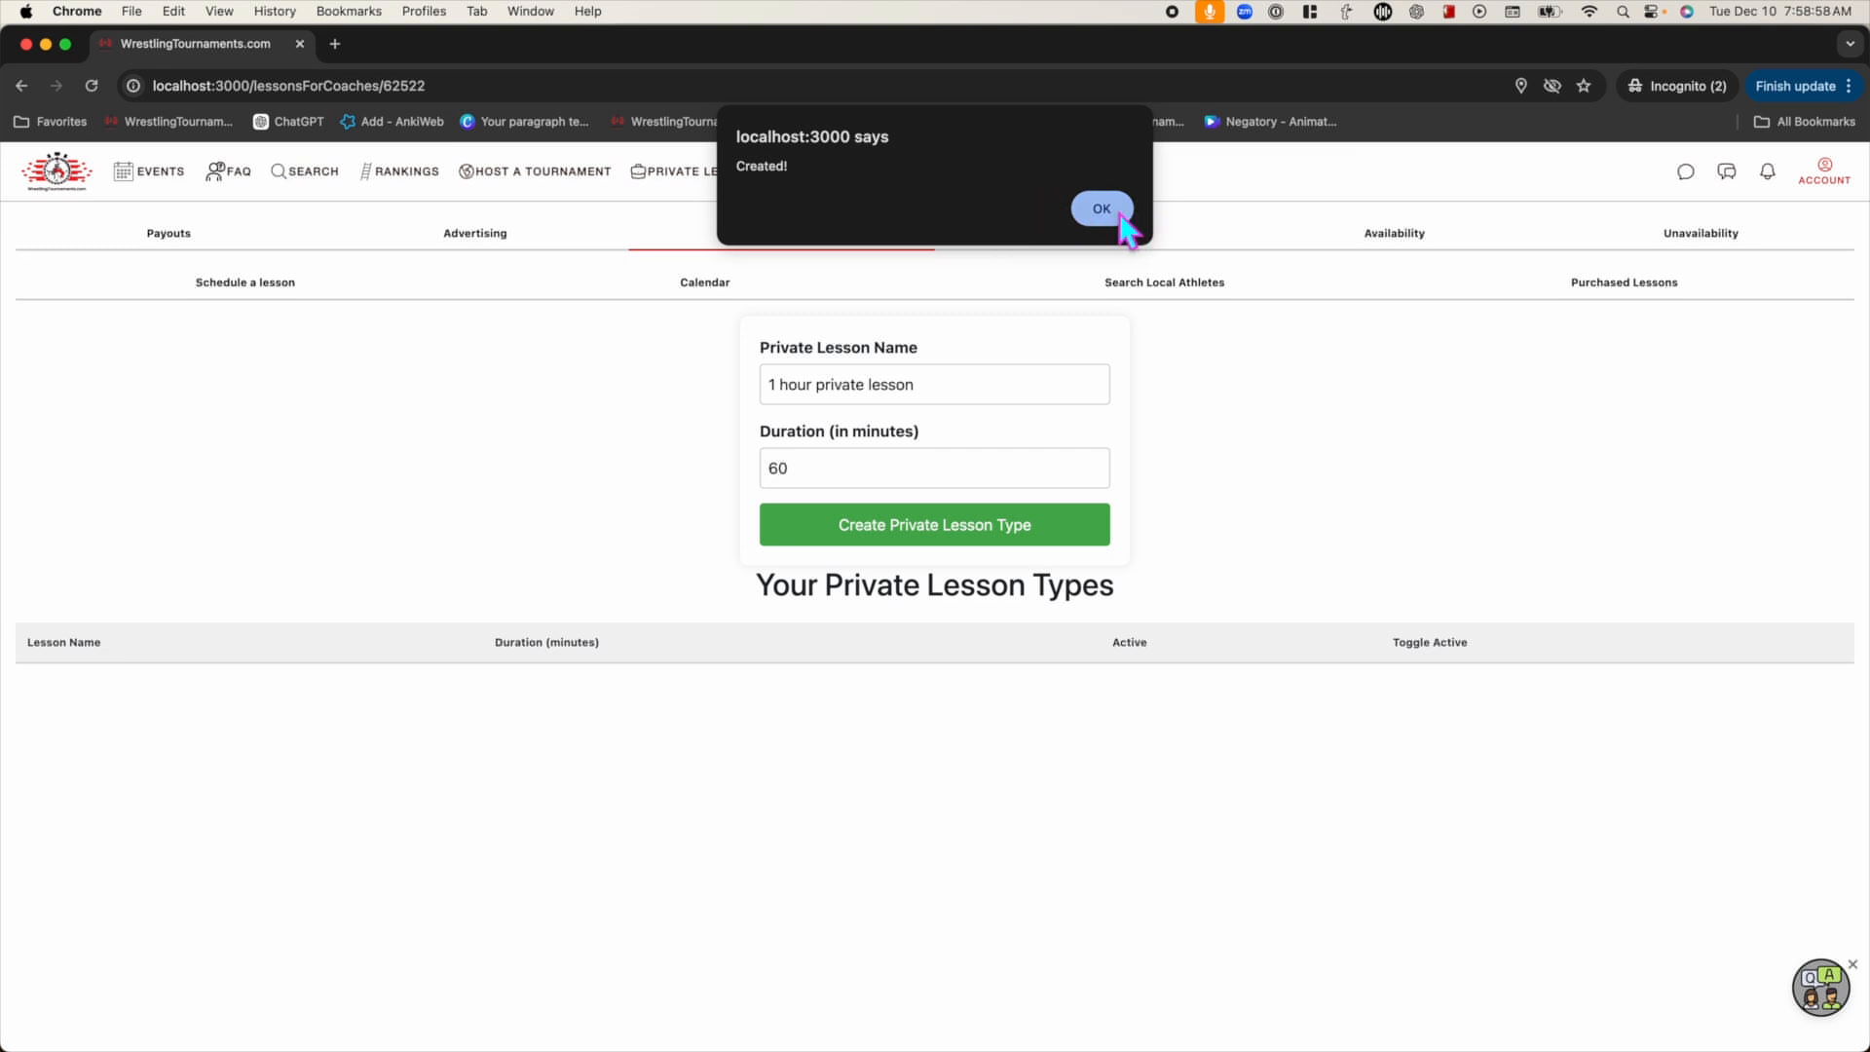
pyautogui.click(1121, 217)
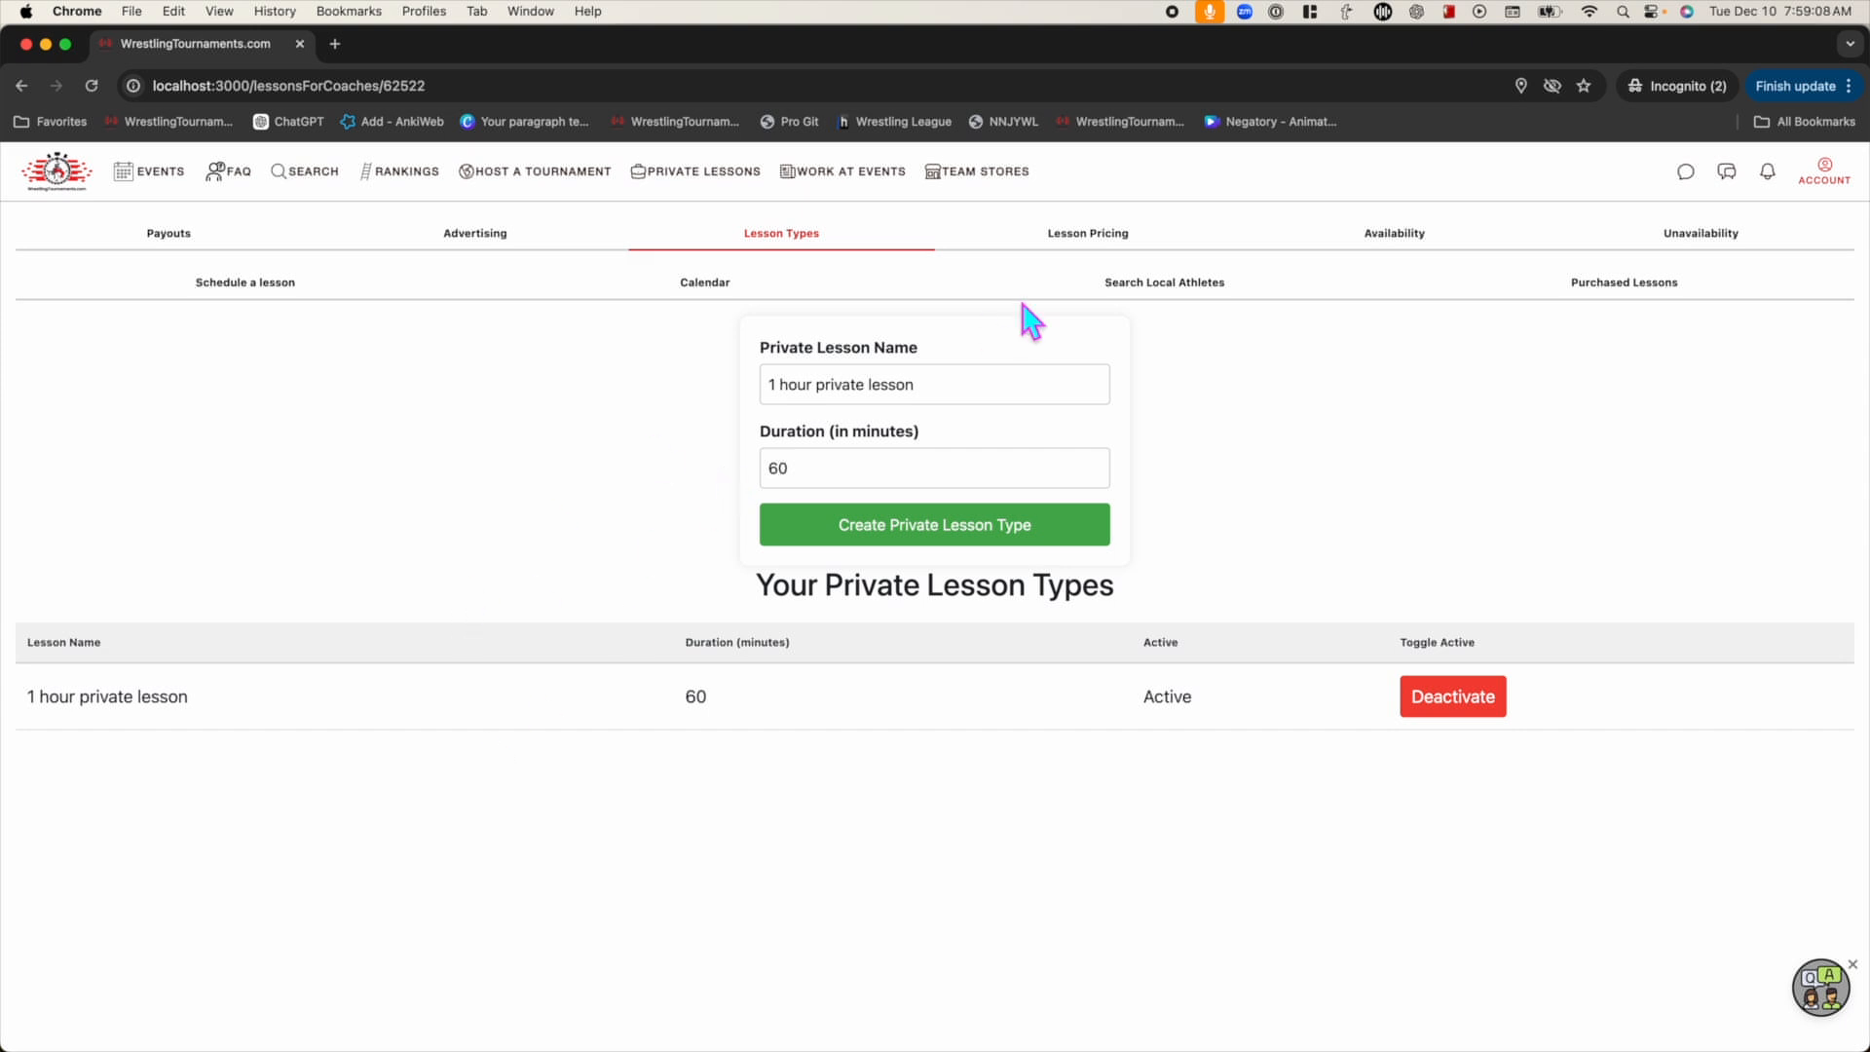
pyautogui.click(1084, 238)
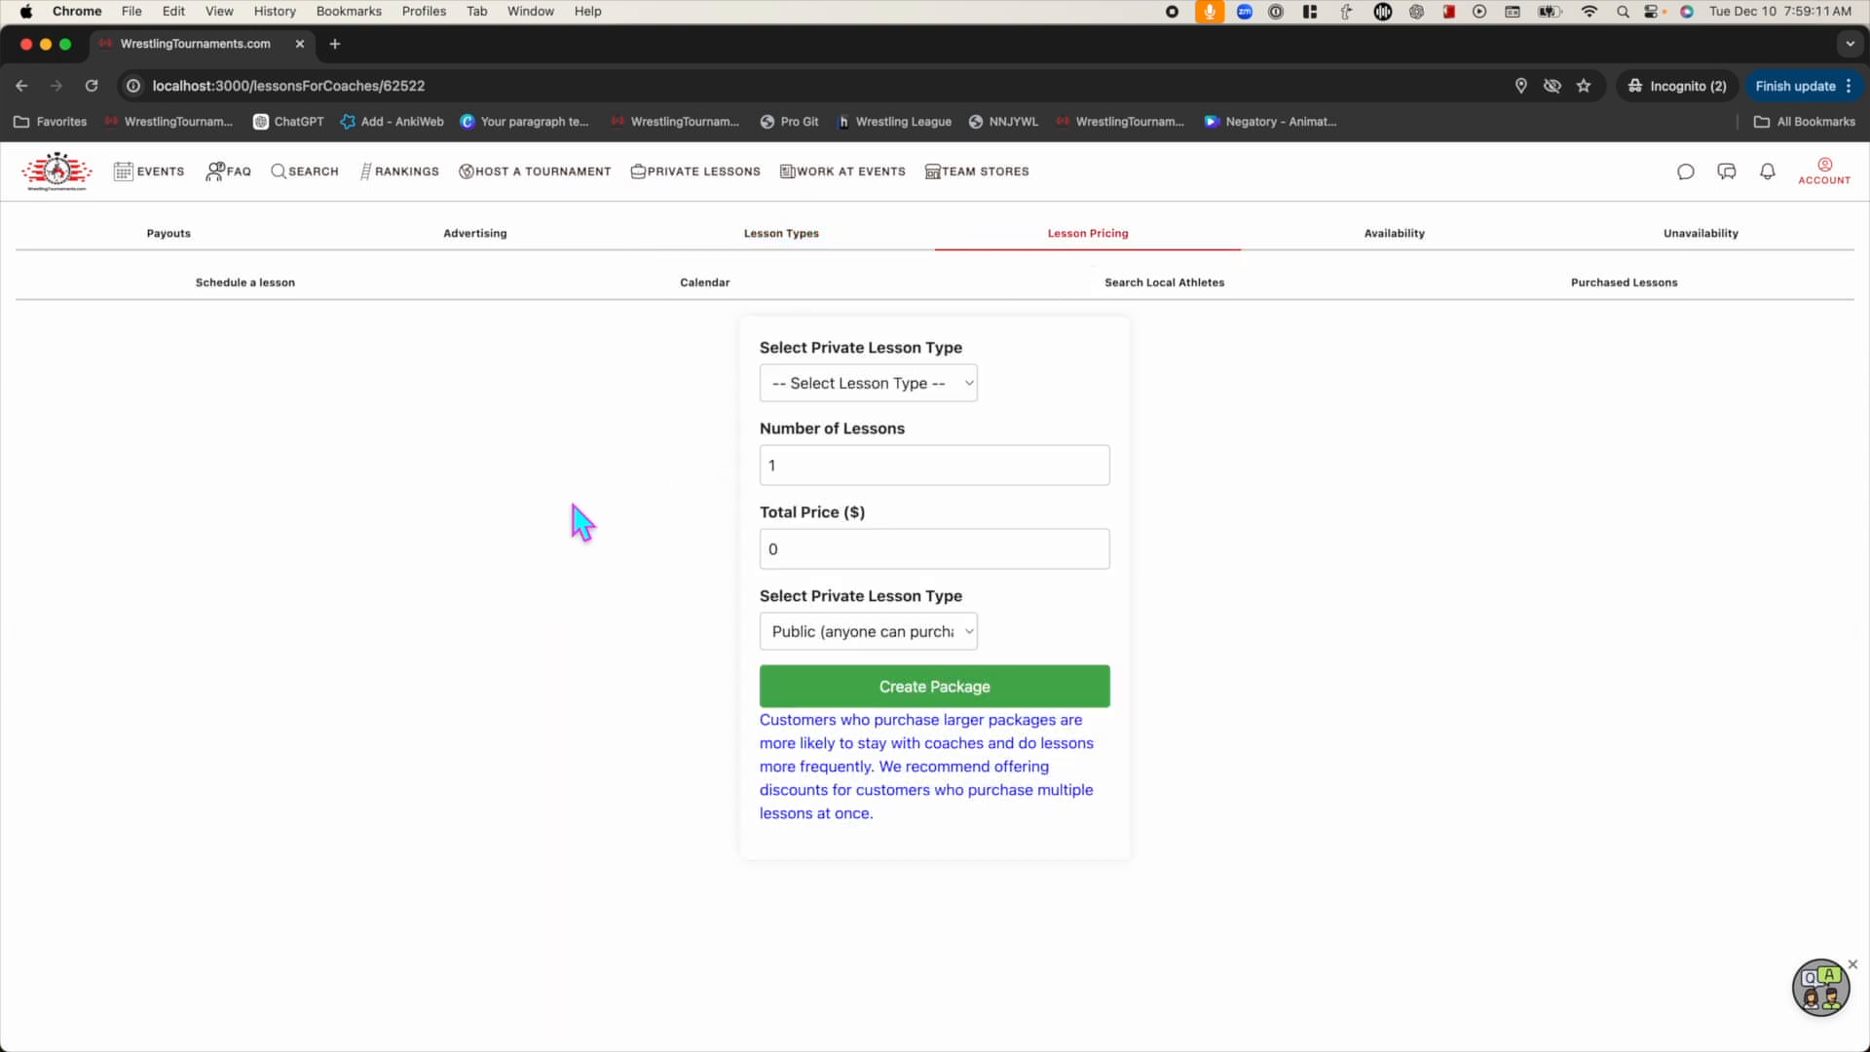
# Create a public '1 hour private lesson' package of 1 lesson for $50
pyautogui.click(911, 382)
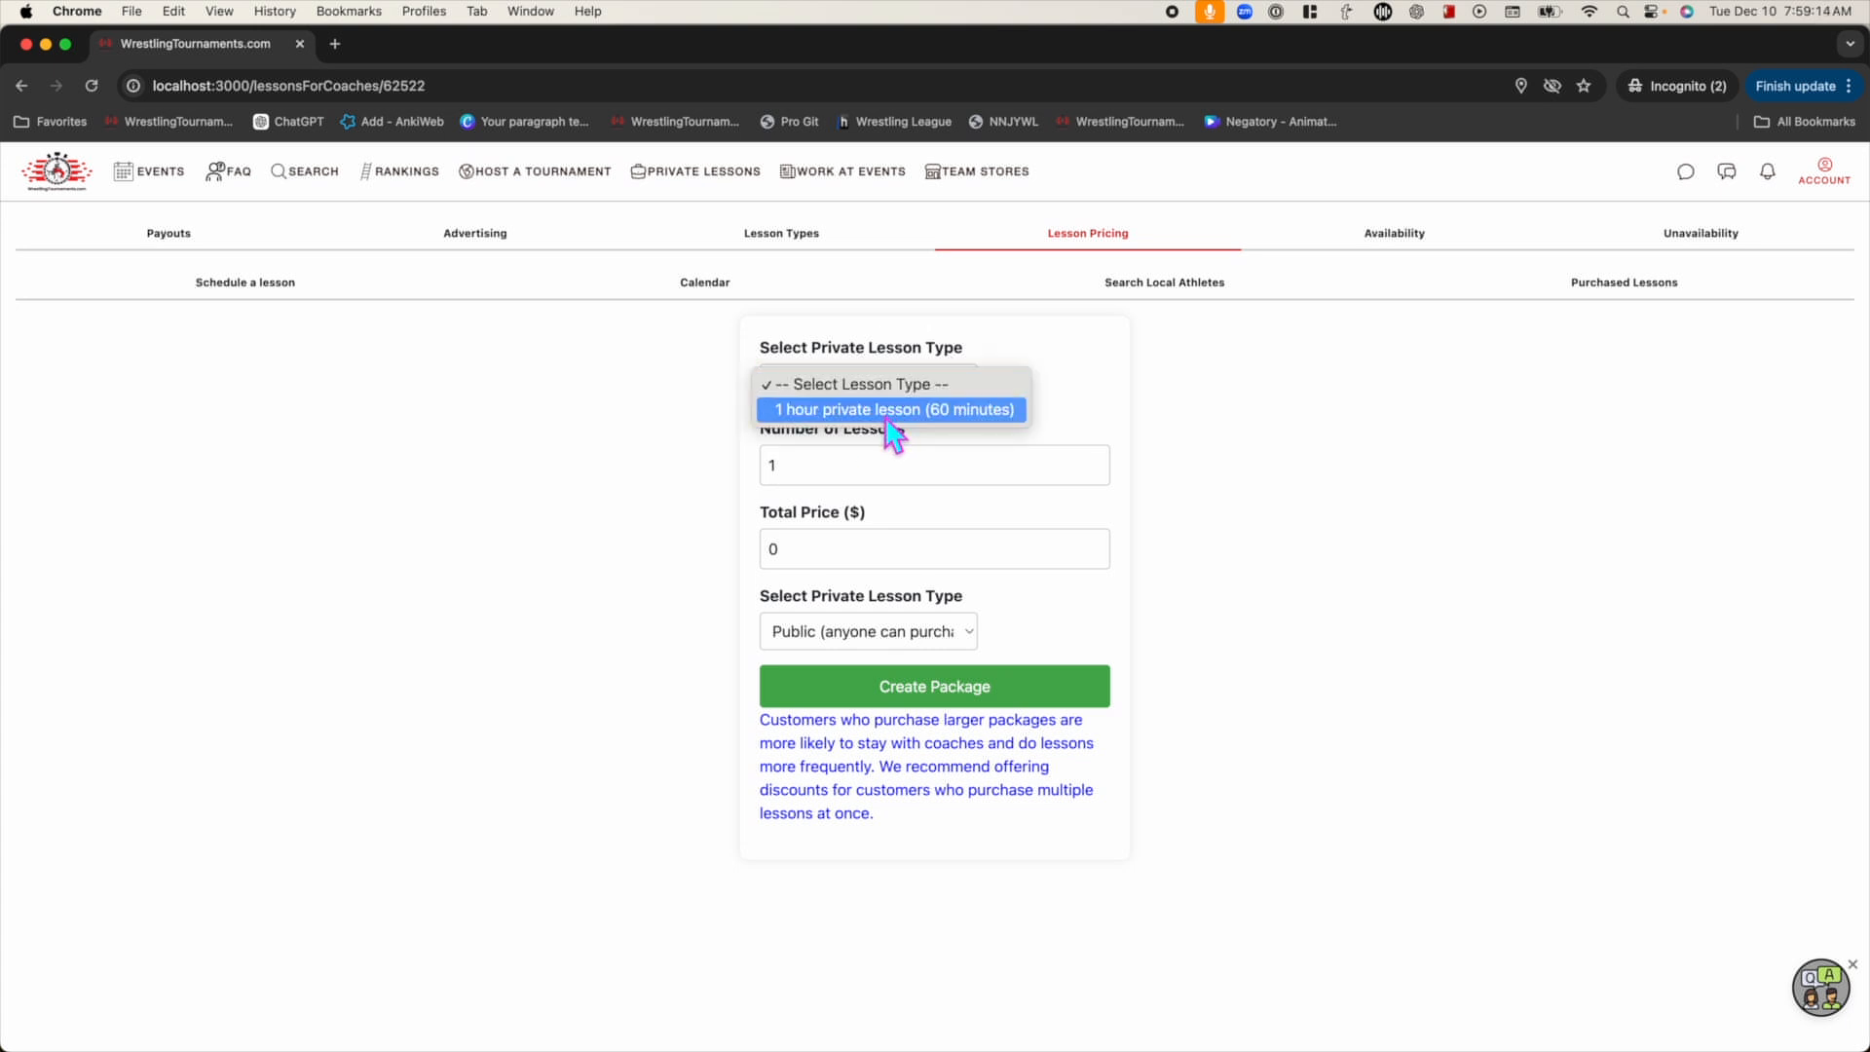
pyautogui.click(888, 411)
pyautogui.click(843, 479)
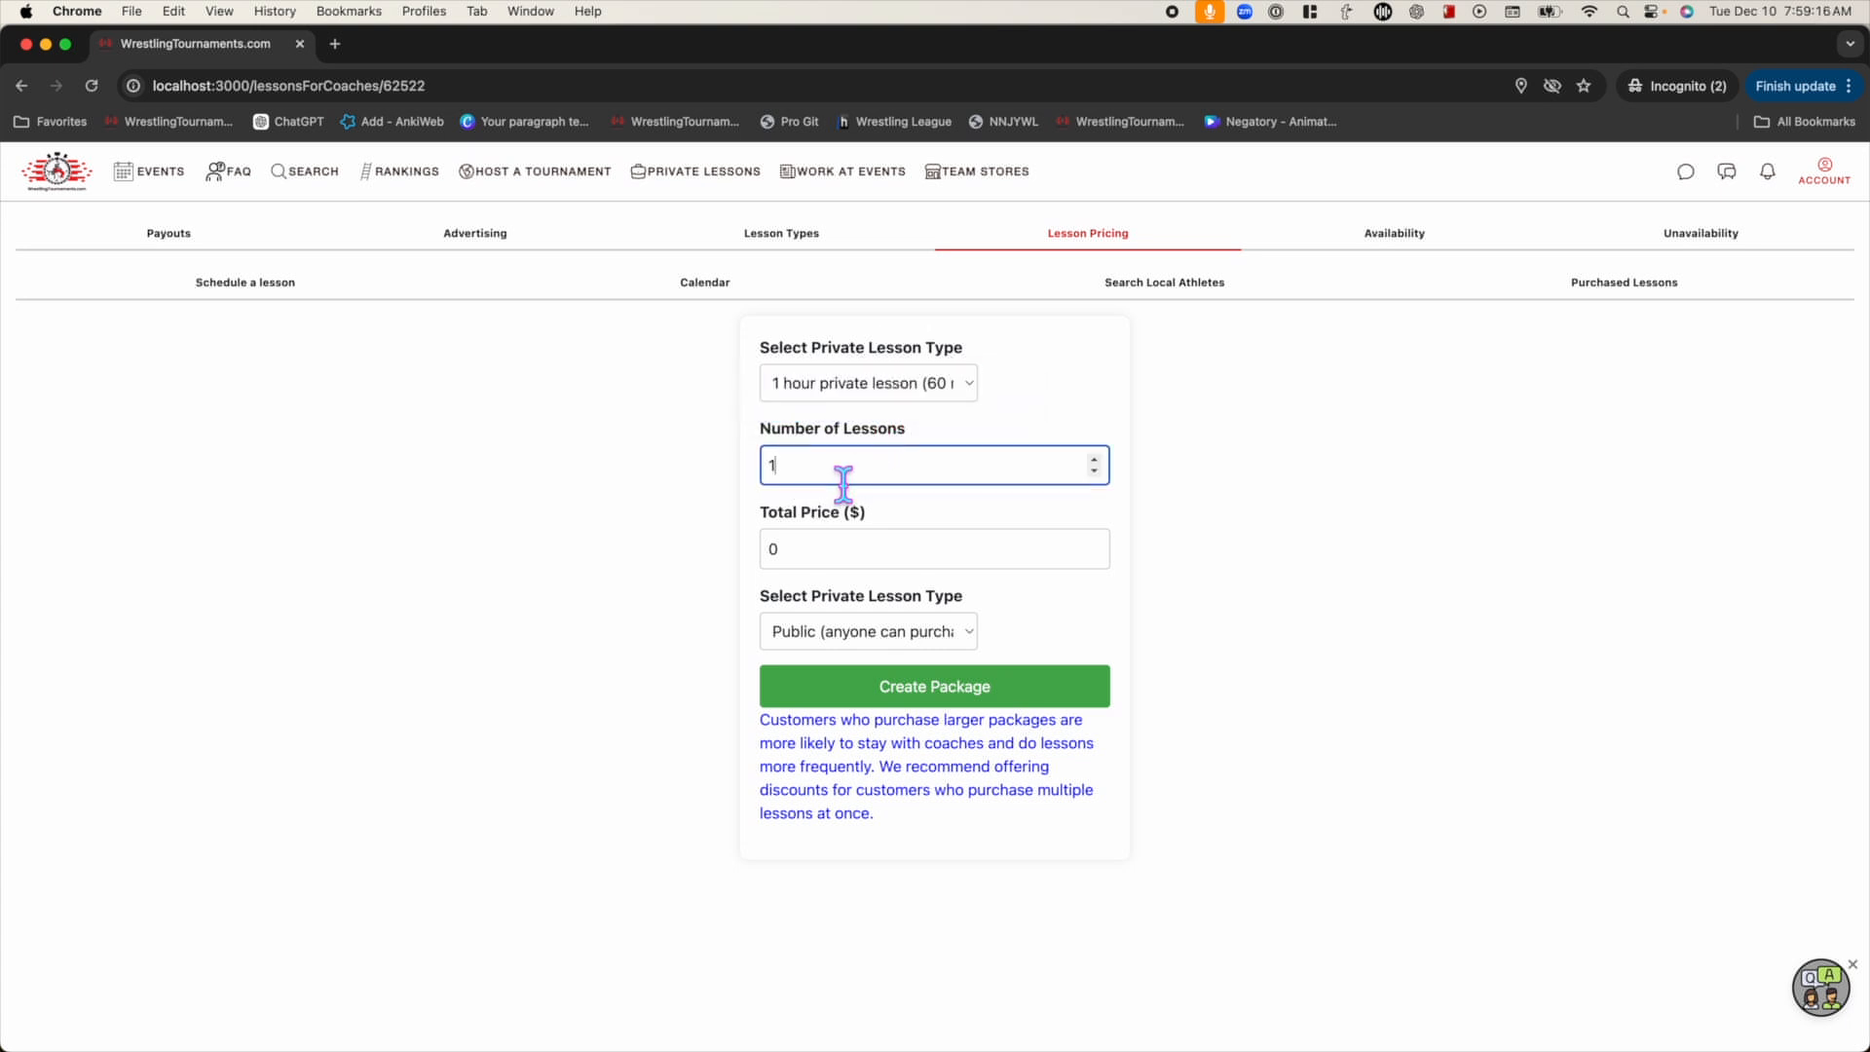
pyautogui.click(805, 553)
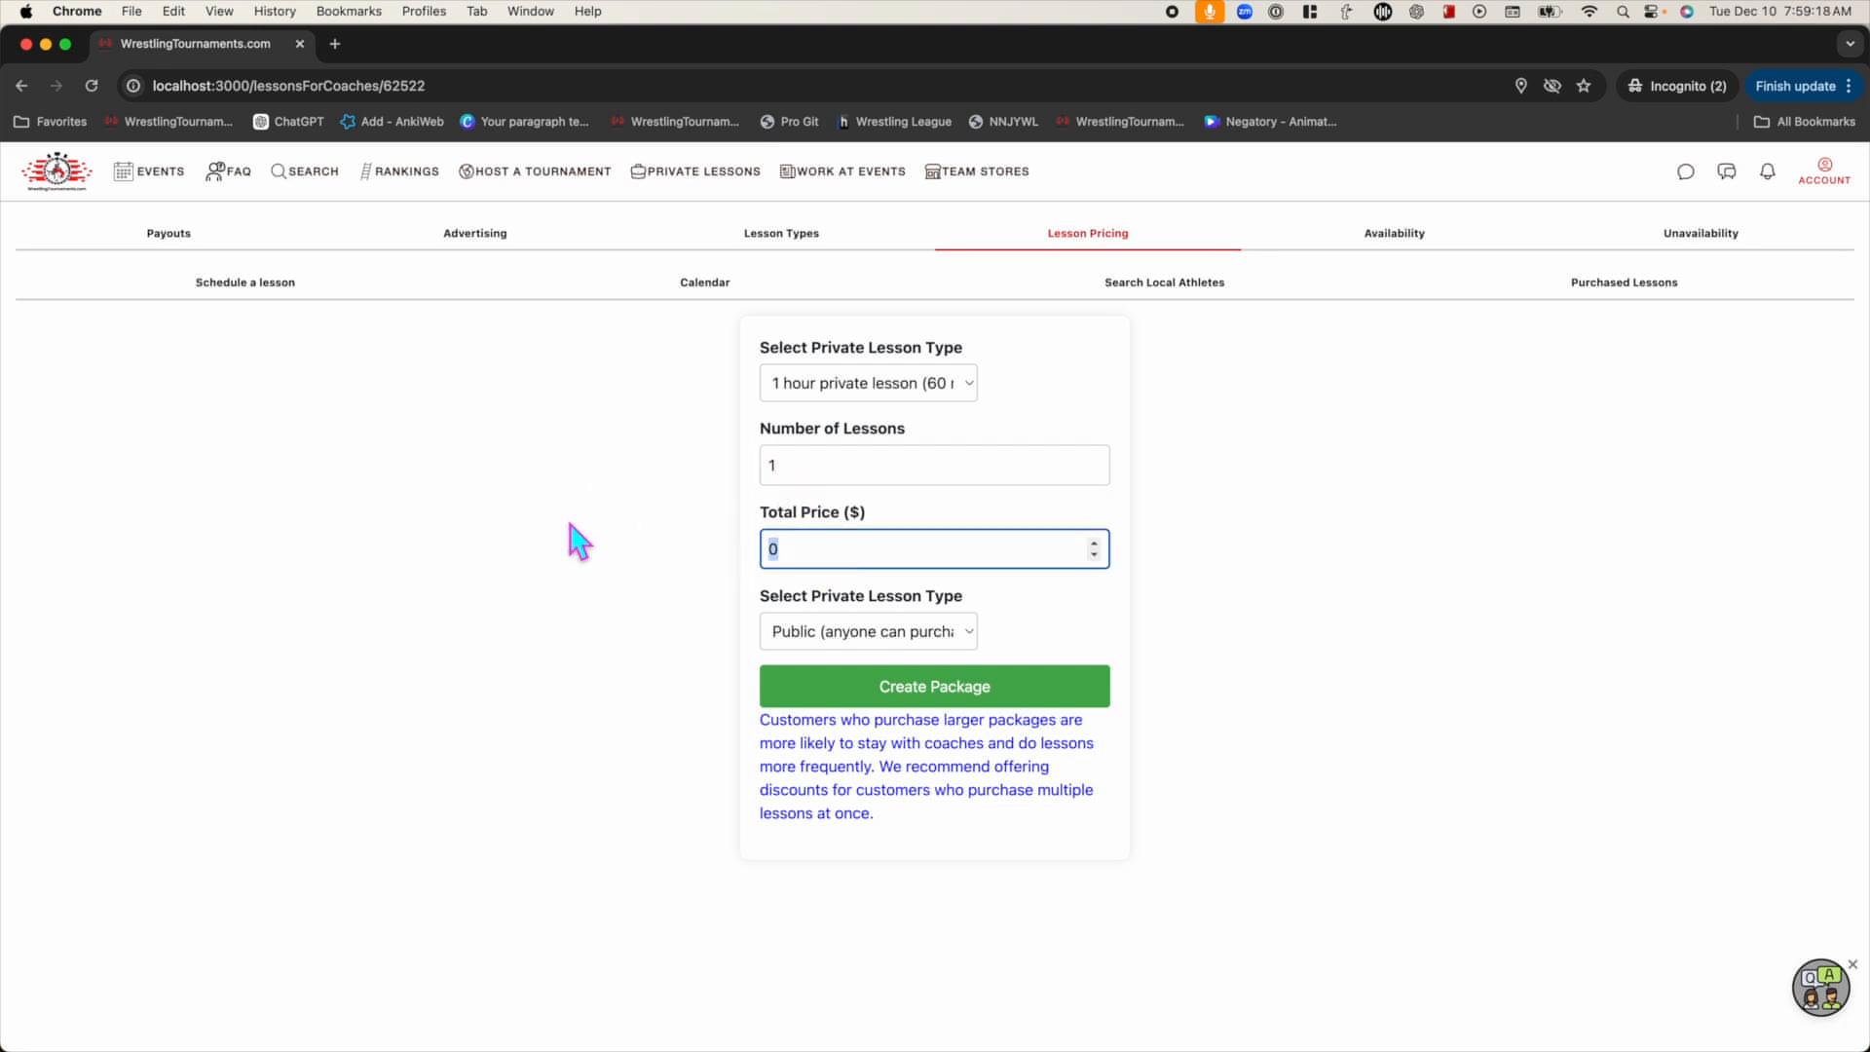
pyautogui.click(633, 516)
pyautogui.click(830, 633)
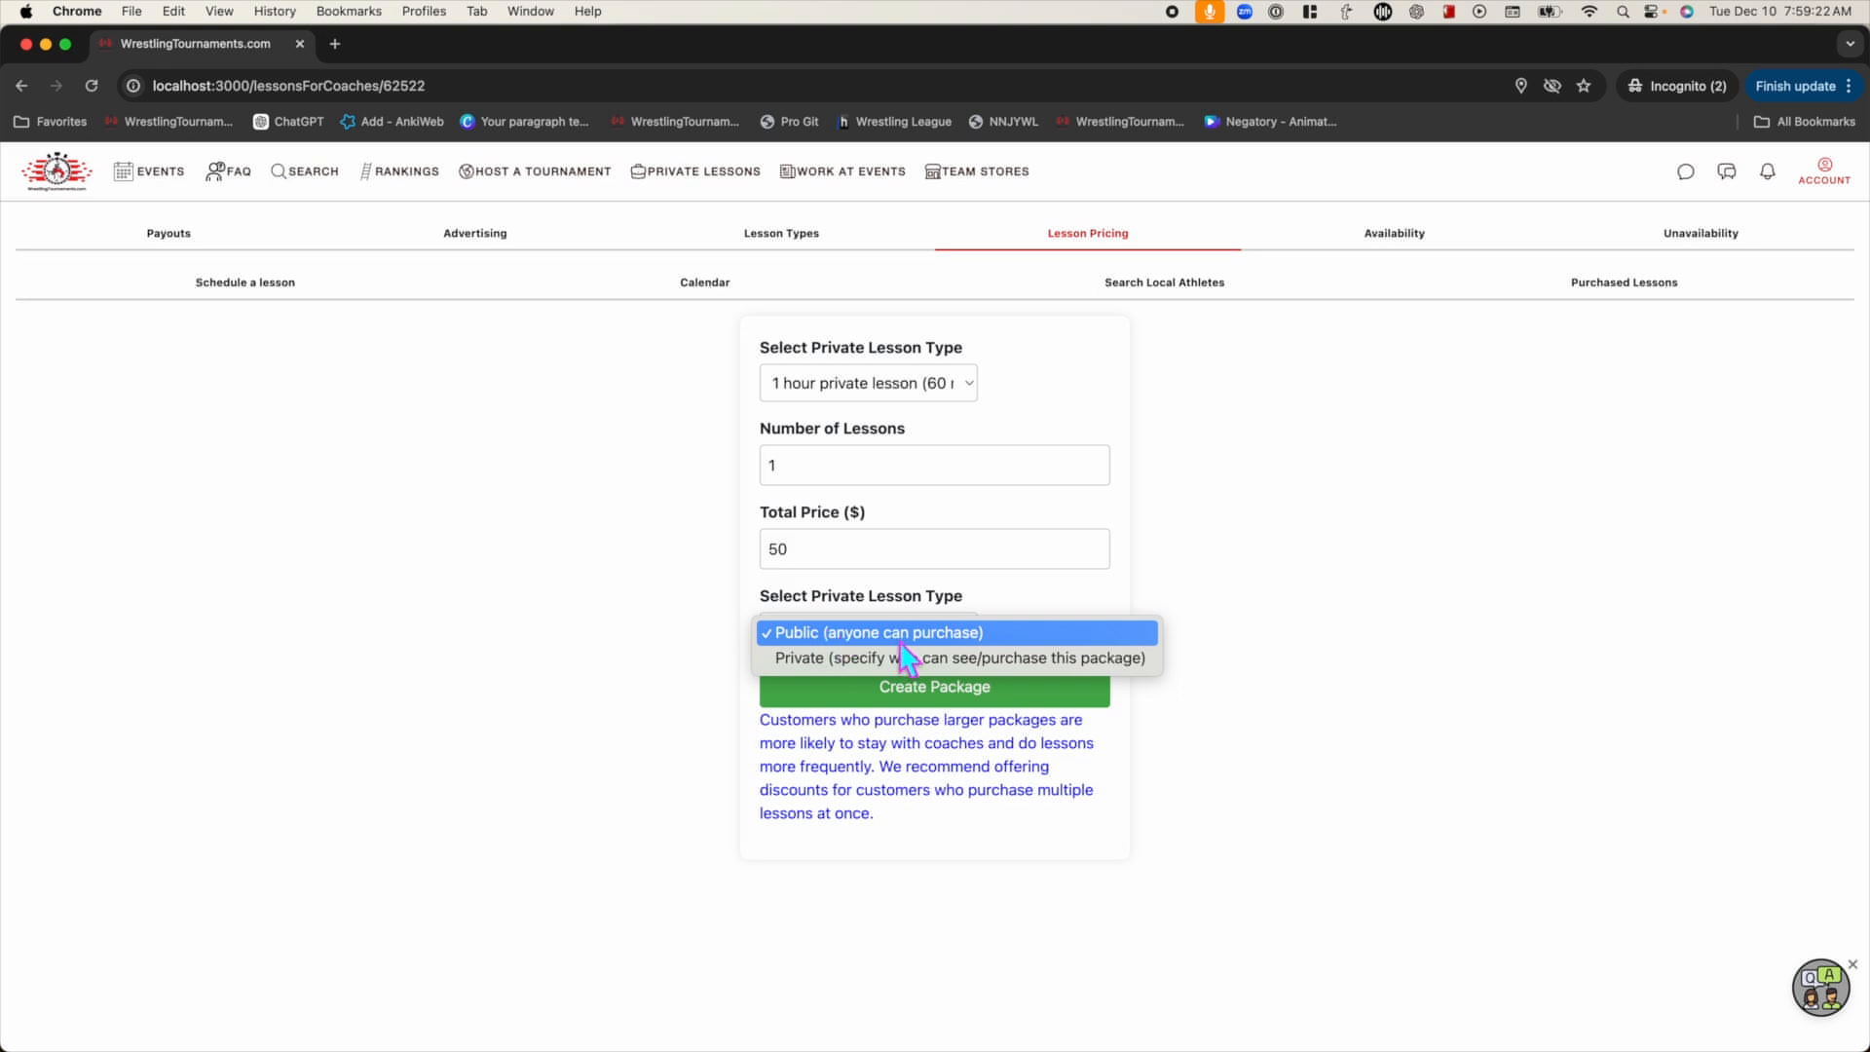
pyautogui.click(633, 641)
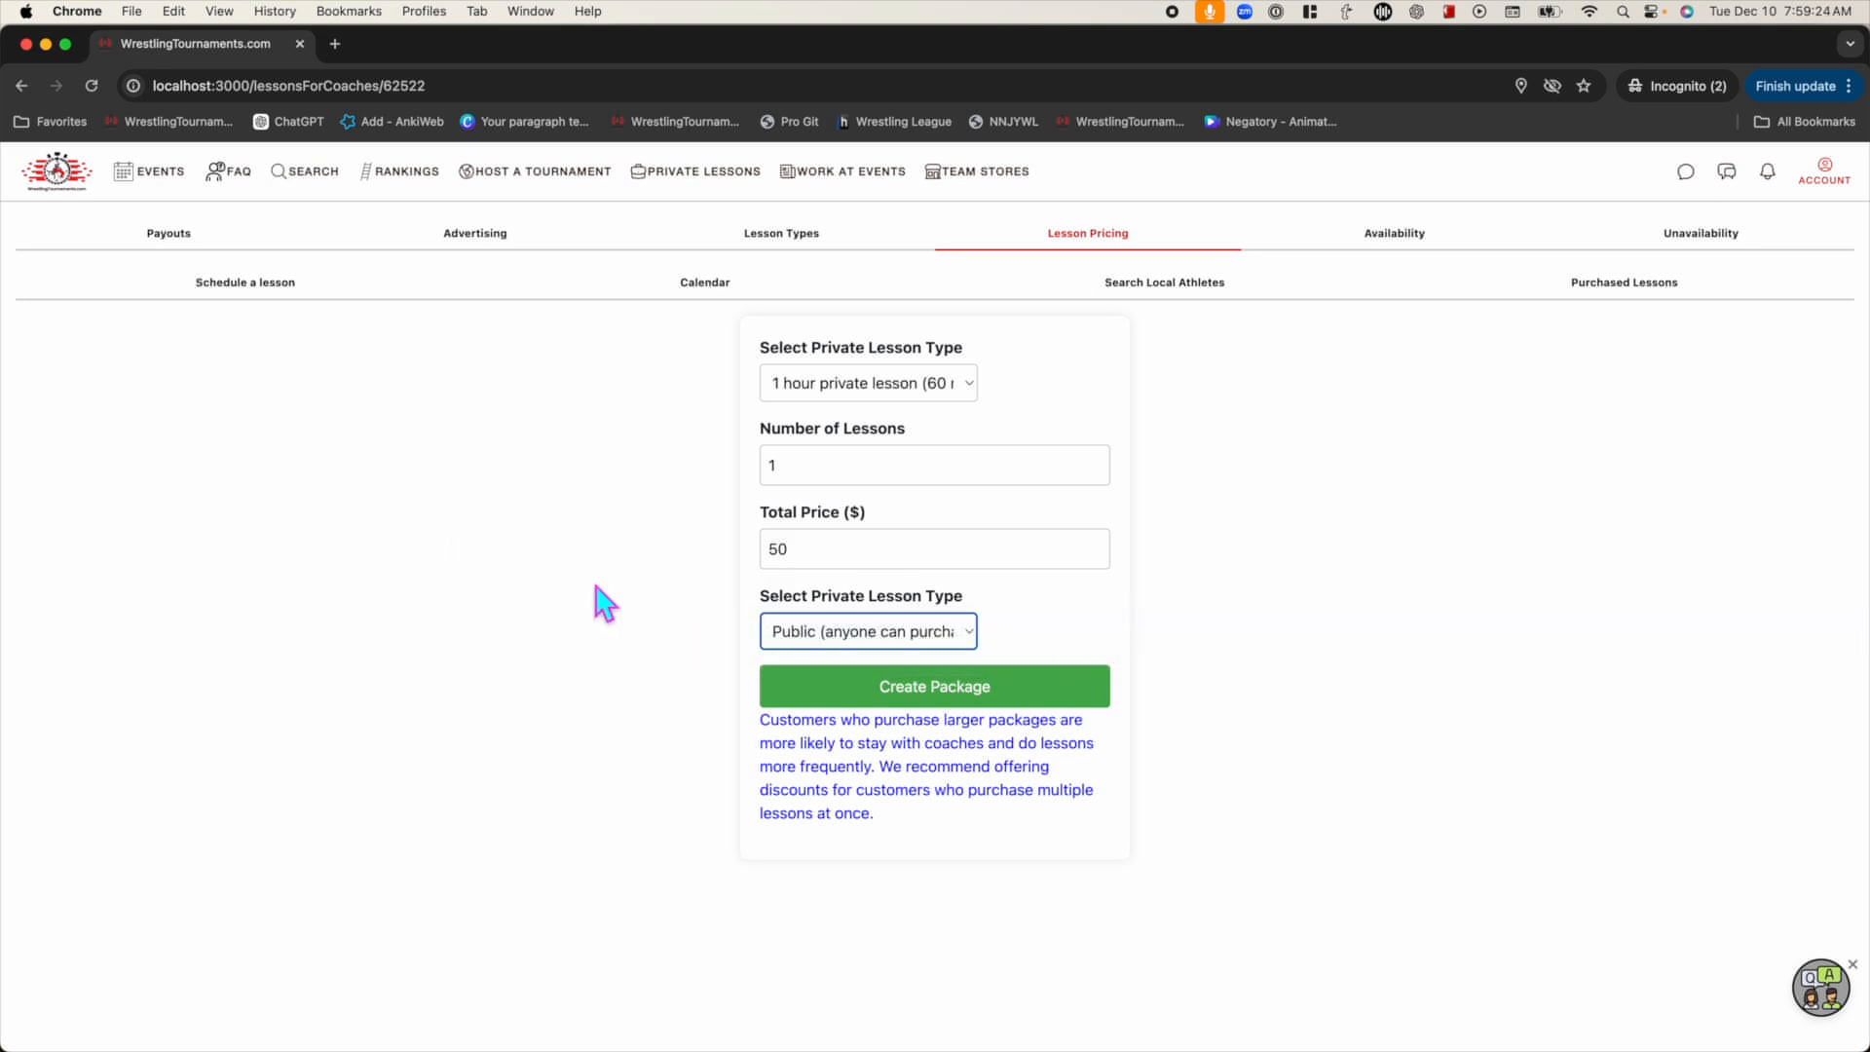
pyautogui.click(945, 693)
pyautogui.click(1097, 204)
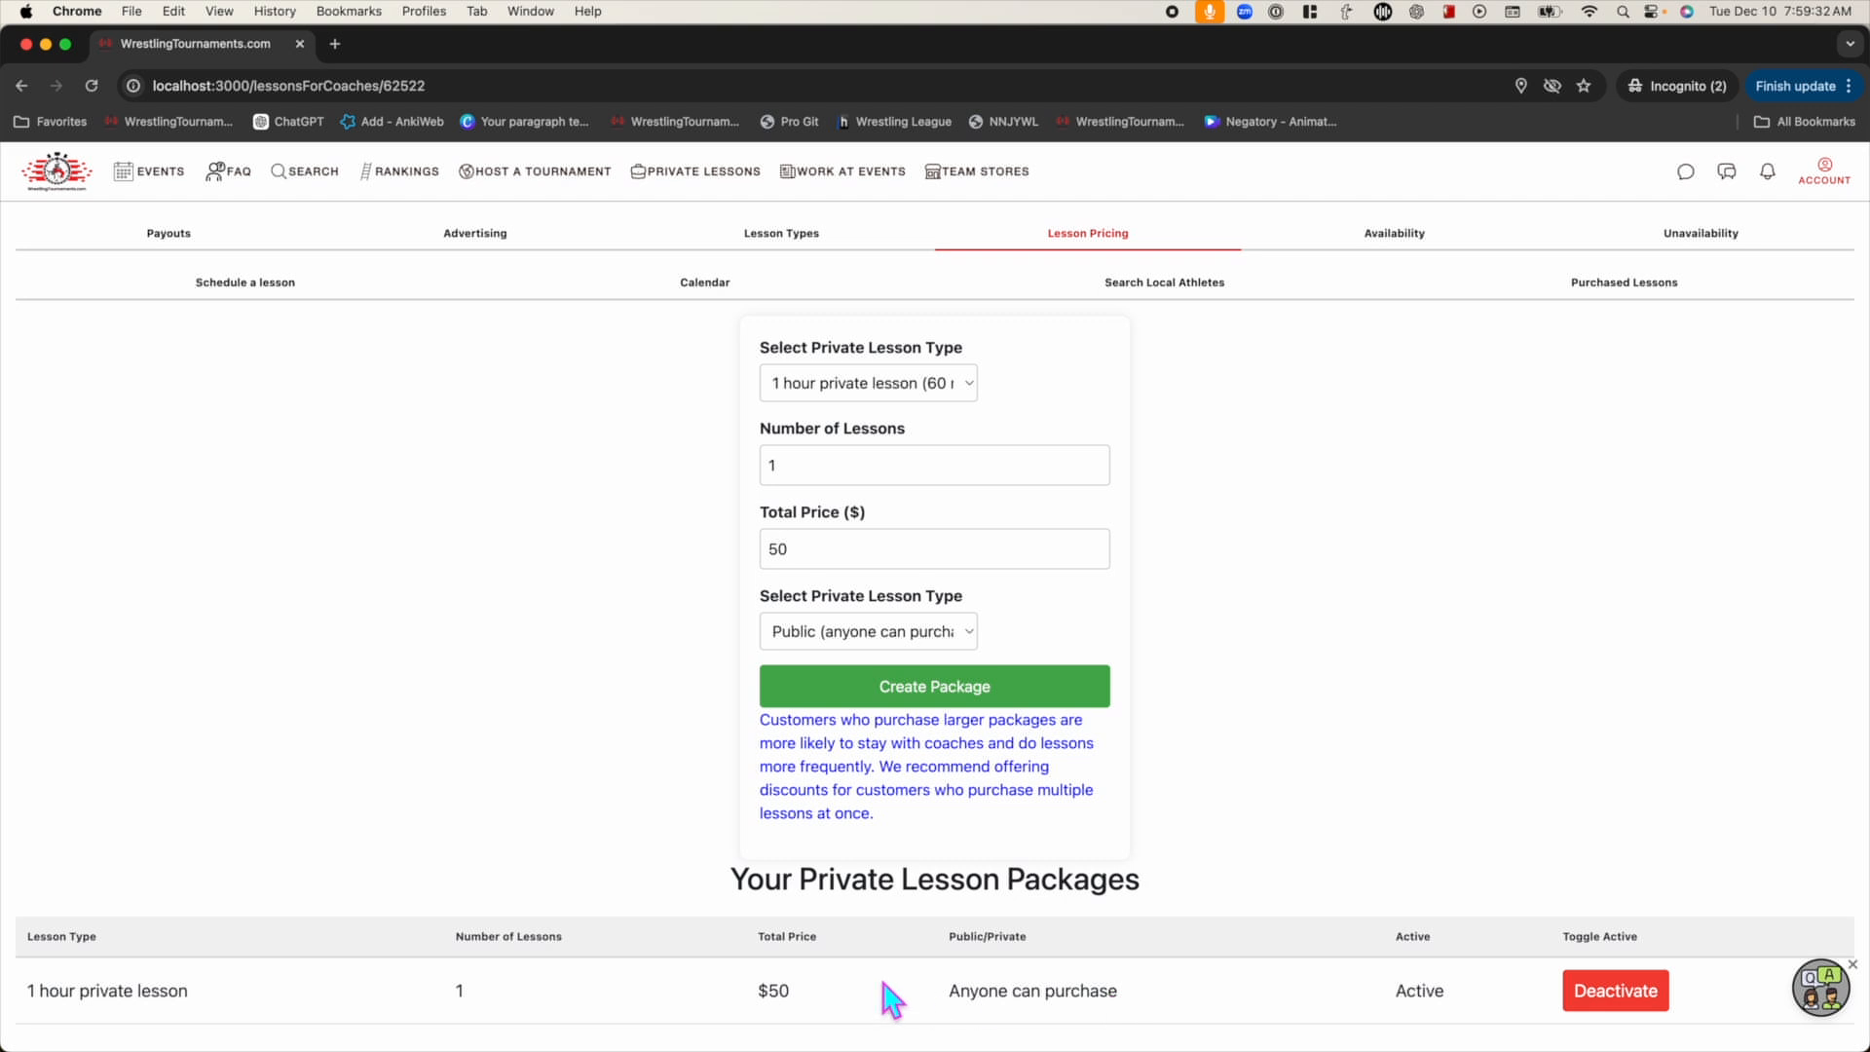
# Create a second public package of 10 lessons for $450
pyautogui.doubleClick(1413, 993)
pyautogui.click(1347, 1013)
pyautogui.click(804, 475)
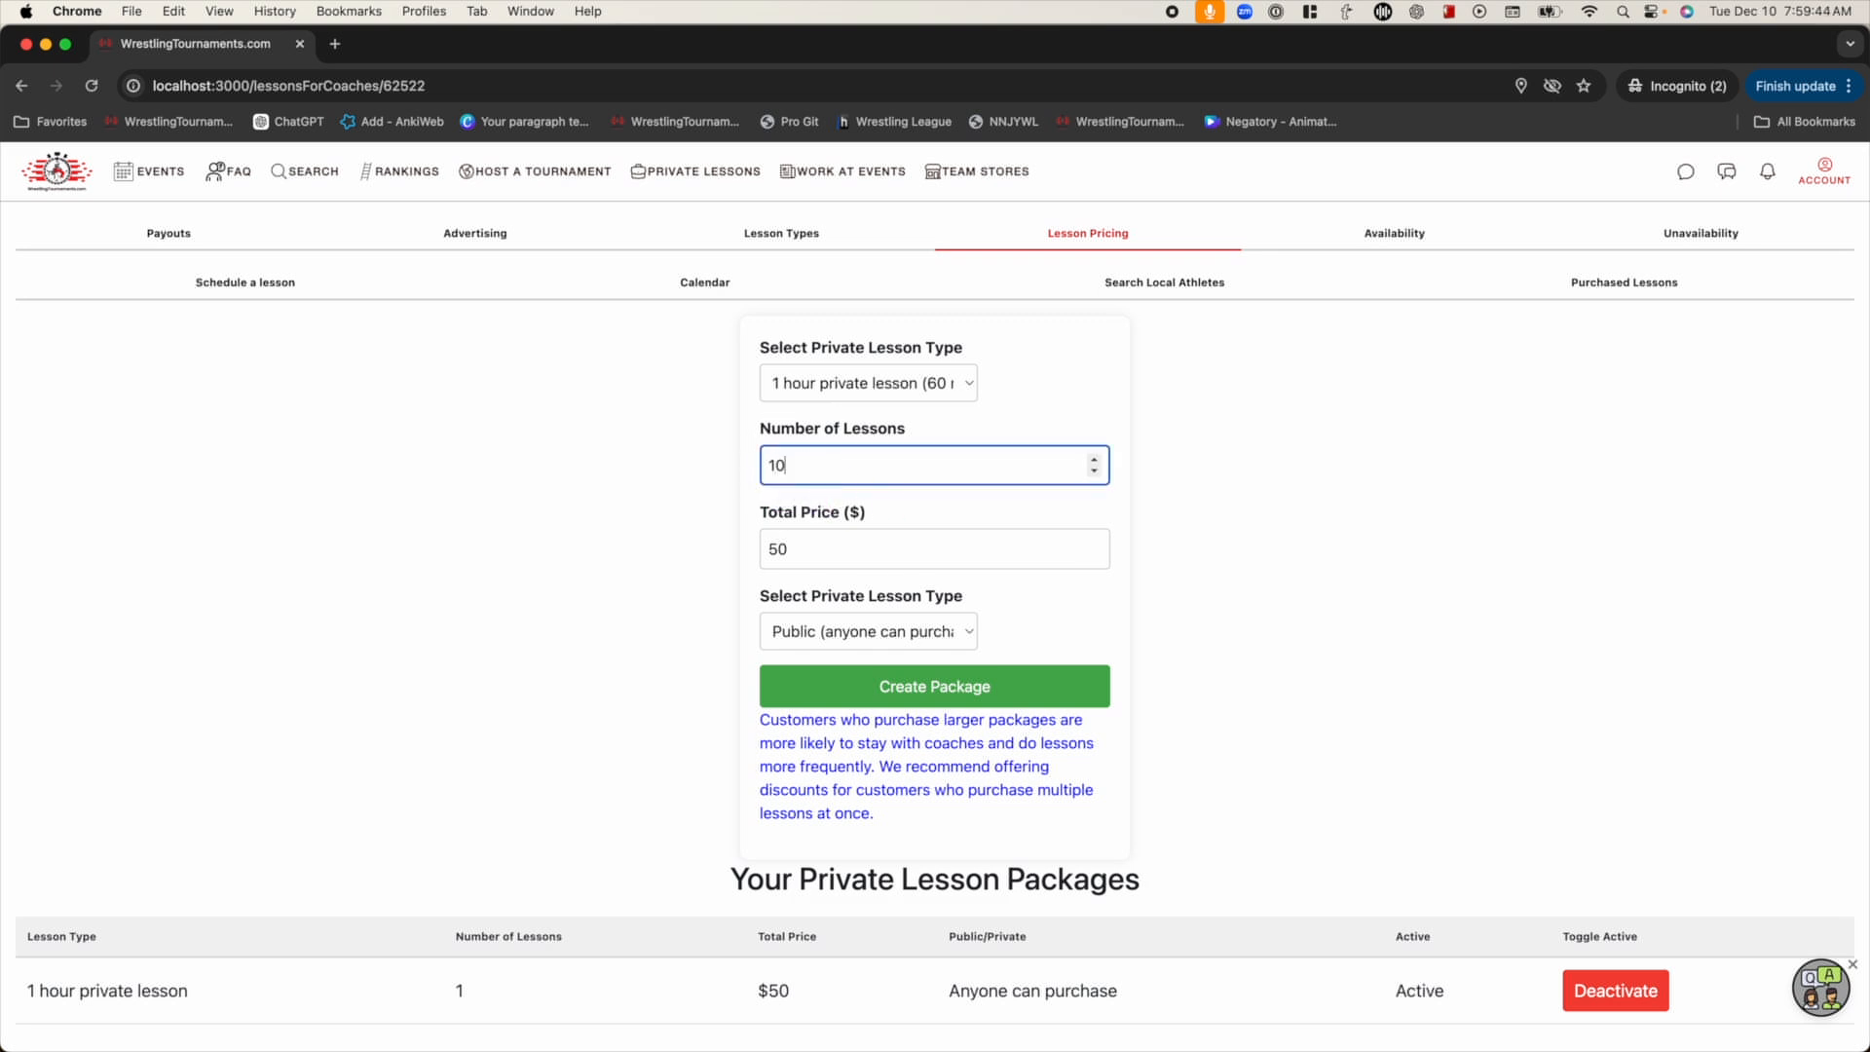
pyautogui.press('Tab')
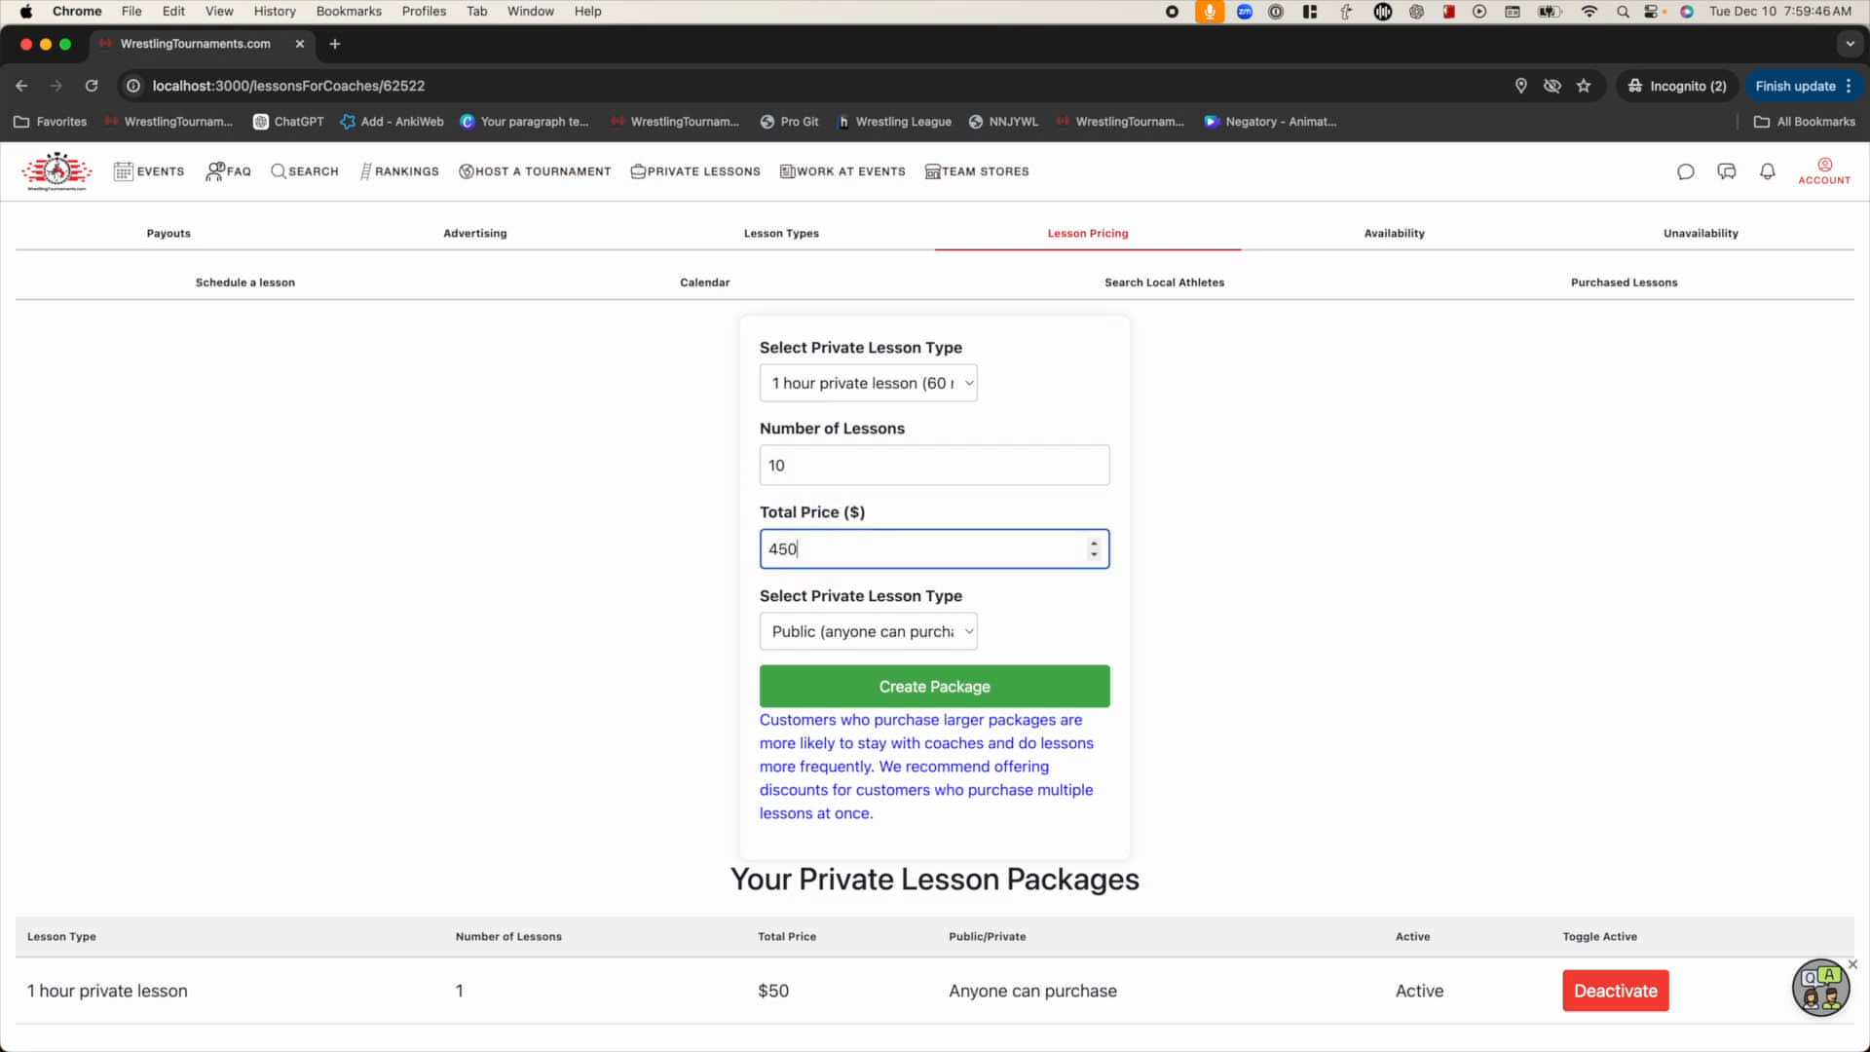
pyautogui.click(905, 693)
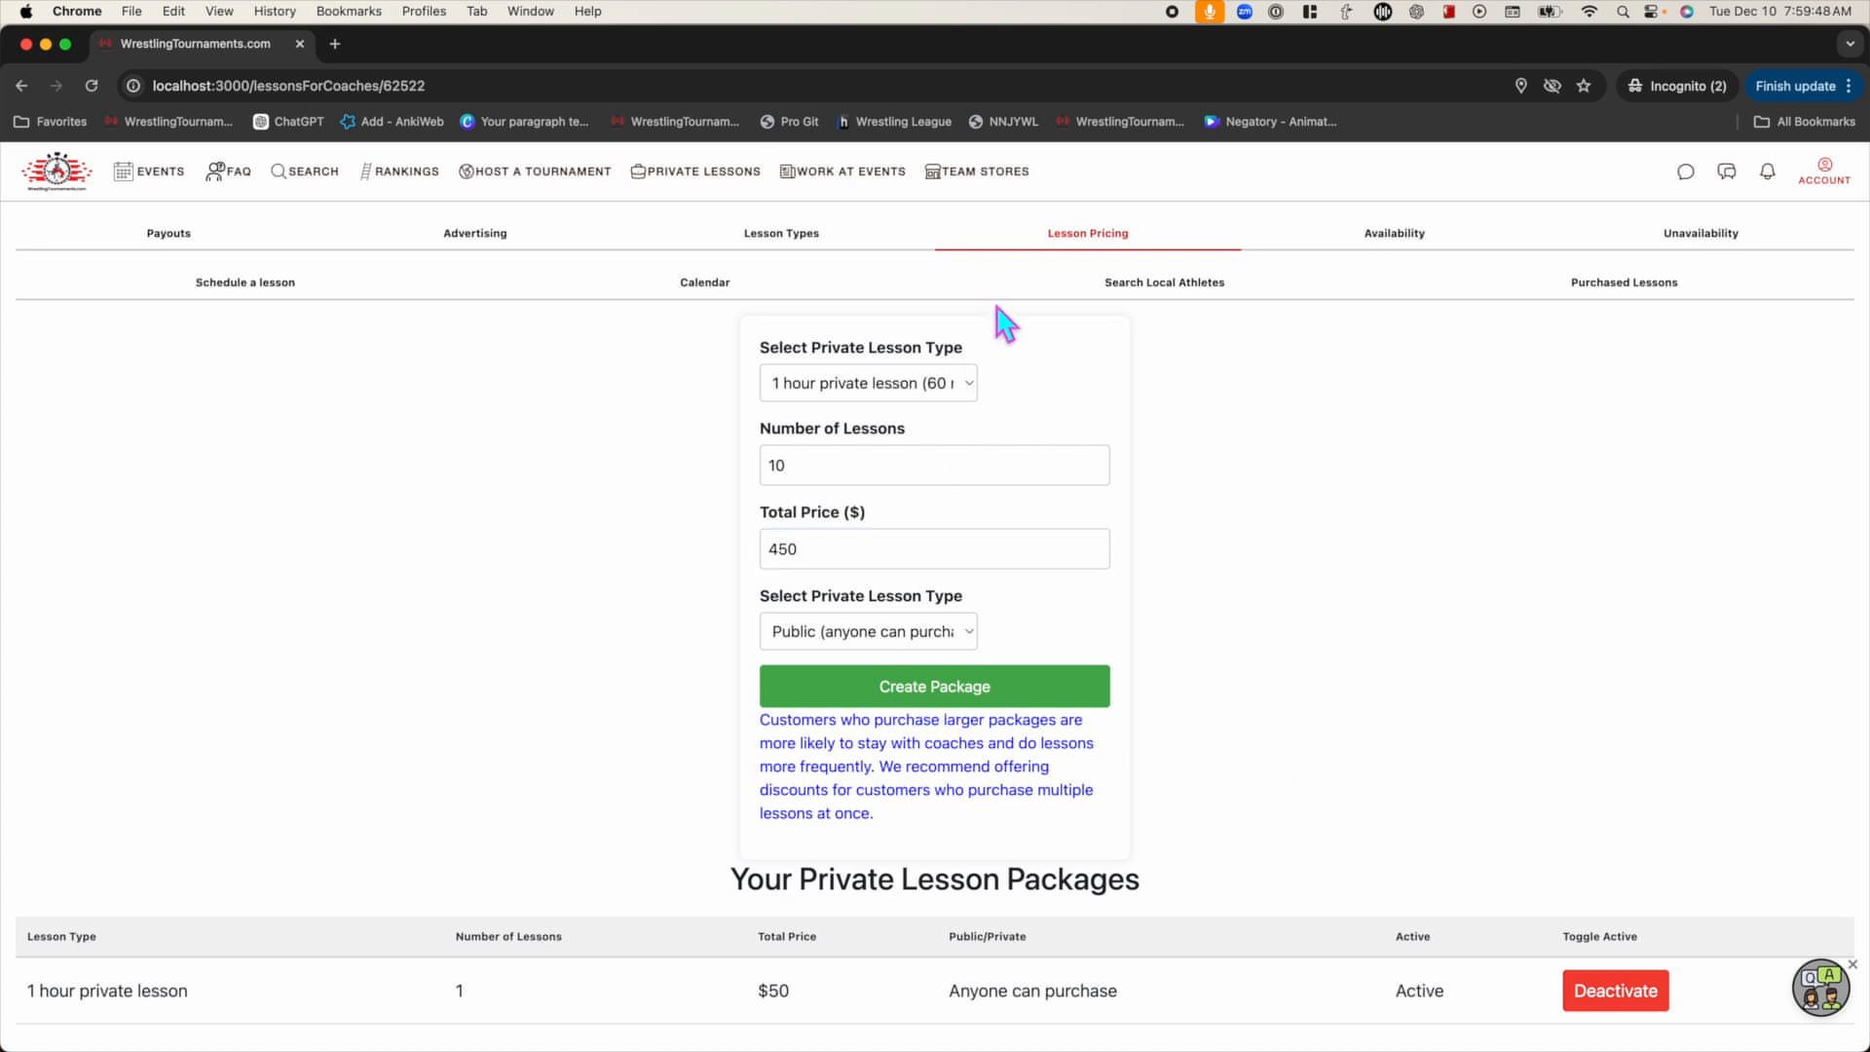
# Fill in a new package with 1 lesson and a total price of $25
pyautogui.click(1096, 205)
pyautogui.scroll(-1, 584, 506)
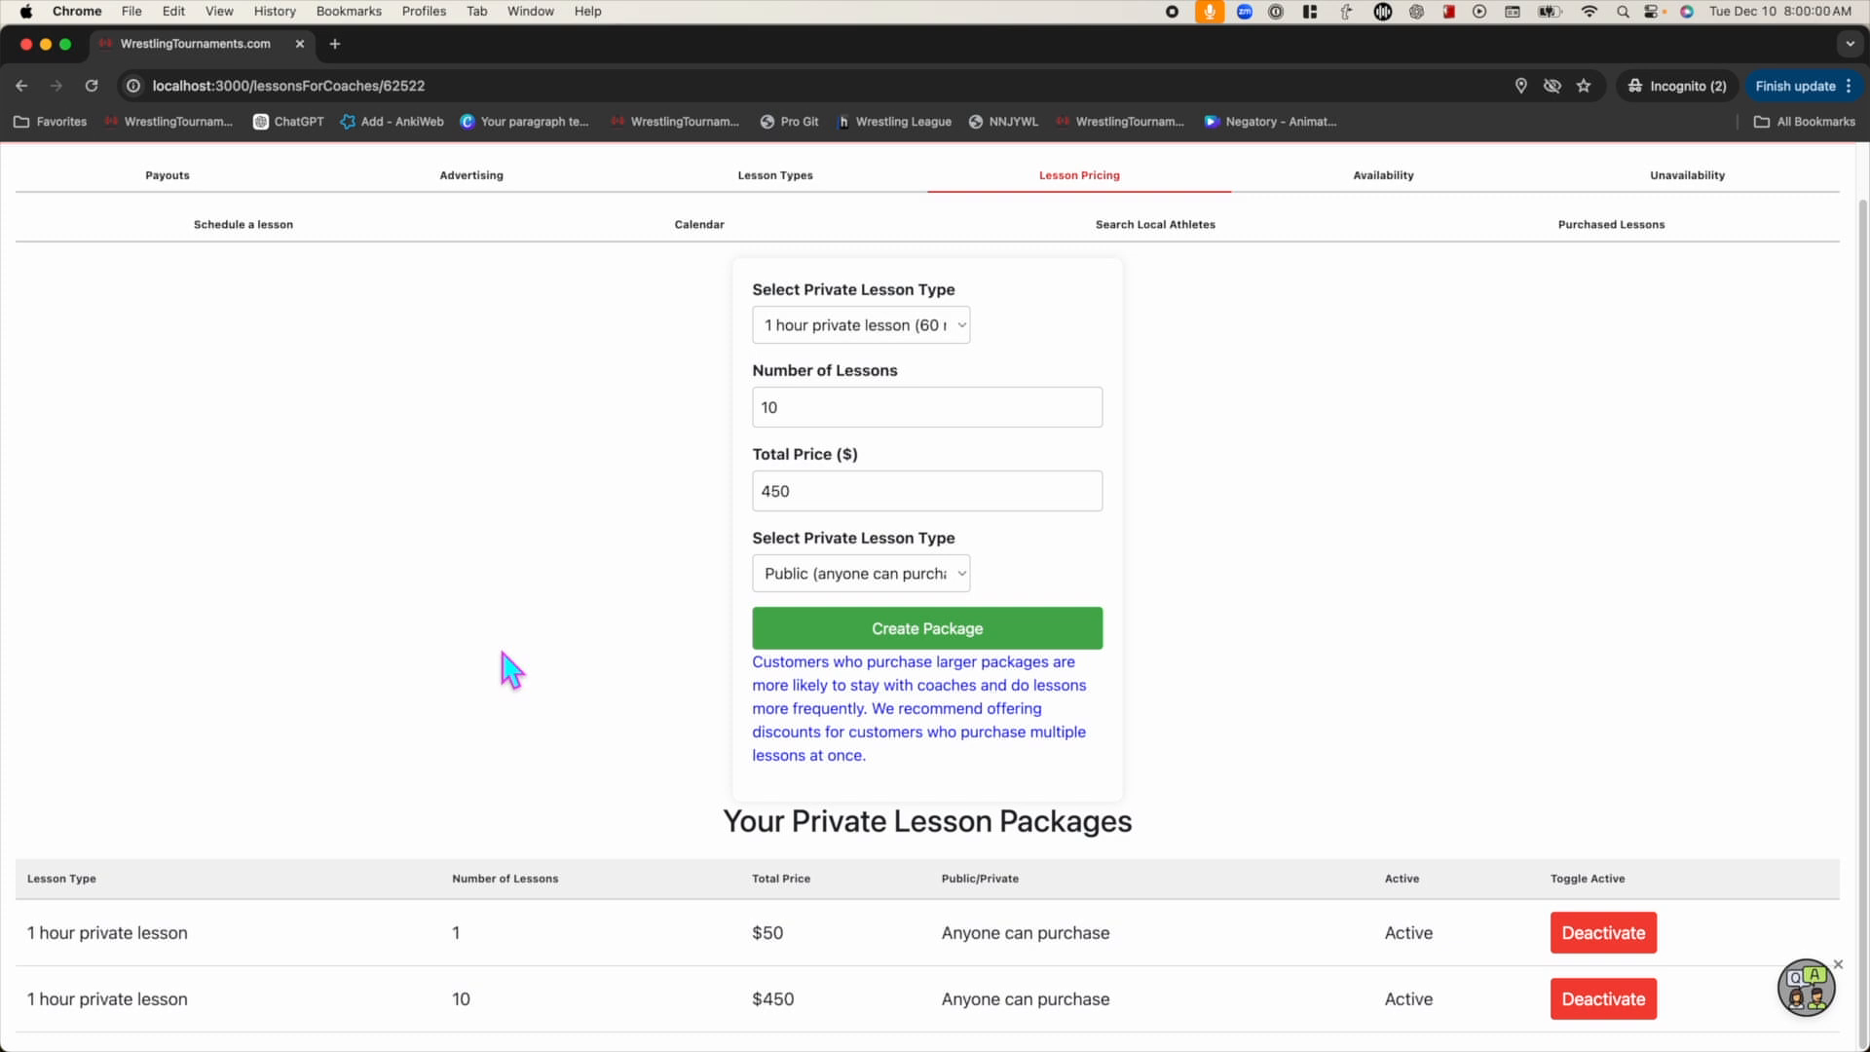
pyautogui.scroll(1, 506, 668)
pyautogui.scroll(1, 555, 637)
pyautogui.doubleClick(891, 427)
pyautogui.write('1')
pyautogui.doubleClick(818, 506)
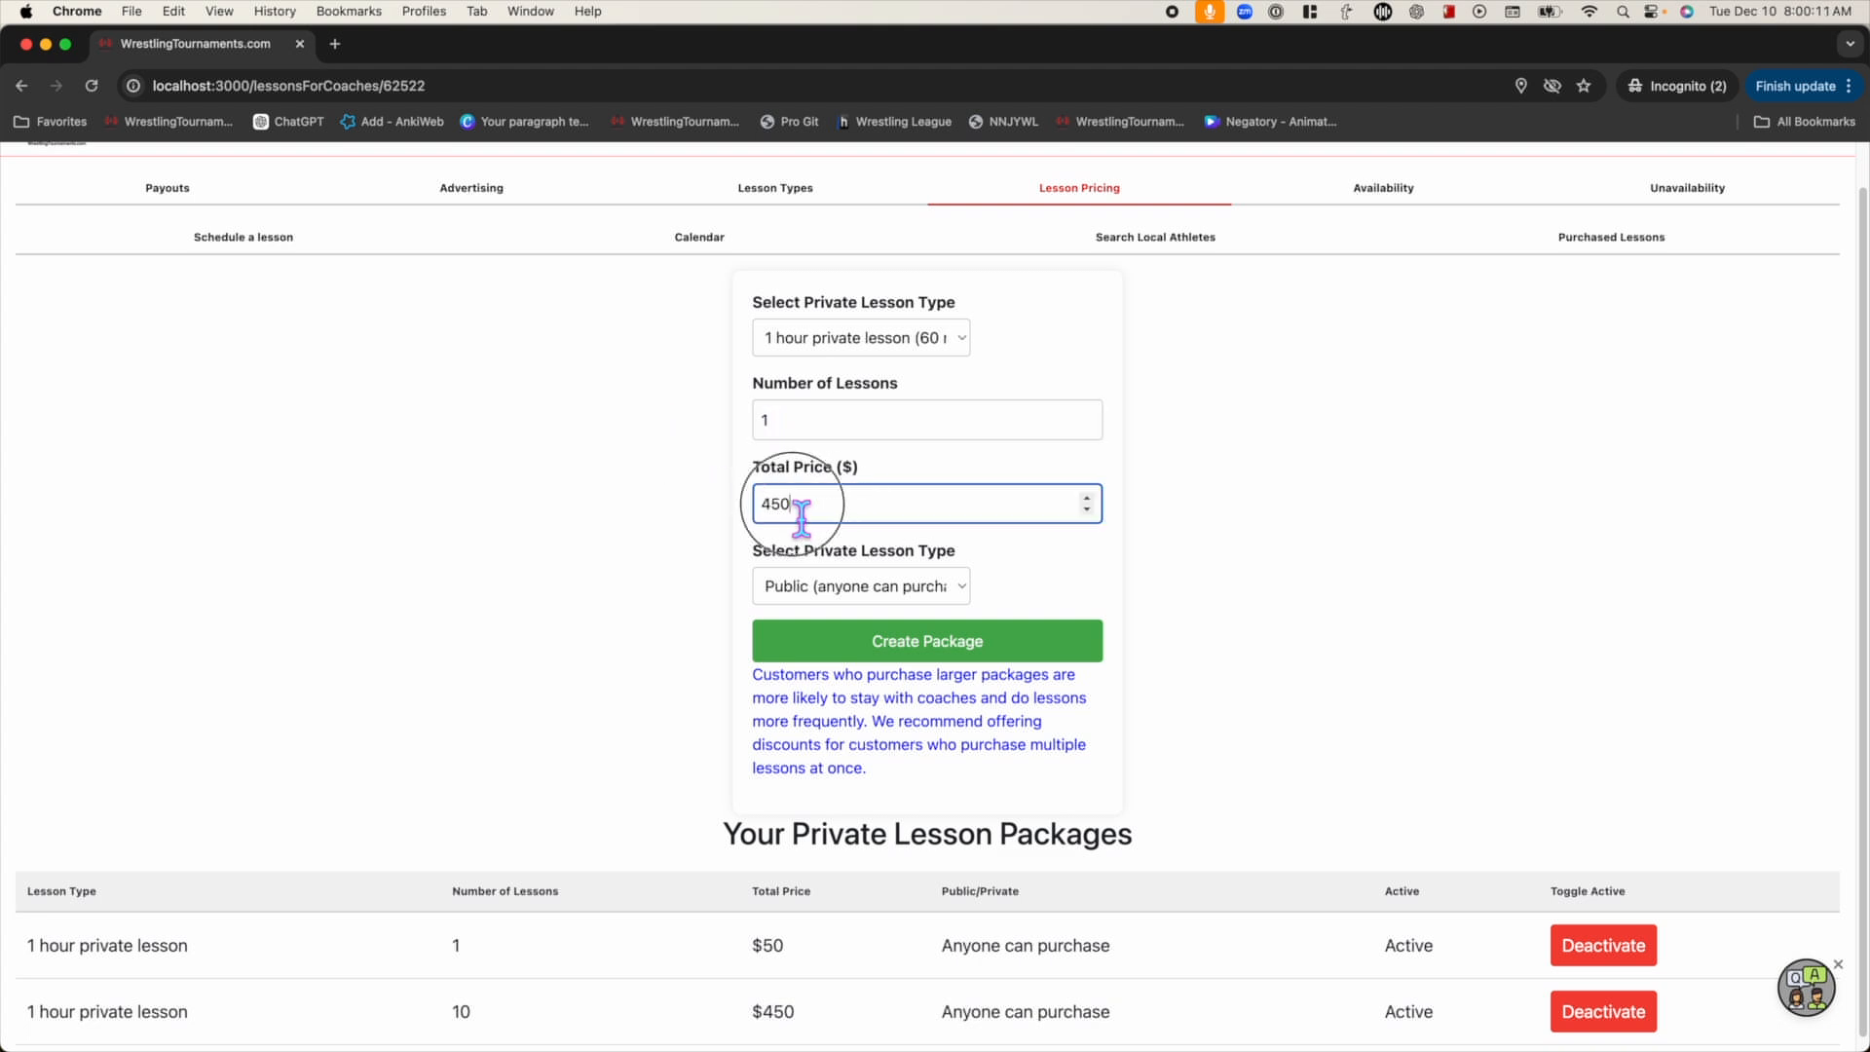
pyautogui.write('25')
pyautogui.click(657, 498)
# Make the $25 package Private and create it
pyautogui.click(821, 519)
pyautogui.click(828, 589)
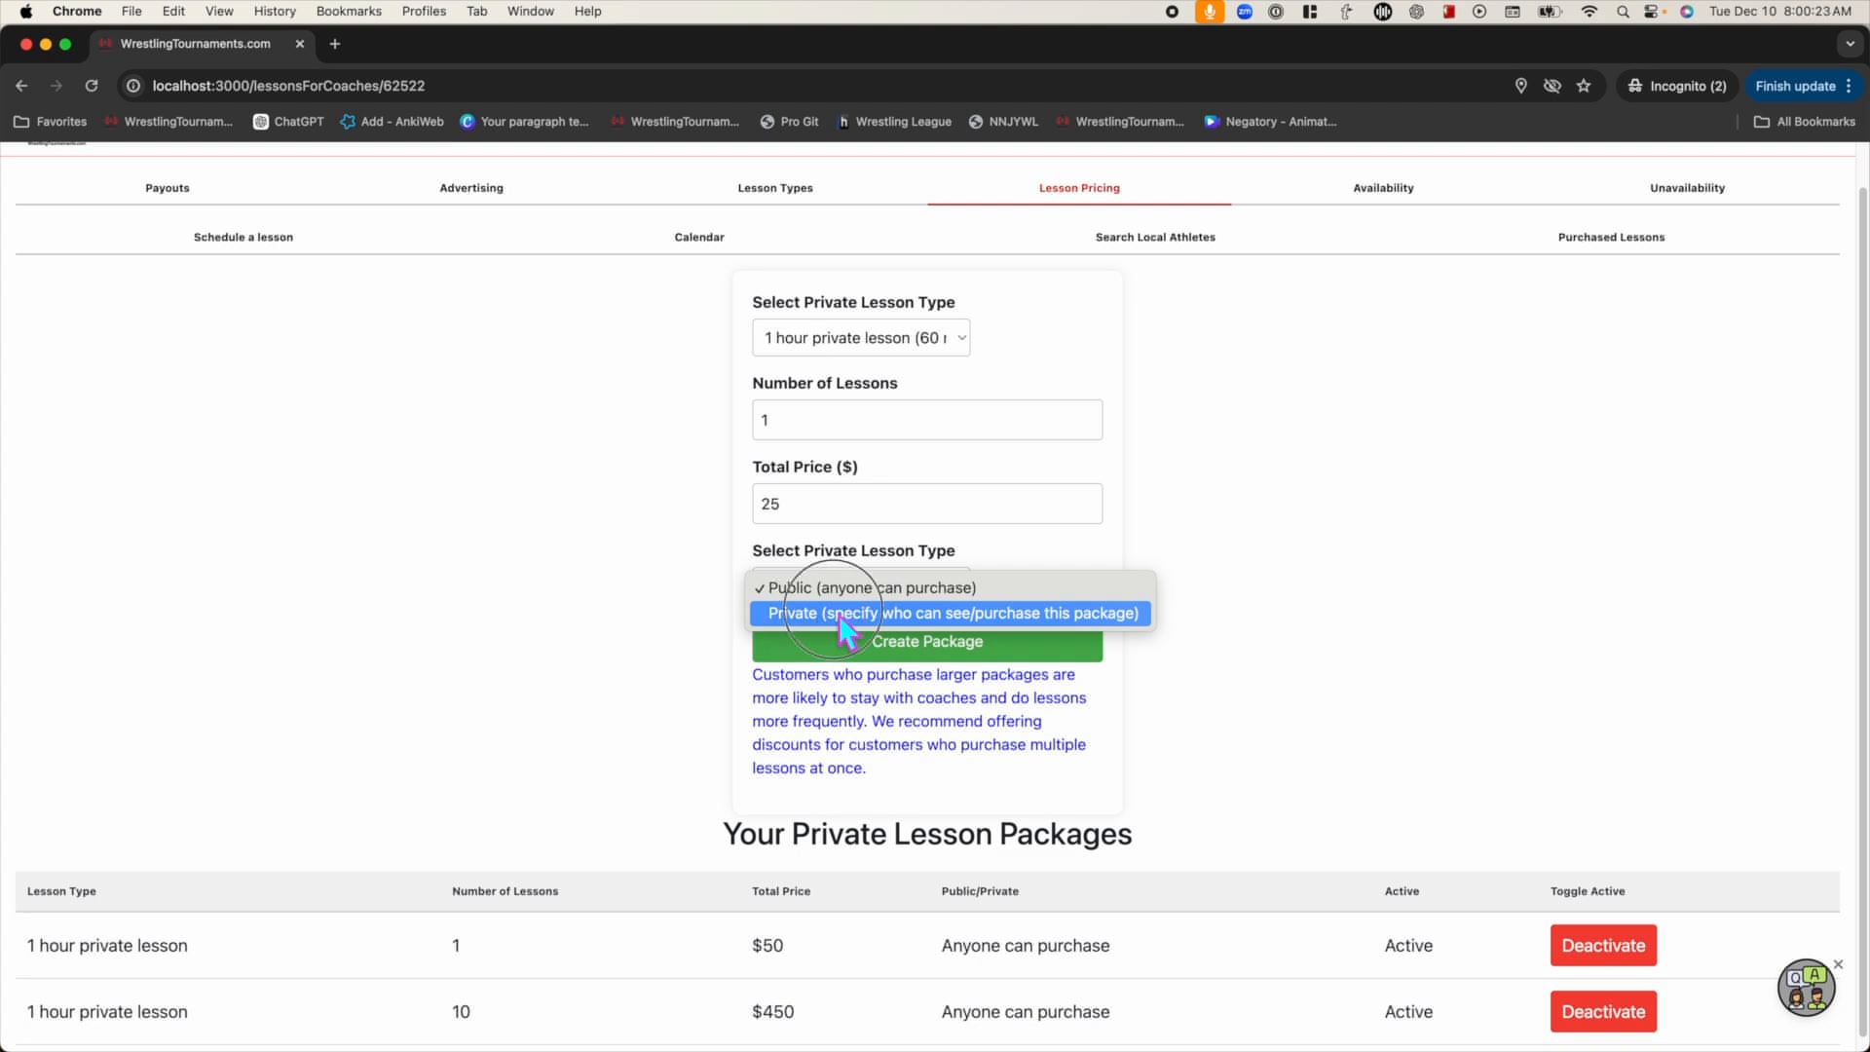
pyautogui.click(837, 616)
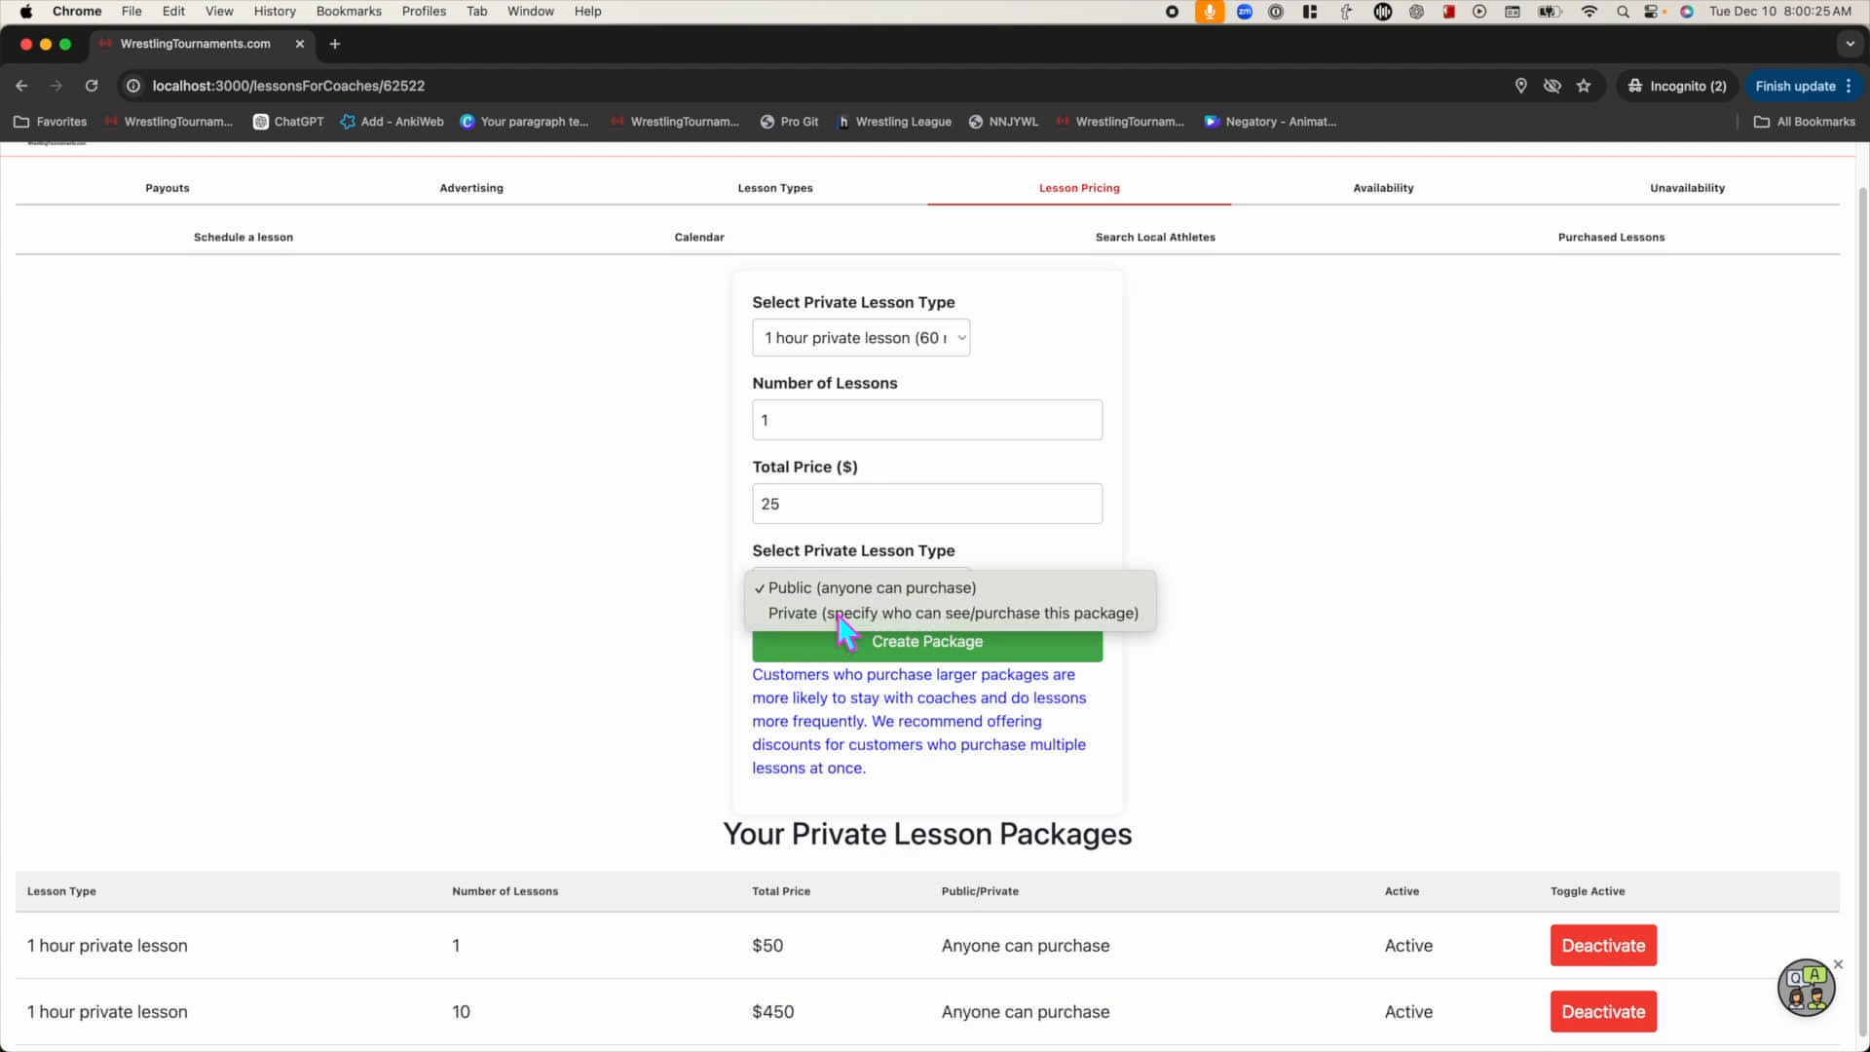
pyautogui.click(908, 661)
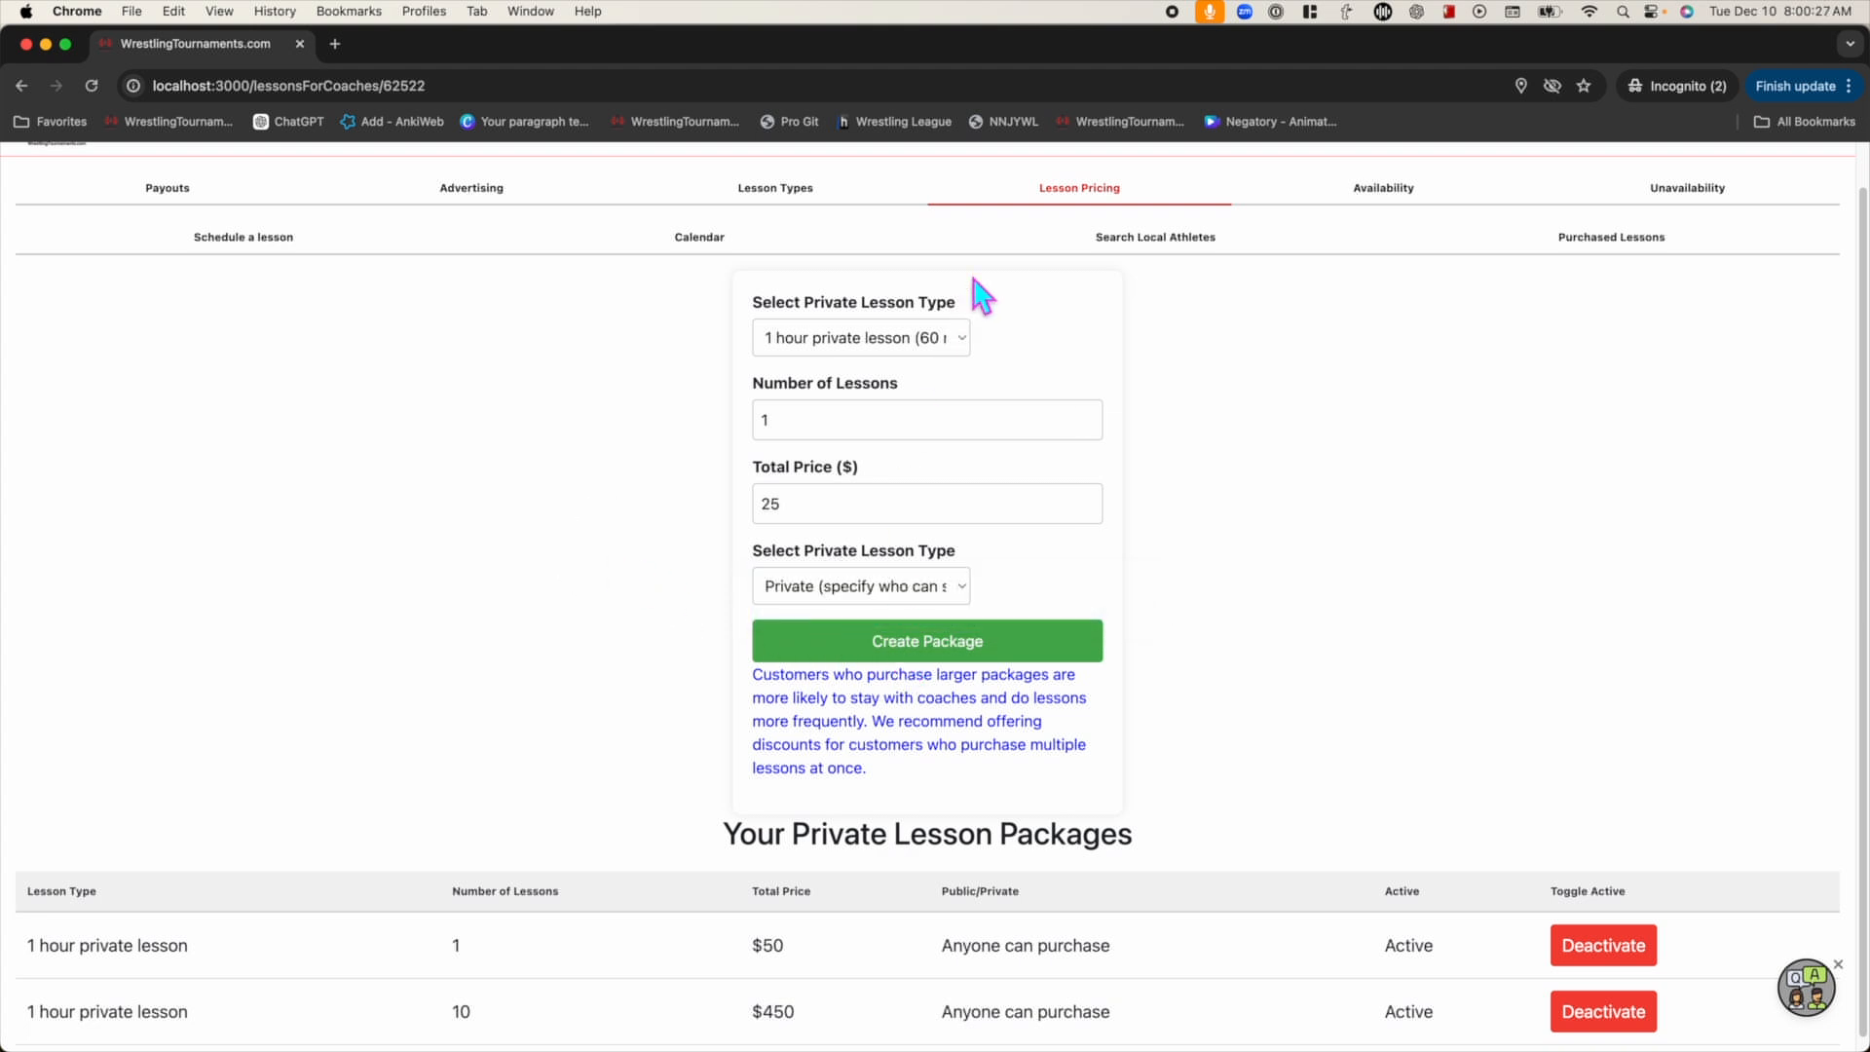
pyautogui.click(1118, 207)
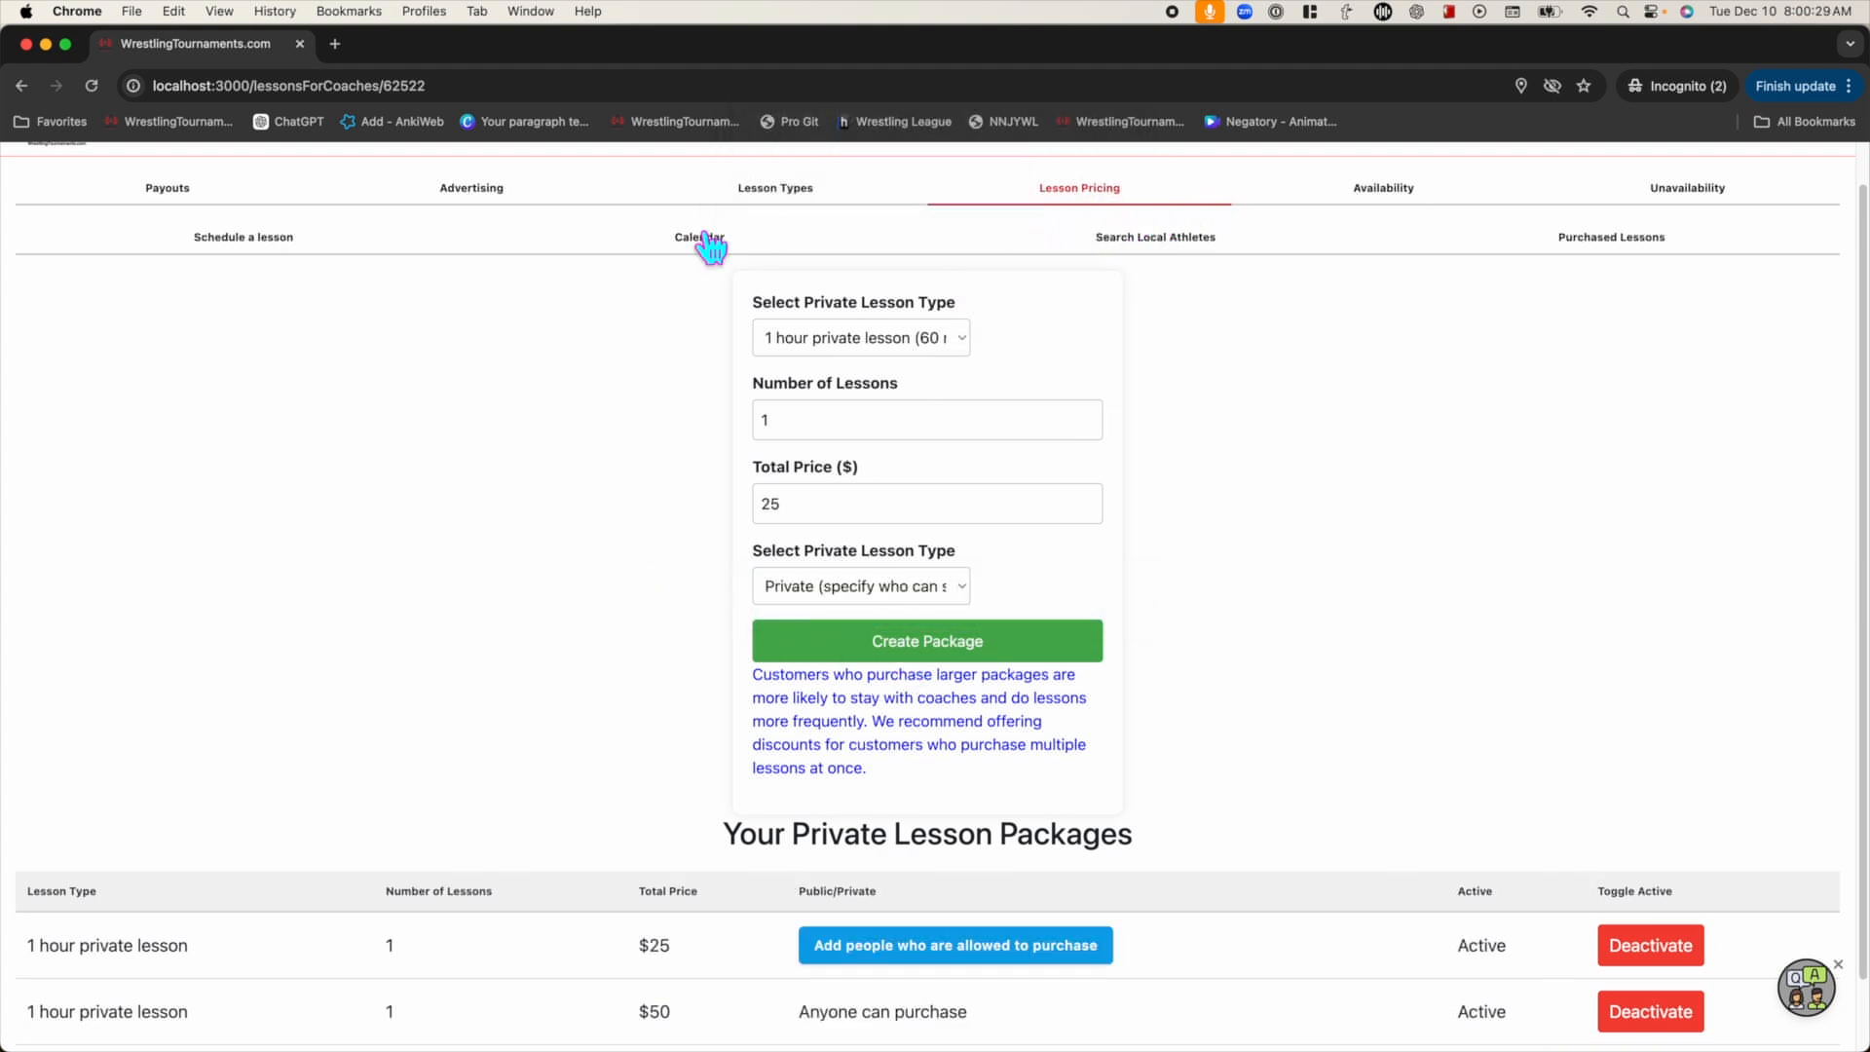
# Search for the first athlete by name and add them as an allowed purchaser of the $25 package
pyautogui.scroll(-2, 618, 467)
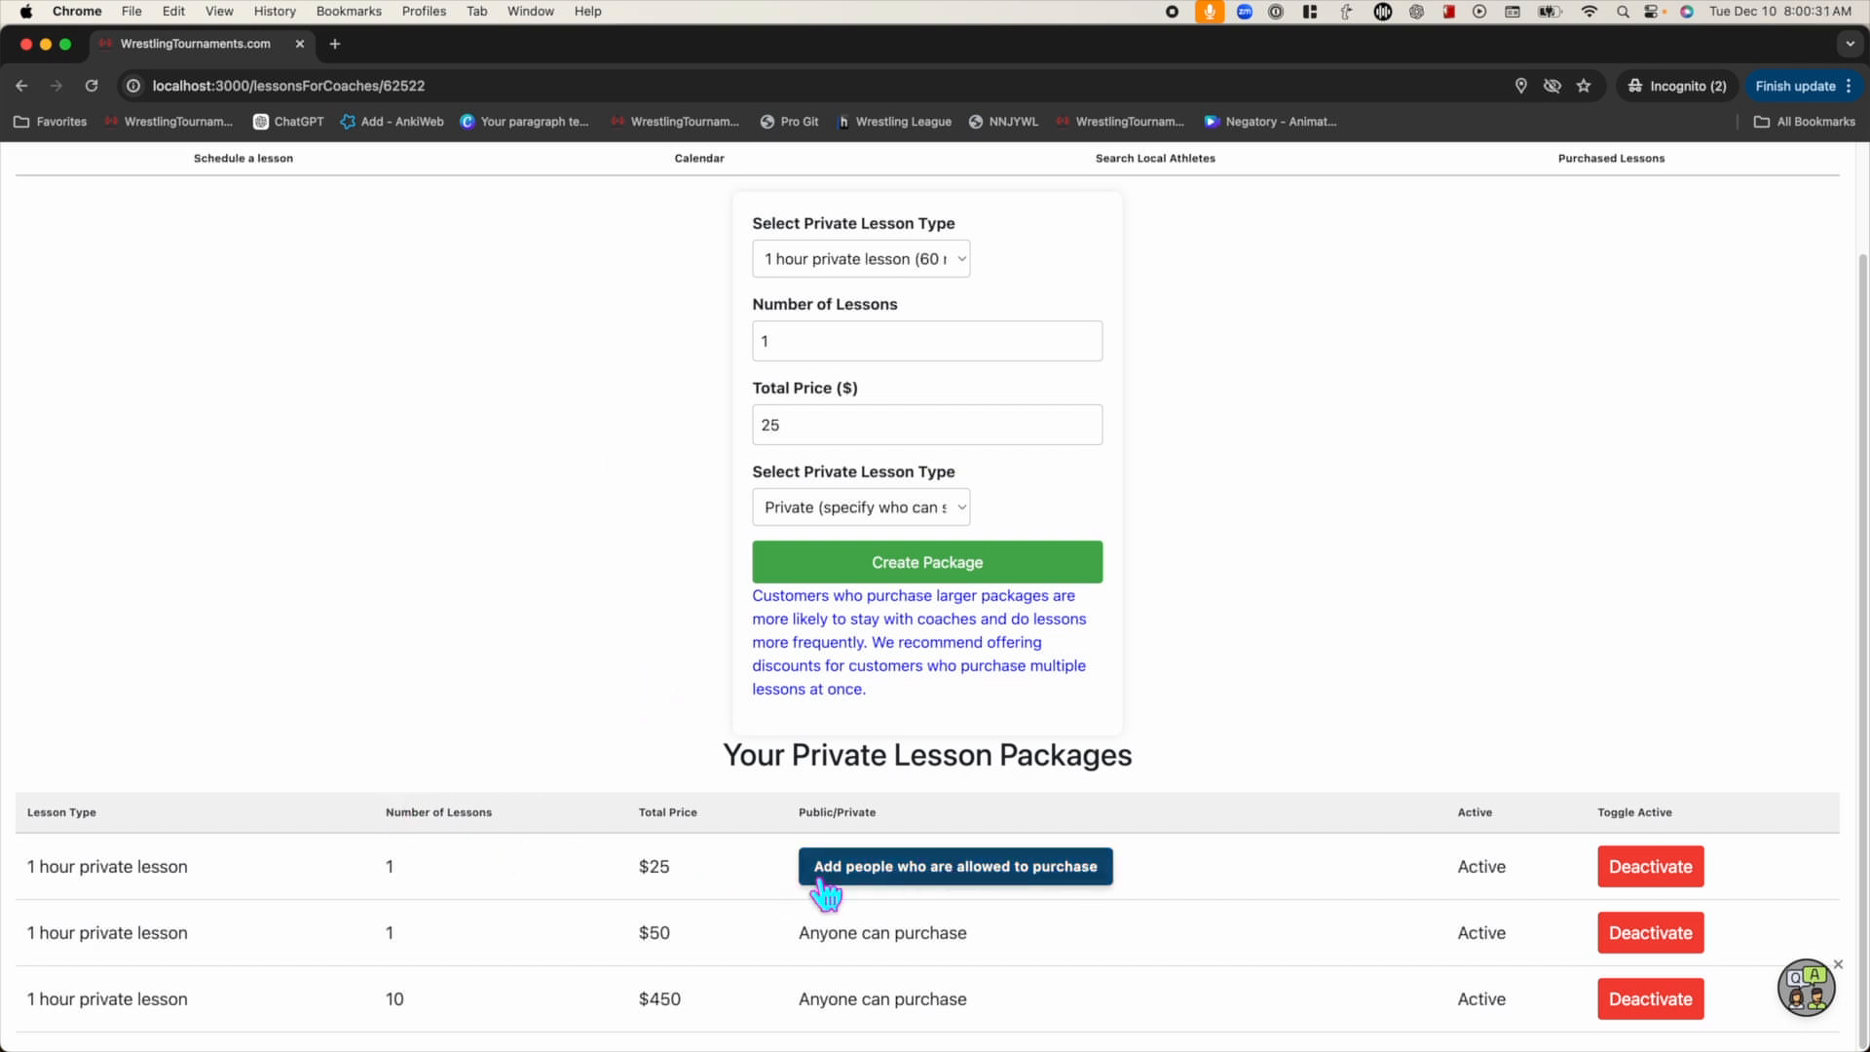
pyautogui.click(946, 887)
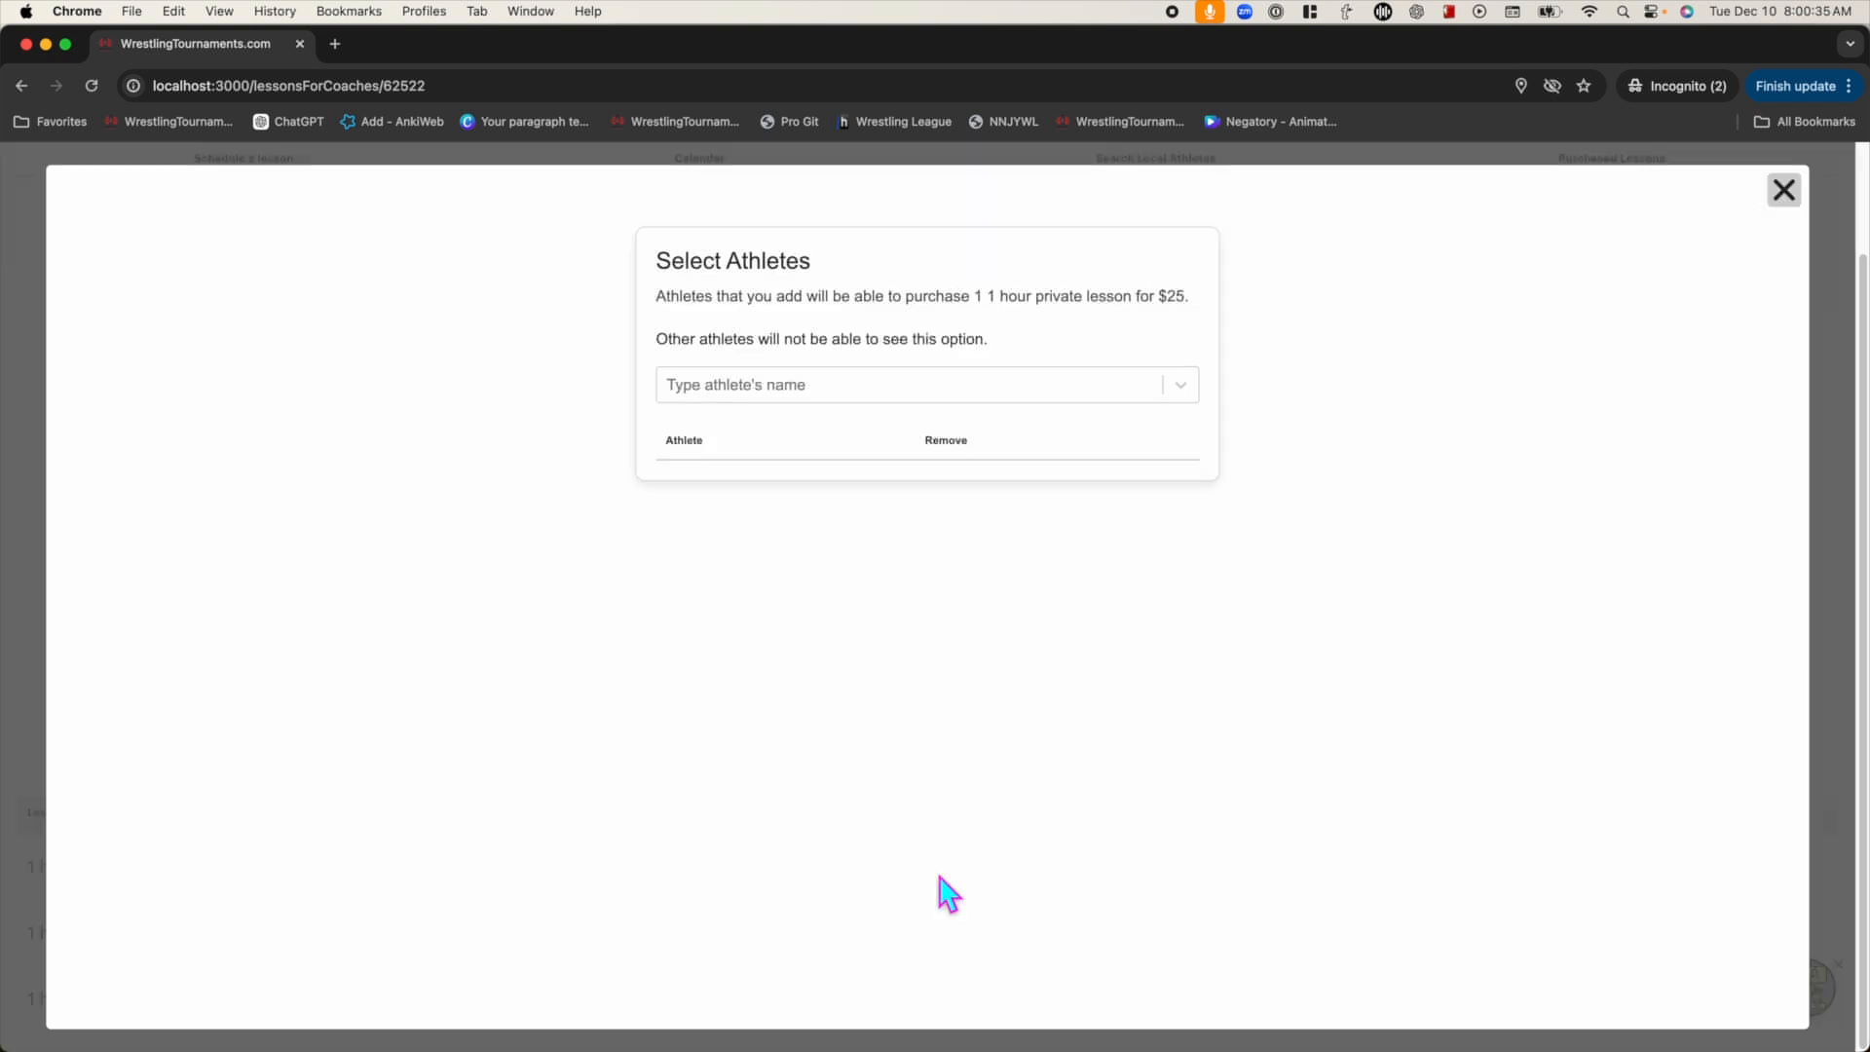
pyautogui.click(776, 399)
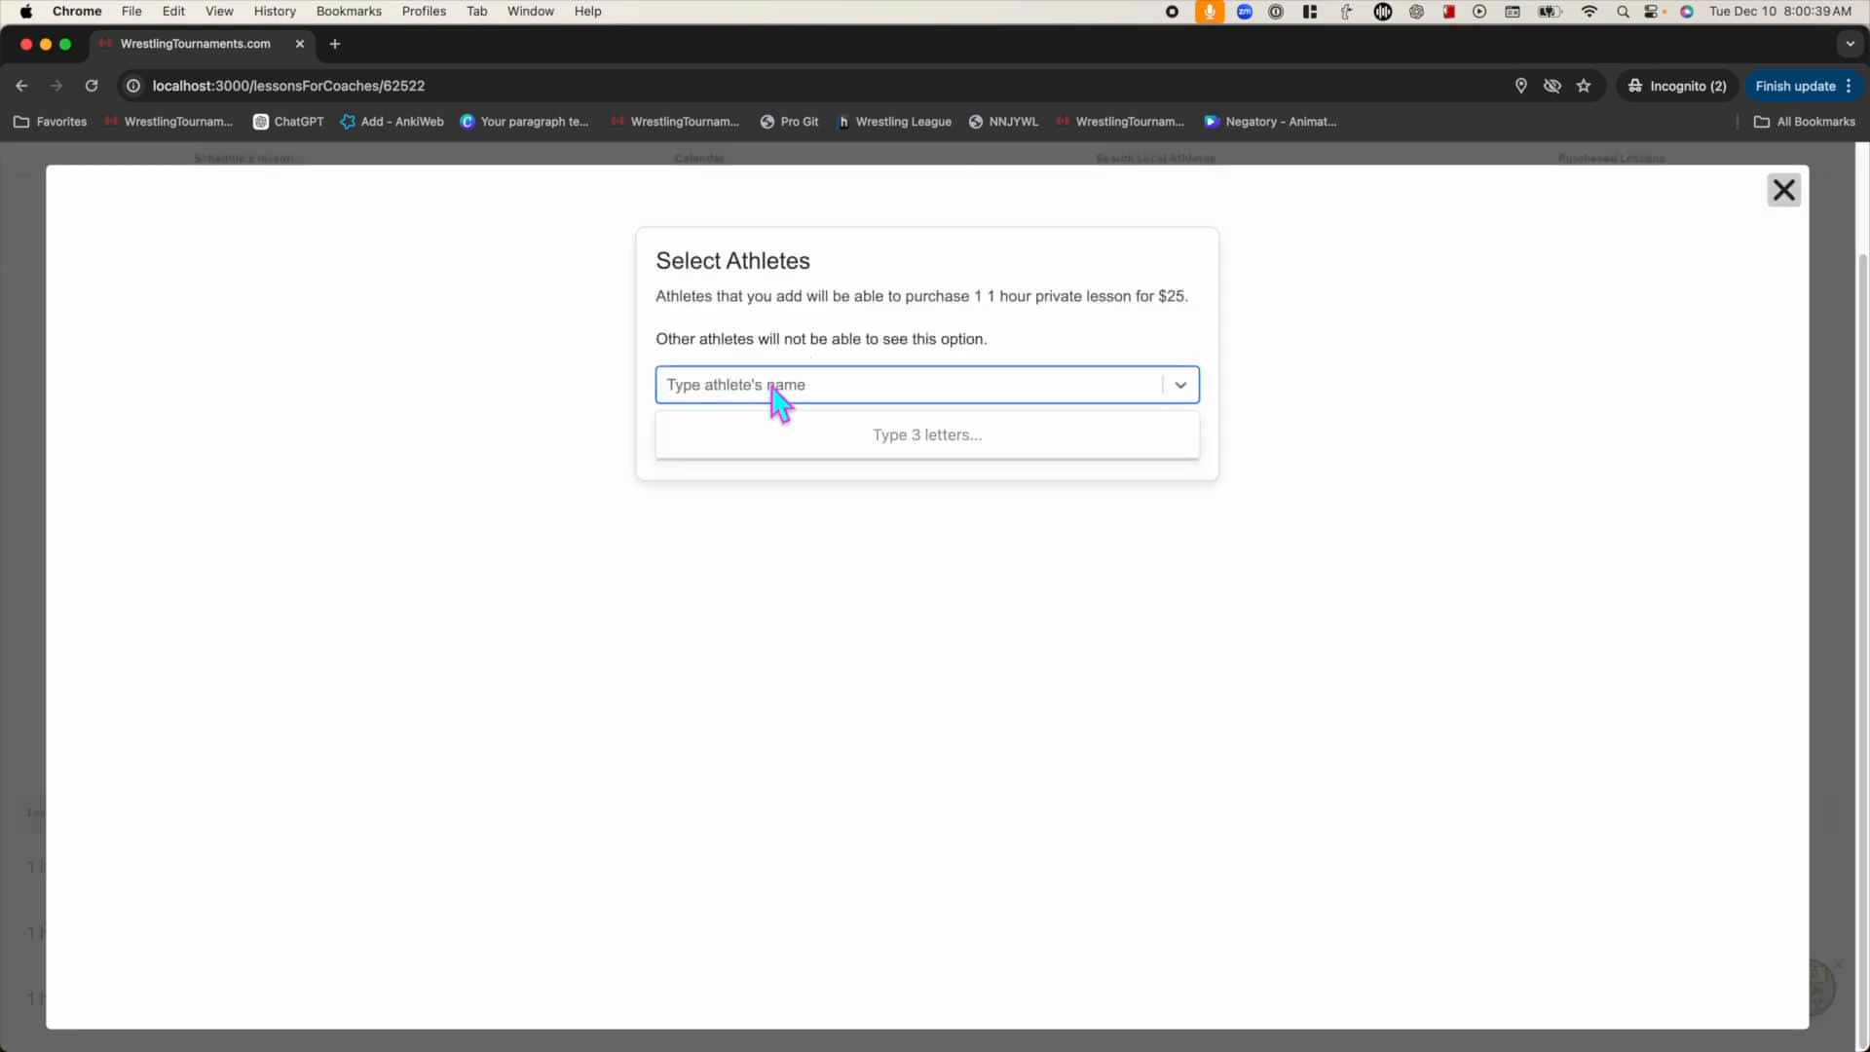
pyautogui.write('alex')
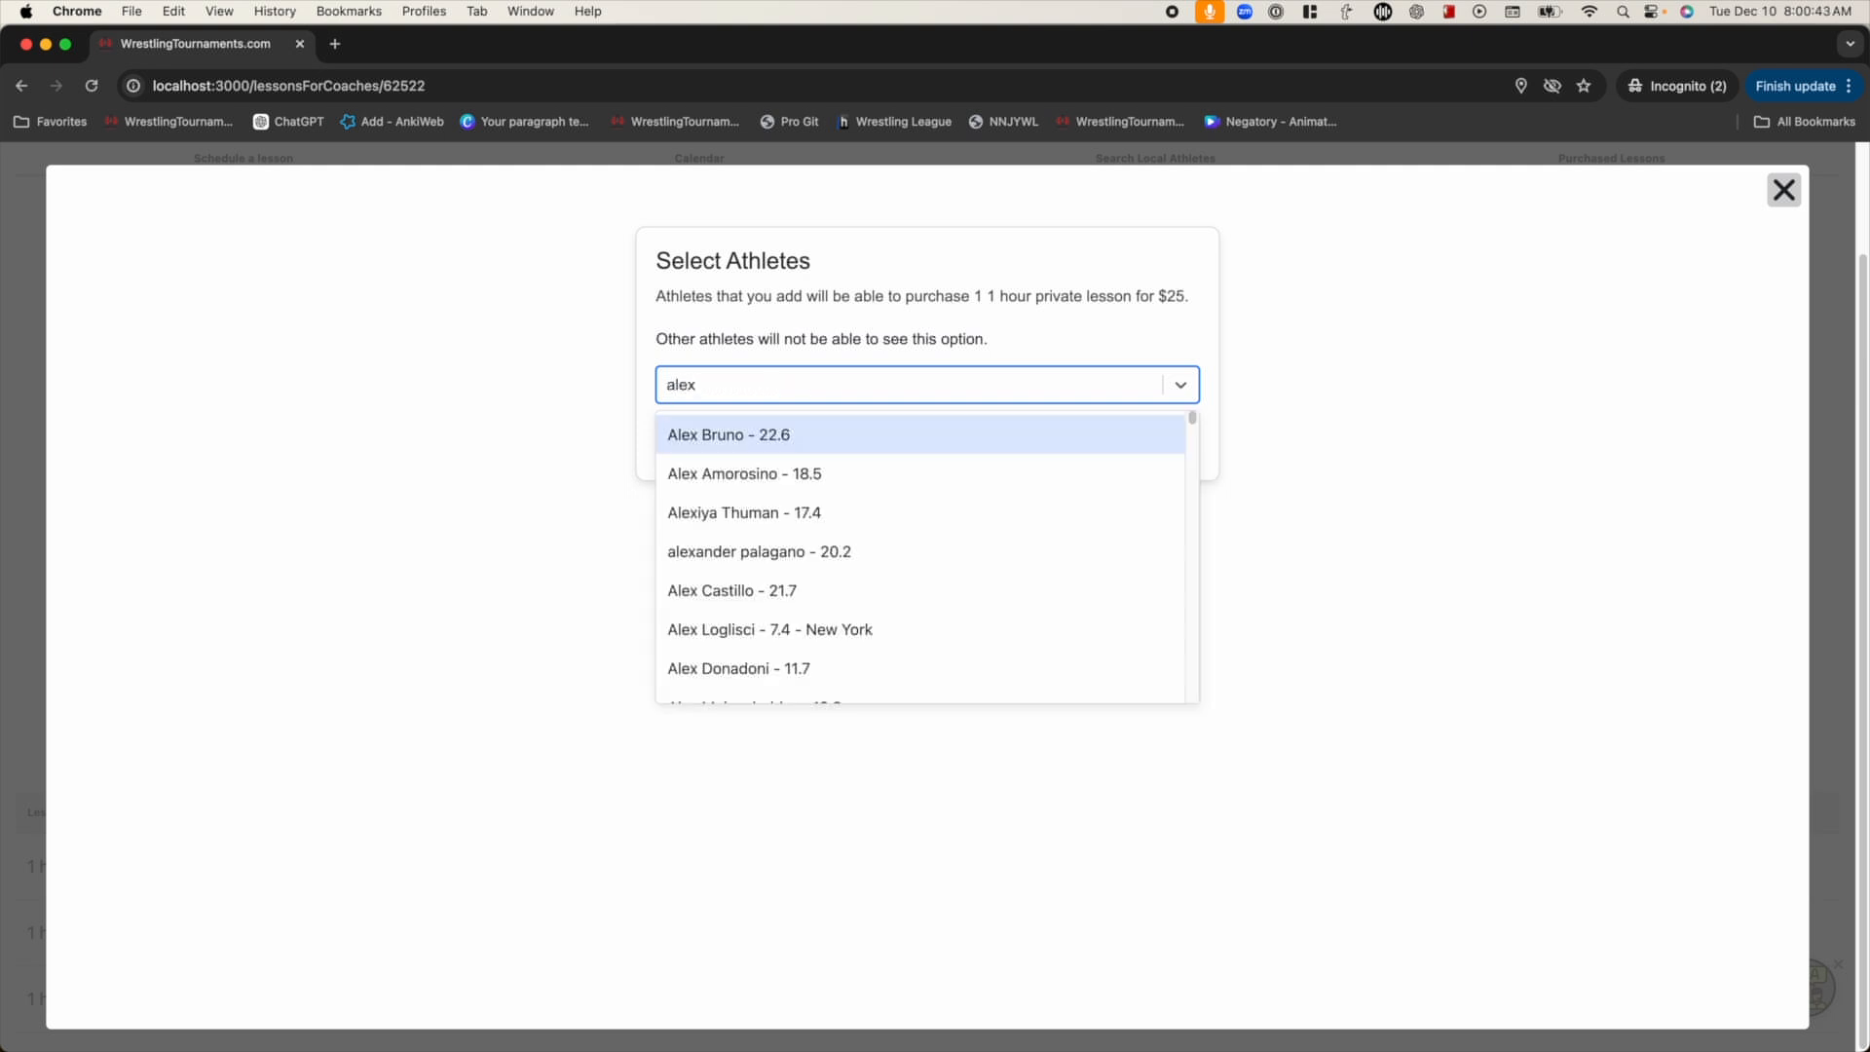
pyautogui.write(' lo')
pyautogui.press('Return')
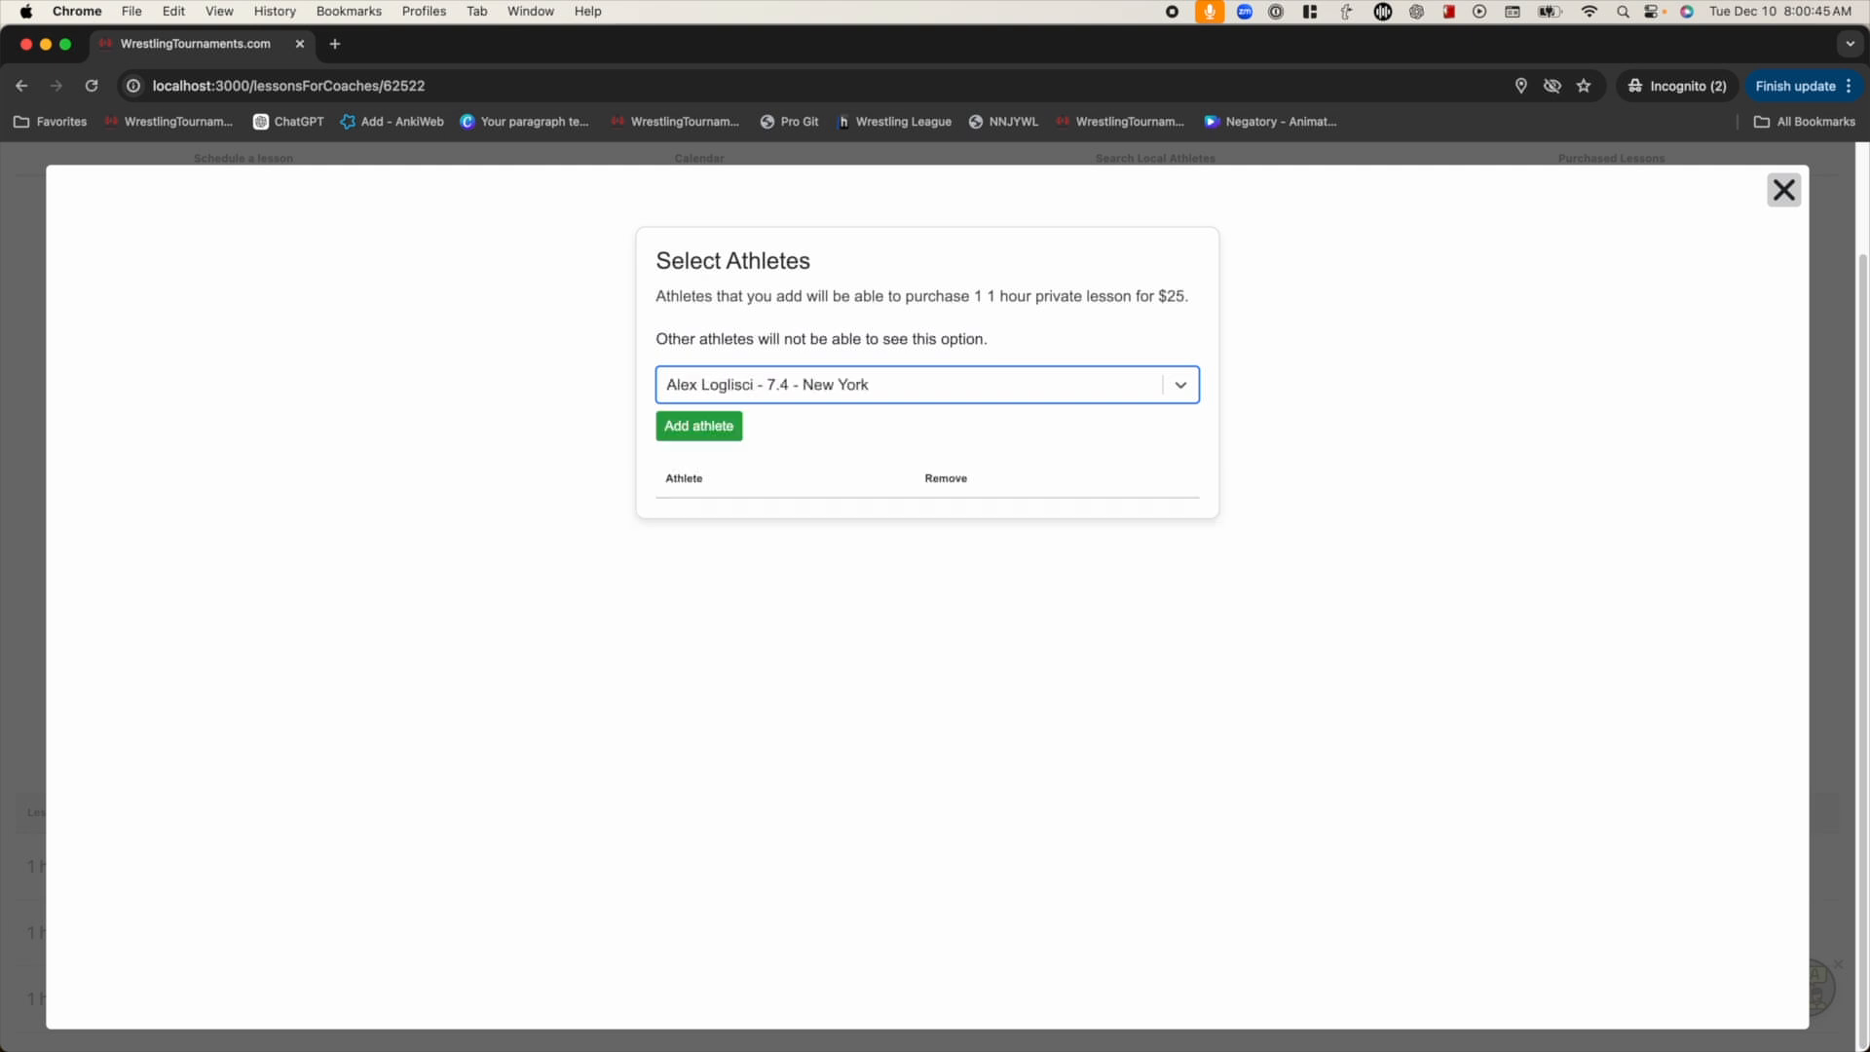
pyautogui.click(731, 429)
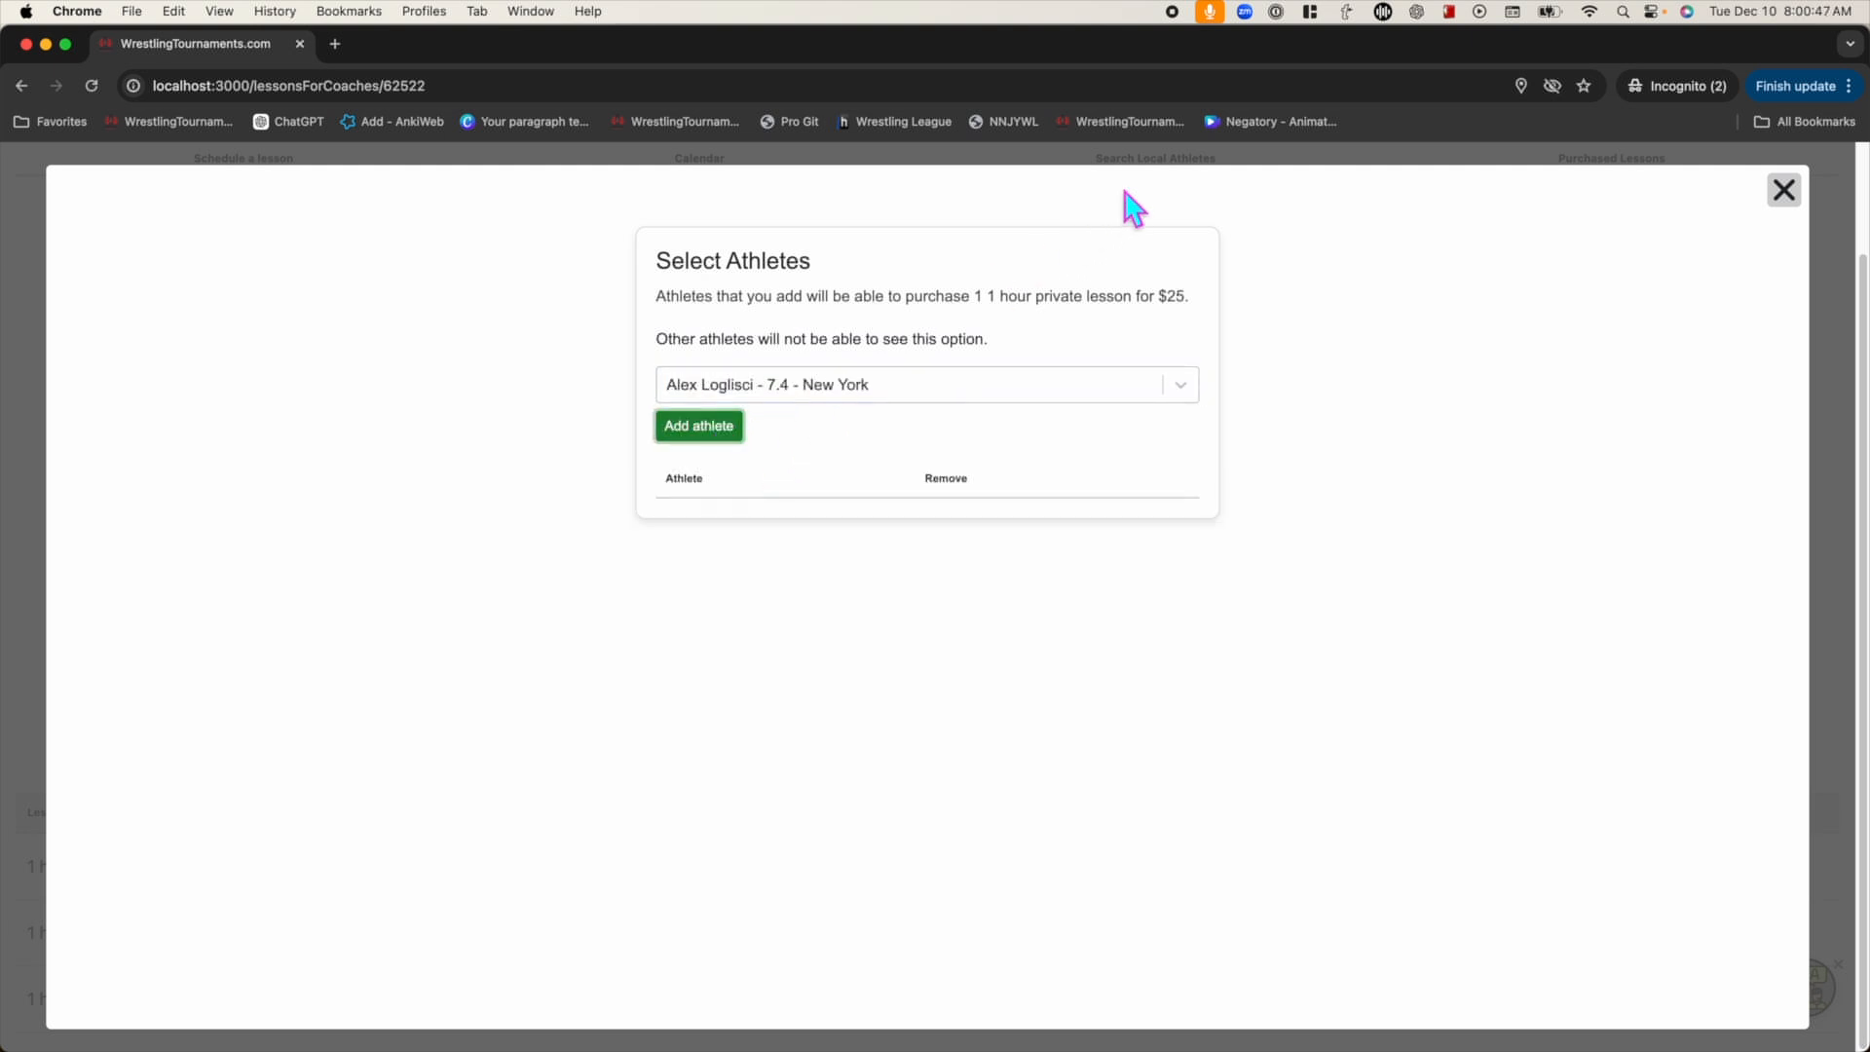
# Search for a second athlete and add them to the allowed purchasers
pyautogui.click(820, 383)
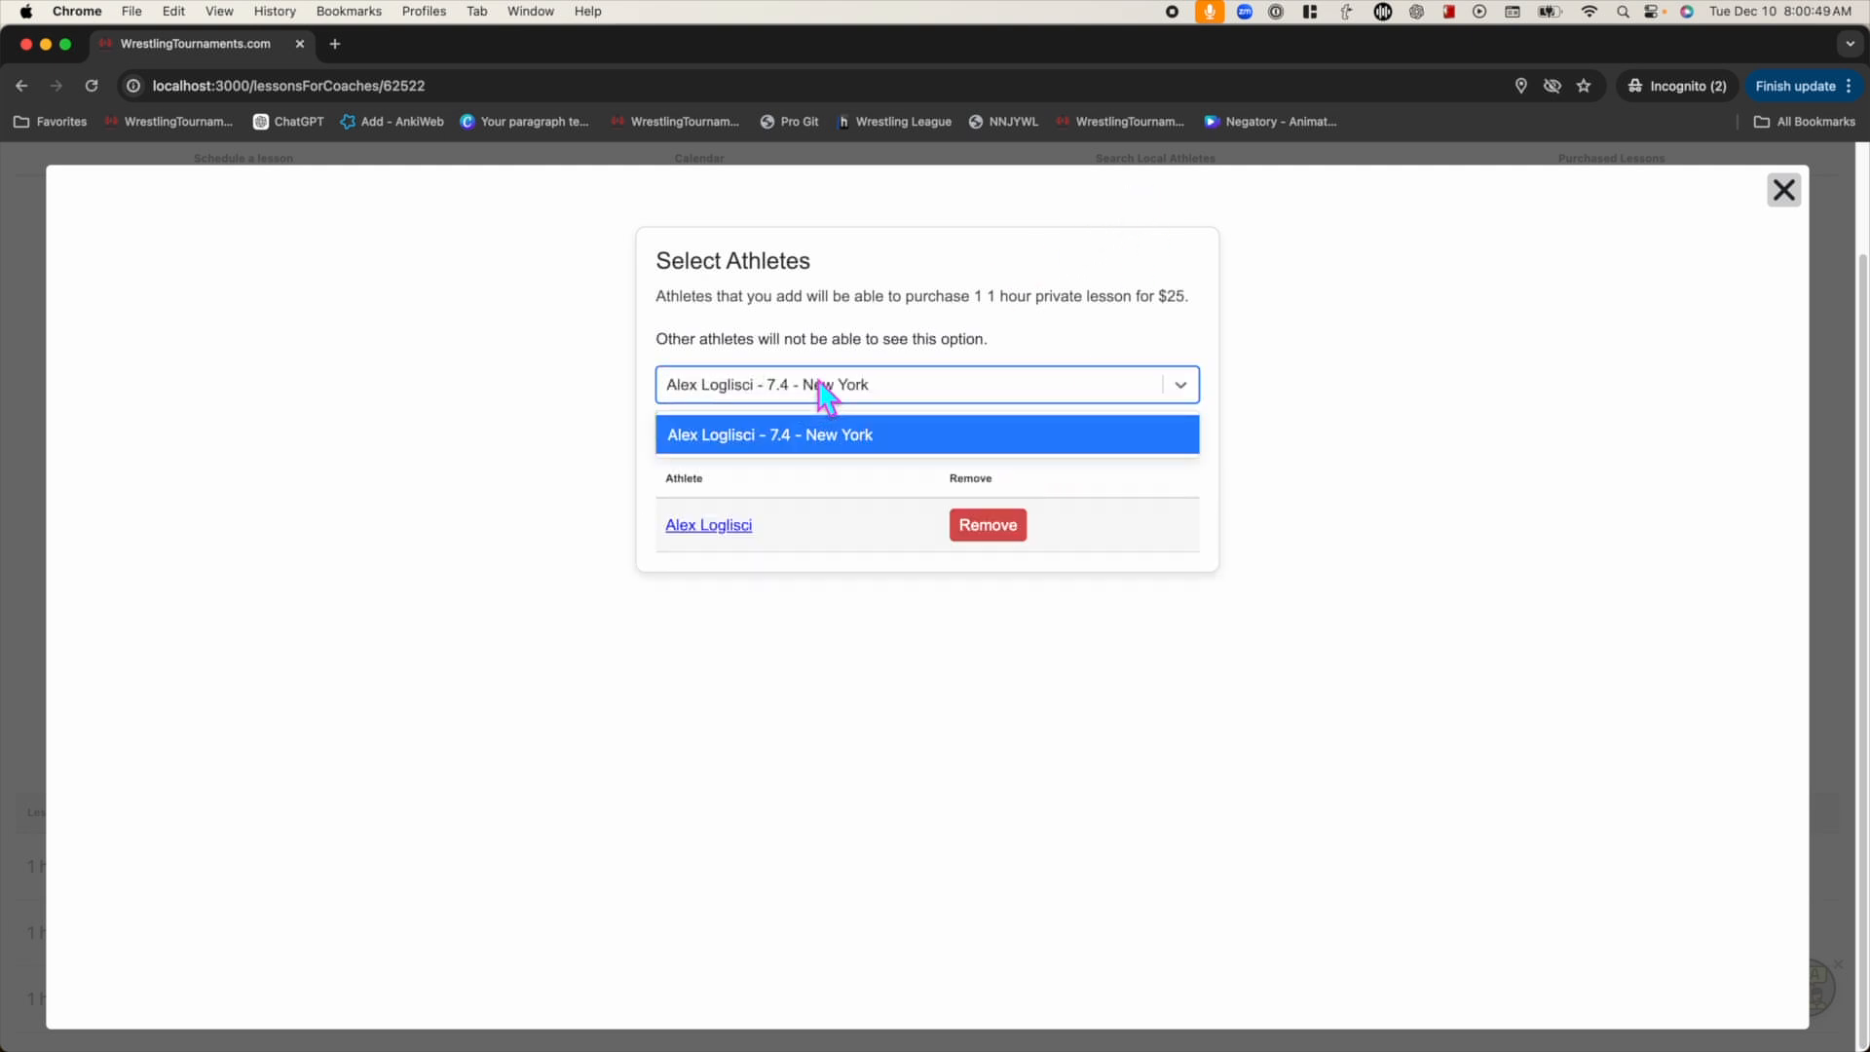
pyautogui.write('camr')
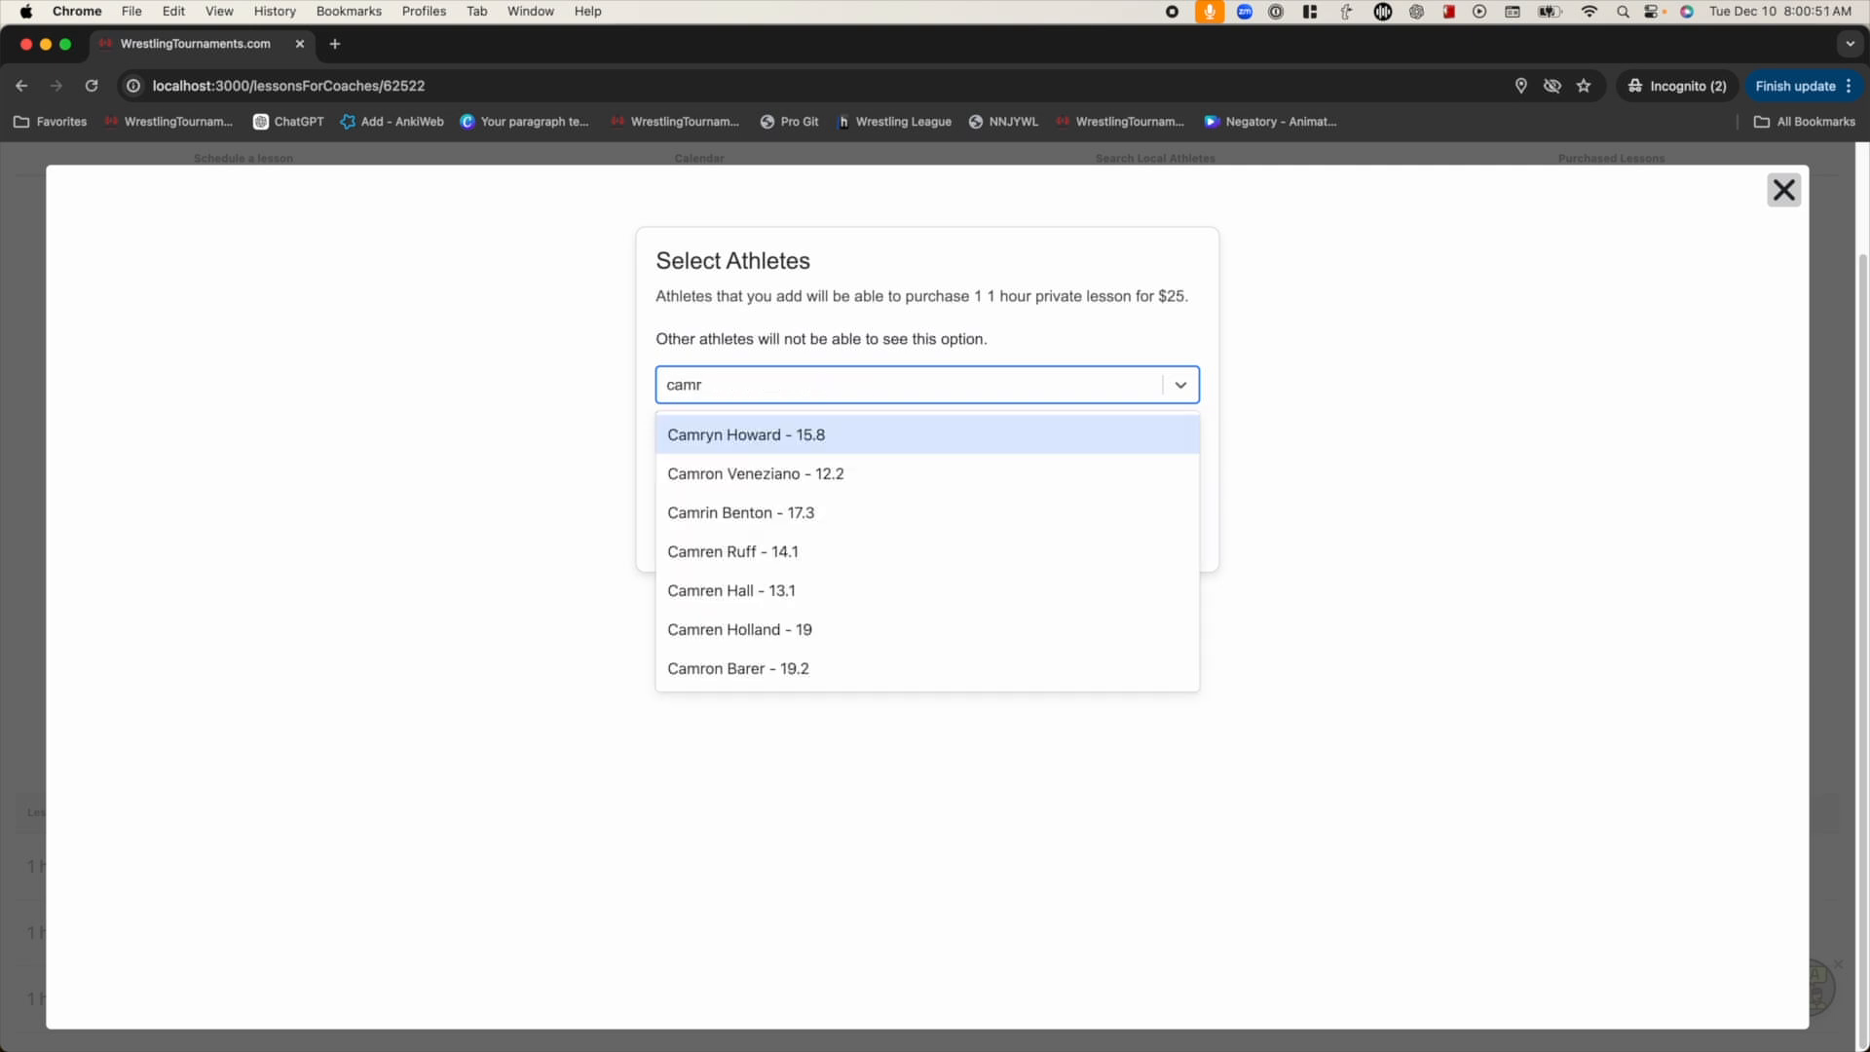
pyautogui.press('Return')
pyautogui.click(694, 425)
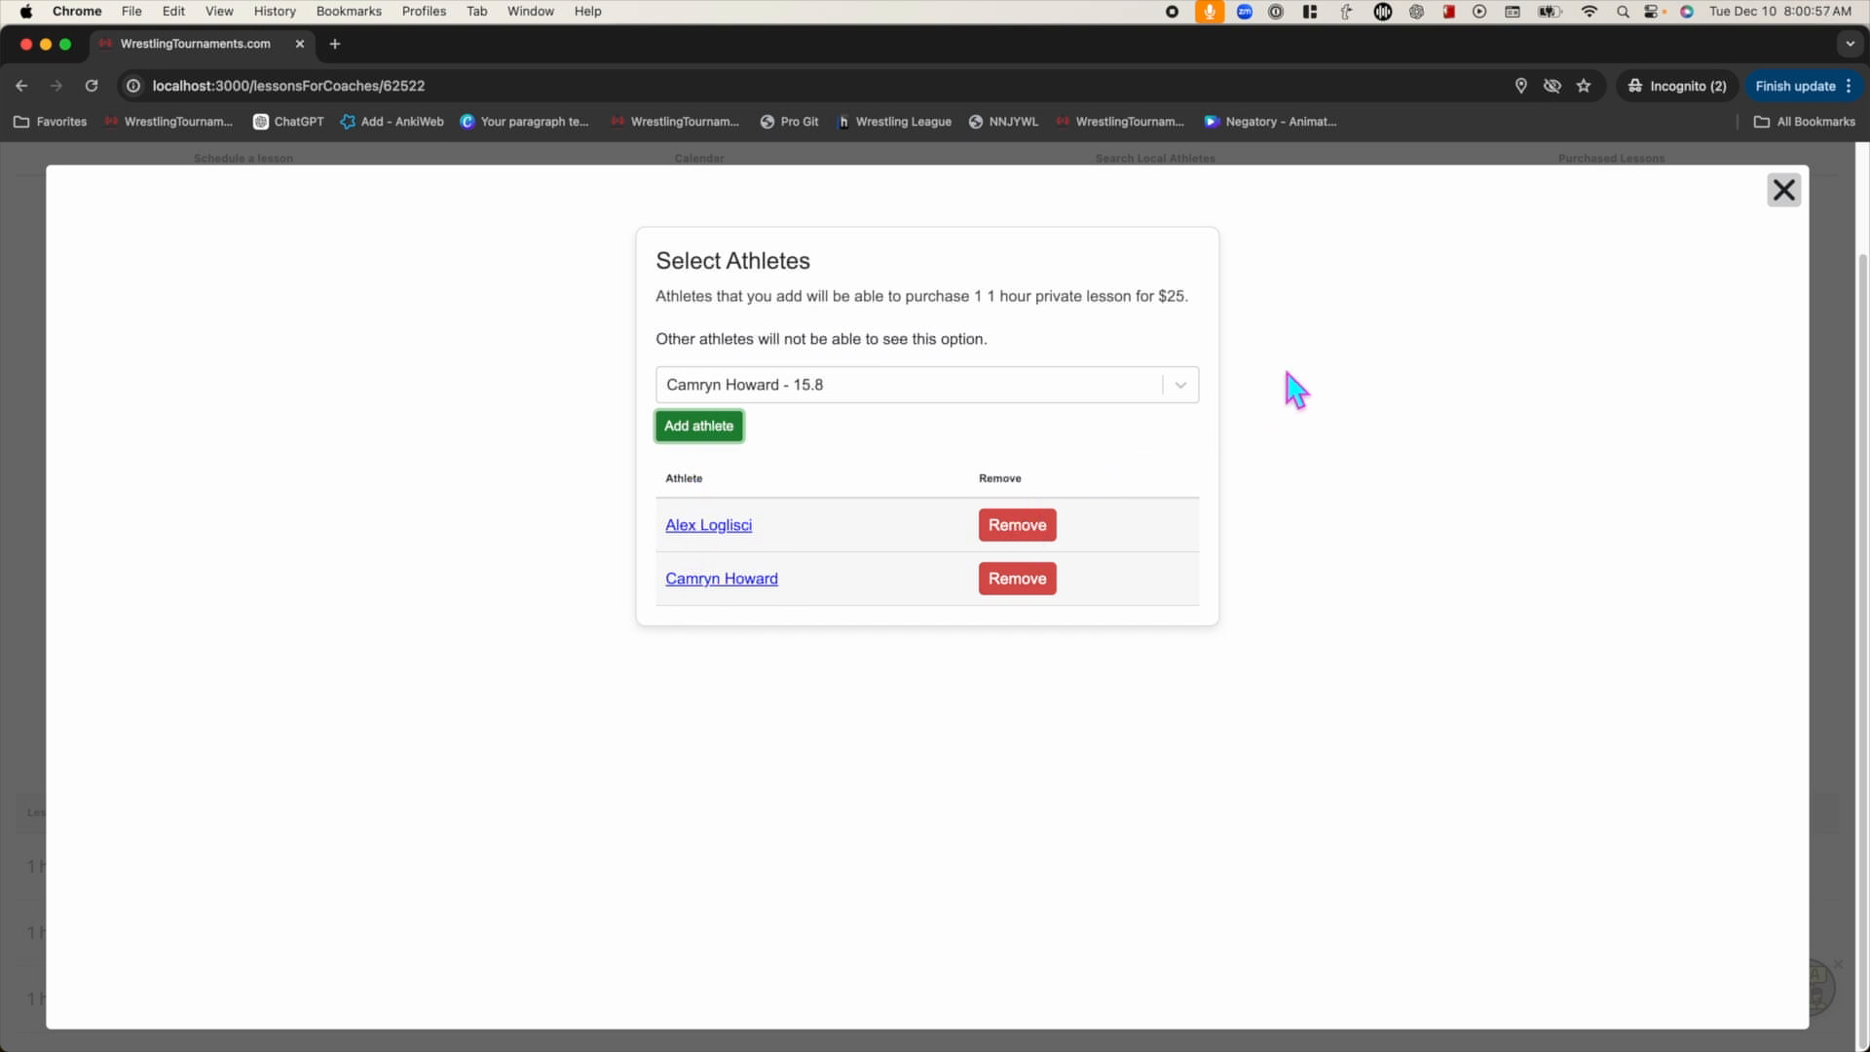
# Close the Select Athletes window and scroll through the Lesson Pricing package list
pyautogui.click(1783, 191)
pyautogui.scroll(3, 535, 543)
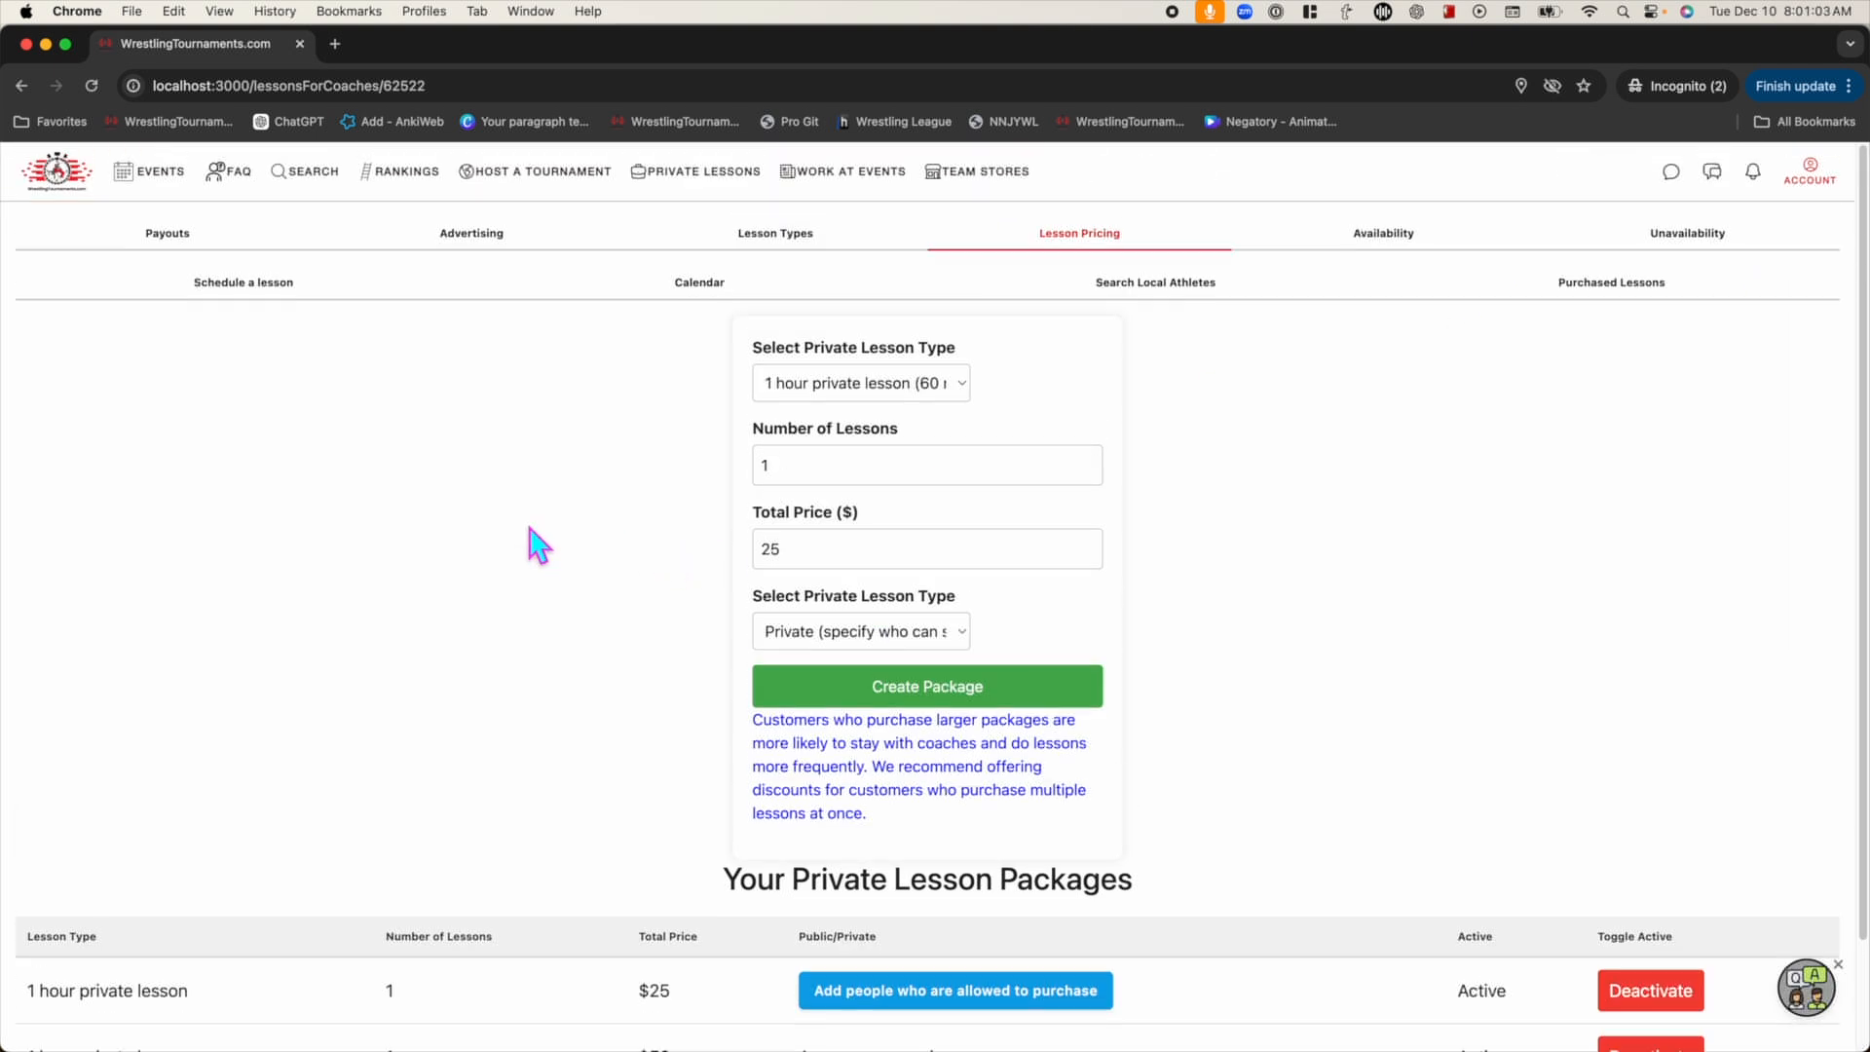
pyautogui.scroll(-3, 536, 544)
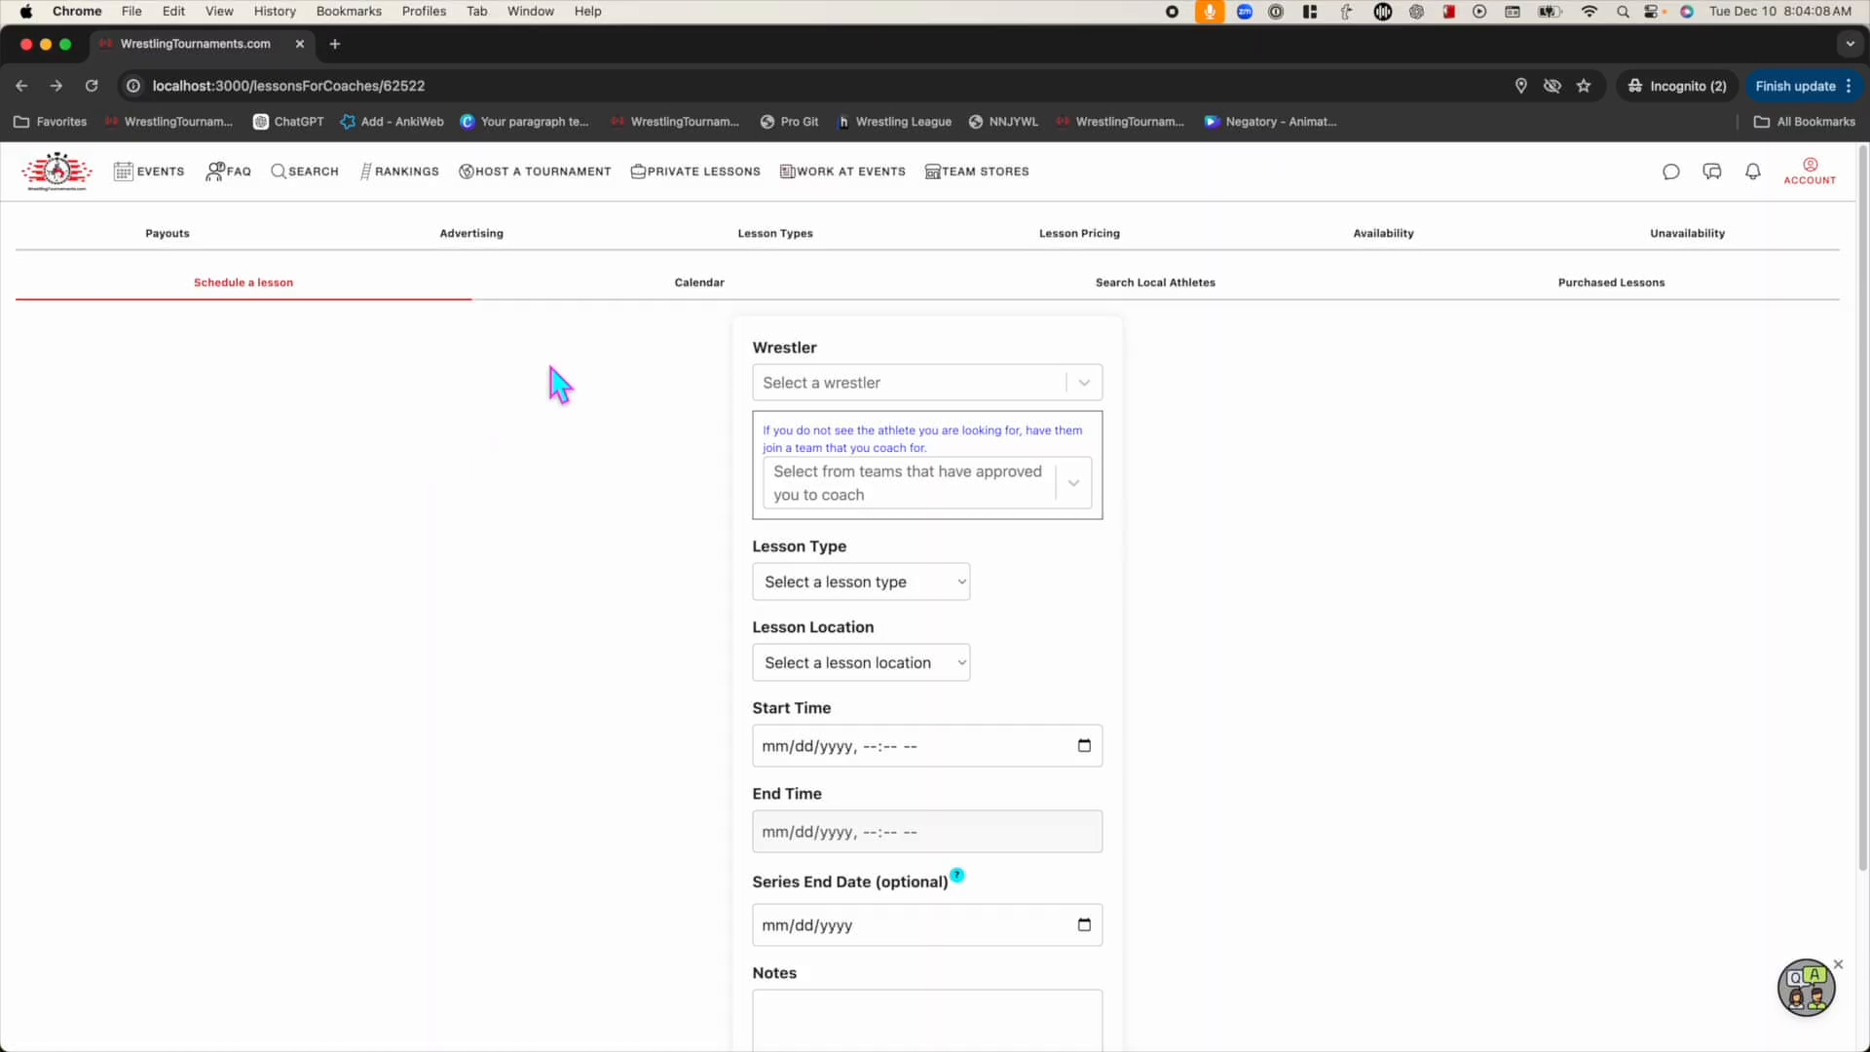
# On the Availability tab, pick Monday with a 6:00 start hour
pyautogui.click(1395, 239)
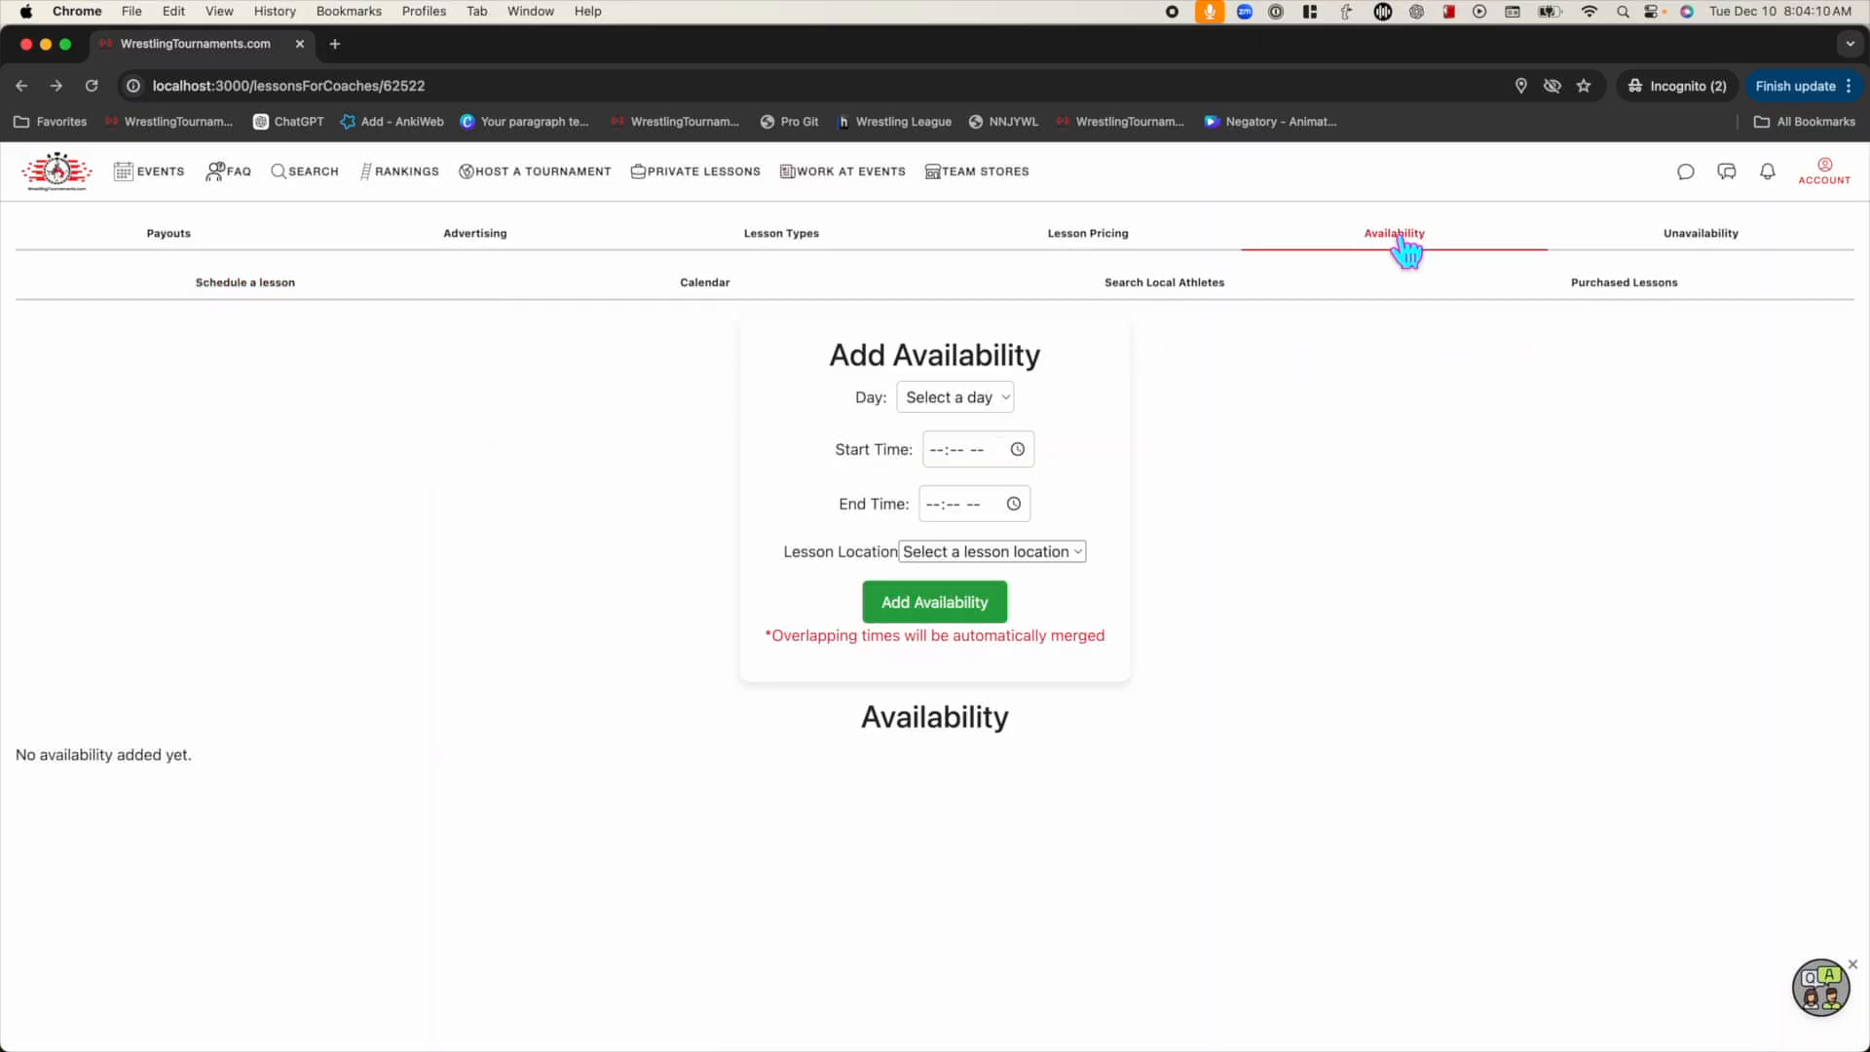
pyautogui.click(969, 399)
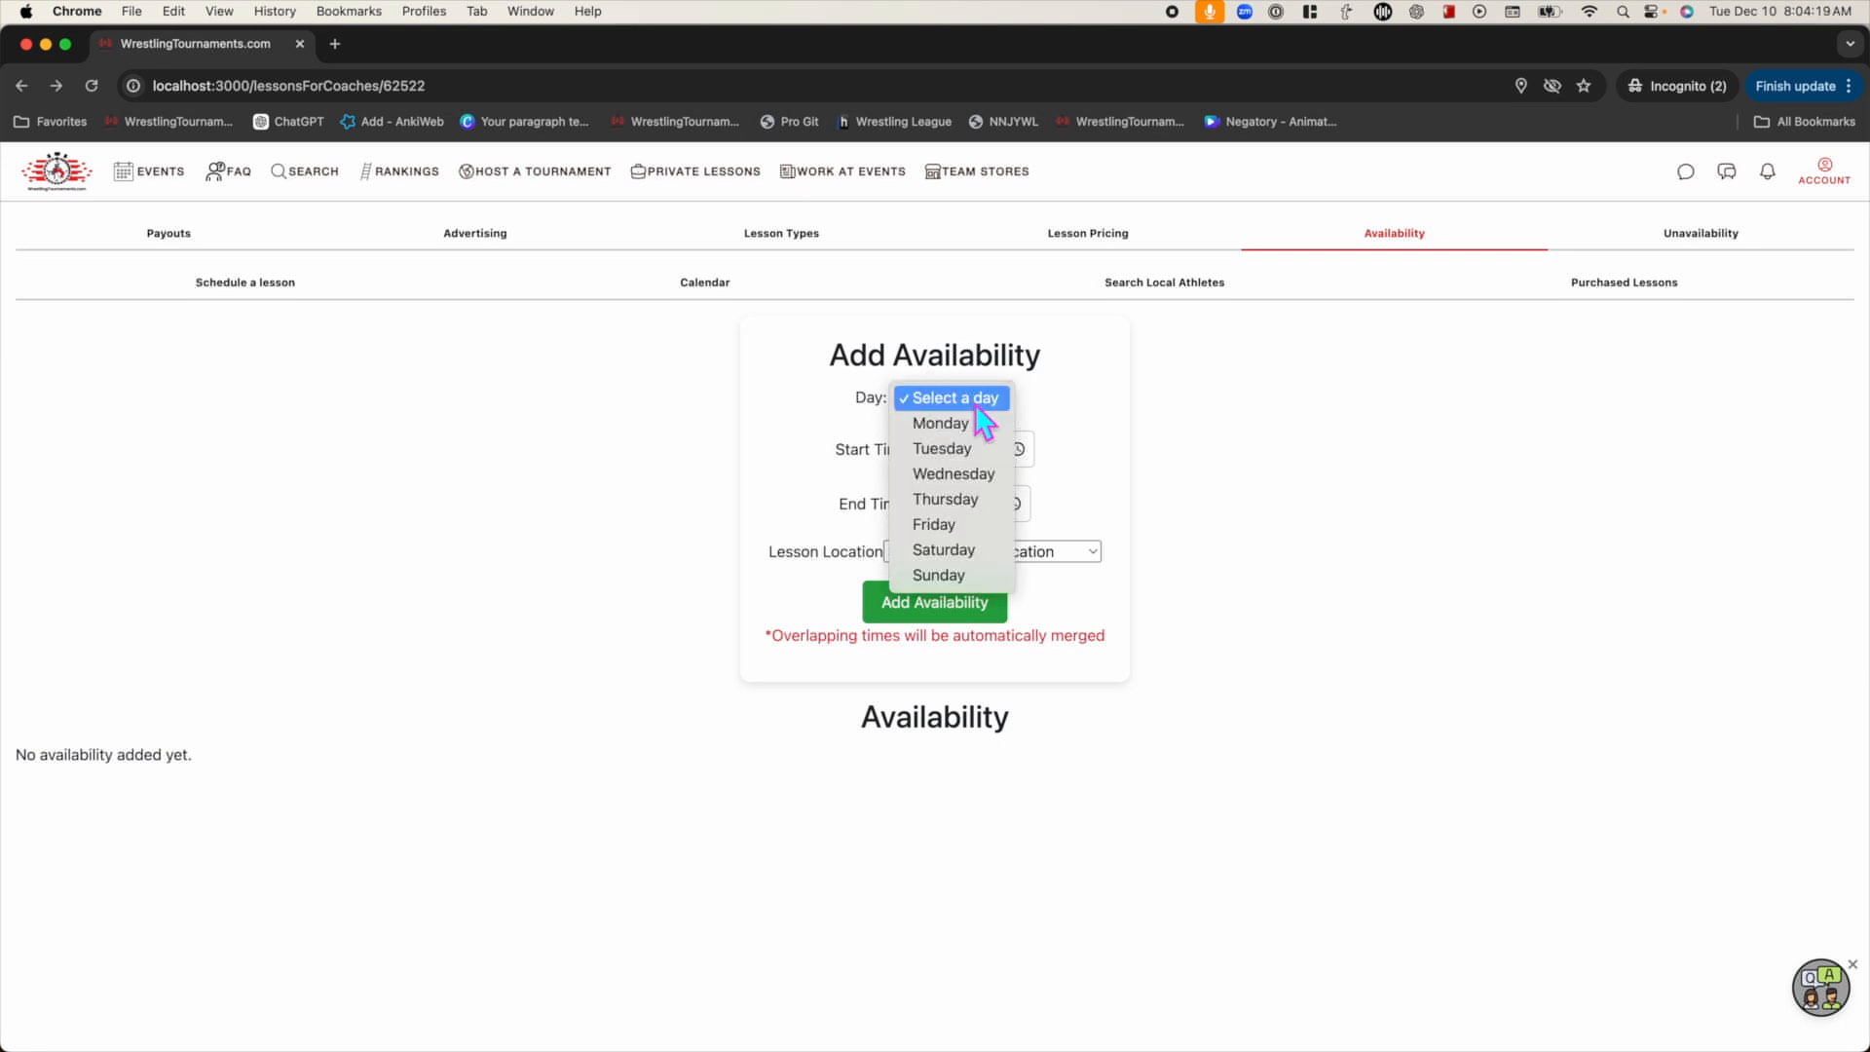
pyautogui.click(975, 424)
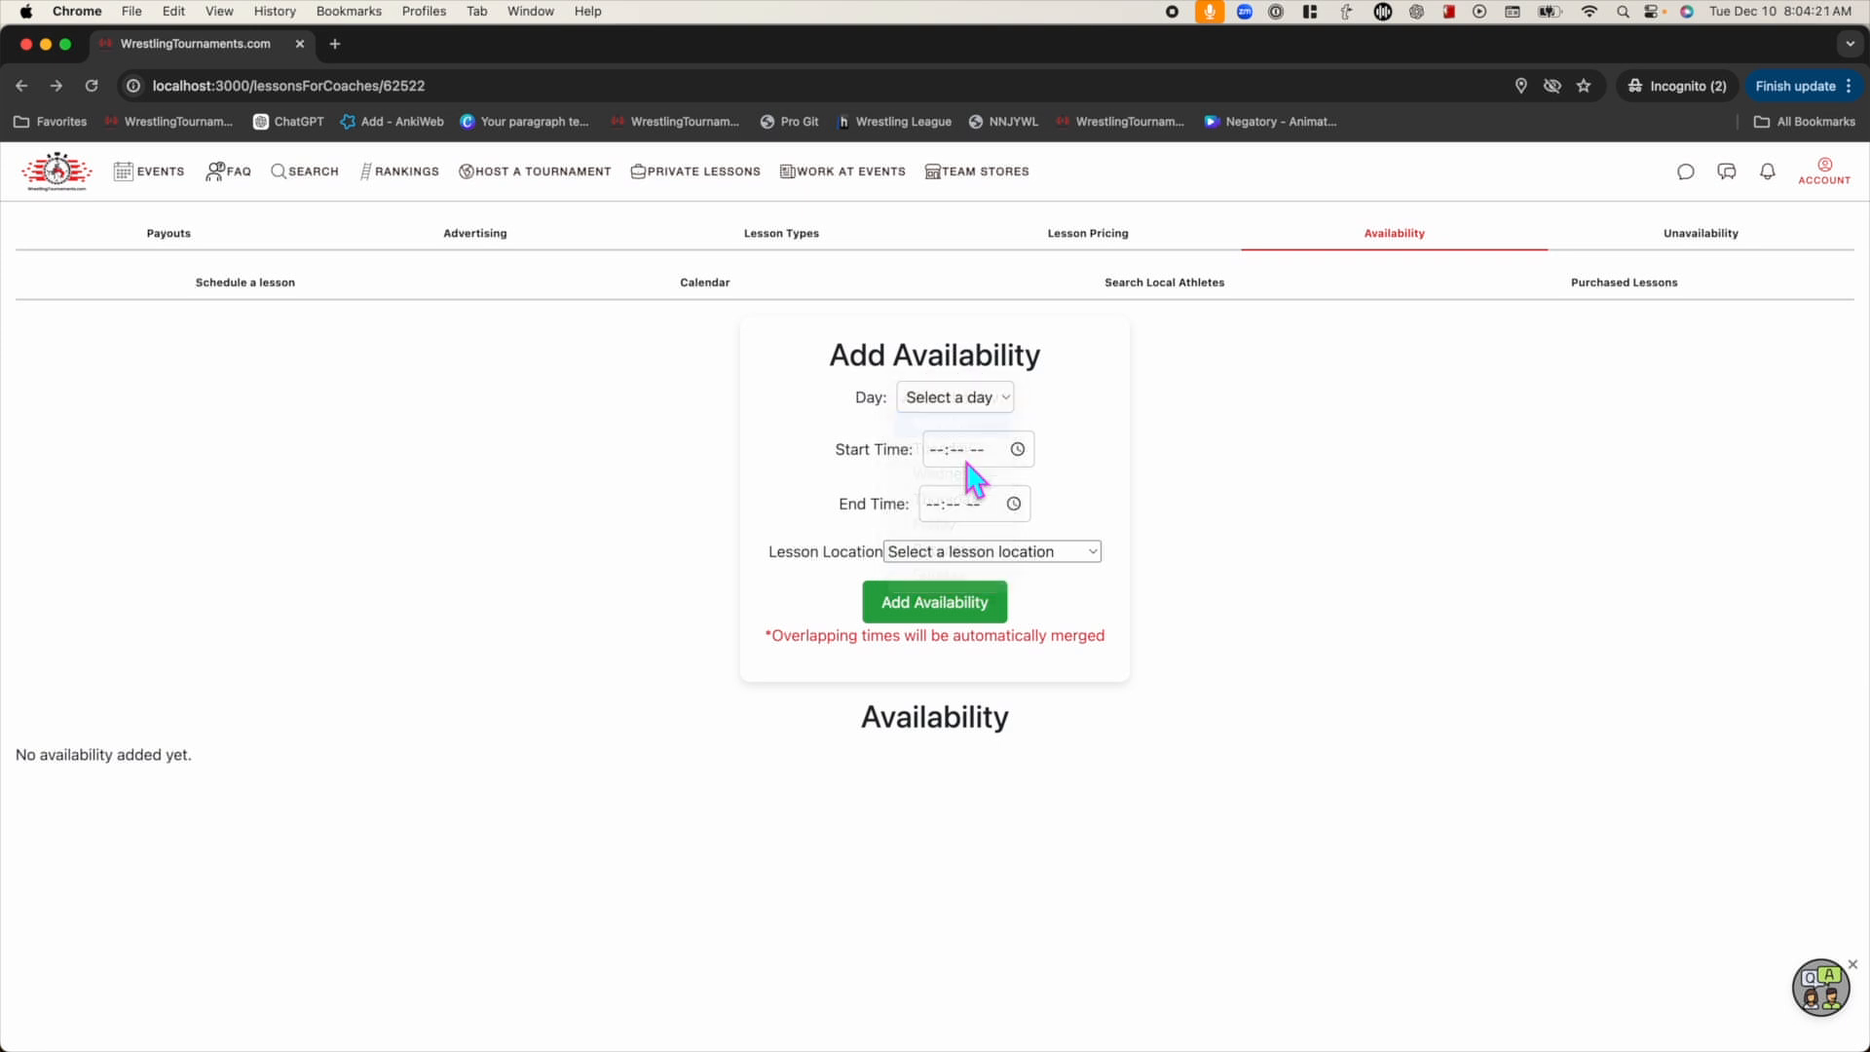
pyautogui.click(1018, 449)
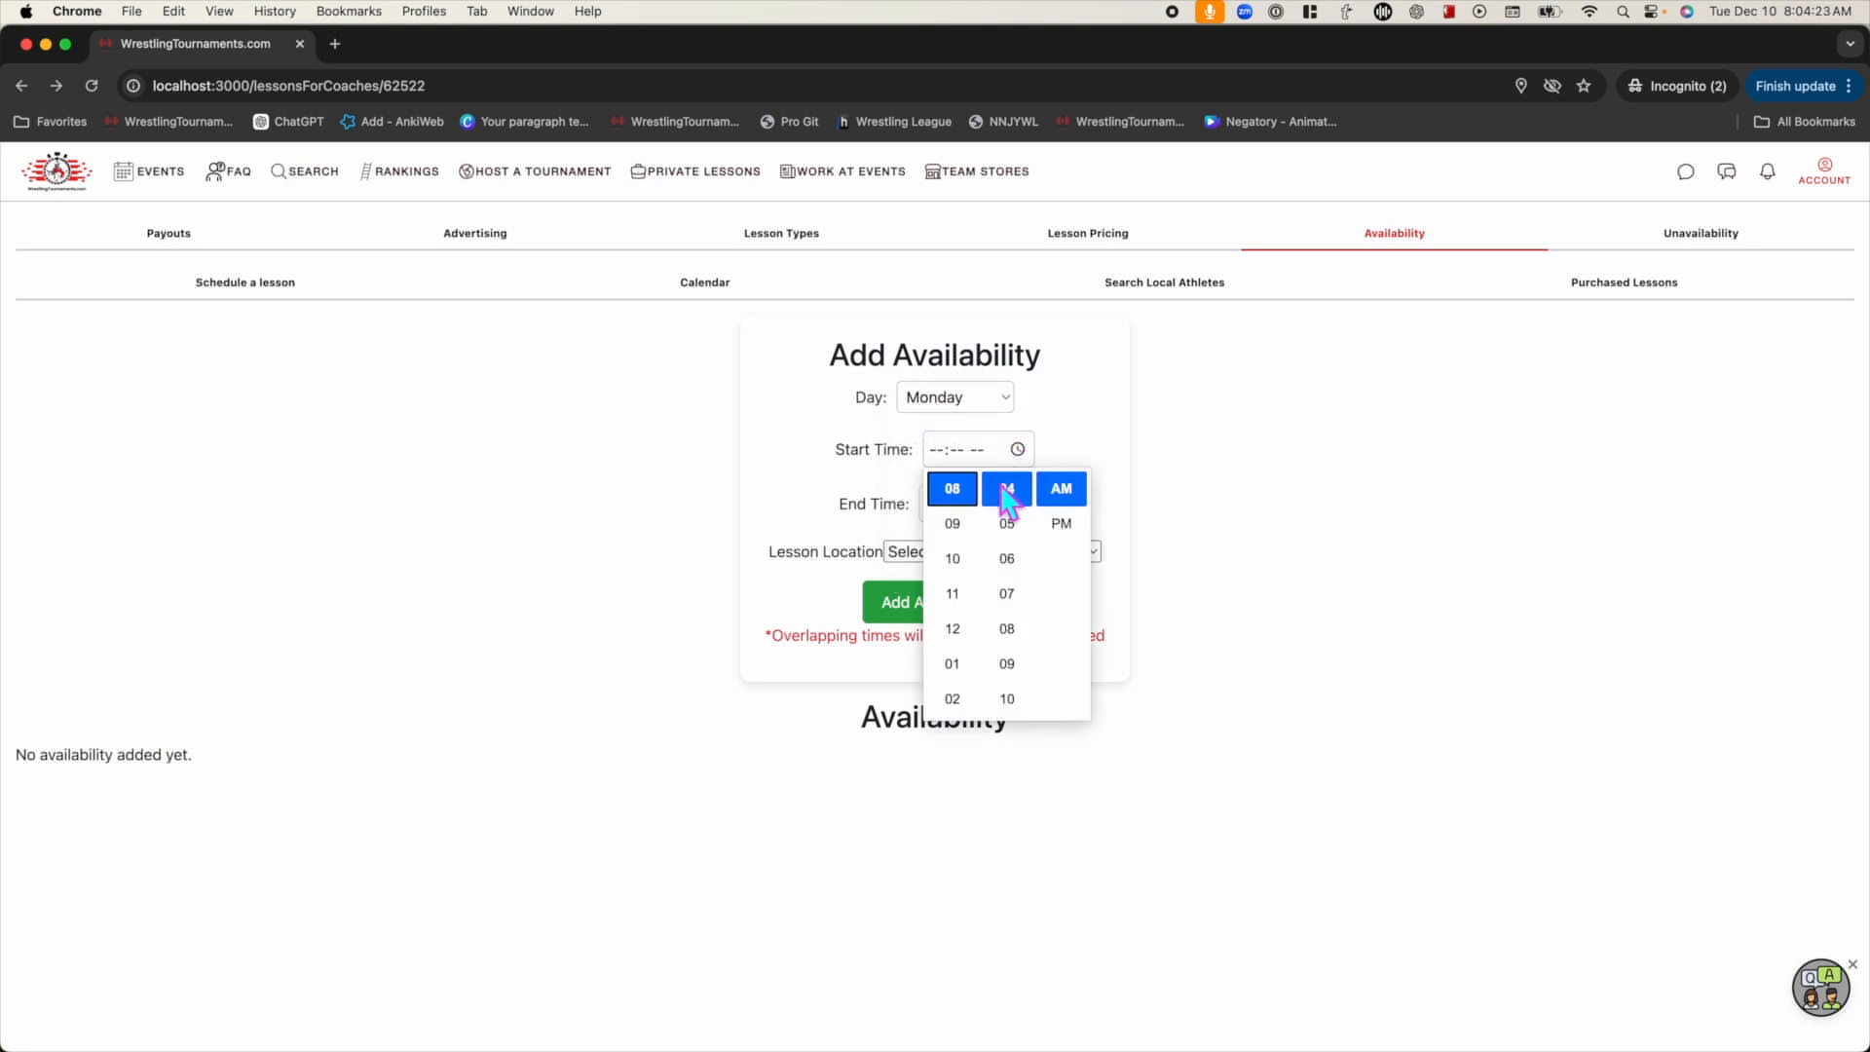
pyautogui.scroll(2, 956, 643)
pyautogui.scroll(1, 956, 643)
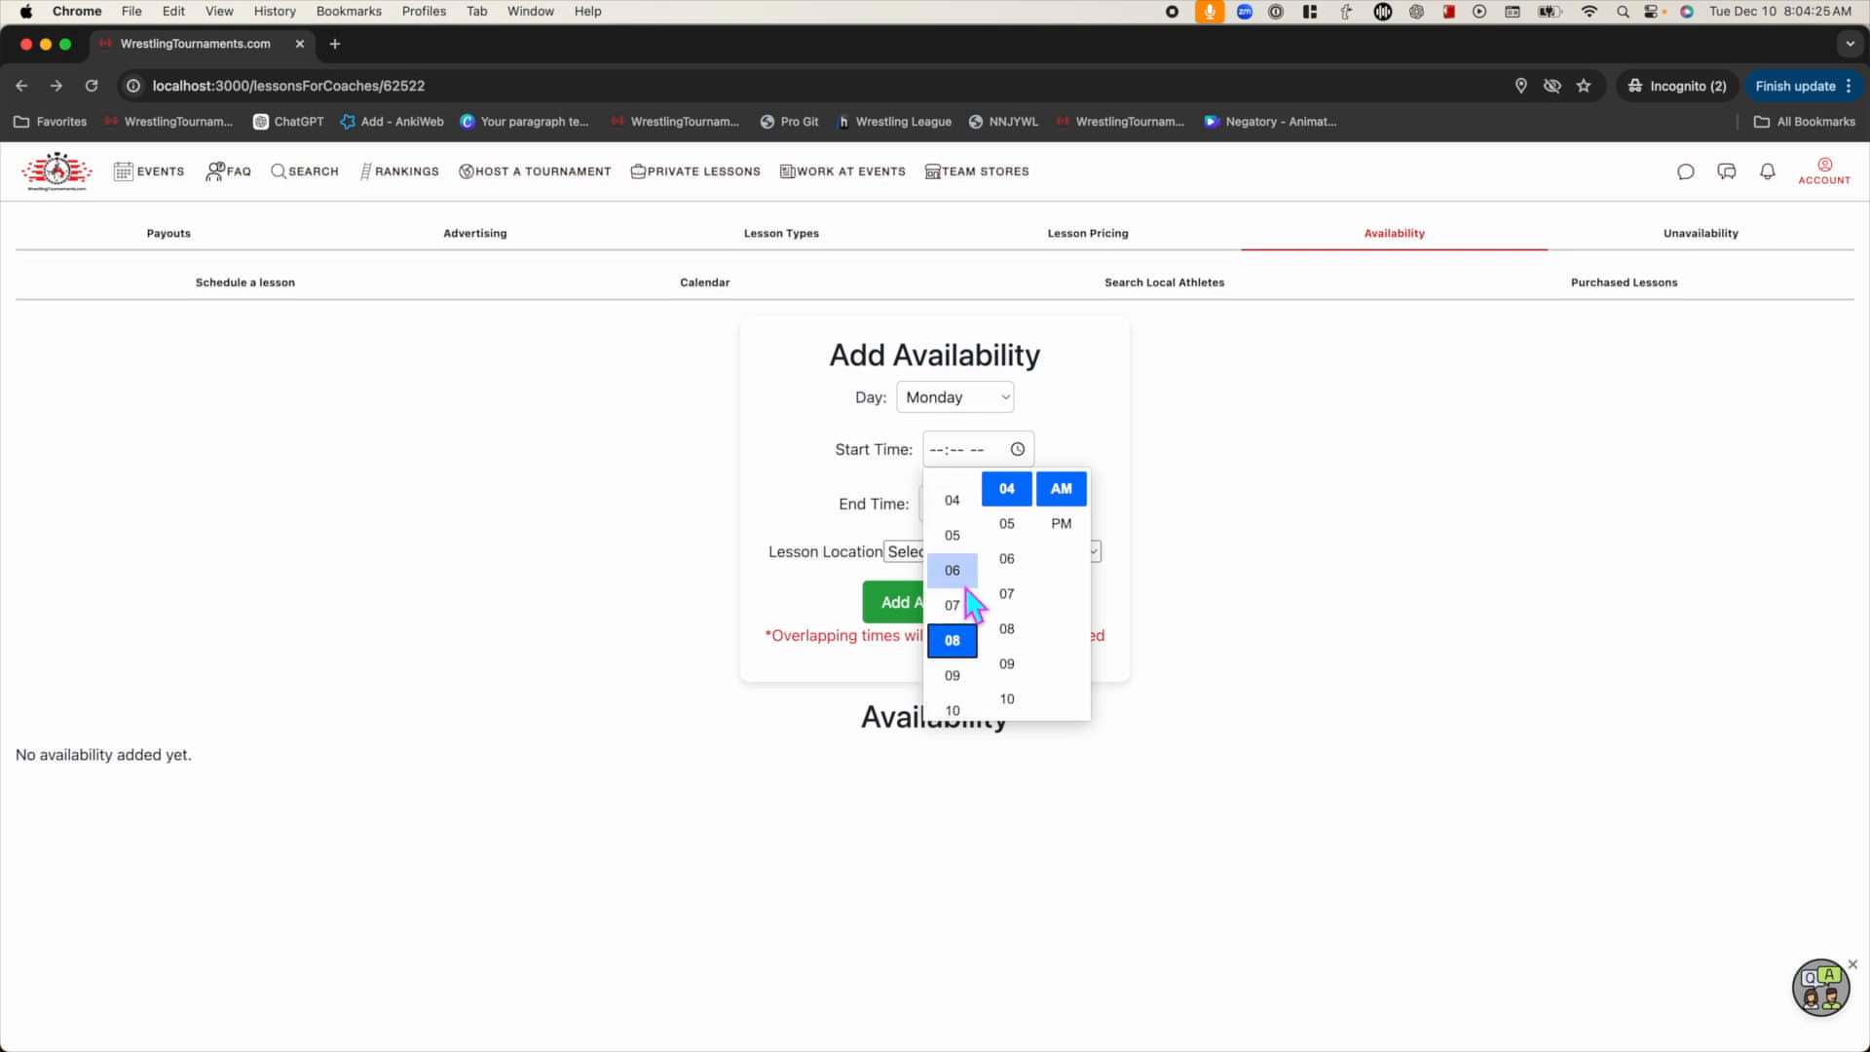
pyautogui.click(953, 593)
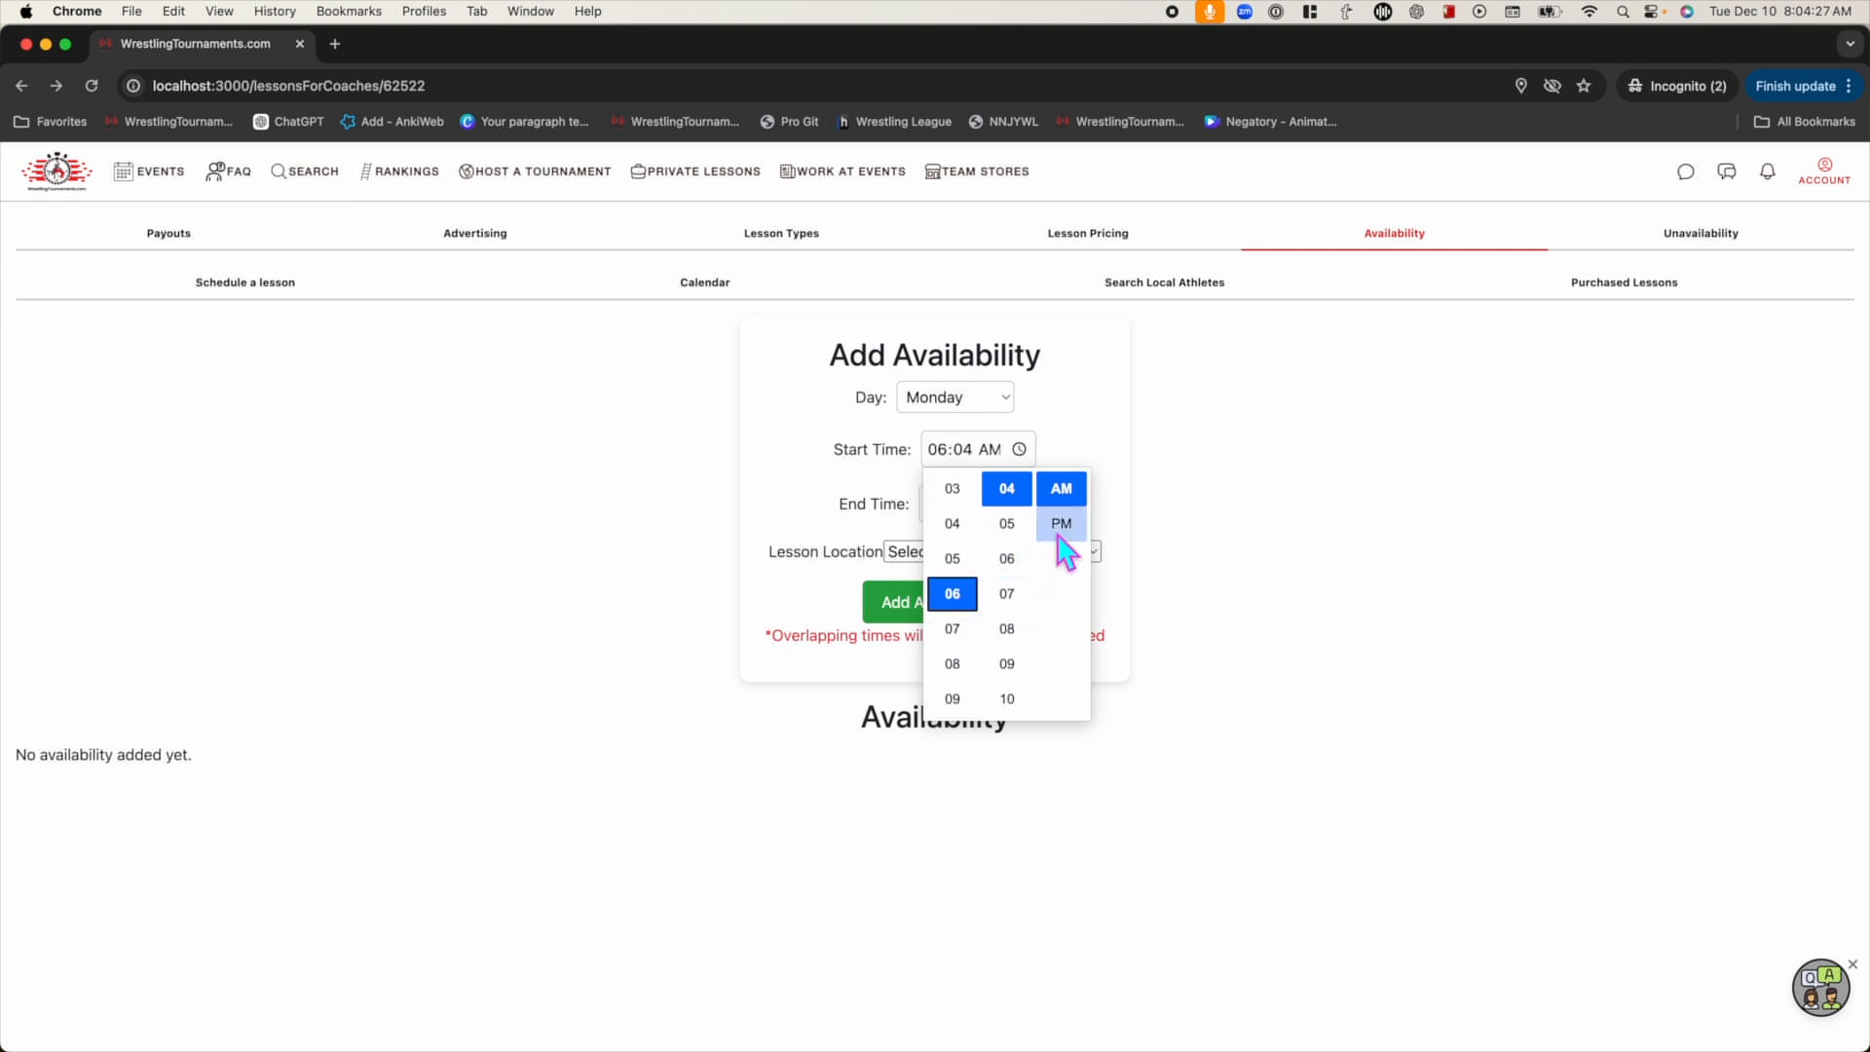
pyautogui.click(977, 457)
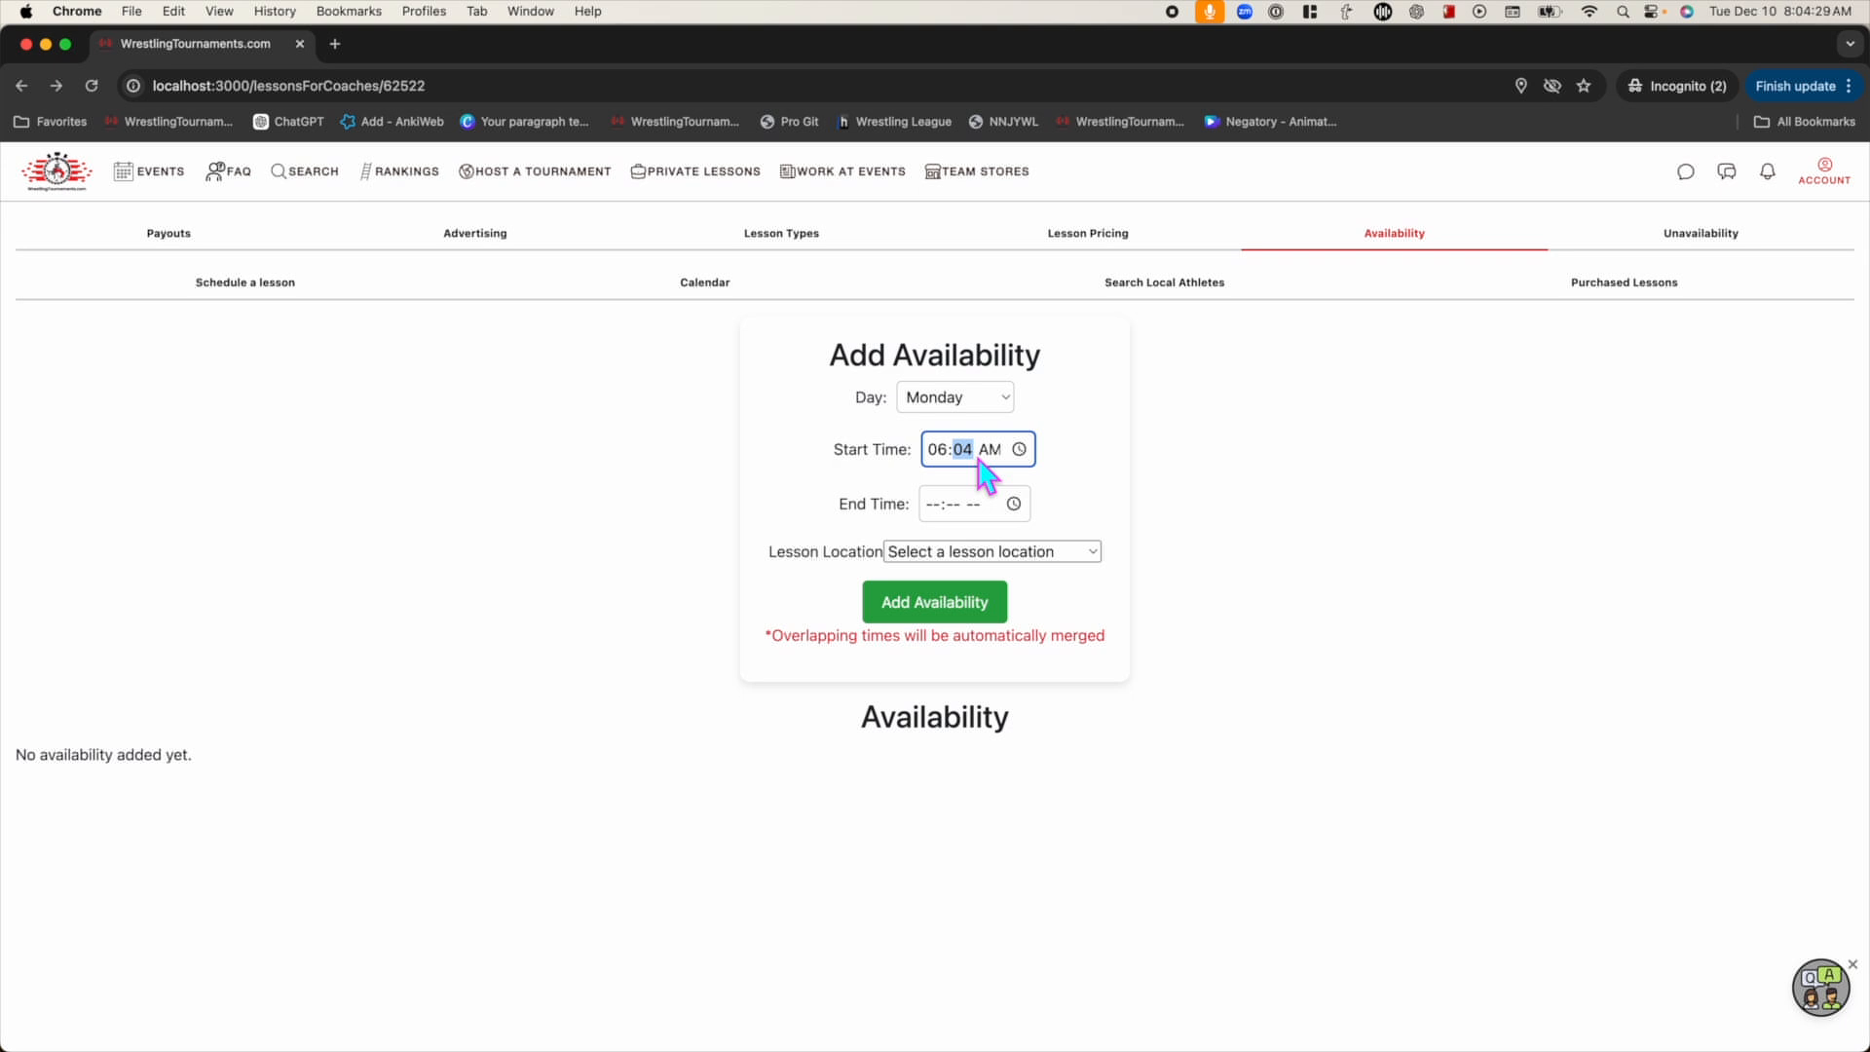
# Complete and save the Monday slot as 6:00–9:00 pm at Lions - Dynamic
pyautogui.press('Tab')
pyautogui.press('p')
pyautogui.press('Tab')
pyautogui.press('Tab')
pyautogui.write('900p')
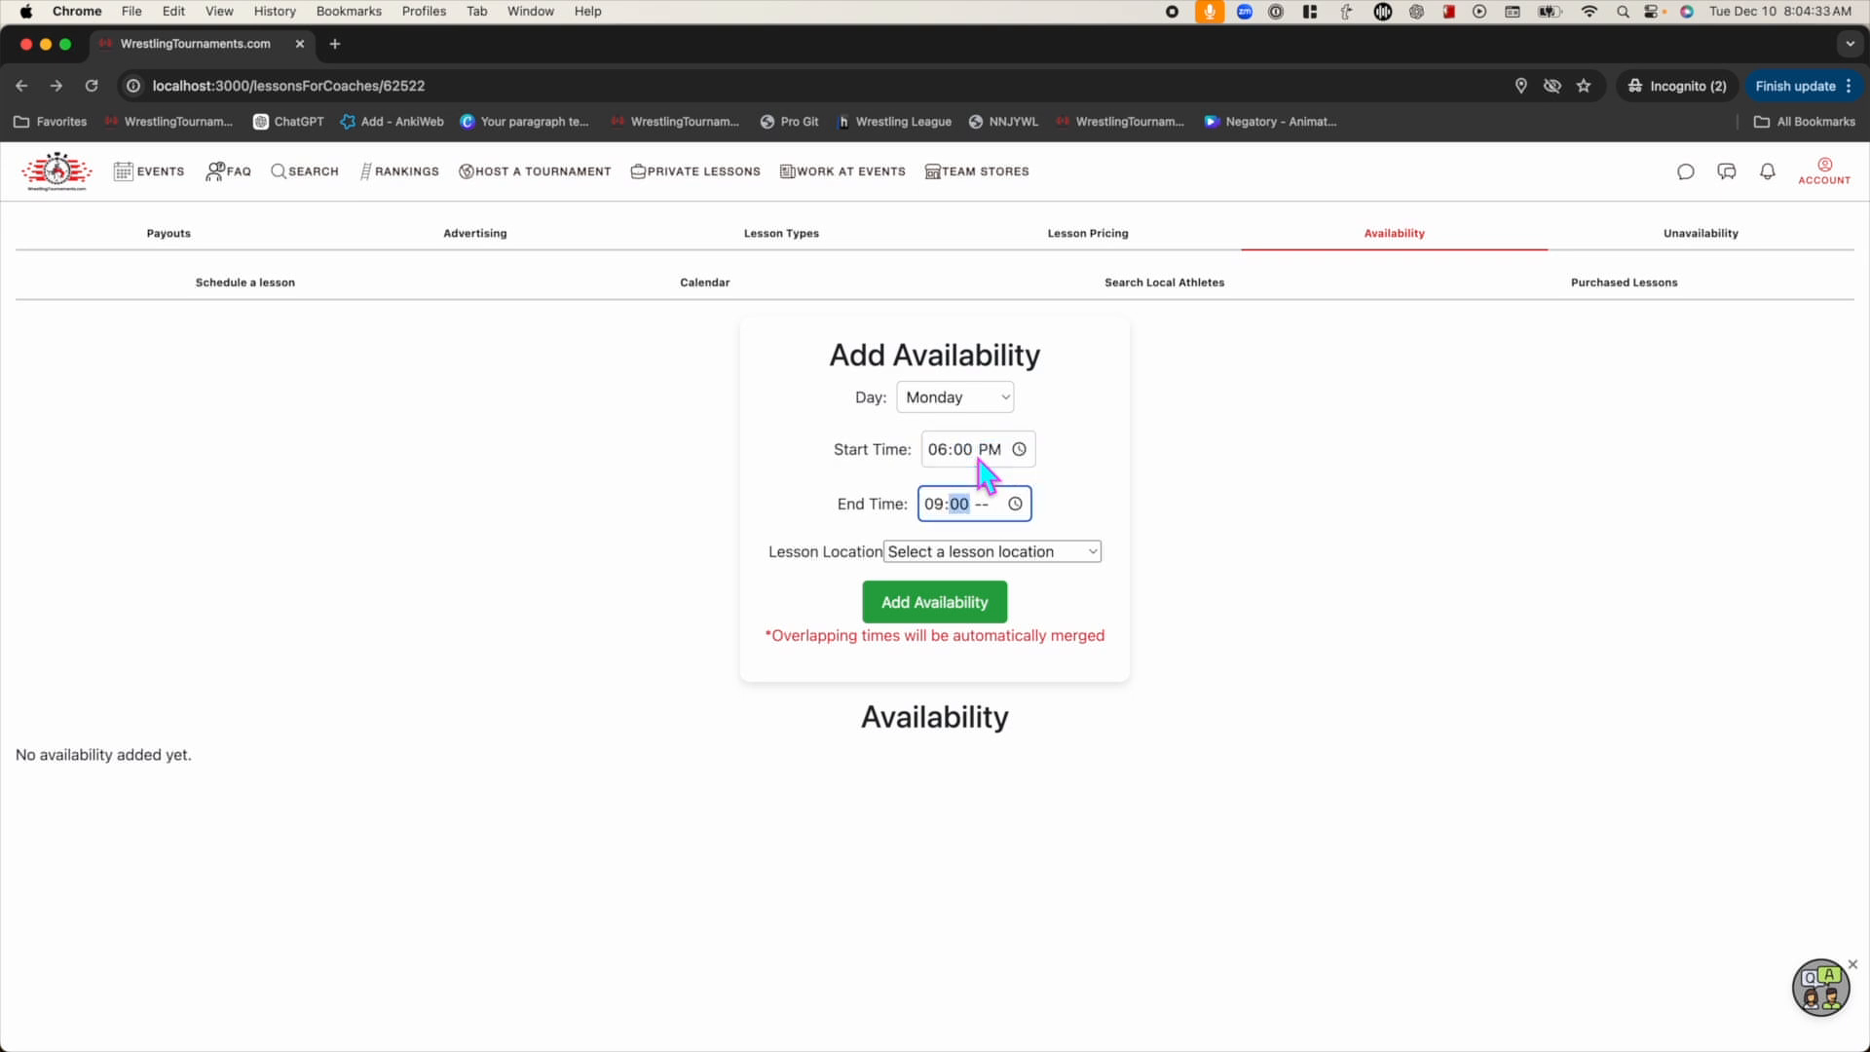
pyautogui.press('Tab')
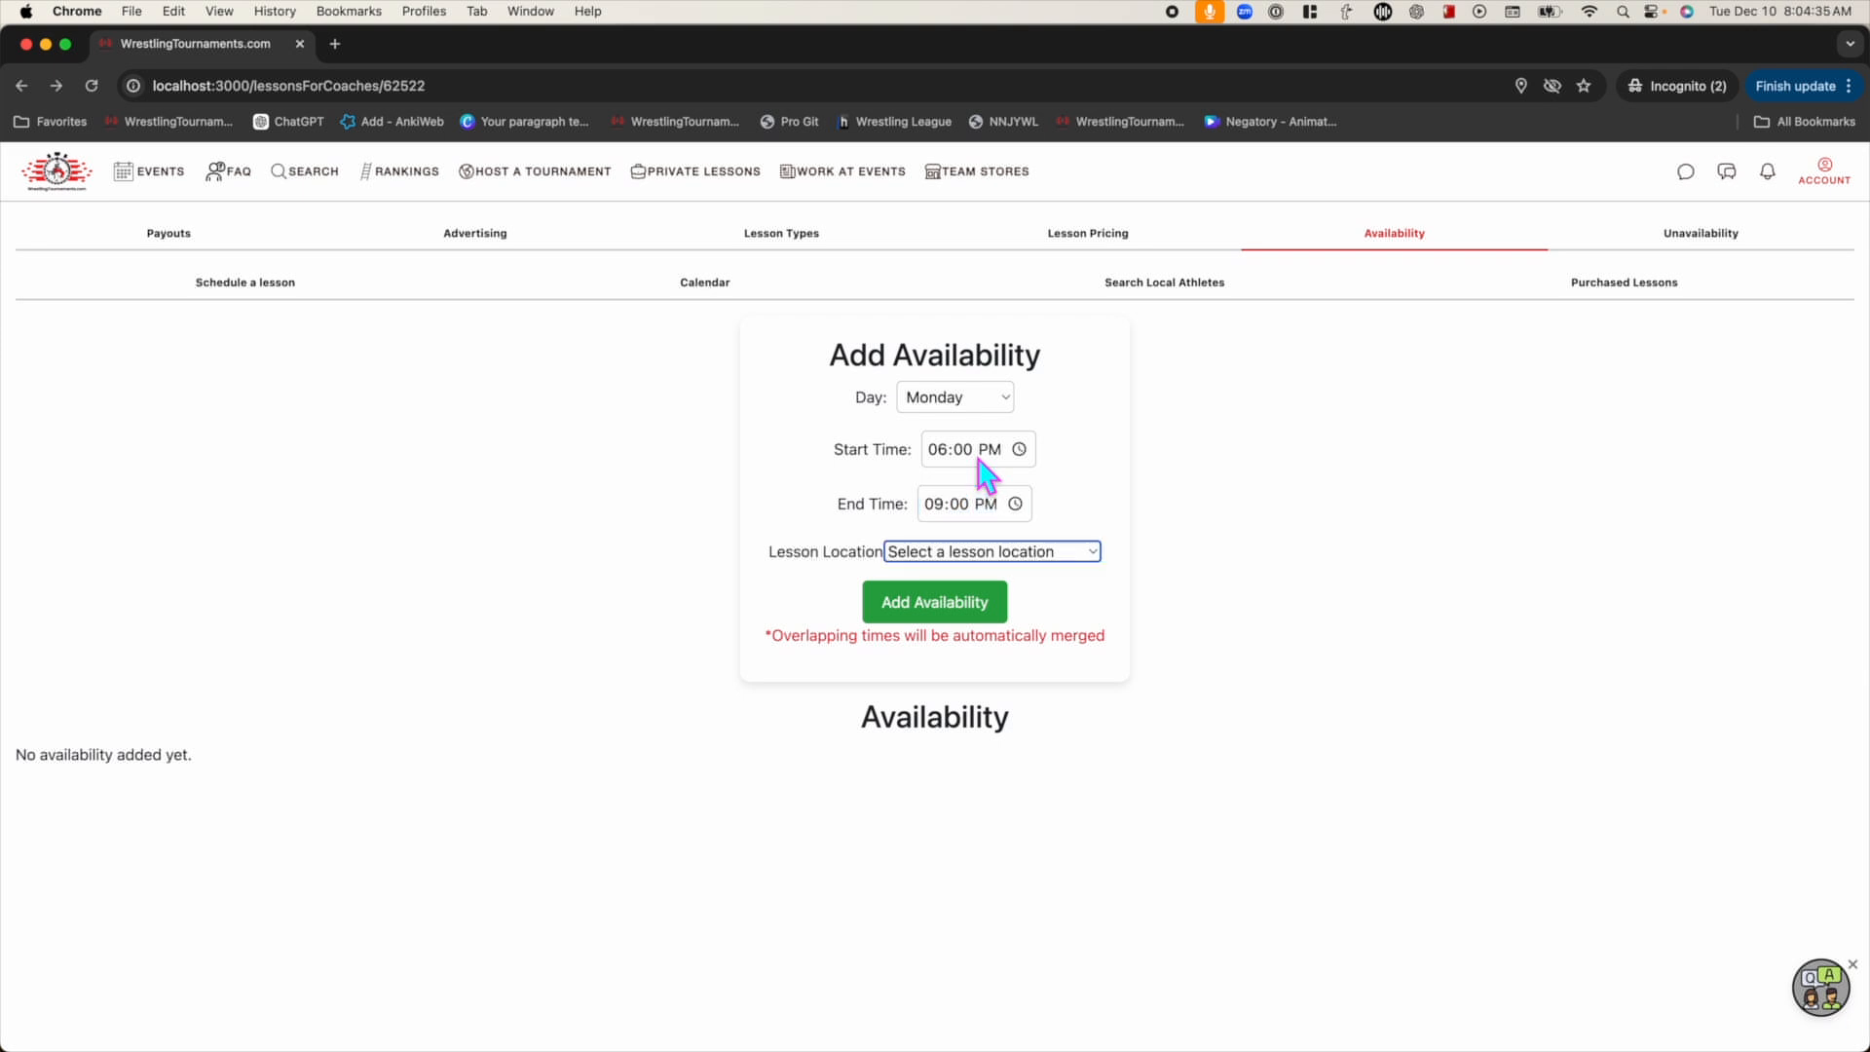
pyautogui.press('space')
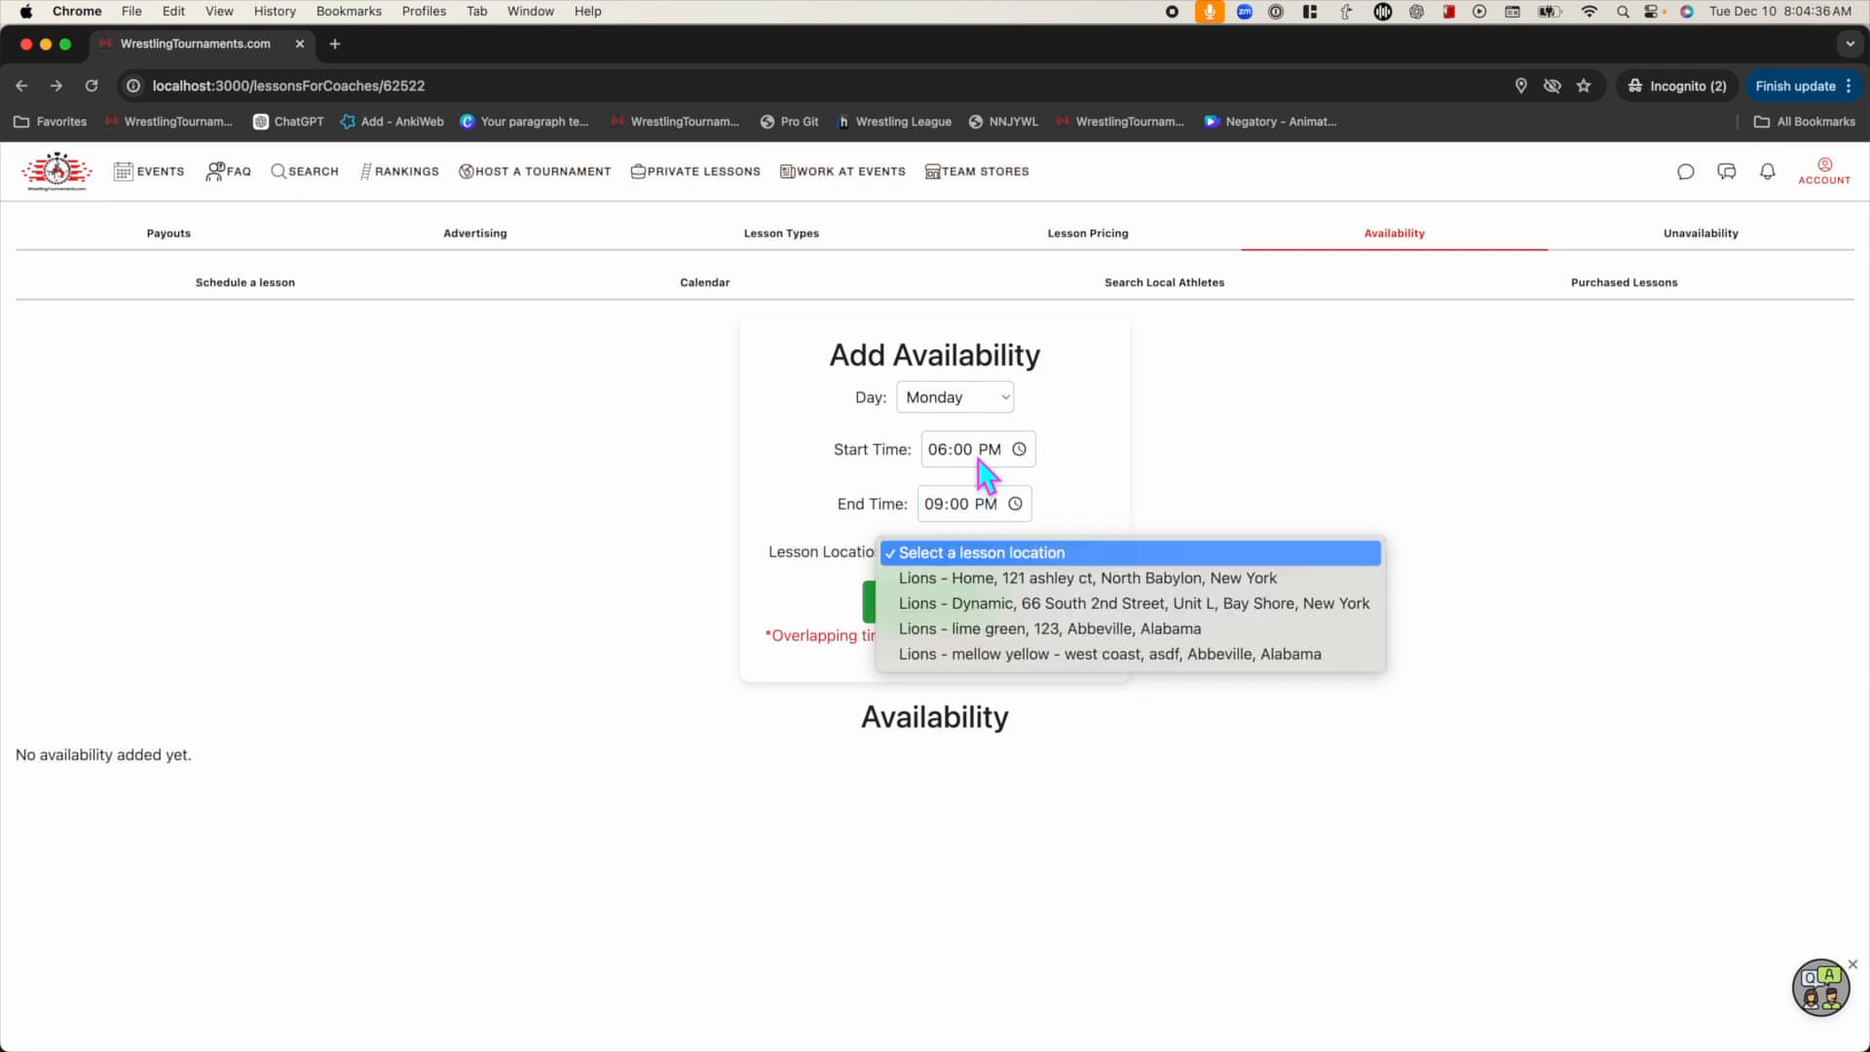
pyautogui.click(991, 612)
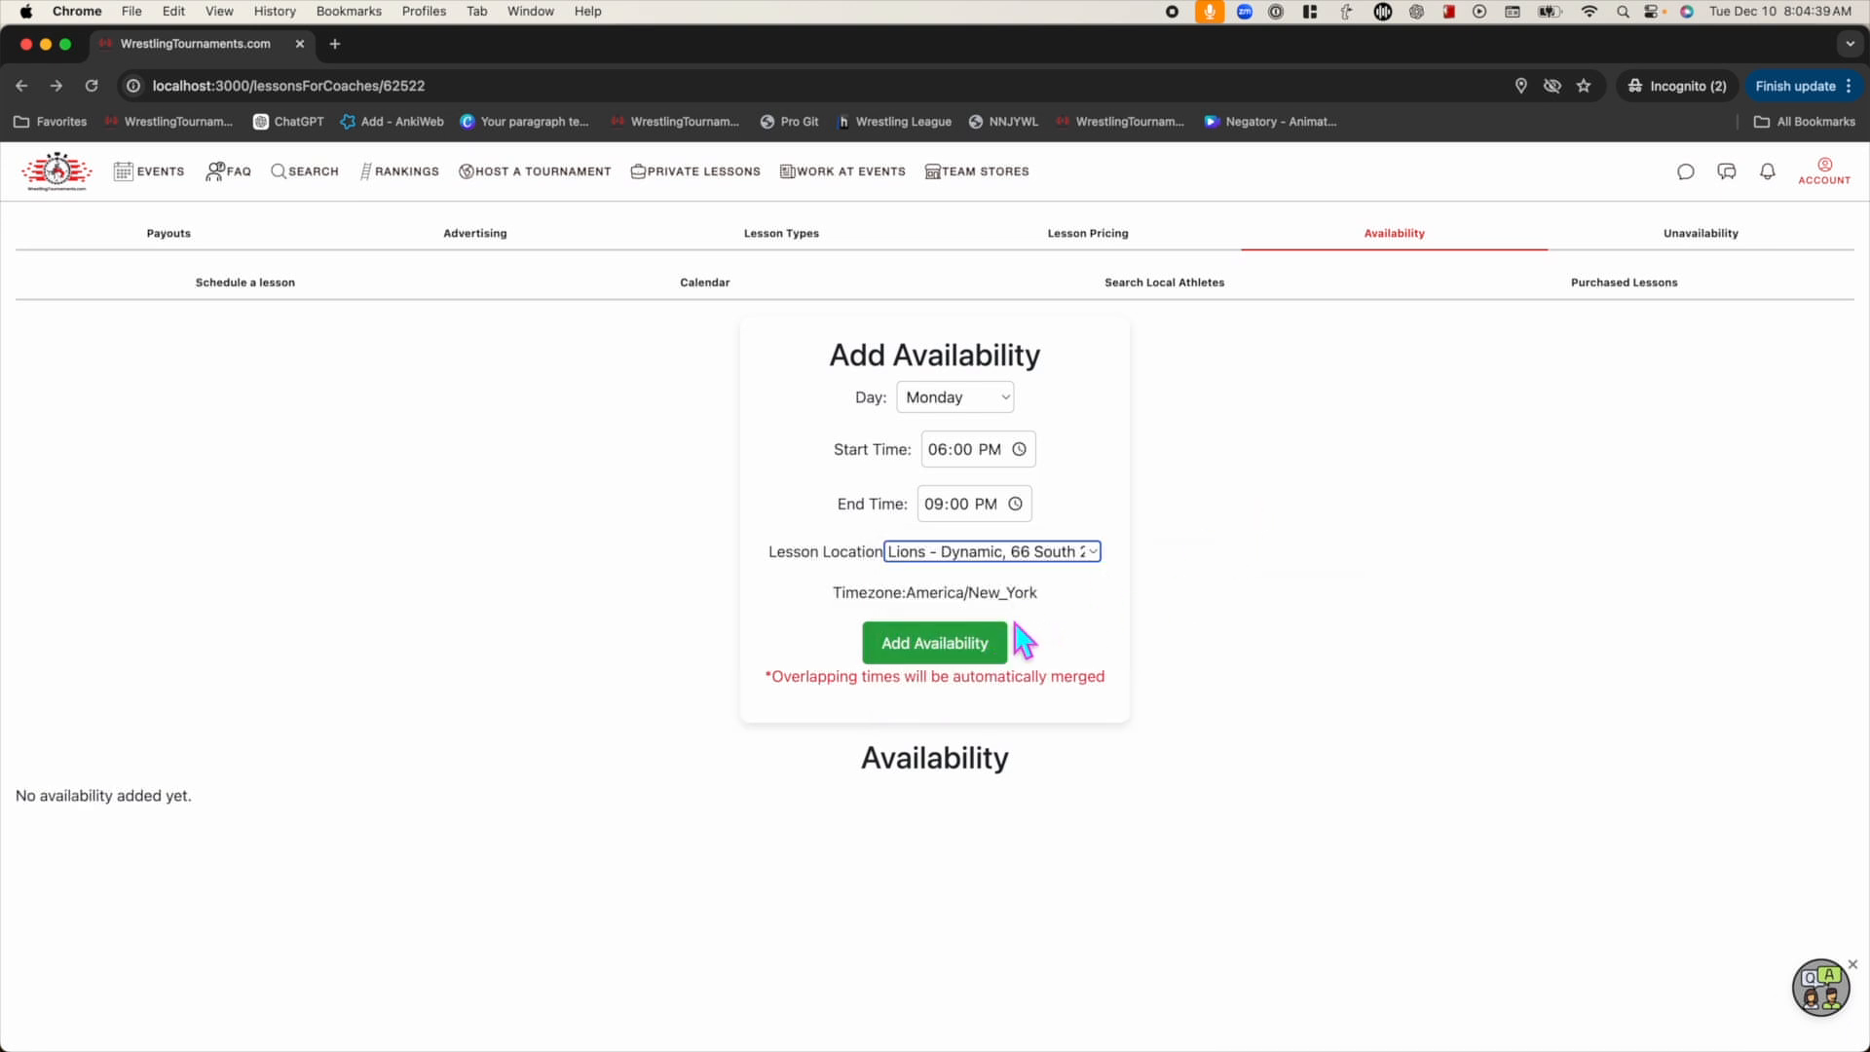
pyautogui.click(993, 647)
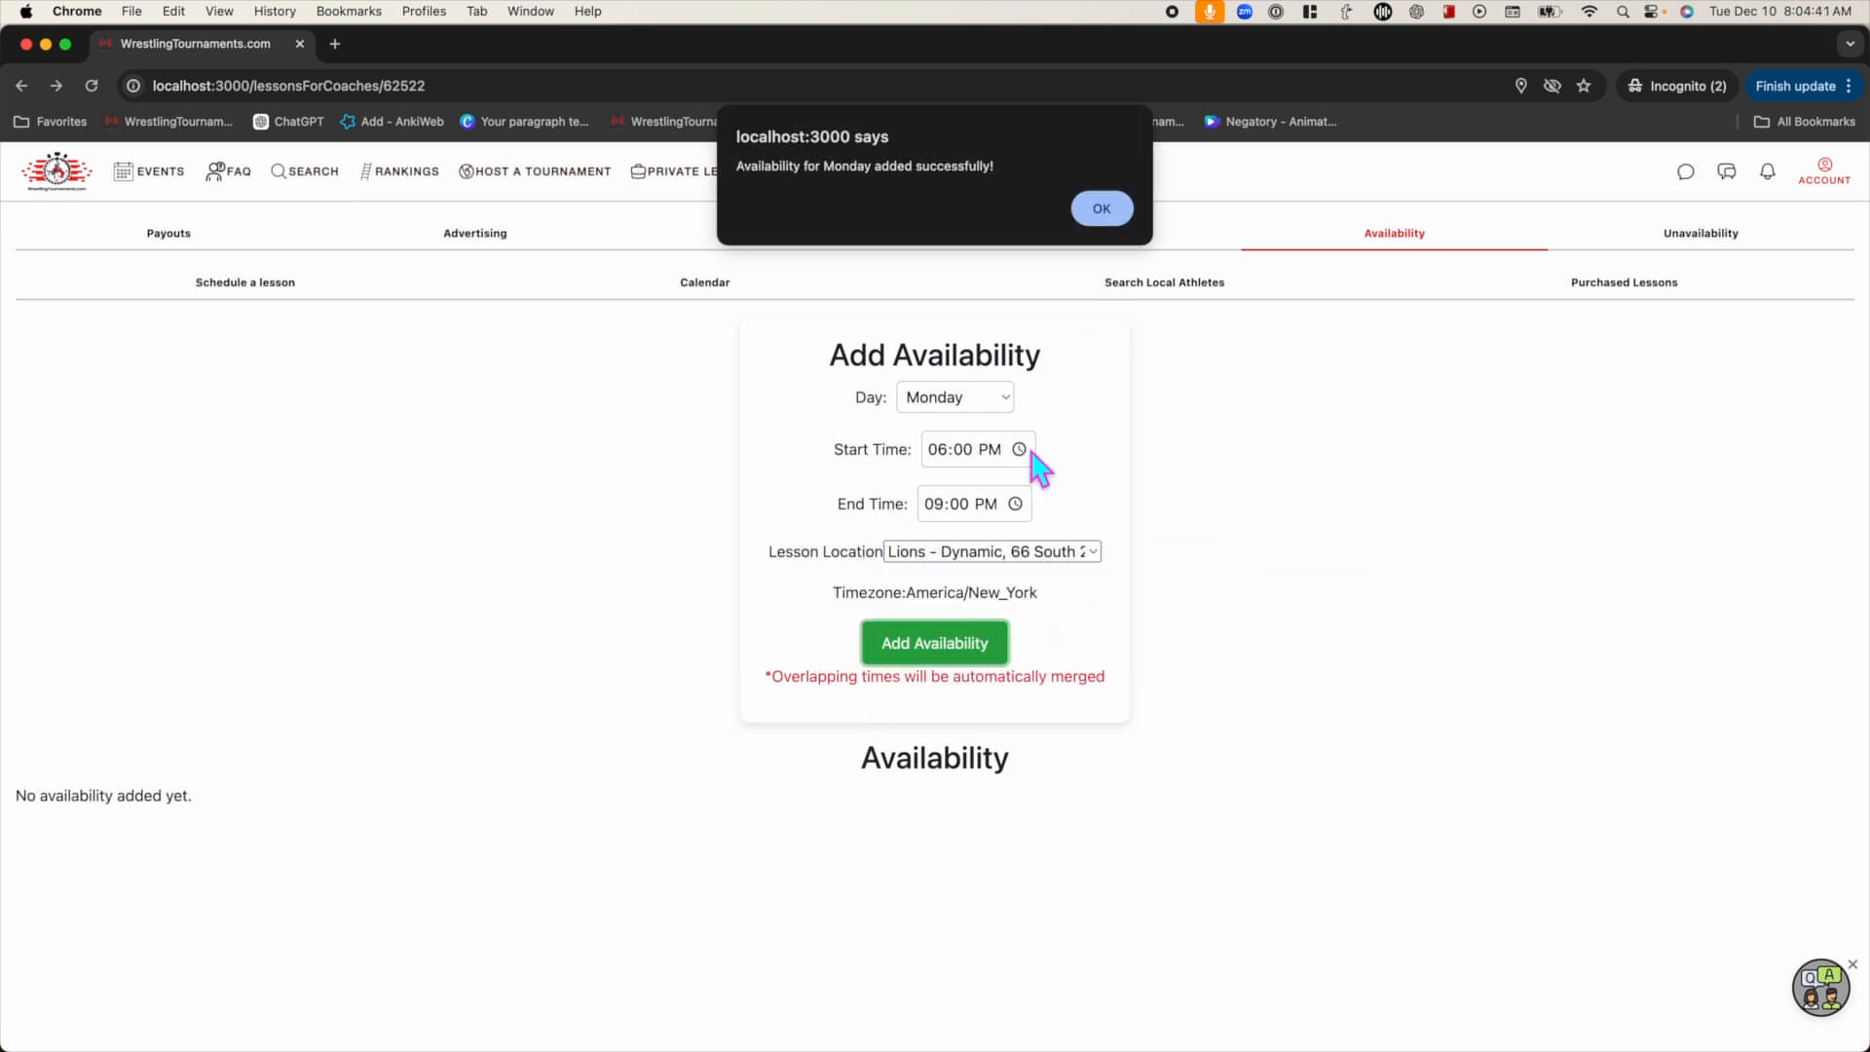
pyautogui.click(1098, 209)
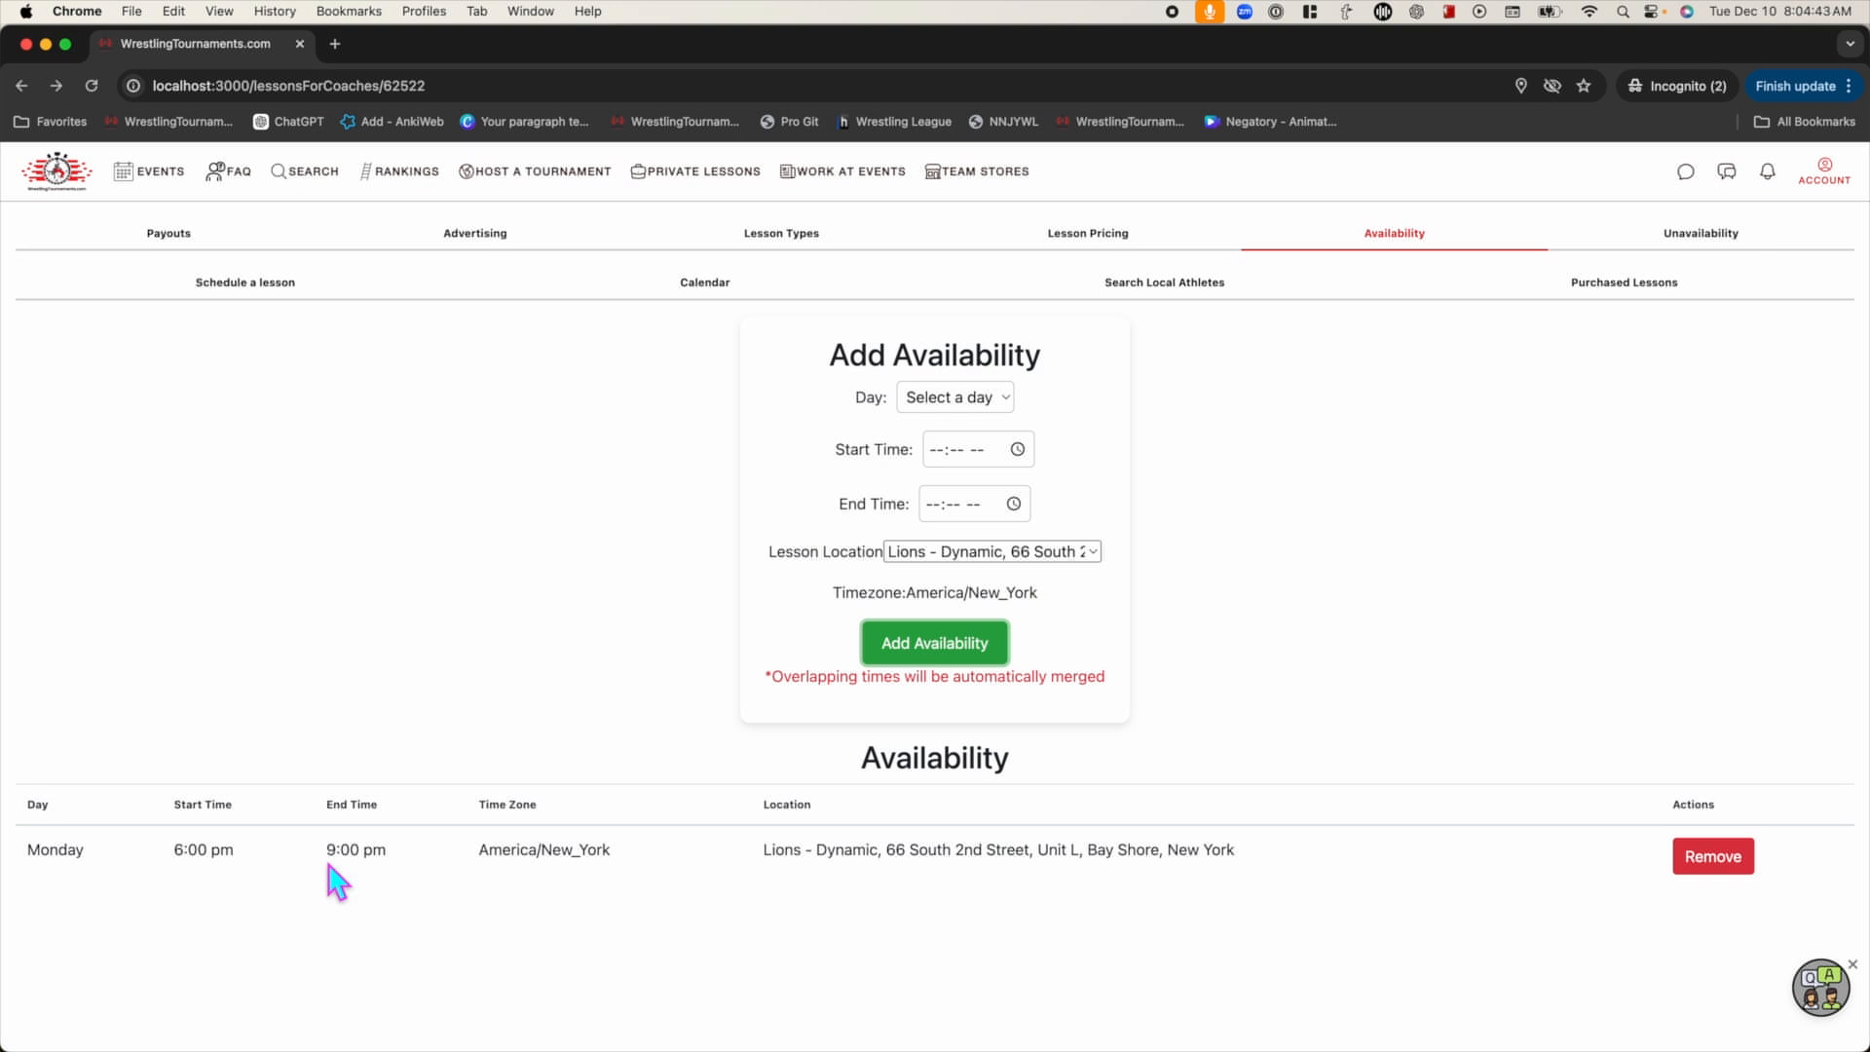
# Add a Wednesday 5:00–9:00 pm availability slot
pyautogui.click(949, 401)
pyautogui.click(964, 473)
pyautogui.click(949, 454)
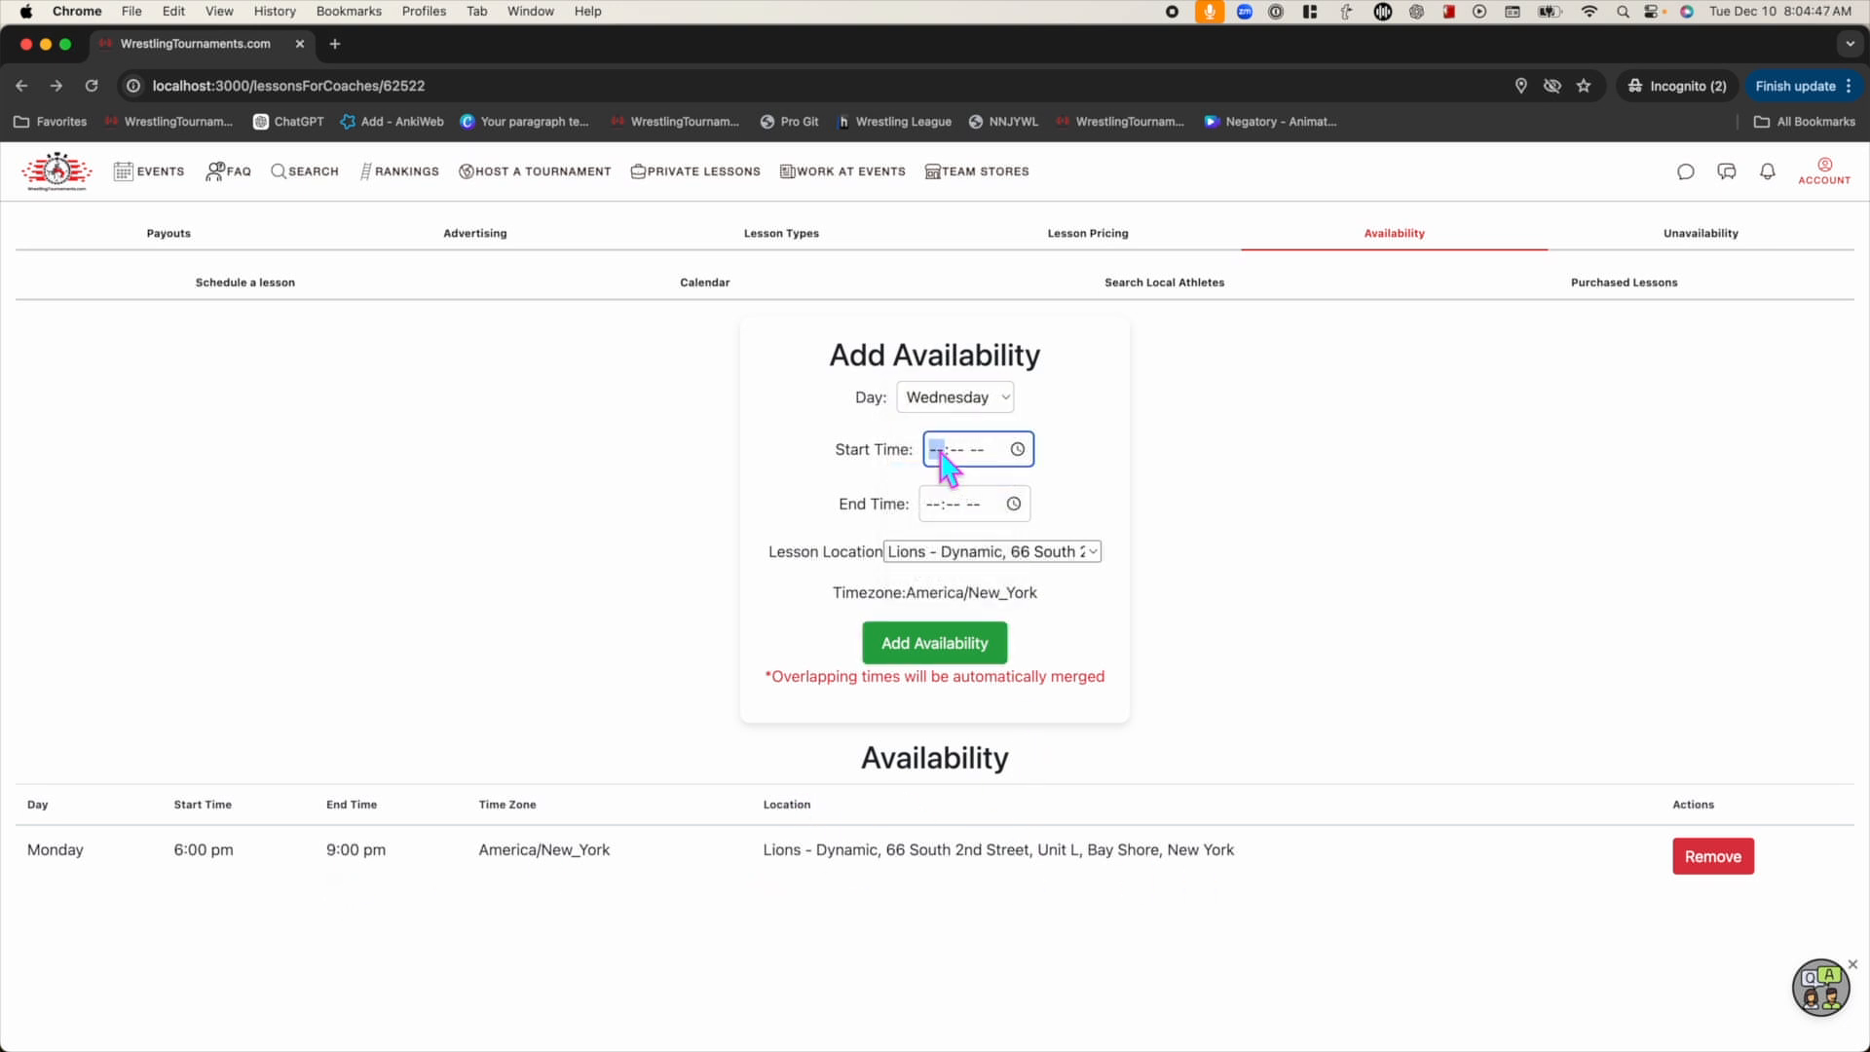
pyautogui.write('500p')
pyautogui.press('Tab')
pyautogui.press('Tab')
pyautogui.write('900p')
pyautogui.press('Tab')
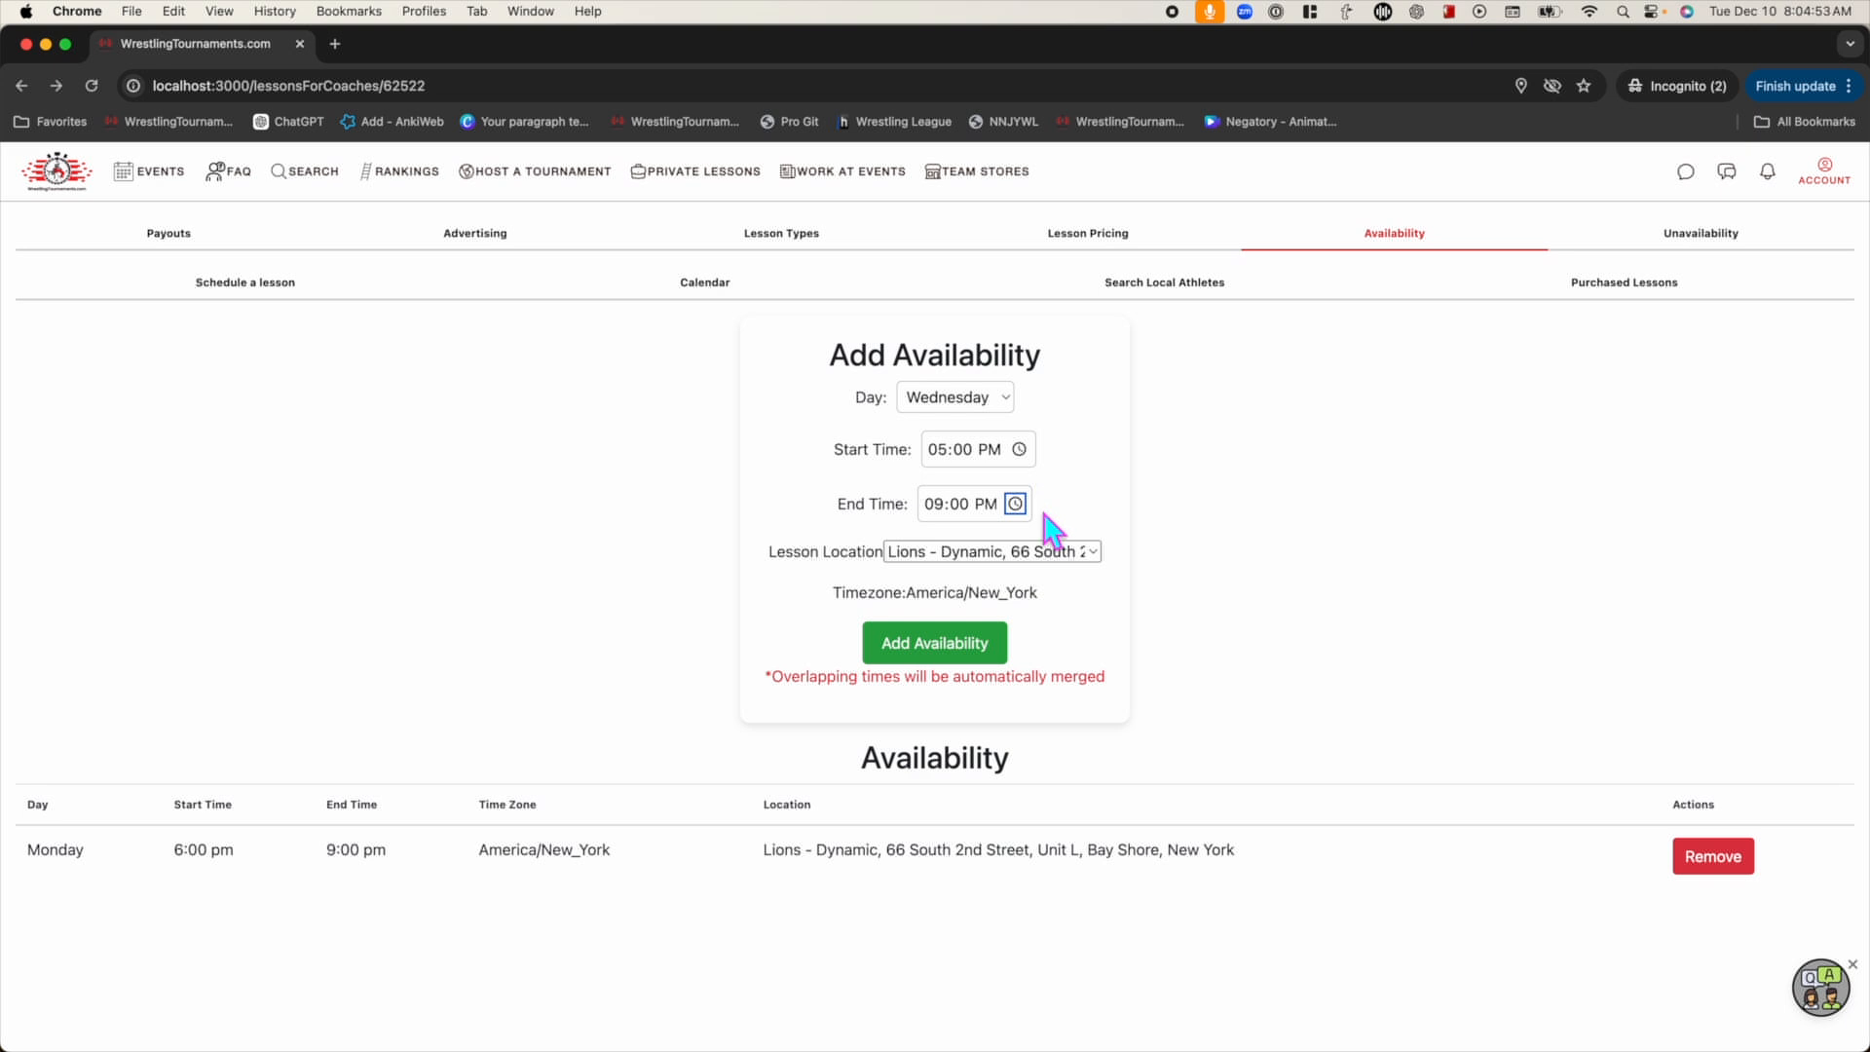
pyautogui.click(952, 644)
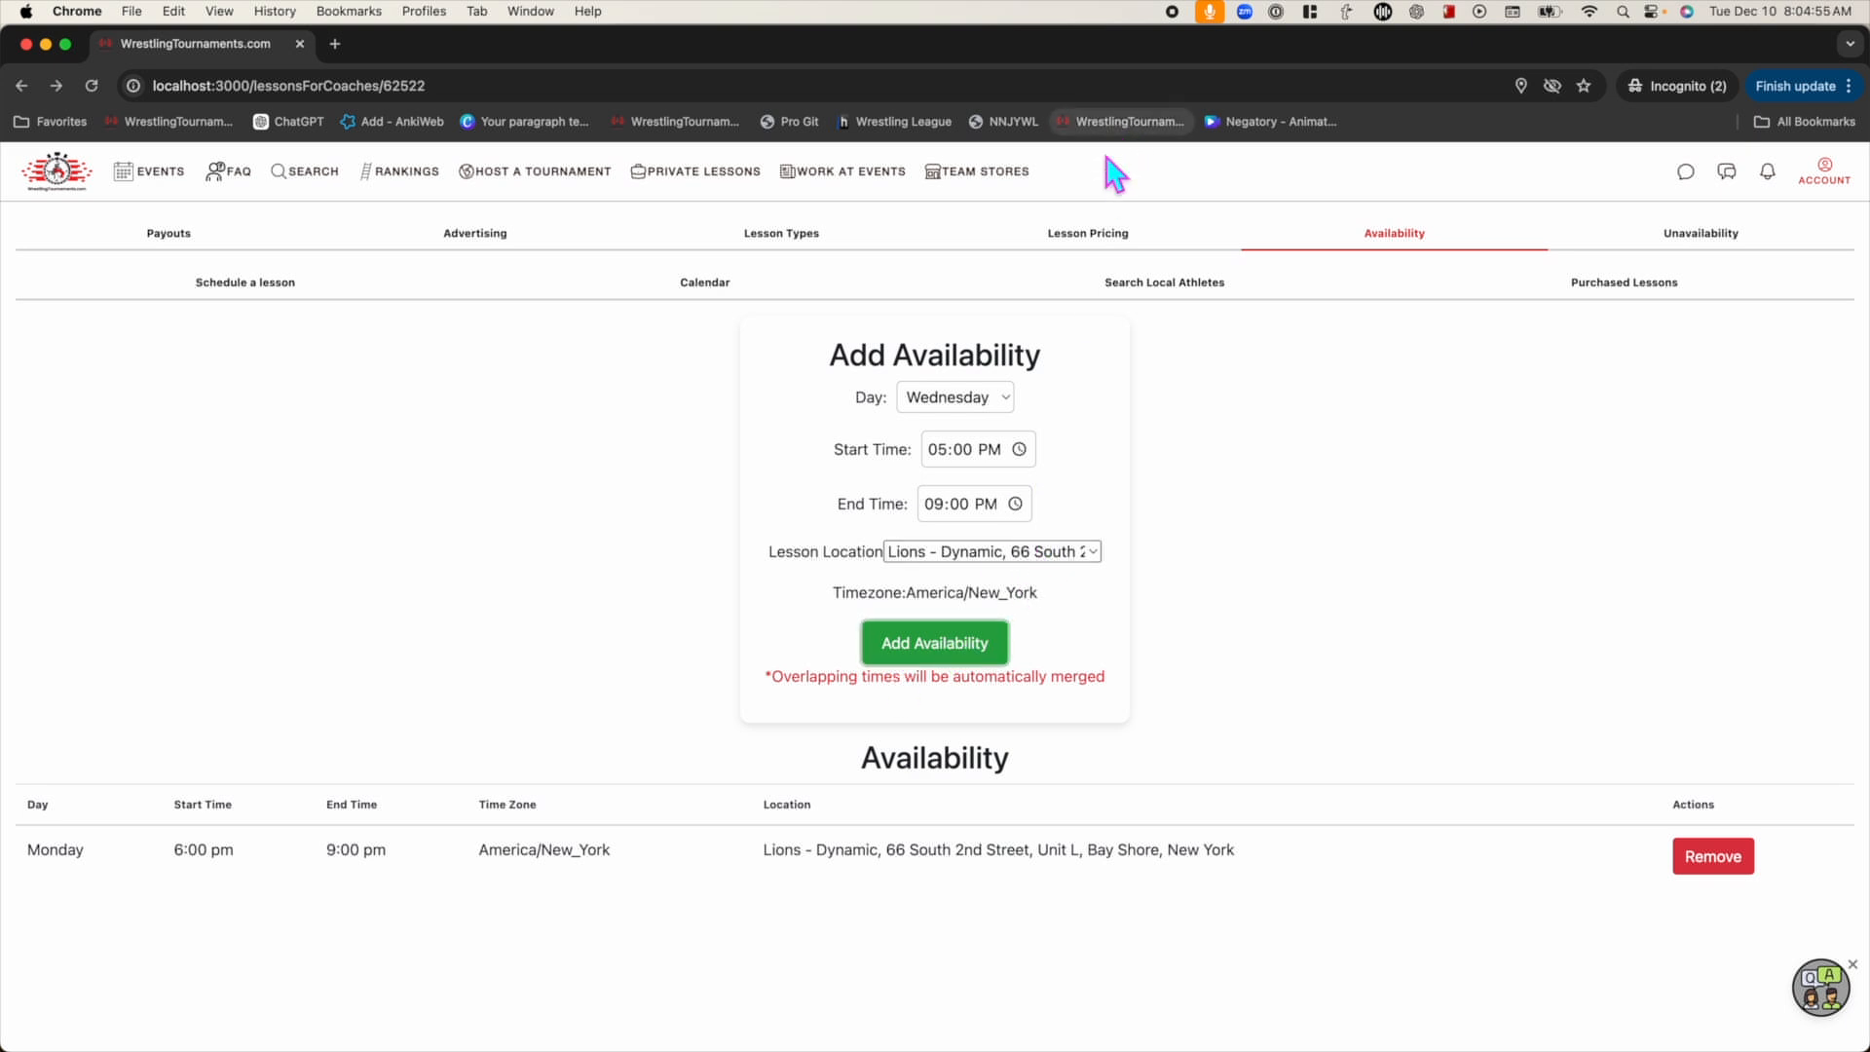
pyautogui.click(1103, 207)
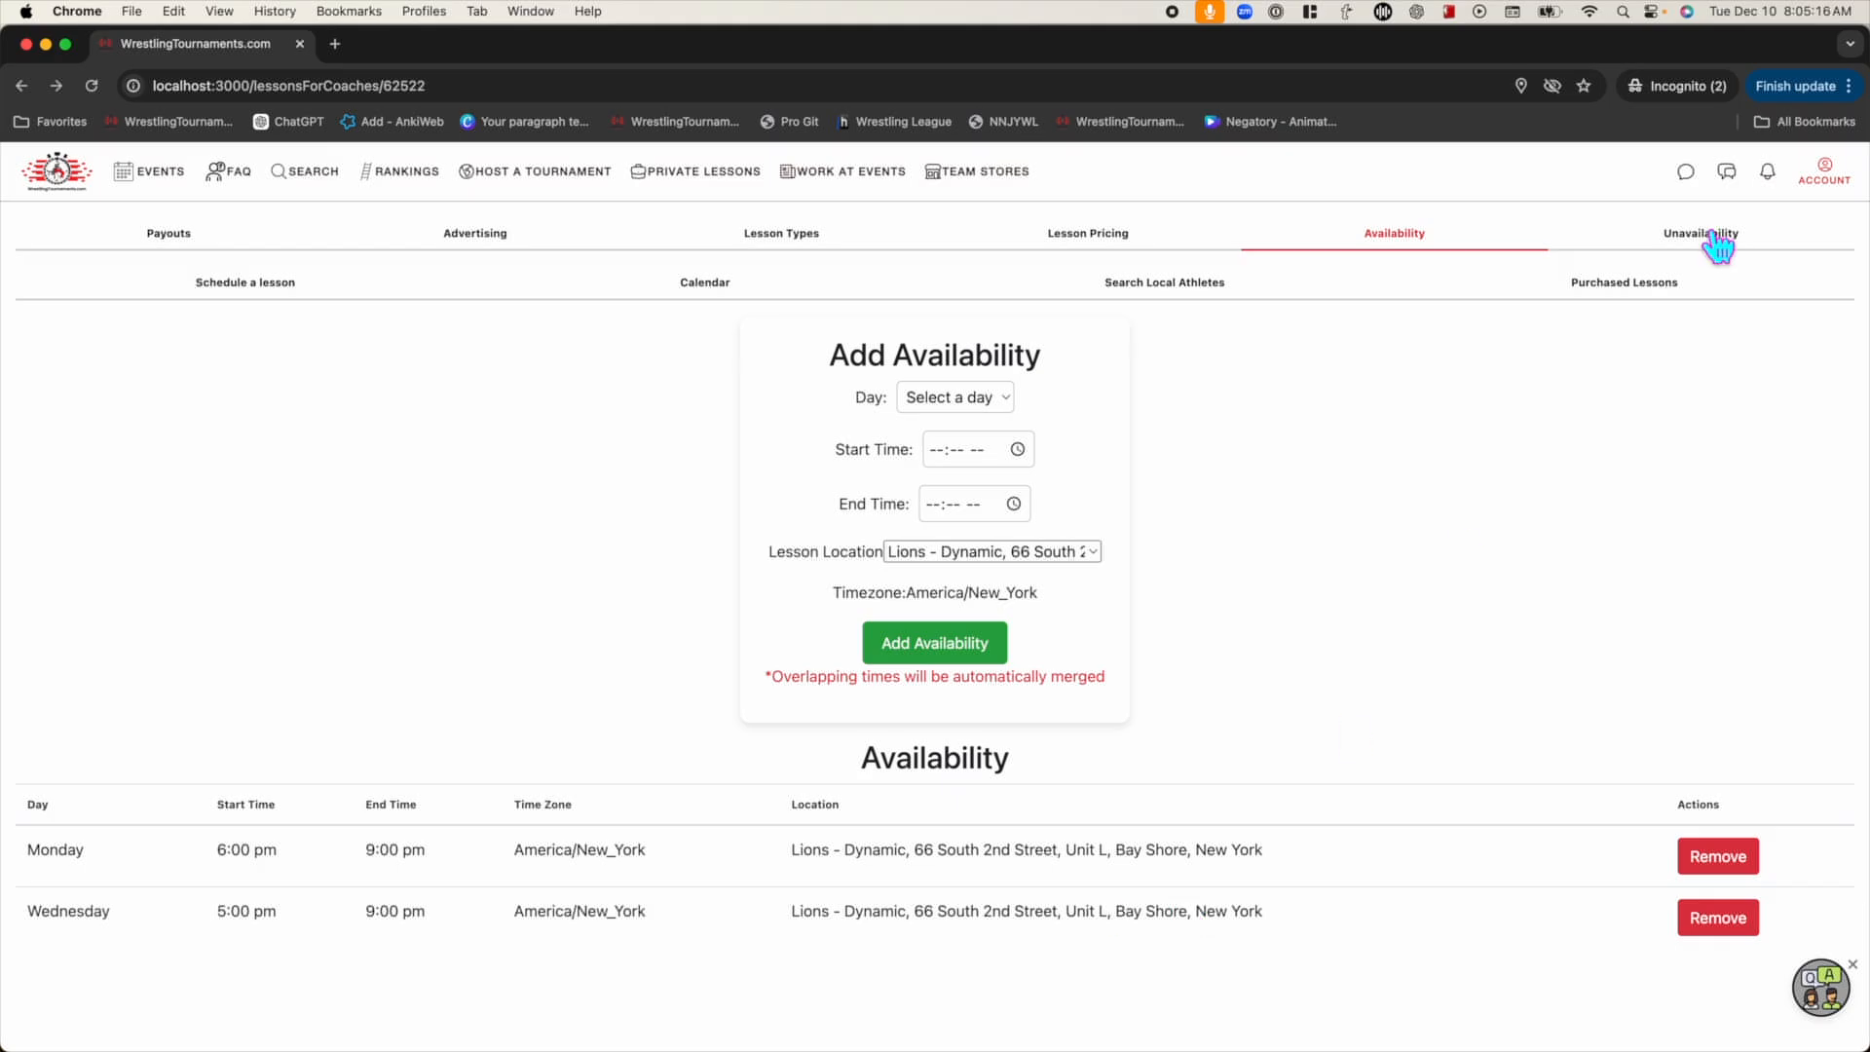
# Enter an unavailability period from 12/12/2024 5:00 PM to 12/13/2024 5:00 PM
pyautogui.click(1713, 239)
pyautogui.click(901, 400)
pyautogui.write('121220240500p')
pyautogui.press('Tab')
pyautogui.write('121320240500p')
# Keep the America/New_York timezone, give the reason 'Vacation!', and save the entry
pyautogui.click(976, 506)
pyautogui.click(962, 530)
pyautogui.click(940, 602)
pyautogui.write('Vacation!')
pyautogui.click(962, 718)
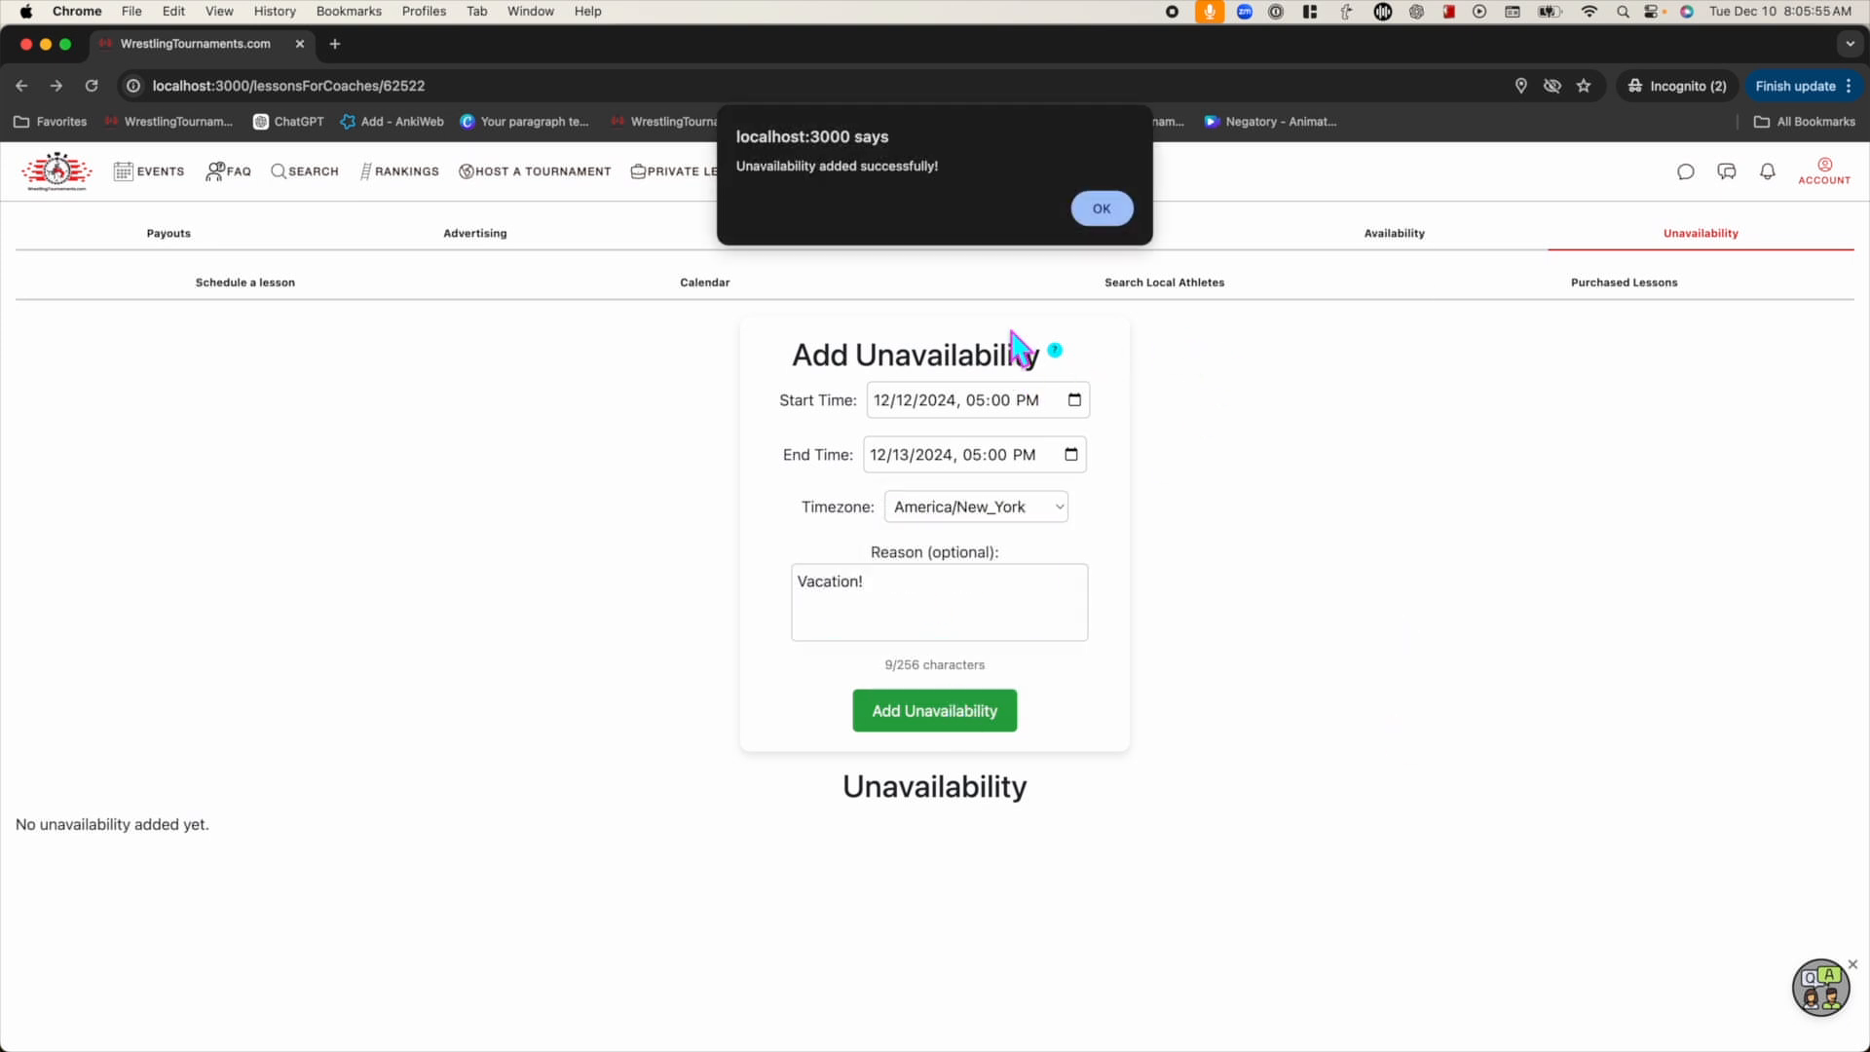
pyautogui.click(1105, 211)
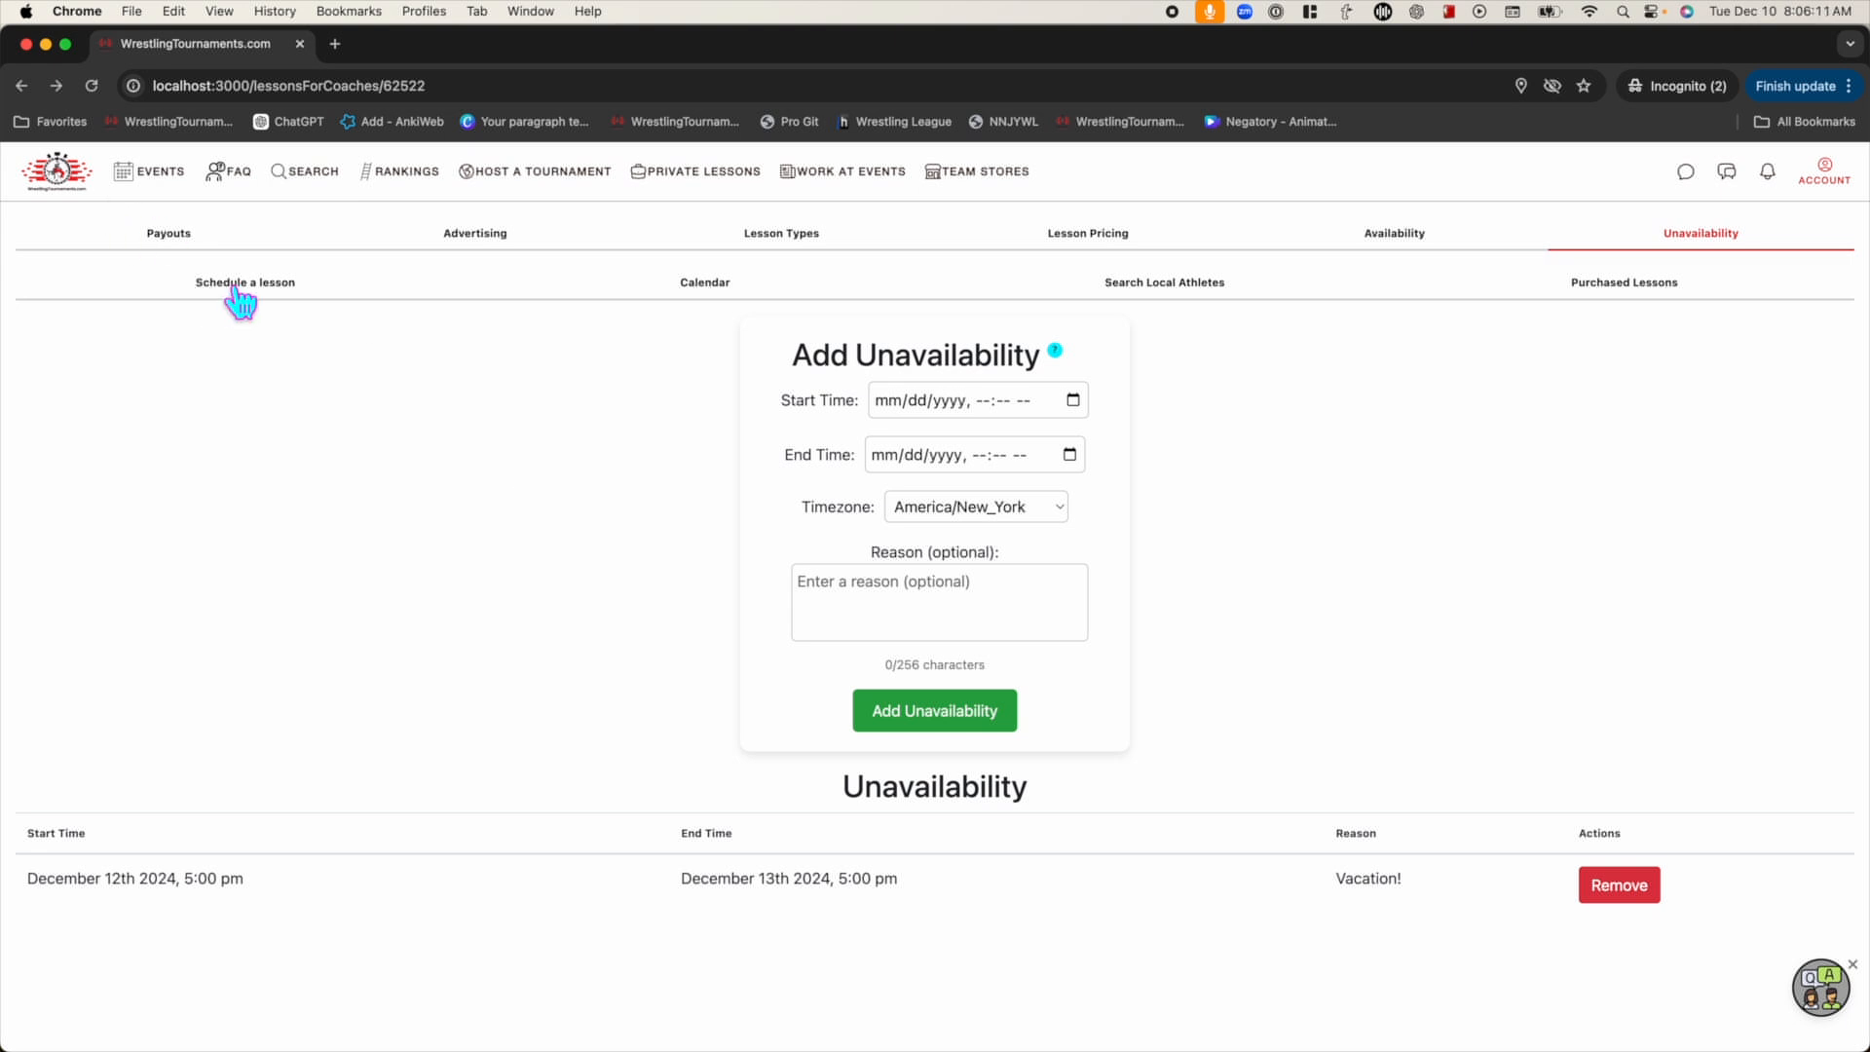
pyautogui.click(238, 301)
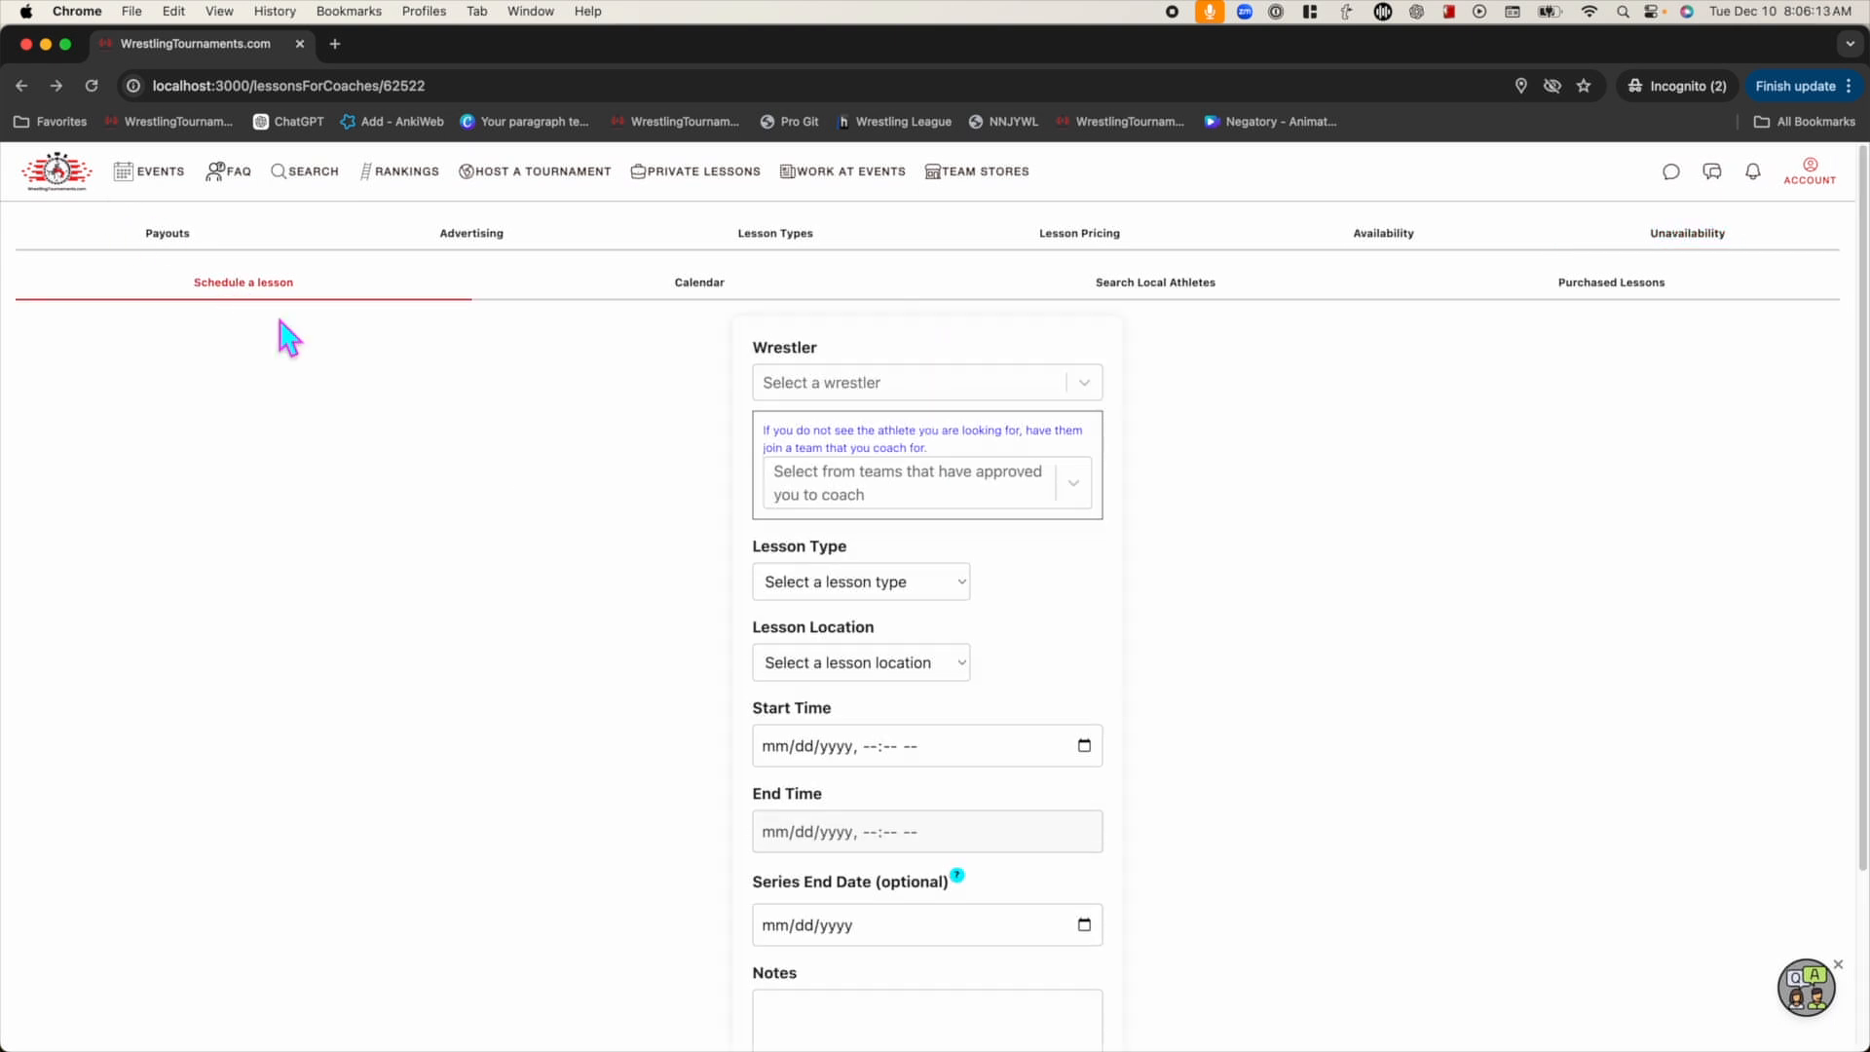
# Choose the wrestler, the '1 hour private lesson' type and the Lions - Dynamic location
pyautogui.click(1023, 383)
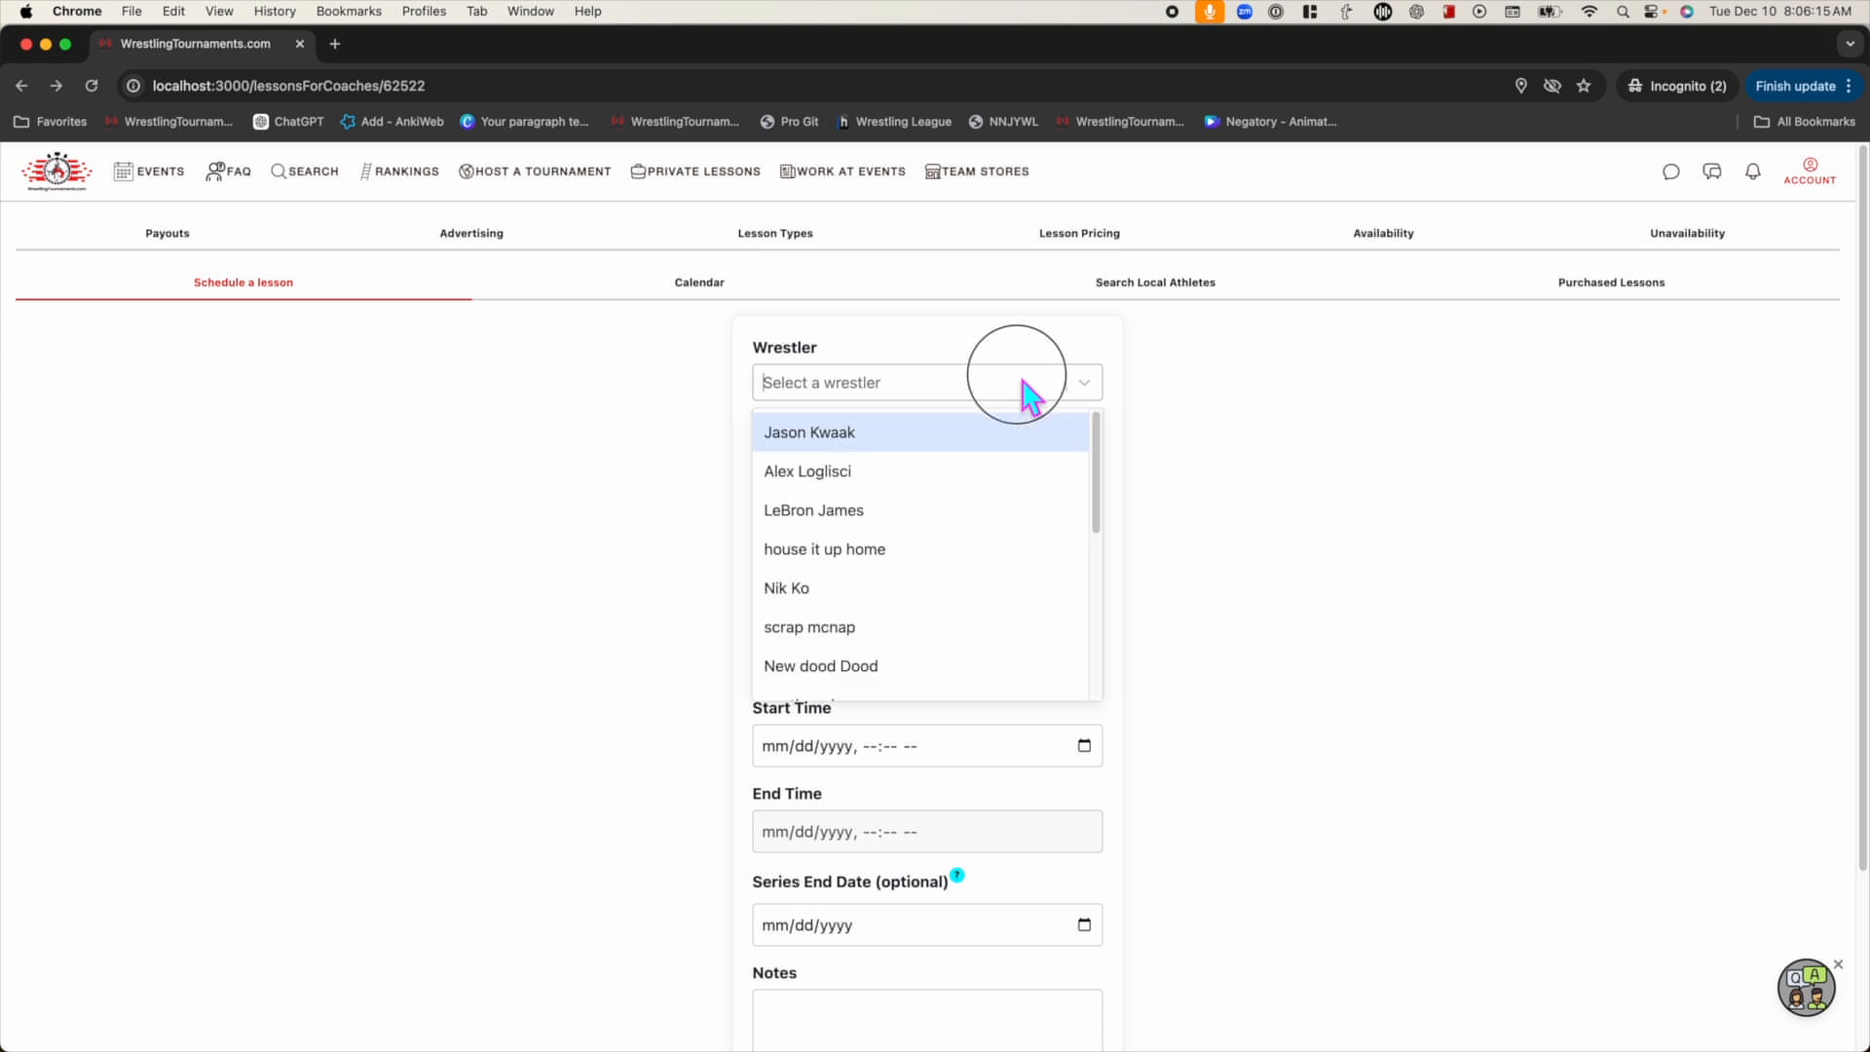
pyautogui.click(855, 476)
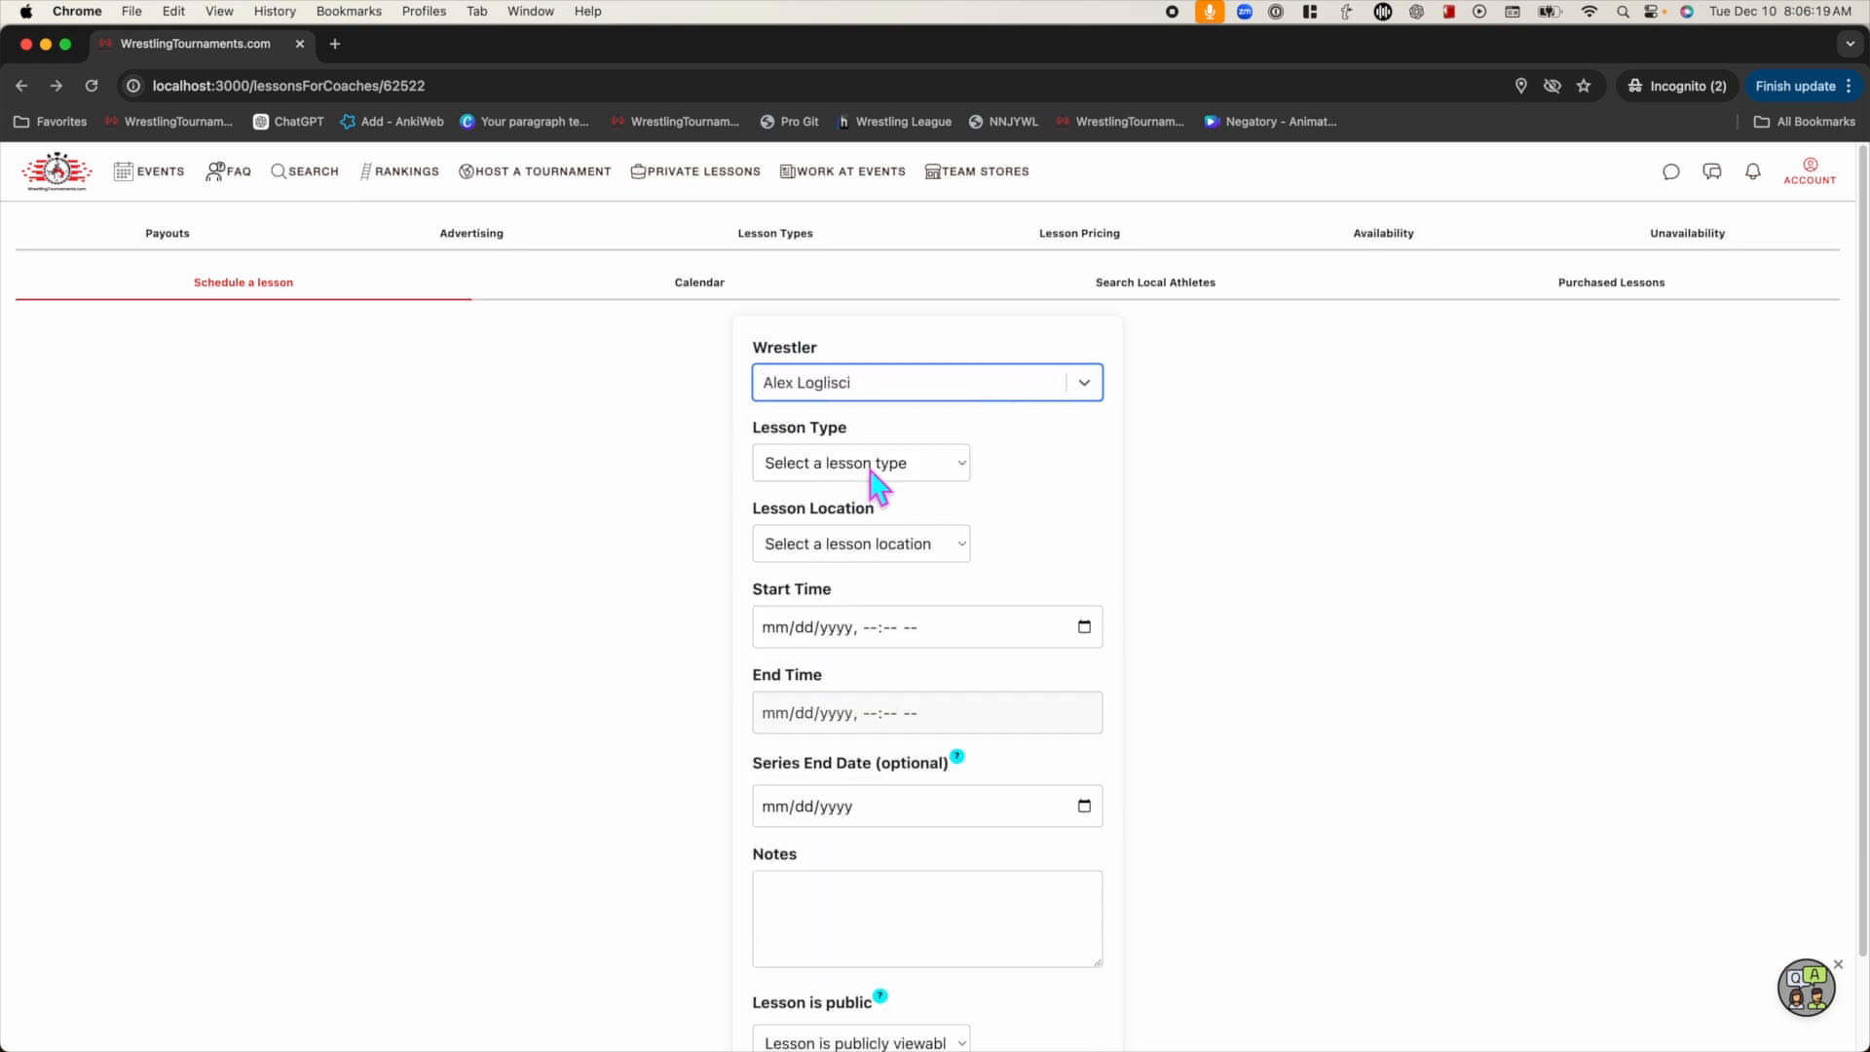
pyautogui.click(868, 463)
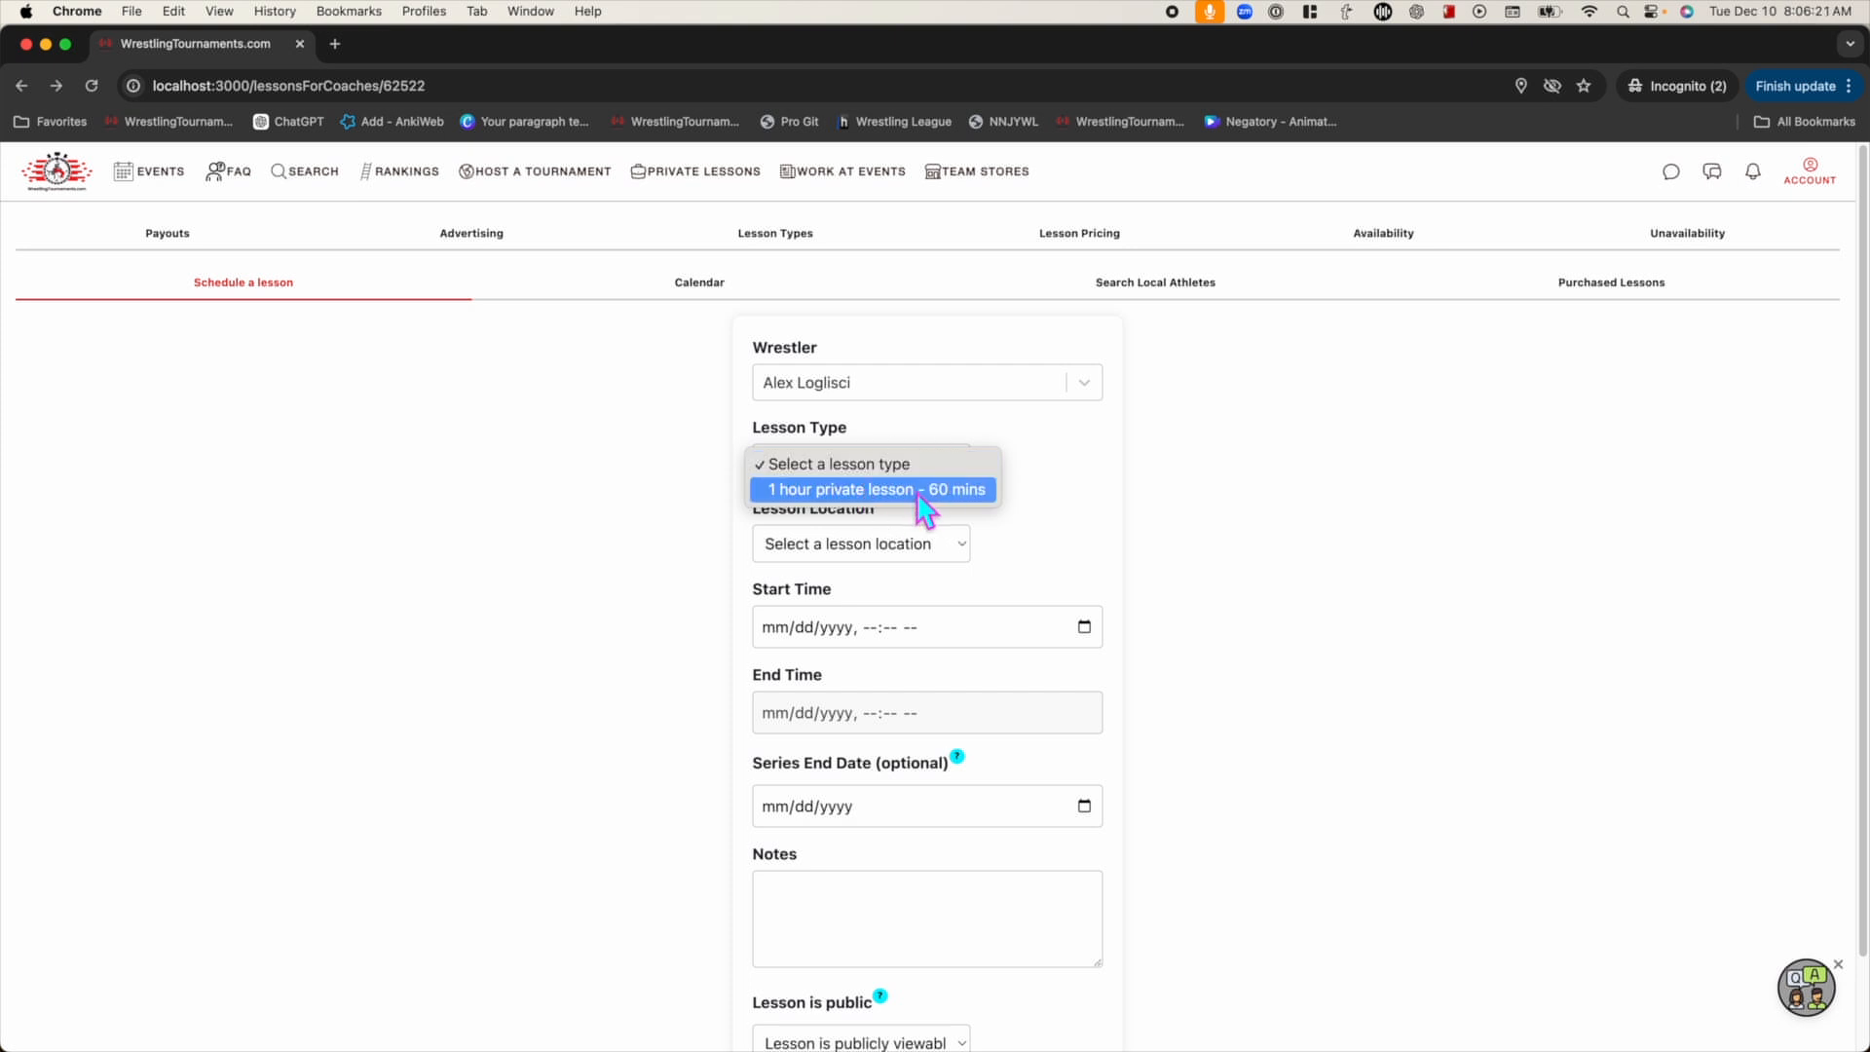
pyautogui.click(915, 490)
pyautogui.click(877, 543)
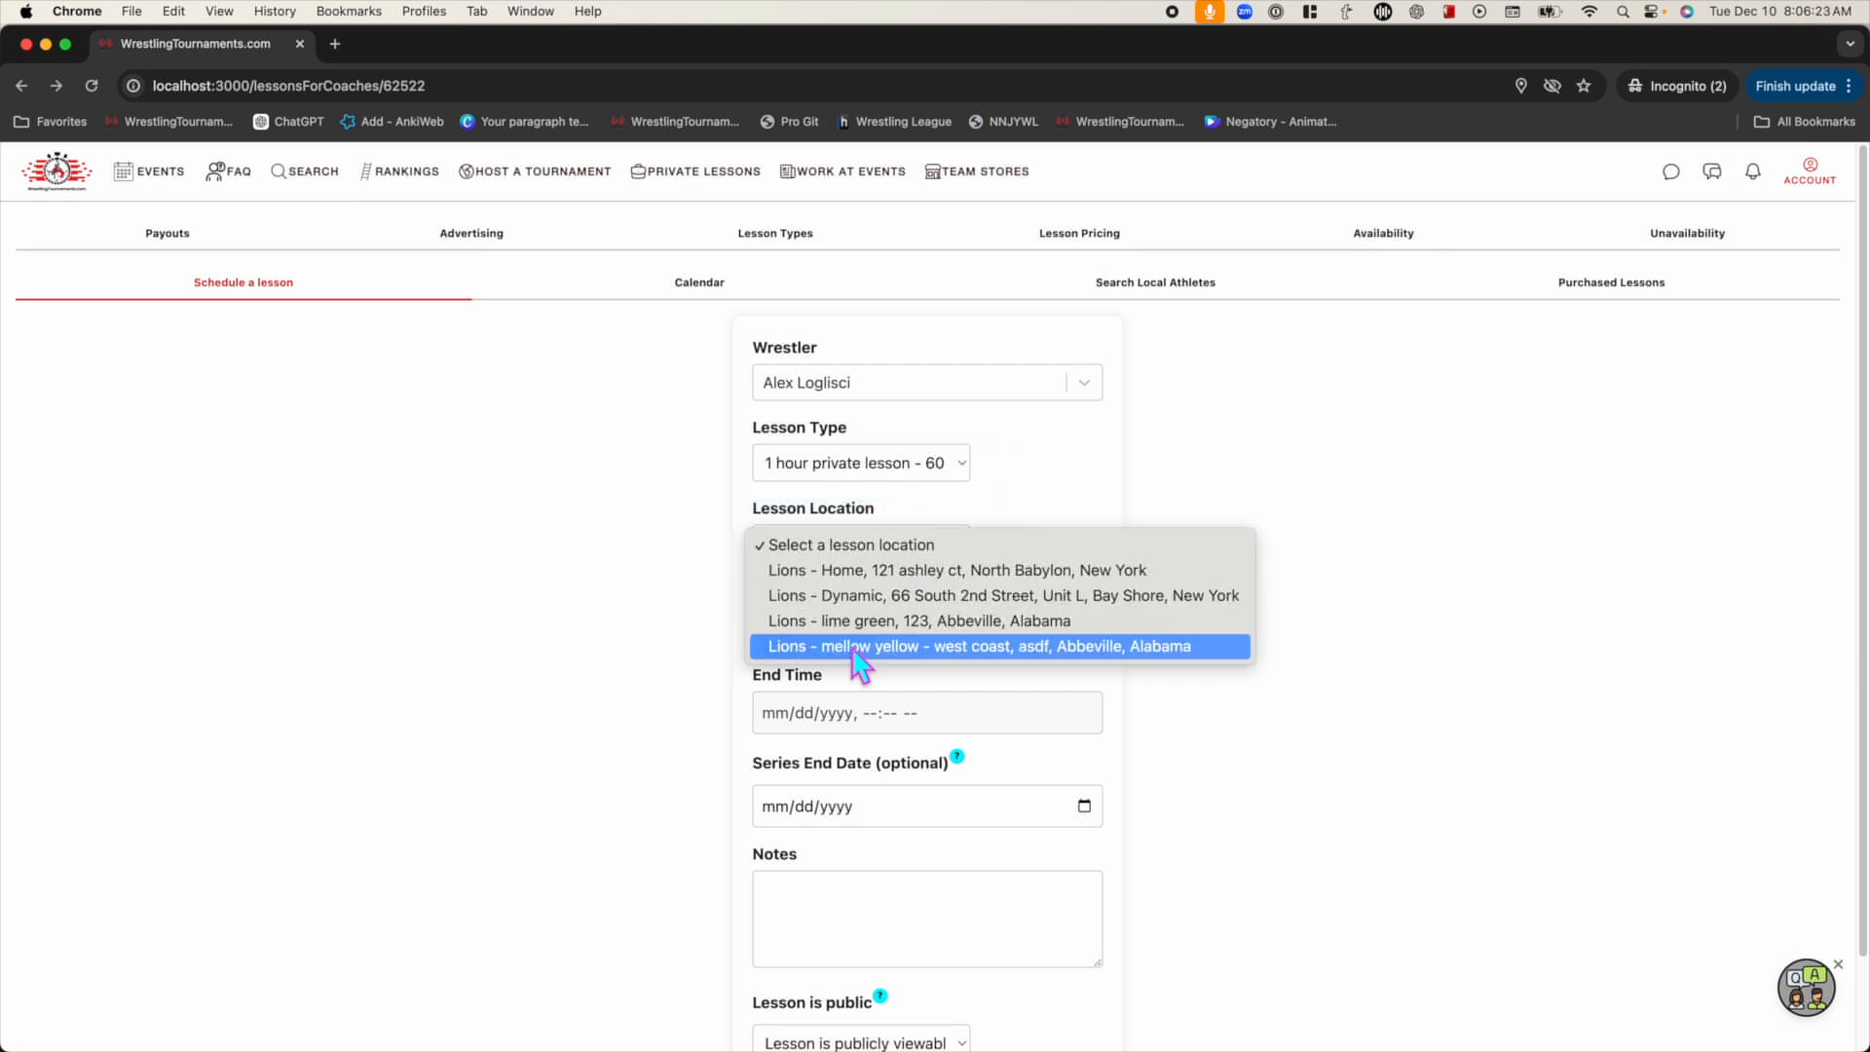
pyautogui.click(870, 596)
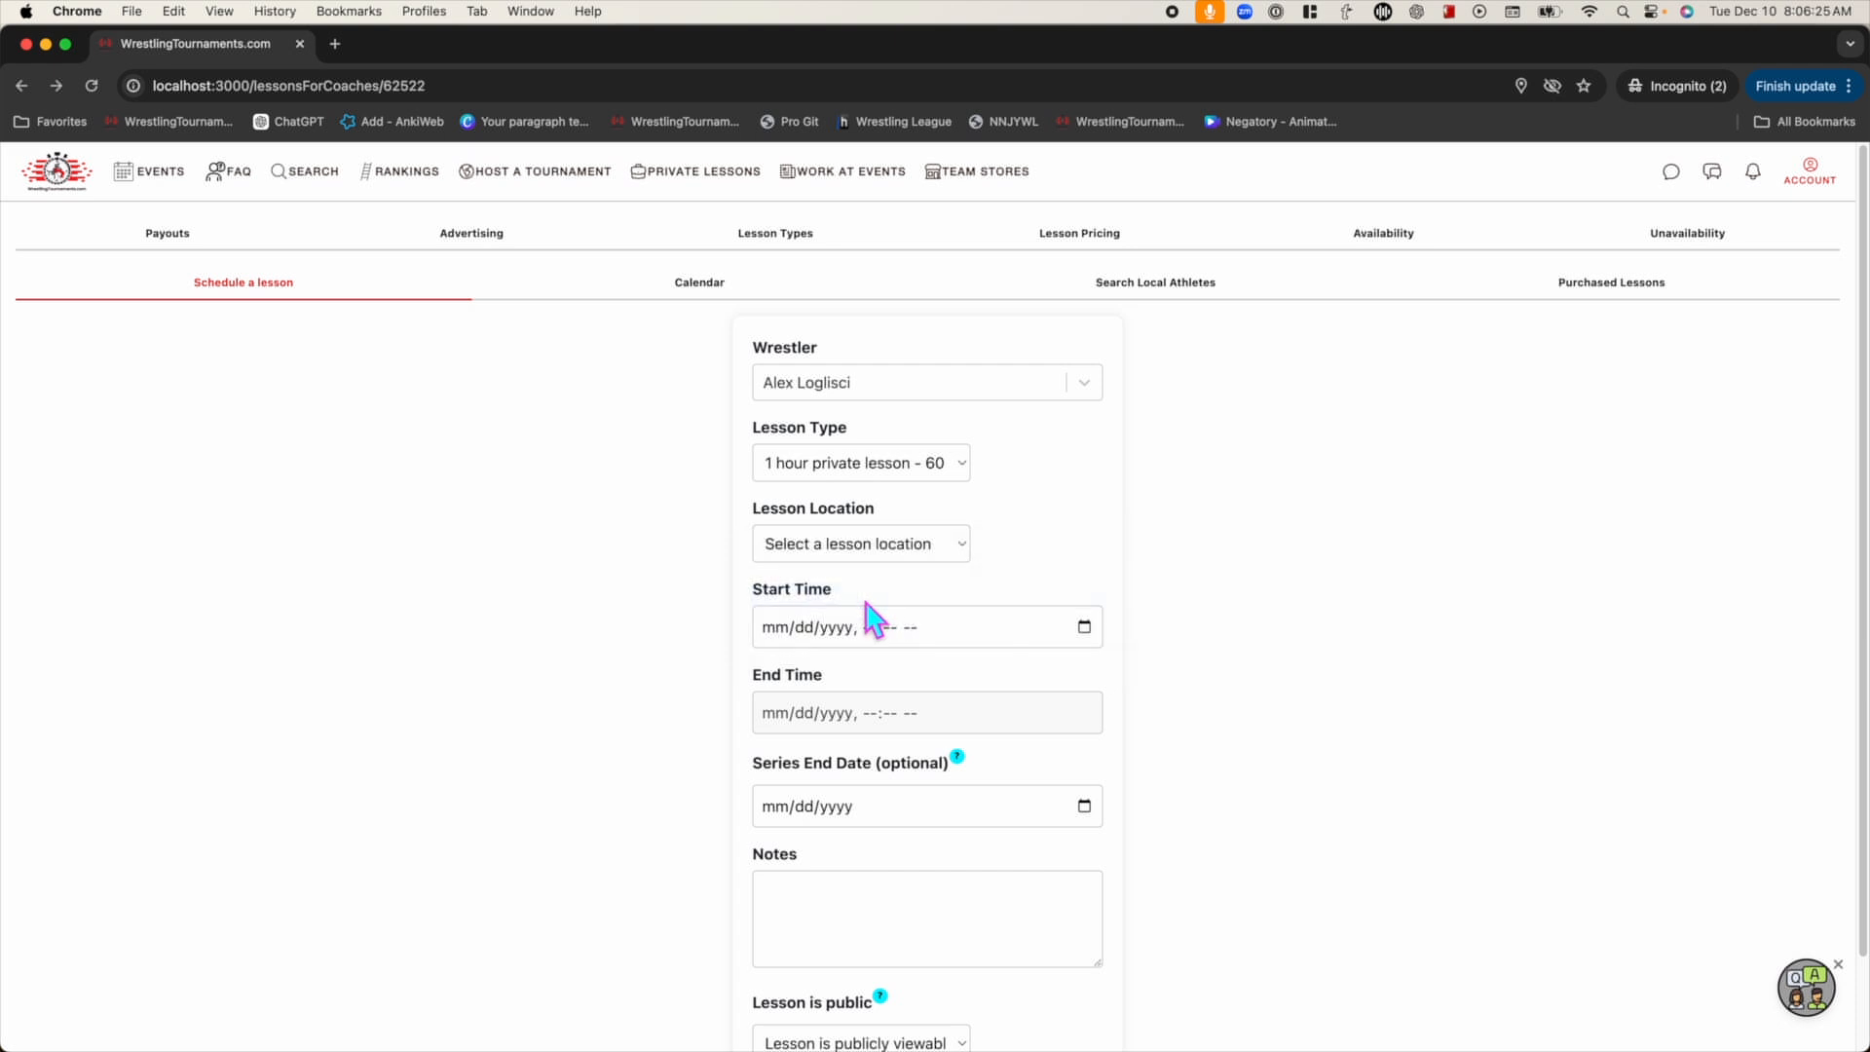
# Set the lesson to start at 11:00 AM on 12/10/2024, with the series ending 12/24/2024
pyautogui.click(1086, 627)
pyautogui.click(994, 785)
pyautogui.click(1274, 670)
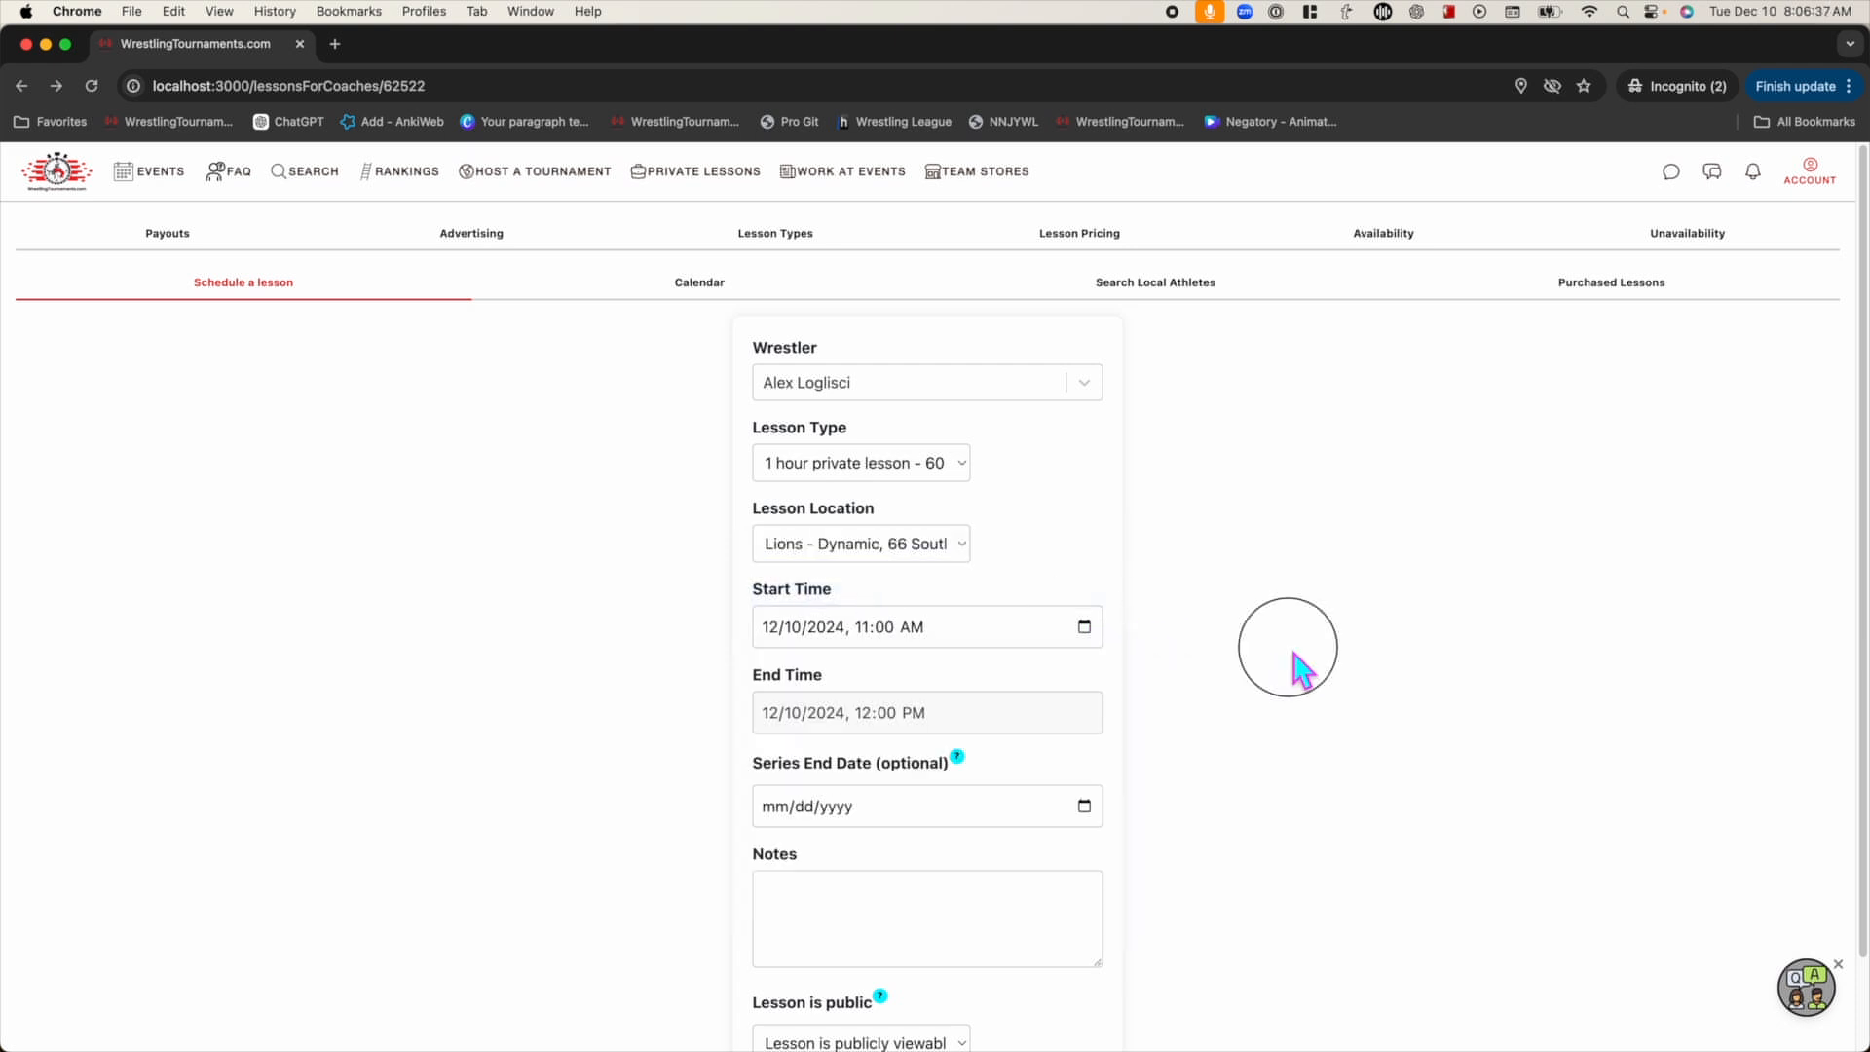
pyautogui.scroll(-2, 993, 874)
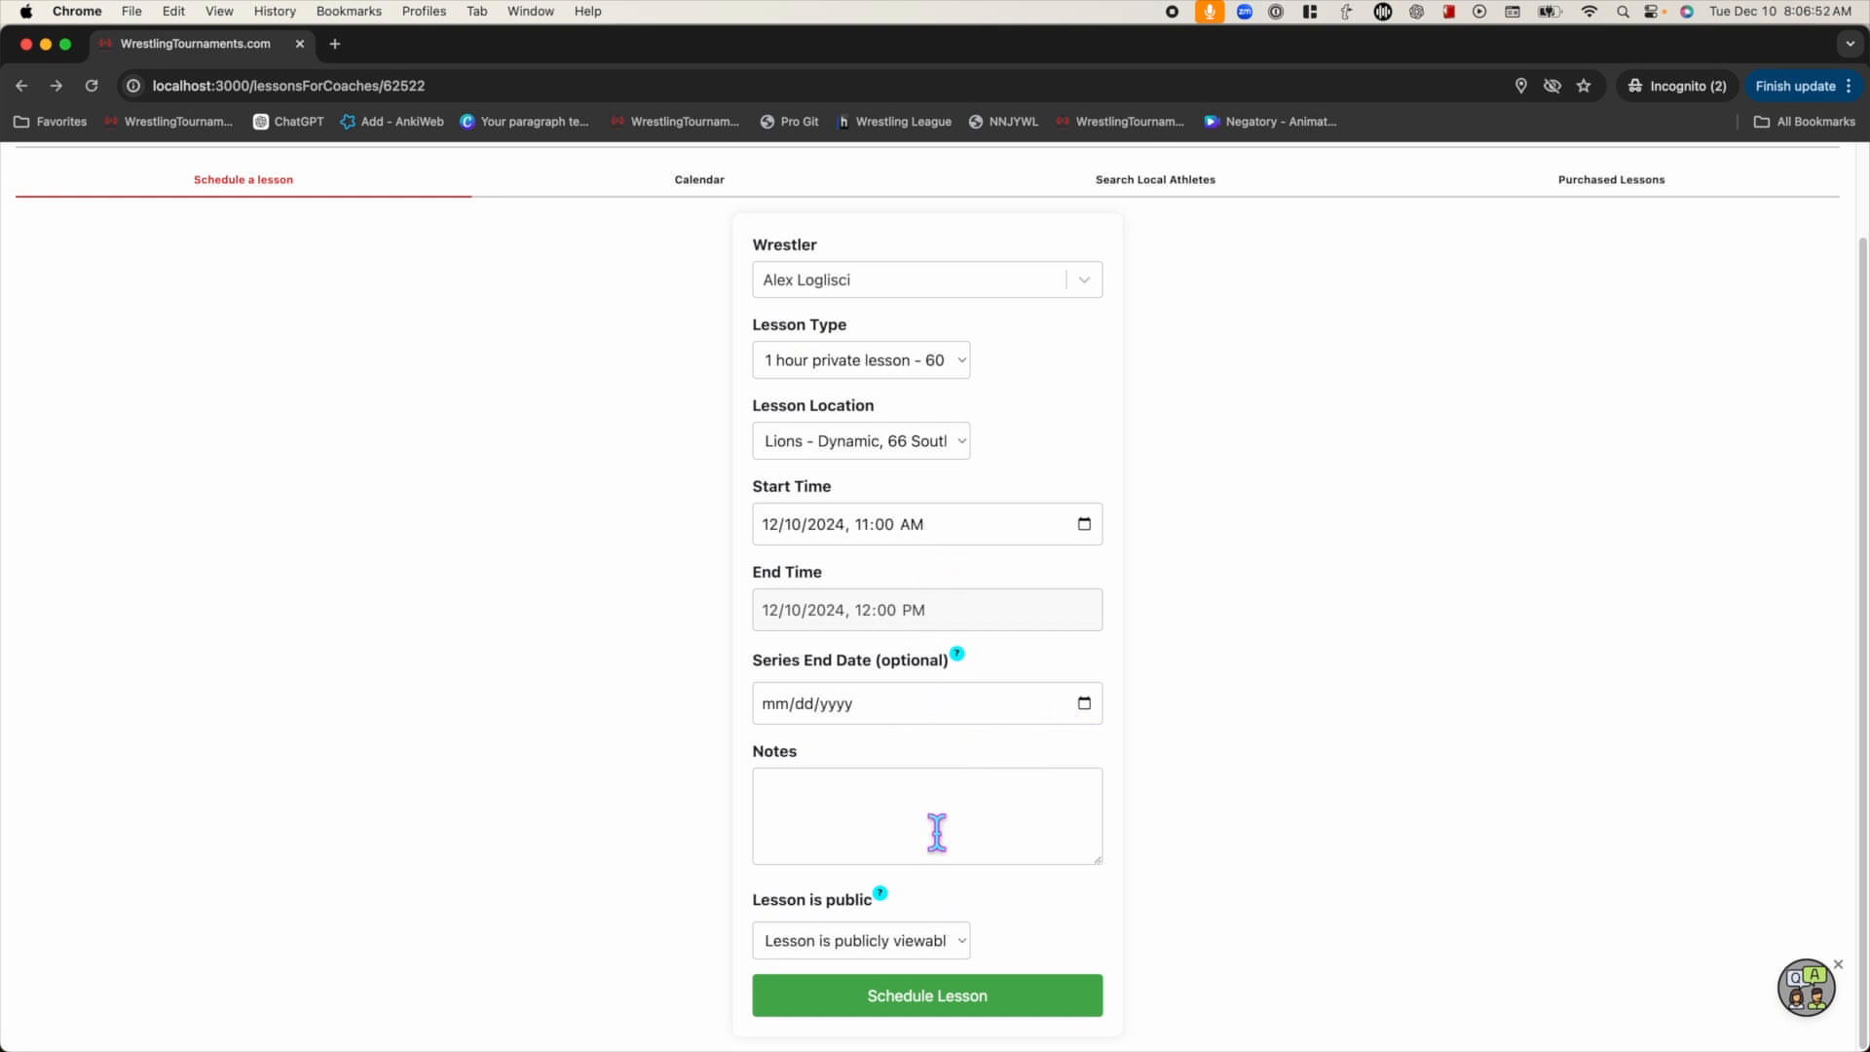
pyautogui.click(1087, 710)
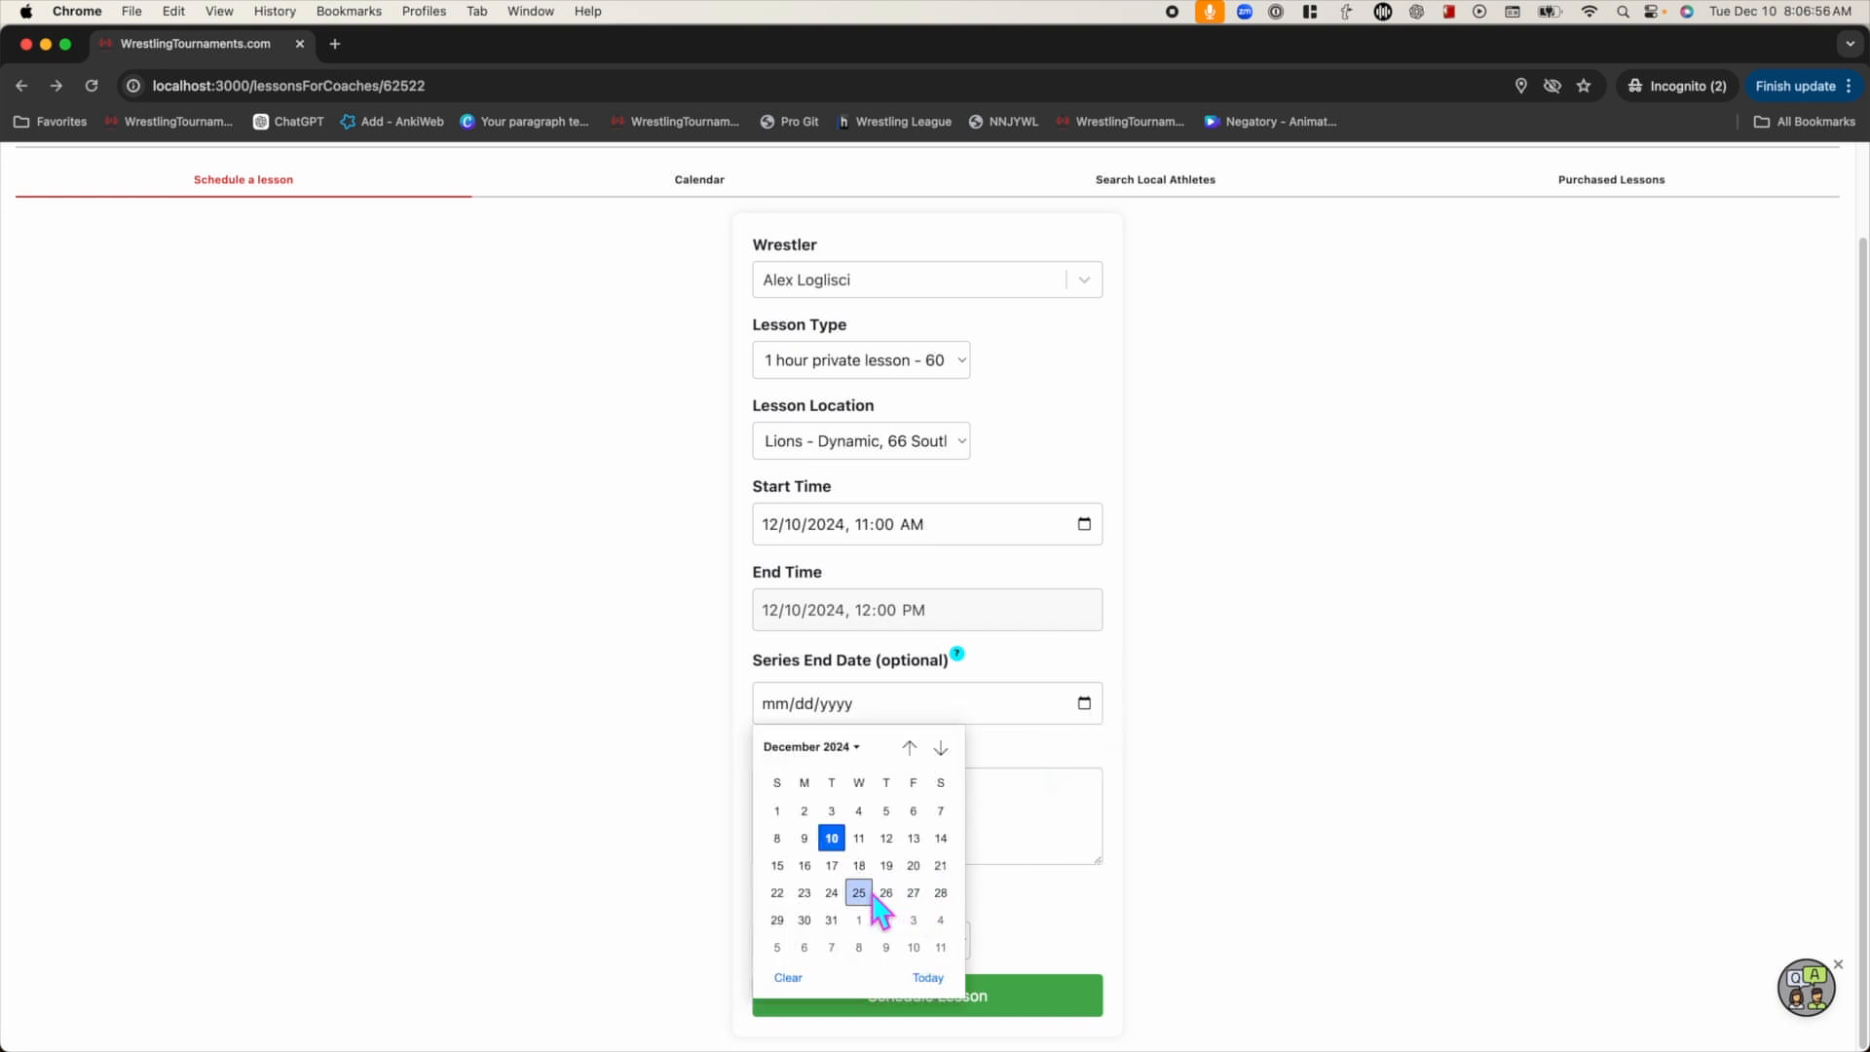
pyautogui.click(833, 892)
# Keep the lesson public and show the public-versus-private explanation
pyautogui.click(955, 830)
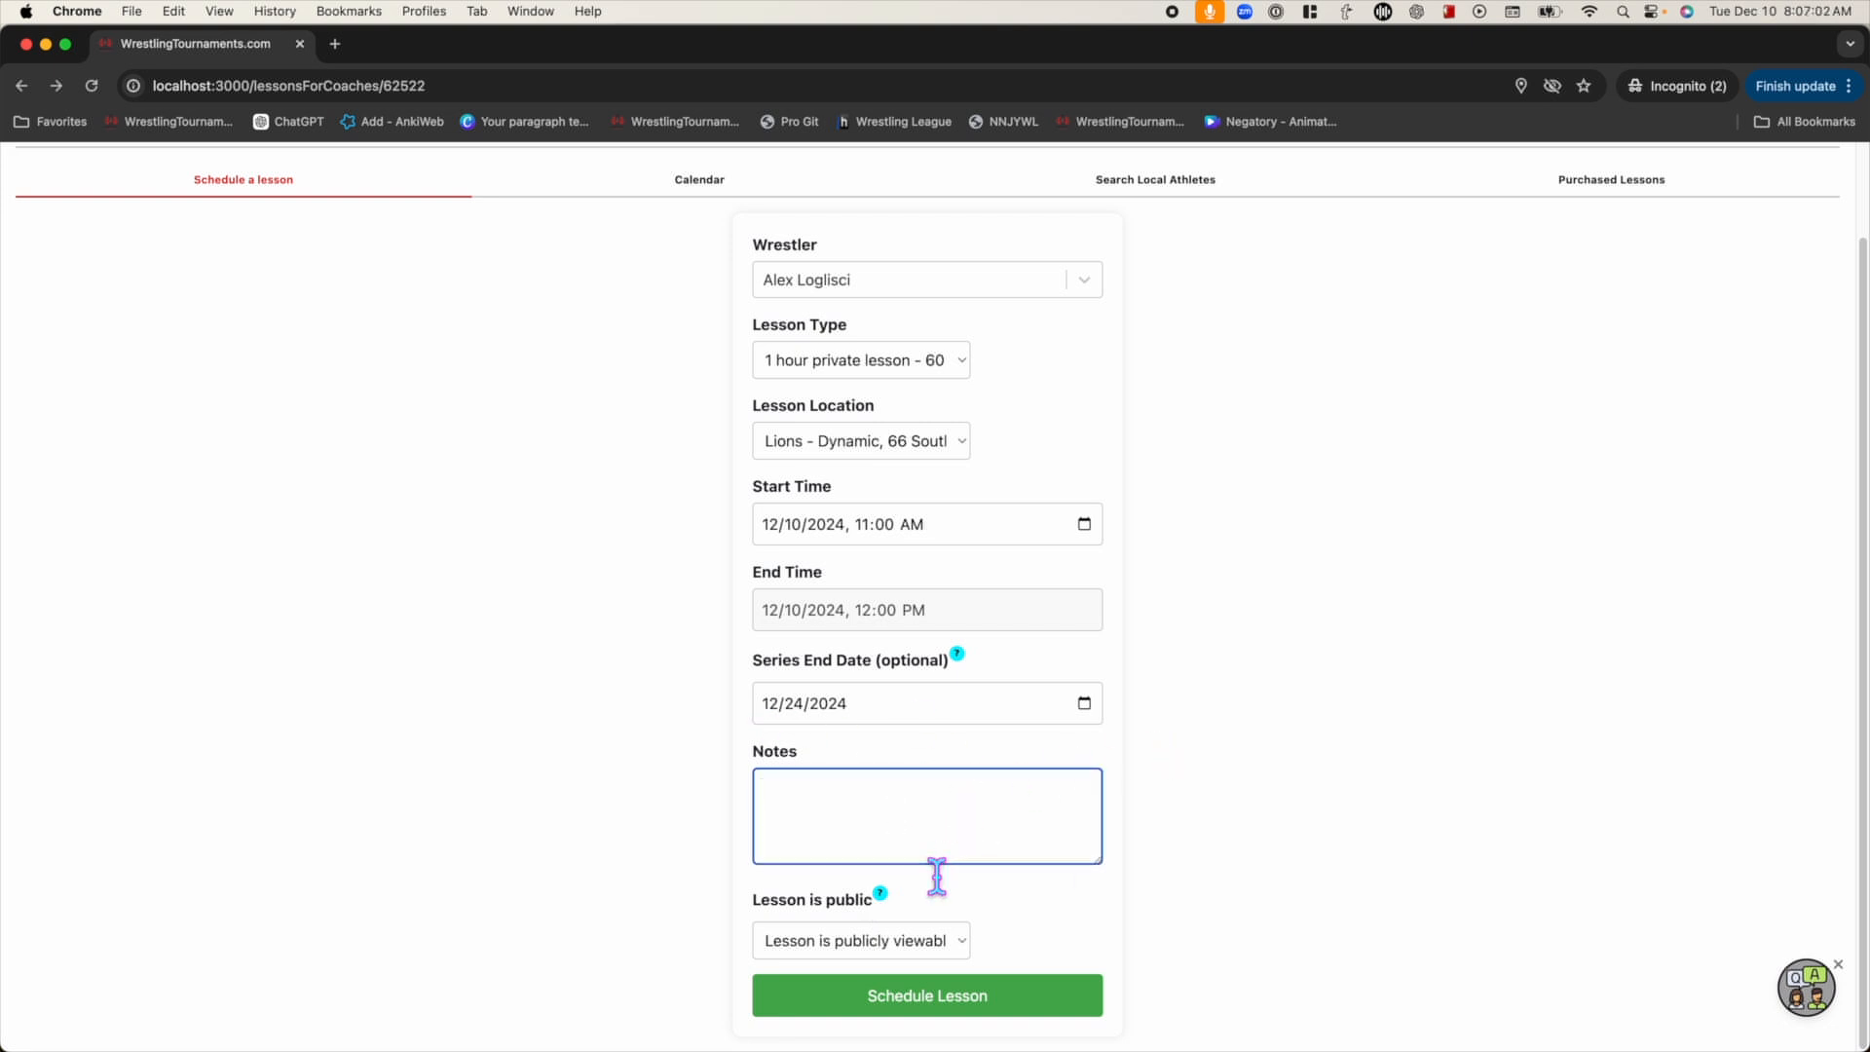
pyautogui.click(930, 960)
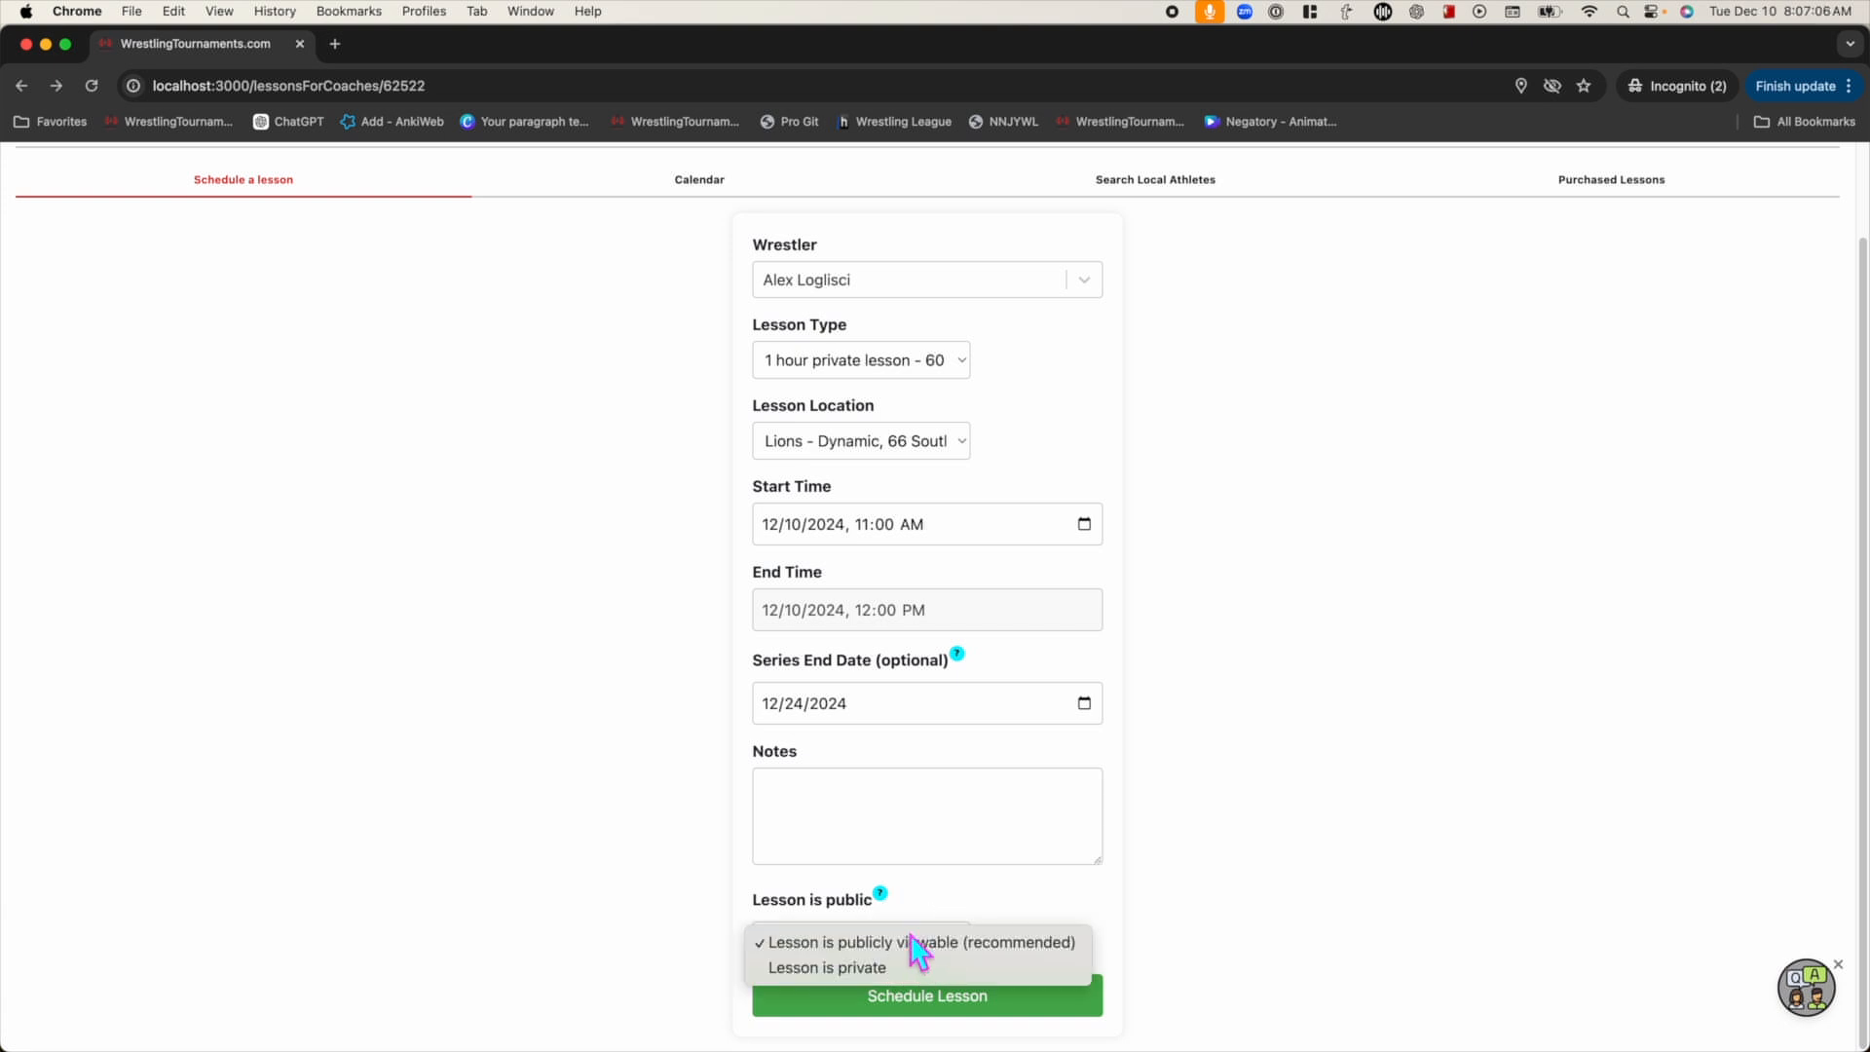
pyautogui.click(921, 893)
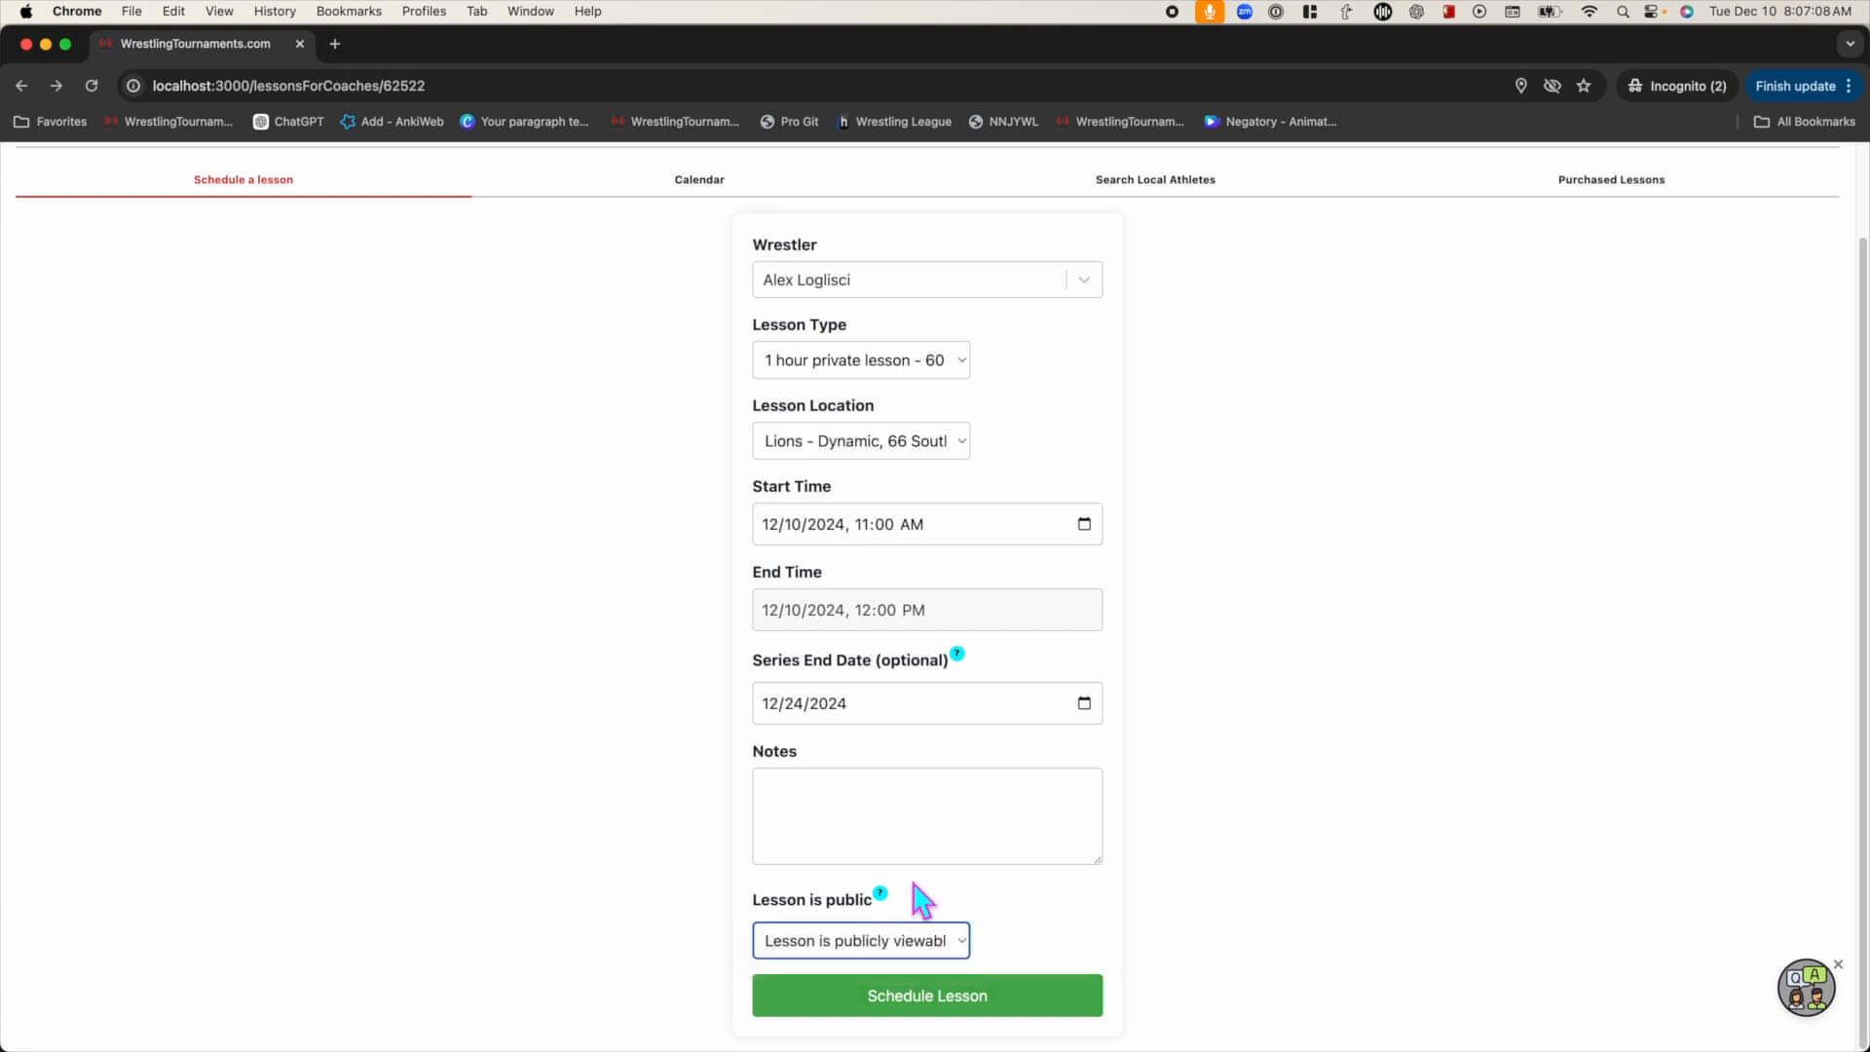
pyautogui.click(882, 894)
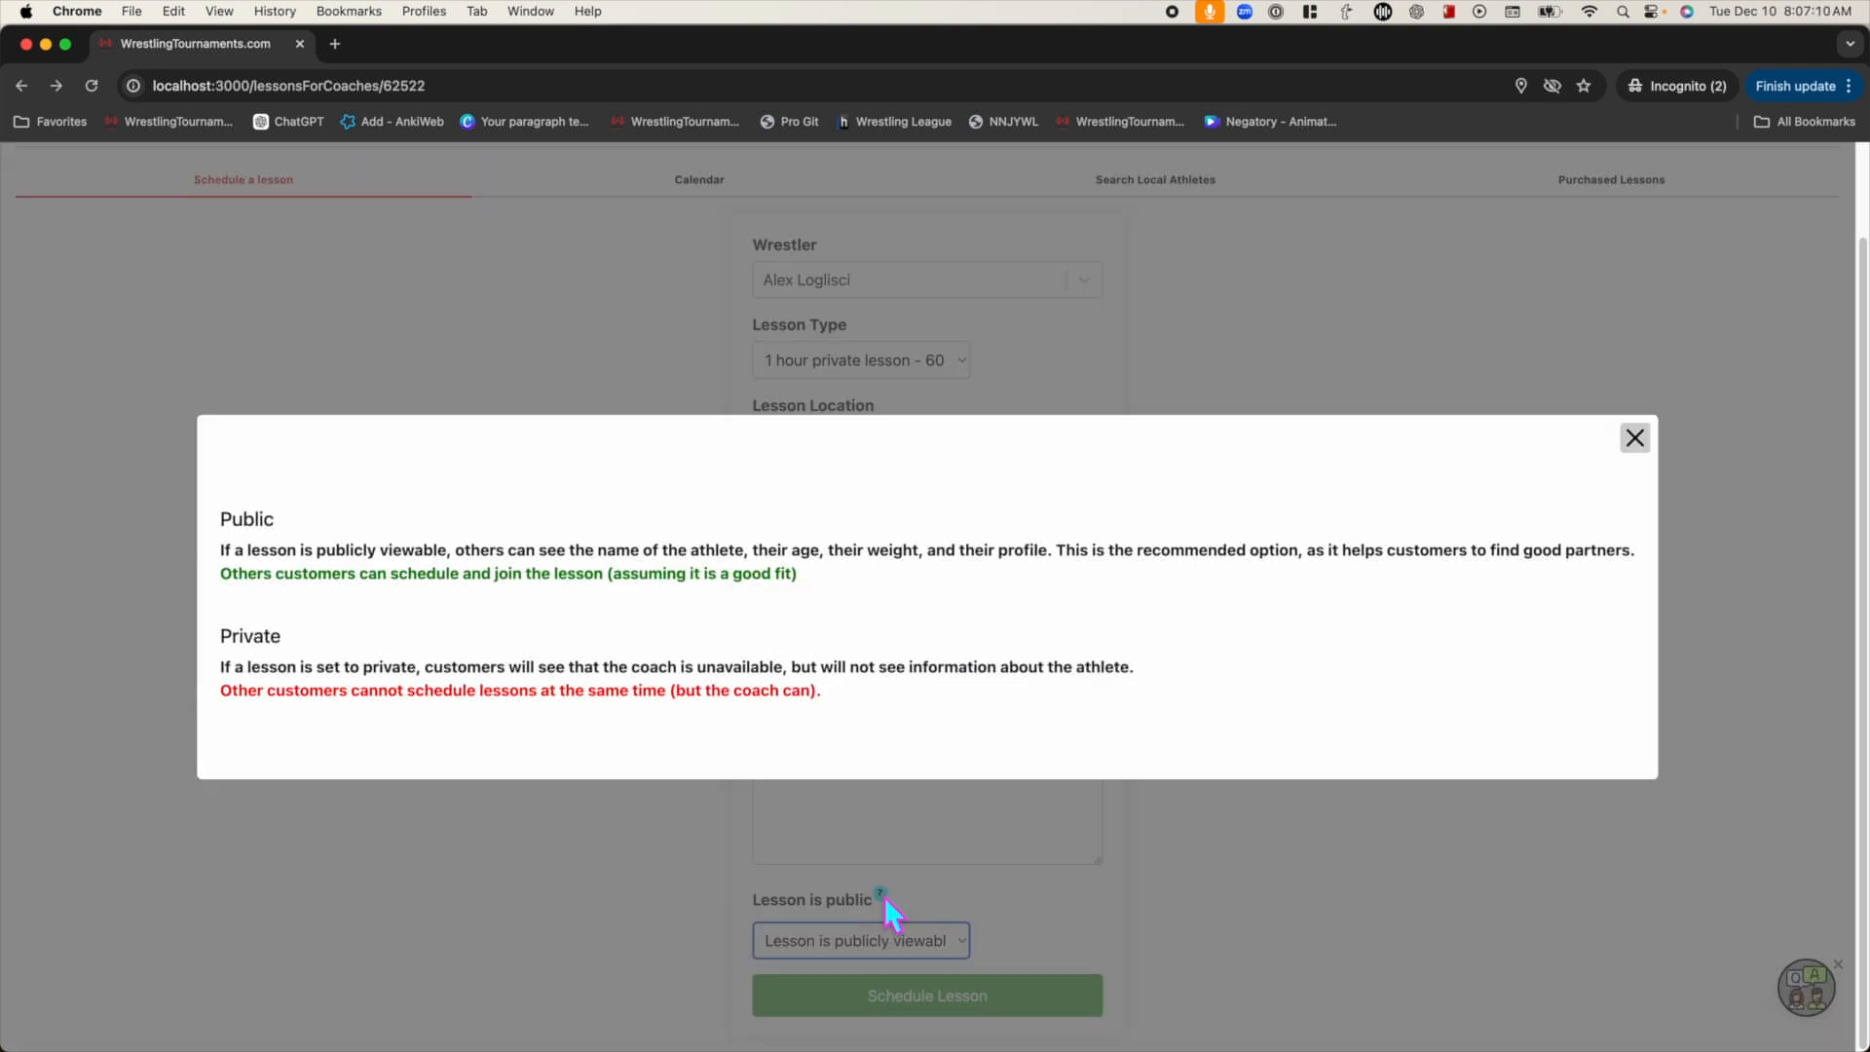
# Dismiss the public/private visibility explanation, leaving the lesson set to publicly viewable
pyautogui.click(1634, 439)
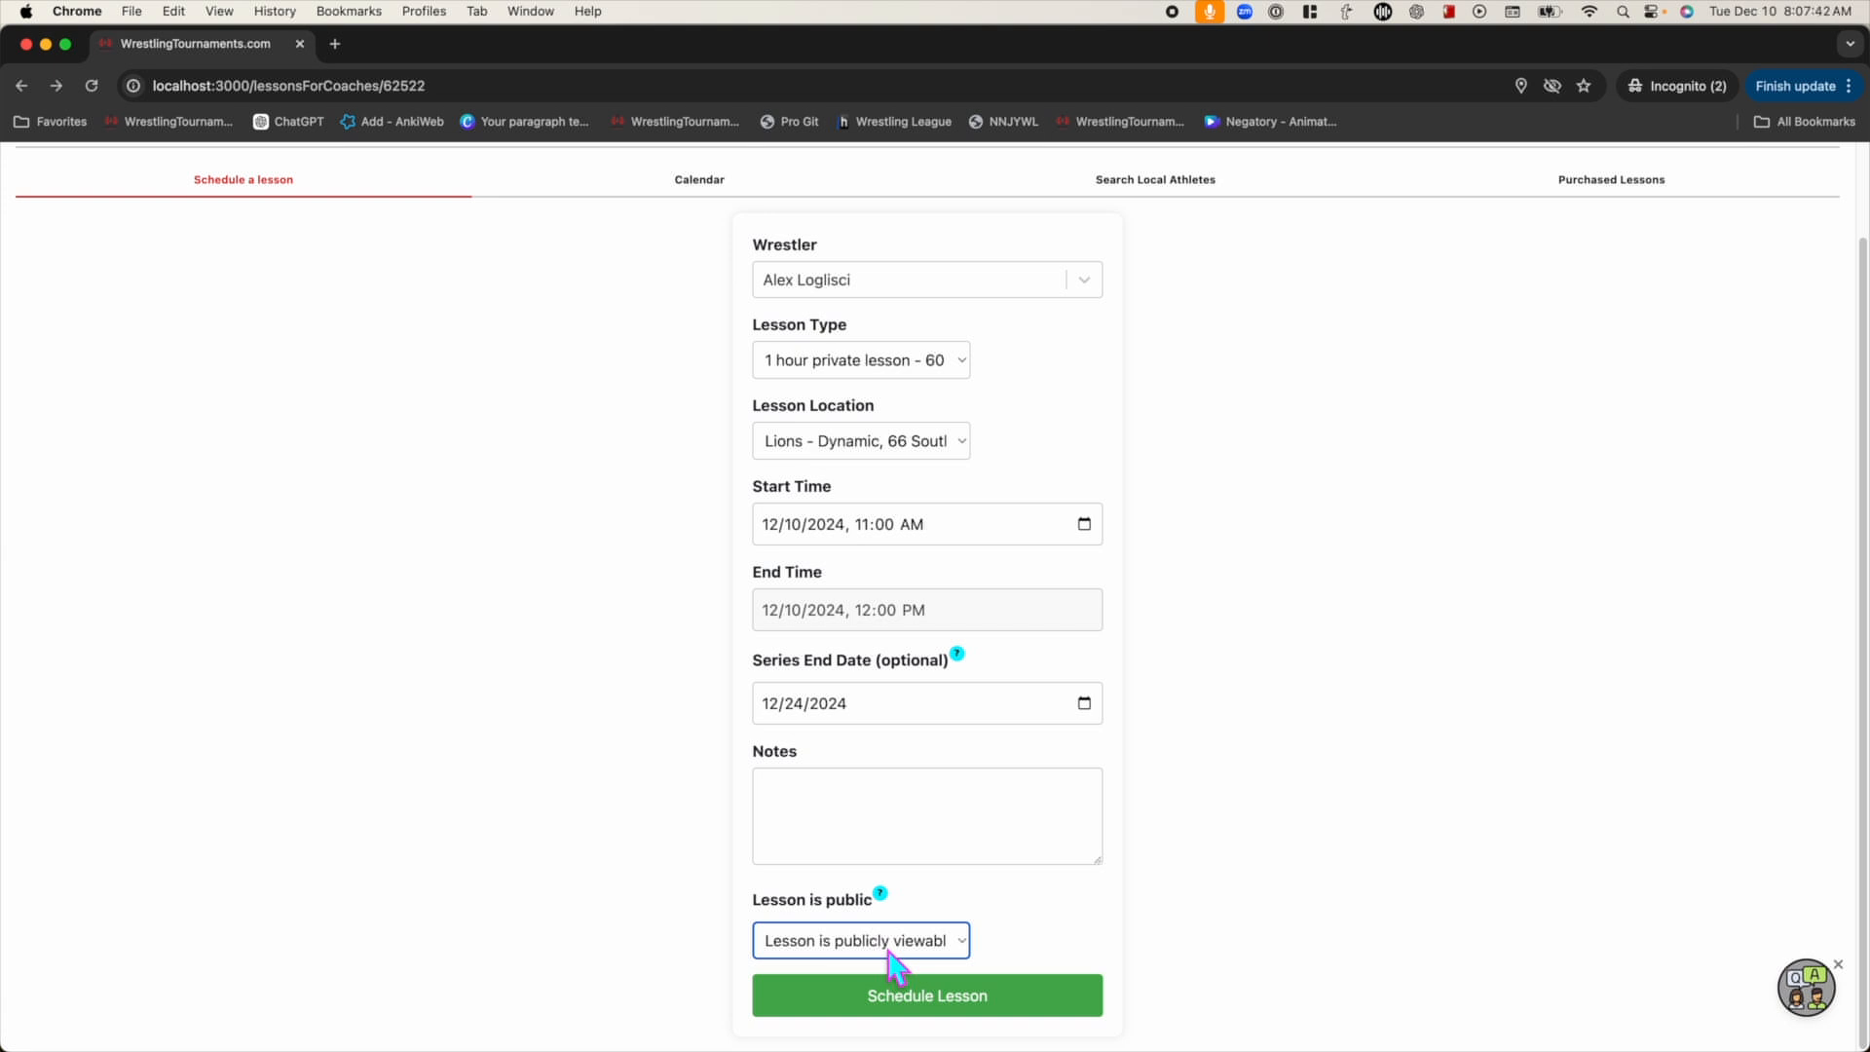
# Schedule the lesson series despite the availability-conflict warning and go to the lesson Calendar
pyautogui.click(973, 993)
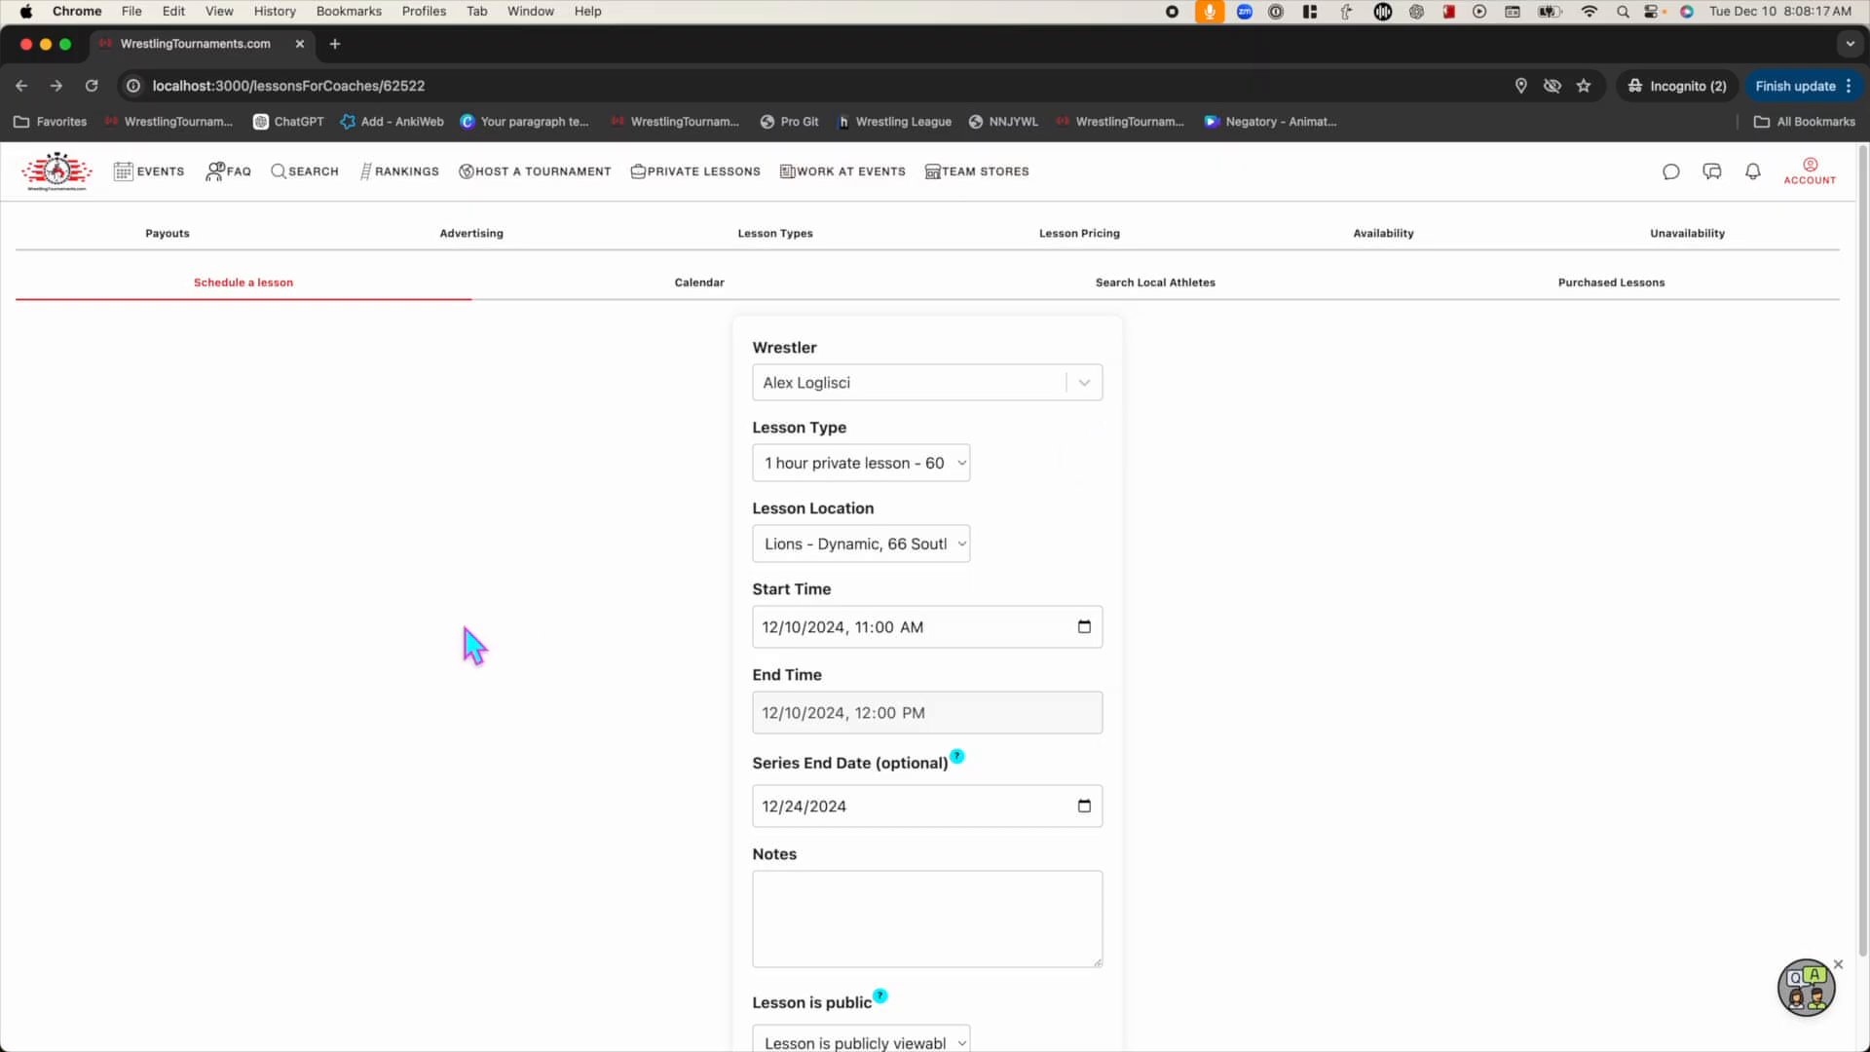
pyautogui.click(691, 297)
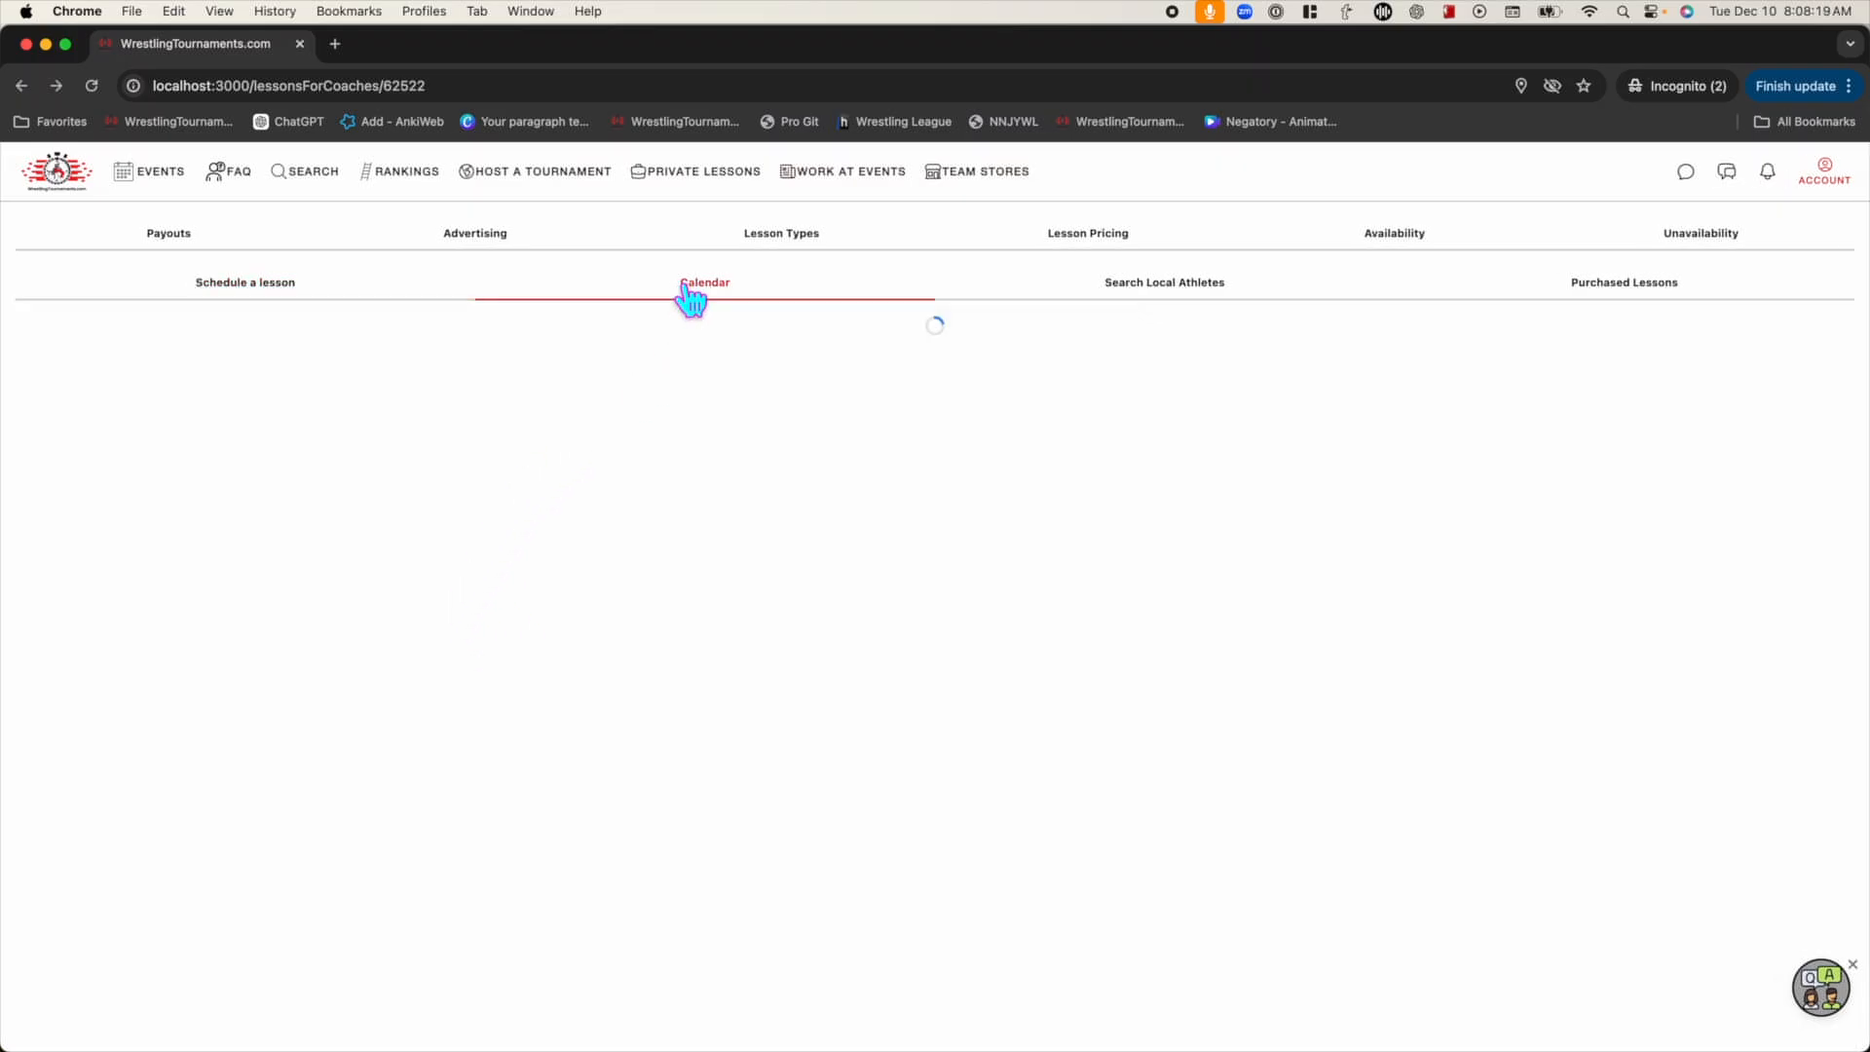
pyautogui.scroll(-1, 594, 466)
pyautogui.scroll(-5, 597, 467)
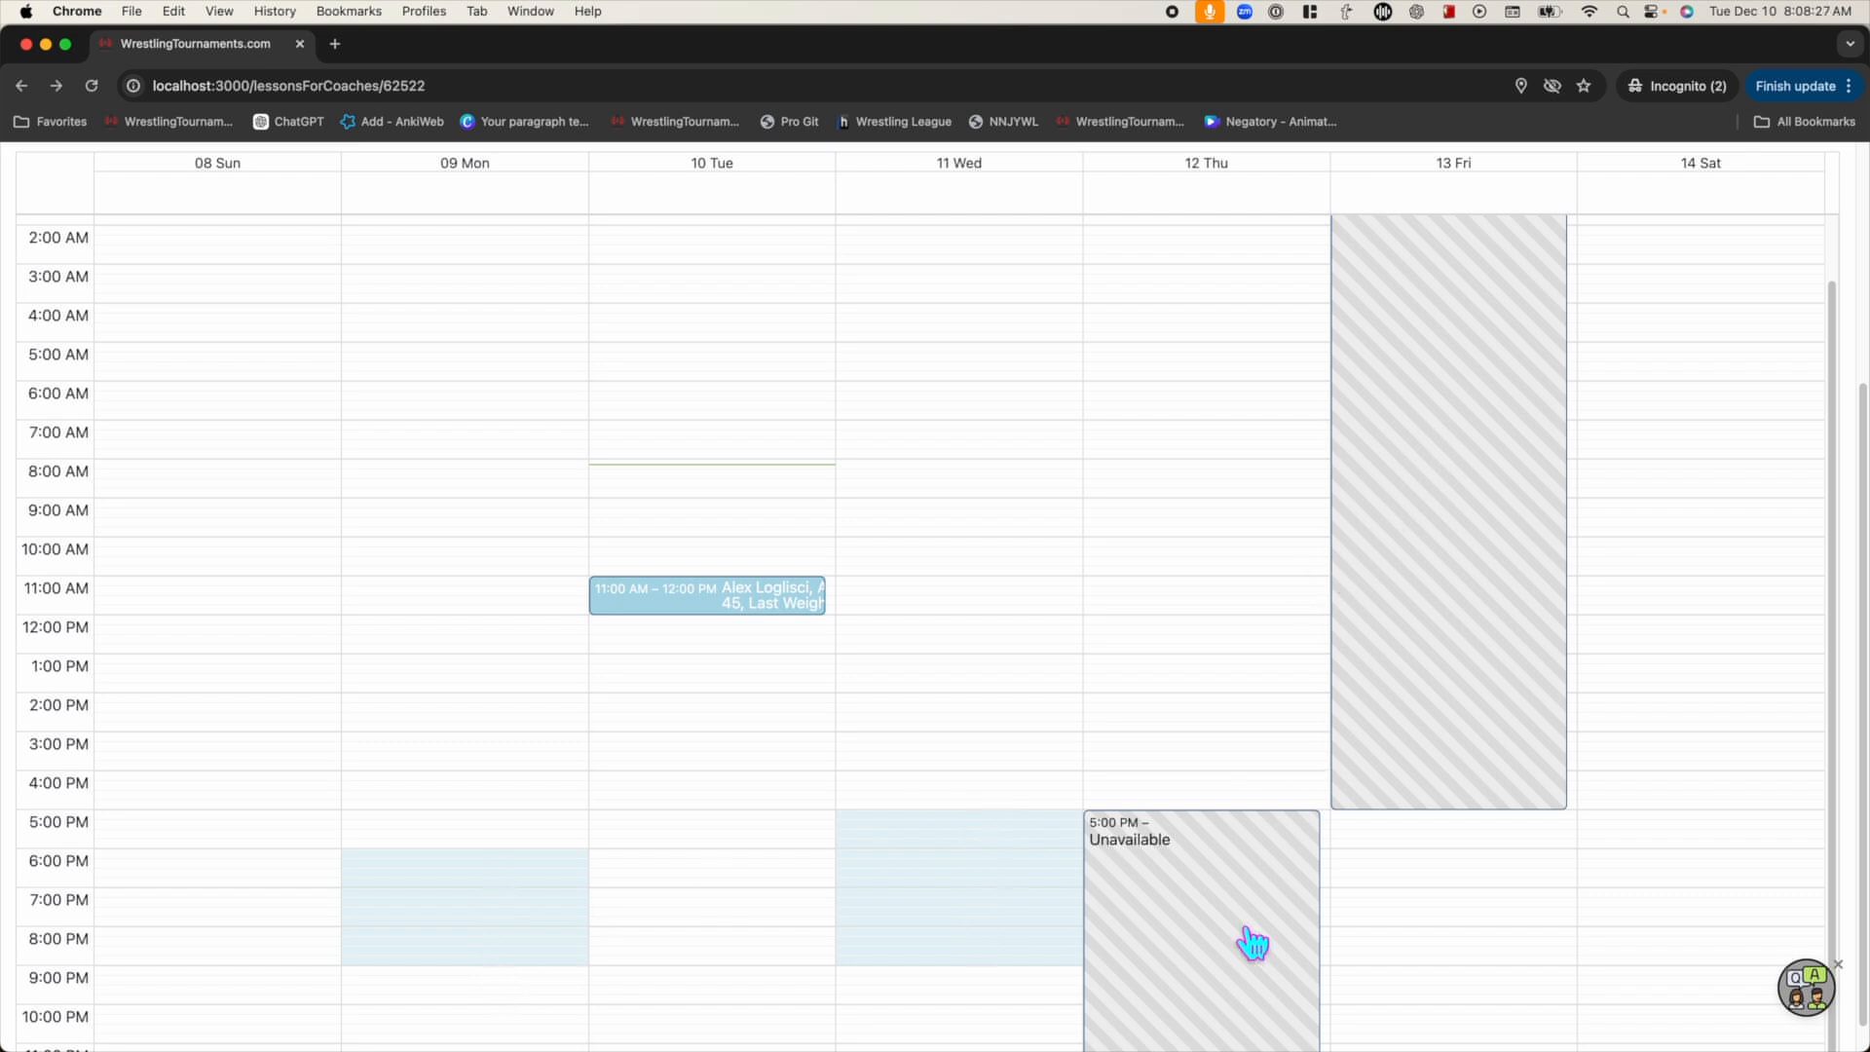
pyautogui.scroll(3, 977, 776)
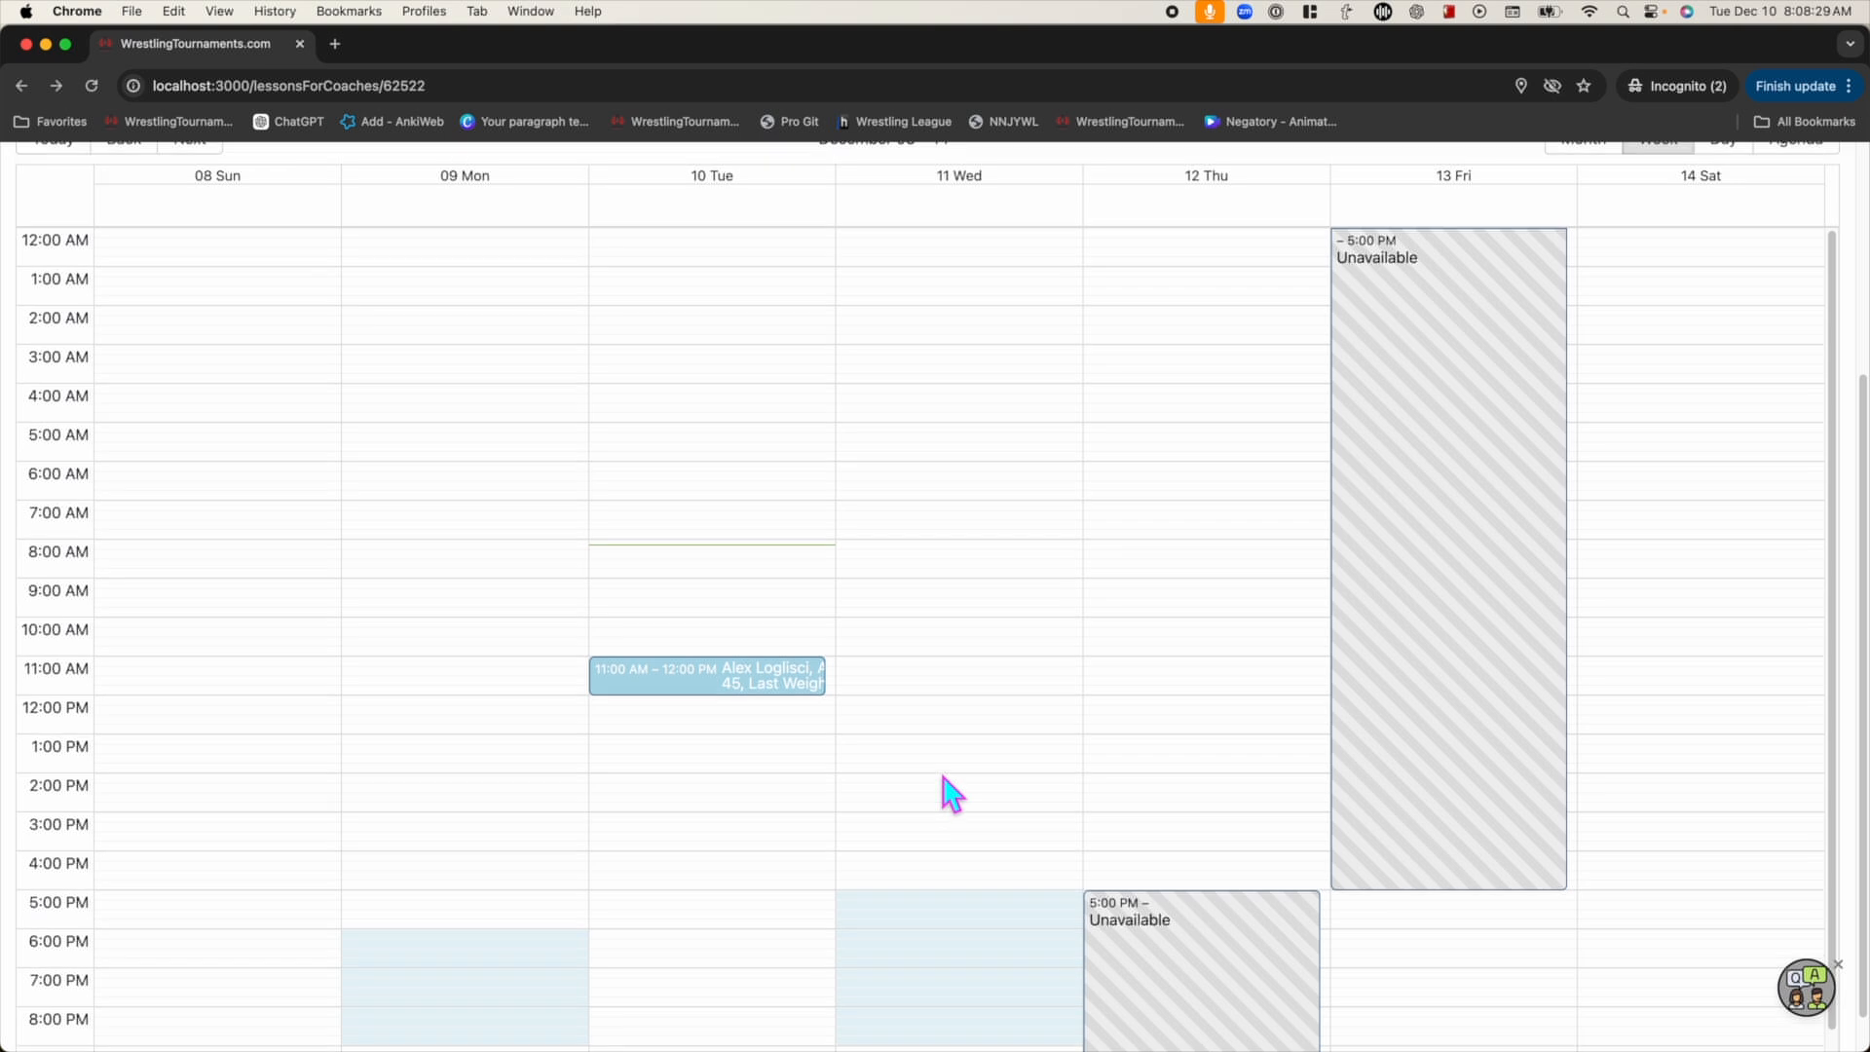
pyautogui.scroll(3, 893, 796)
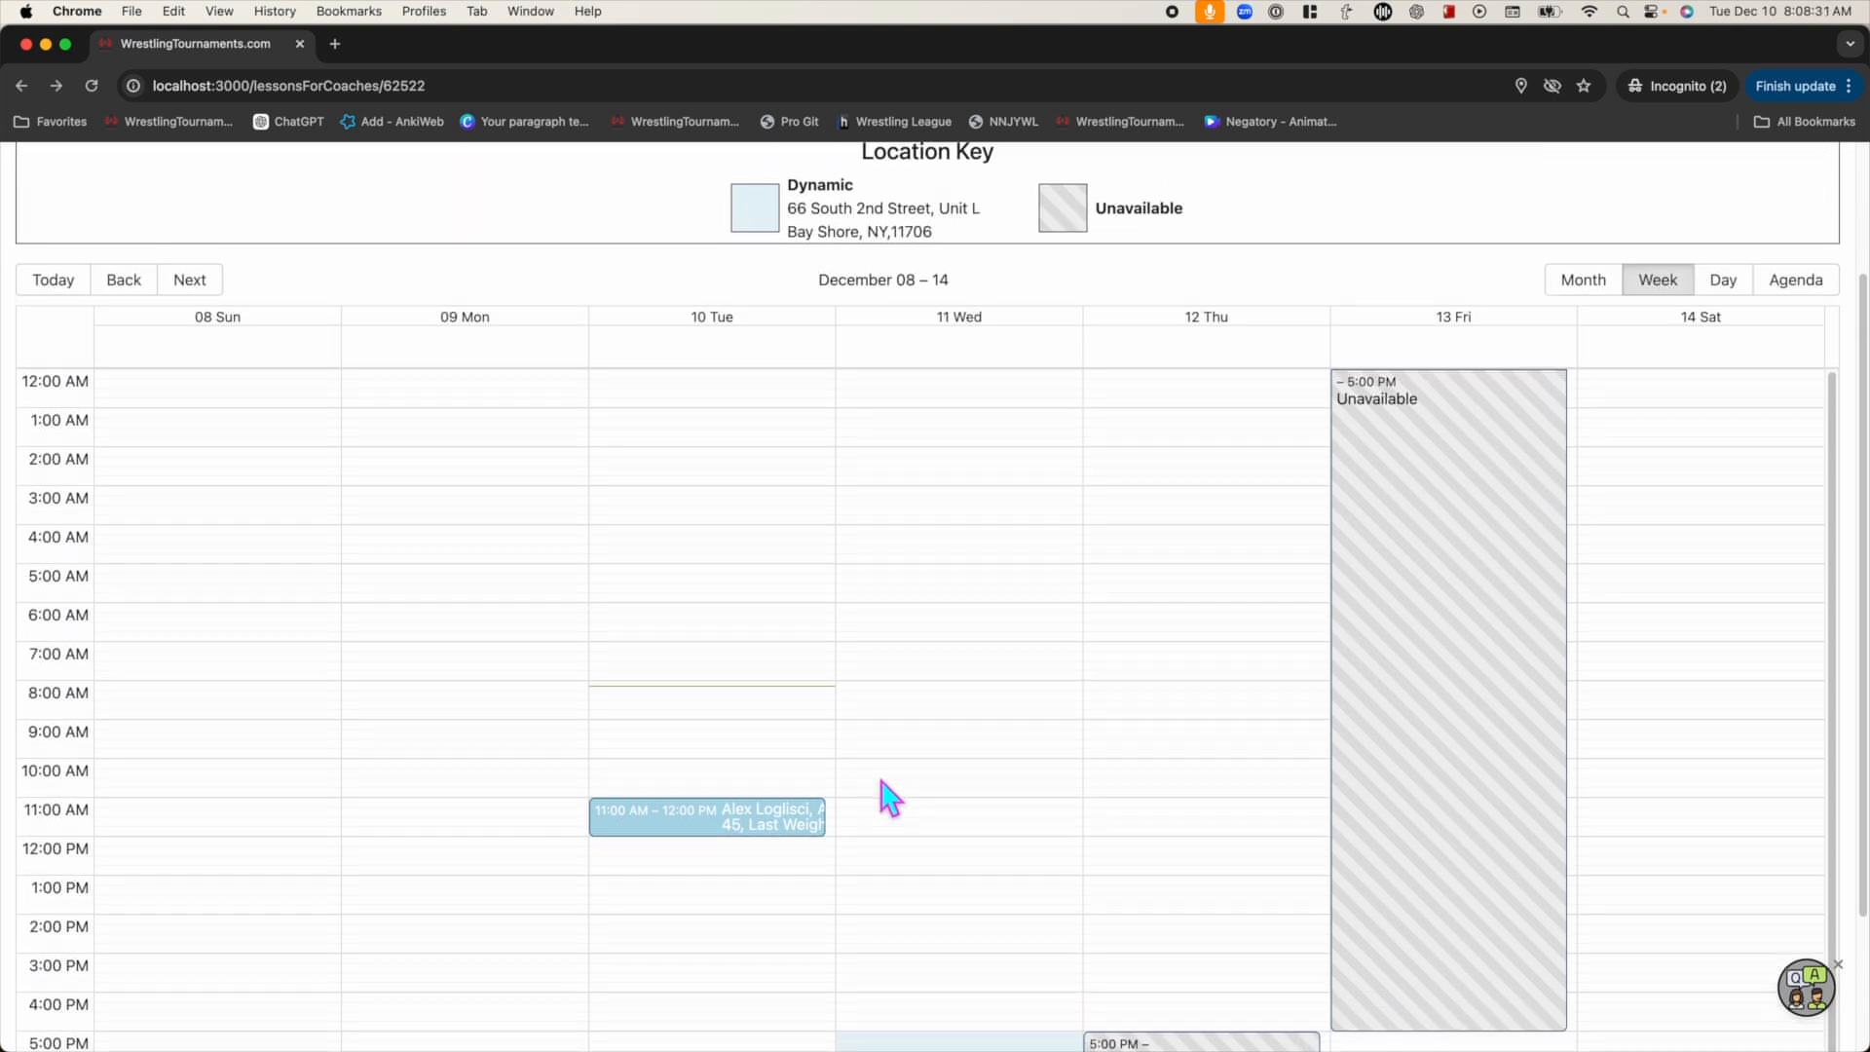
pyautogui.scroll(-2, 752, 849)
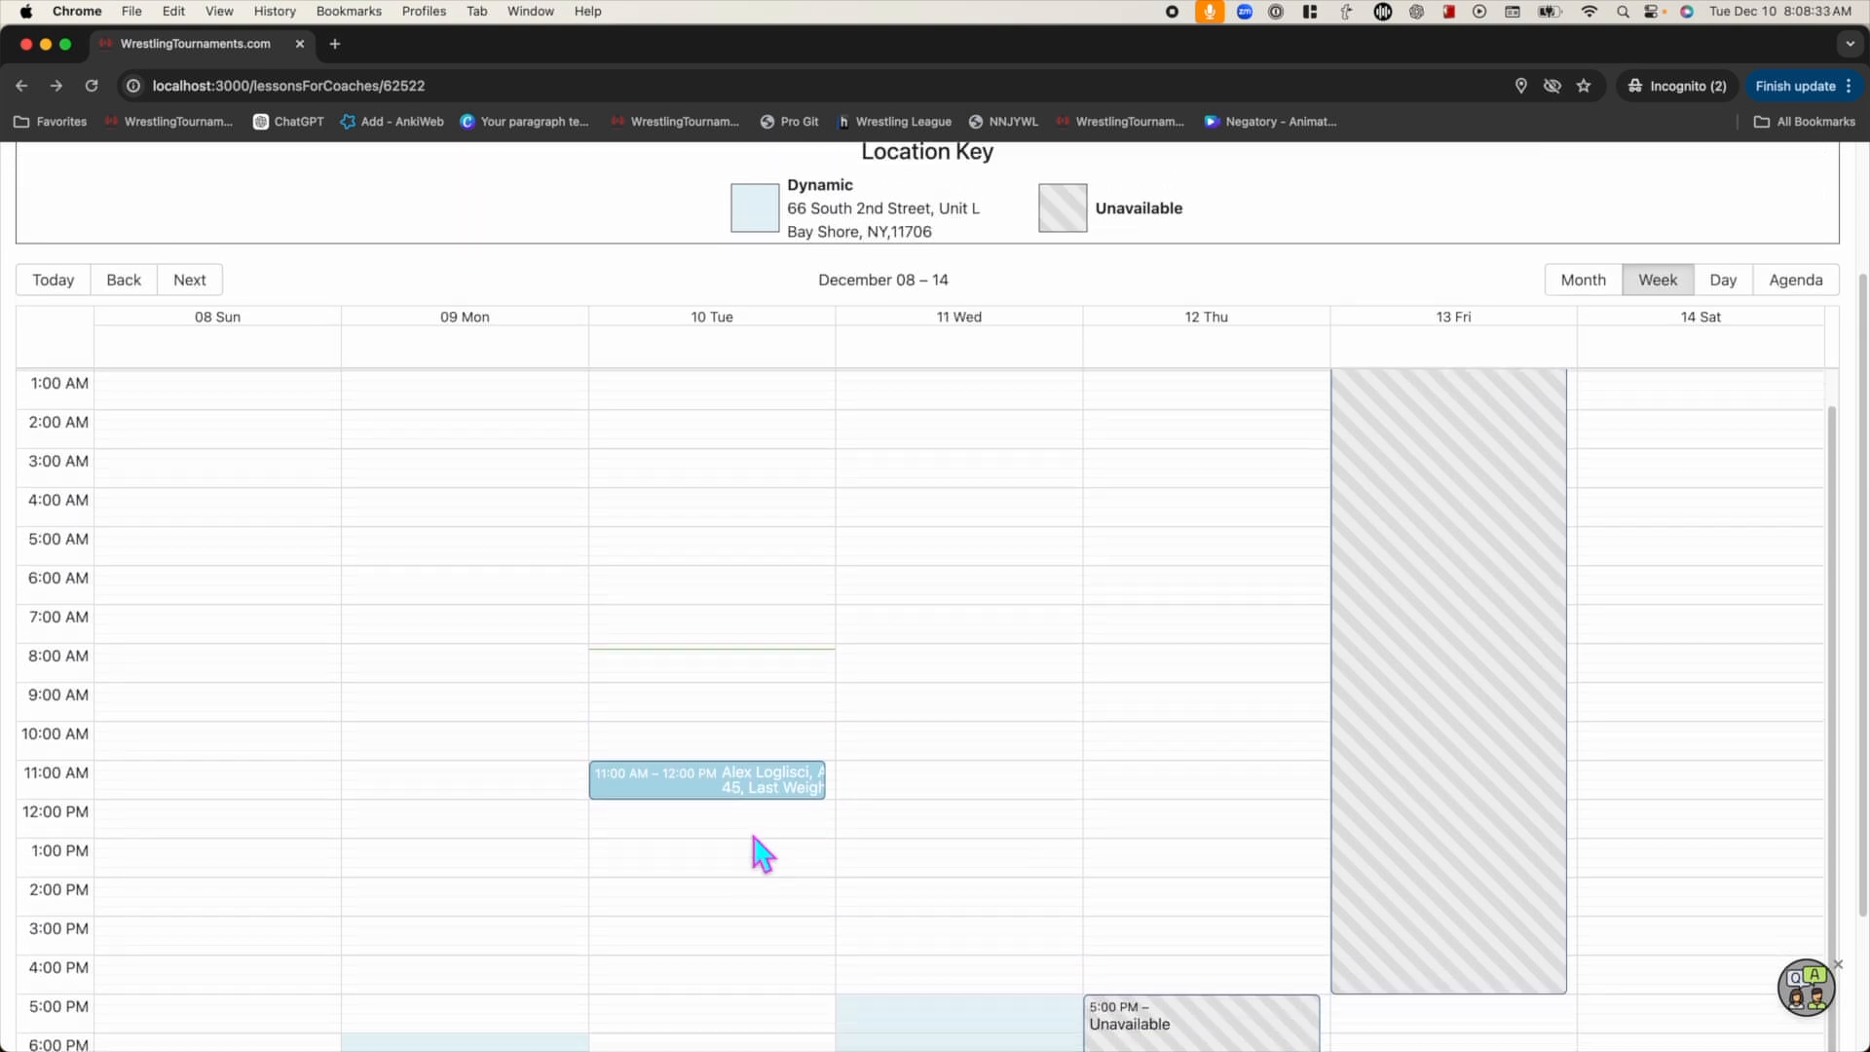
pyautogui.scroll(-1, 835, 942)
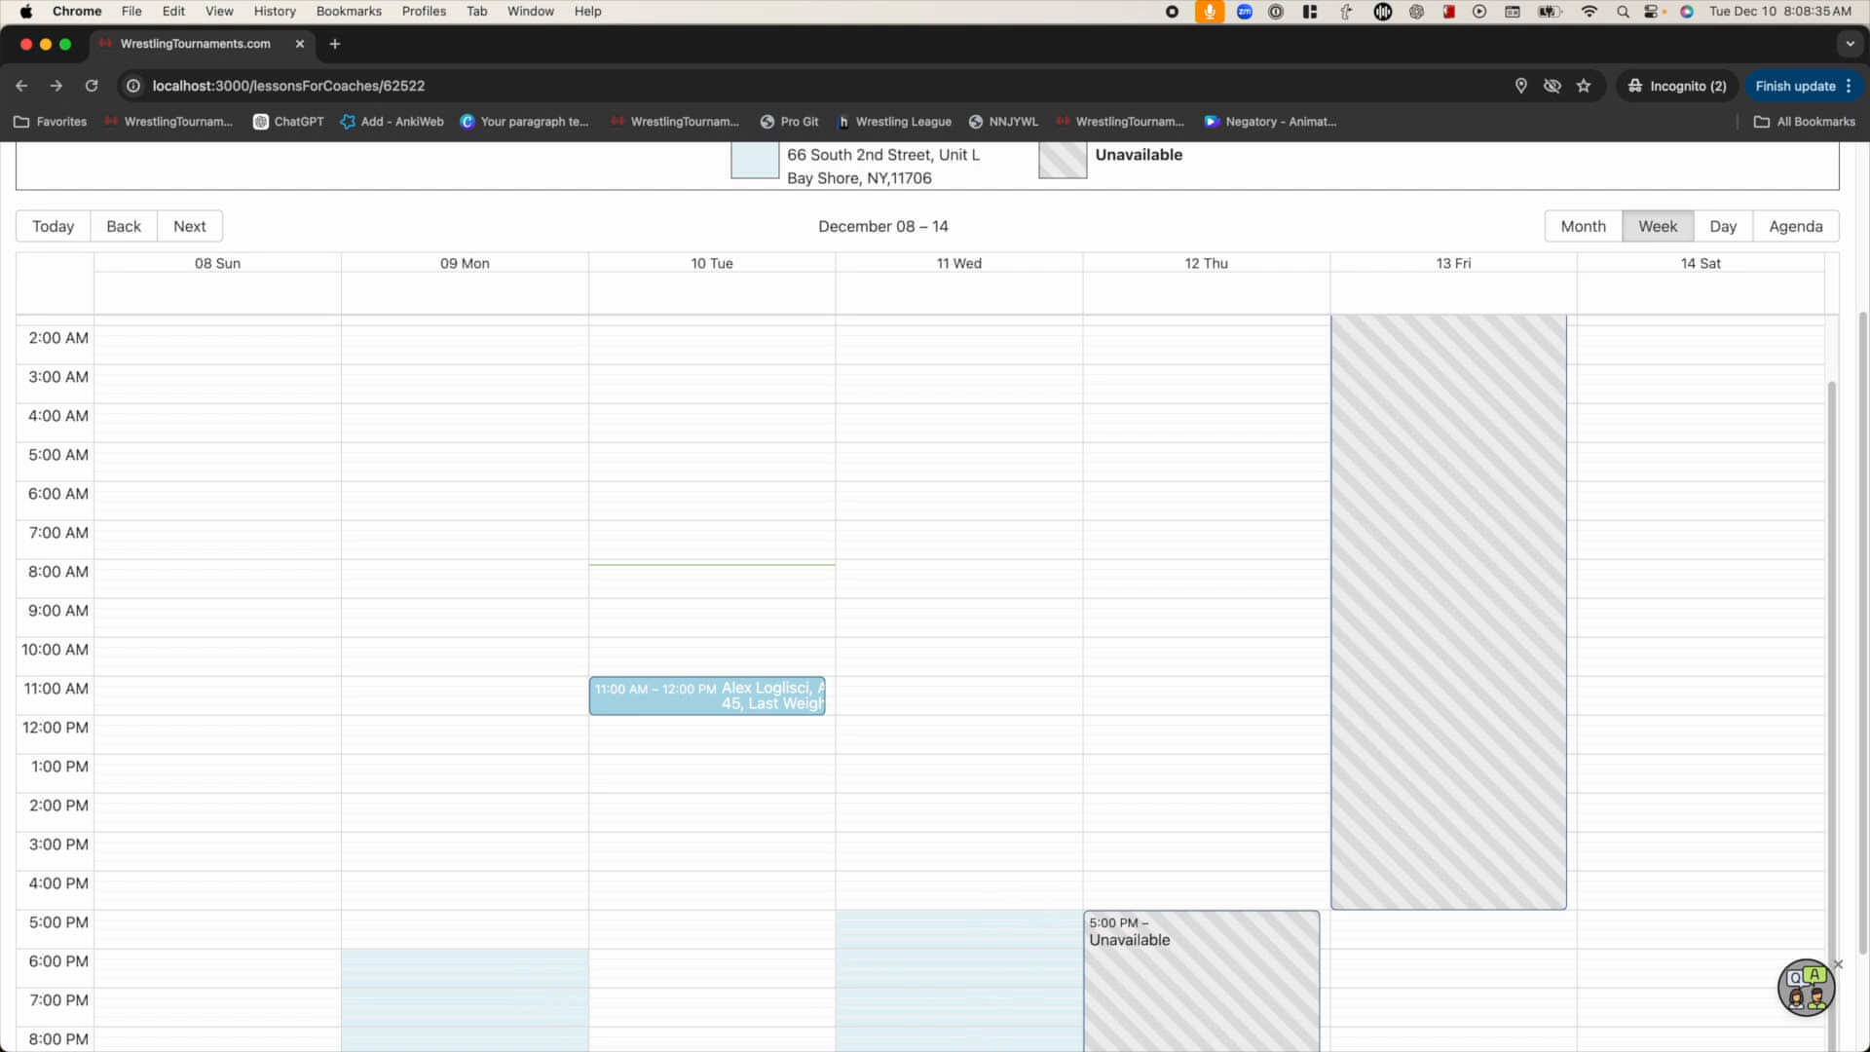
pyautogui.scroll(5, 880, 837)
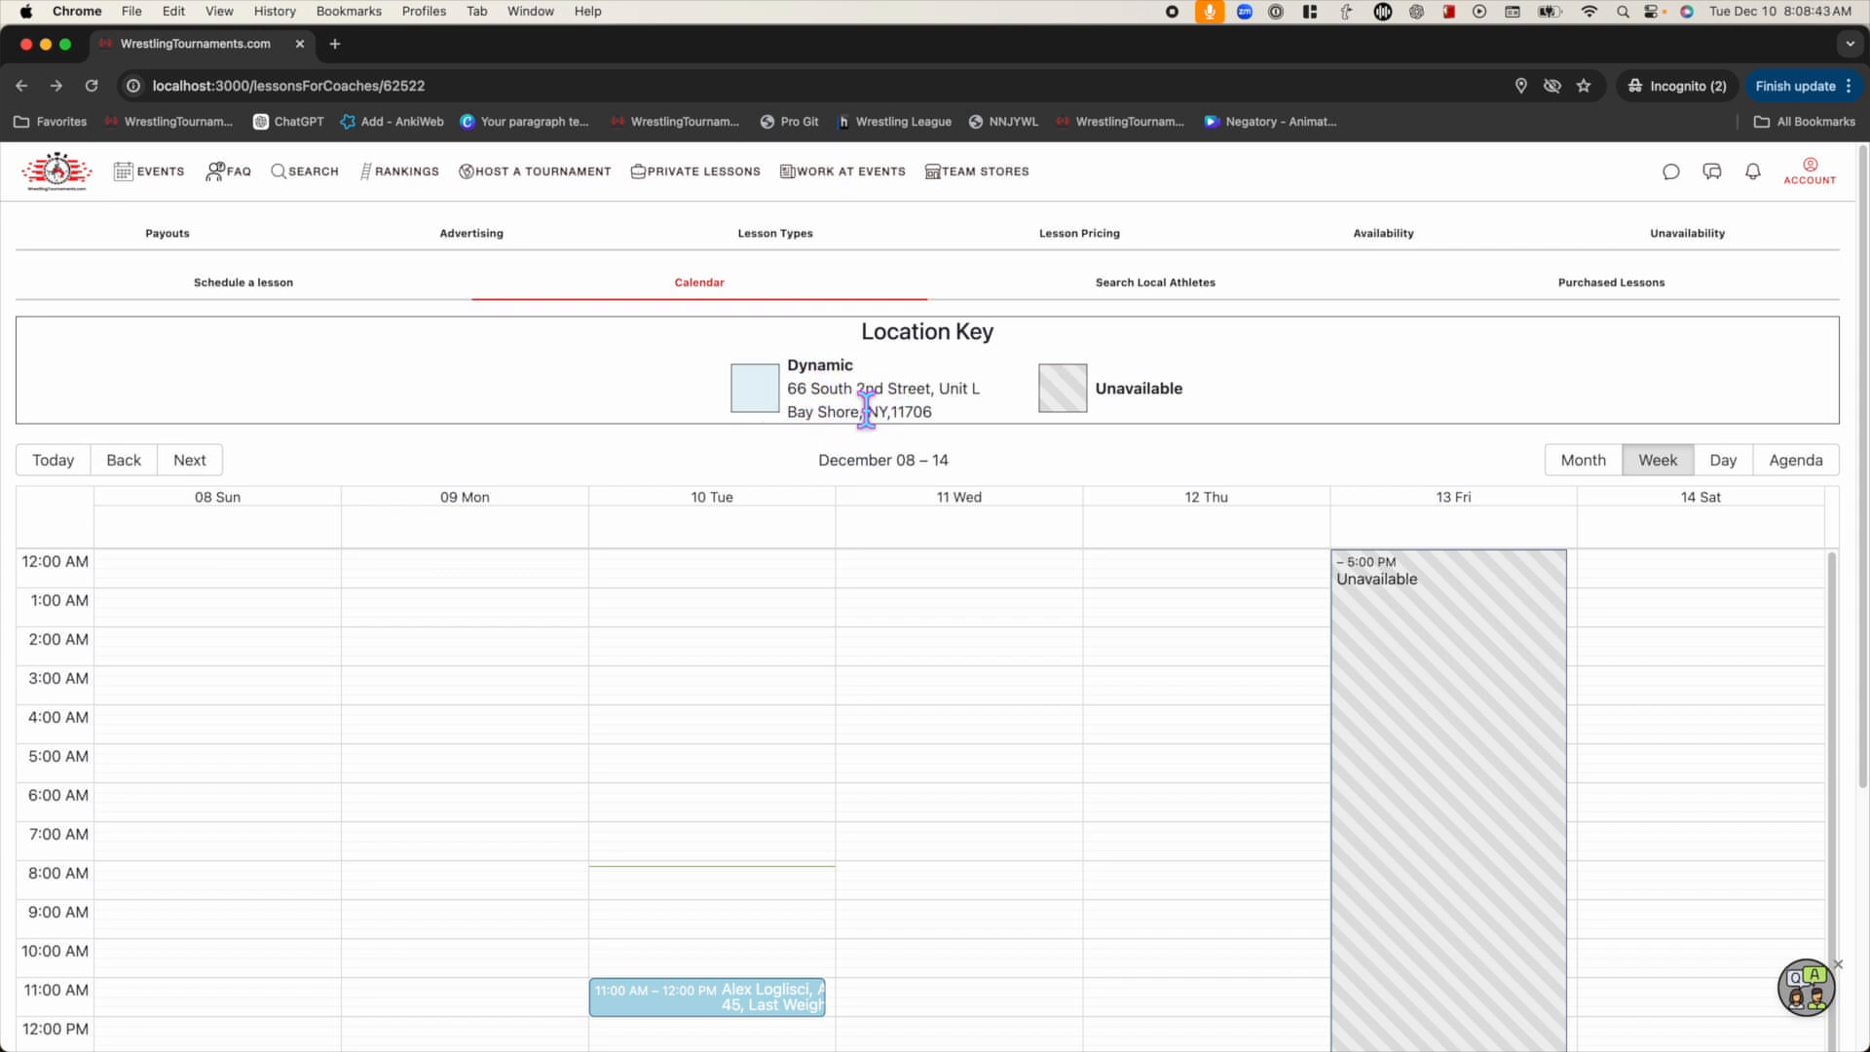
pyautogui.scroll(-2, 870, 398)
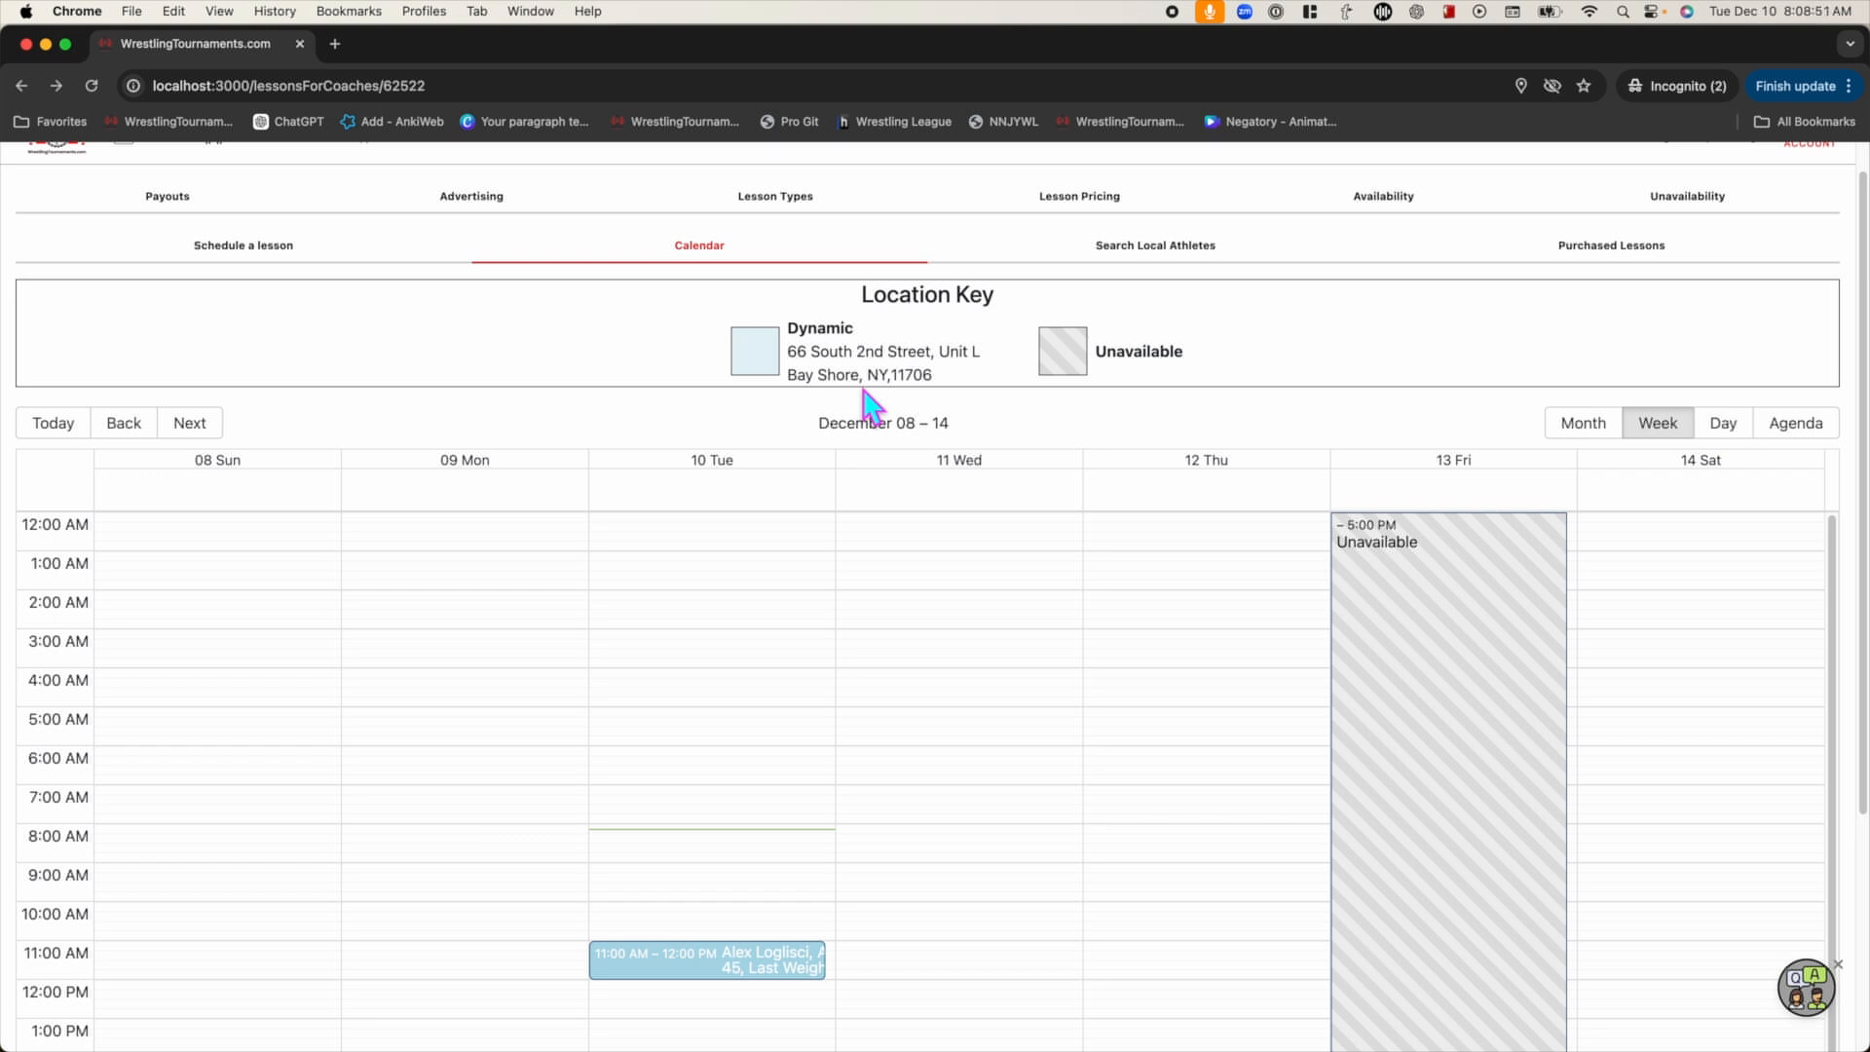
pyautogui.scroll(2, 870, 397)
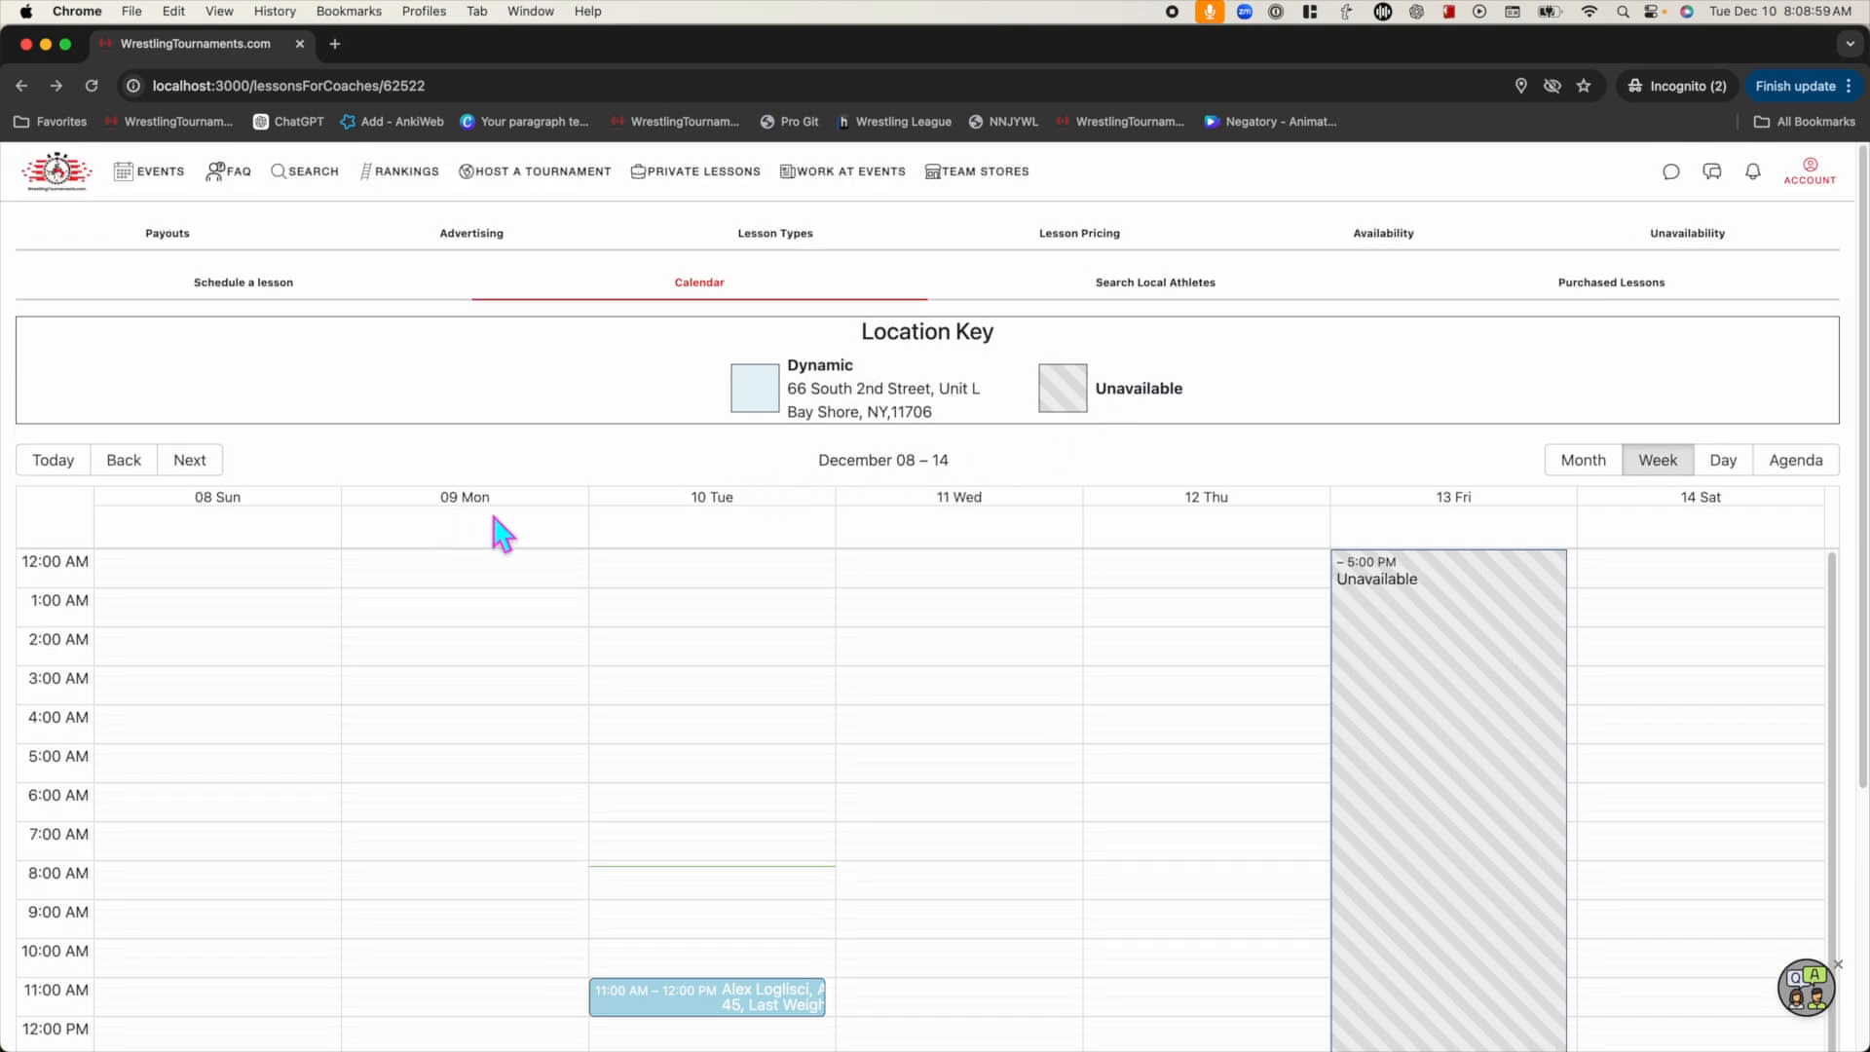
pyautogui.click(145, 466)
pyautogui.click(190, 468)
pyautogui.click(1608, 474)
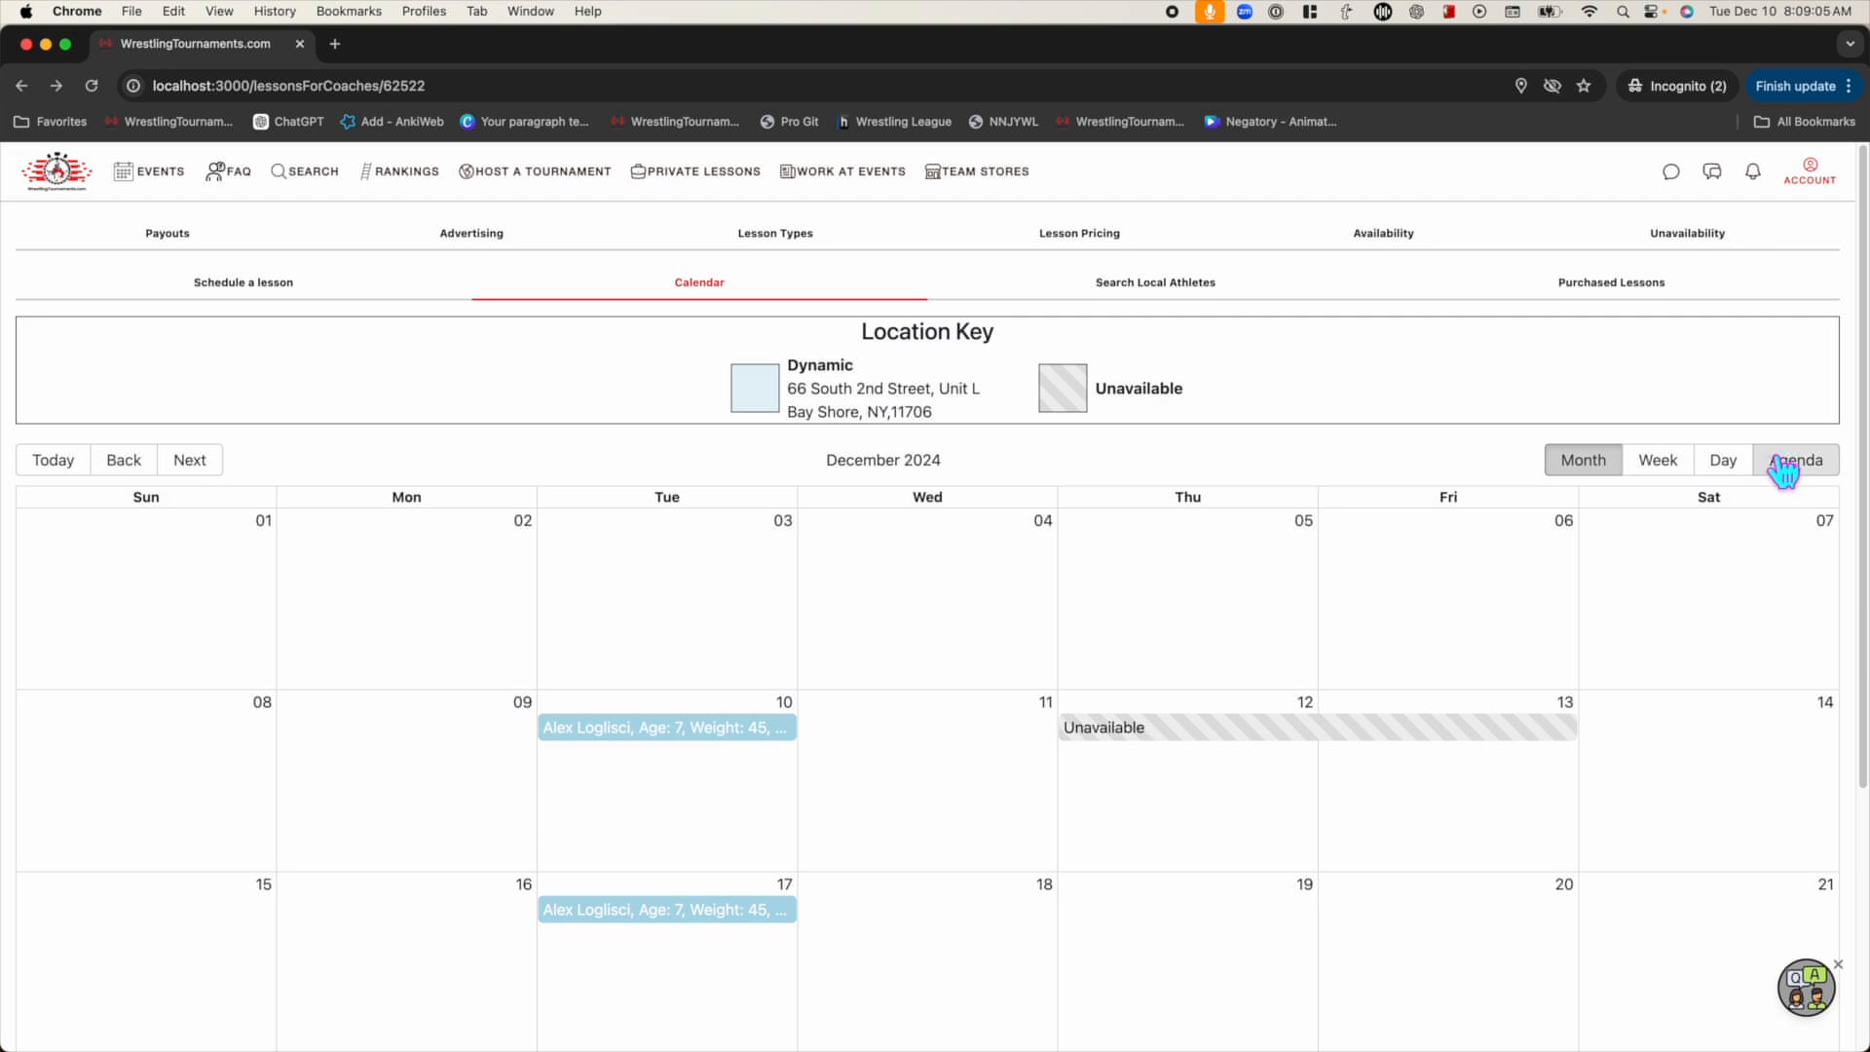
pyautogui.click(1738, 466)
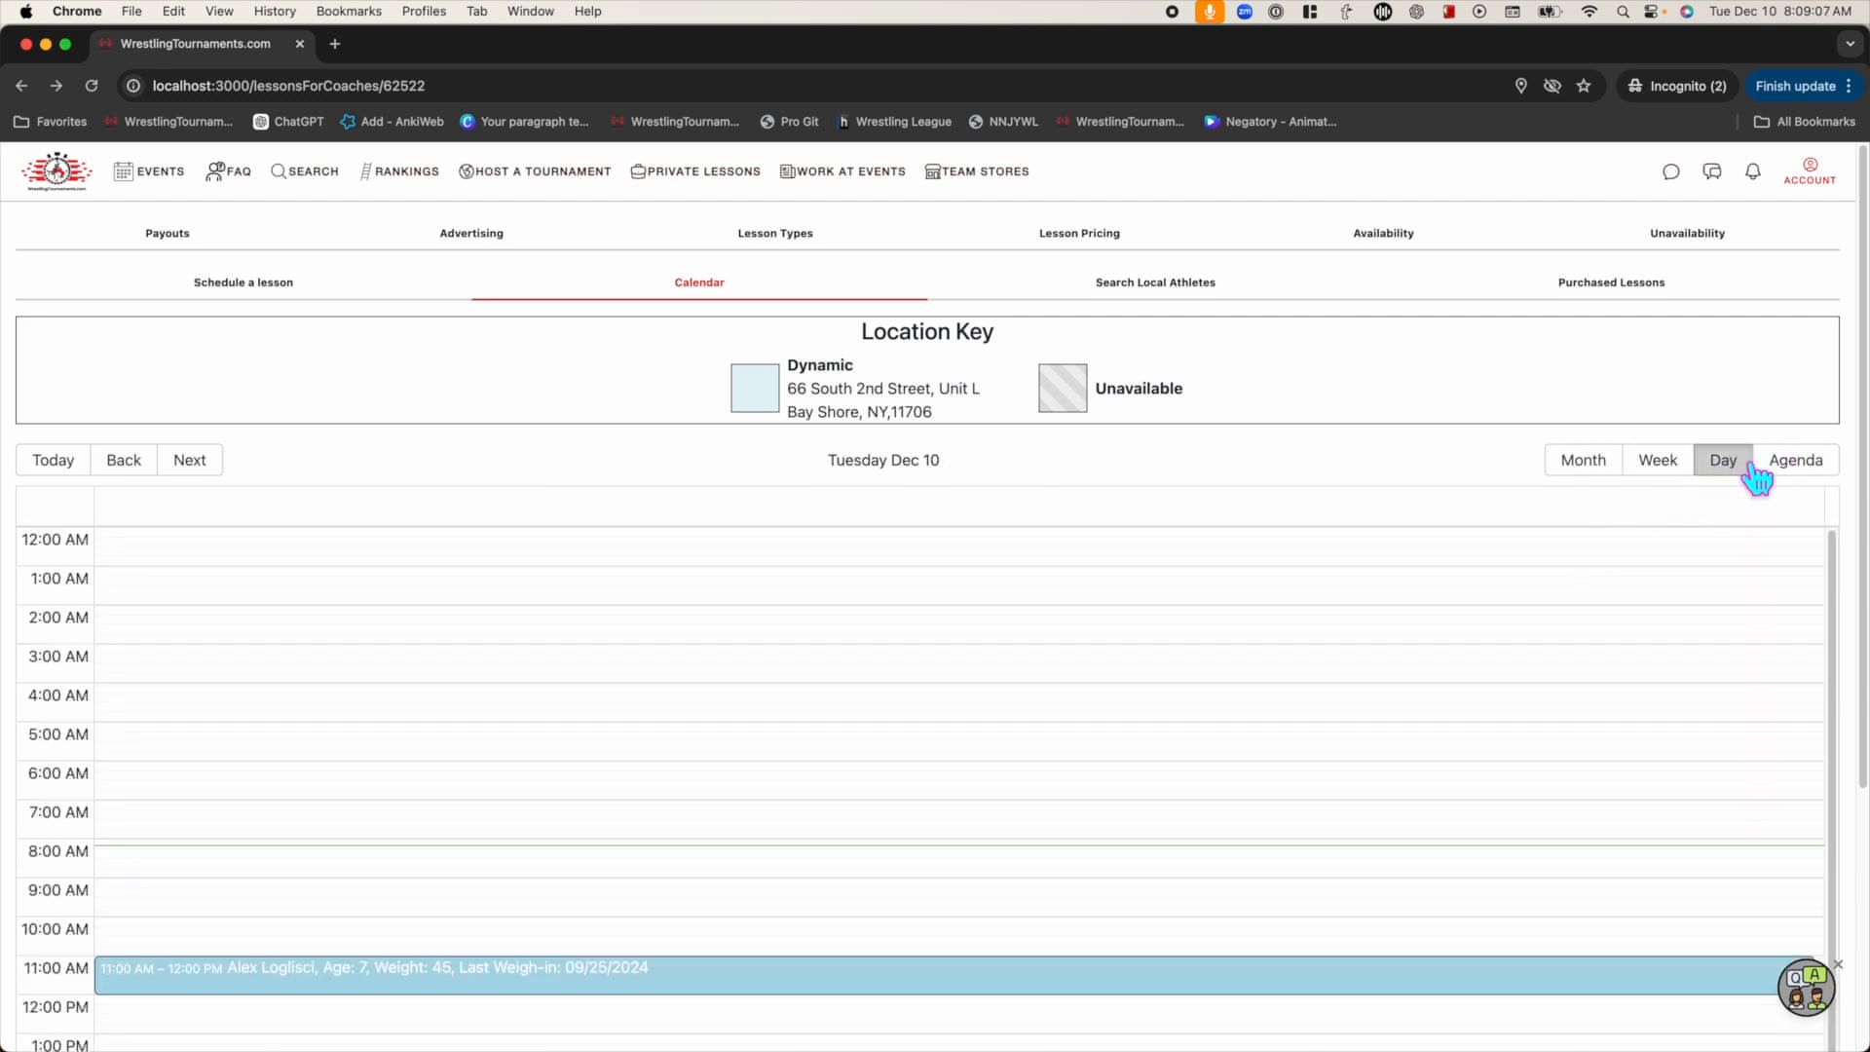
pyautogui.click(1817, 465)
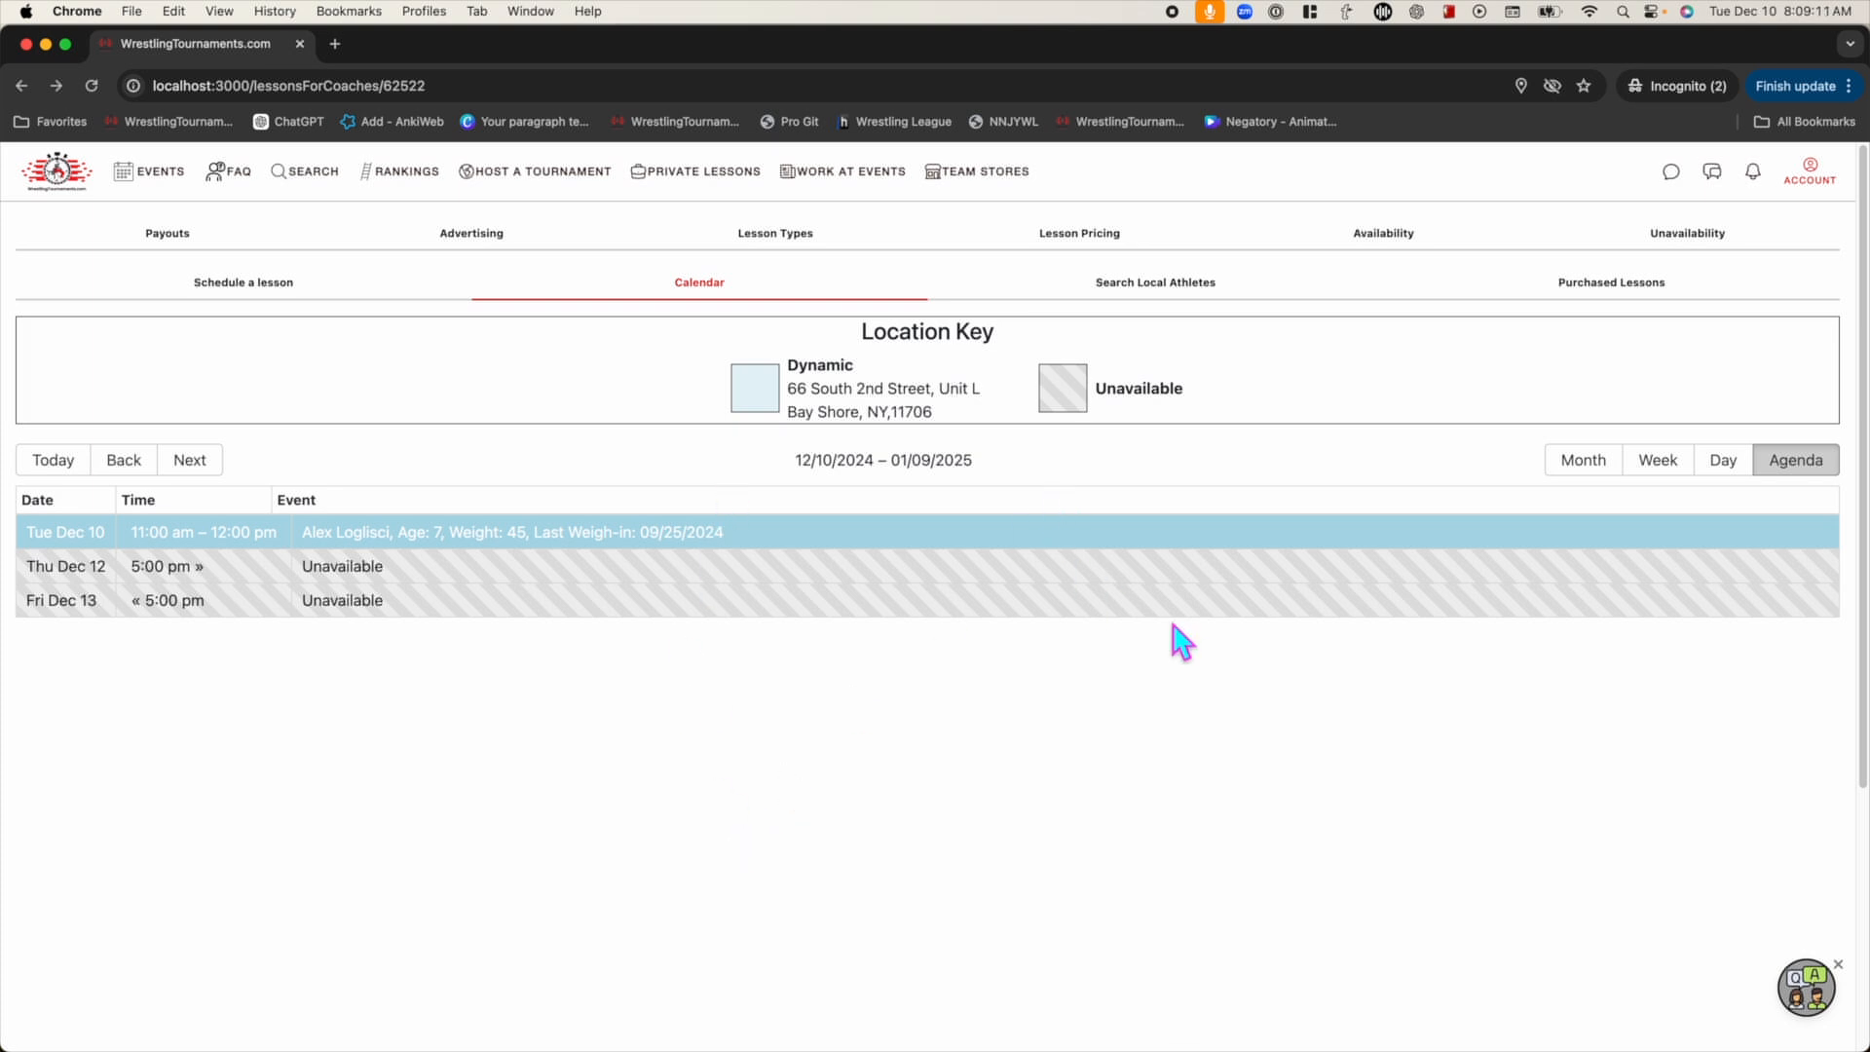
pyautogui.click(1658, 460)
pyautogui.scroll(-3, 755, 571)
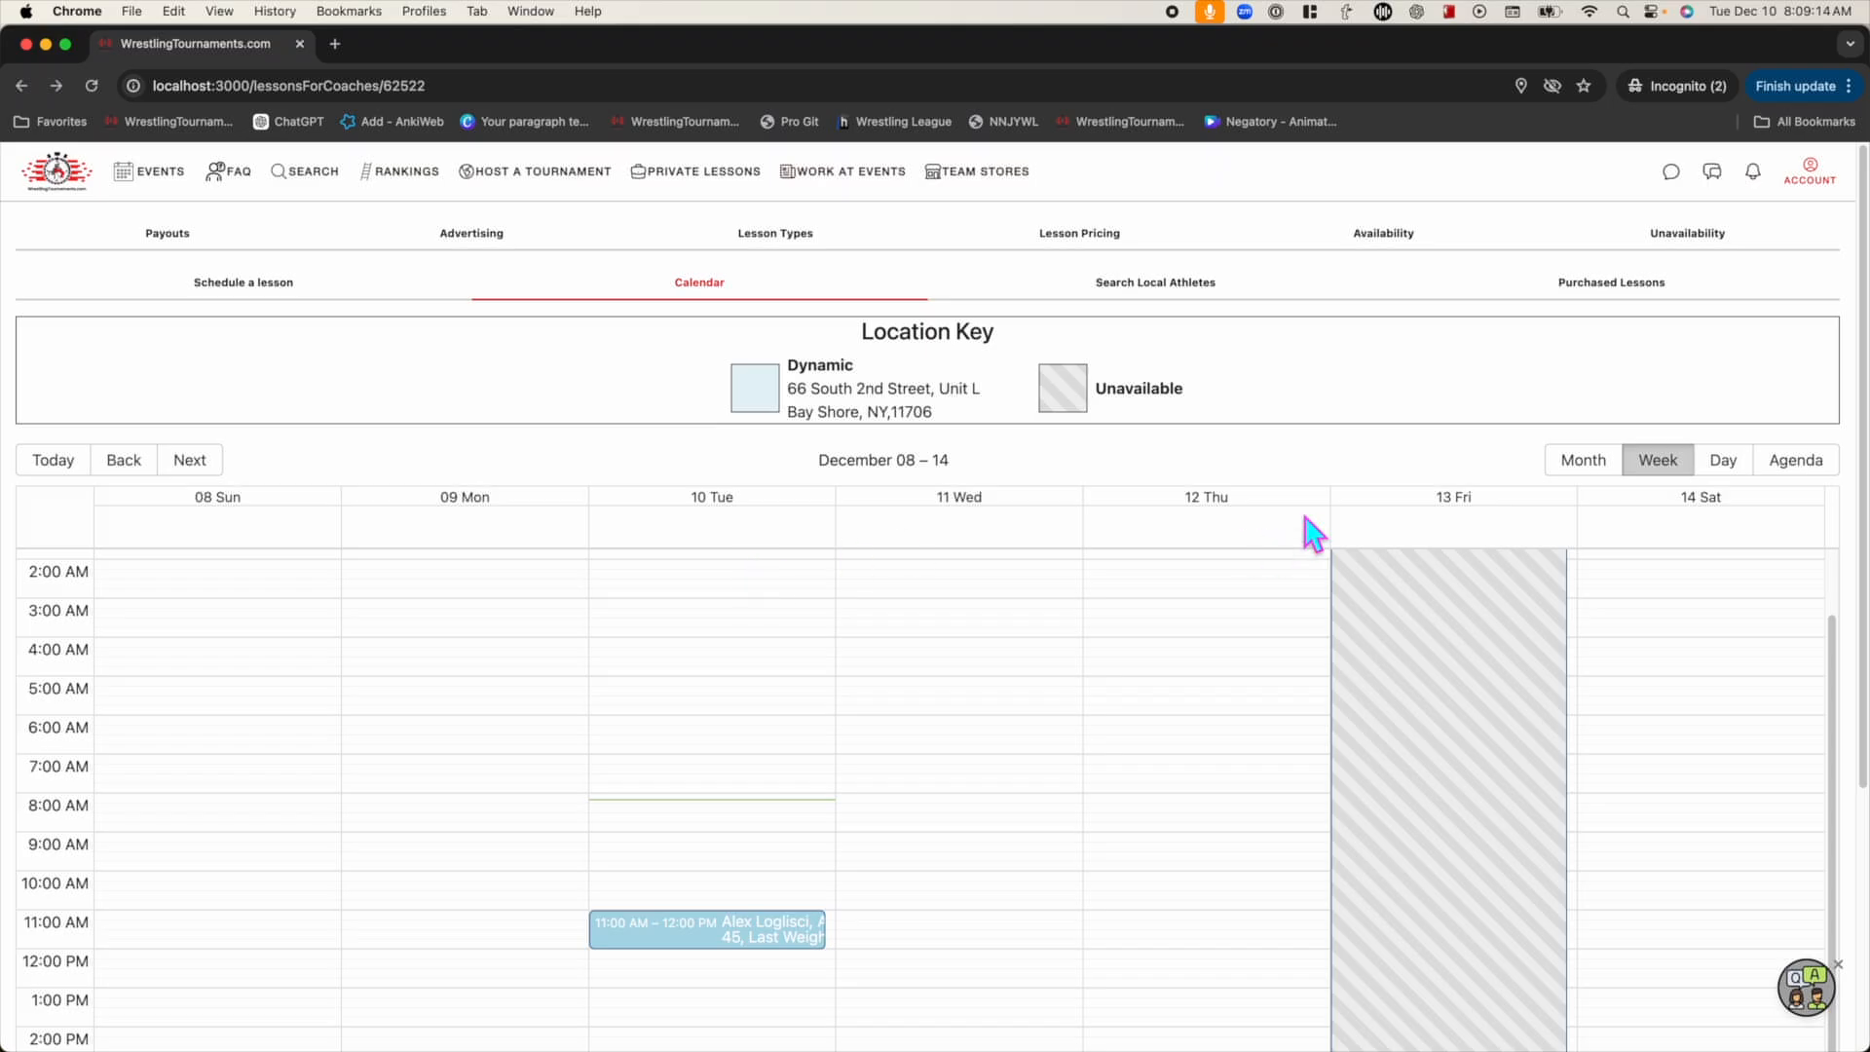
# Open the details of the Tue Dec 10, 11:00 AM lesson on the week calendar
pyautogui.scroll(-4, 1373, 401)
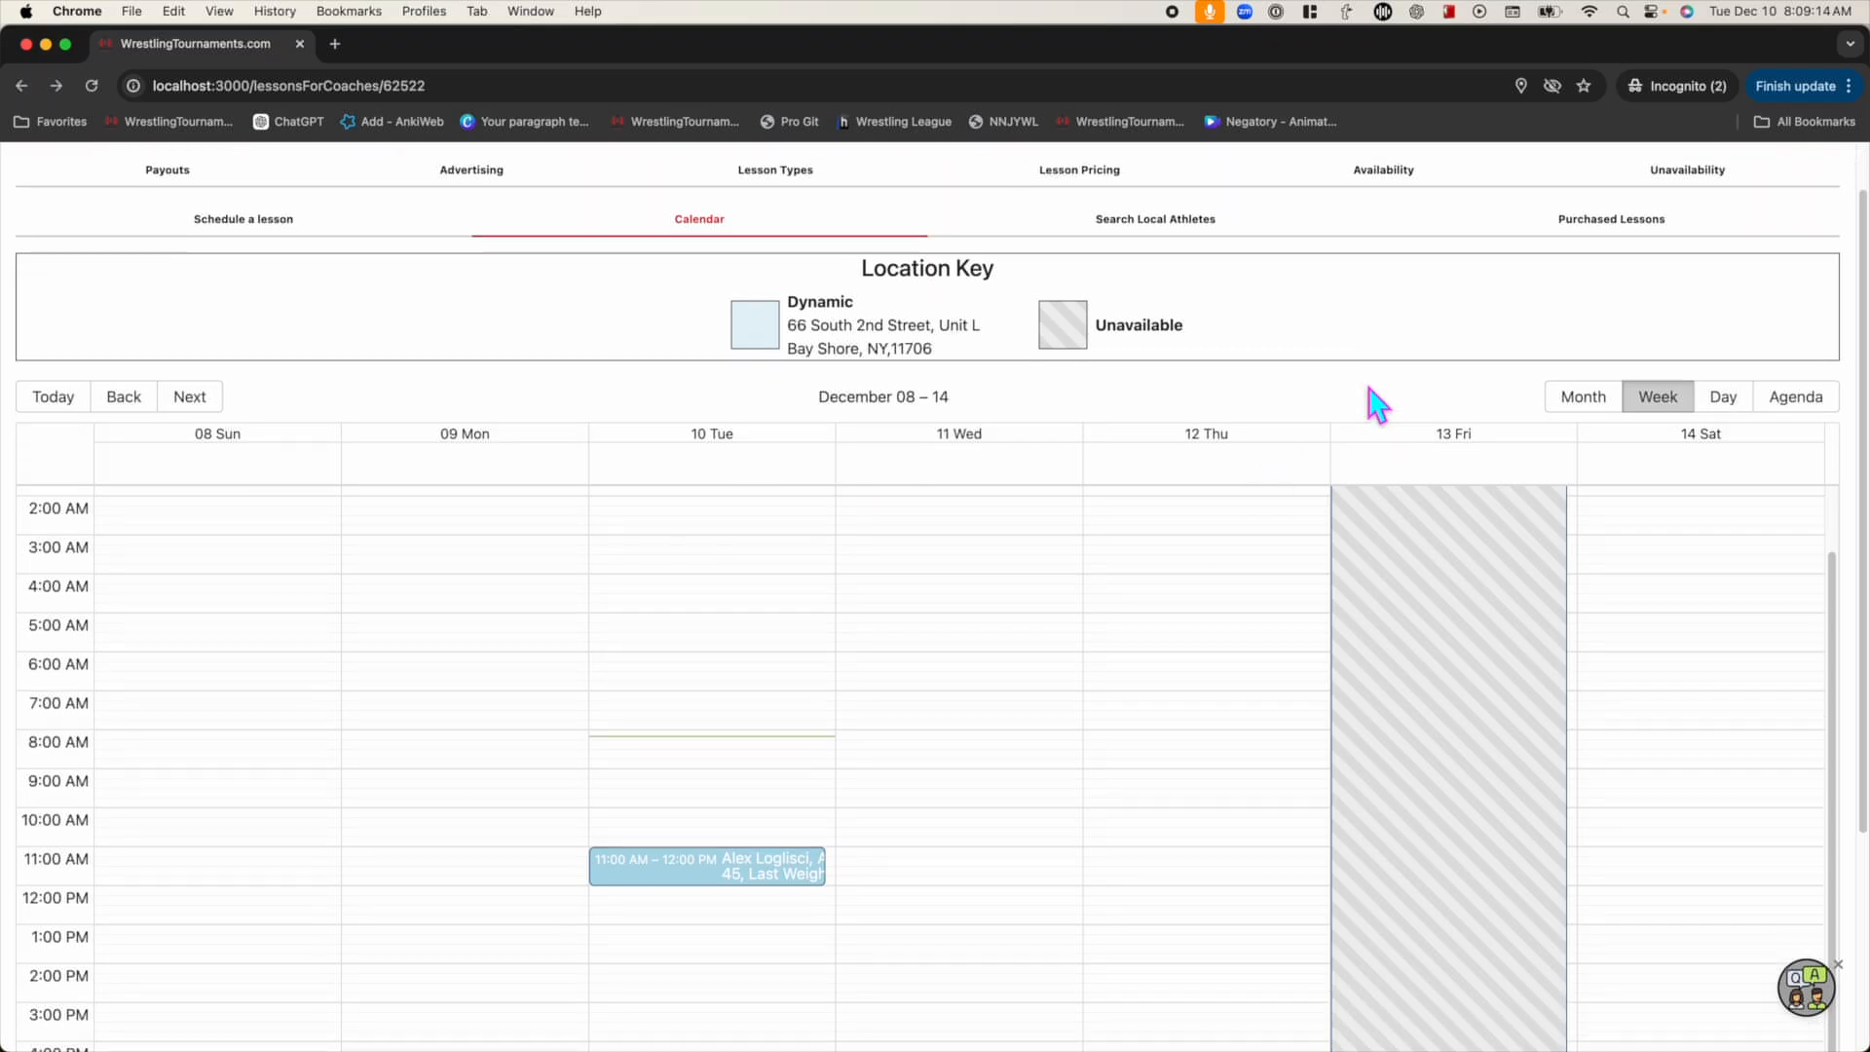
pyautogui.scroll(-3, 1349, 366)
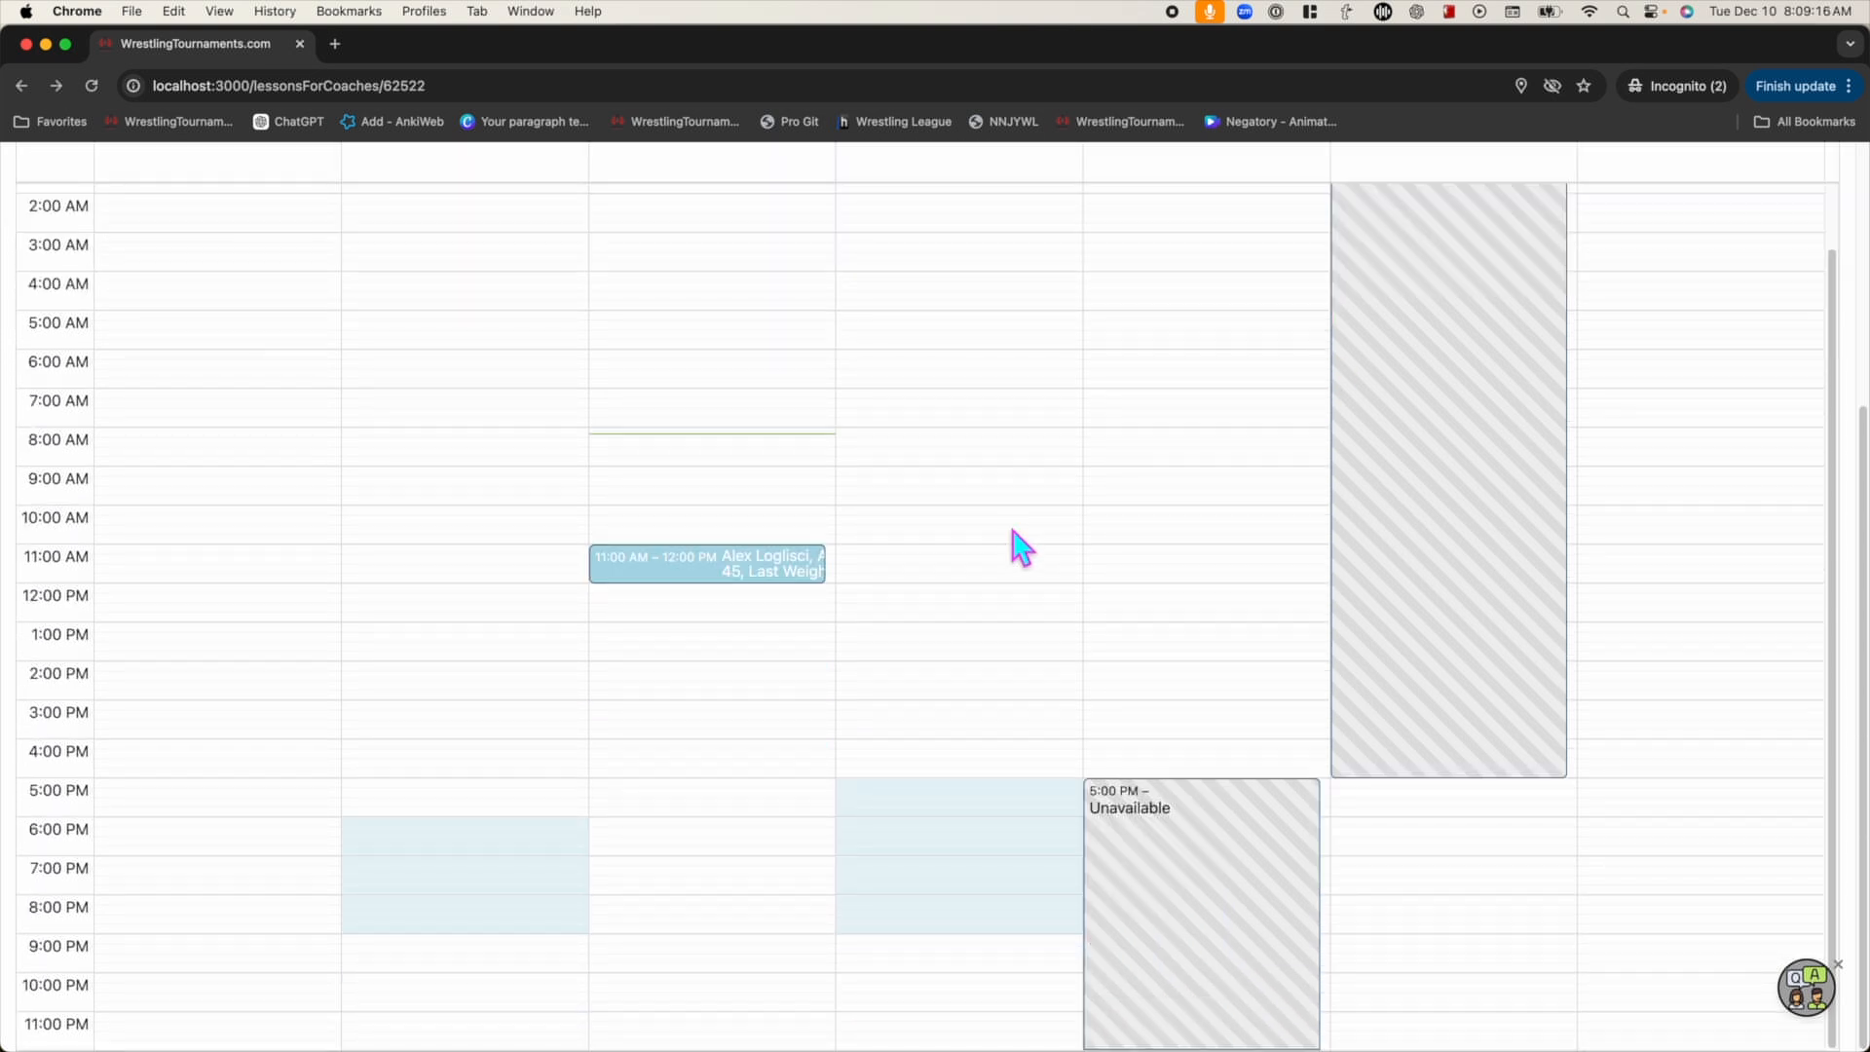
pyautogui.click(770, 582)
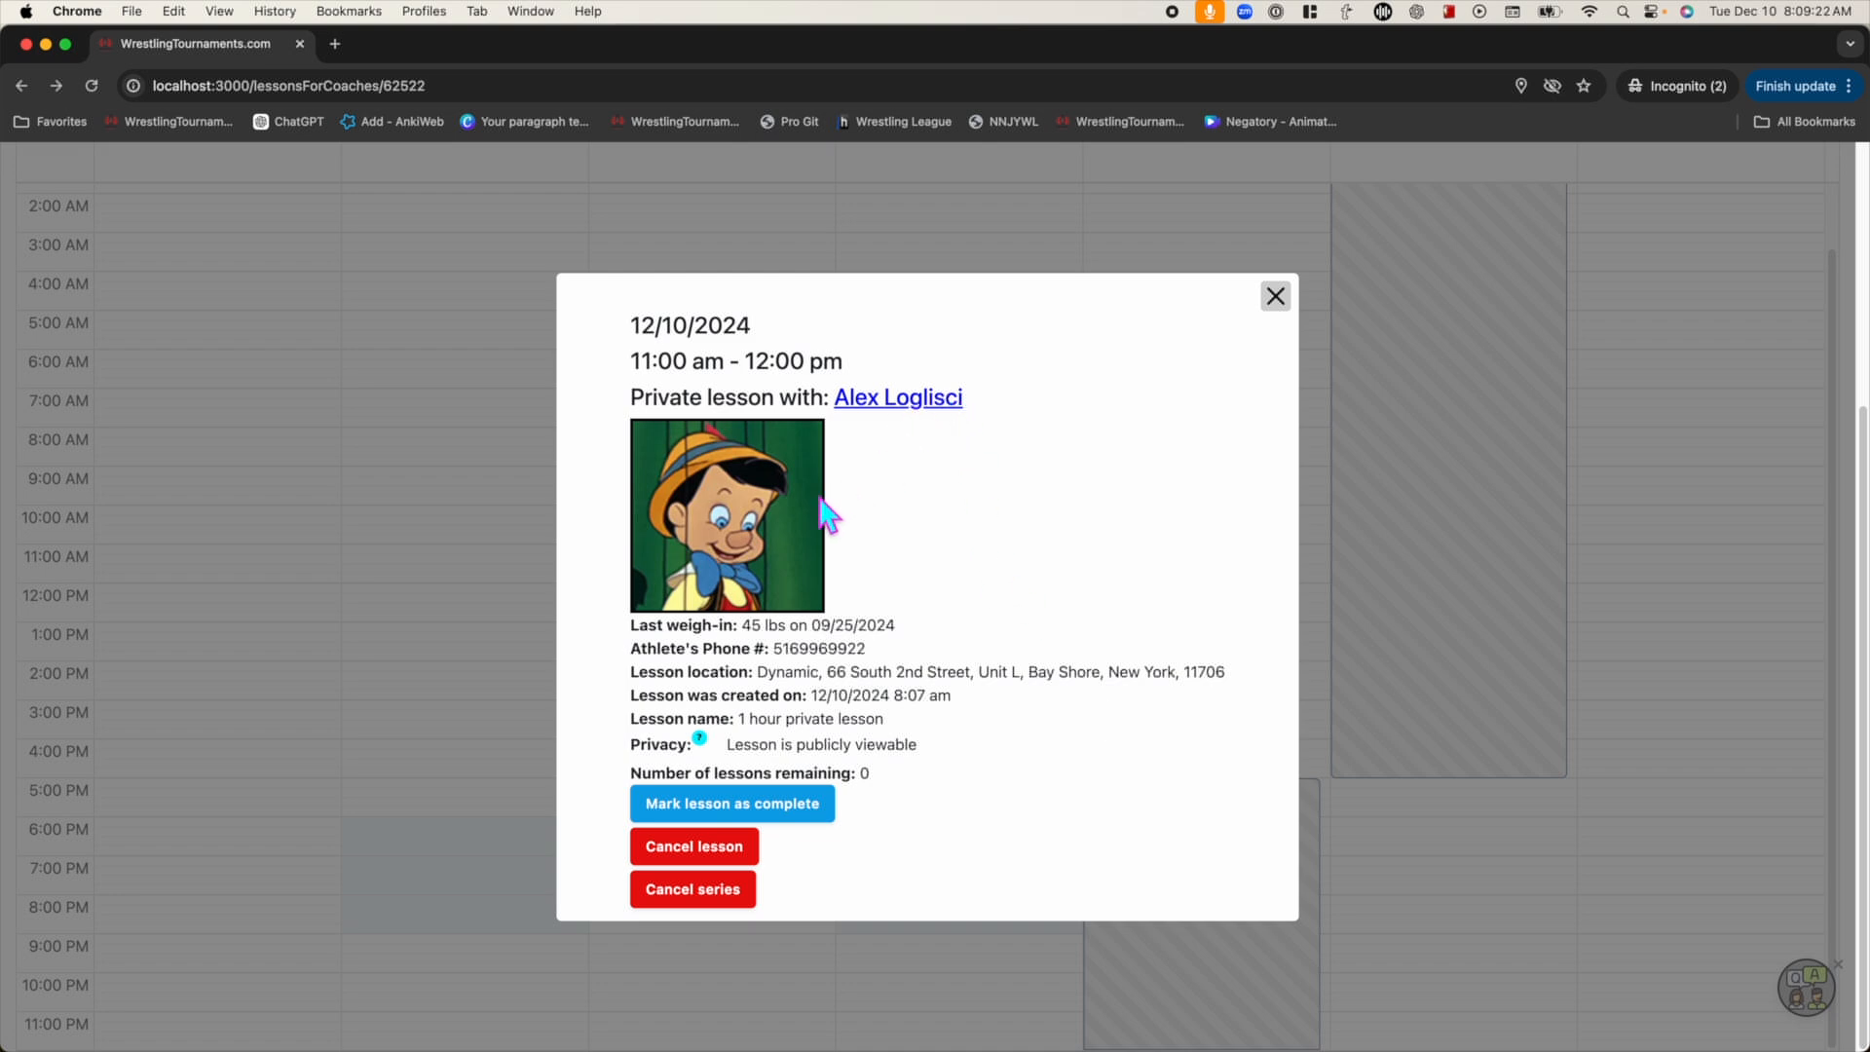
# Point out the athlete's weigh-in, phone, location, creation time, lesson name and 0 lessons remaining
pyautogui.doubleClick(759, 633)
pyautogui.moveTo(826, 625); pyautogui.dragTo(895, 626)
pyautogui.doubleClick(818, 648)
pyautogui.moveTo(758, 672); pyautogui.dragTo(1225, 672)
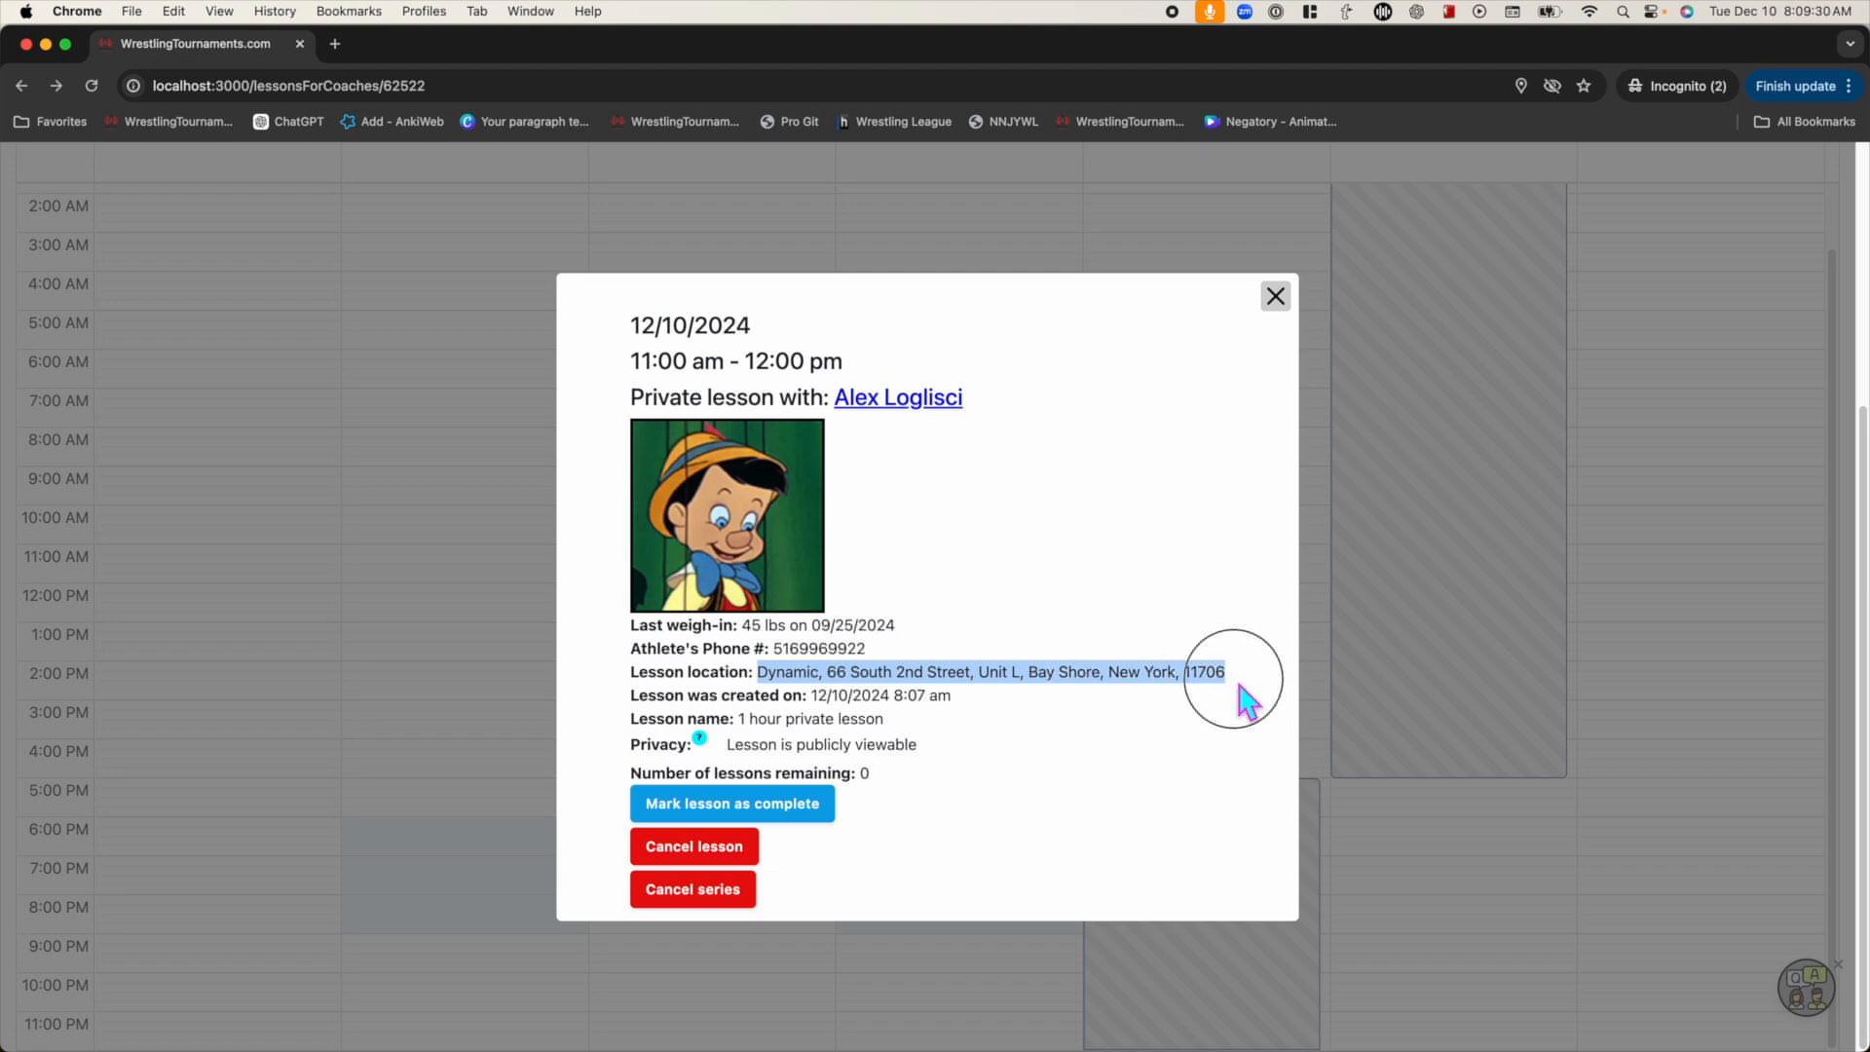
pyautogui.moveTo(818, 695); pyautogui.dragTo(1077, 710)
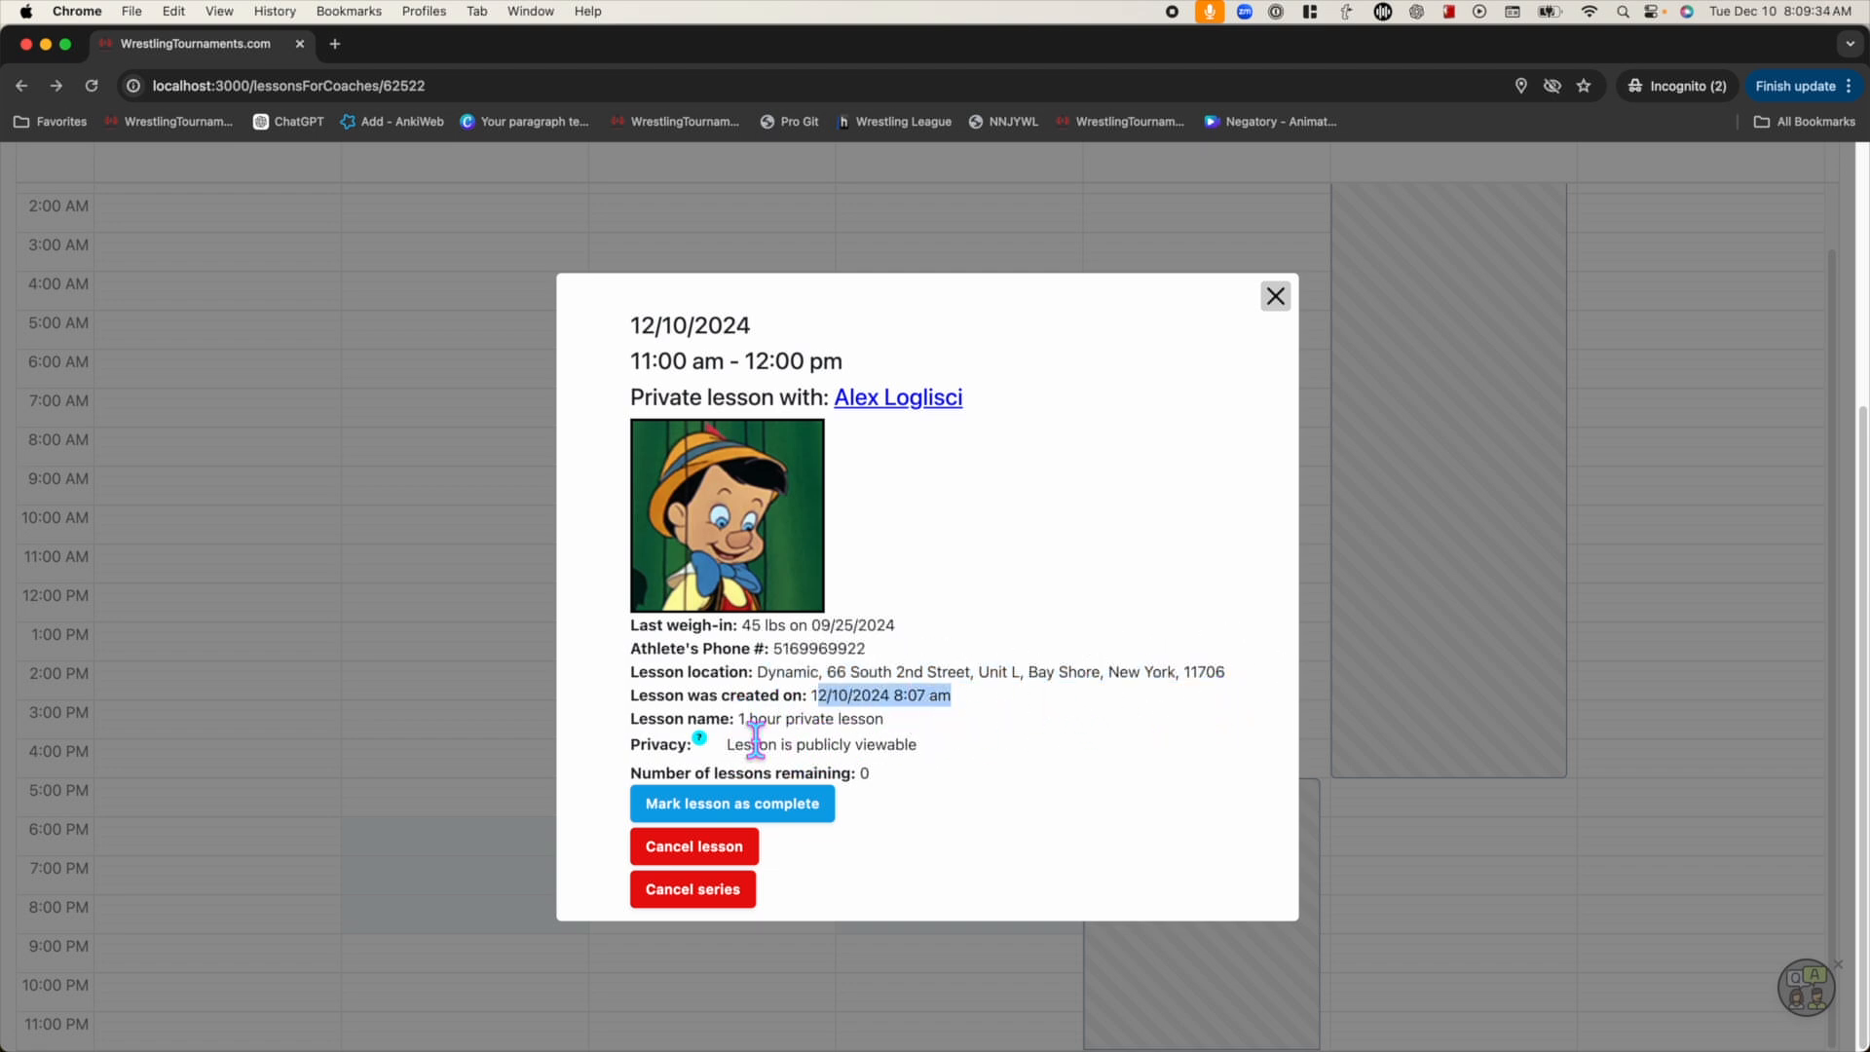
pyautogui.moveTo(737, 720); pyautogui.dragTo(944, 731)
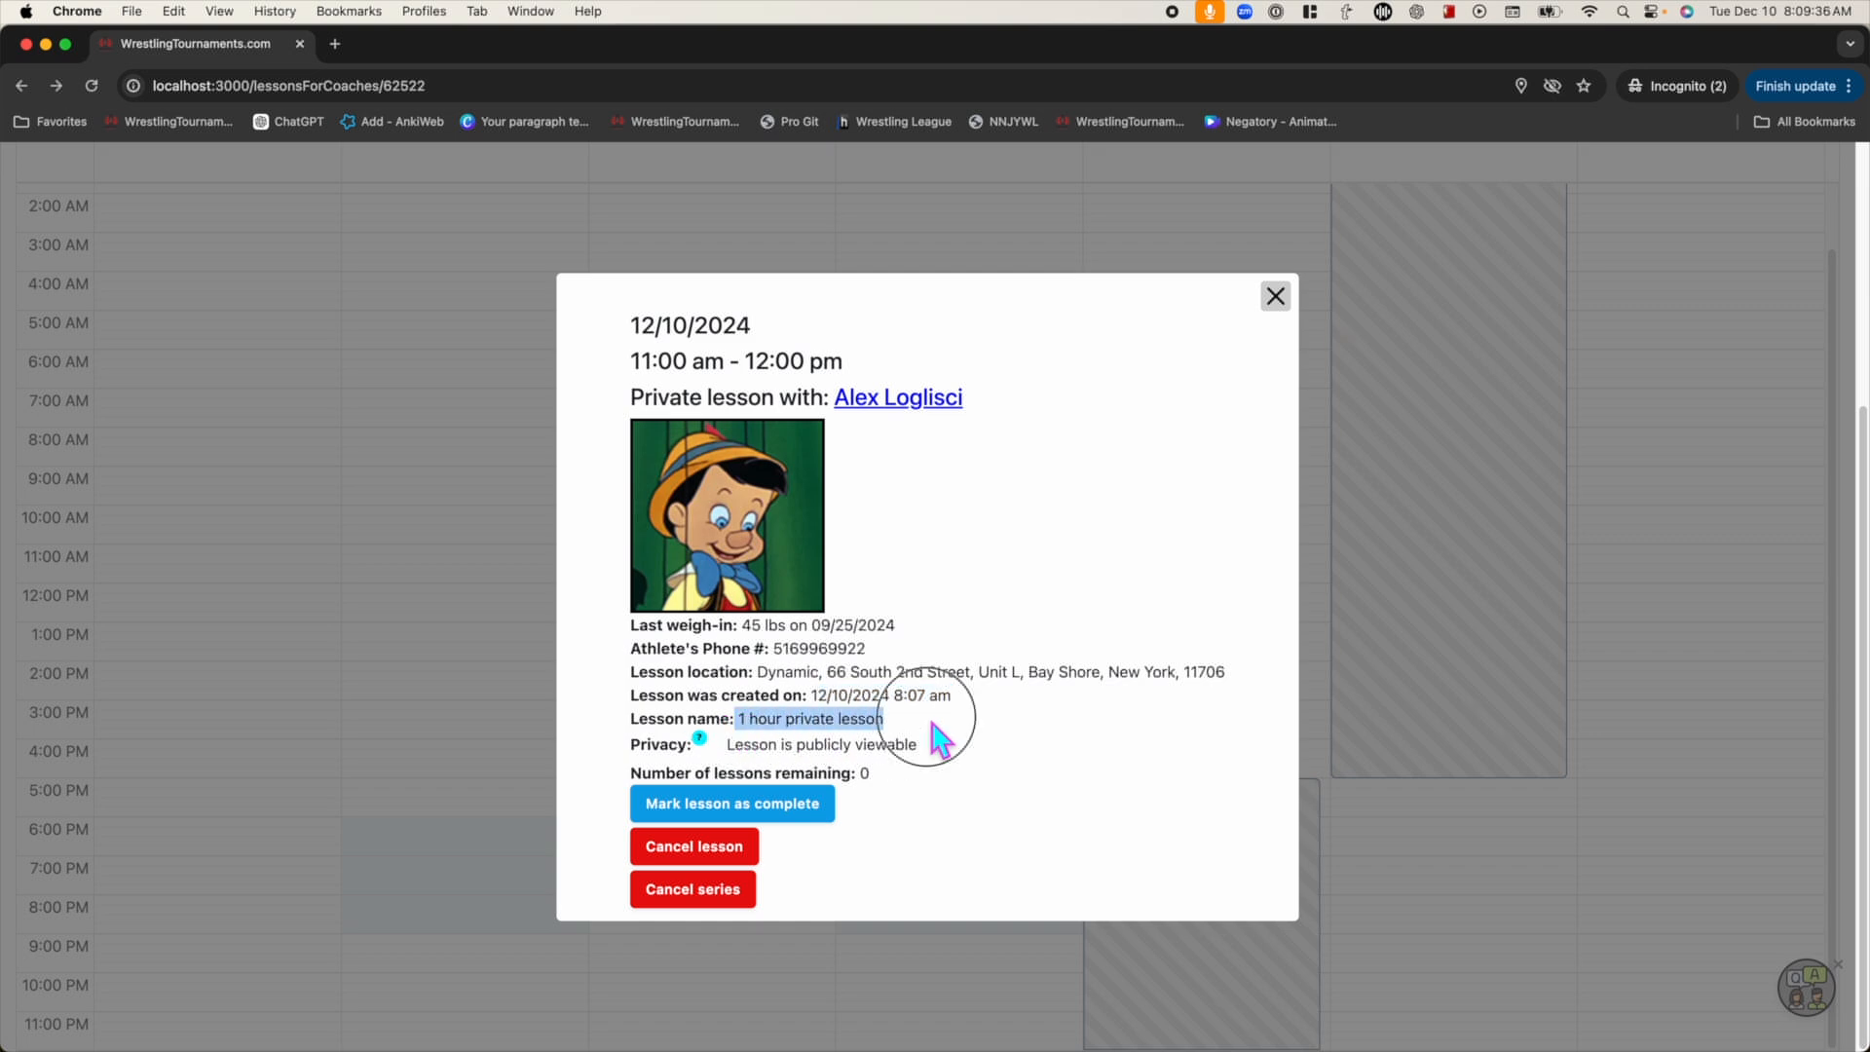
pyautogui.click(942, 737)
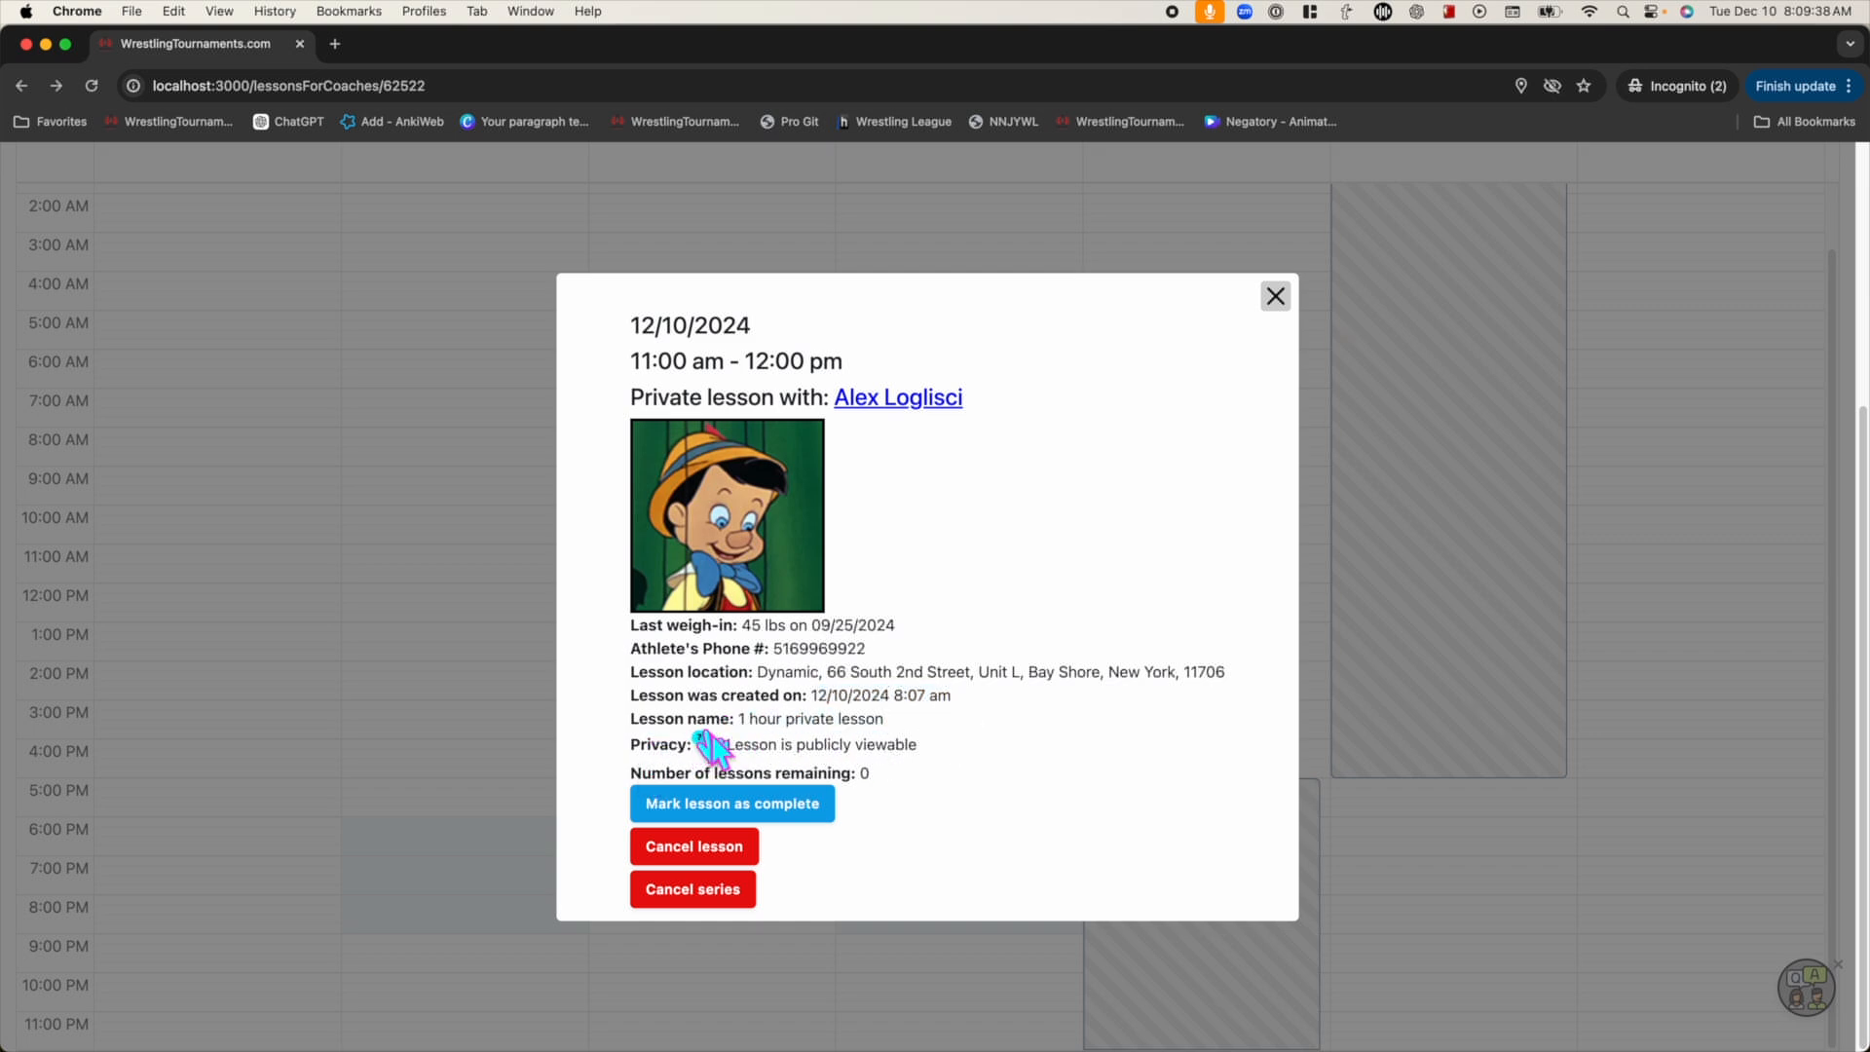
pyautogui.moveTo(633, 770); pyautogui.dragTo(858, 775)
pyautogui.click(916, 776)
pyautogui.click(880, 776)
# Try completing the Dec 10 lesson, dismiss the too-early alert, and close its details
pyautogui.click(794, 802)
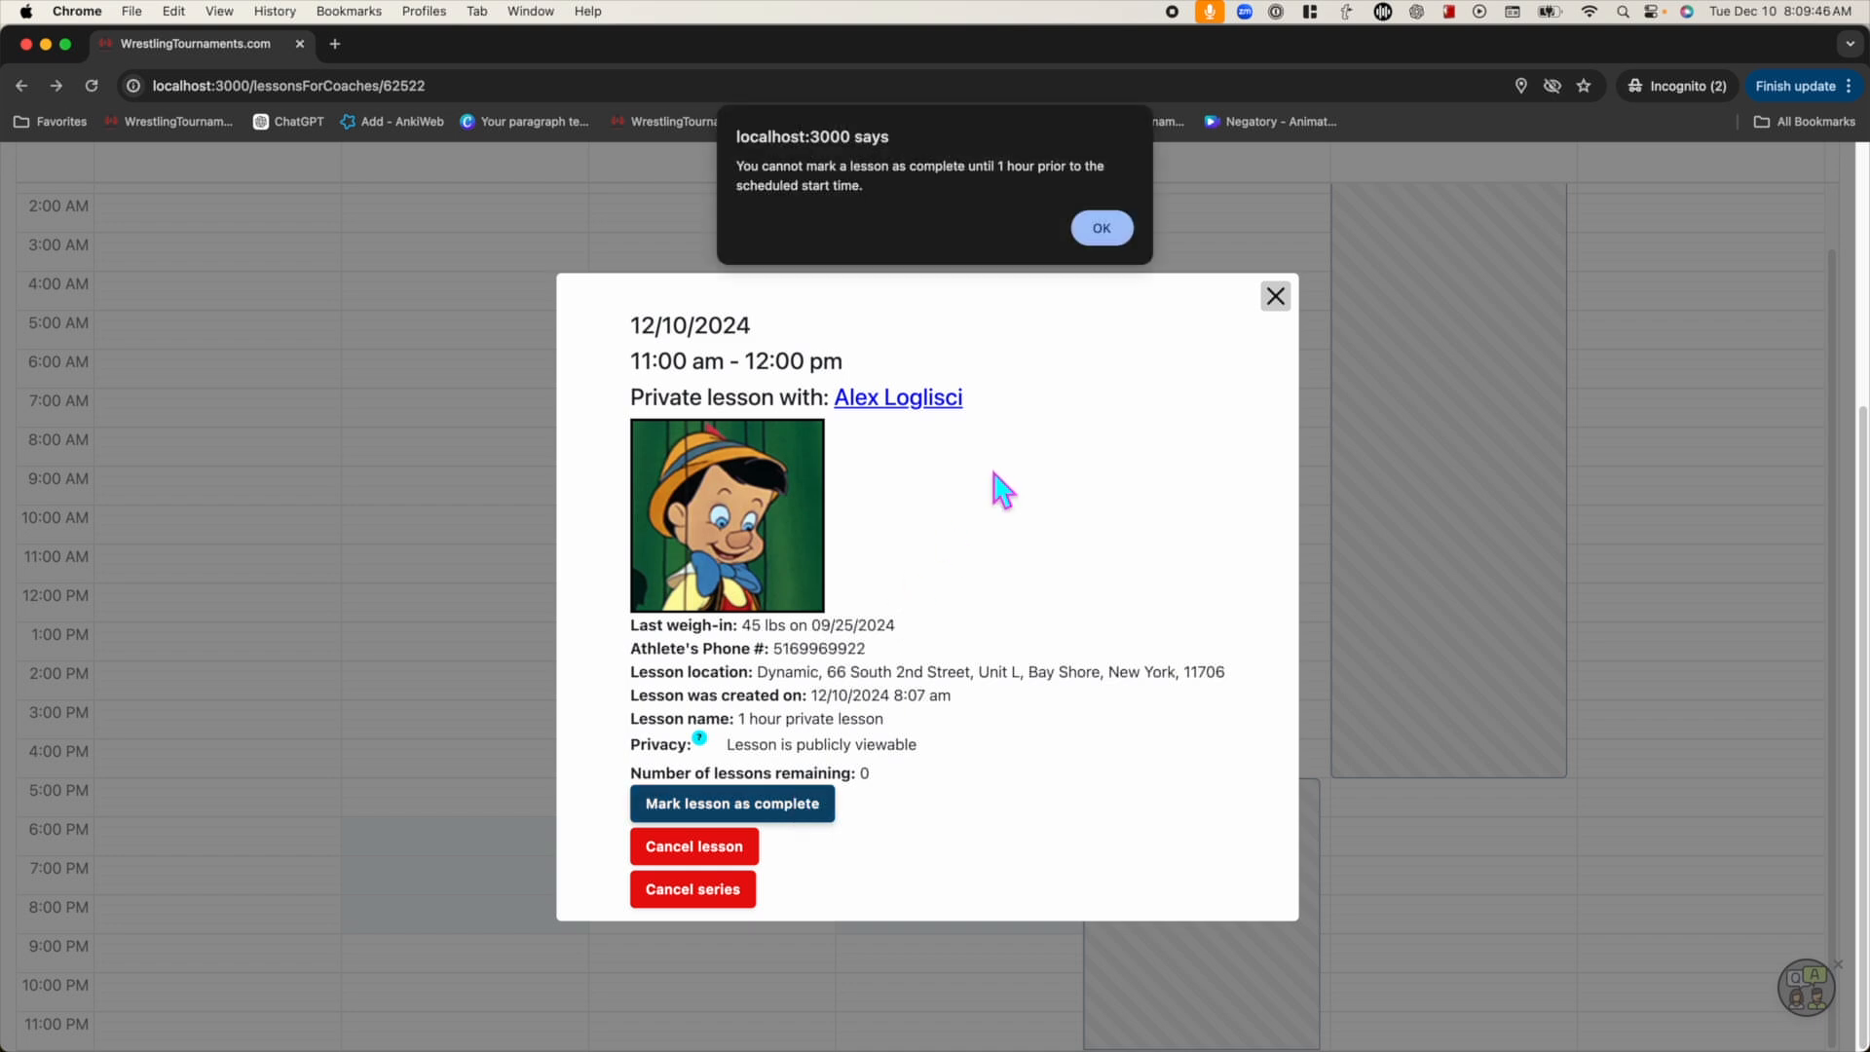
pyautogui.click(1098, 231)
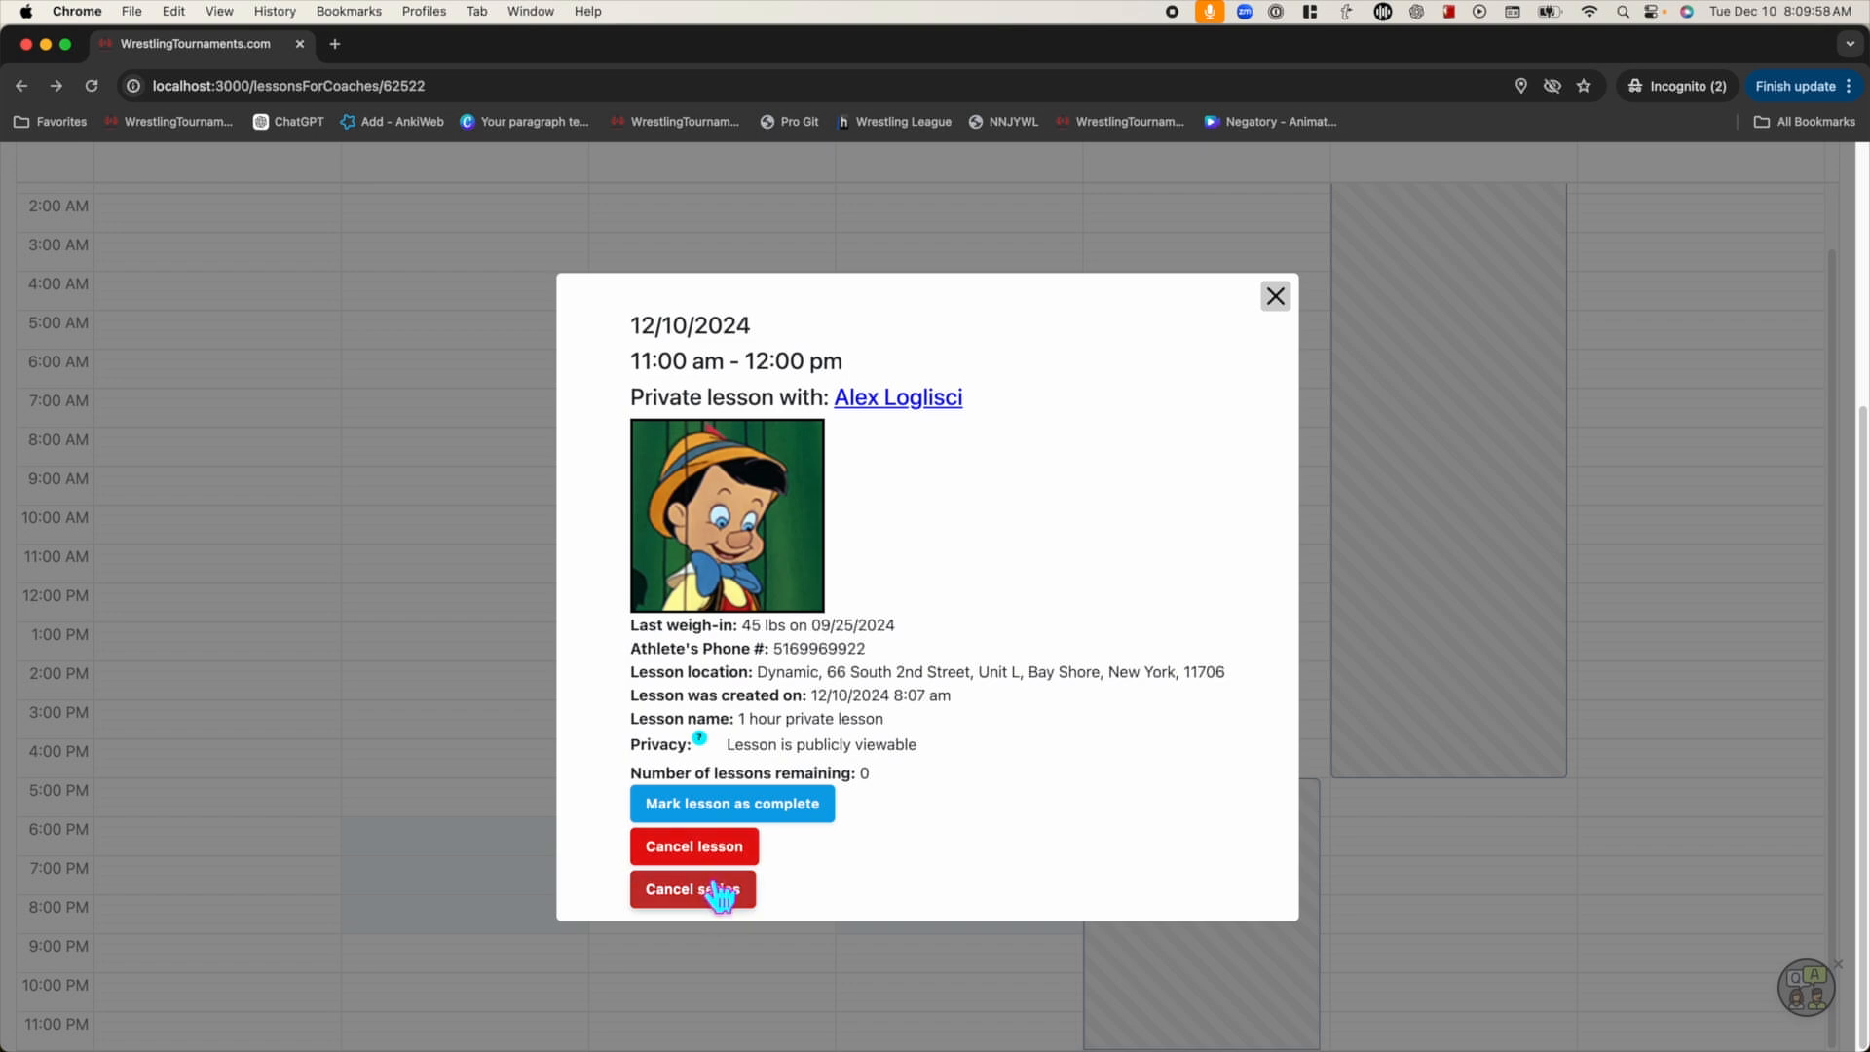
pyautogui.click(1275, 308)
pyautogui.scroll(5, 1549, 373)
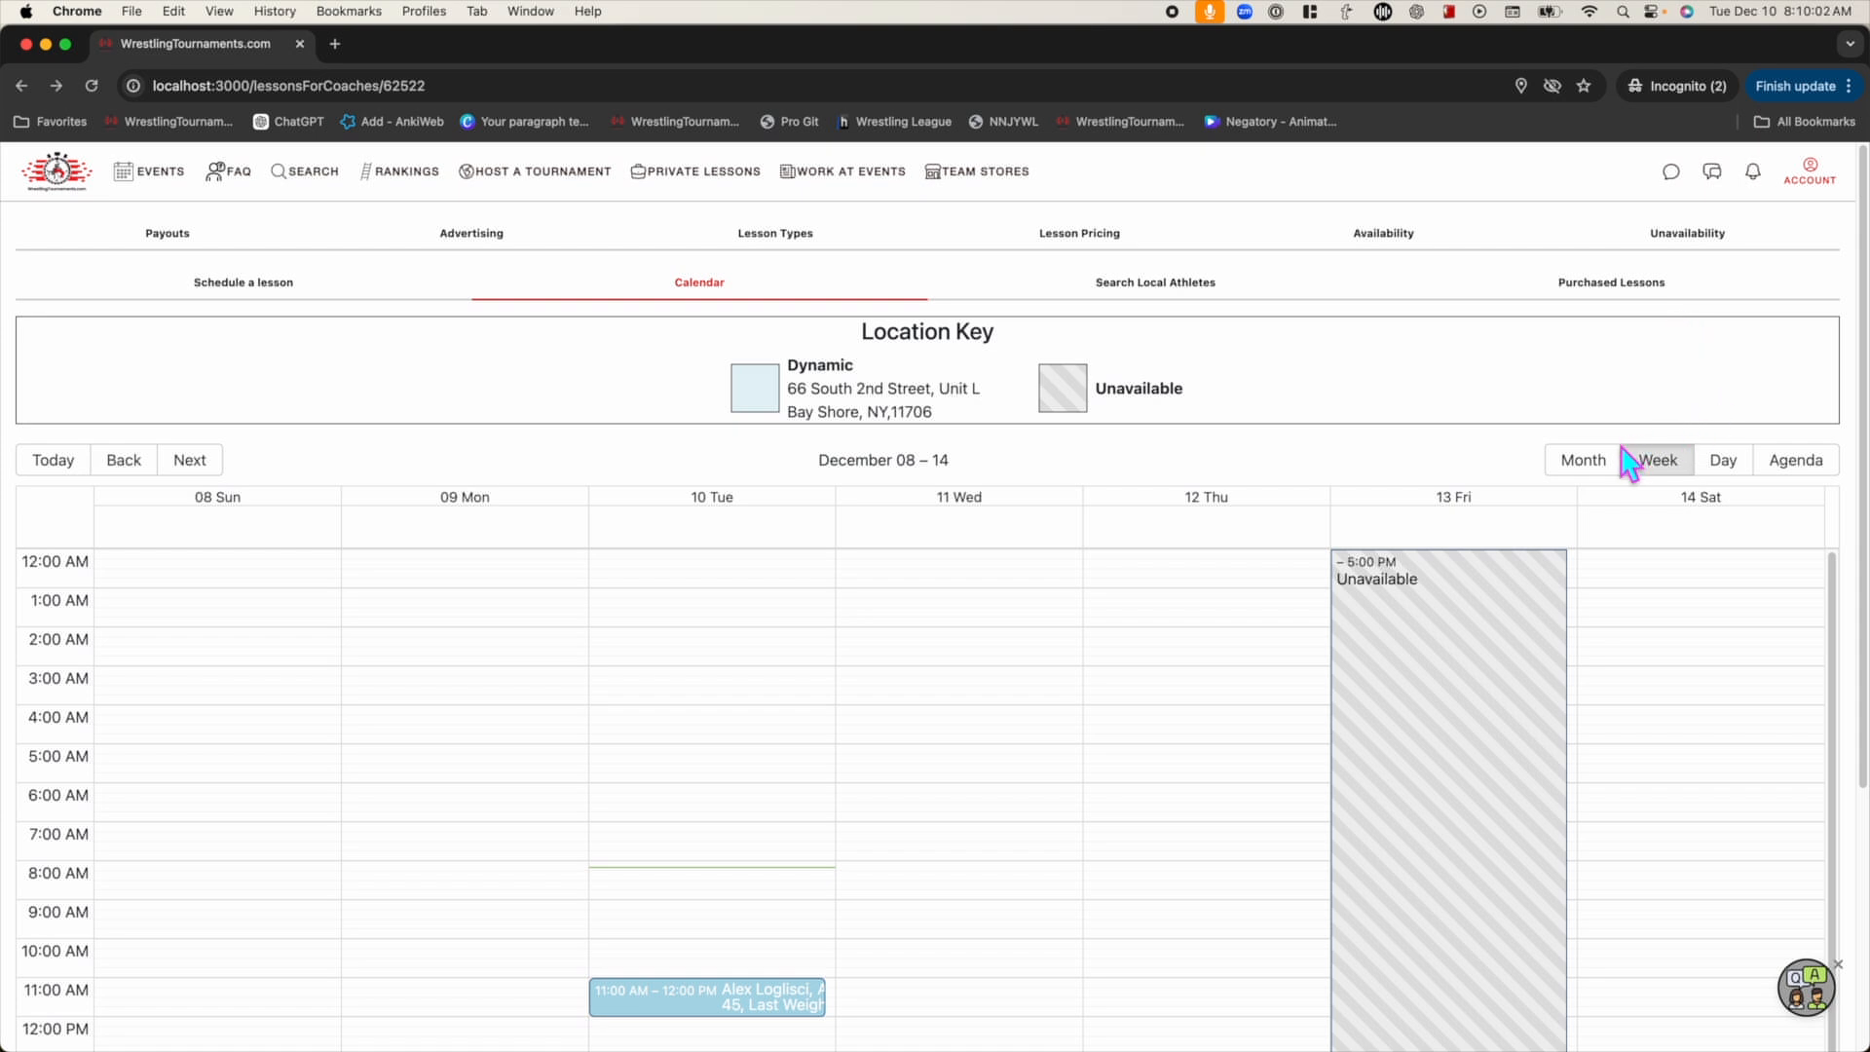
# In Month view, cancel only the December 10 lesson and acknowledge the notice
pyautogui.click(1585, 464)
pyautogui.scroll(-5, 894, 616)
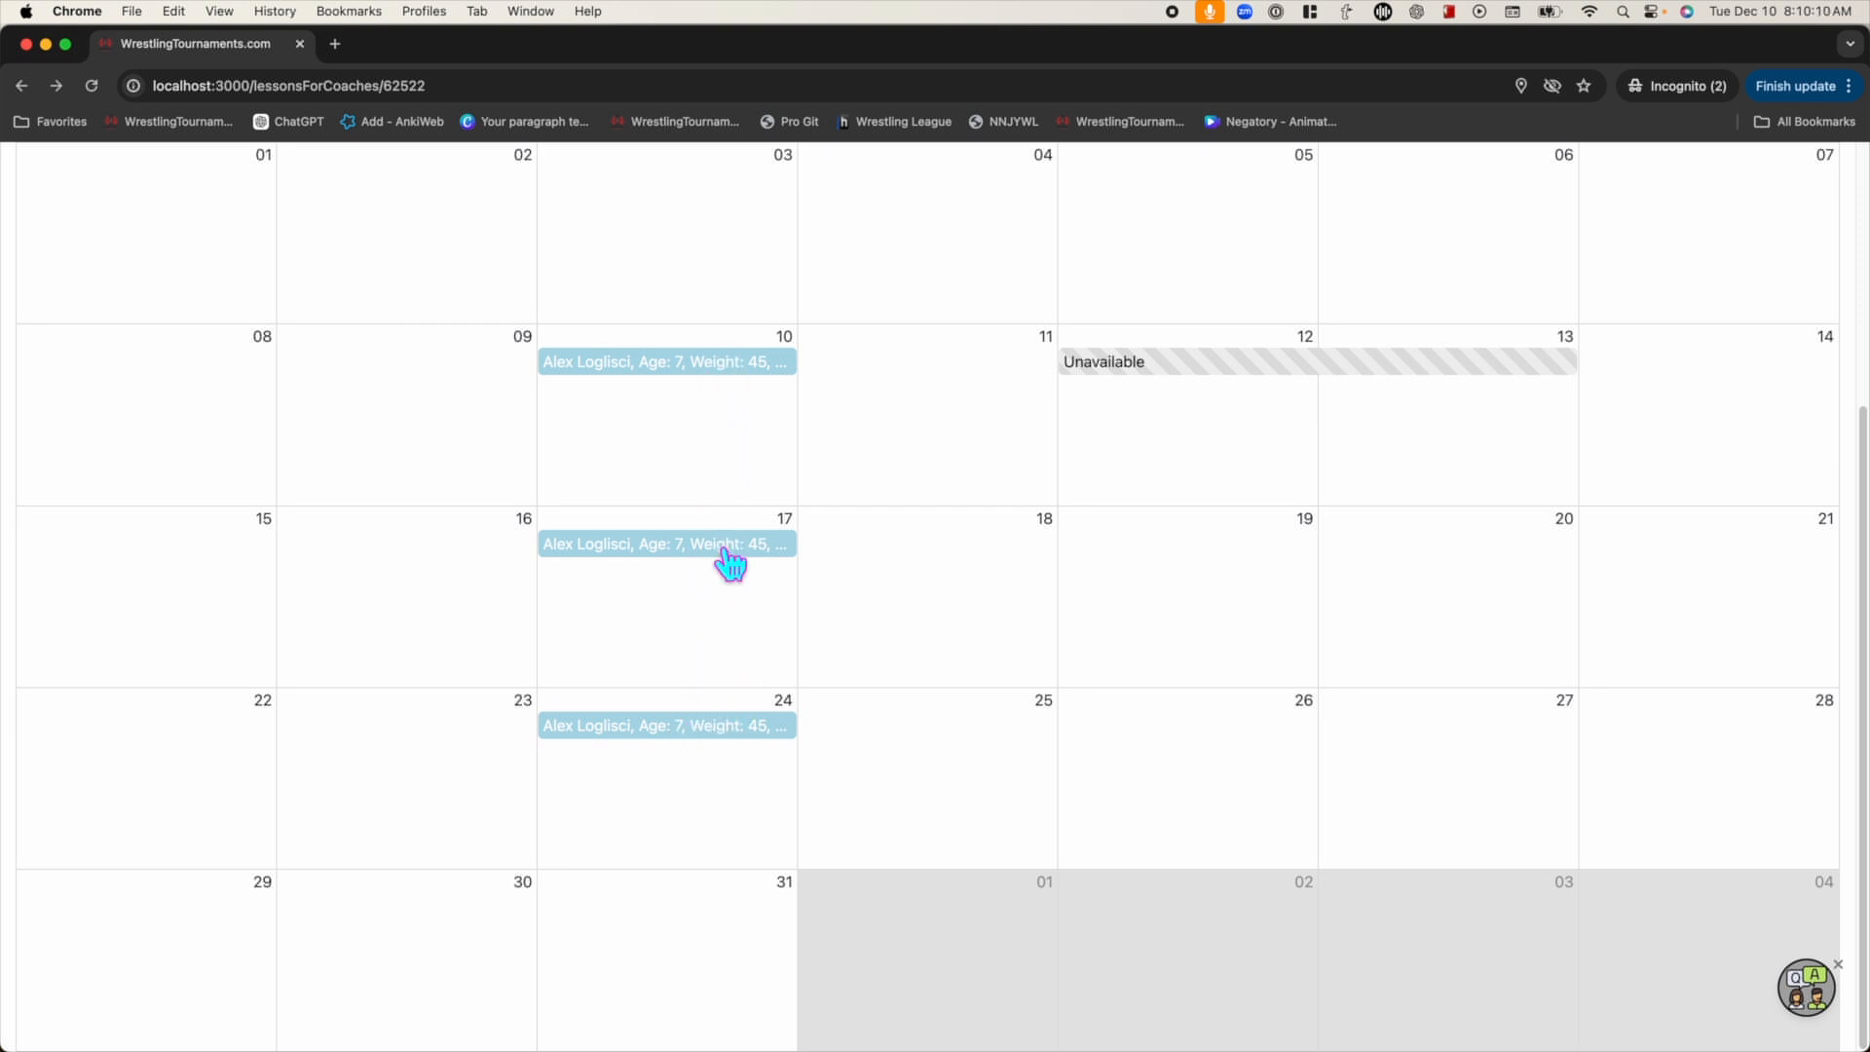
pyautogui.click(743, 364)
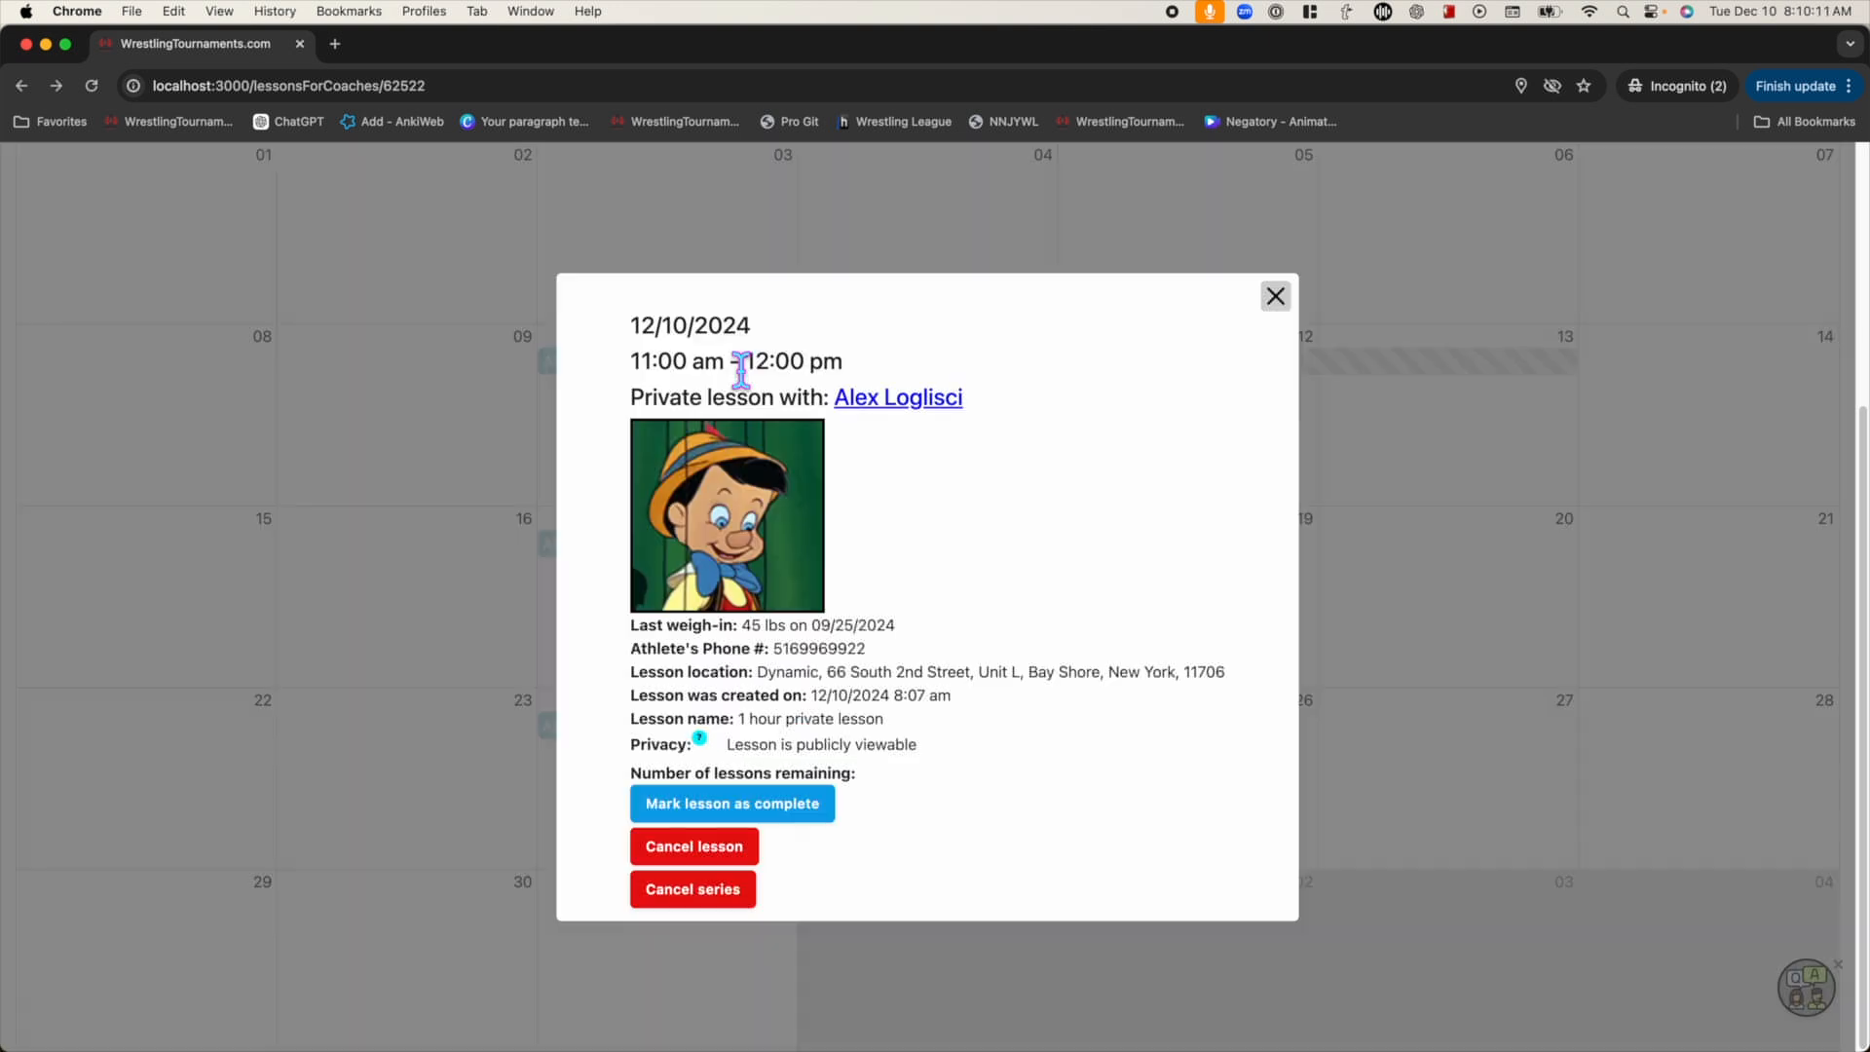
pyautogui.click(735, 850)
pyautogui.click(1092, 198)
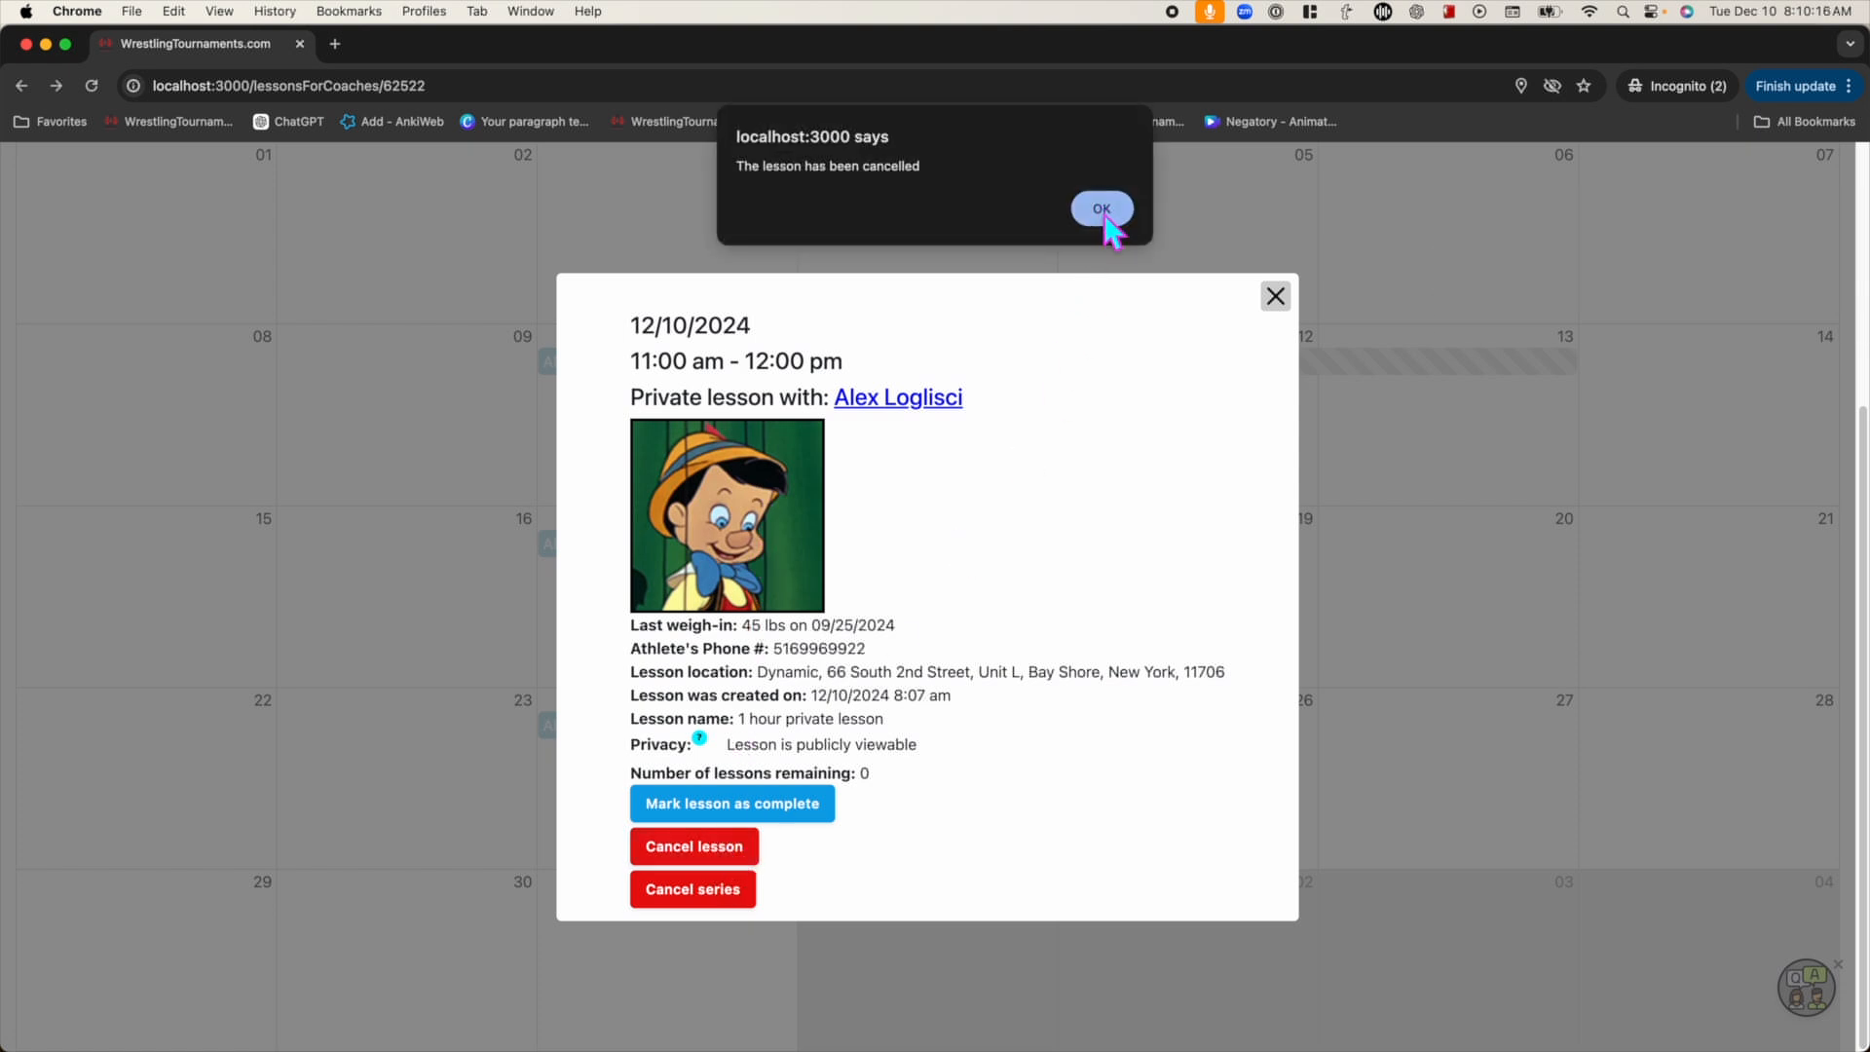
pyautogui.click(1096, 203)
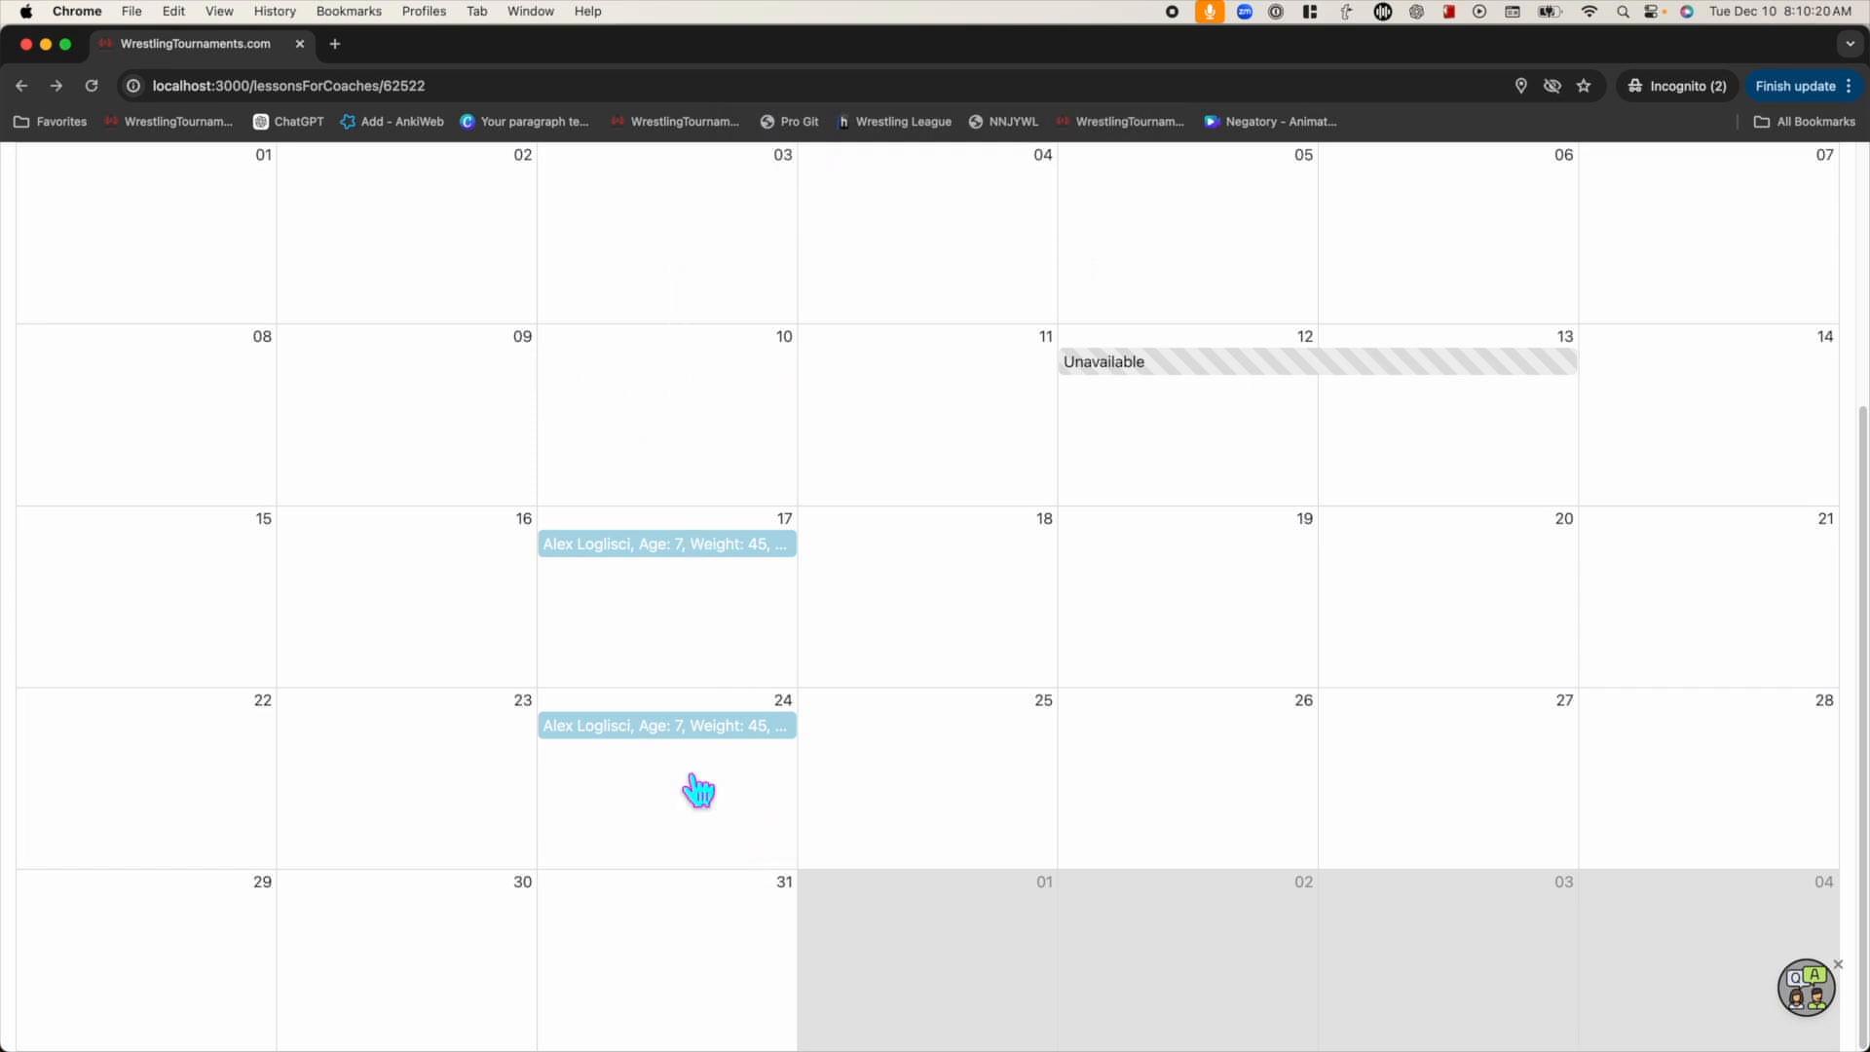
# Cancel the rest of the weekly series from the December 17 lesson
pyautogui.click(679, 555)
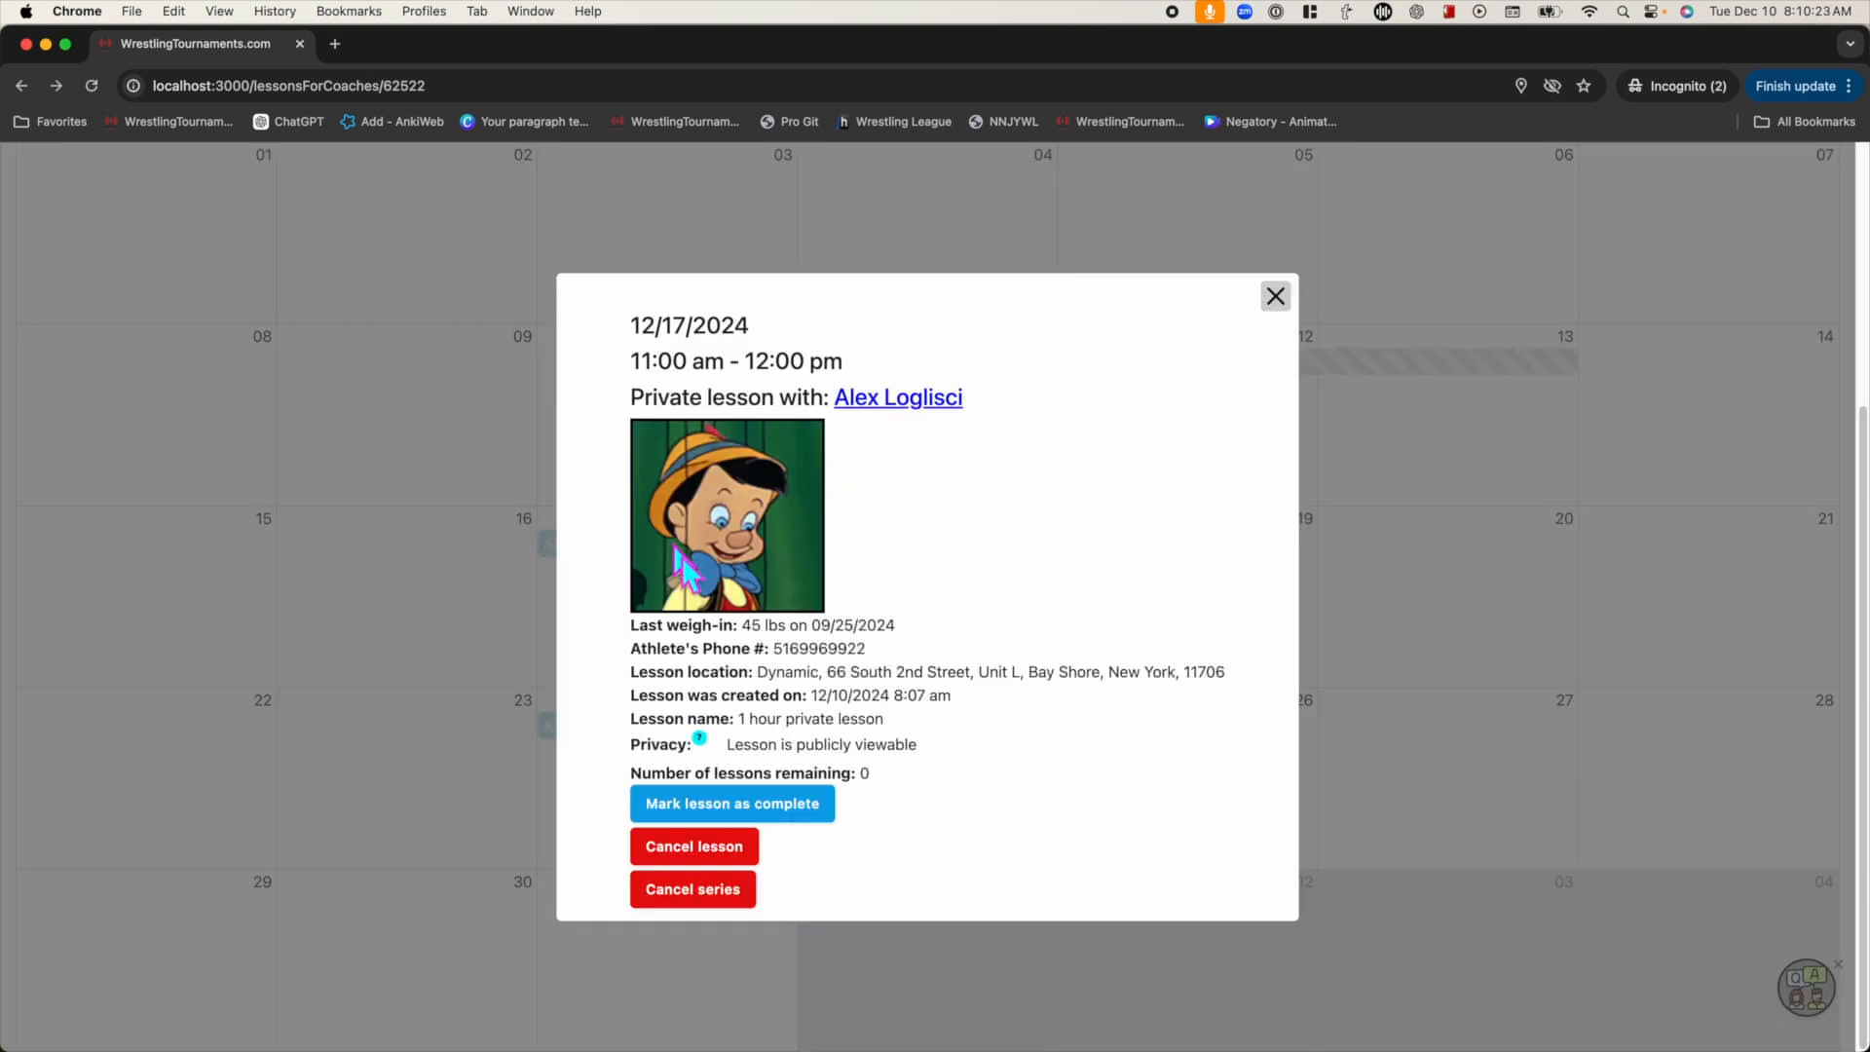
pyautogui.click(703, 914)
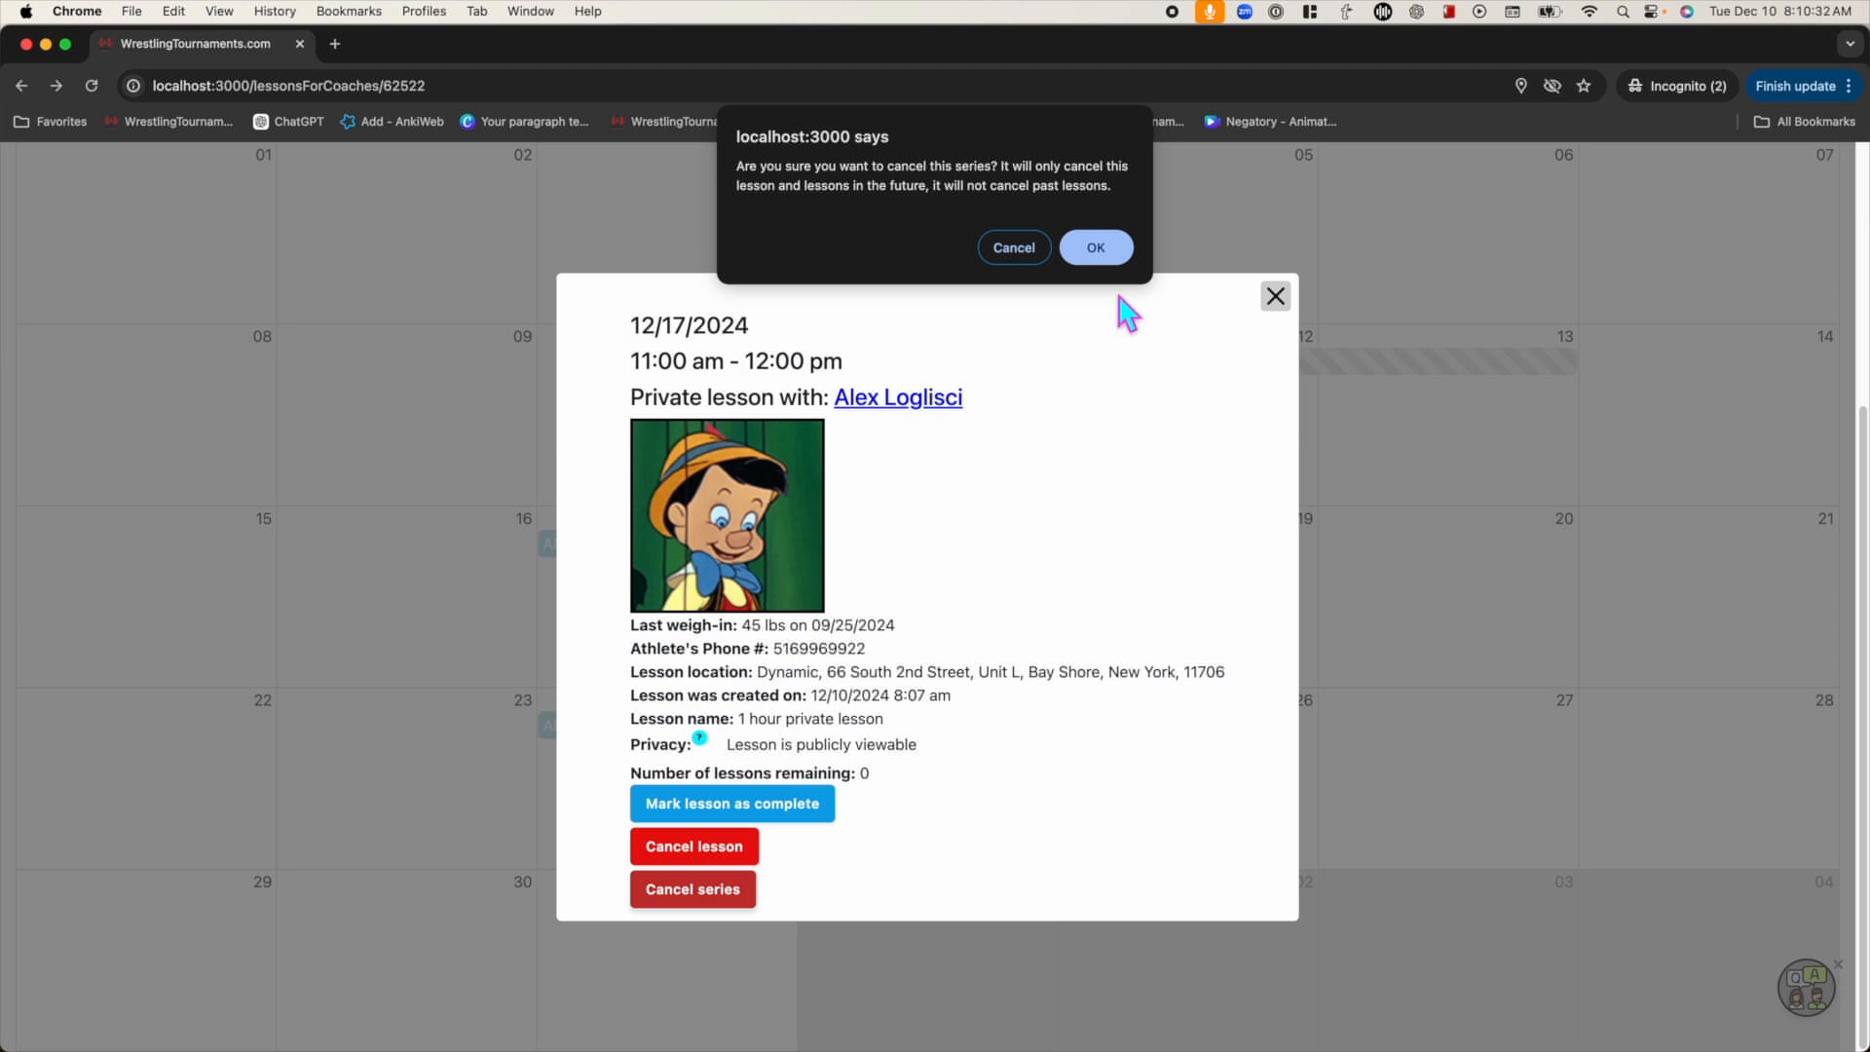
pyautogui.click(1112, 256)
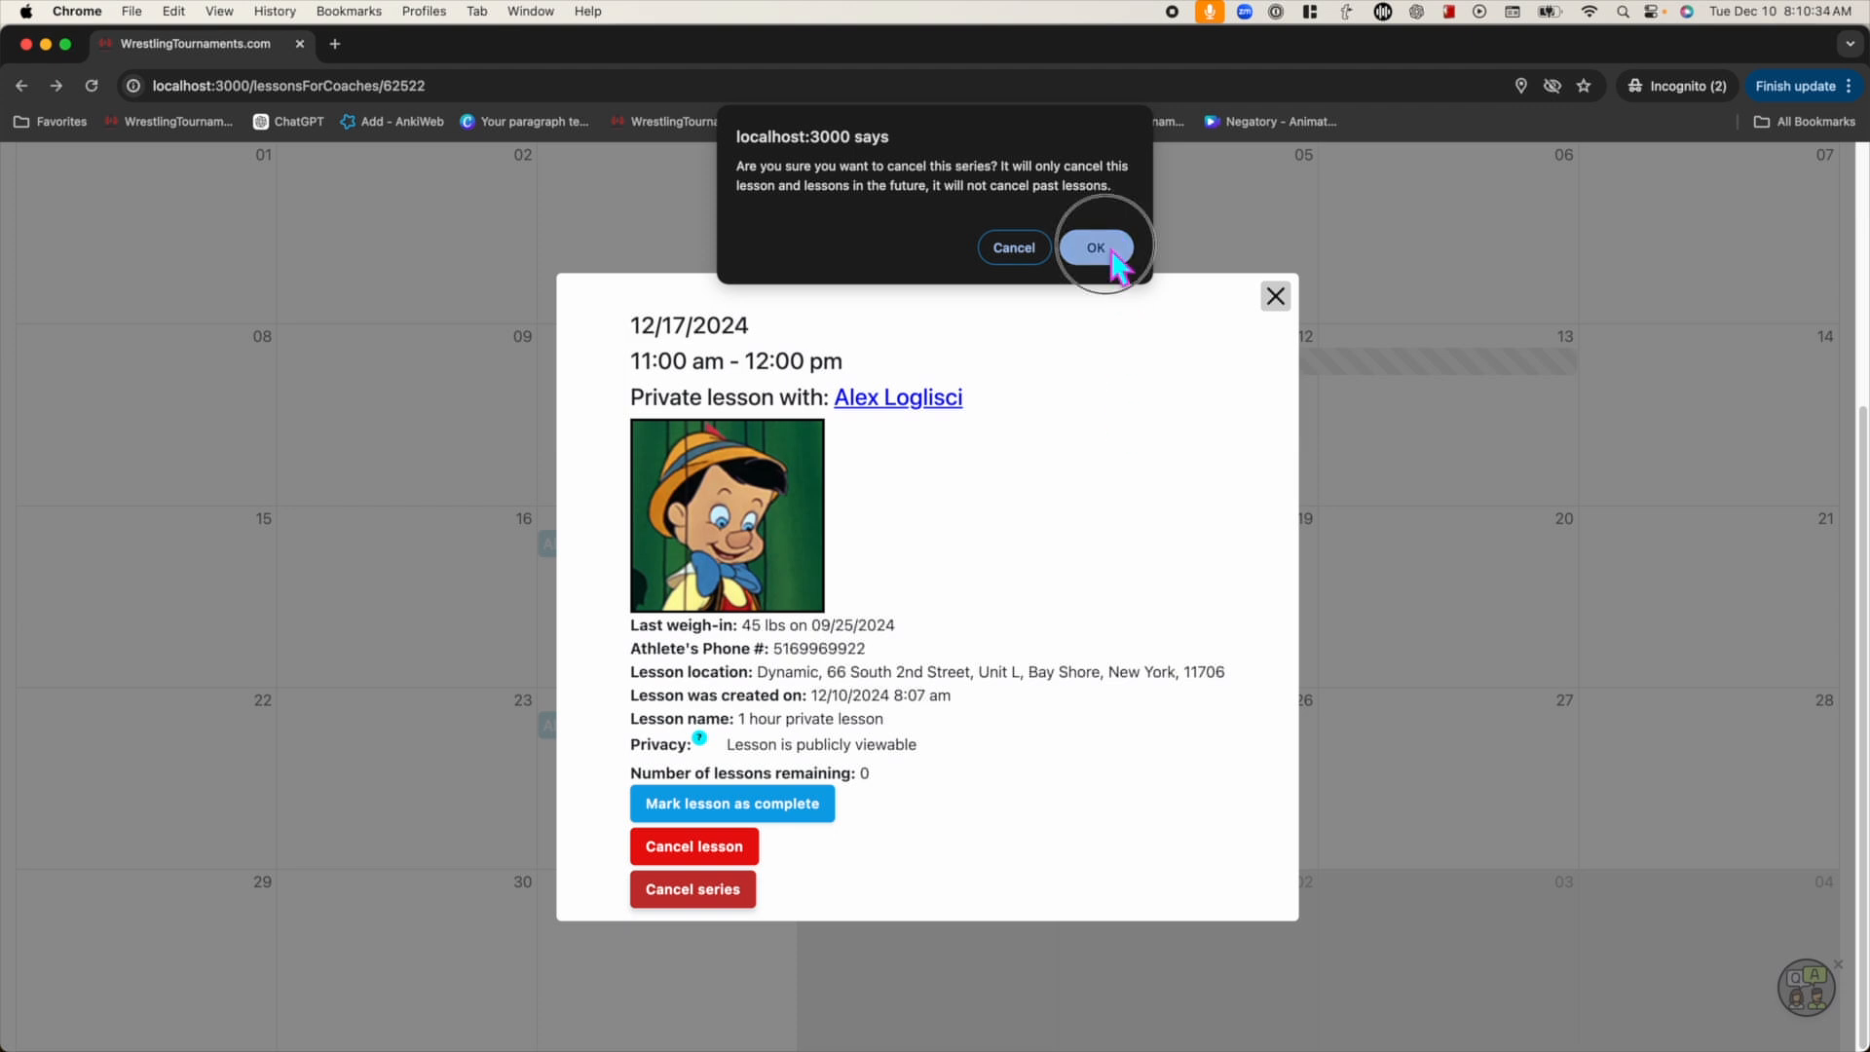
pyautogui.click(1098, 215)
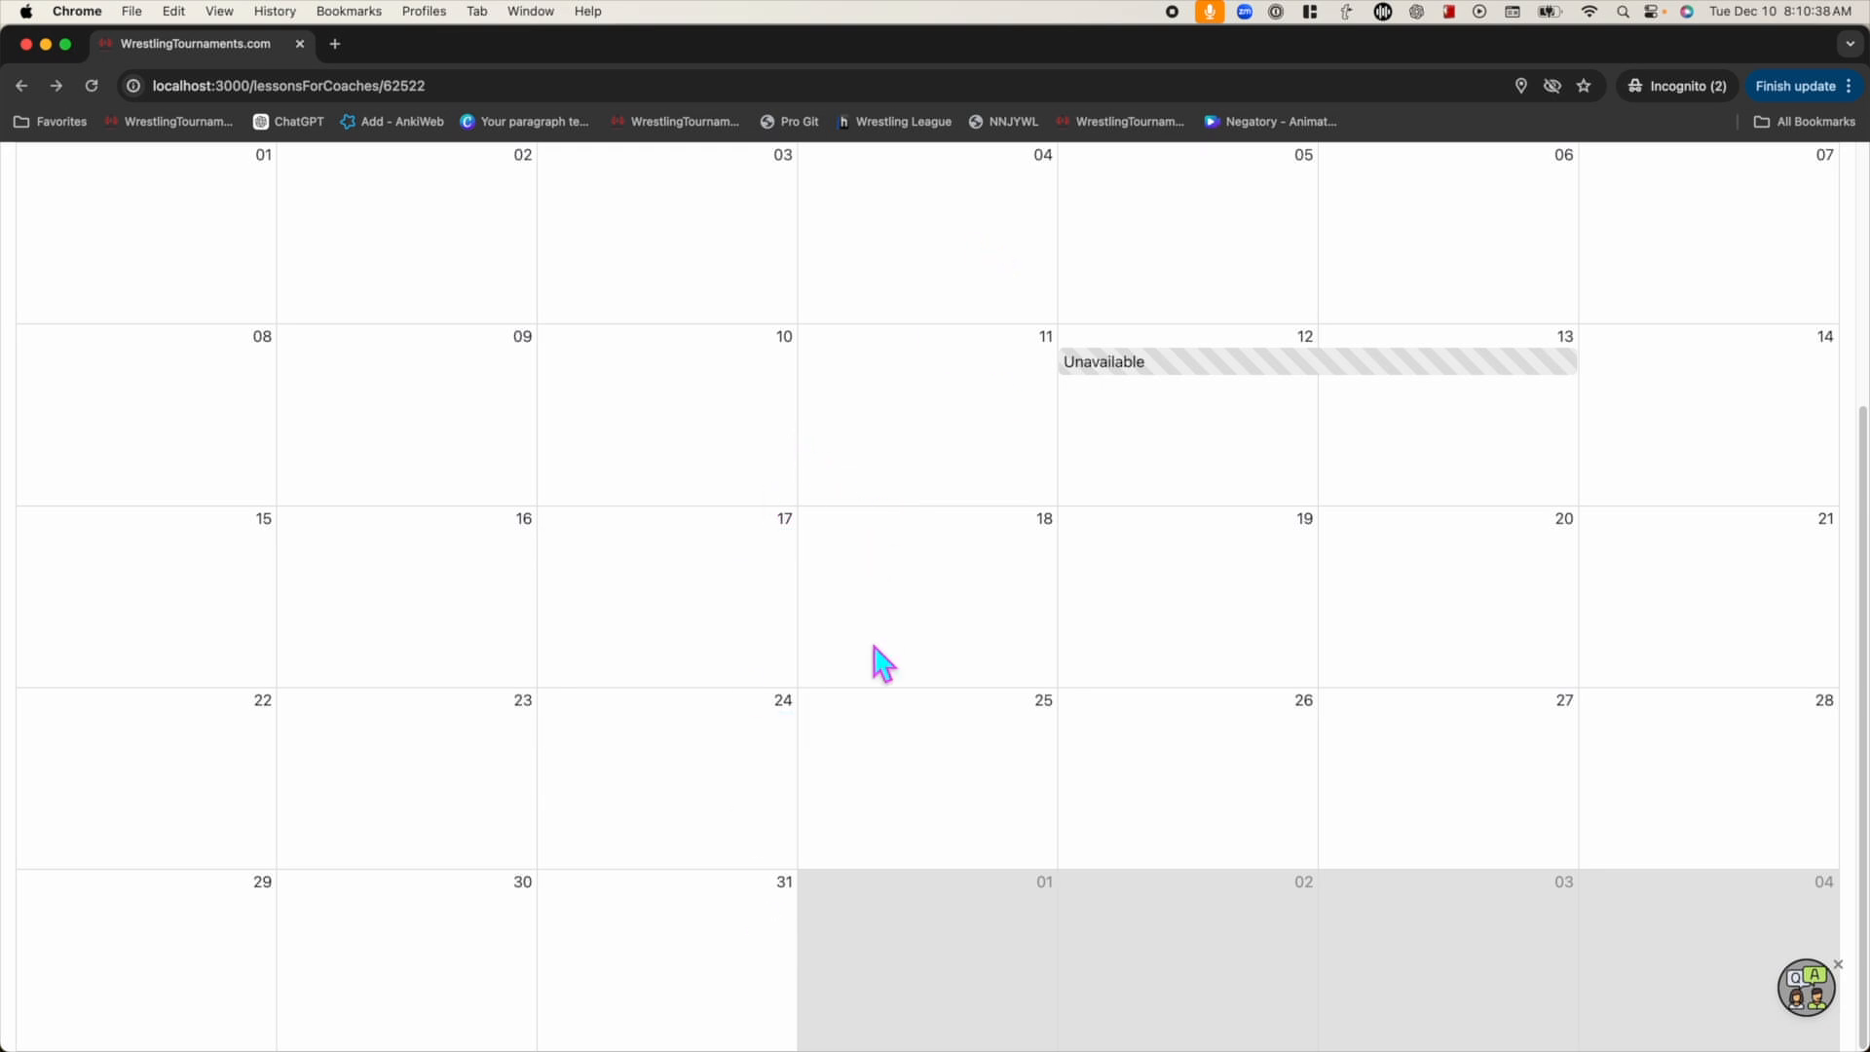
pyautogui.scroll(10, 886, 660)
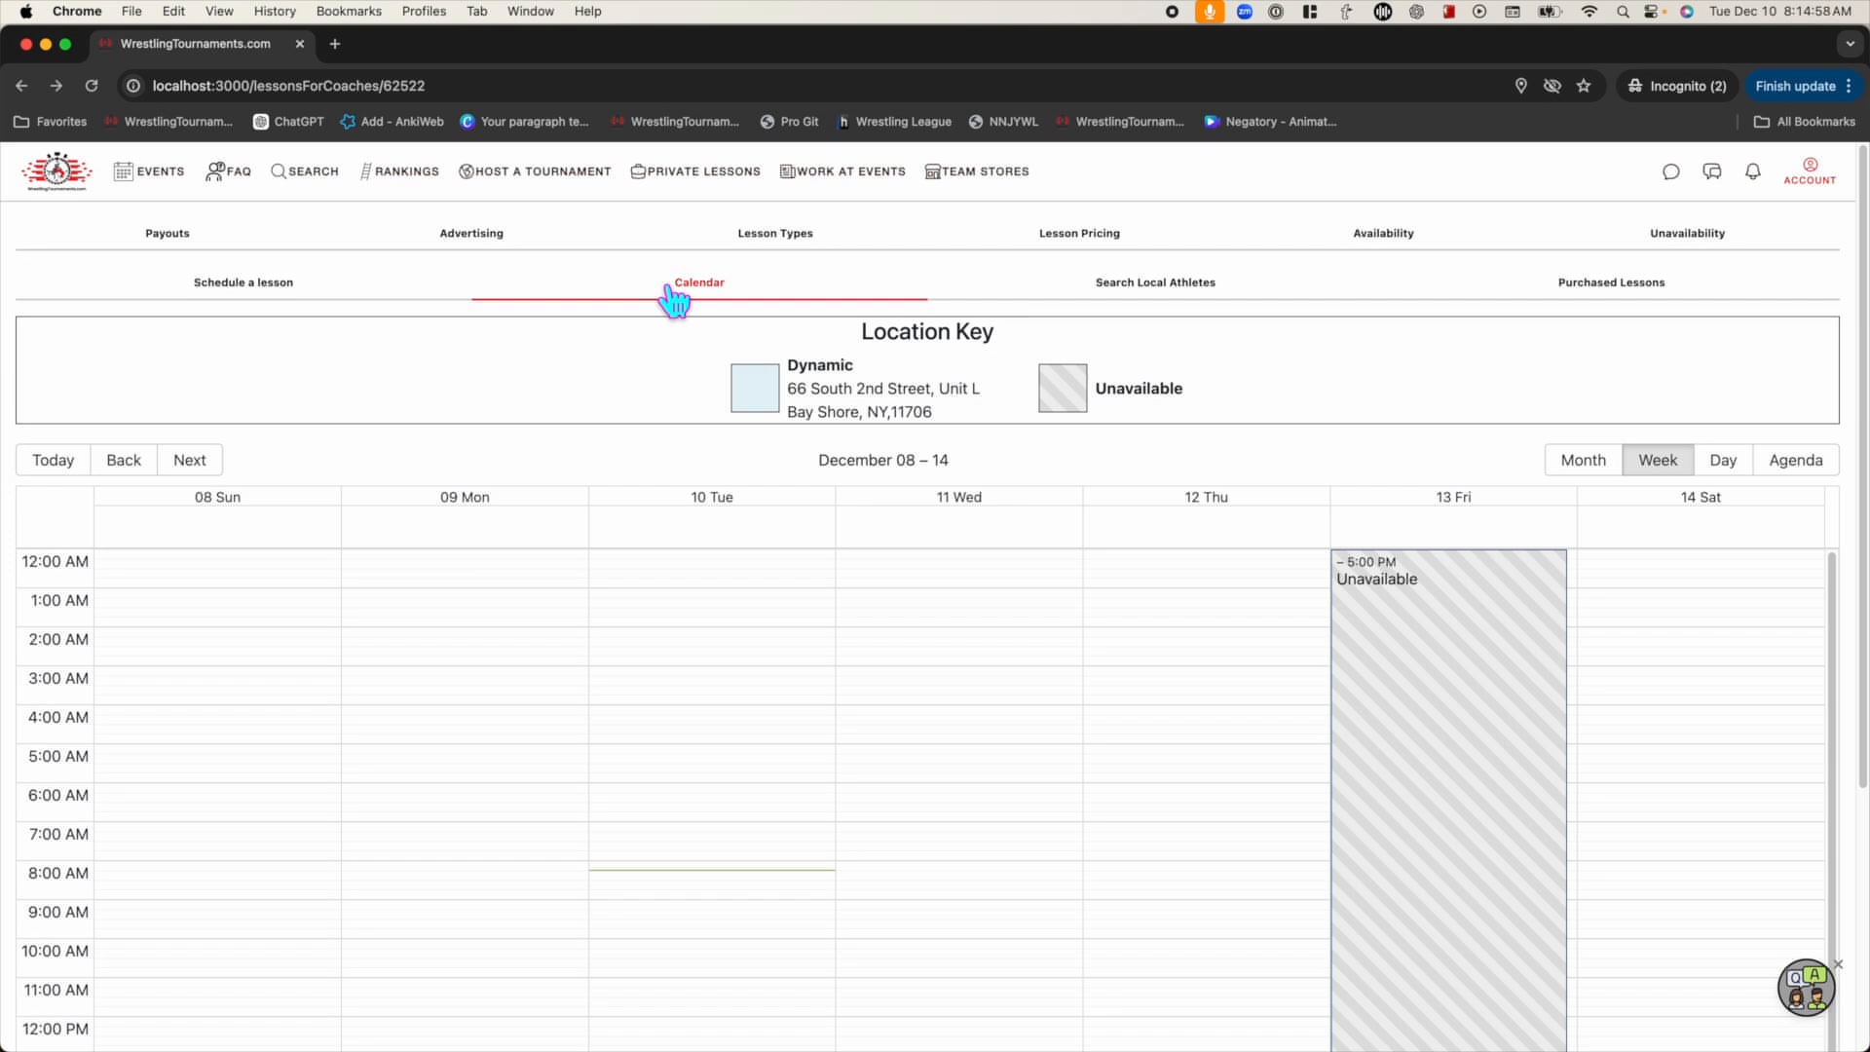
# Go to Search Local Athletes in the coach's private lessons menu
pyautogui.click(1168, 292)
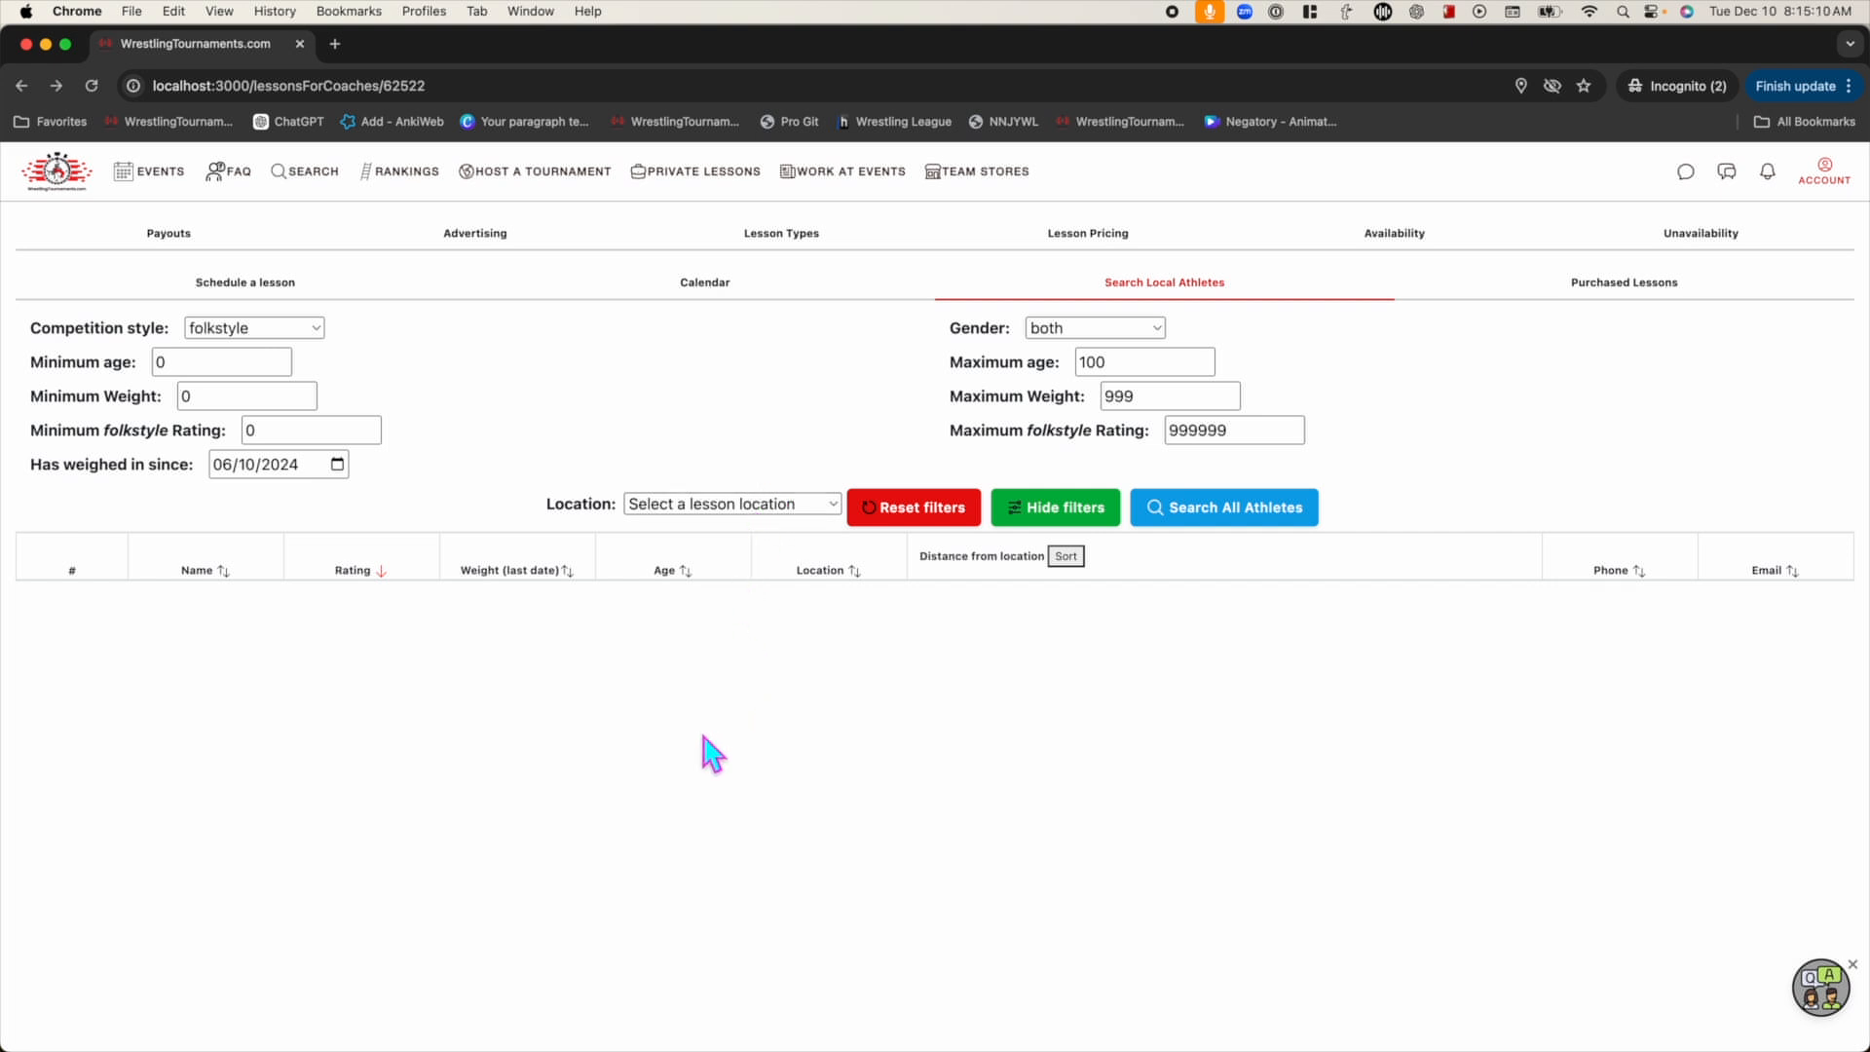
# Search athletes around Lions - Dynamic and point out the first athlete's email and private phone
pyautogui.click(708, 507)
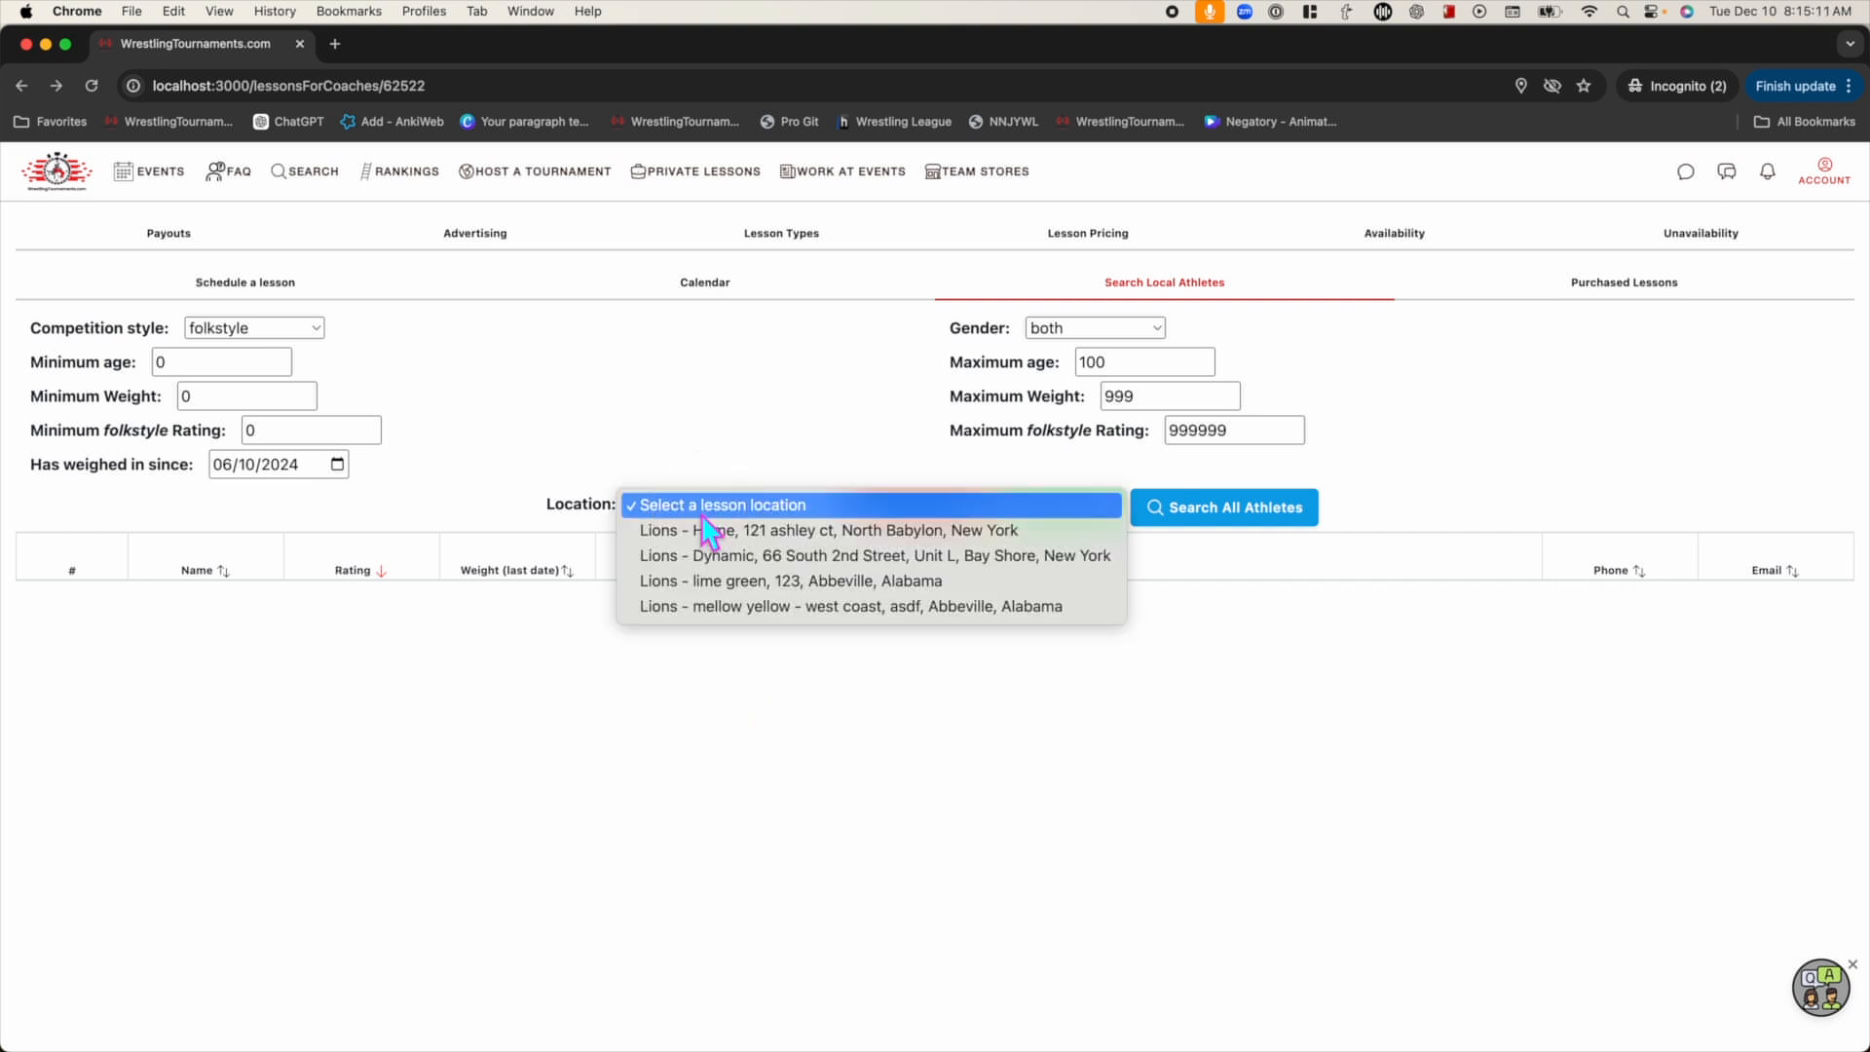
pyautogui.click(721, 564)
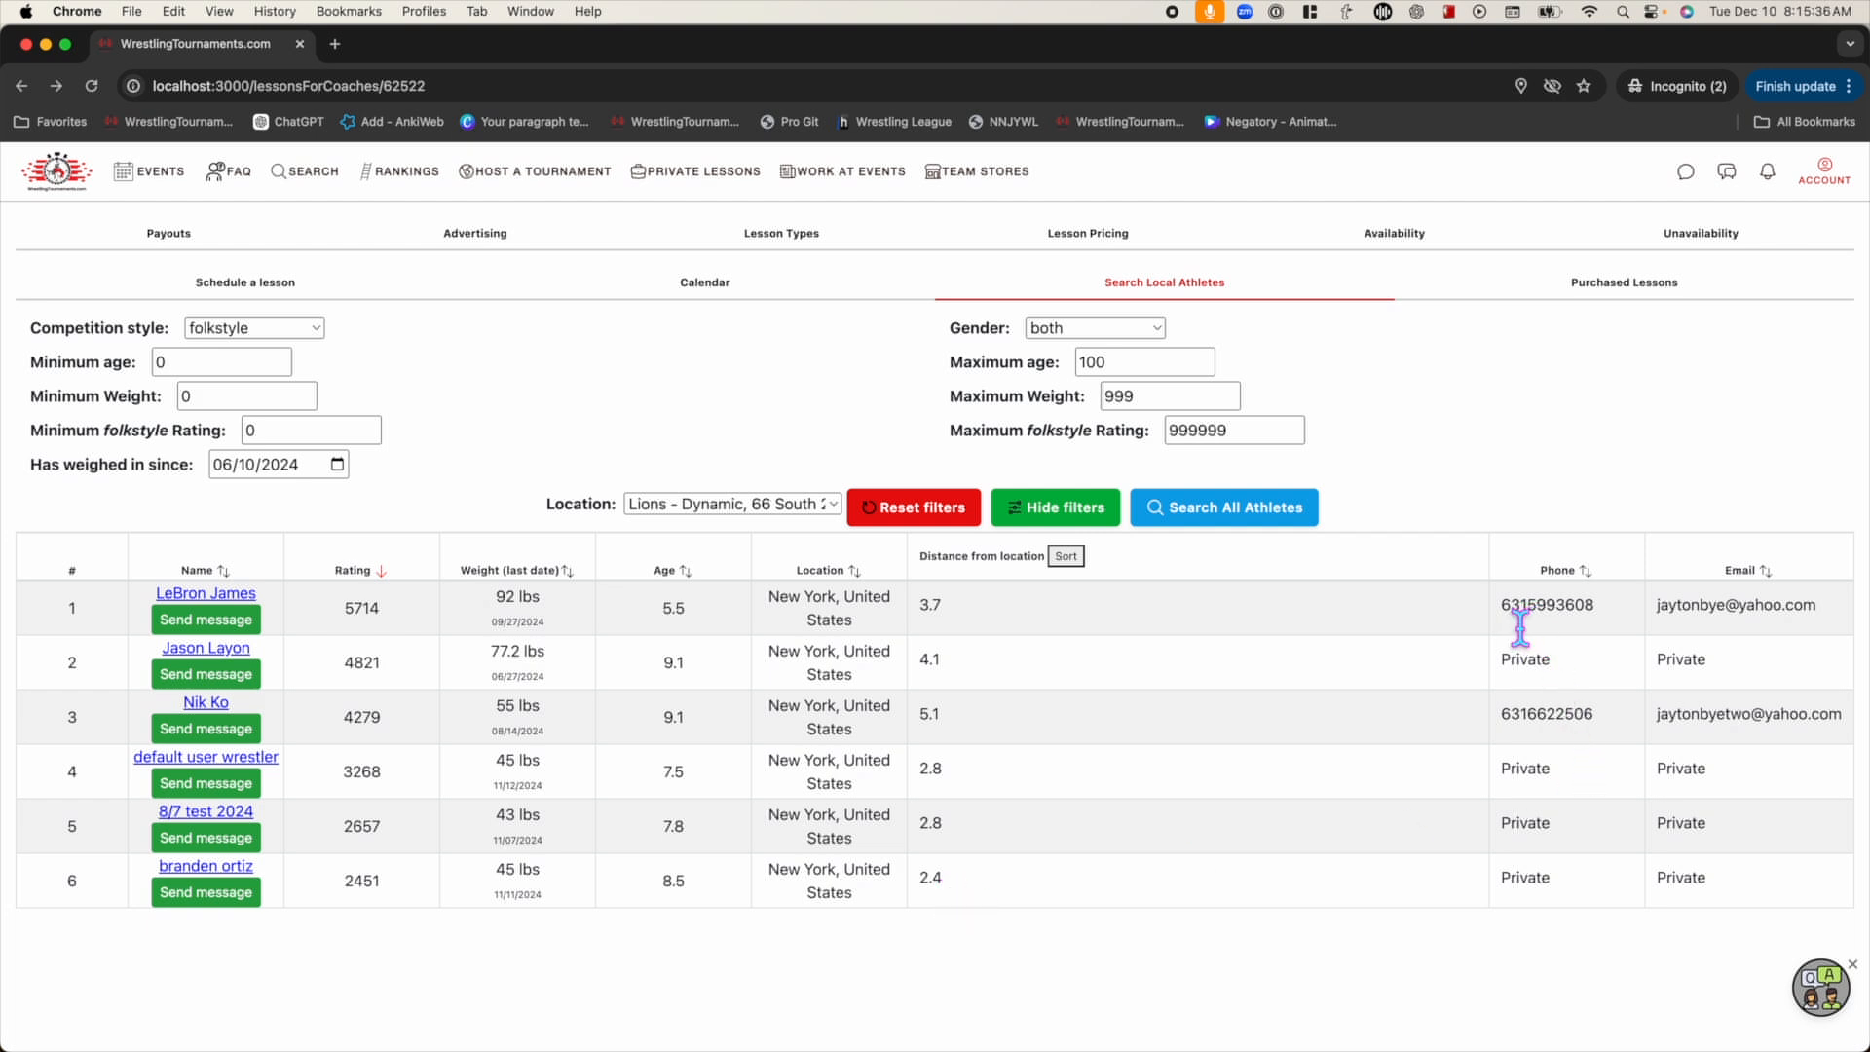
pyautogui.doubleClick(1759, 604)
pyautogui.doubleClick(1523, 660)
pyautogui.click(1704, 680)
# Start a message to a listed athlete, typing 'Hello, wan'
pyautogui.click(239, 790)
pyautogui.click(808, 583)
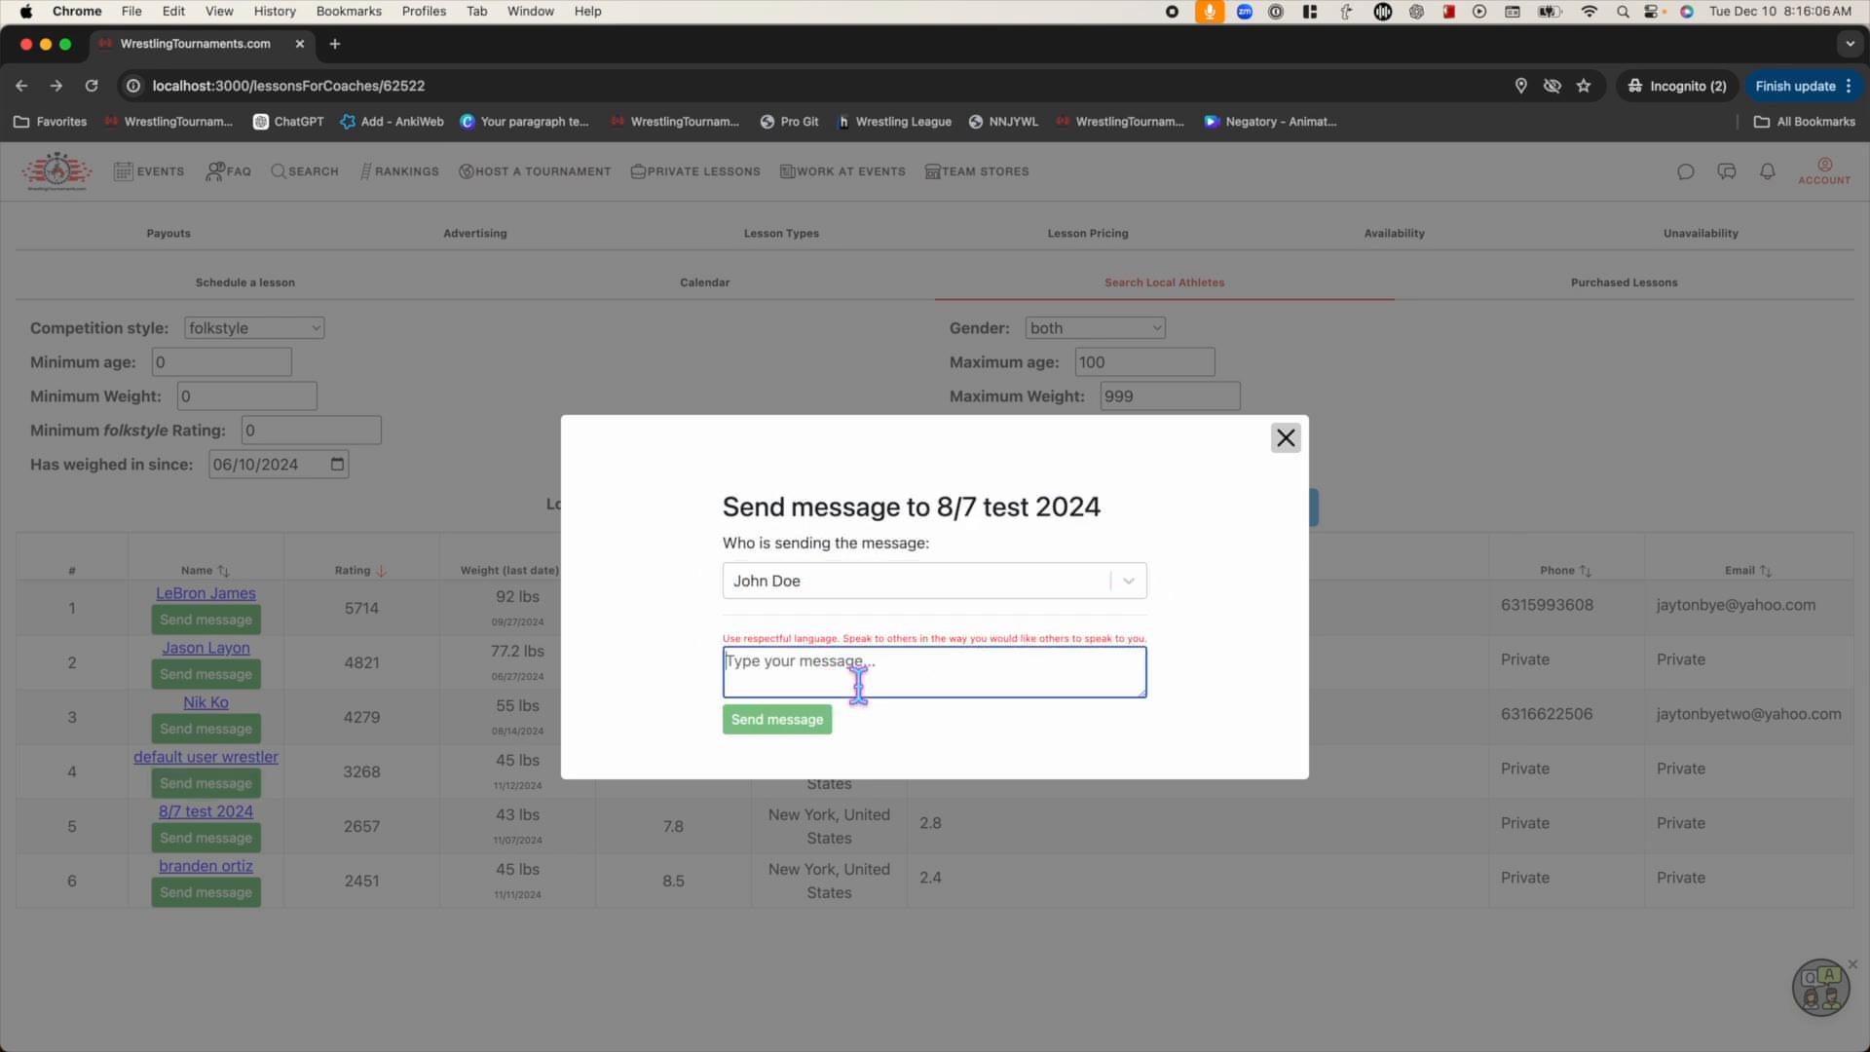
pyautogui.write('Hello, wan')
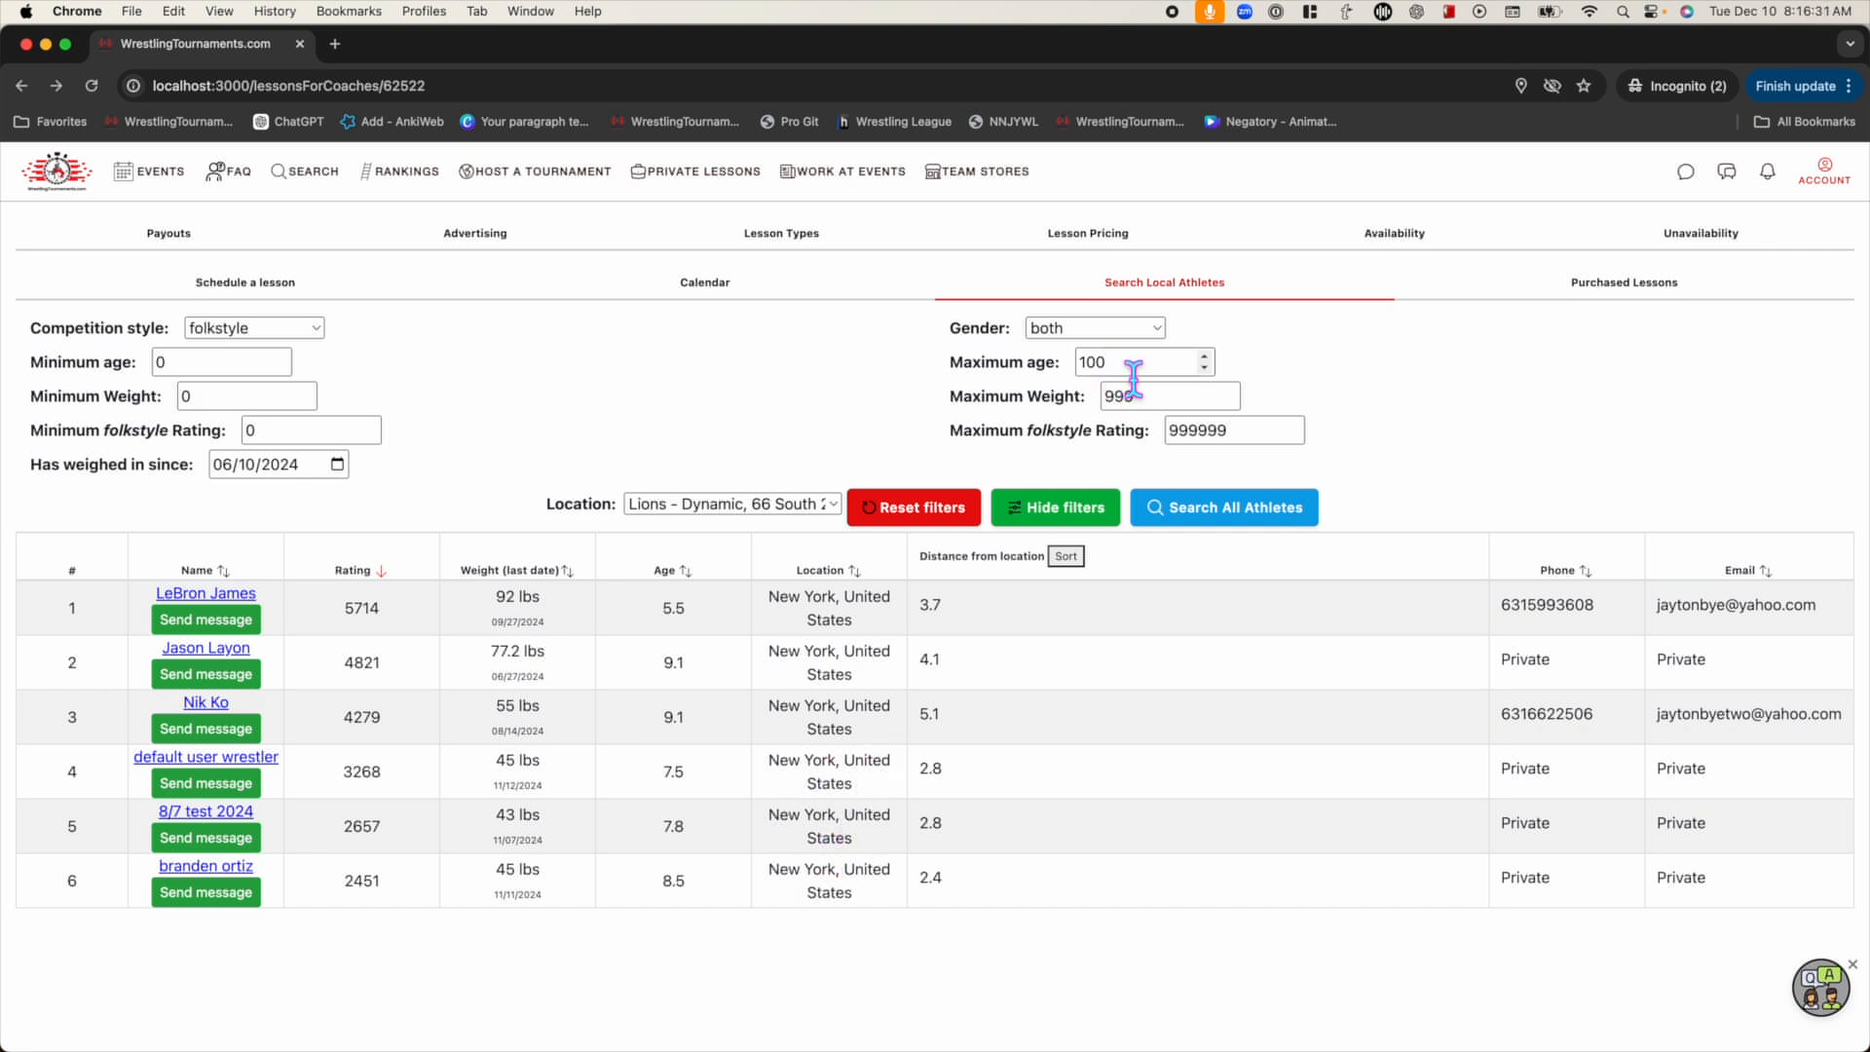
# Filter athletes to 40–50 lbs and review the three results, starting with rating 3268
pyautogui.doubleClick(238, 396)
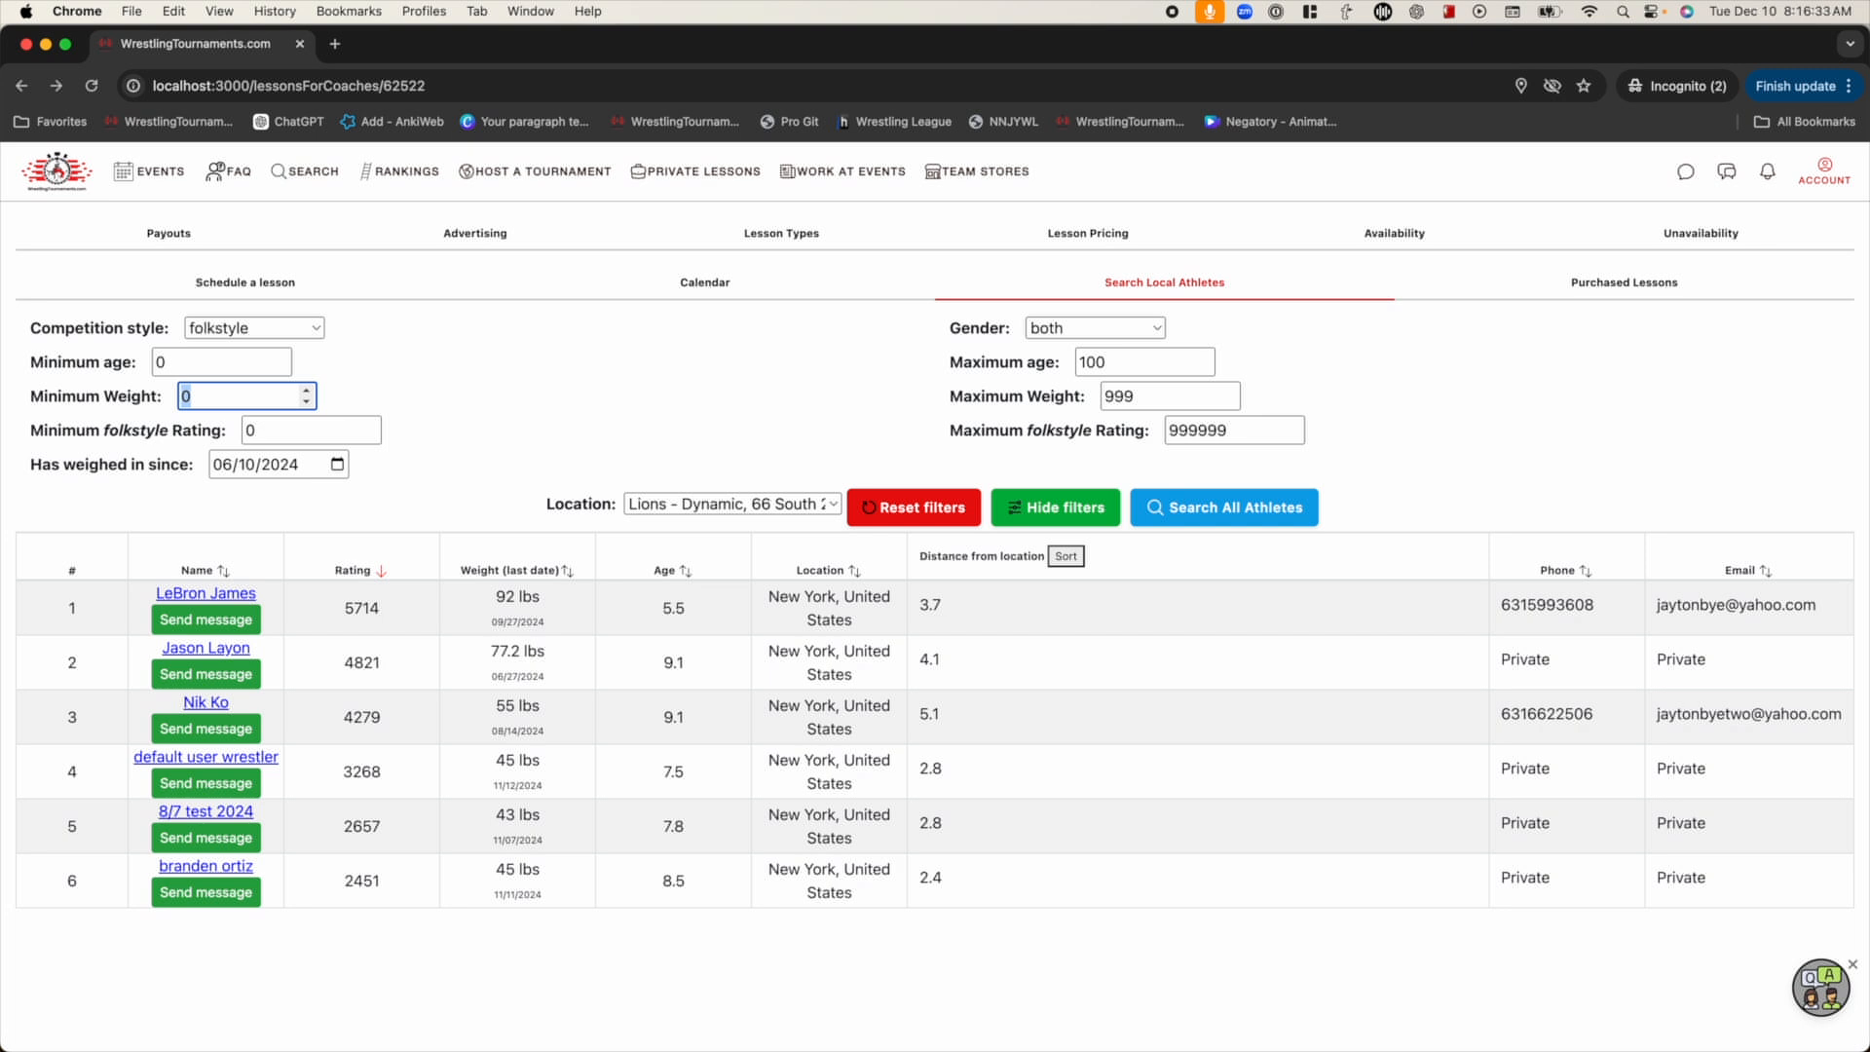
pyautogui.write('40')
pyautogui.press('Tab')
pyautogui.write('50')
pyautogui.click(1237, 507)
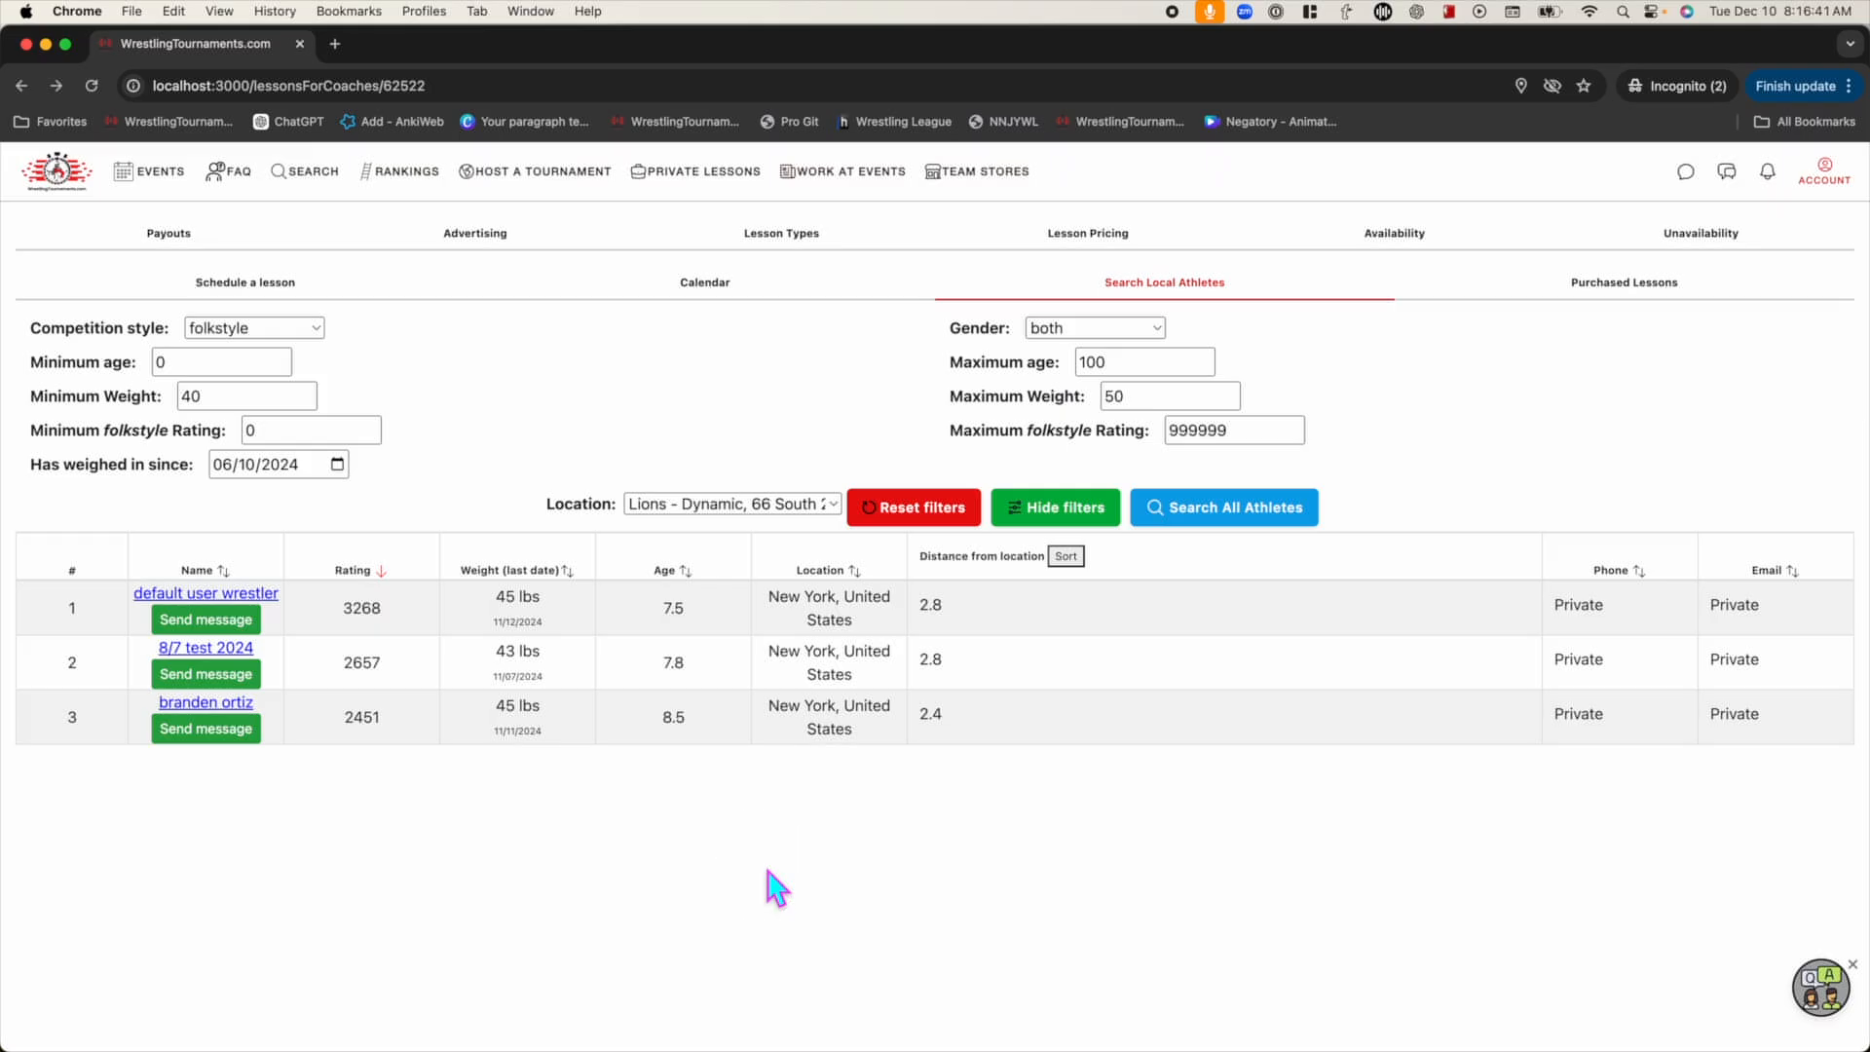
pyautogui.doubleClick(367, 612)
pyautogui.click(385, 669)
pyautogui.click(386, 730)
# Open the third athlete's profile and point out the +400 rating change beside 1850
pyautogui.click(233, 703)
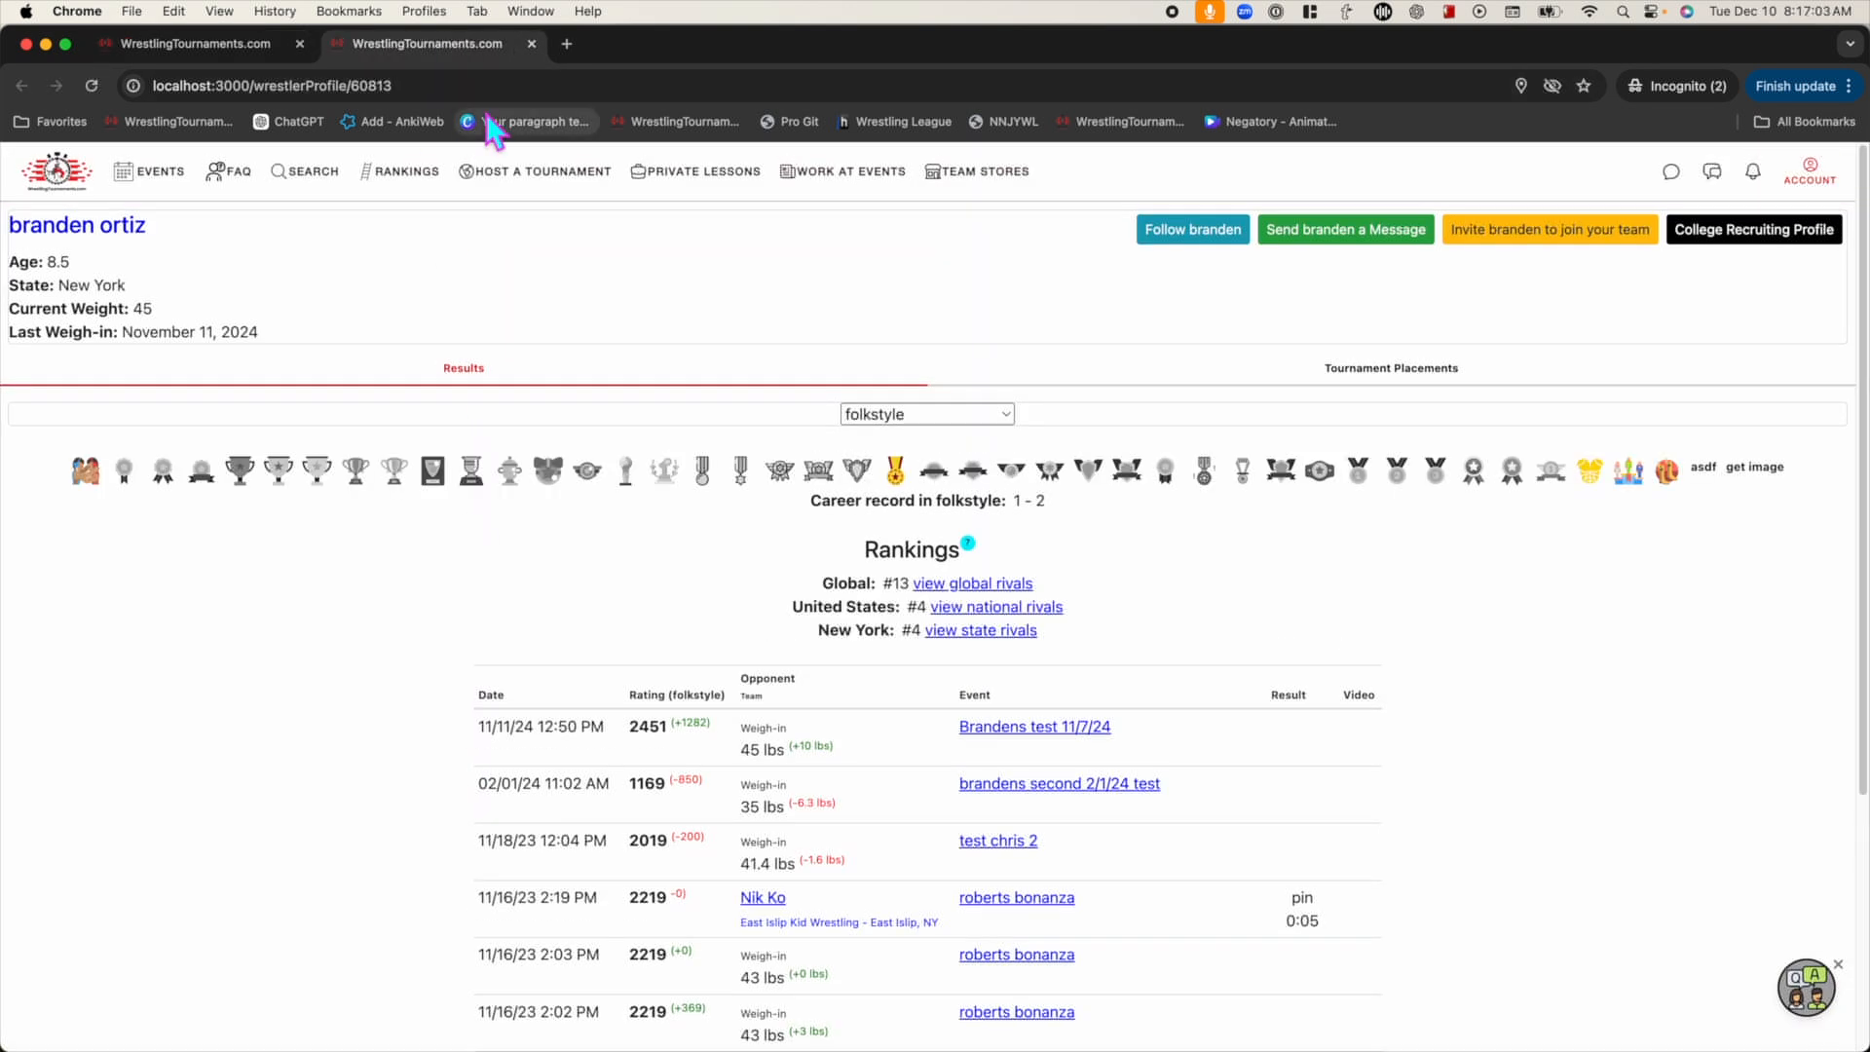
pyautogui.scroll(-5, 501, 346)
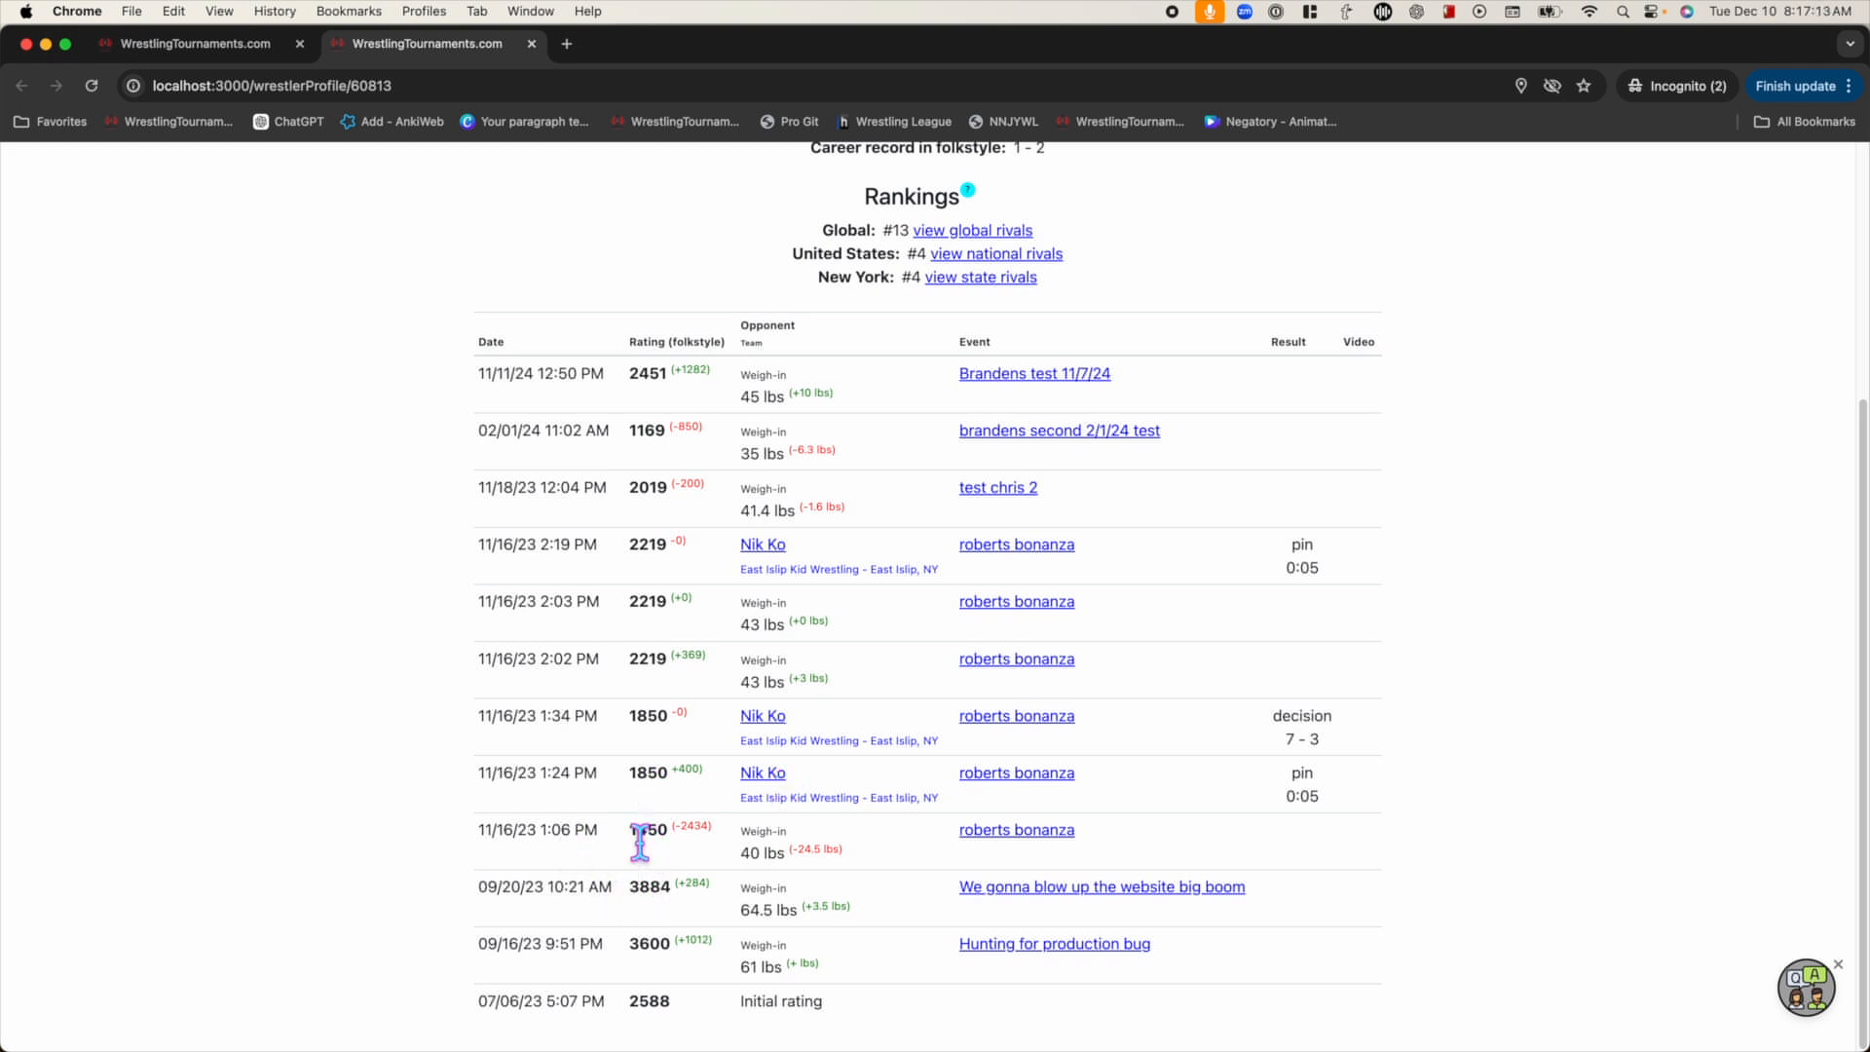
pyautogui.moveTo(703, 771); pyautogui.dragTo(662, 794)
pyautogui.click(652, 793)
# View an opponent's profile in a new tab, then close both profile tabs
pyautogui.click(761, 774)
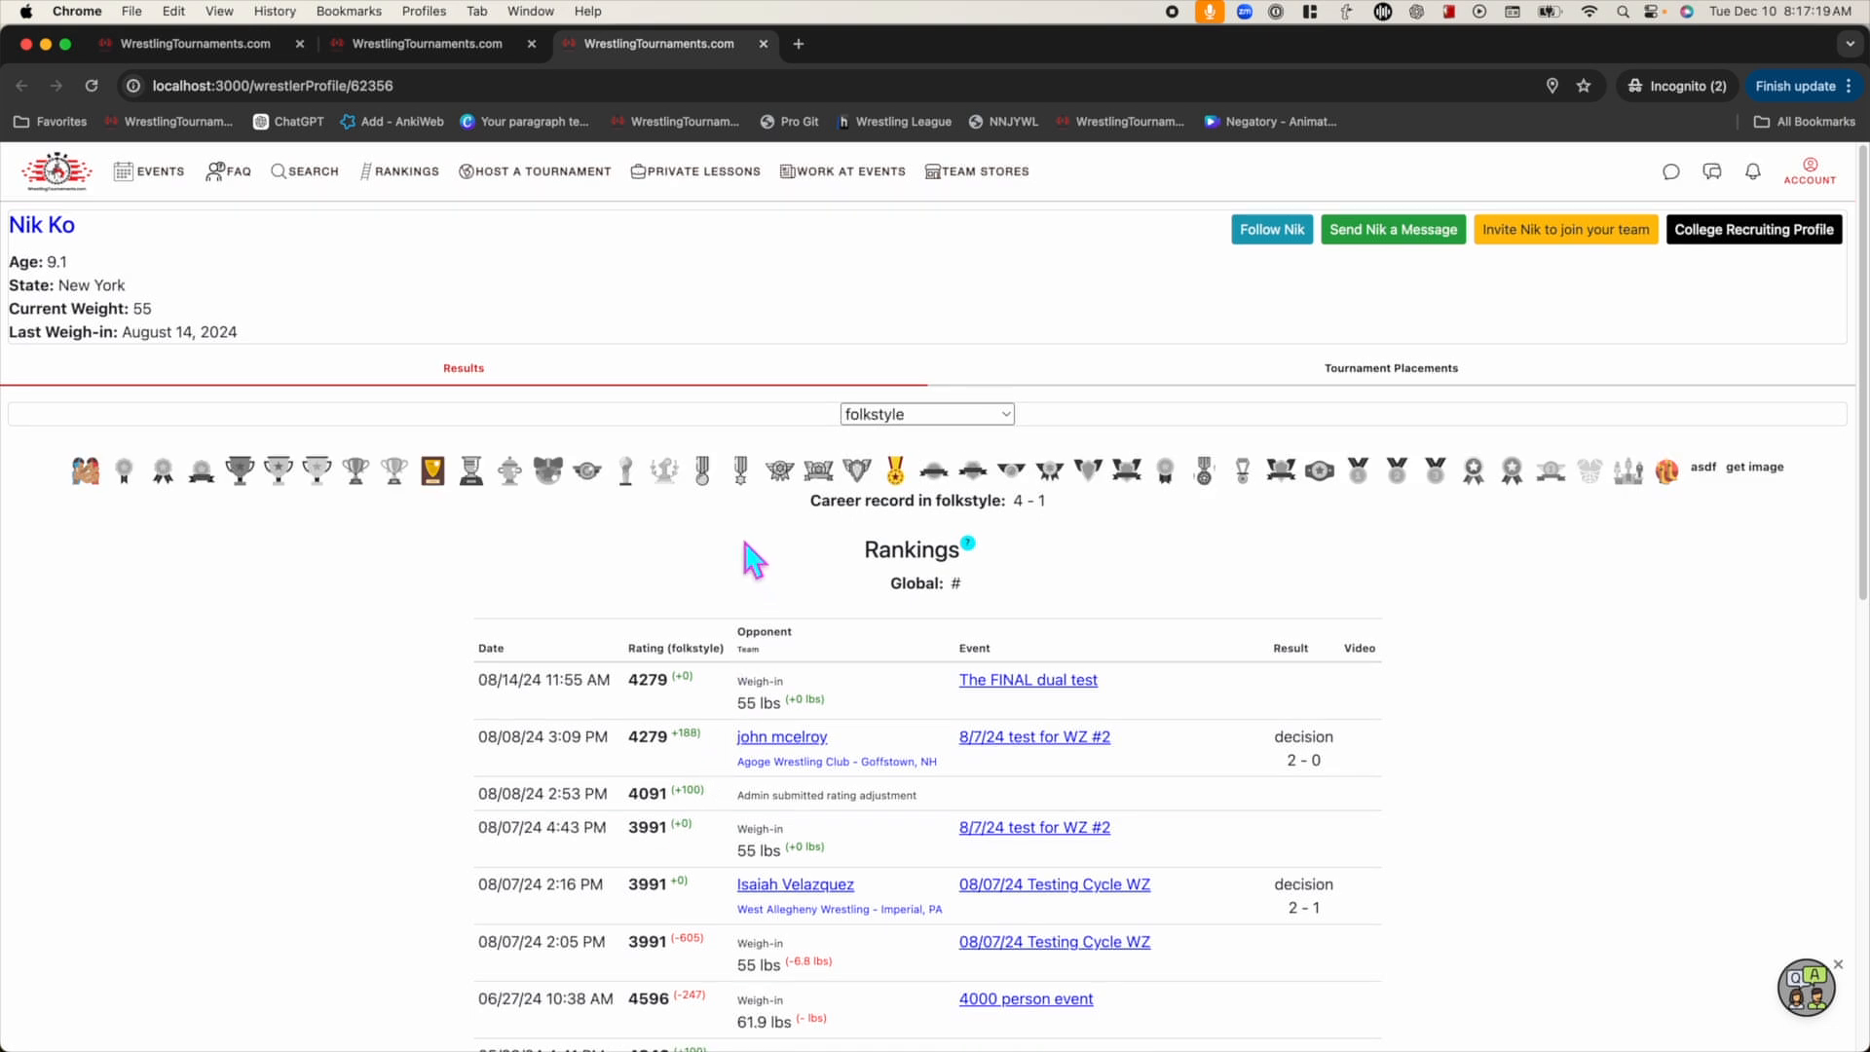
pyautogui.scroll(-5, 721, 555)
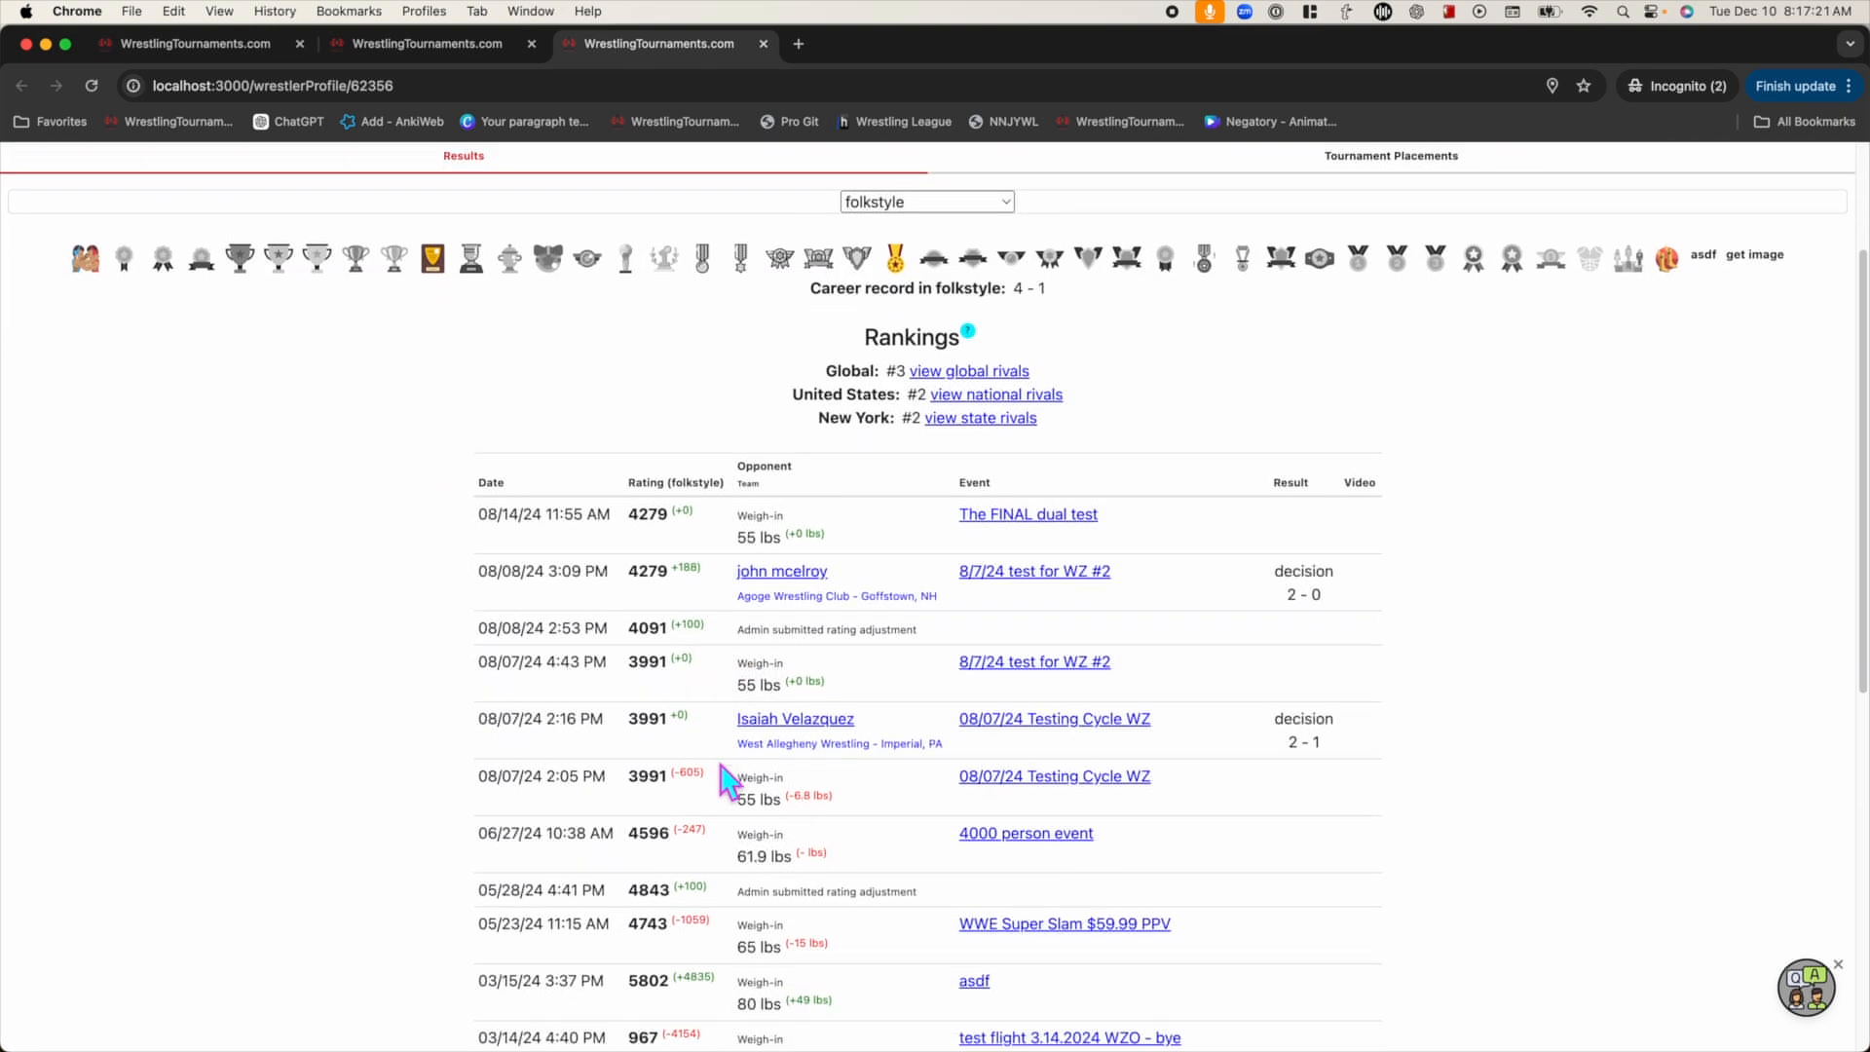
pyautogui.scroll(-4, 696, 545)
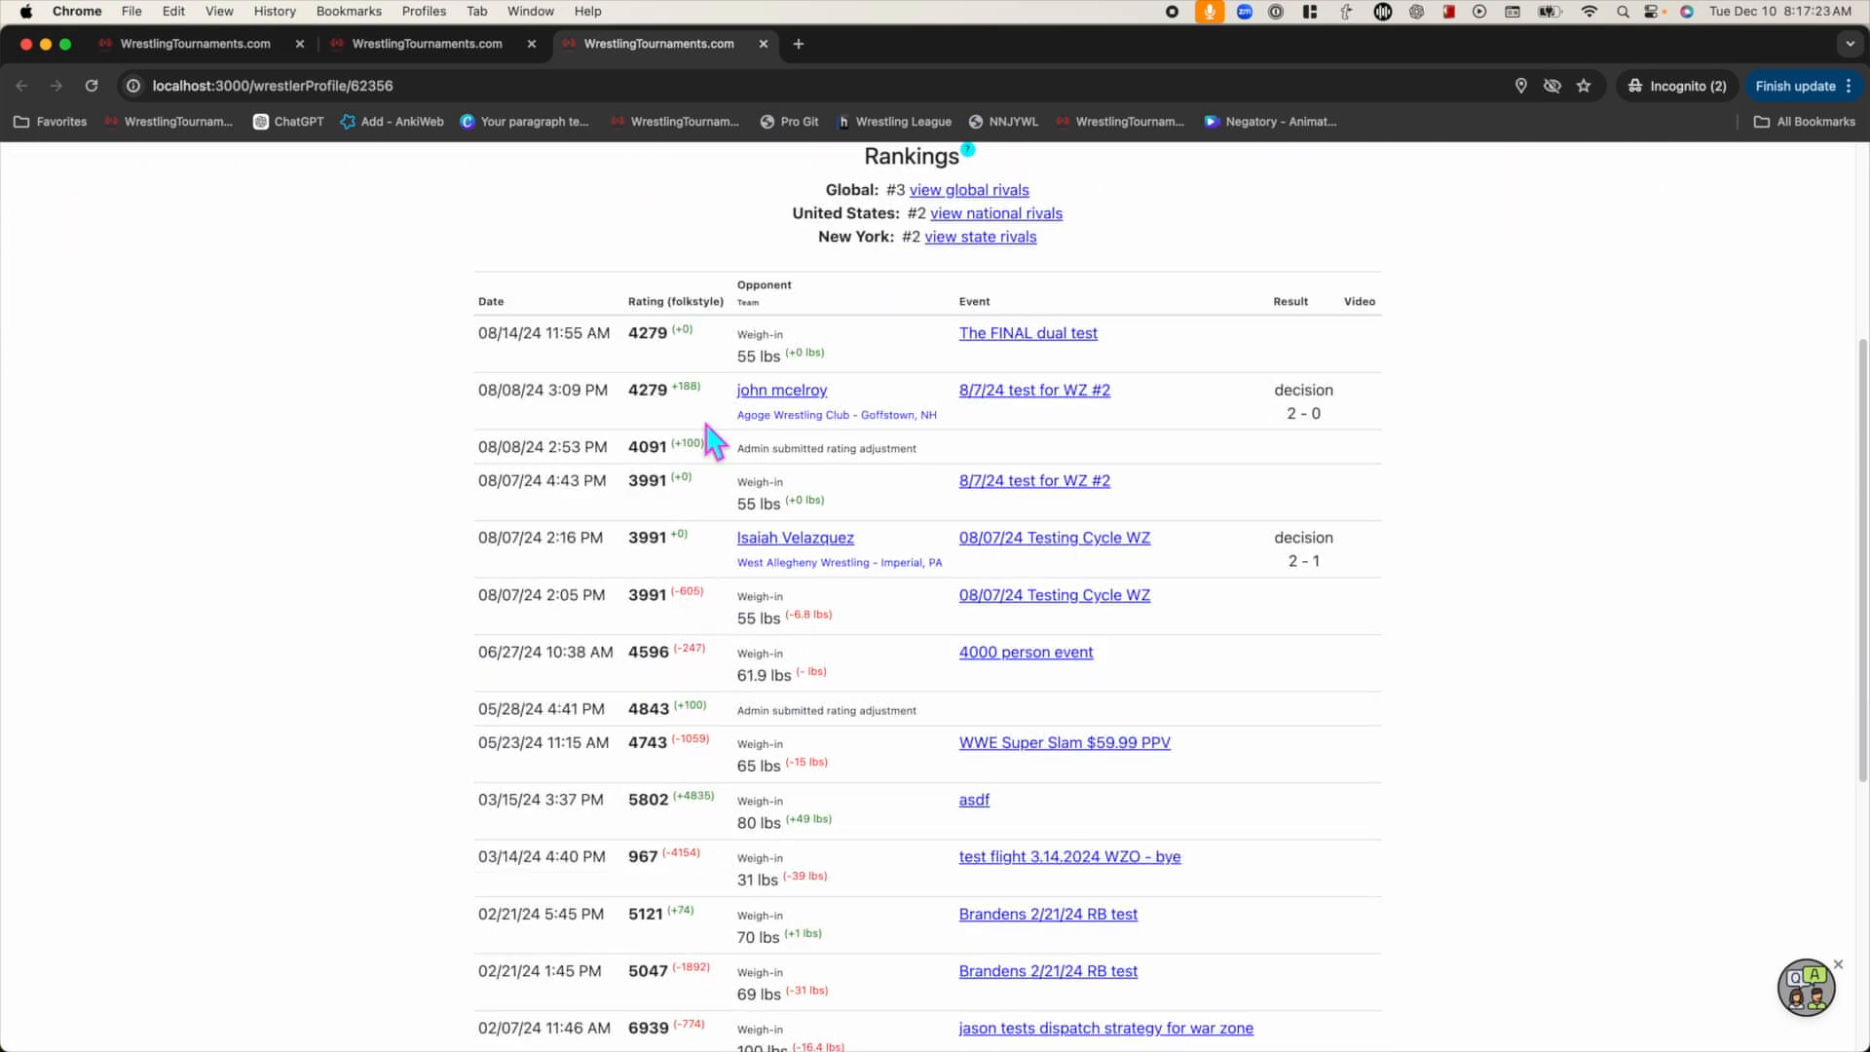
pyautogui.scroll(9, 454, 621)
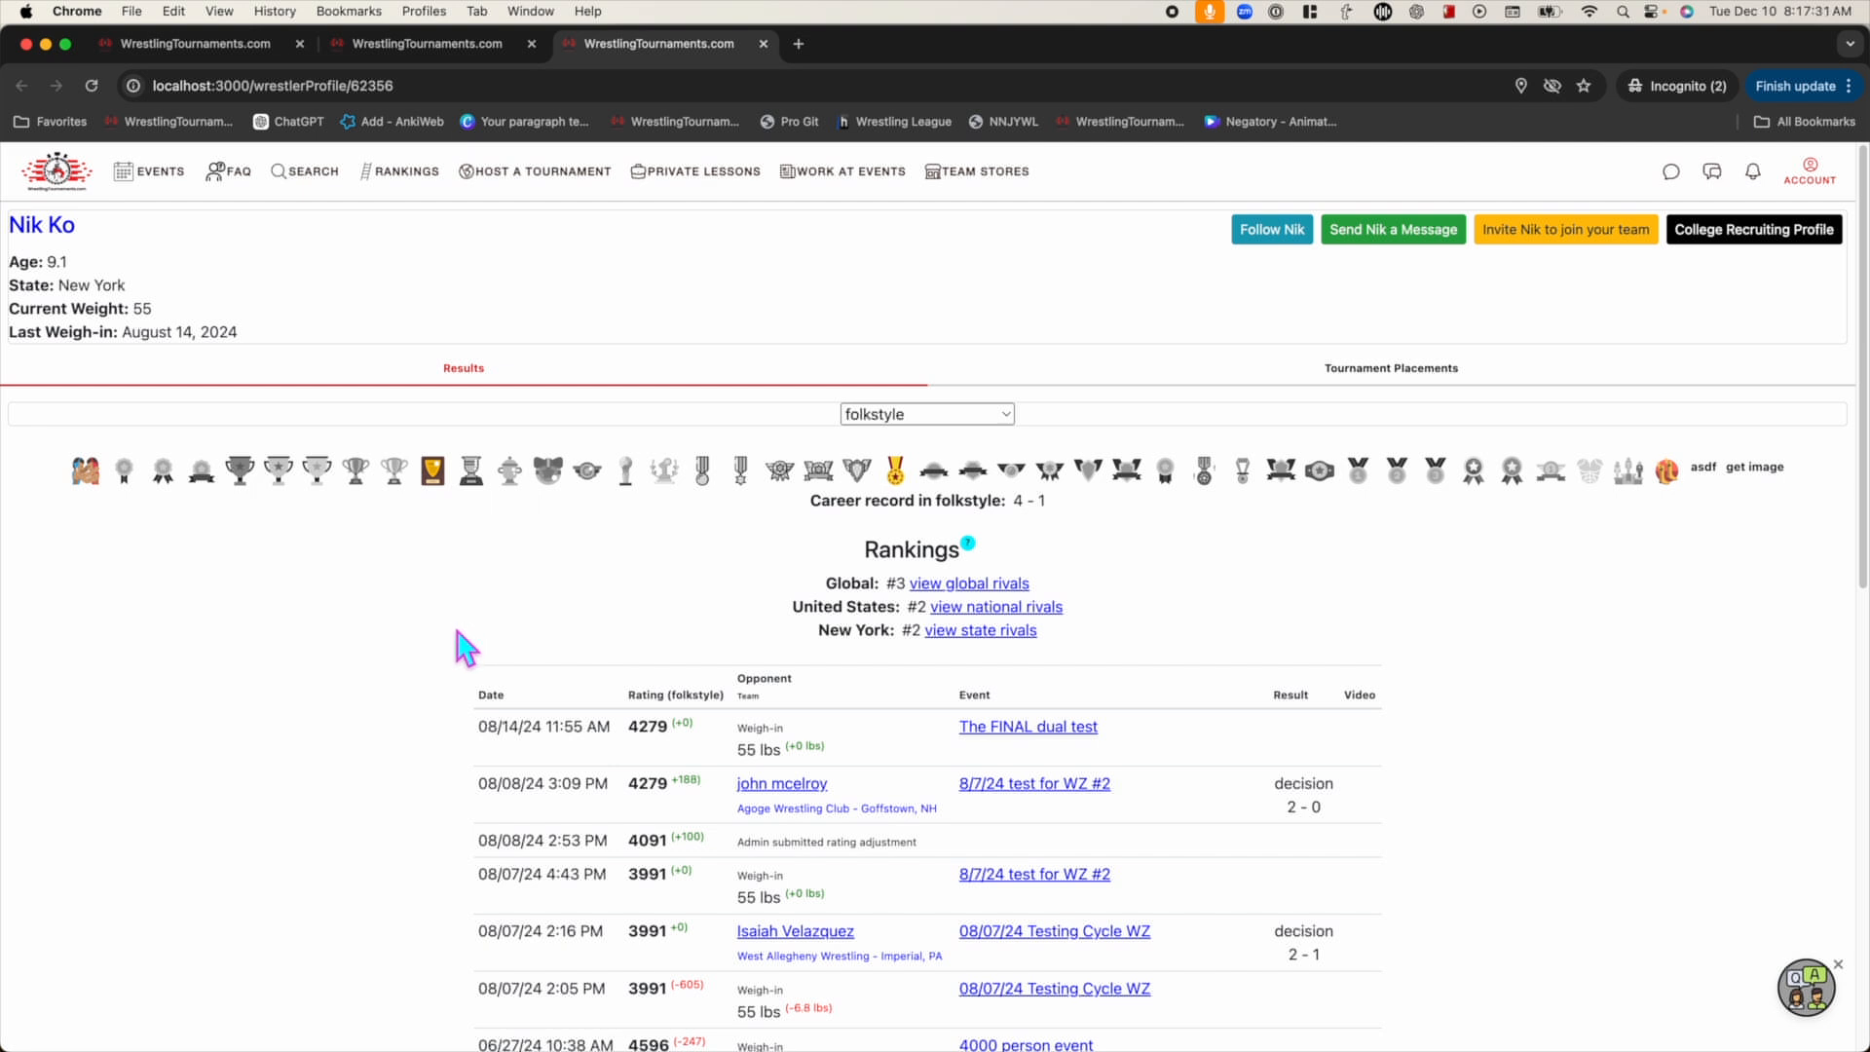
pyautogui.click(765, 47)
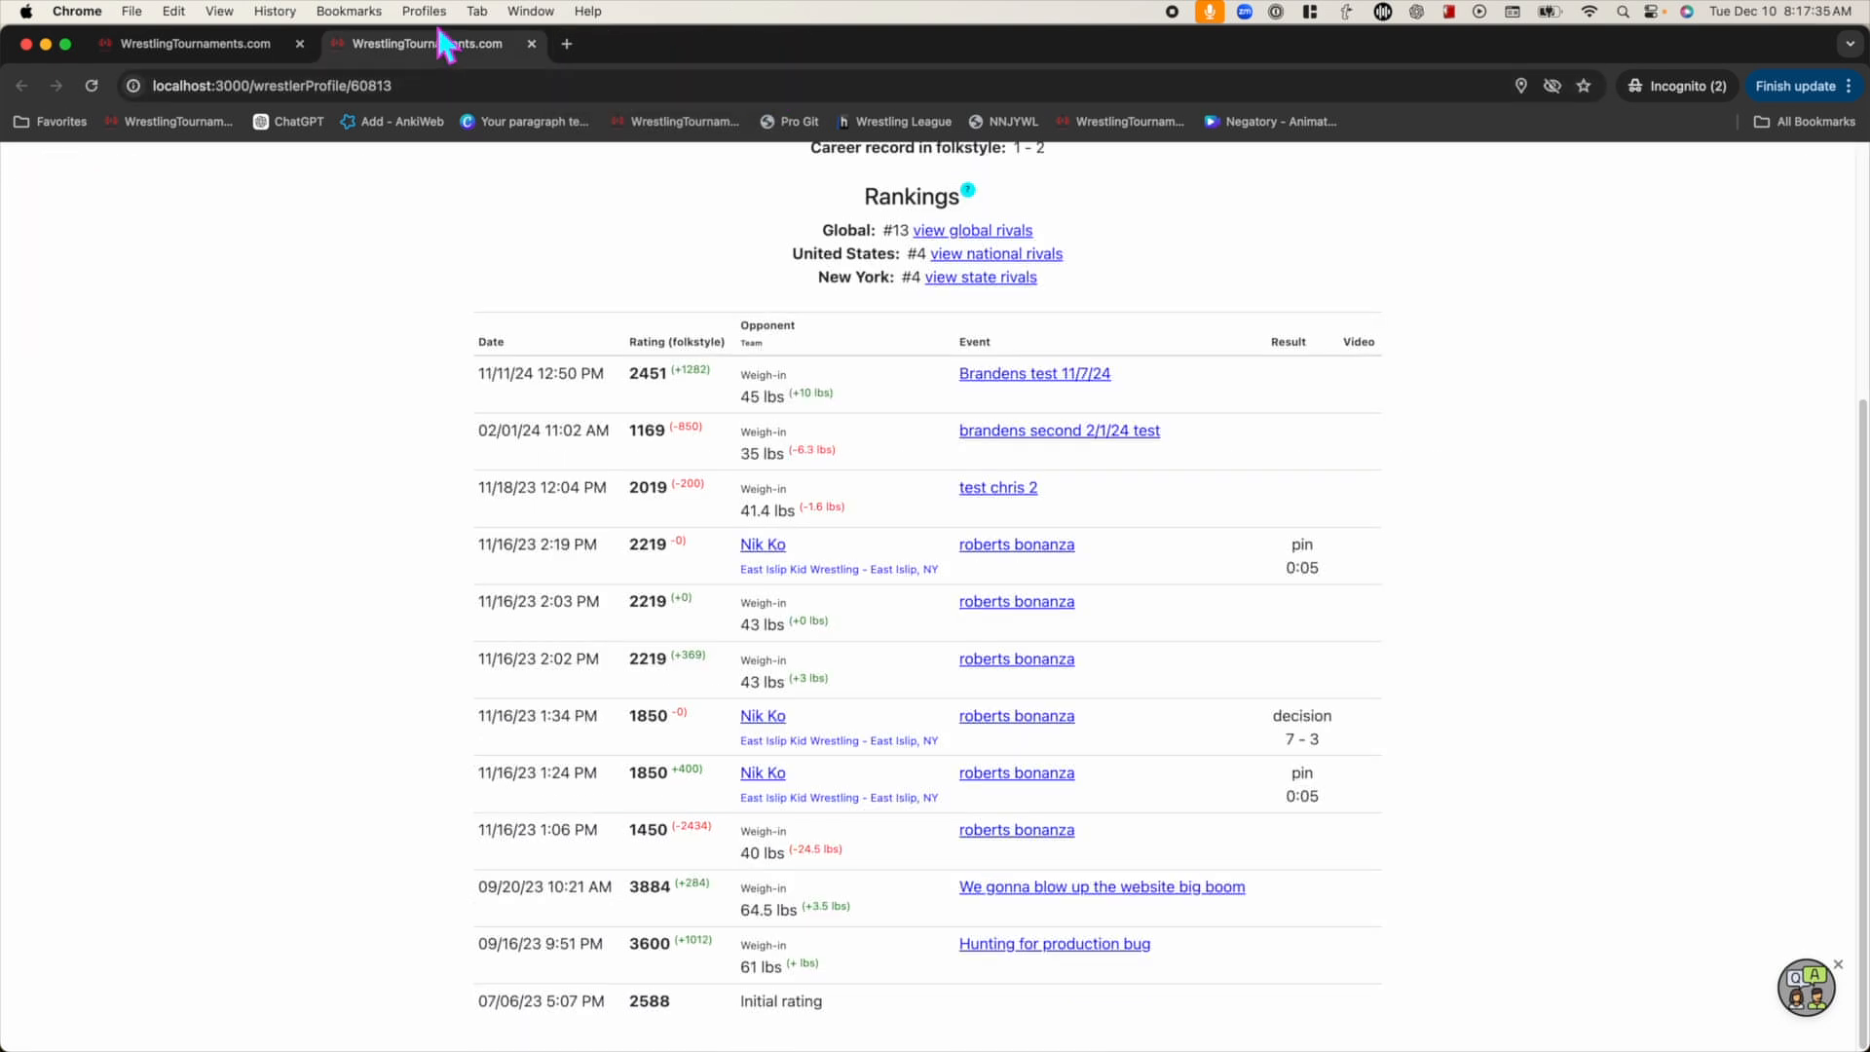
pyautogui.click(532, 44)
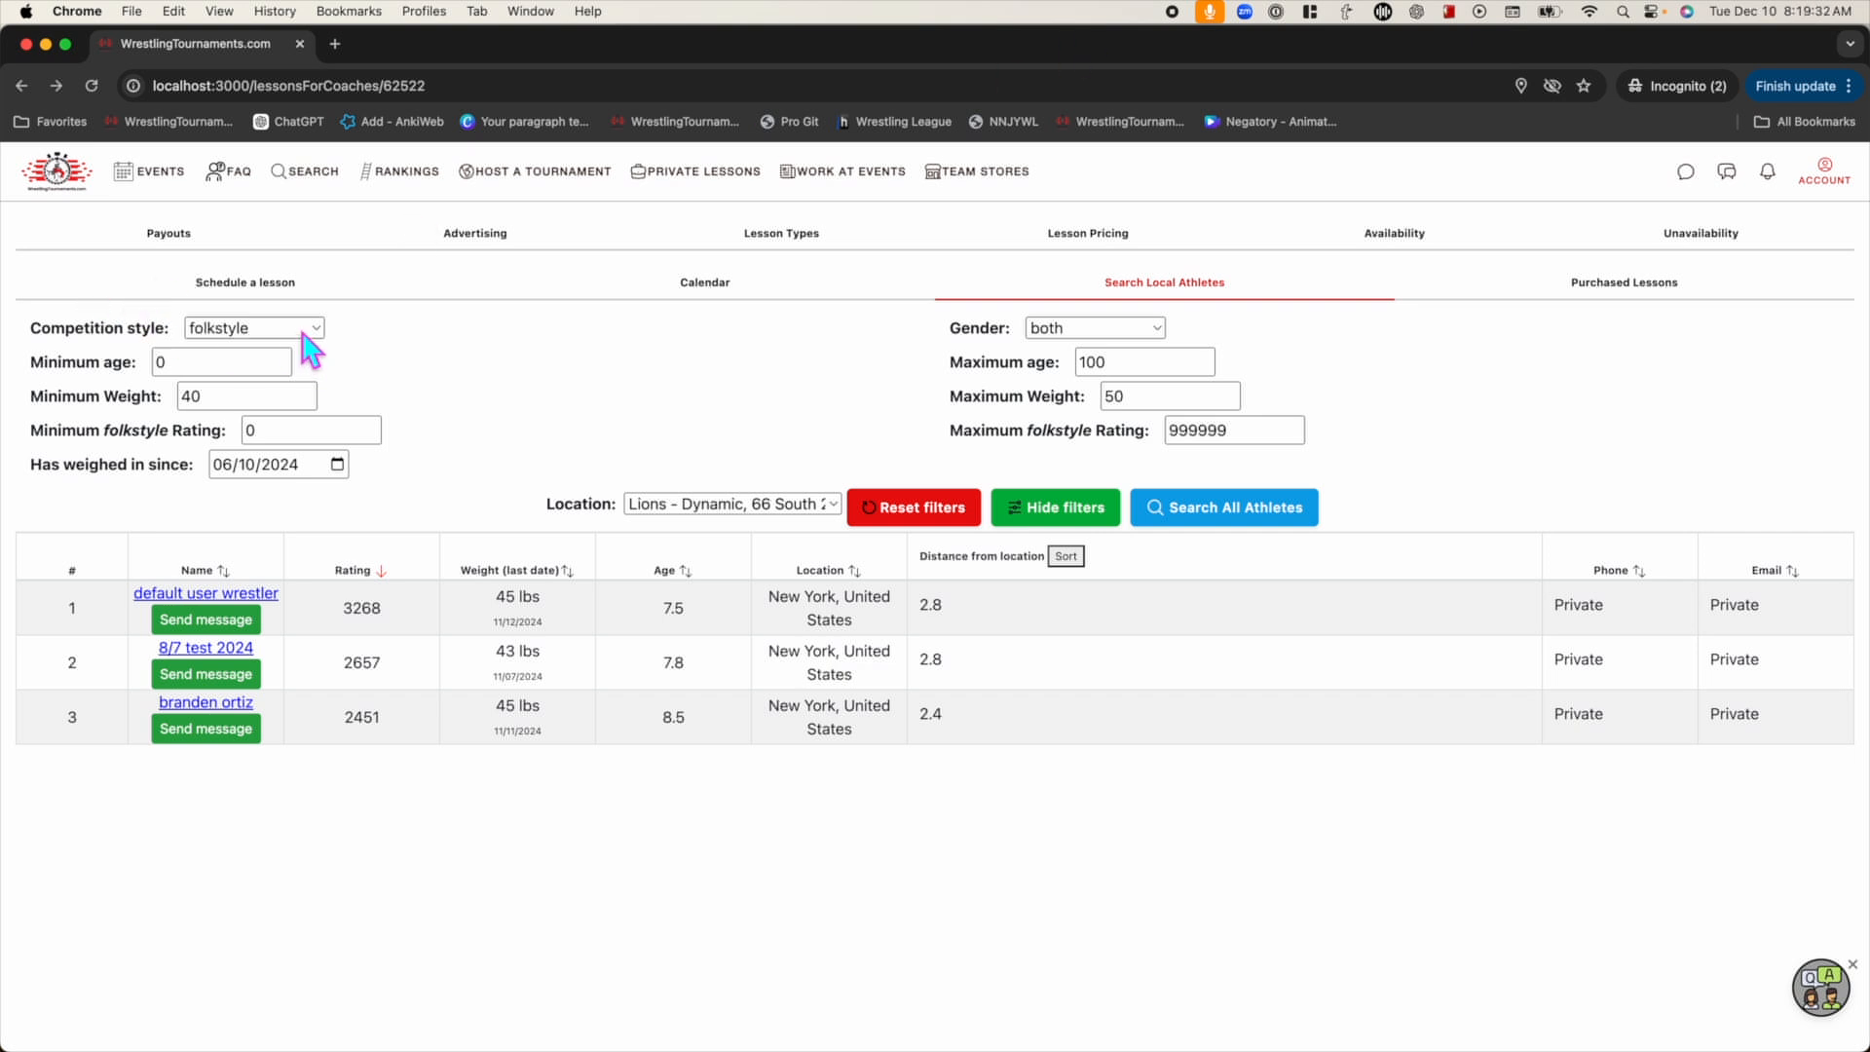
# Keep folkstyle as the competition style and view Purchased Lessons, which shows no clients
pyautogui.click(297, 331)
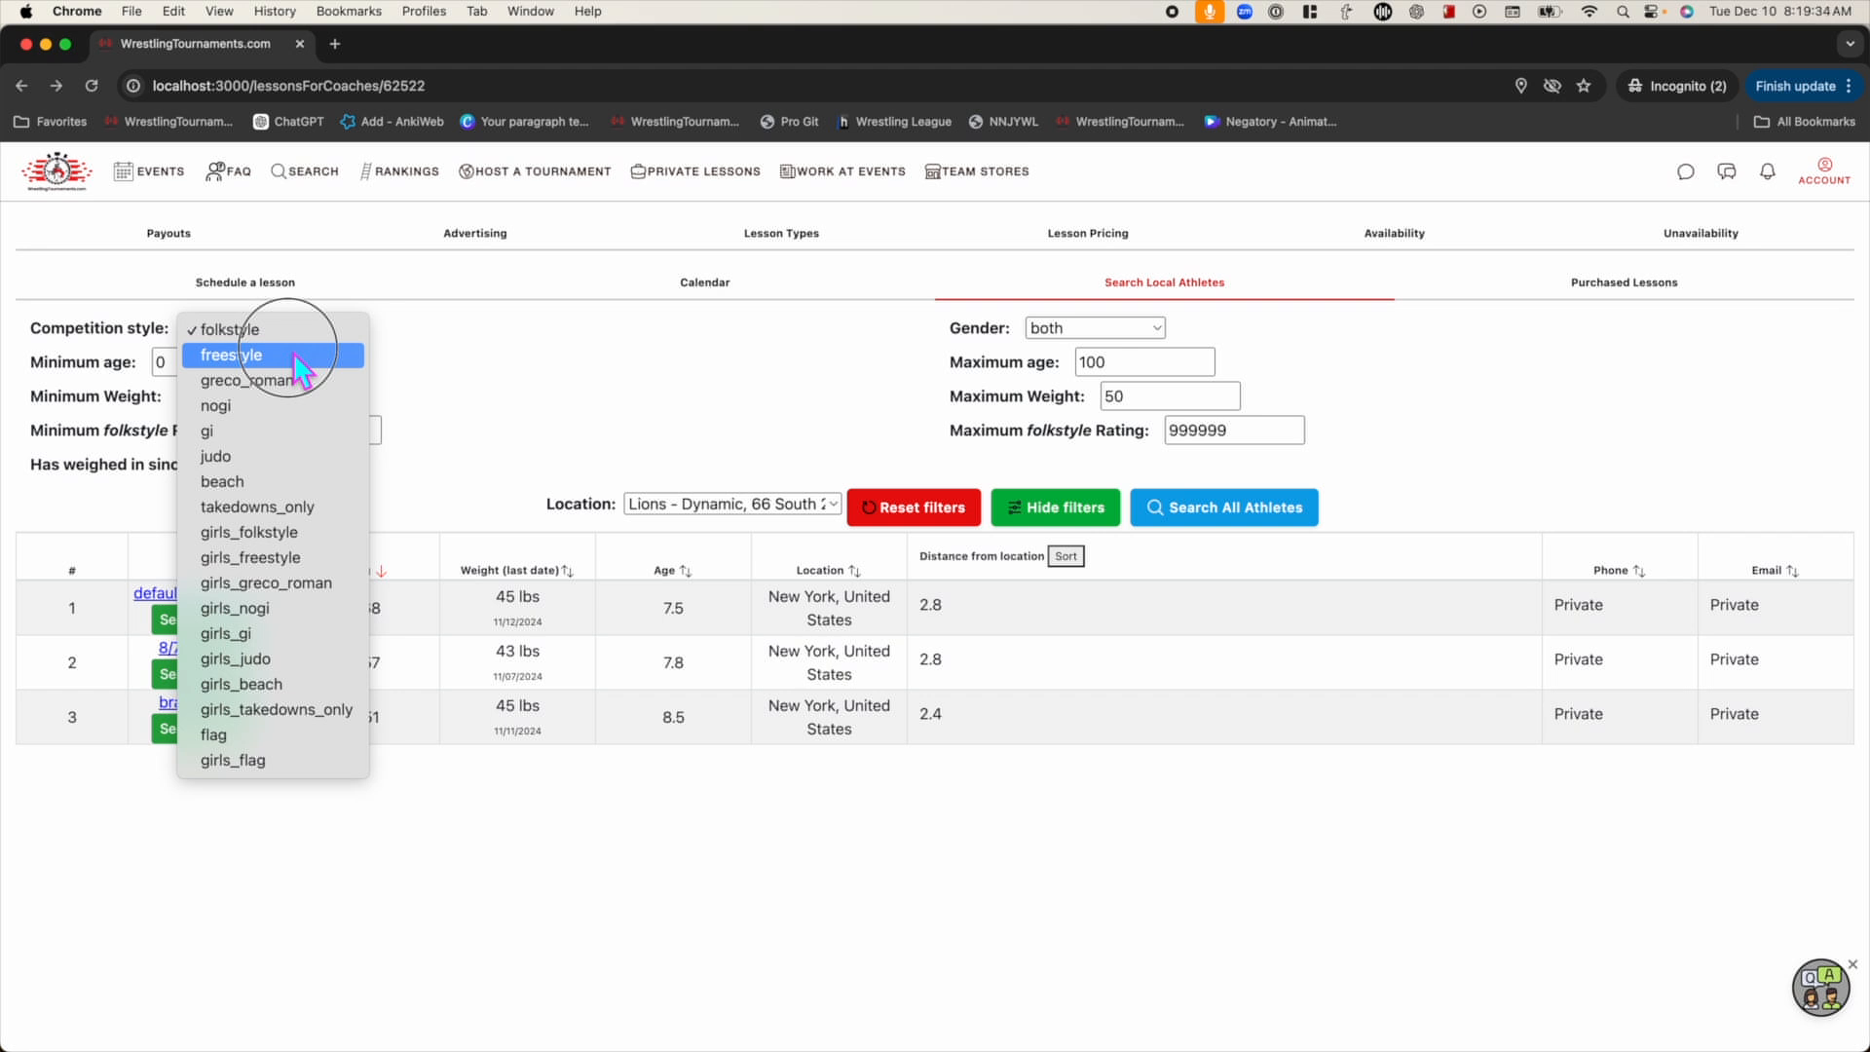
pyautogui.click(526, 351)
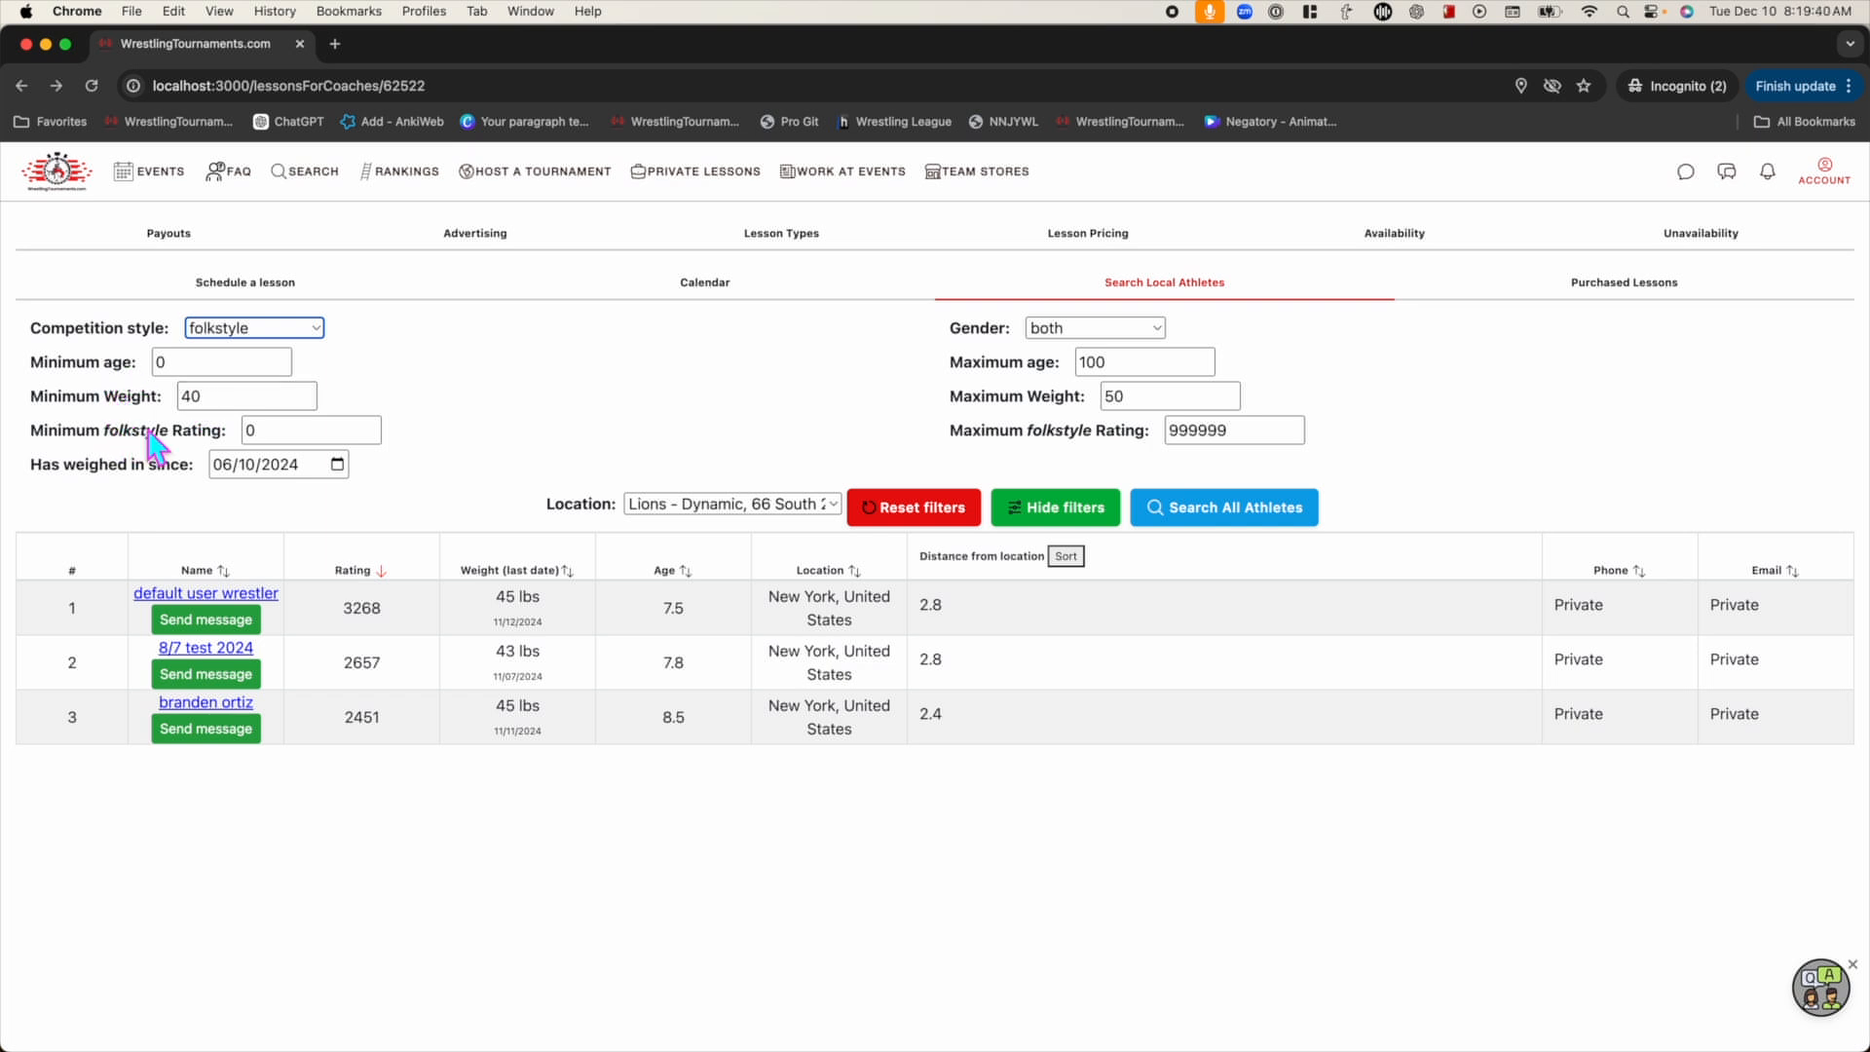
pyautogui.click(132, 504)
pyautogui.click(389, 434)
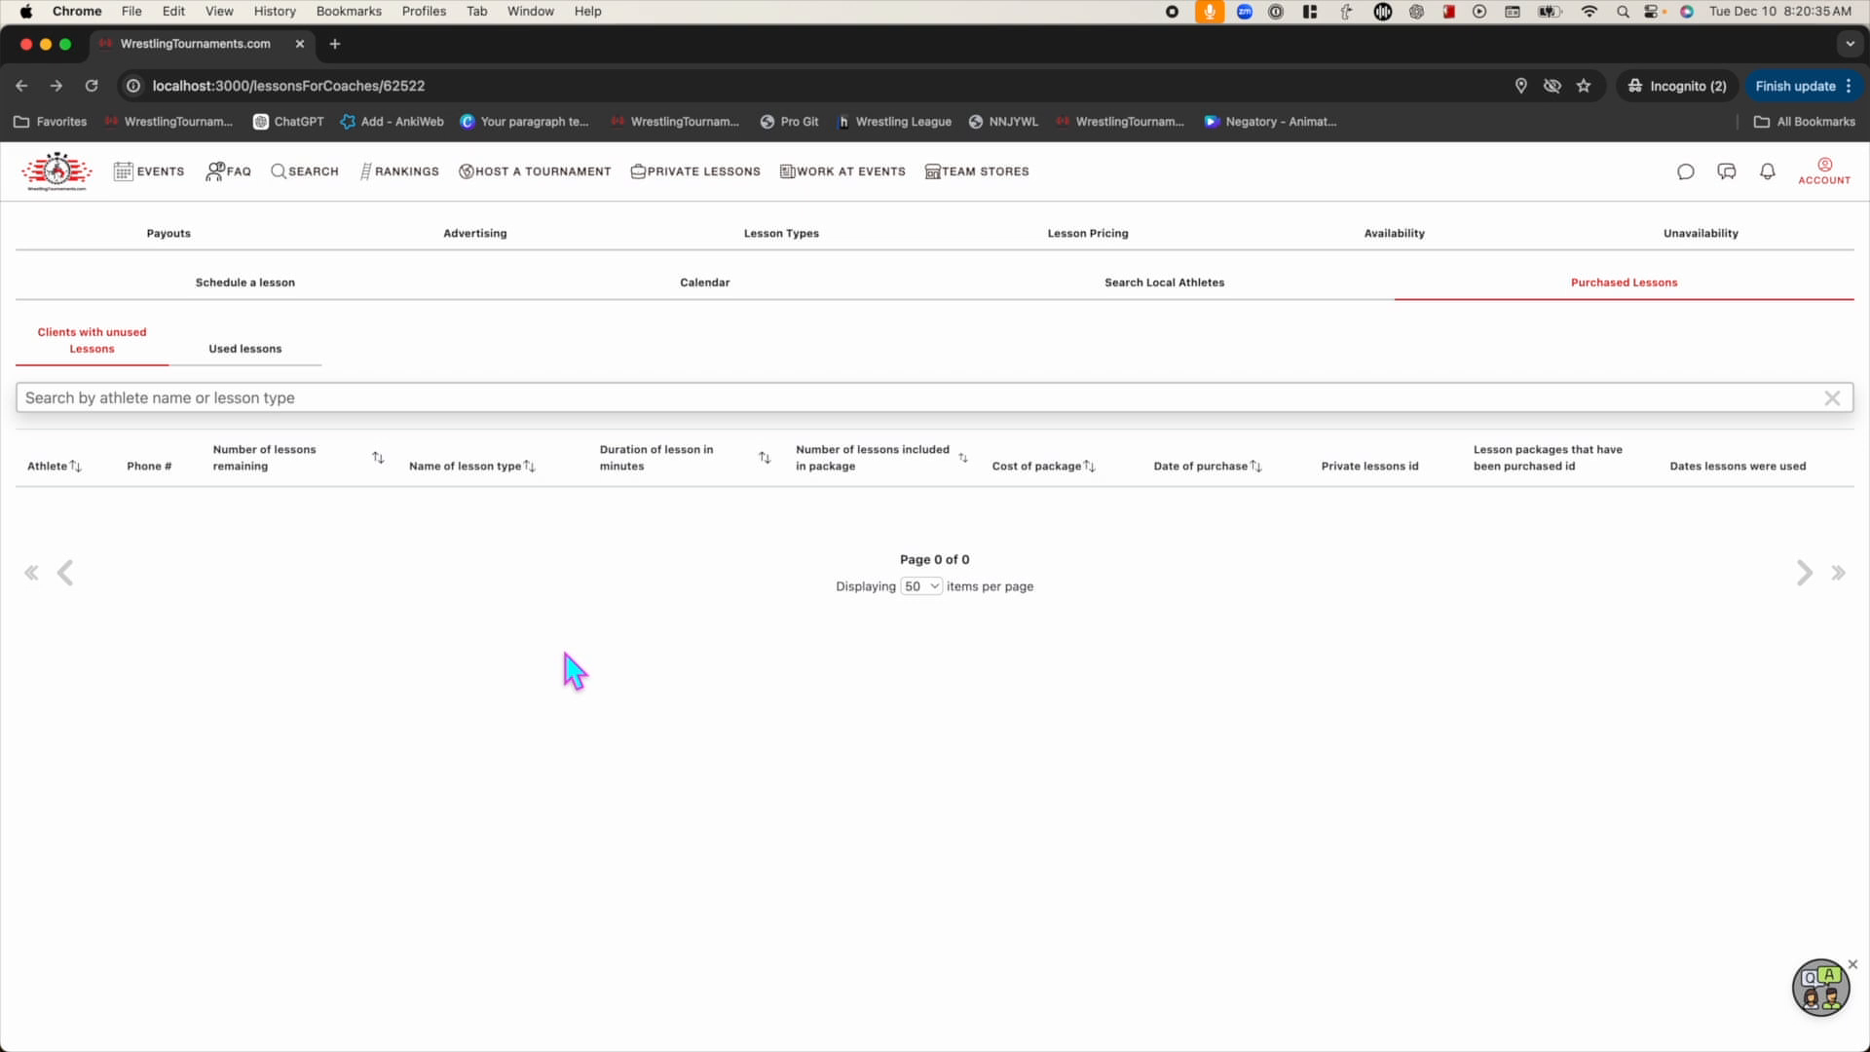
# Open Give Private Lessons on the athlete card under Account > Athletes to show the scheduling form
pyautogui.click(1824, 174)
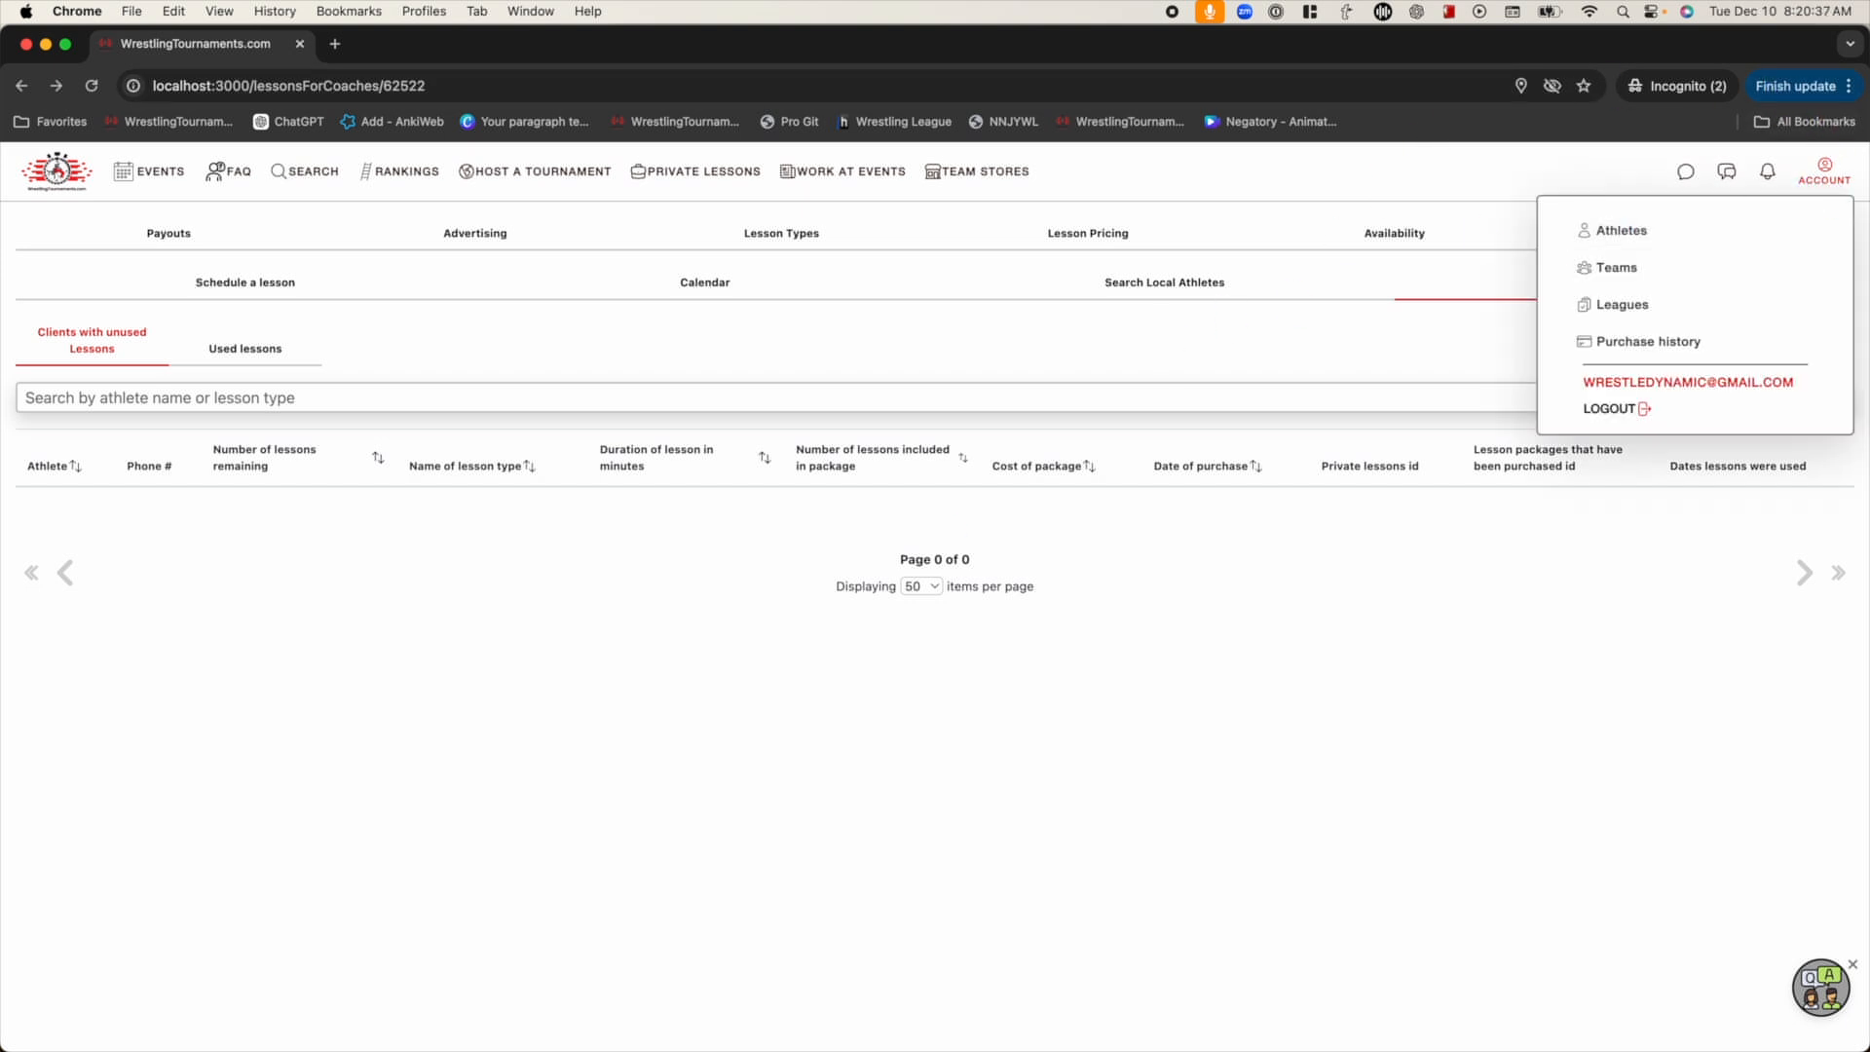
pyautogui.click(1653, 243)
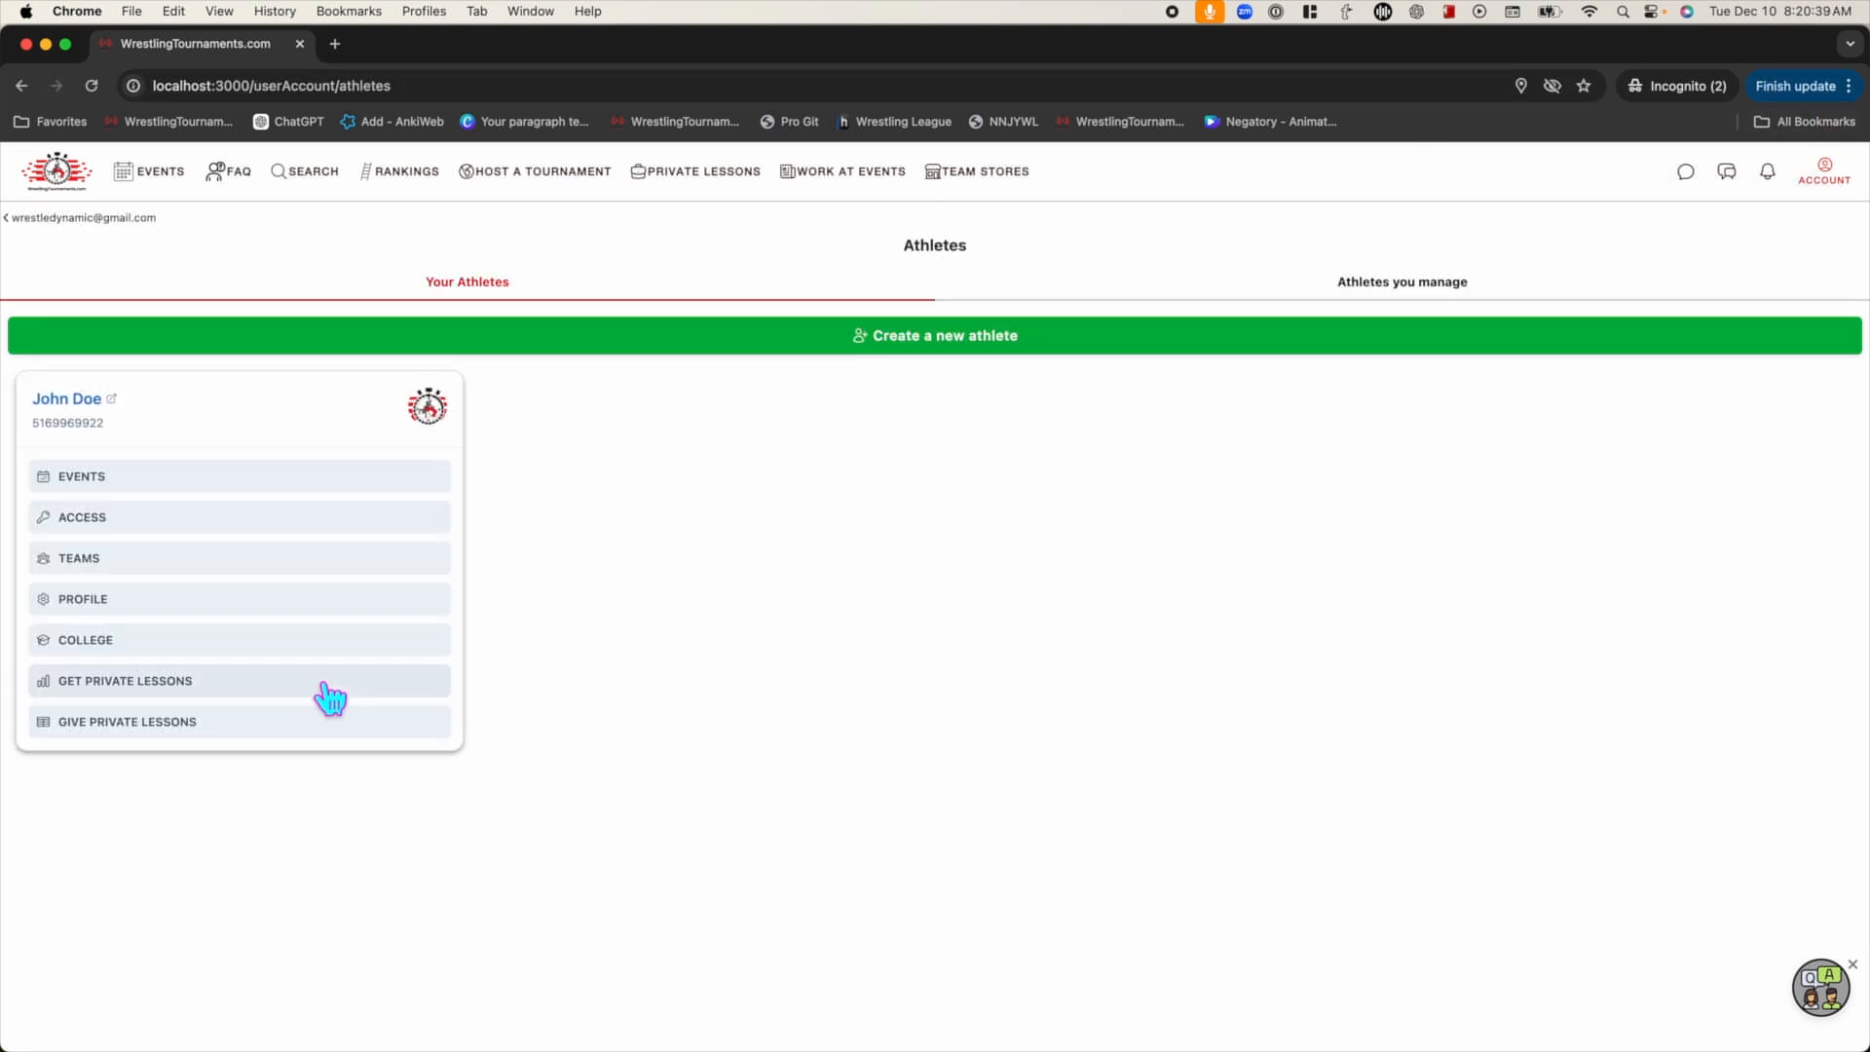
pyautogui.click(276, 738)
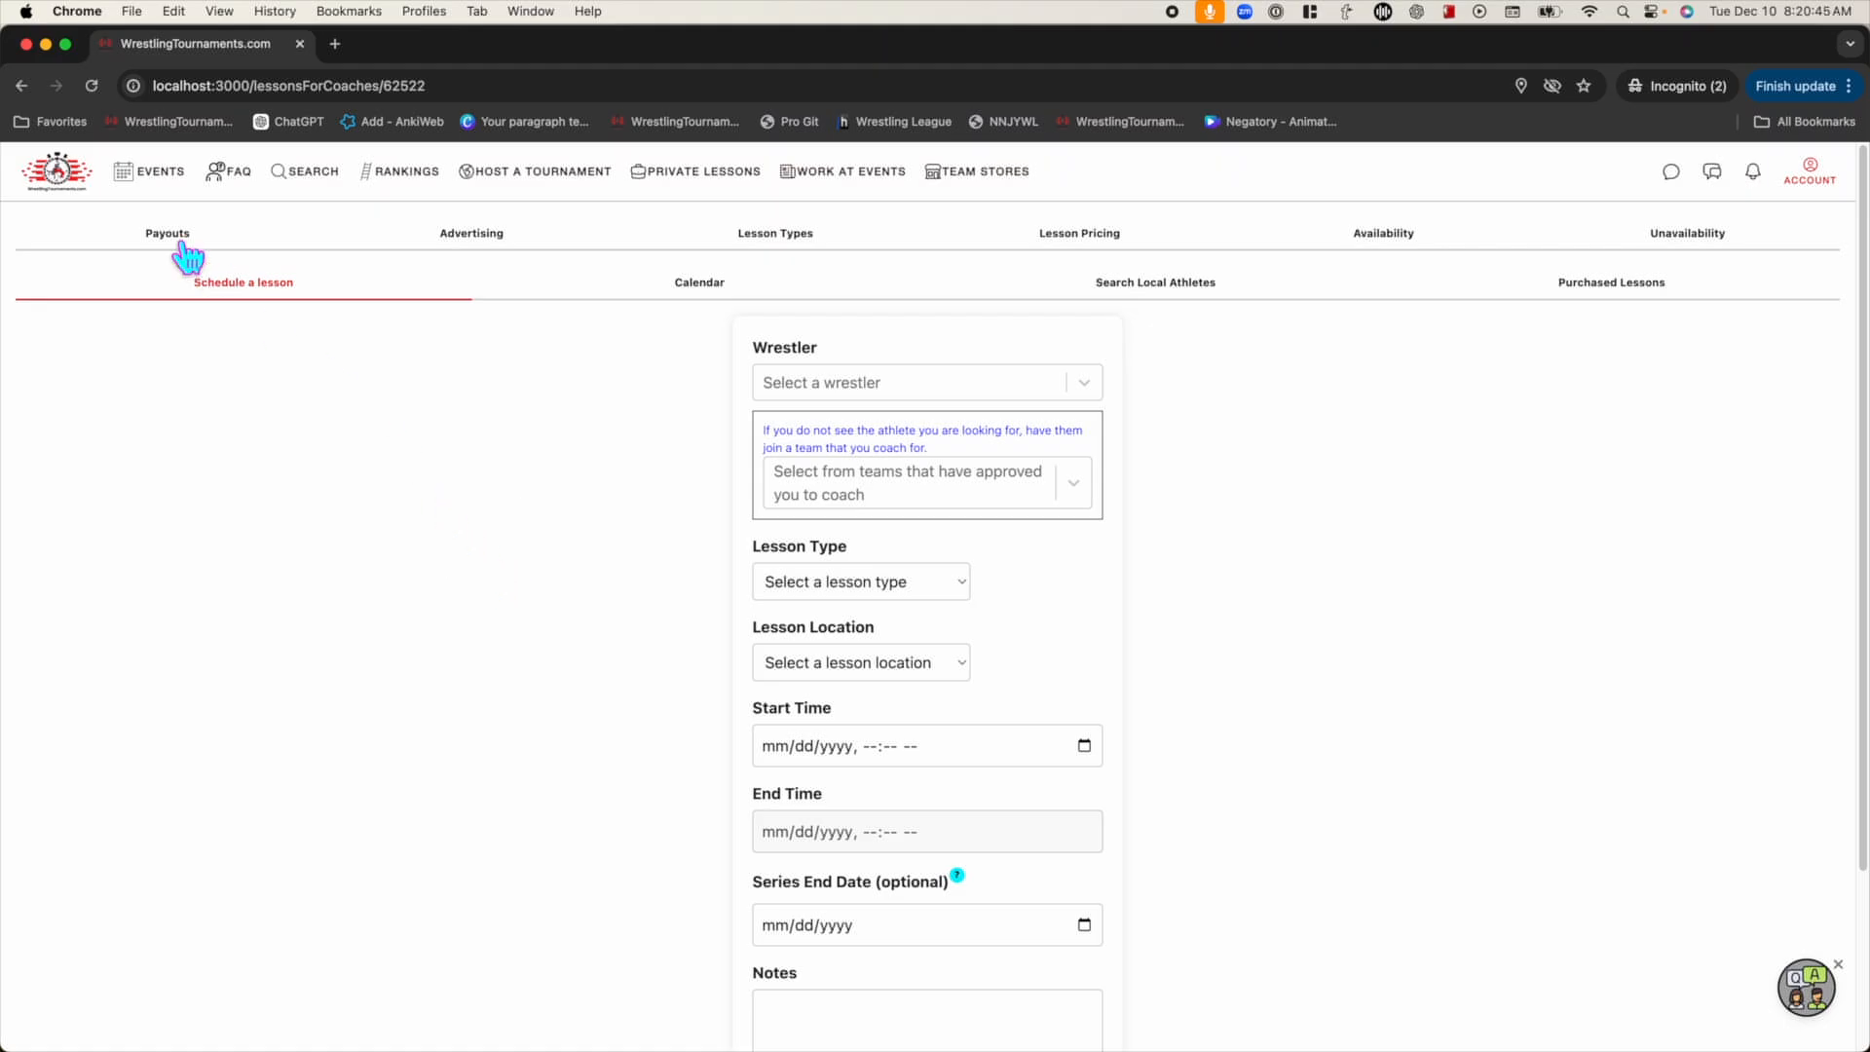
# From the home page, go to Private Coaching > Find A Private Coach and search by local clubs
pyautogui.click(61, 174)
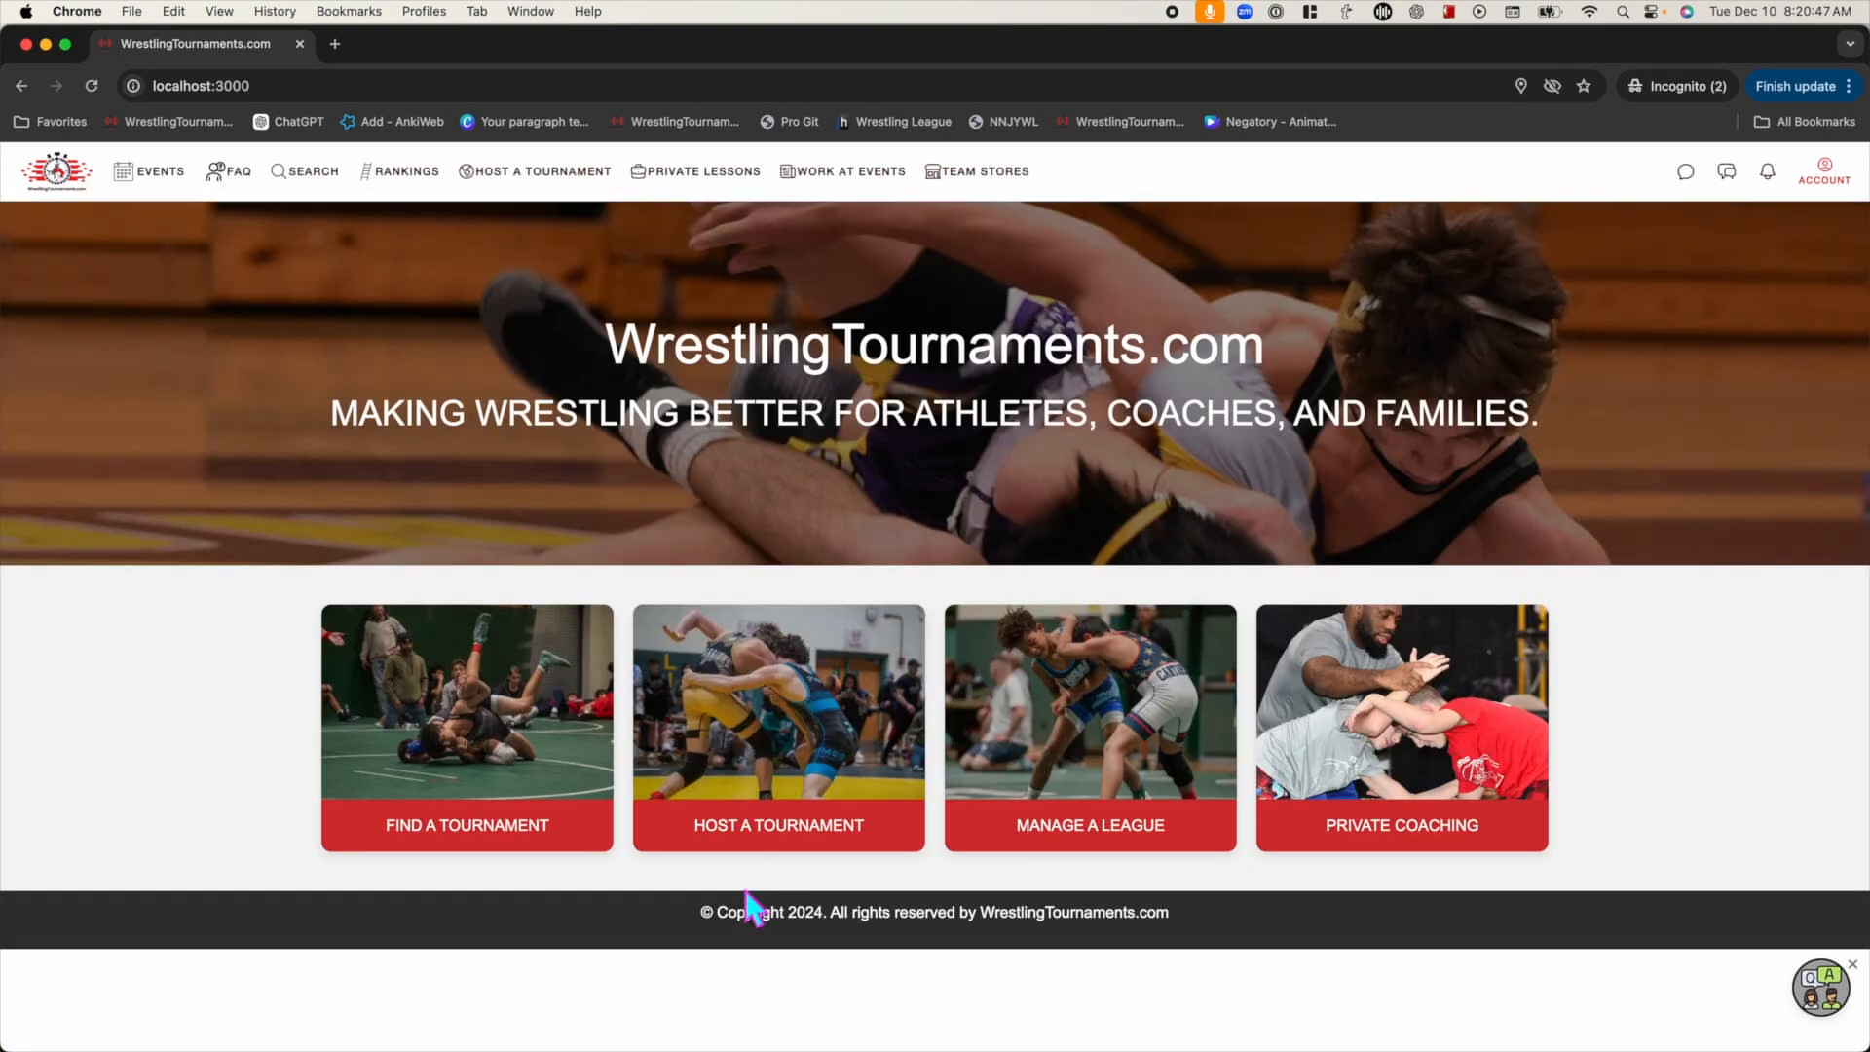
pyautogui.click(1445, 816)
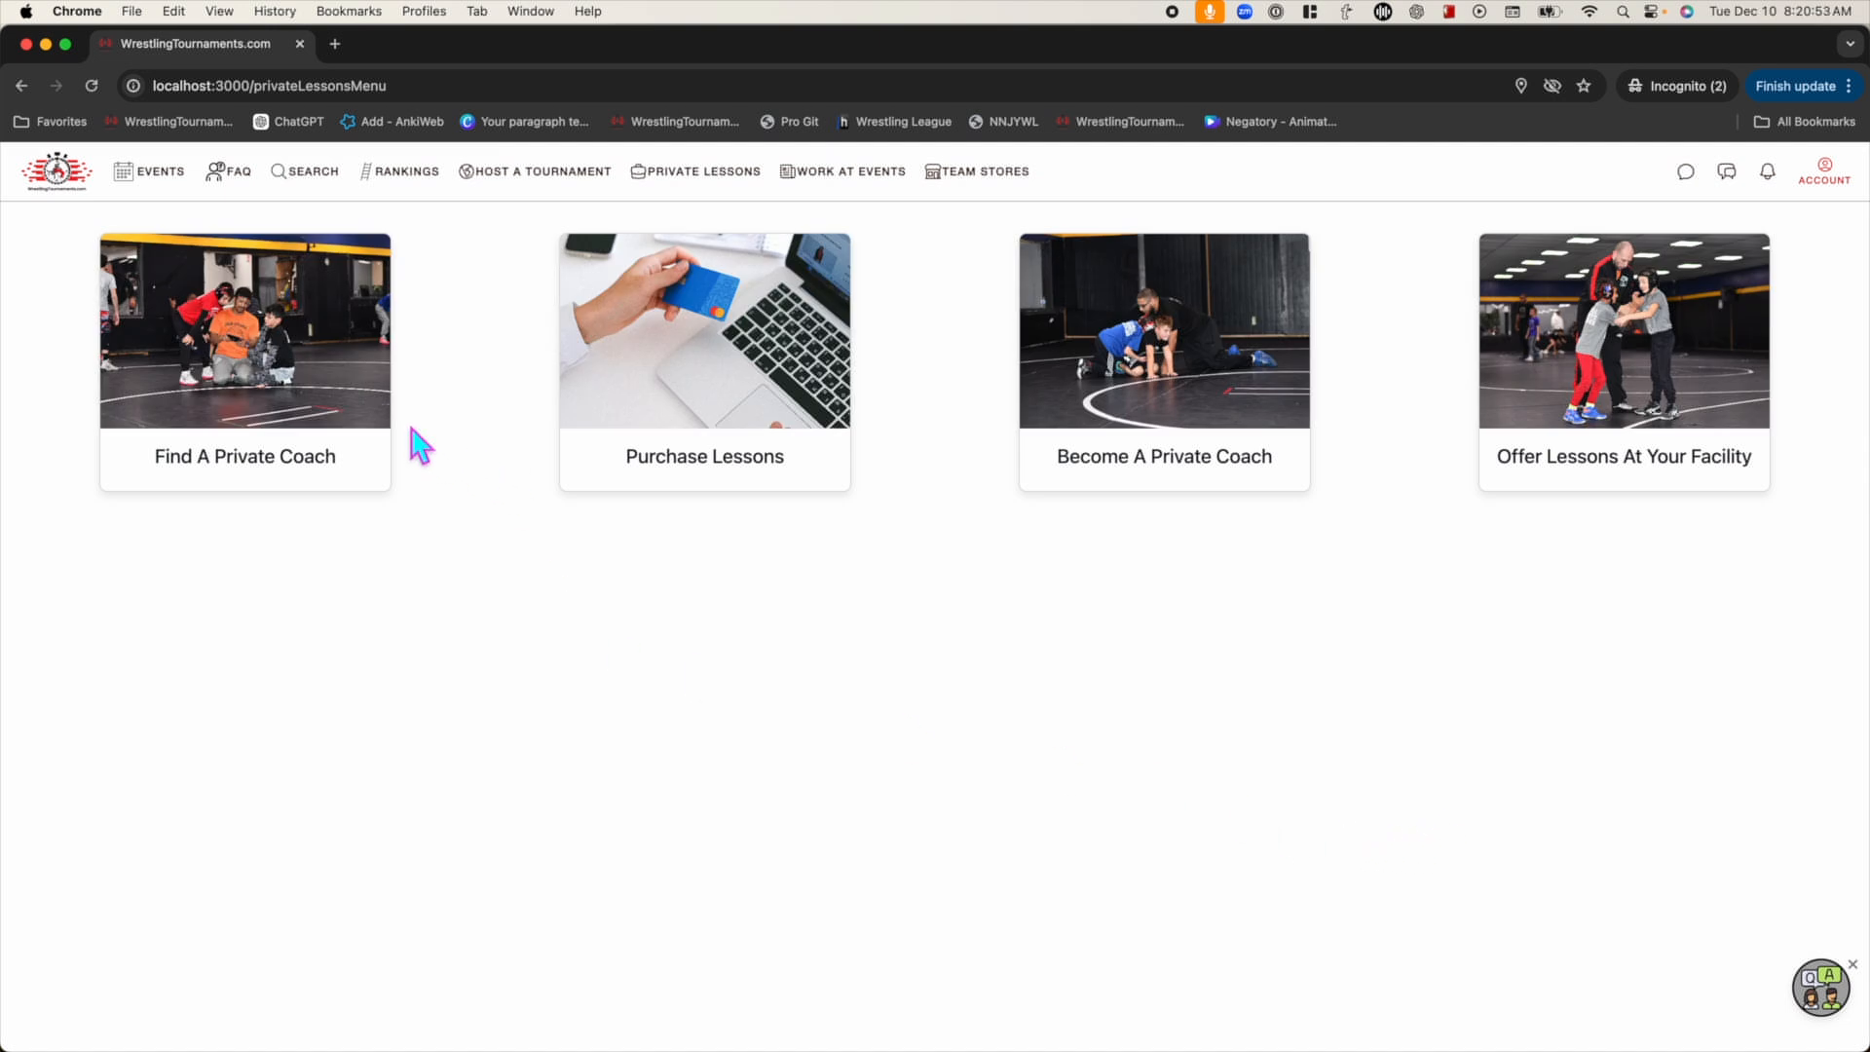
pyautogui.click(361, 440)
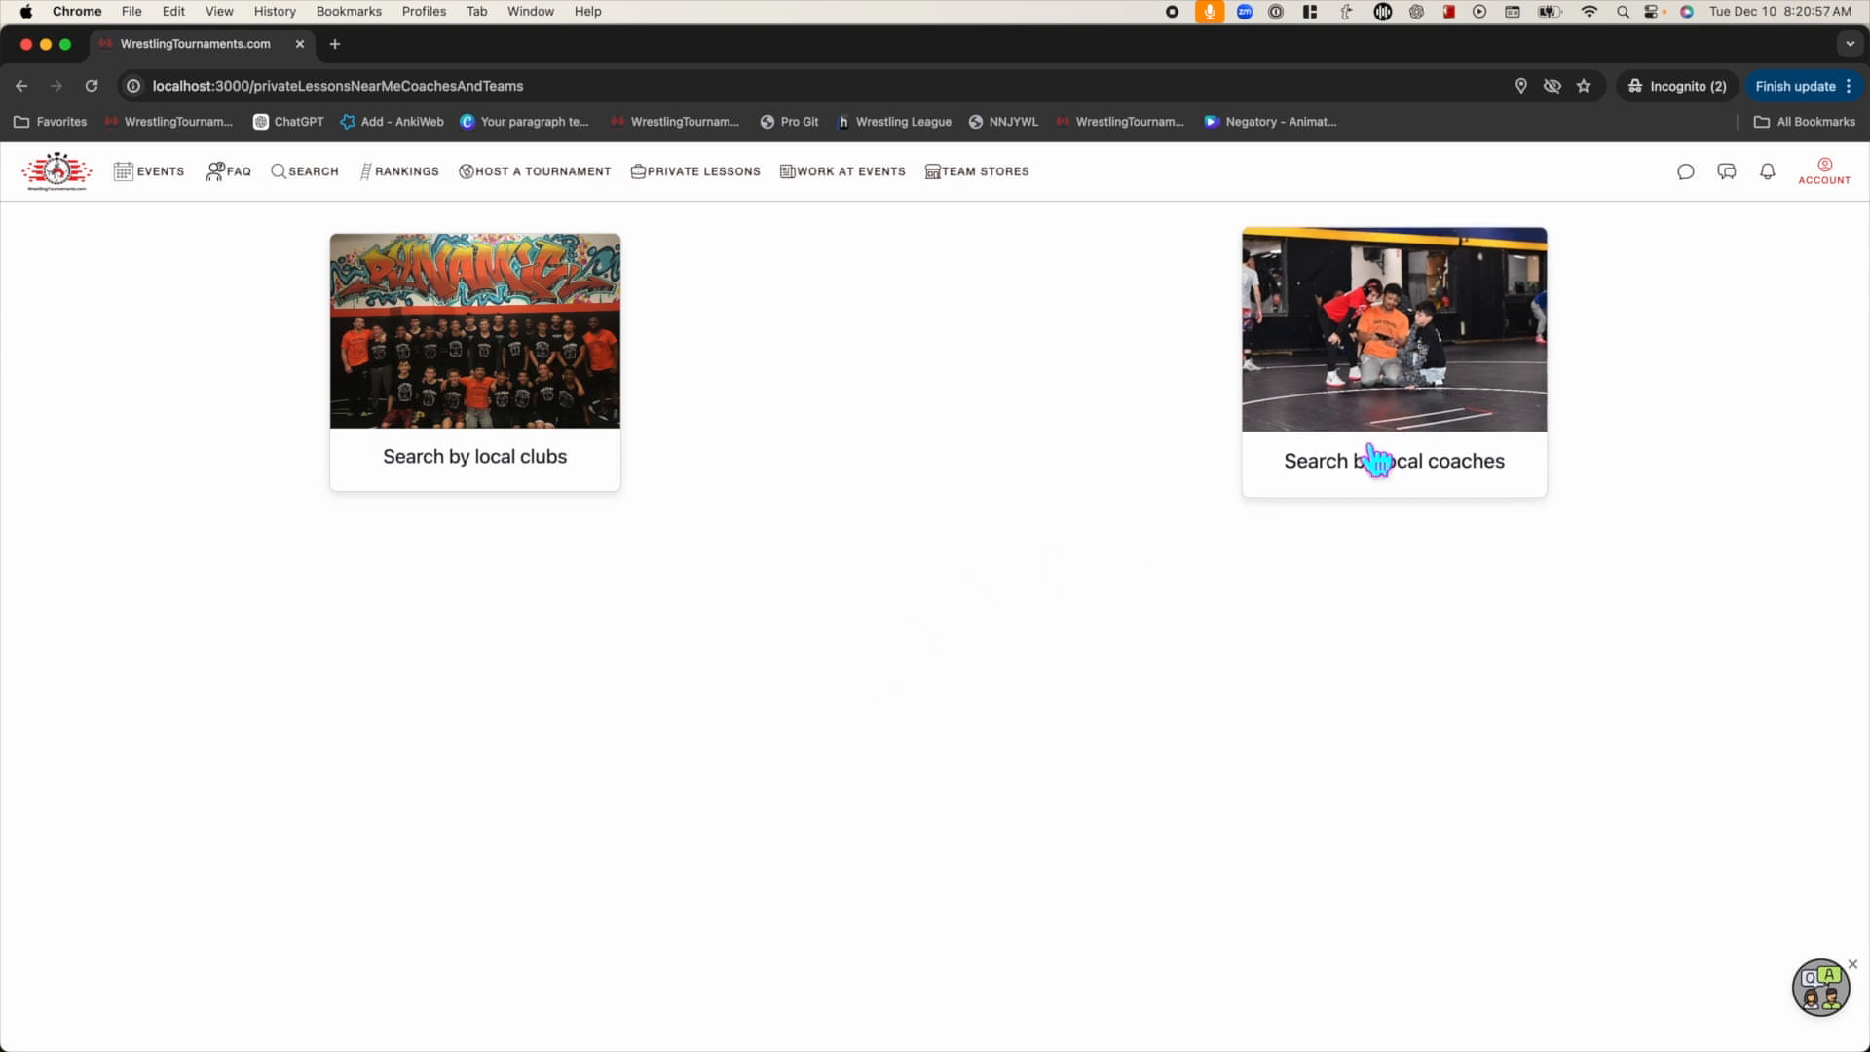
pyautogui.click(423, 407)
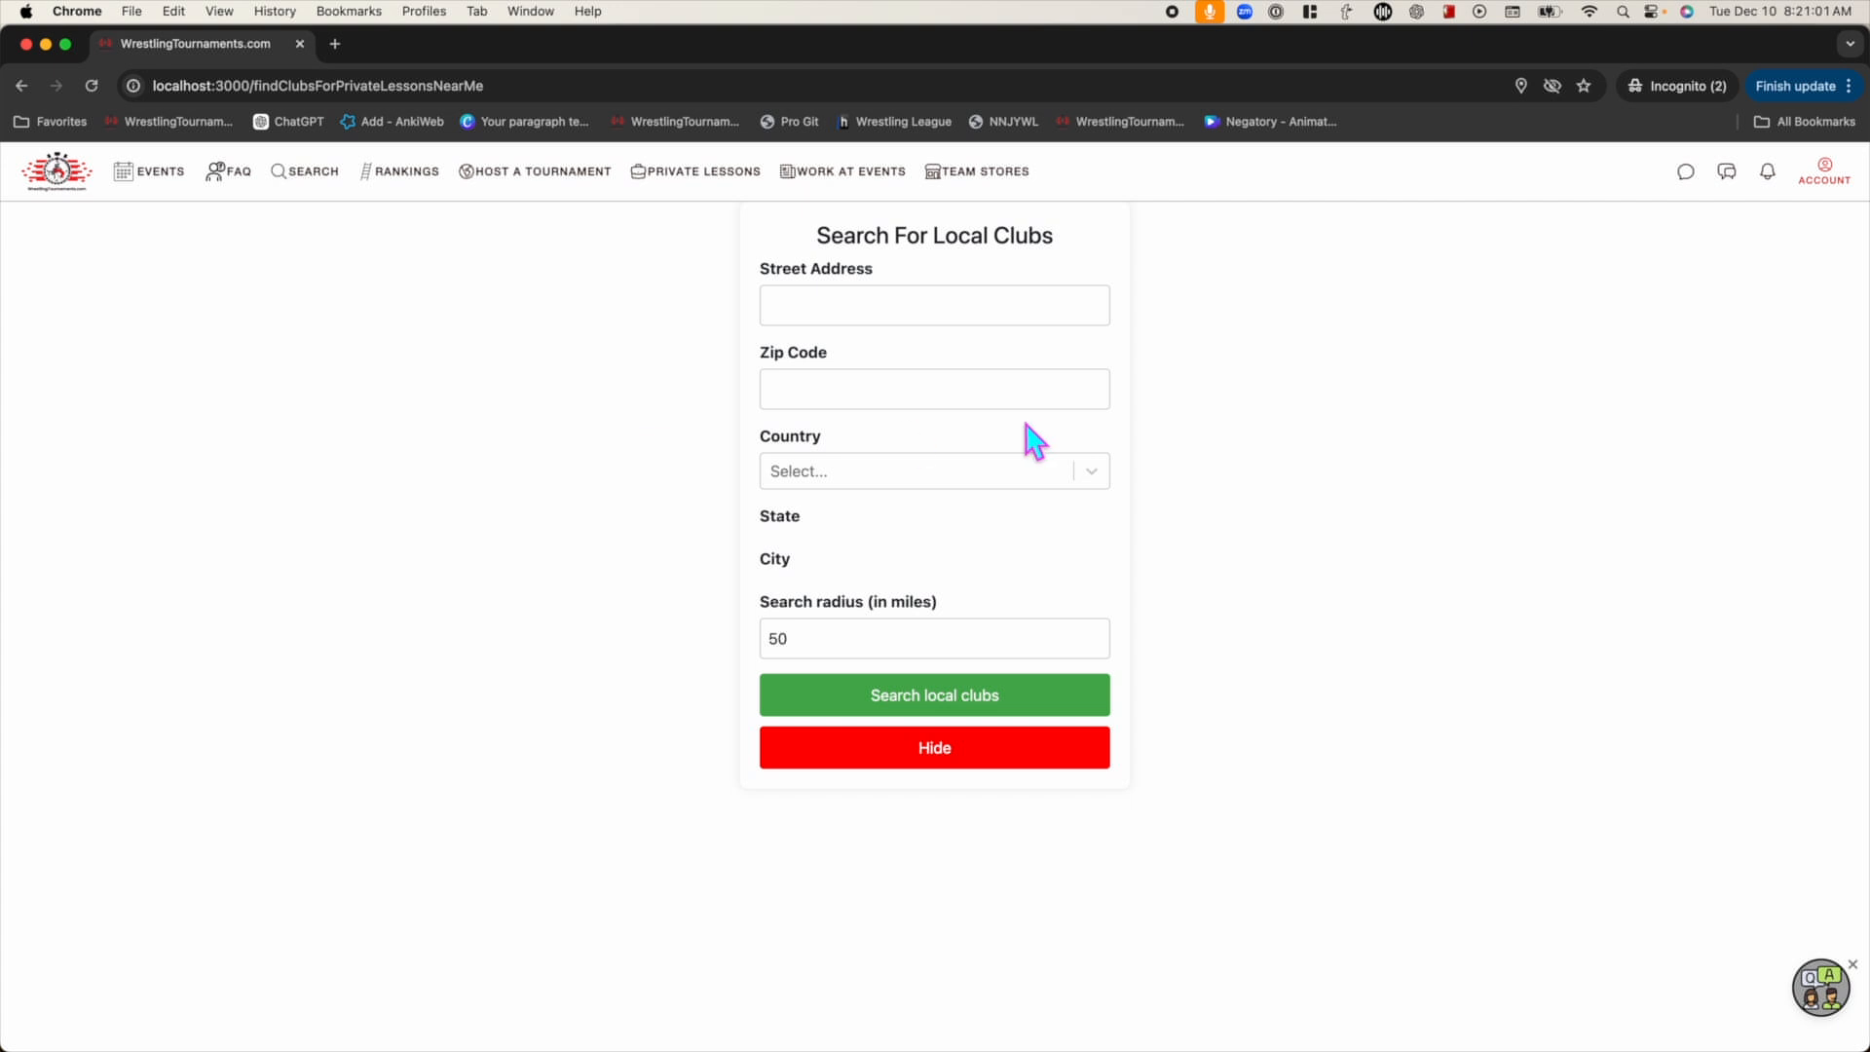
# Search local clubs near zip code 11703 and open the Lions club's Schedule A Lesson page
pyautogui.click(937, 403)
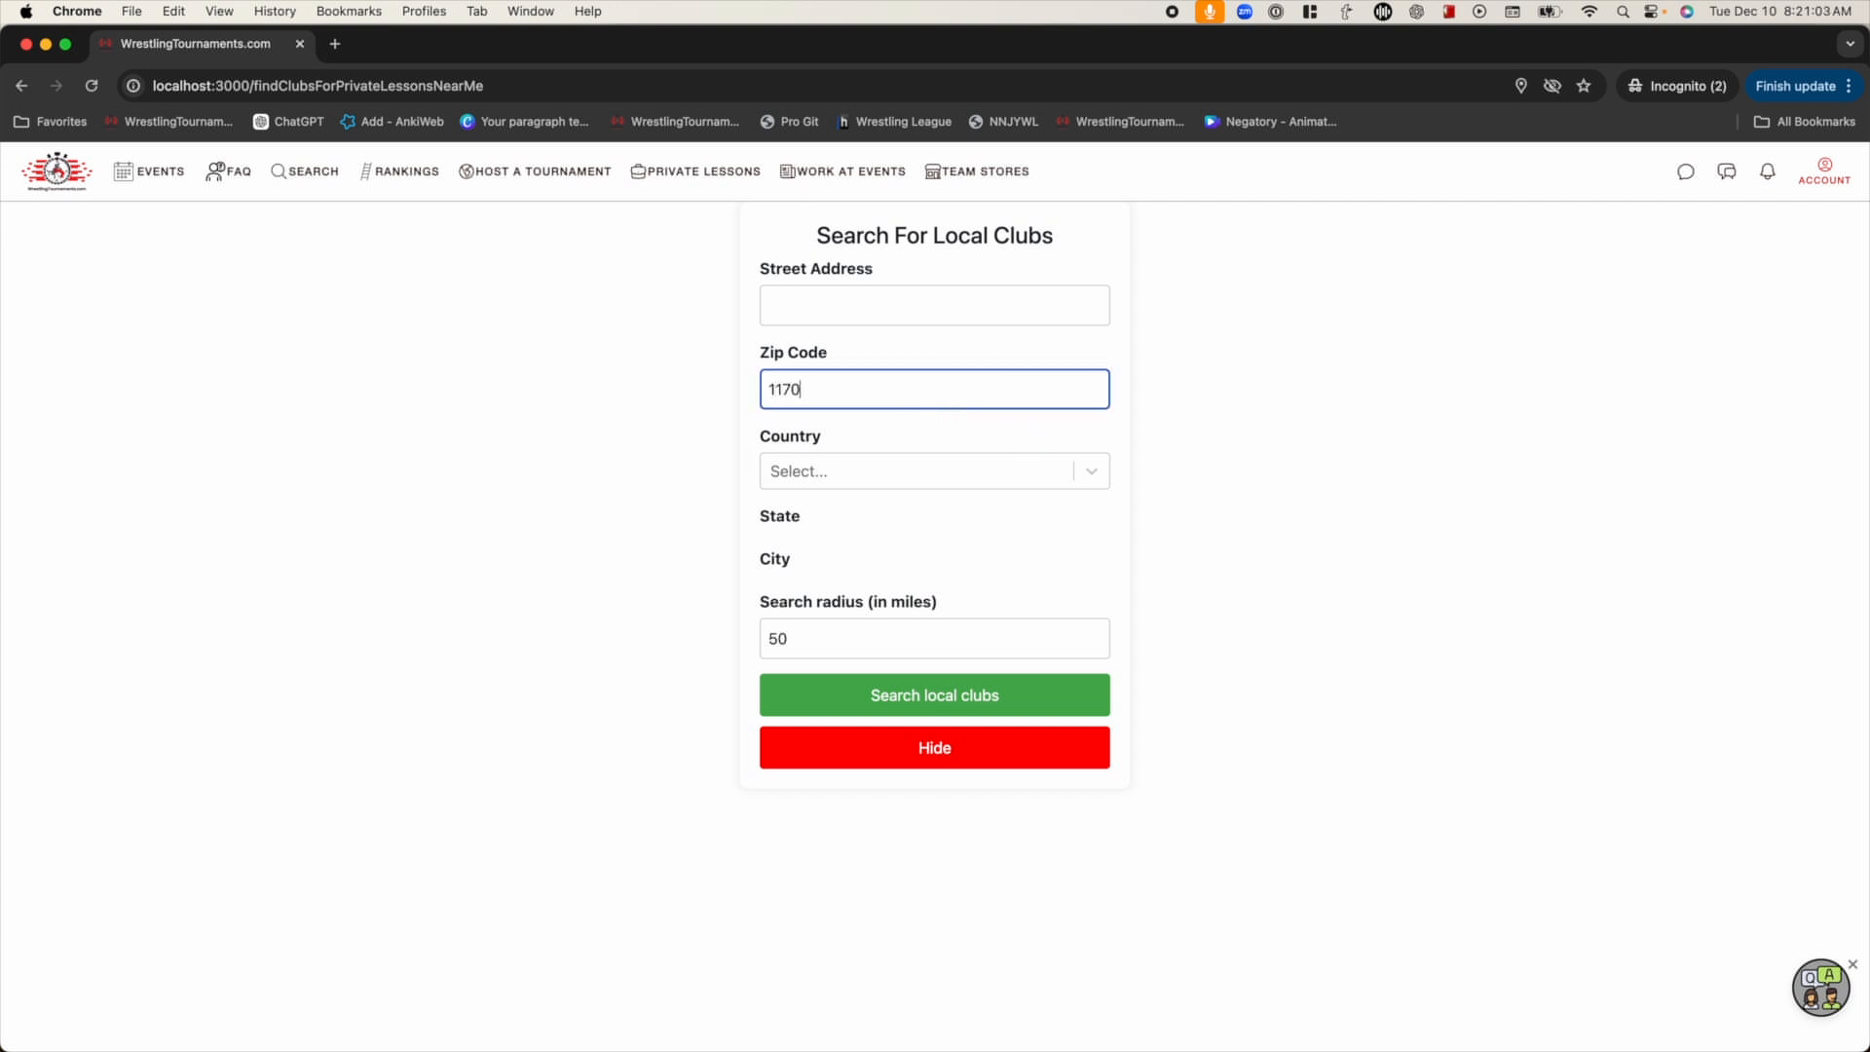
pyautogui.write('11703')
pyautogui.click(939, 697)
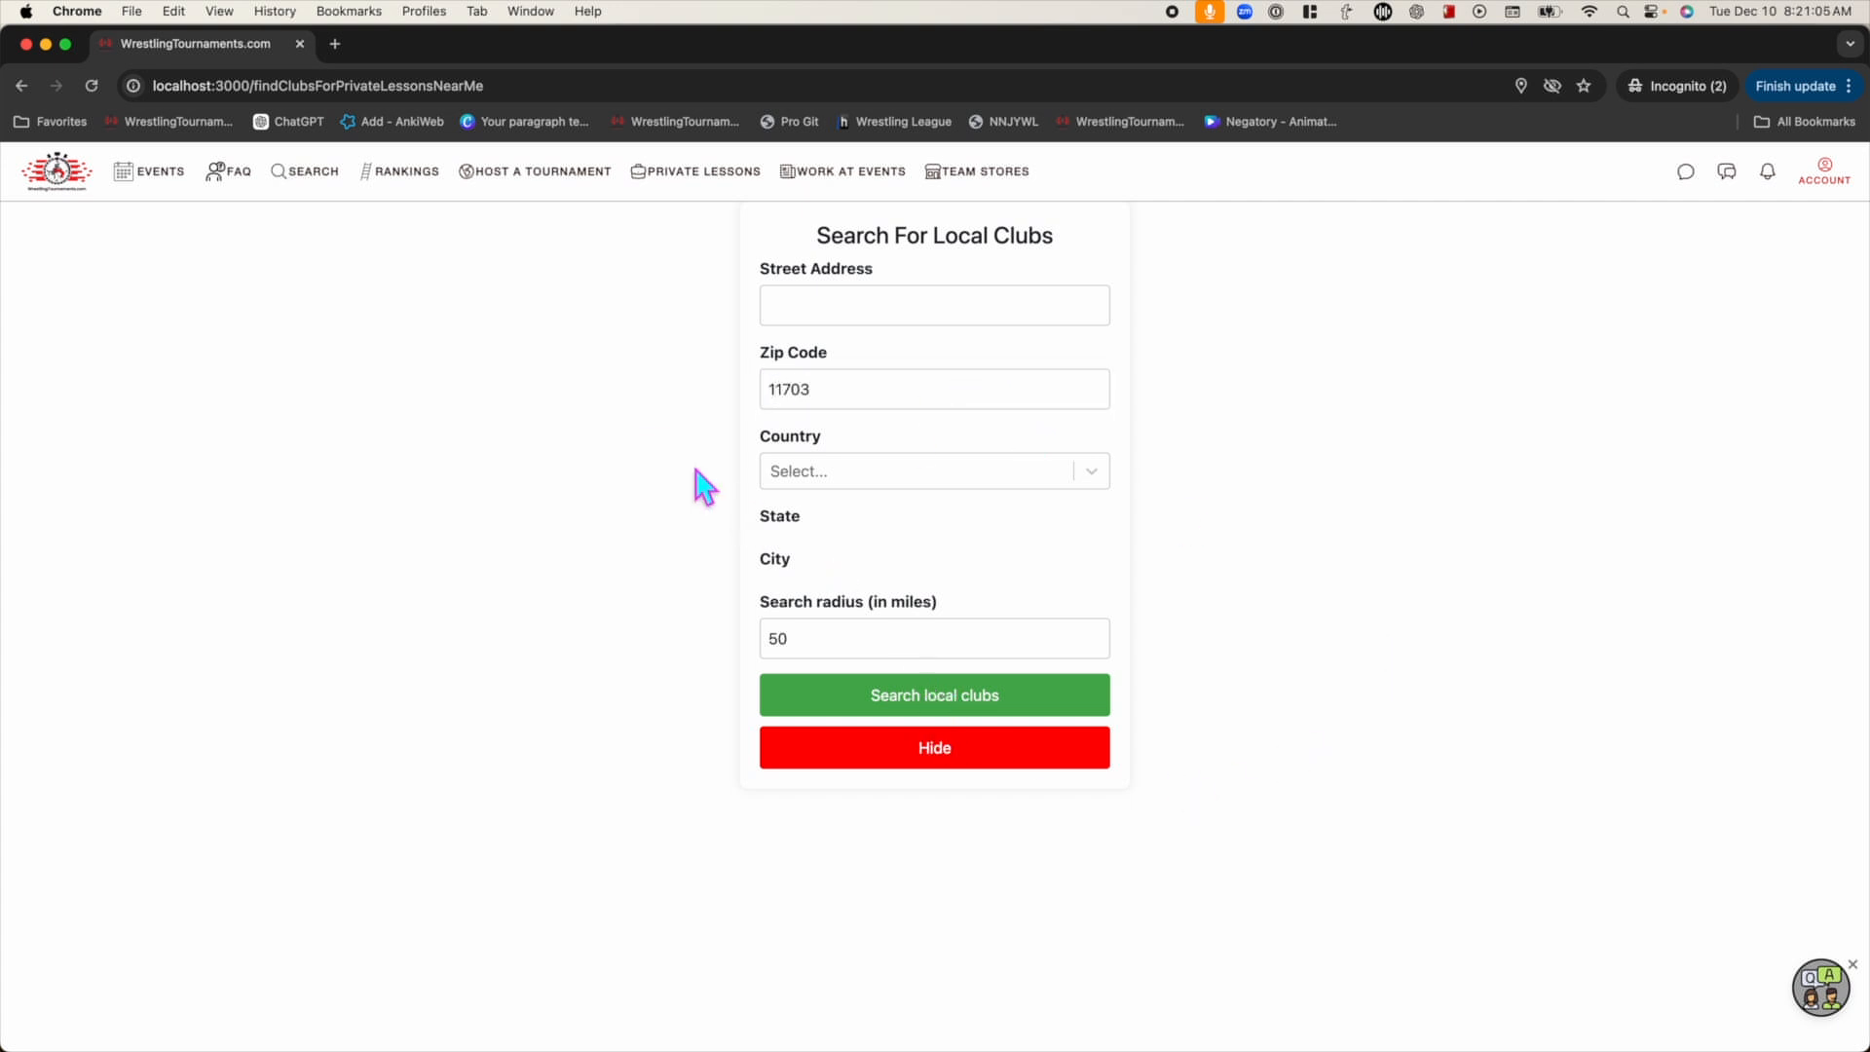
pyautogui.scroll(-2, 643, 448)
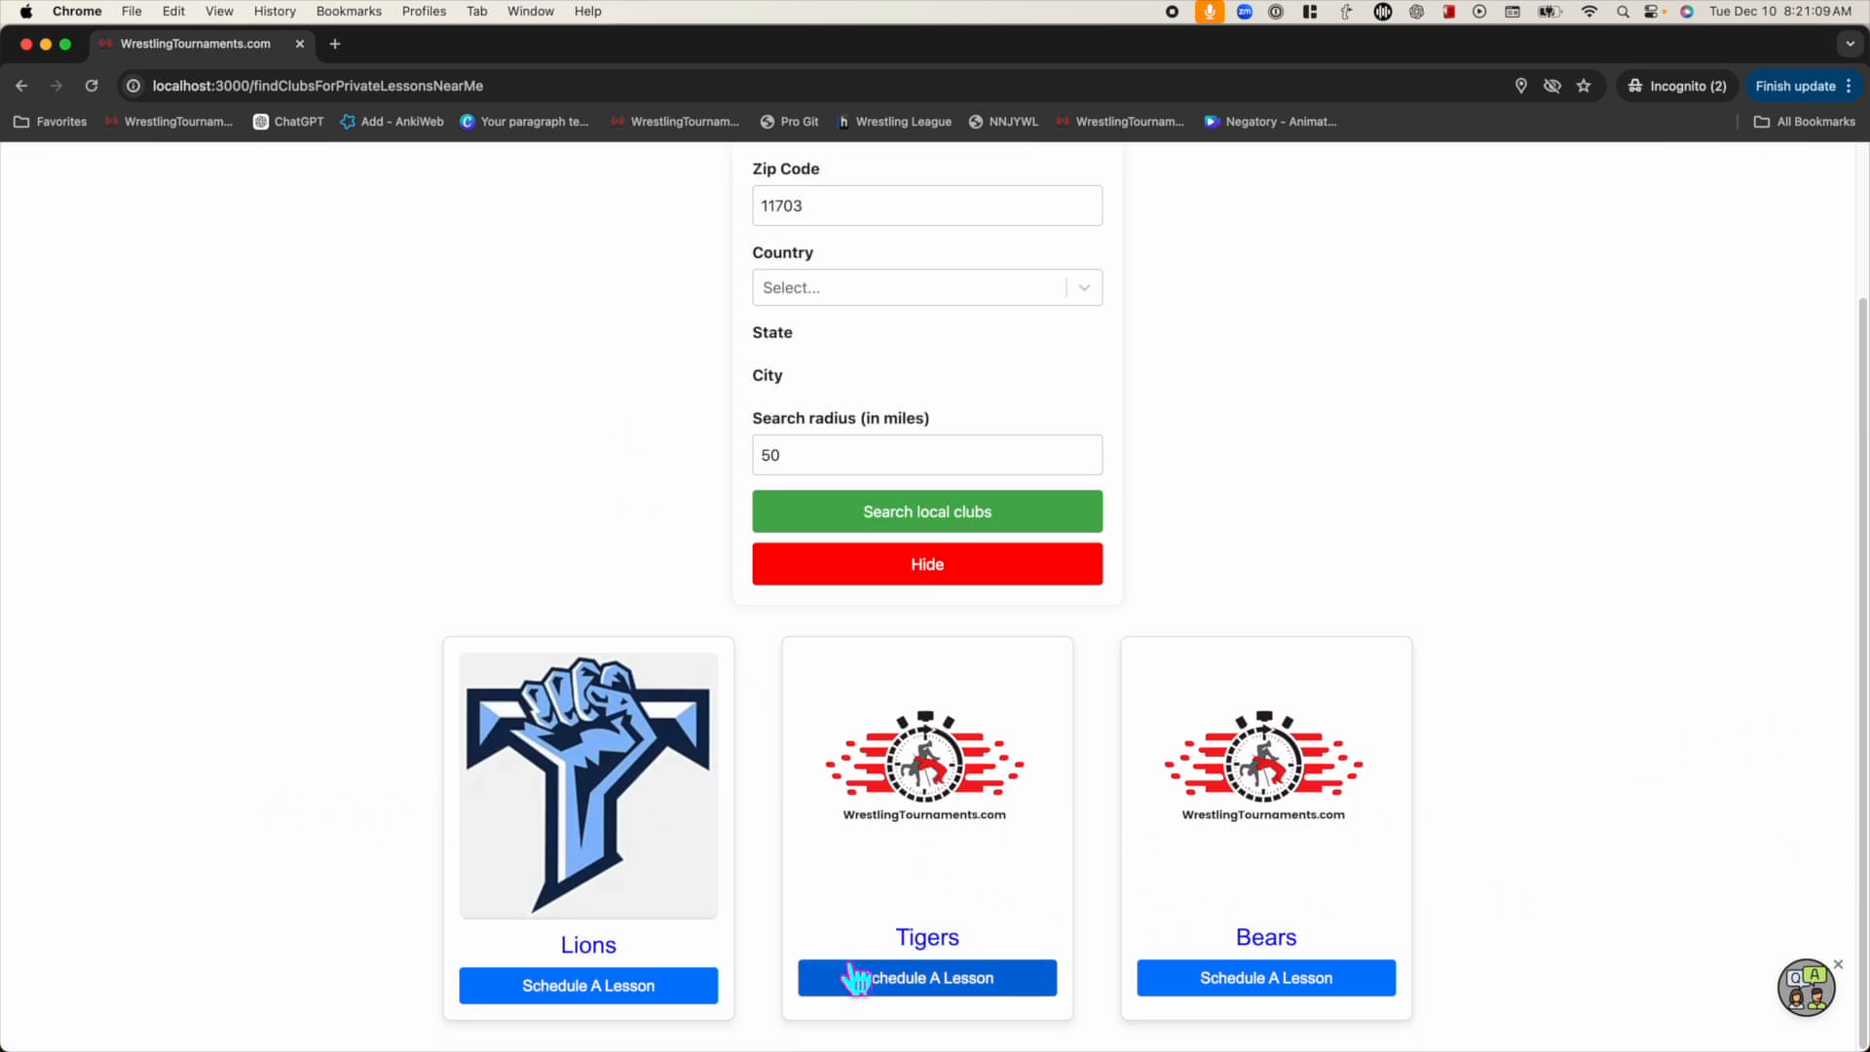
pyautogui.click(584, 986)
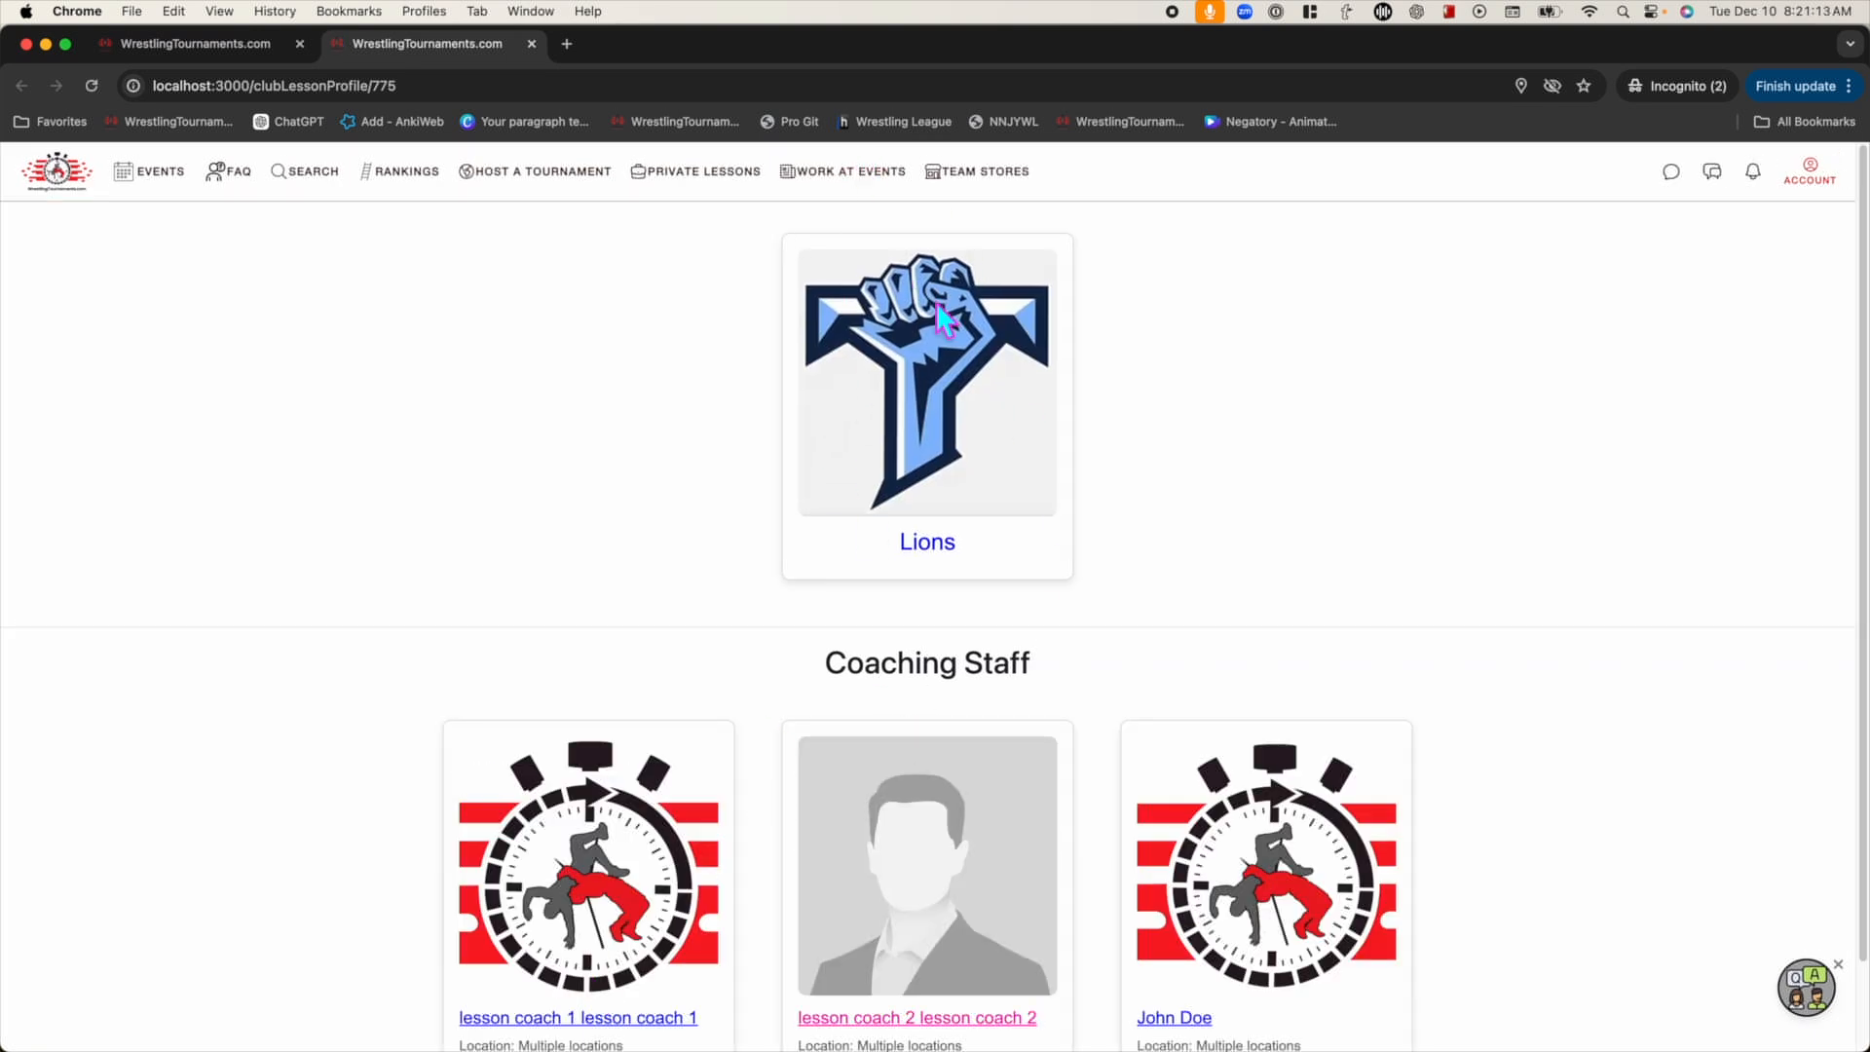
pyautogui.scroll(-2, 737, 263)
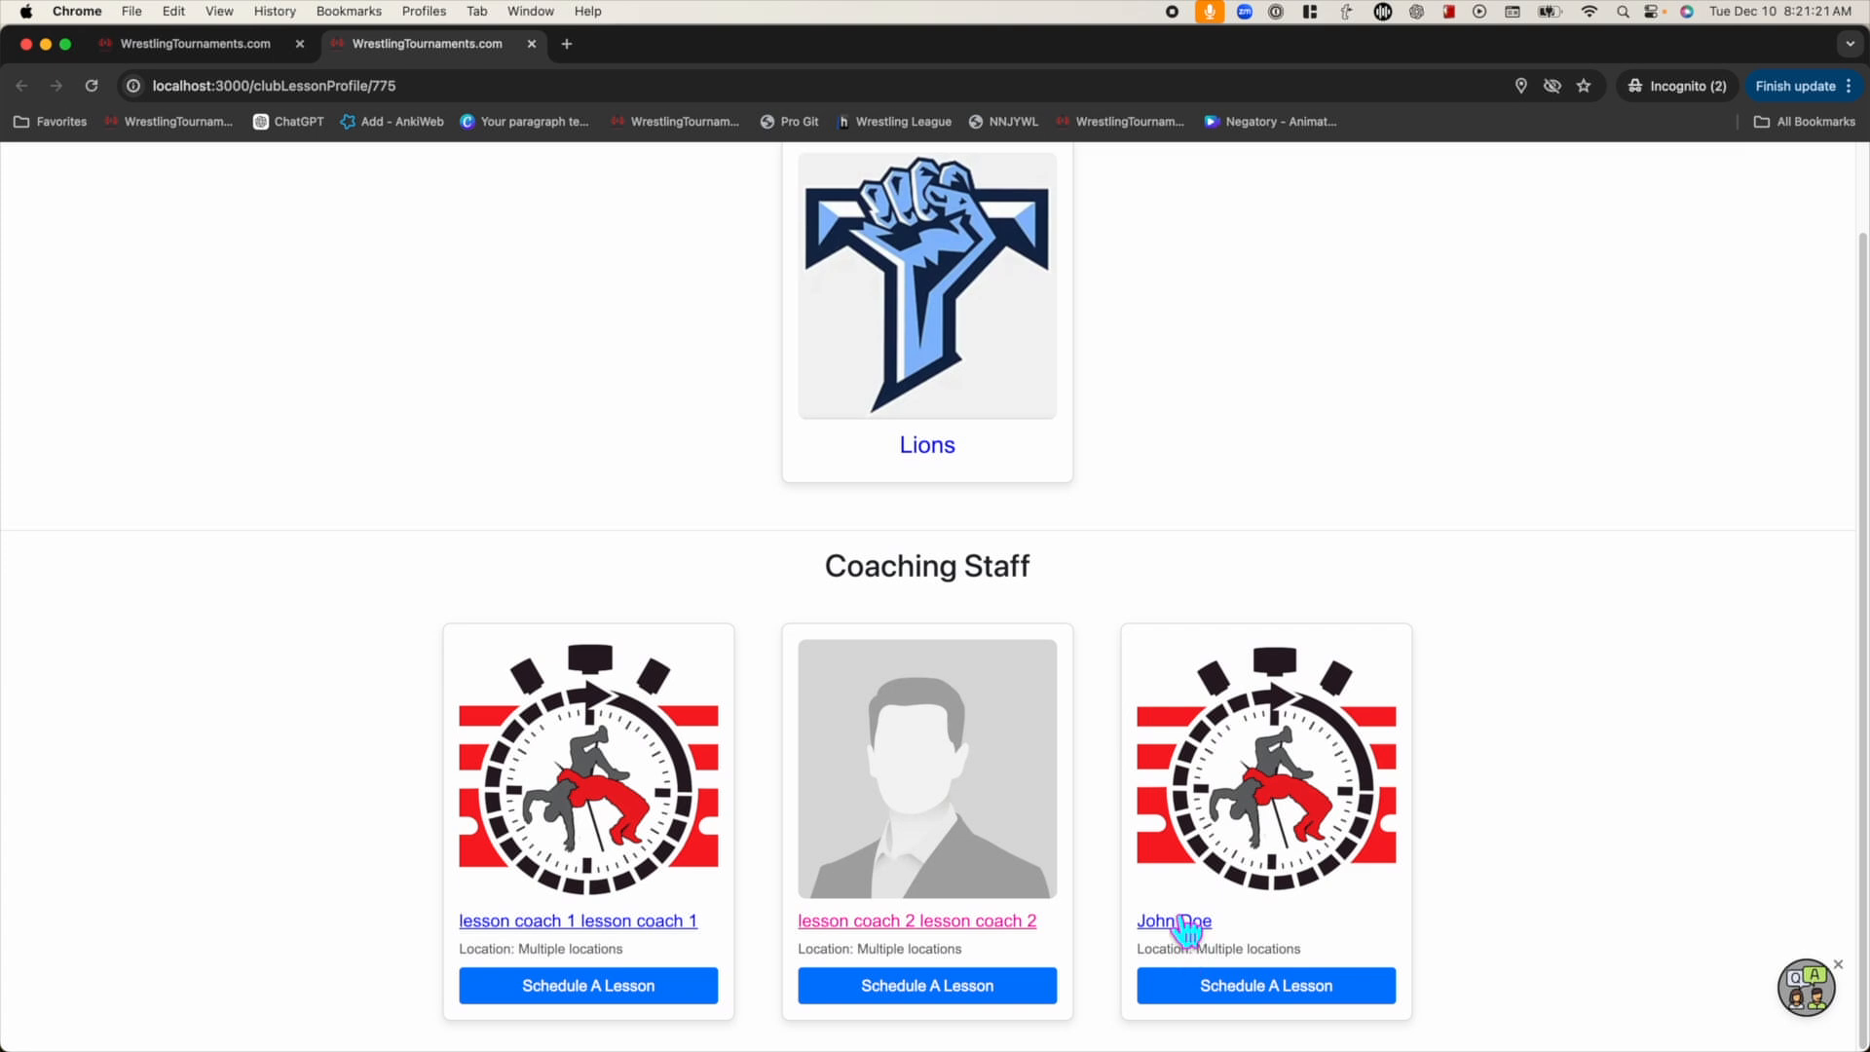
# Open the third coach's lesson profile and scroll to its four-step Schedule A Lesson section
pyautogui.click(1213, 996)
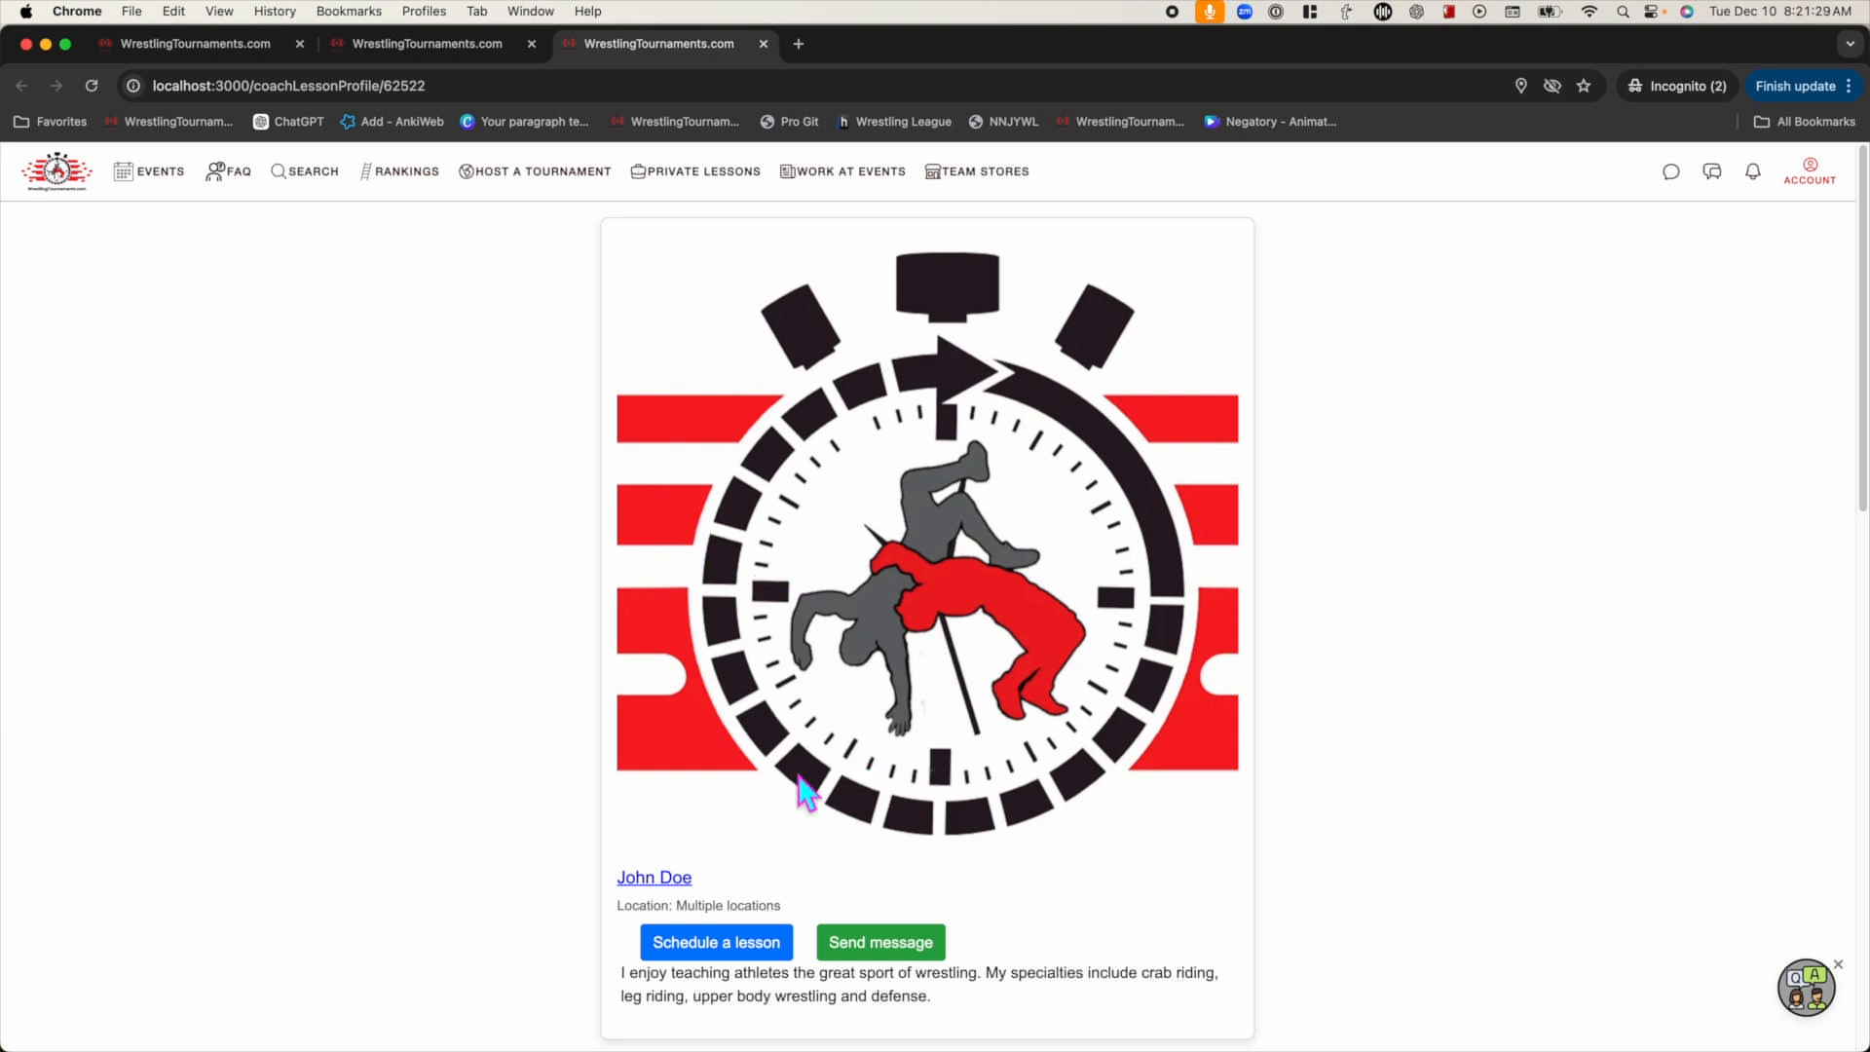
pyautogui.scroll(-2, 528, 628)
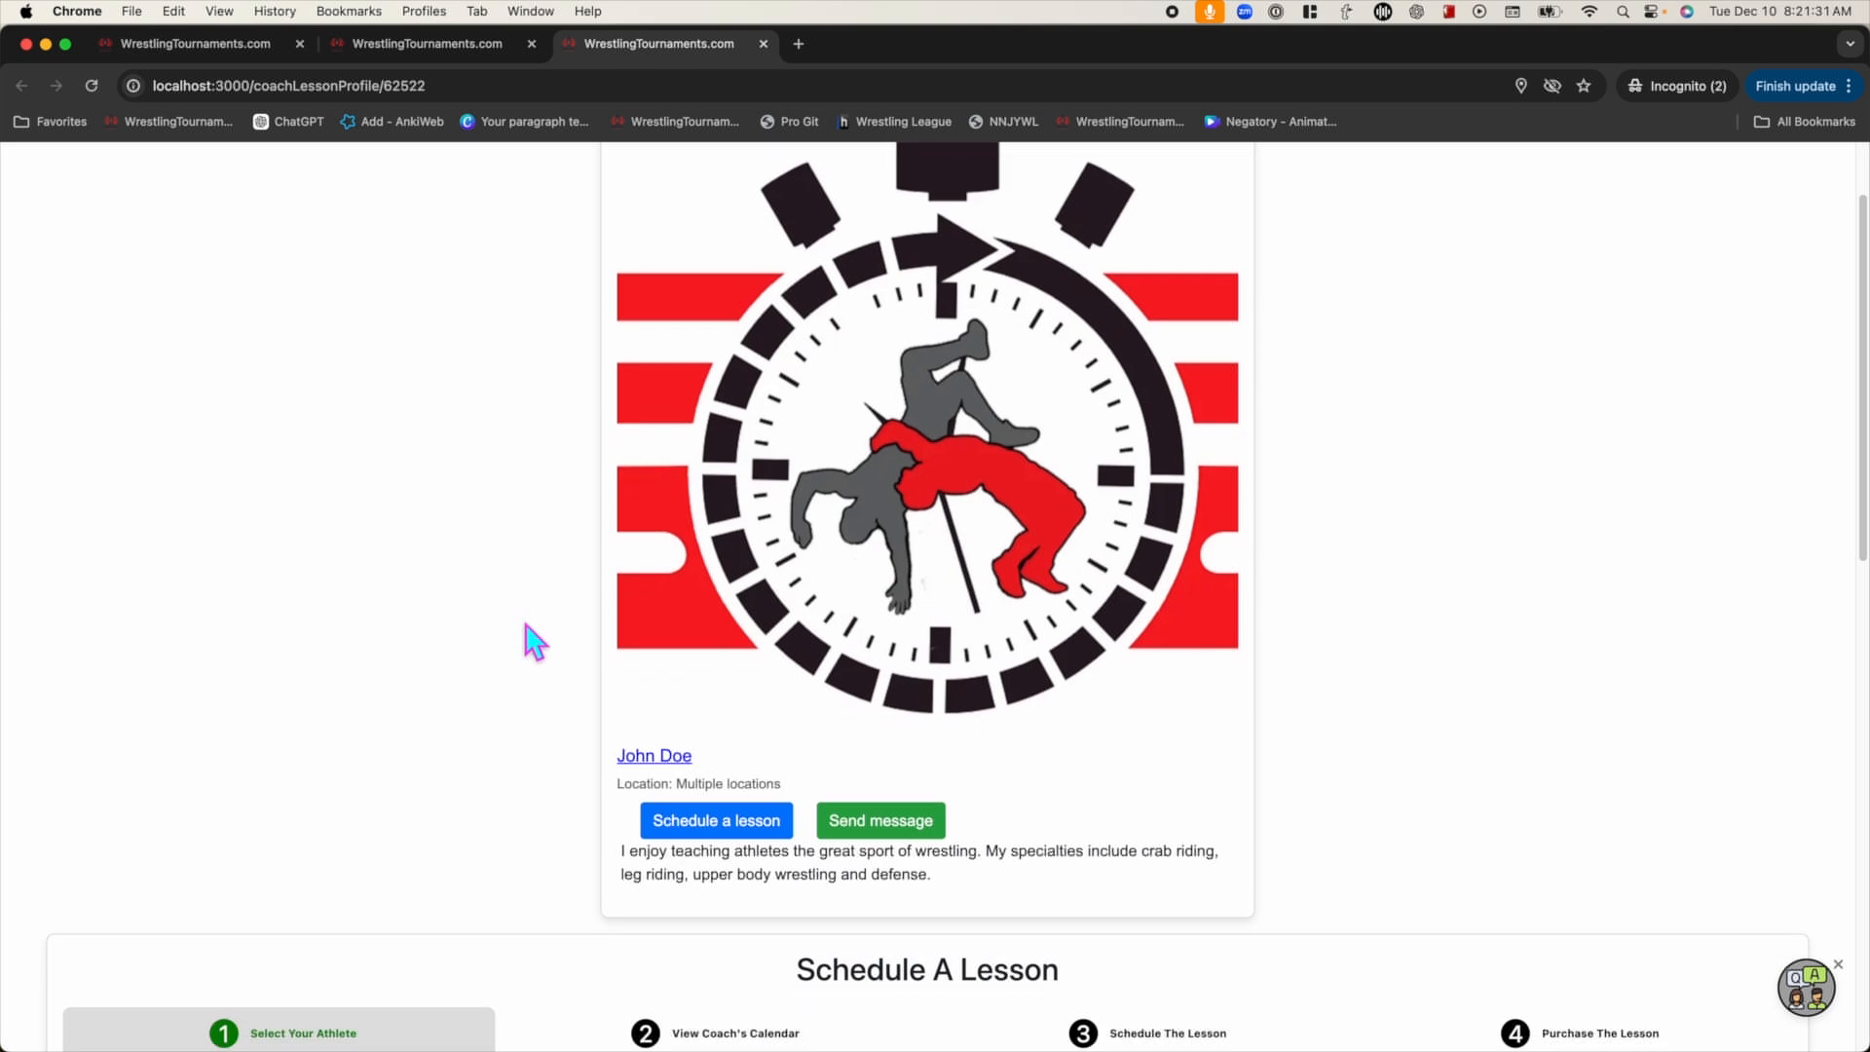
pyautogui.scroll(-5, 767, 823)
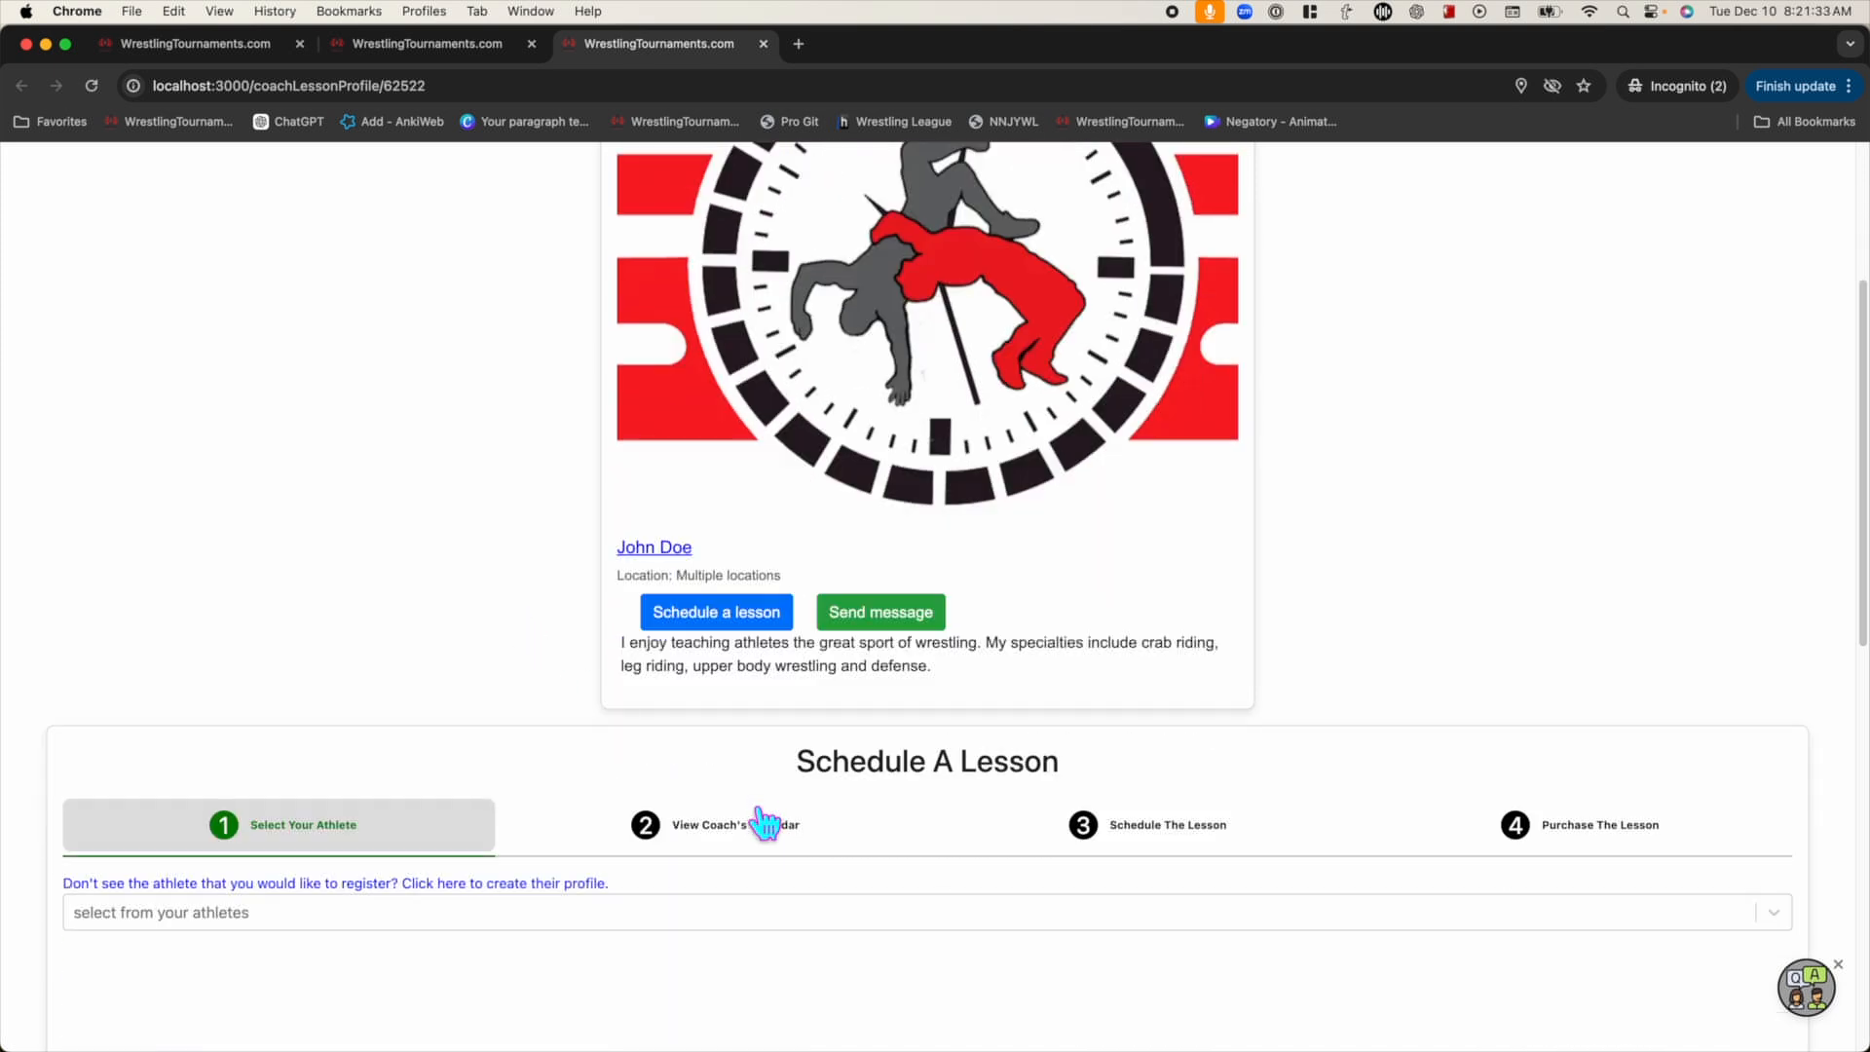
pyautogui.scroll(-2, 813, 660)
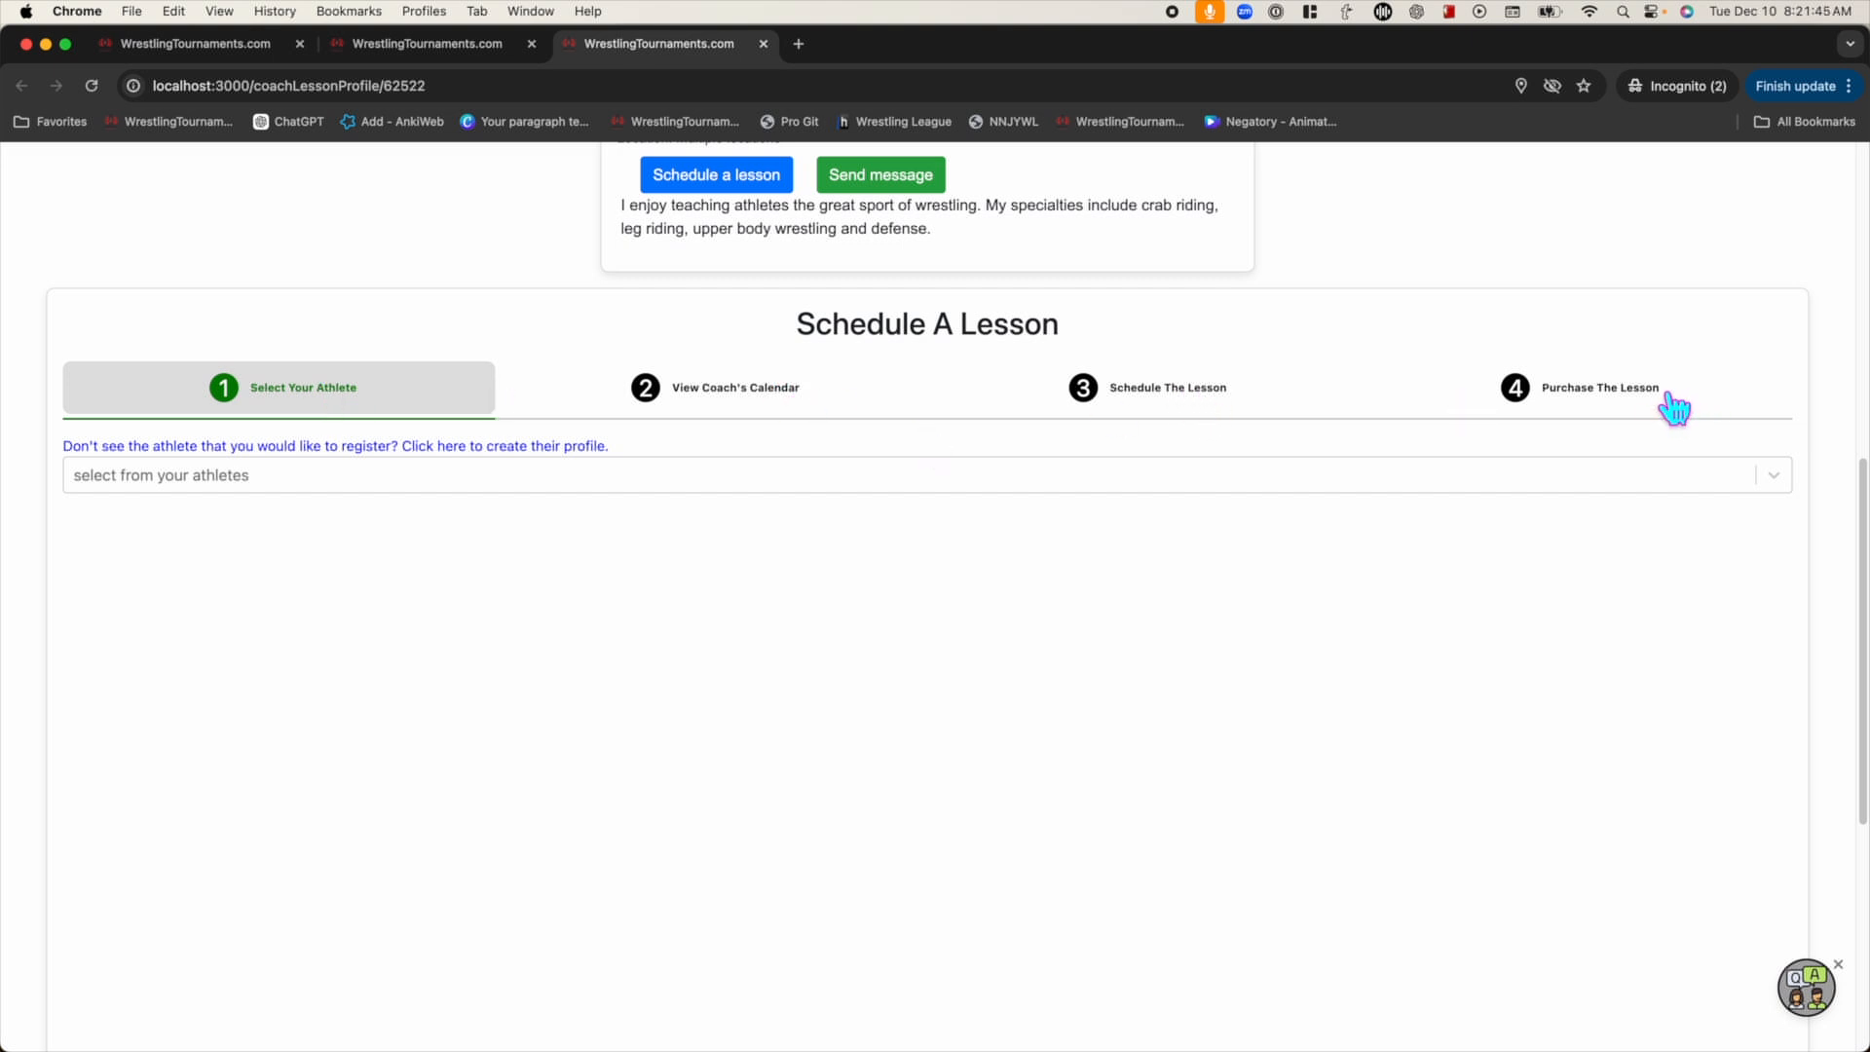
# Check the list of bookable athletes and close it without choosing one
pyautogui.click(749, 821)
pyautogui.click(321, 720)
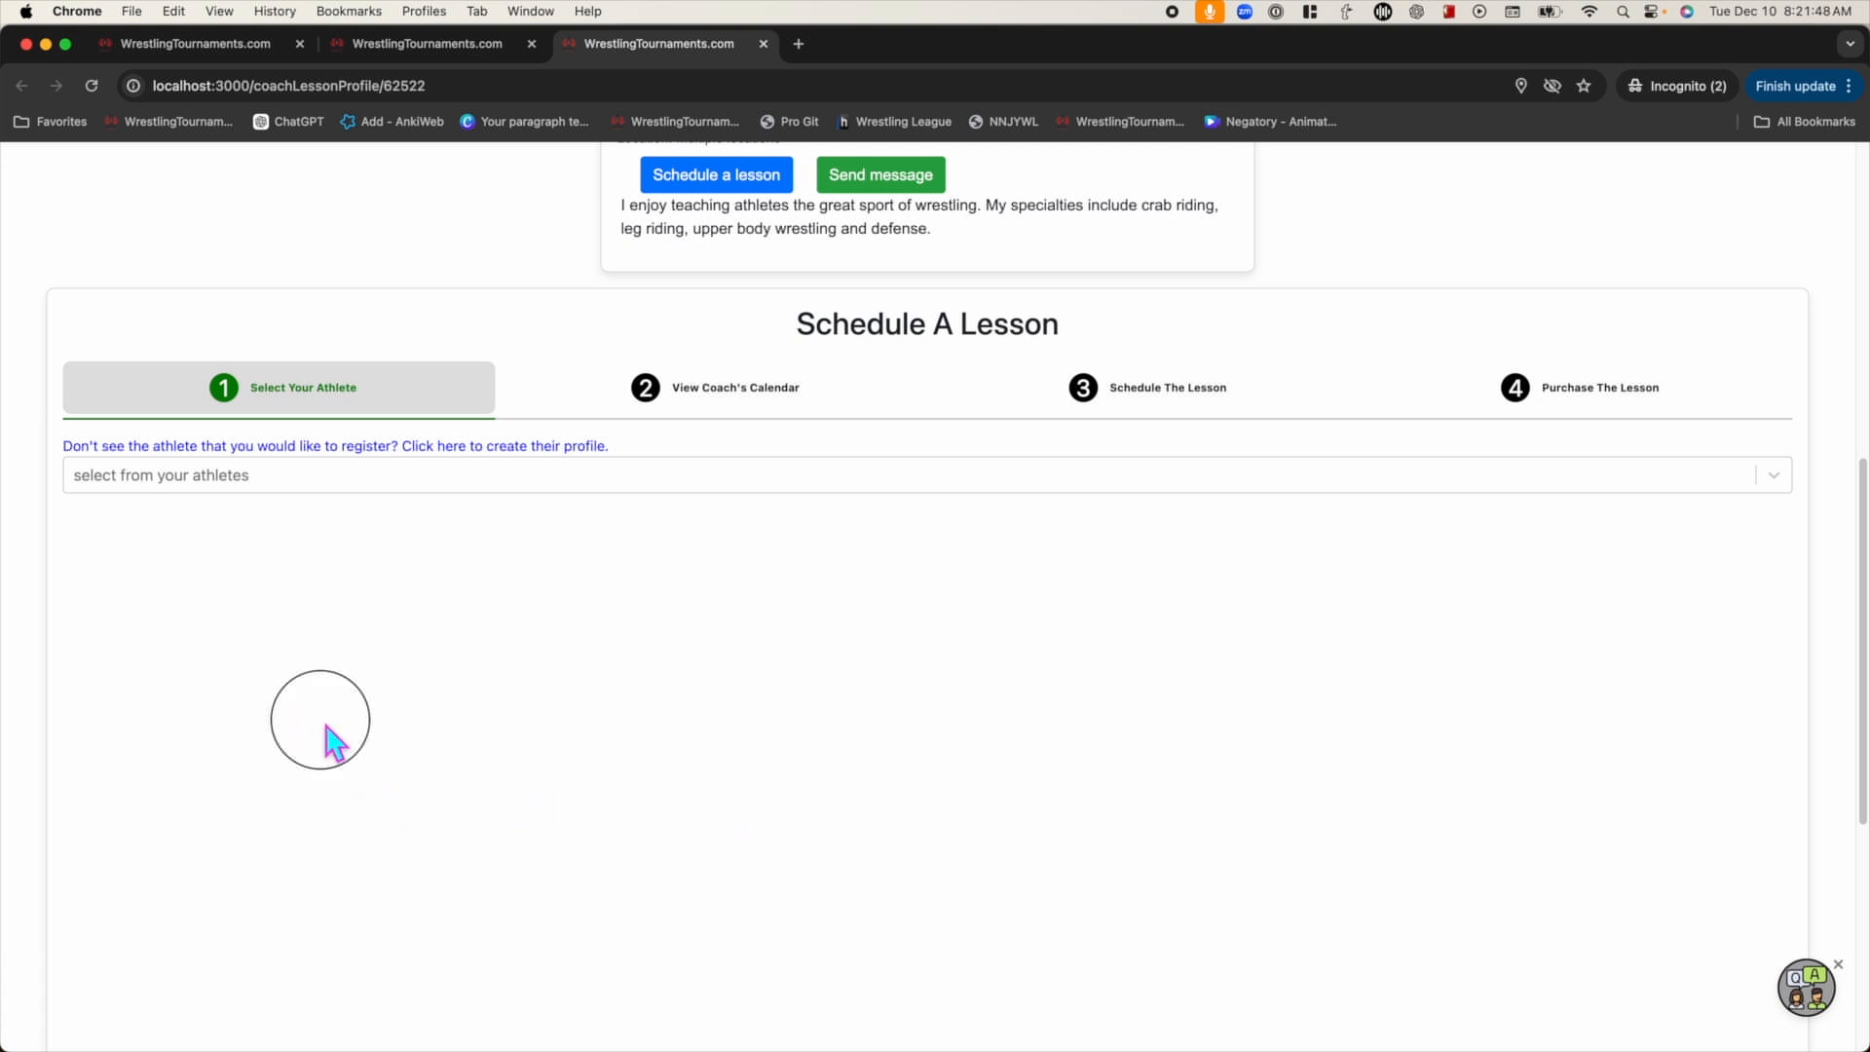
pyautogui.click(280, 487)
pyautogui.click(463, 671)
# Create a new athlete profile with birthdate 05052006 and gender m, confirming it is not a duplicate
pyautogui.click(409, 448)
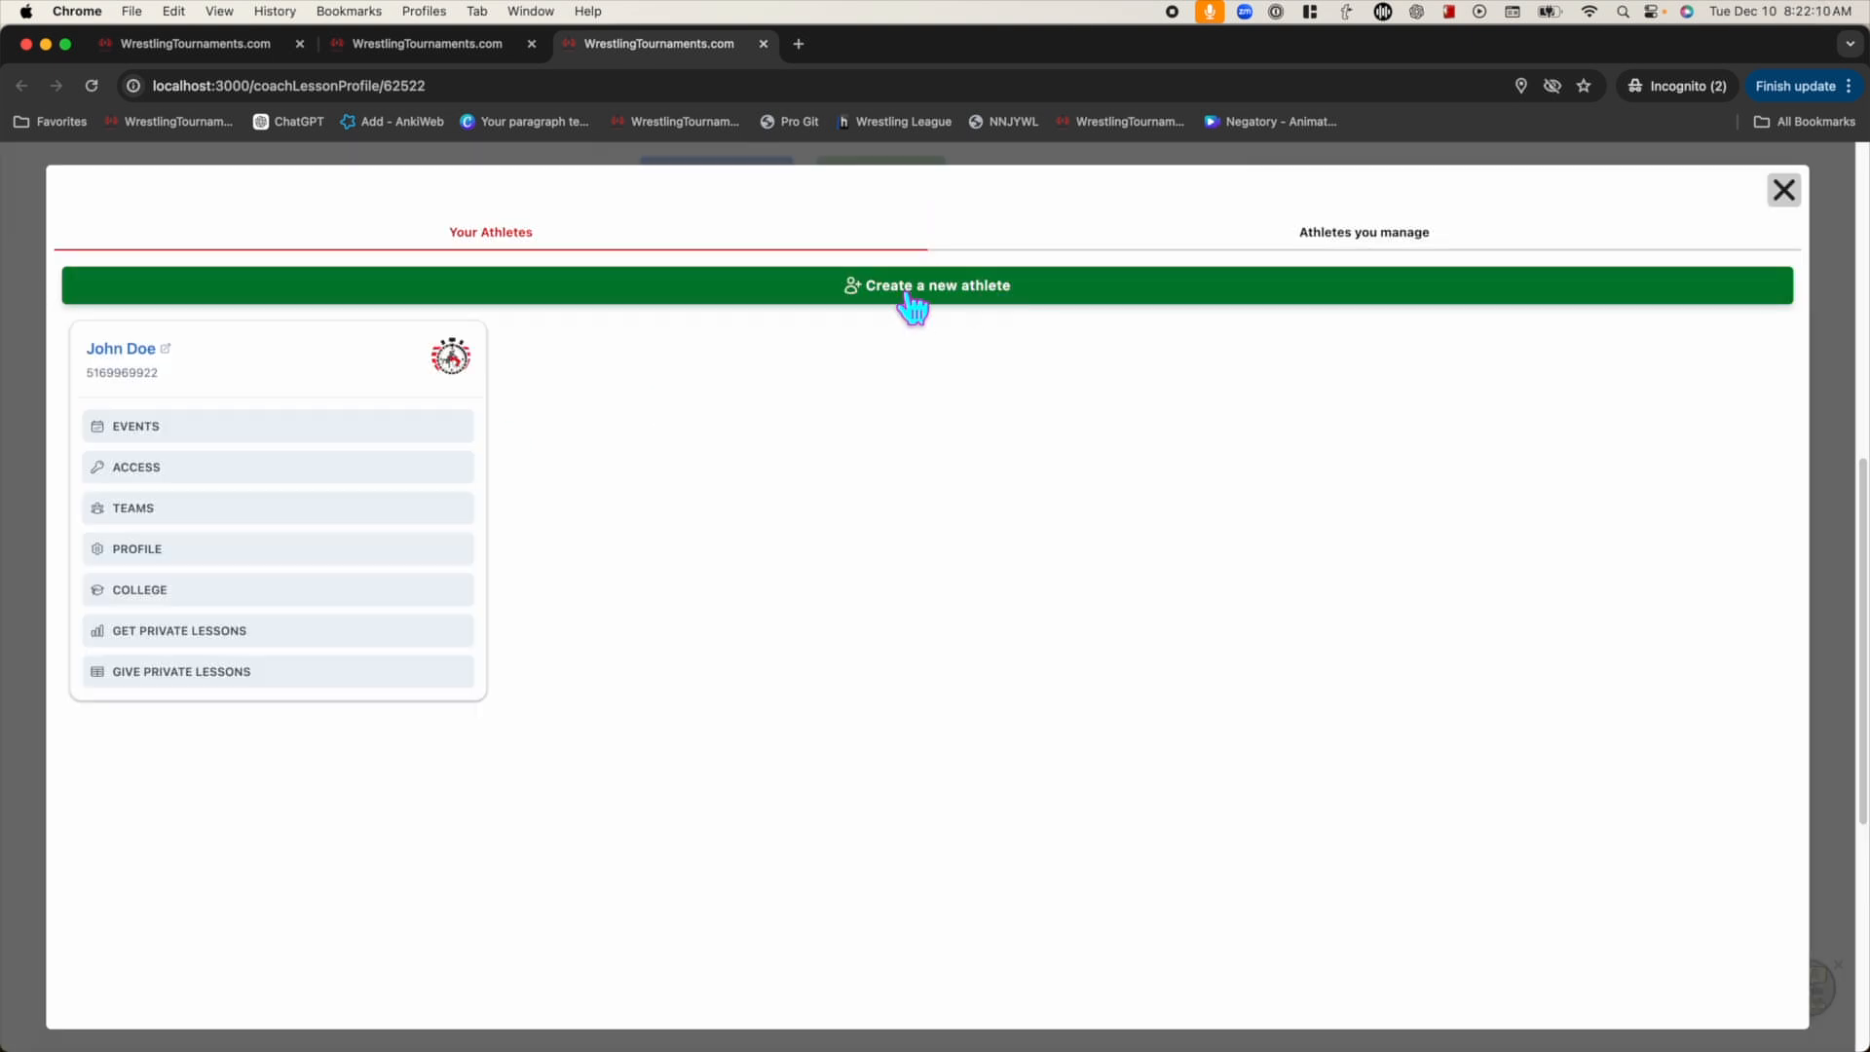
pyautogui.click(905, 292)
pyautogui.press('Tab')
pyautogui.press('Tab')
pyautogui.press('Tab')
pyautogui.press('Tab')
pyautogui.press('Tab')
pyautogui.press('Tab')
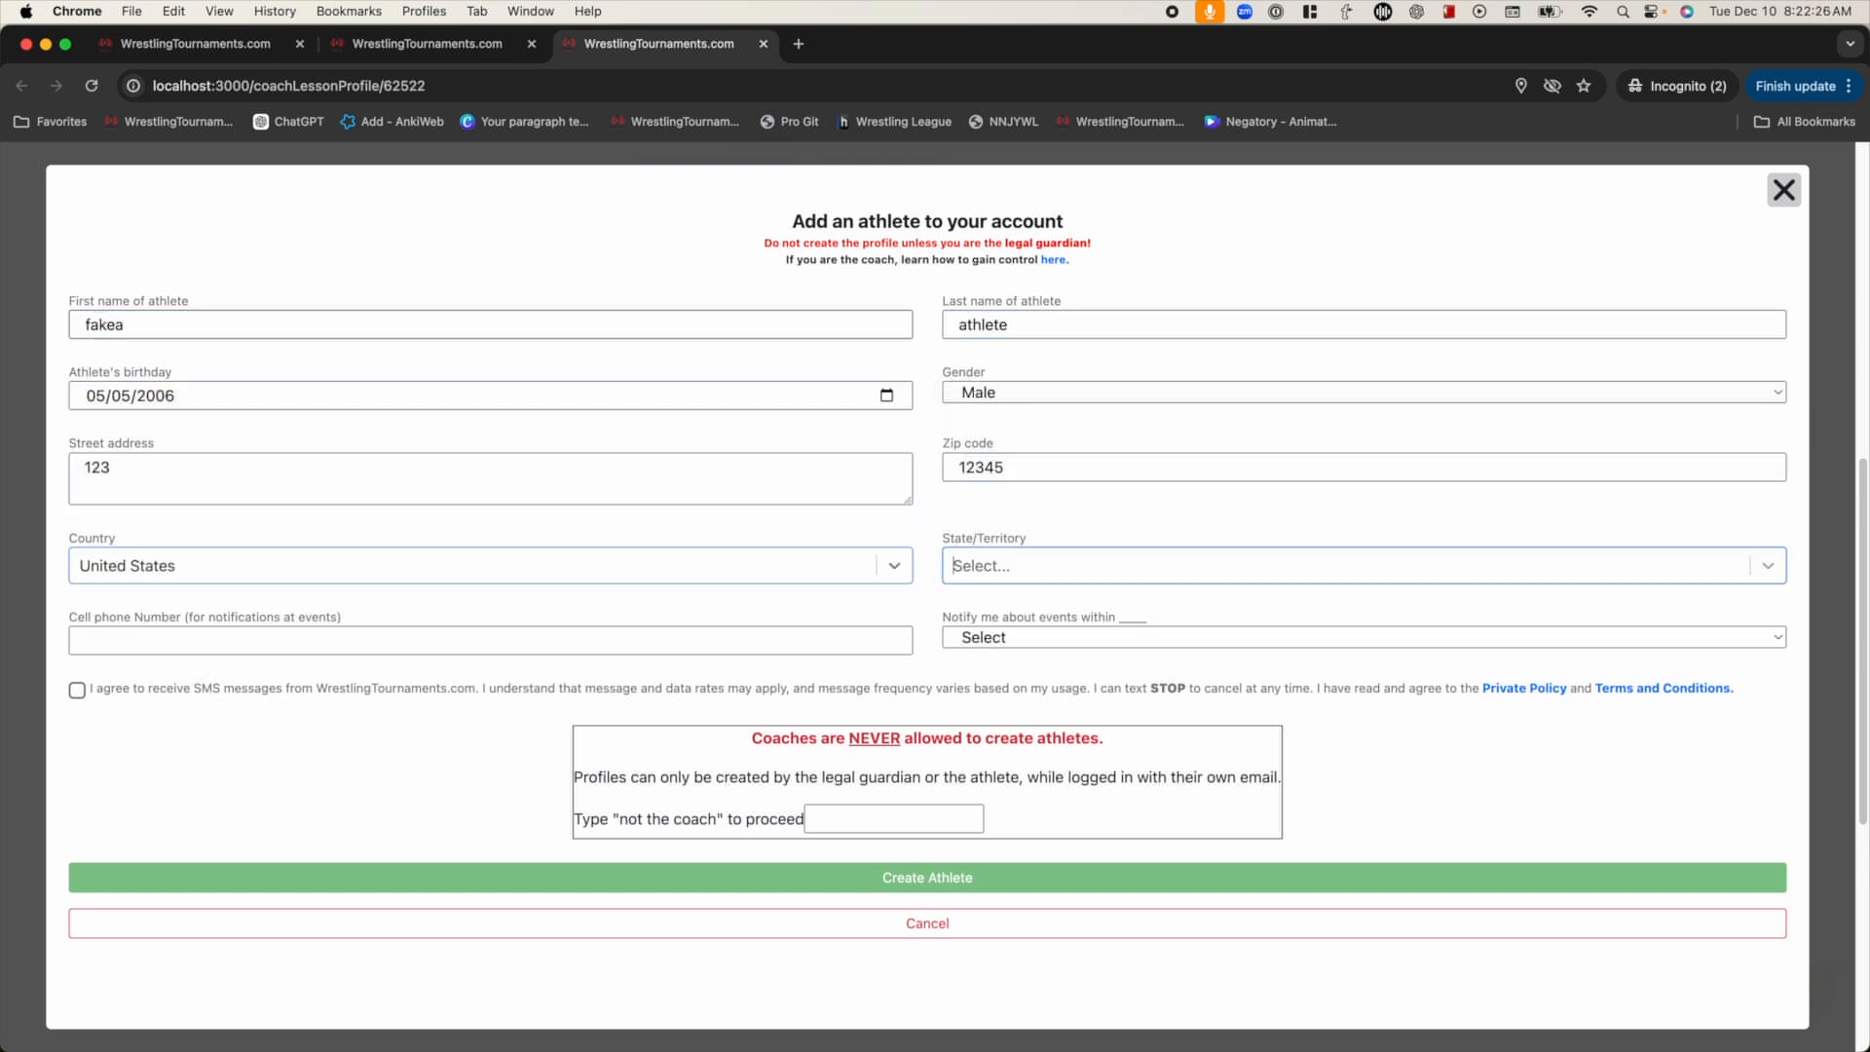
pyautogui.click(927, 949)
pyautogui.write('not a duplicate')
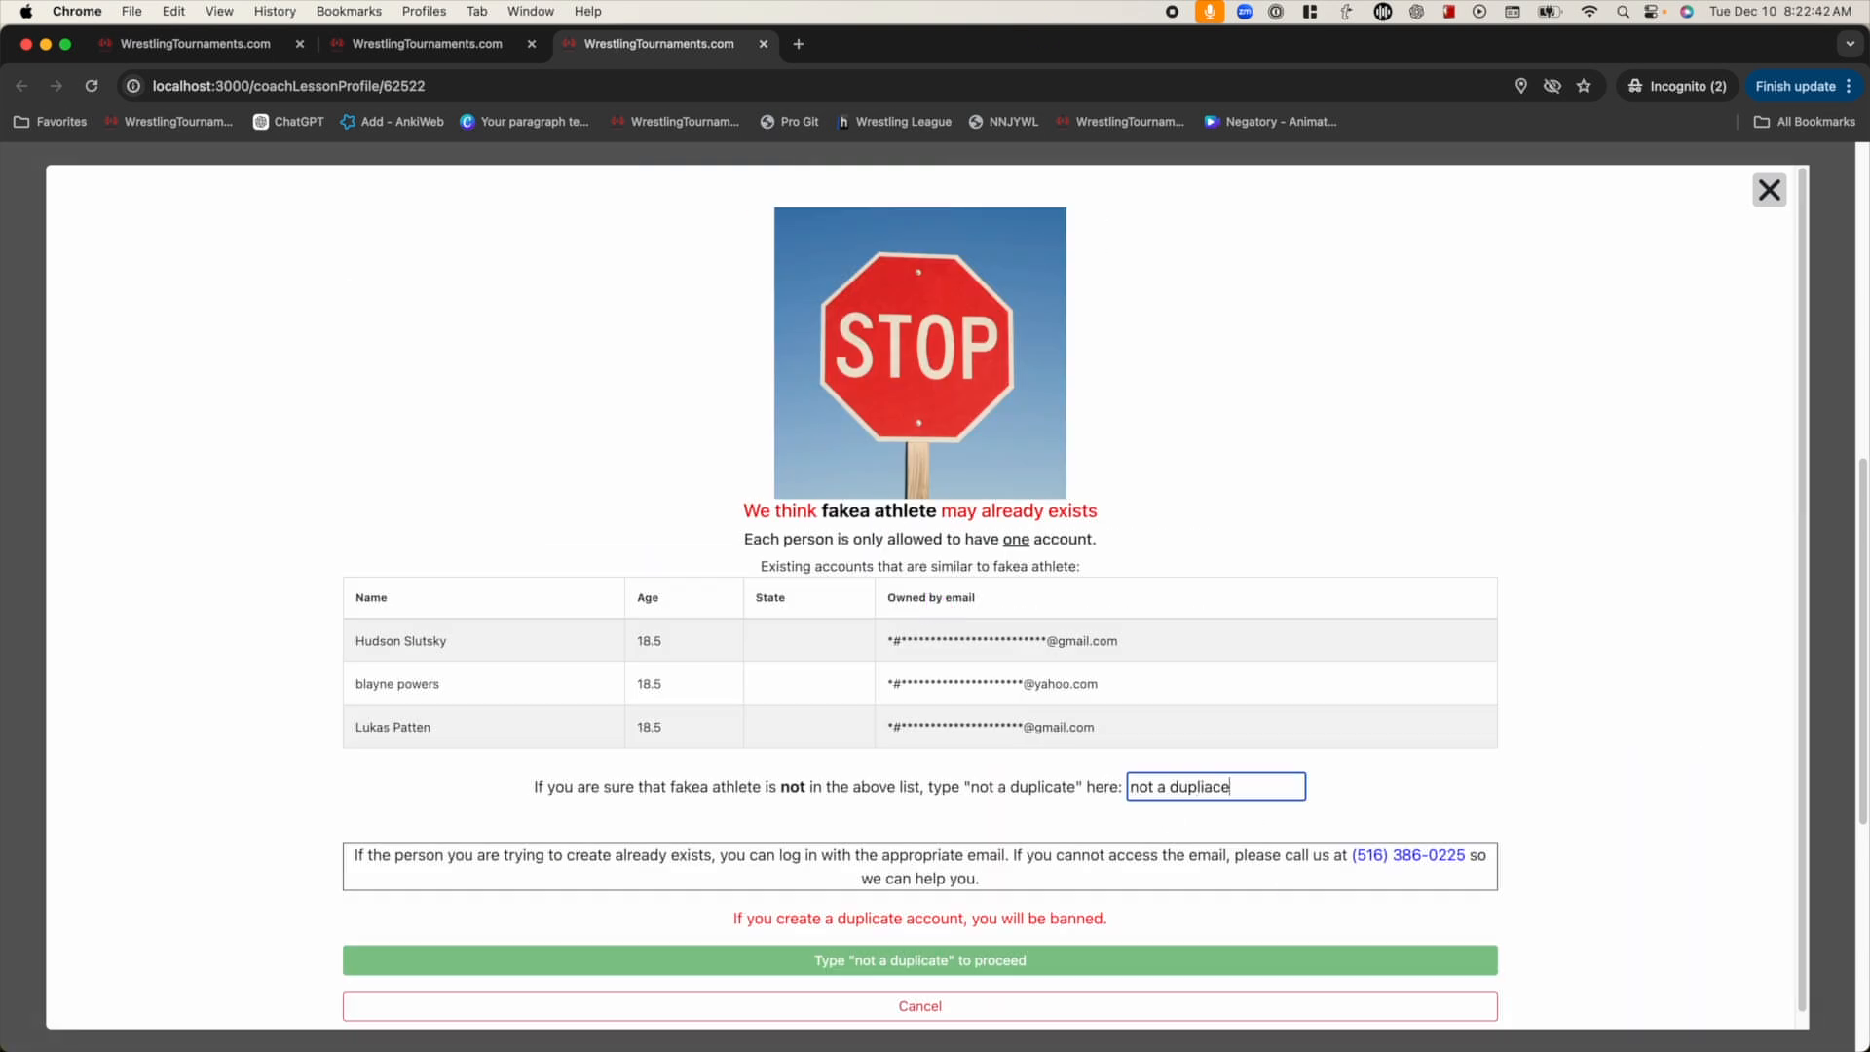
pyautogui.click(921, 960)
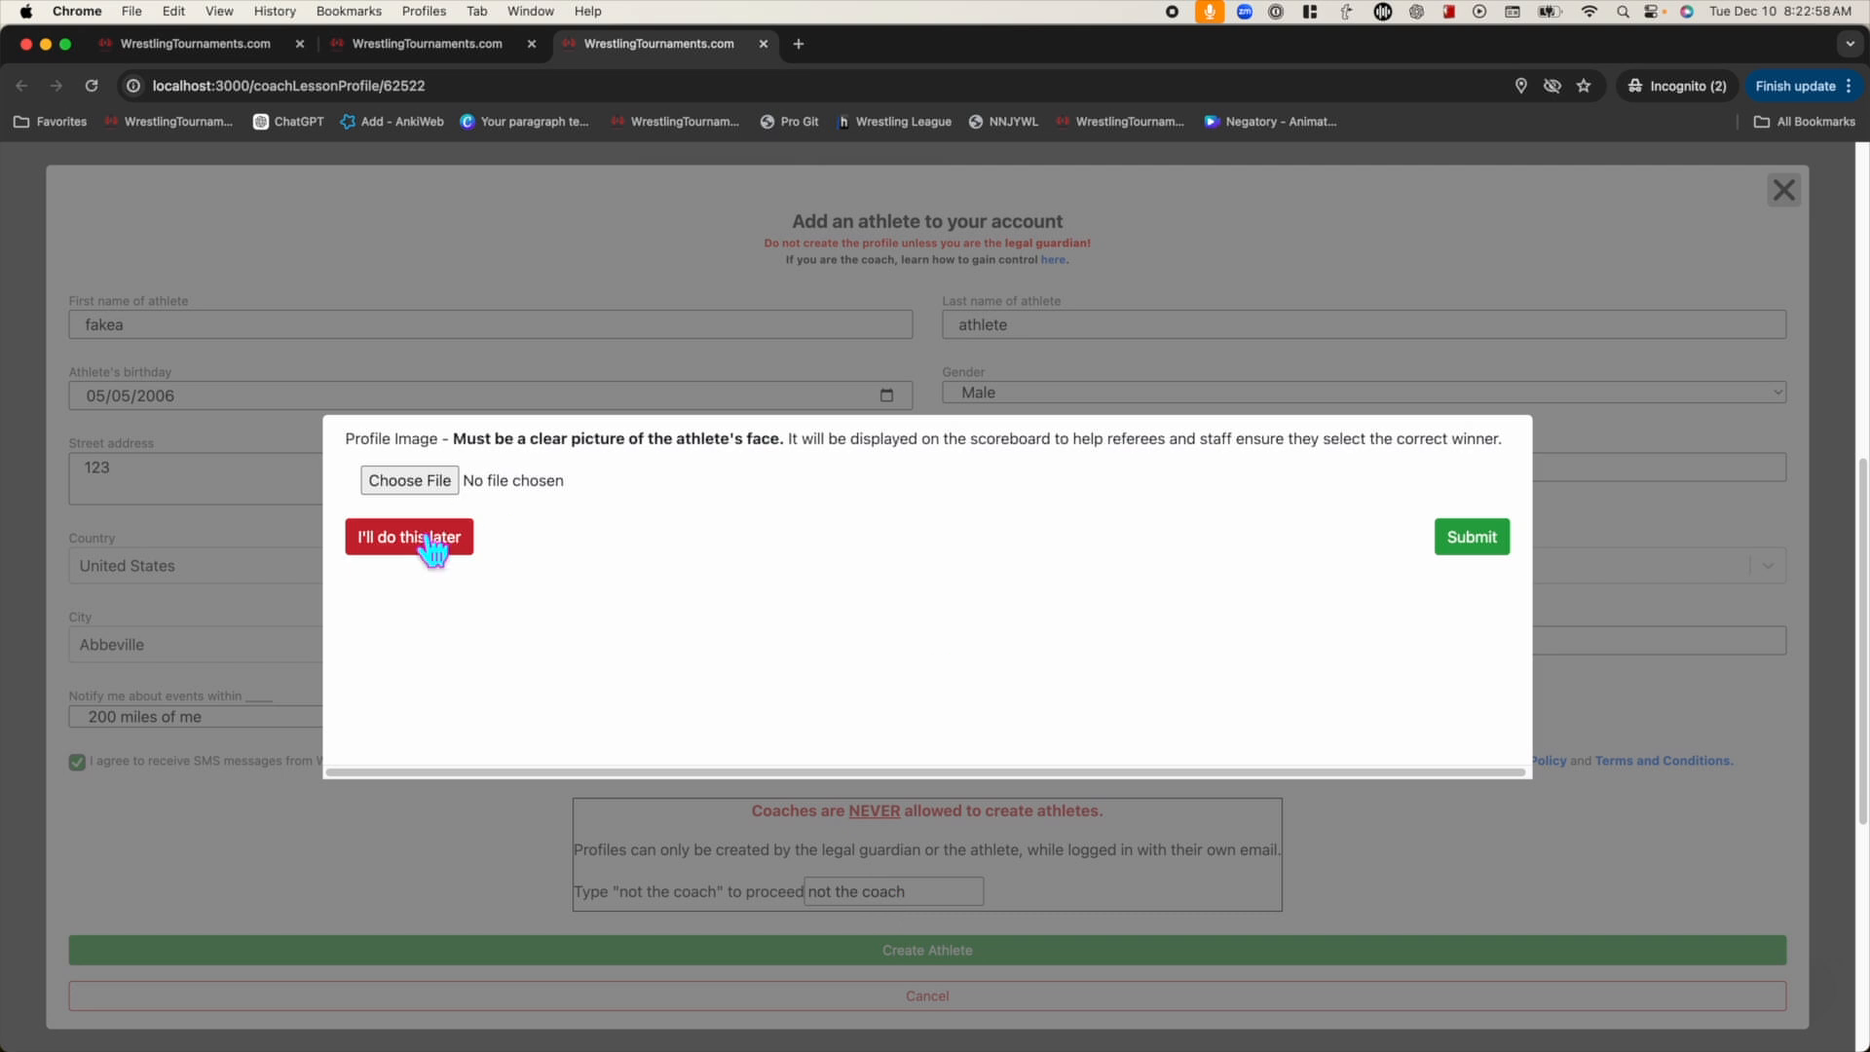
# Upload pinocchio.png as the athlete's profile picture and submit it
pyautogui.click(413, 480)
pyautogui.scroll(-20, 743, 651)
pyautogui.scroll(20, 743, 652)
pyautogui.click(1380, 352)
pyautogui.write('pino')
pyautogui.click(682, 446)
pyautogui.click(1438, 727)
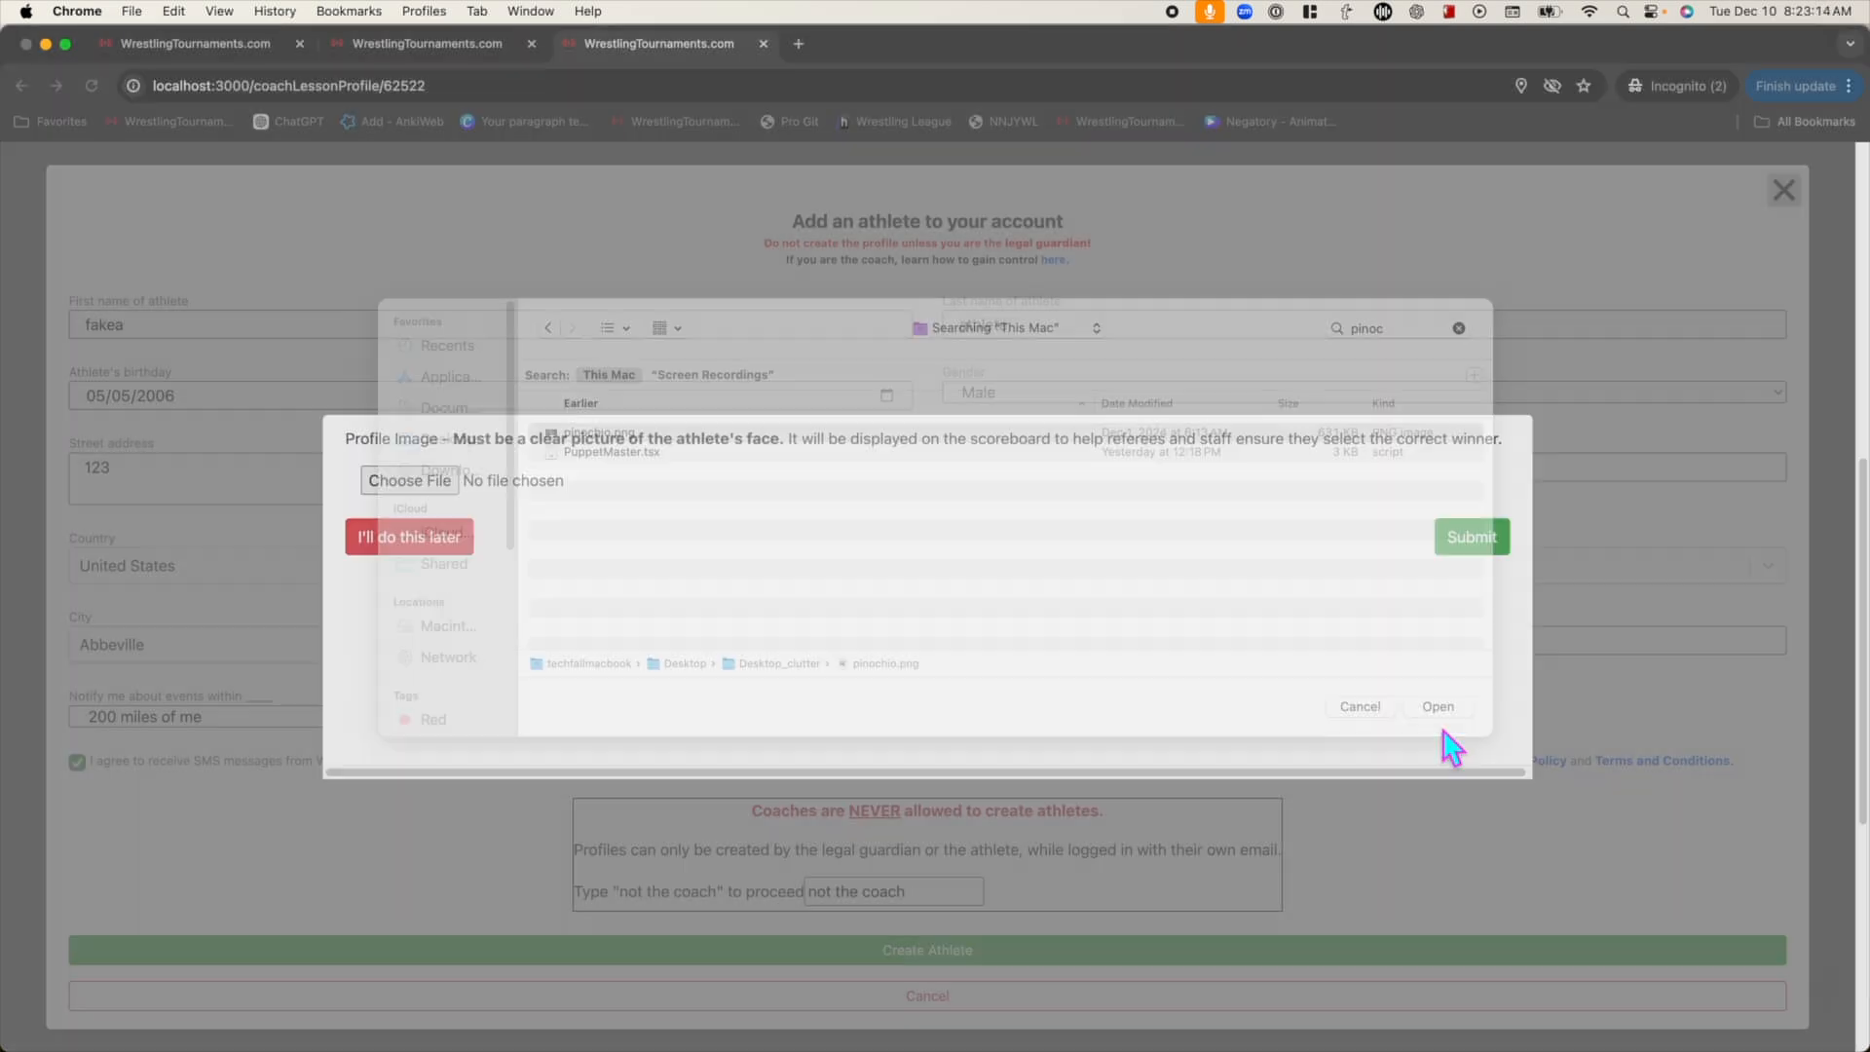
pyautogui.click(1471, 893)
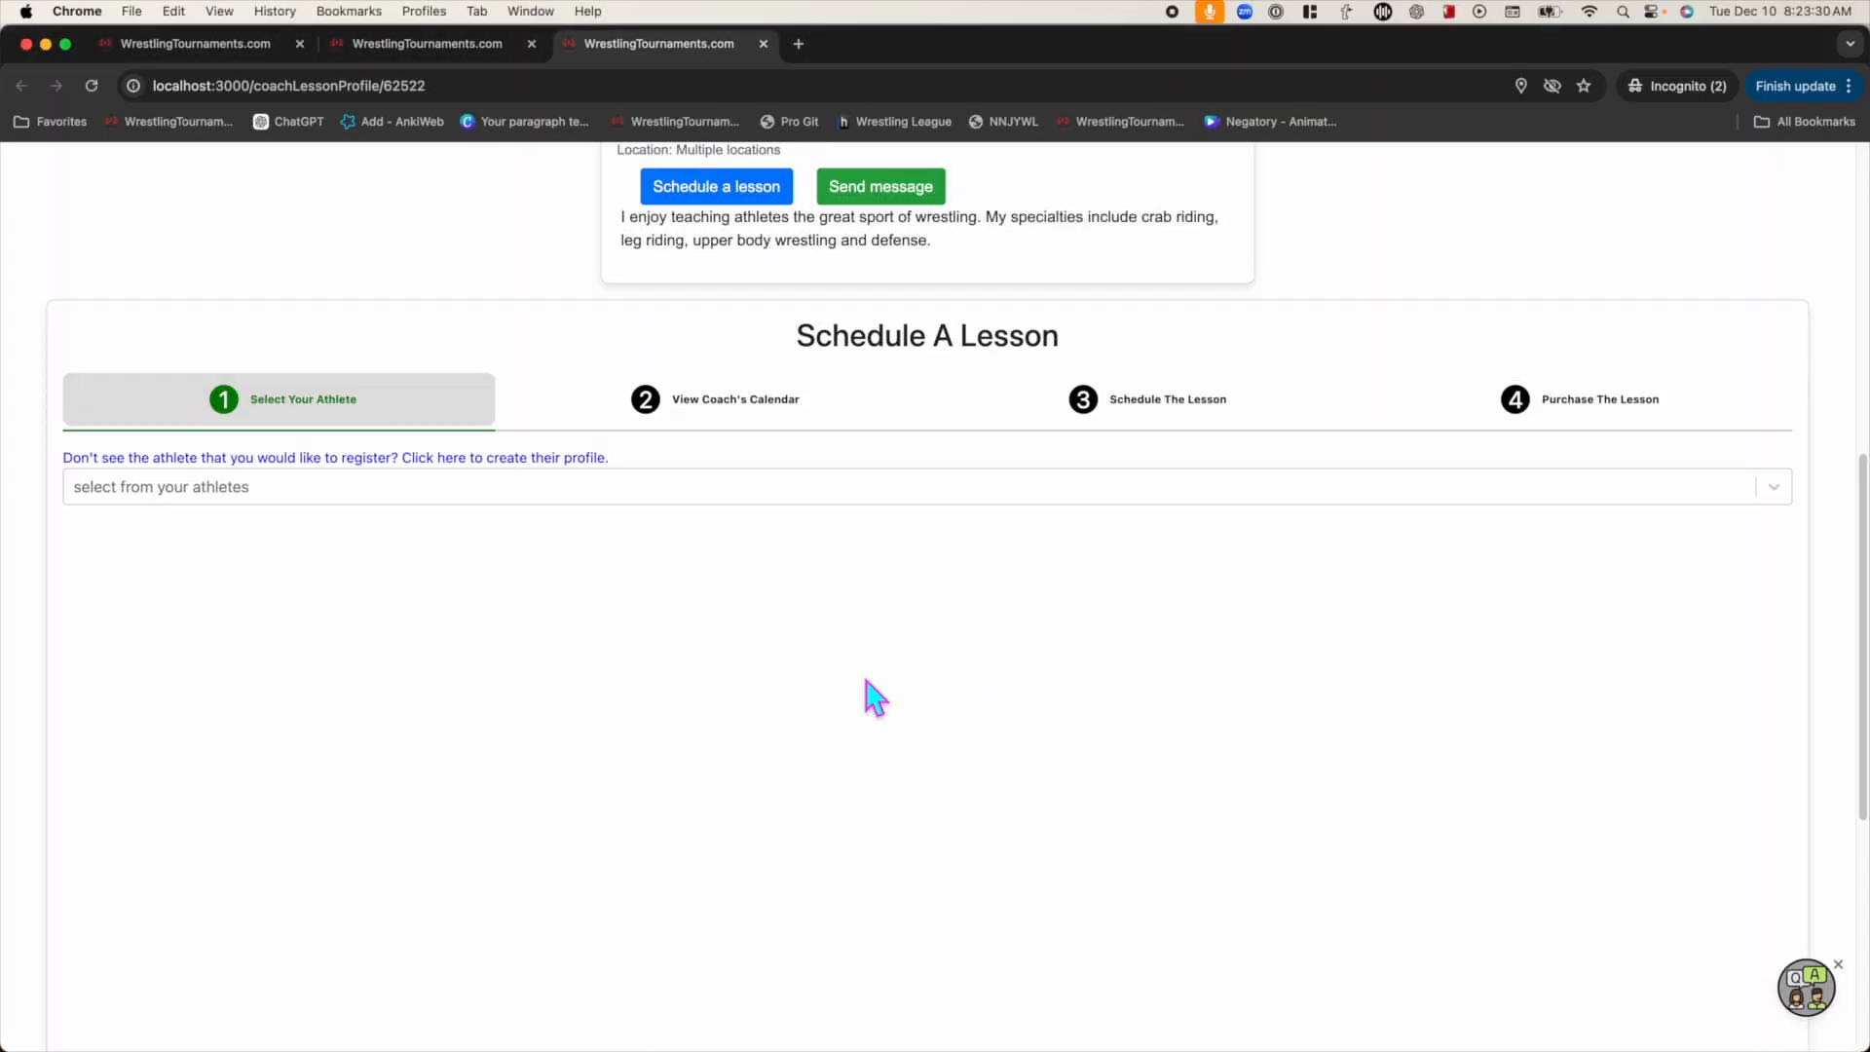
pyautogui.scroll(-3, 521, 496)
# Select the newly created athlete for the lesson
pyautogui.click(526, 336)
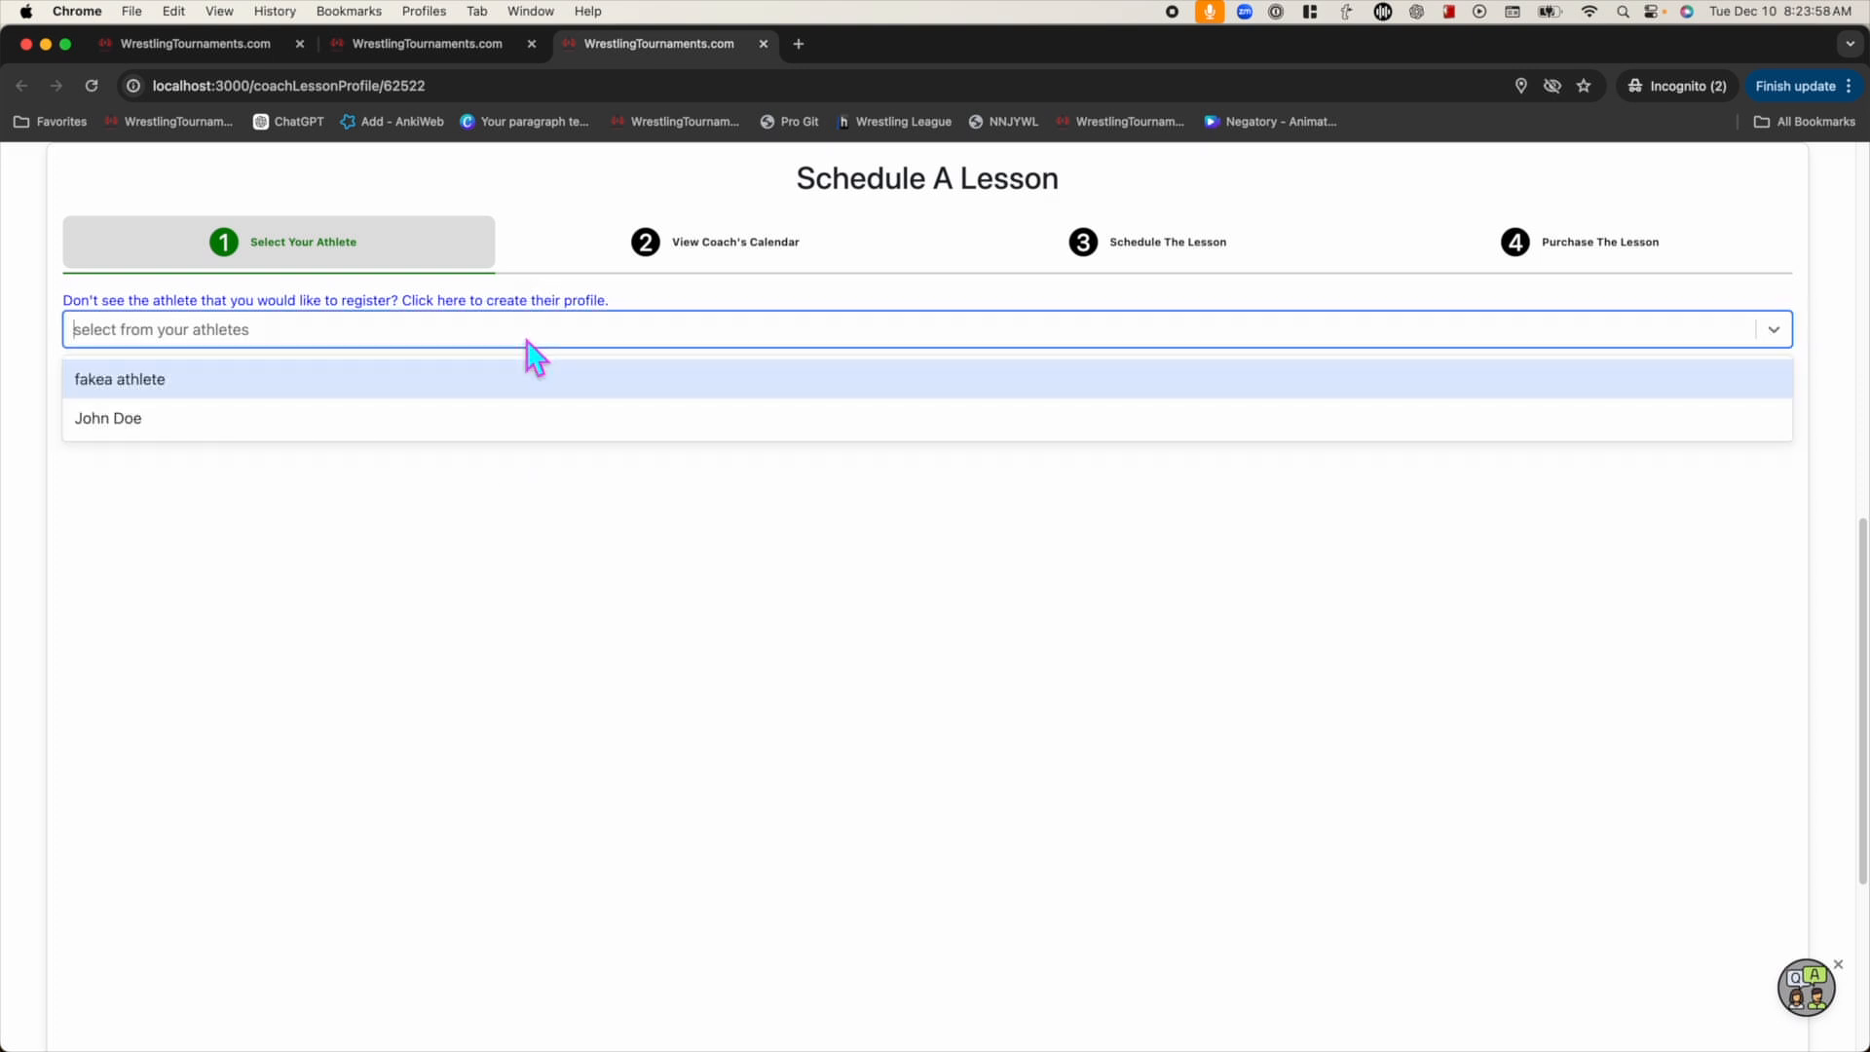
pyautogui.click(161, 393)
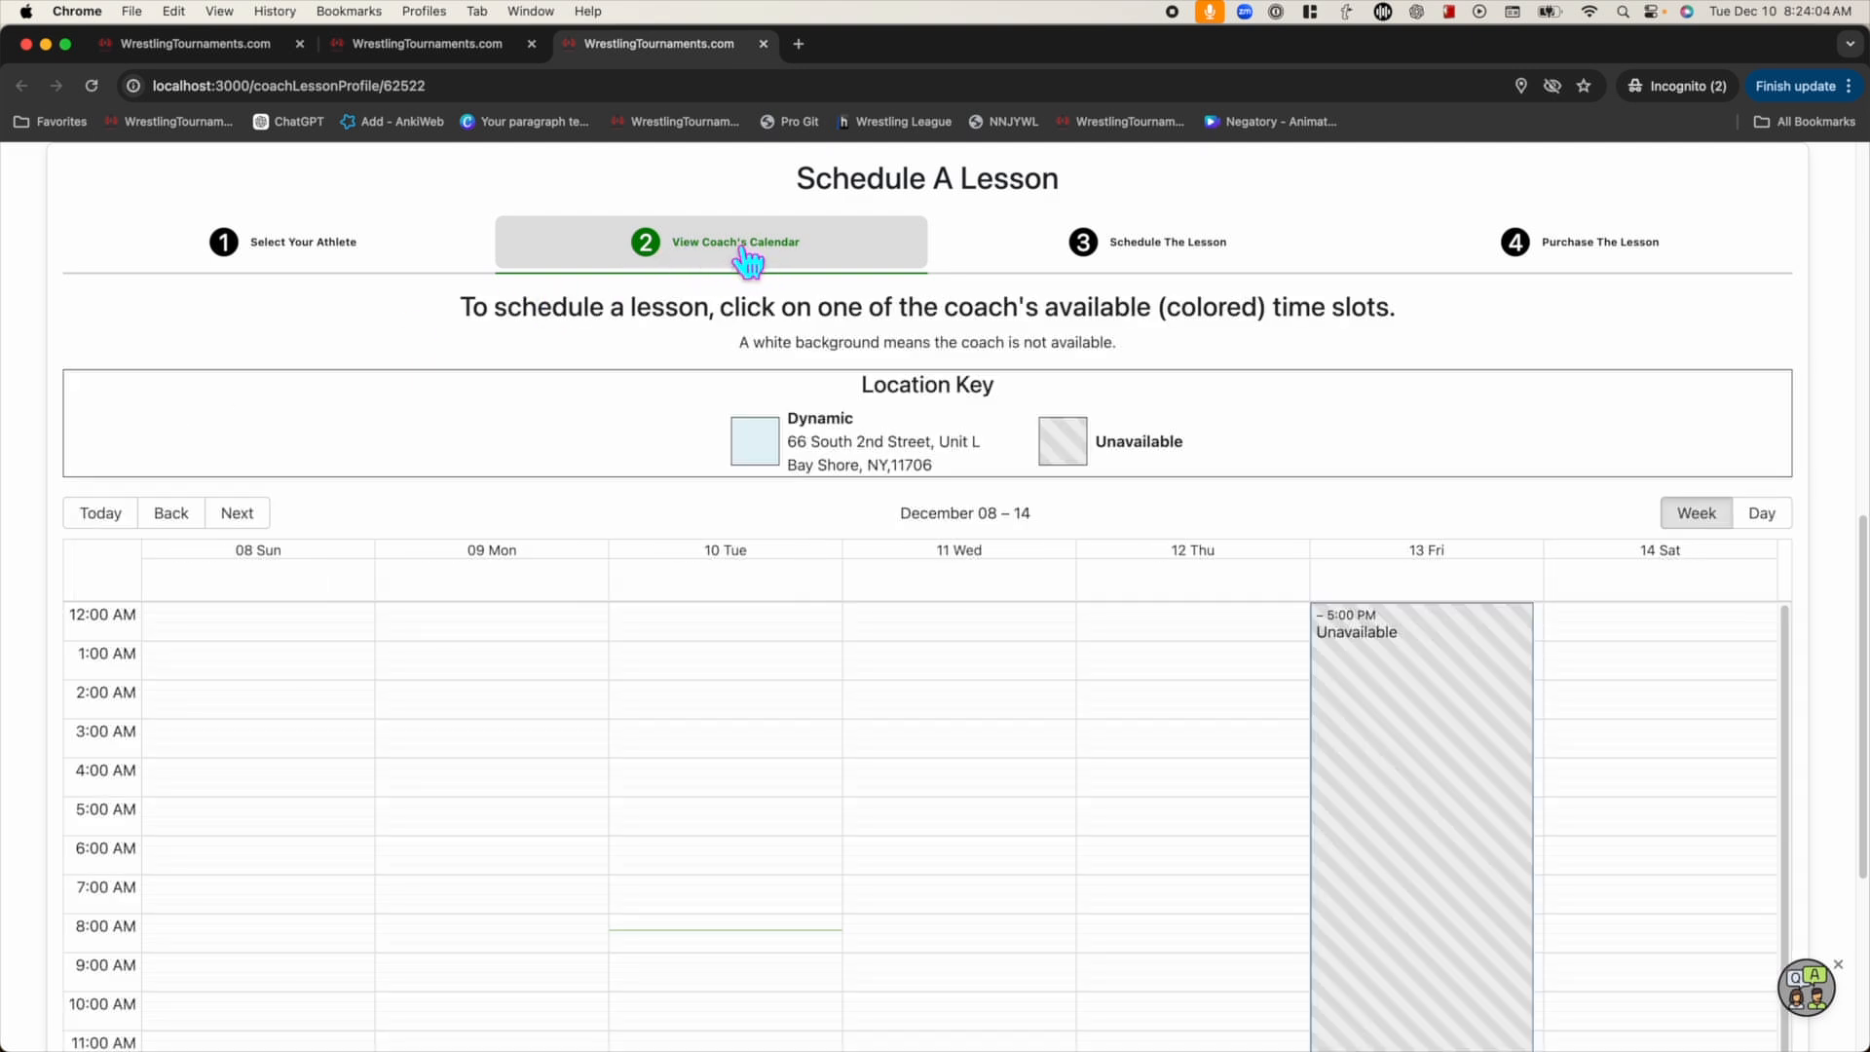
pyautogui.scroll(-5, 685, 399)
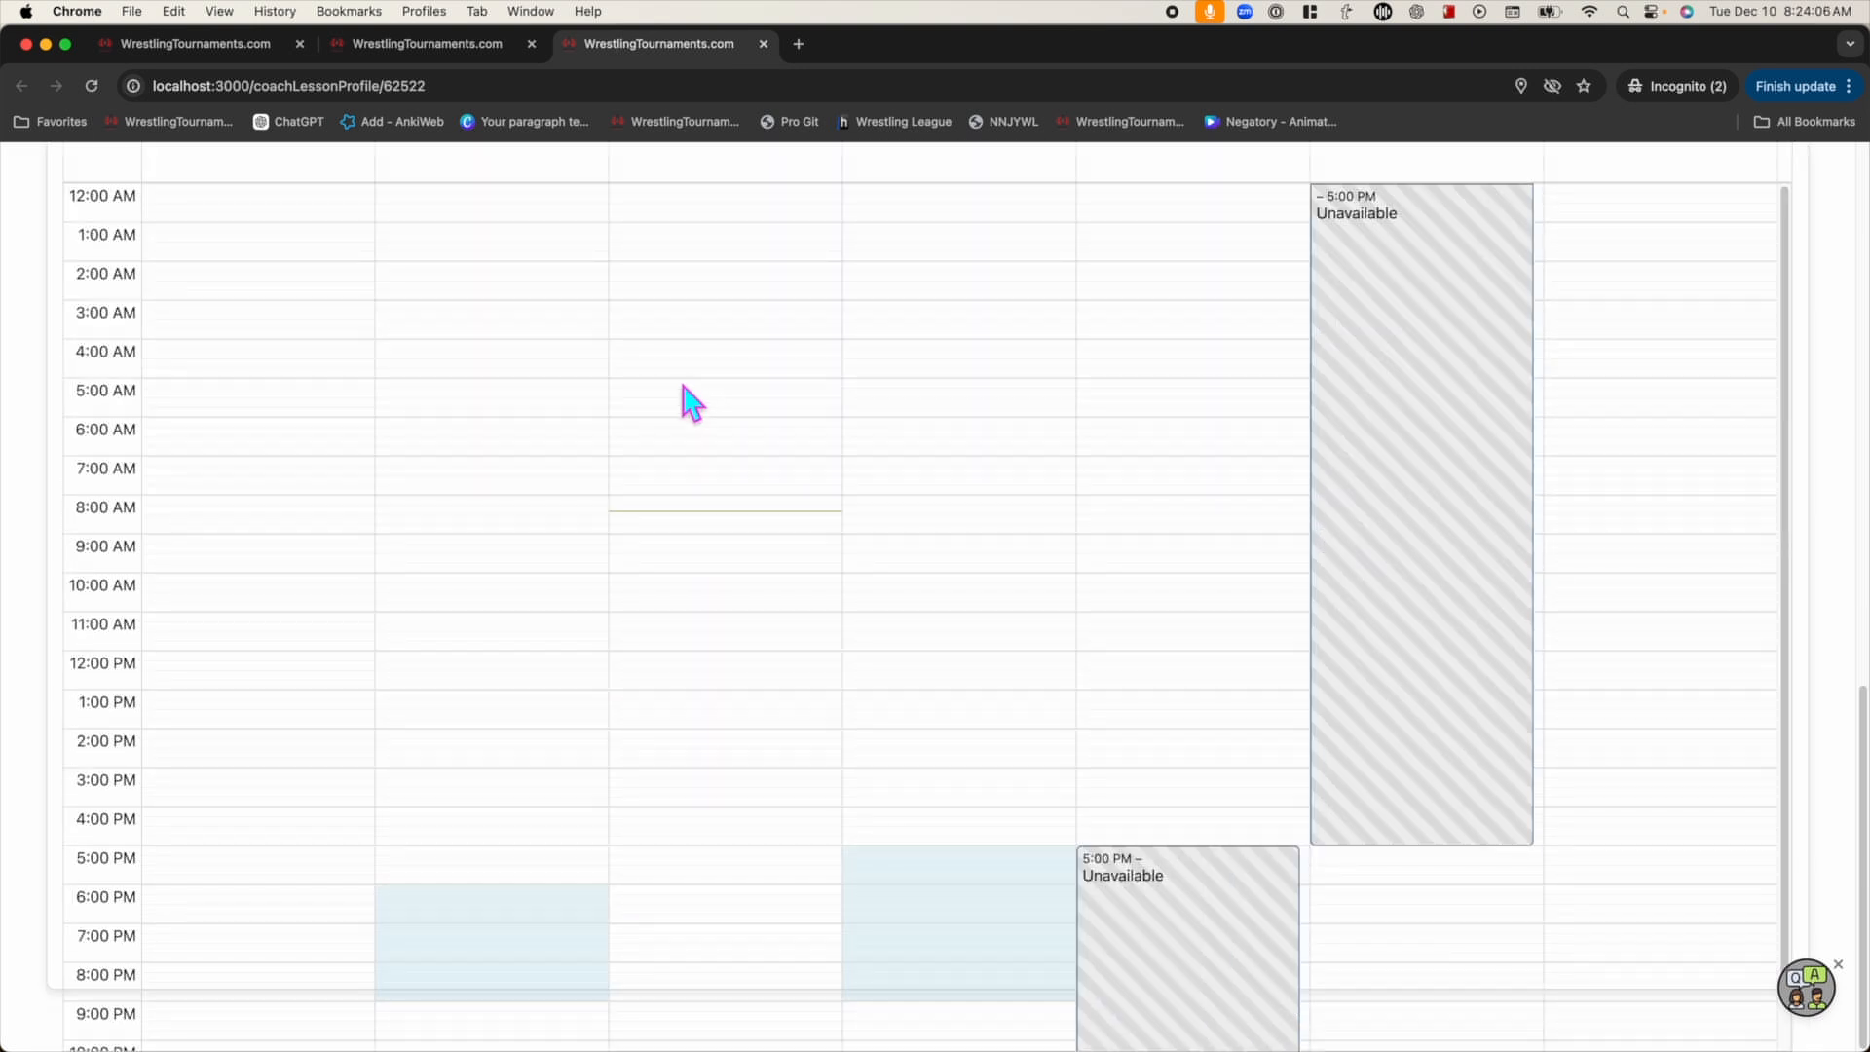
pyautogui.scroll(2, 689, 399)
pyautogui.scroll(2, 722, 297)
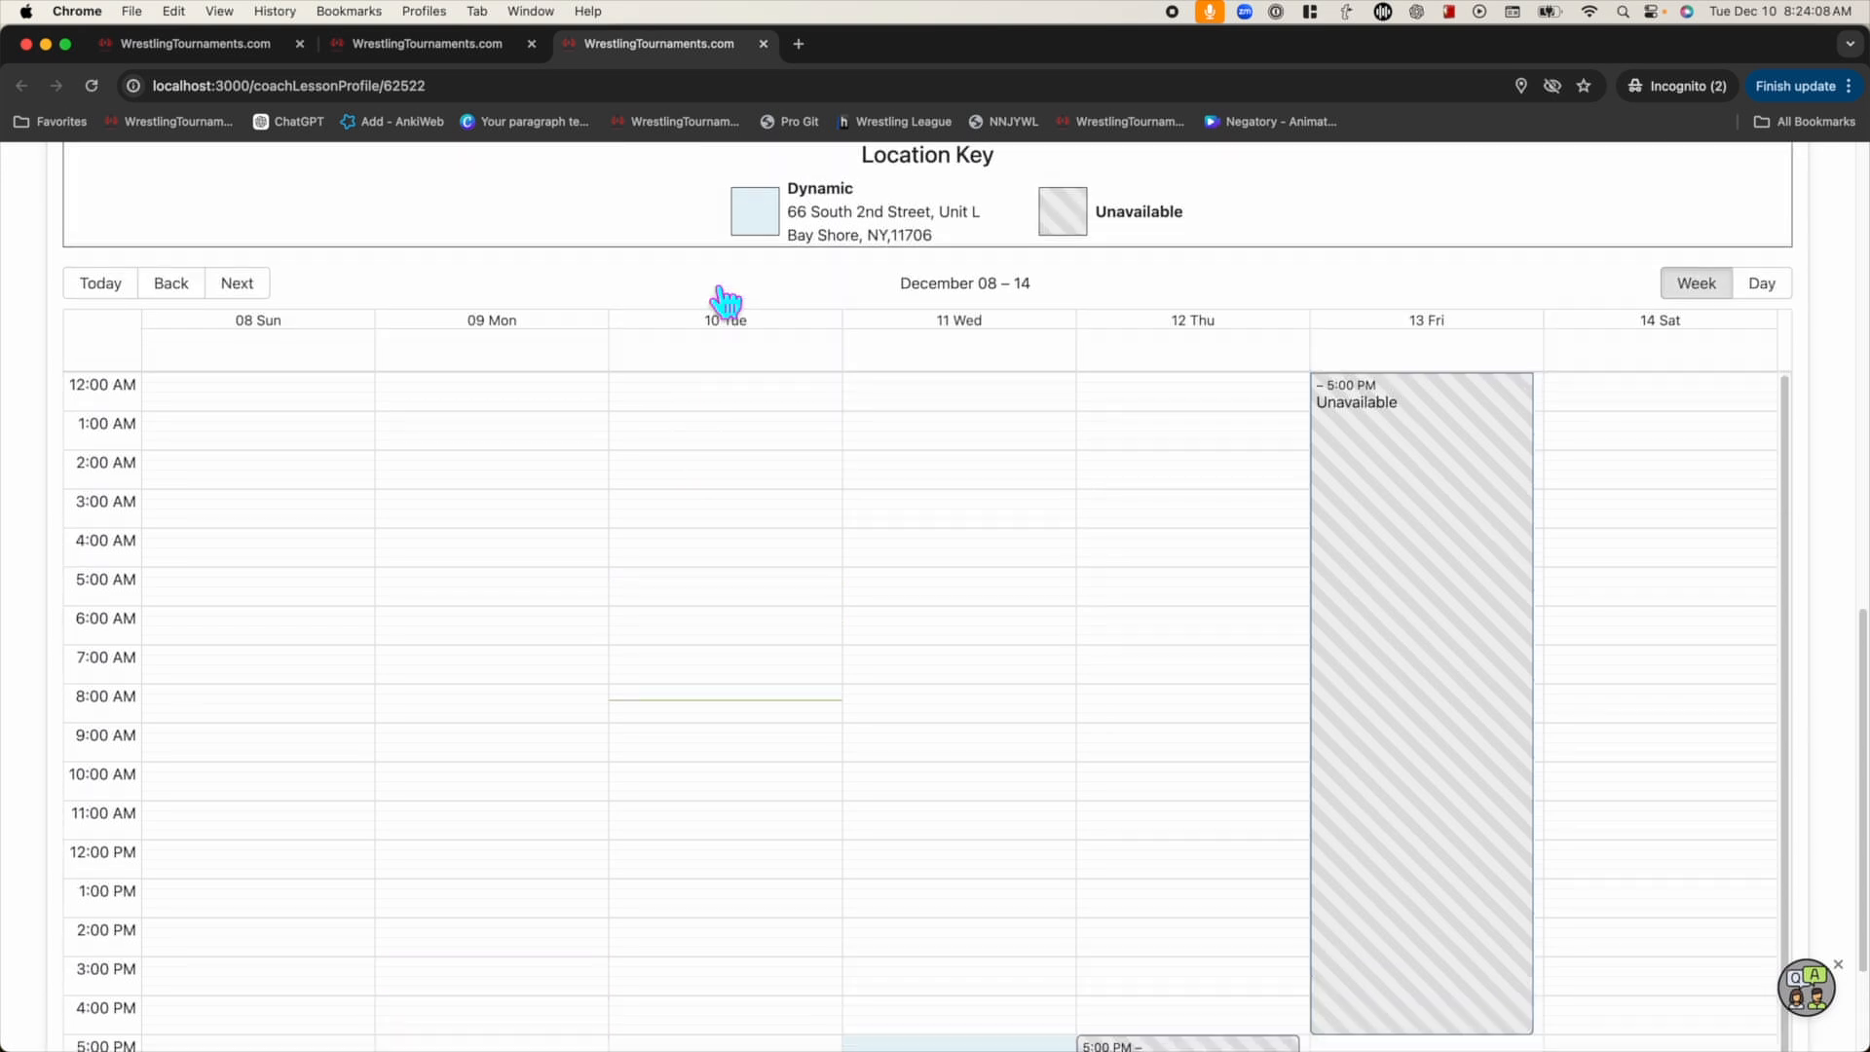
# Try booking an unavailable time slot and dismiss the availability warning with OK
pyautogui.click(974, 550)
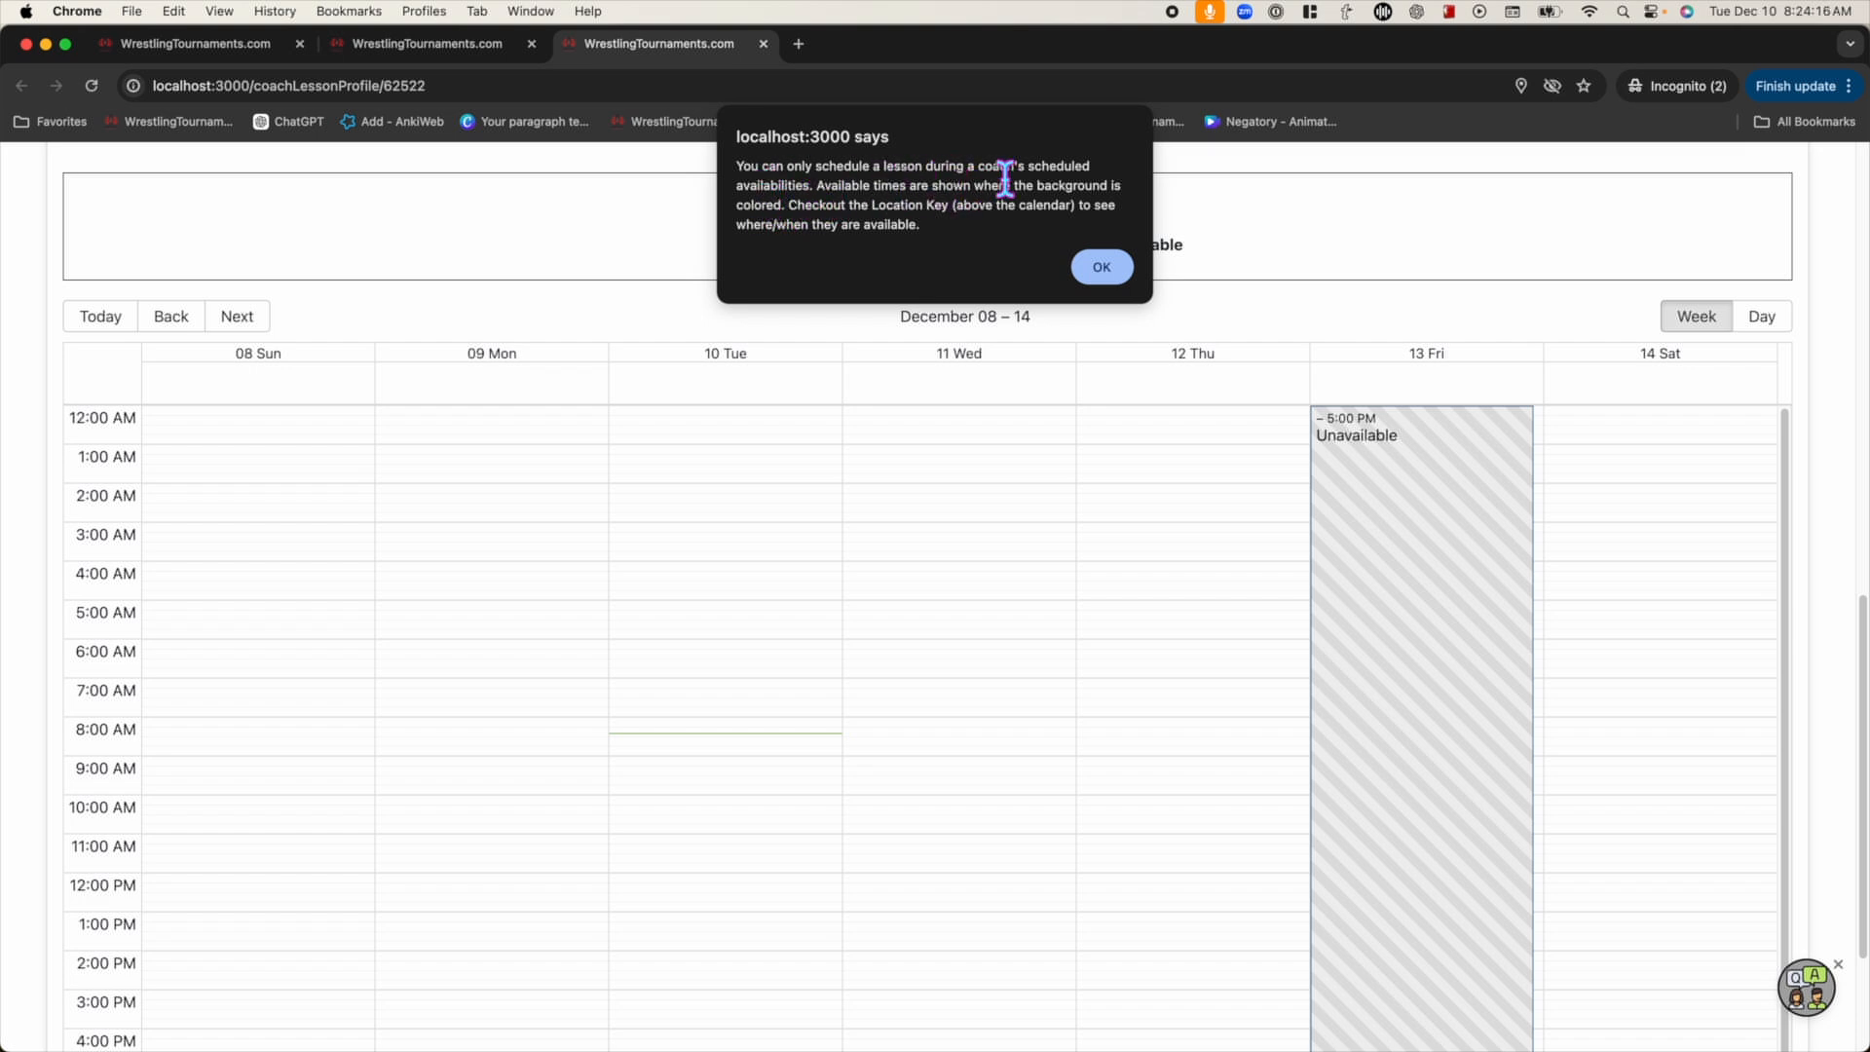
pyautogui.moveTo(1097, 187); pyautogui.dragTo(1098, 191)
pyautogui.click(1101, 269)
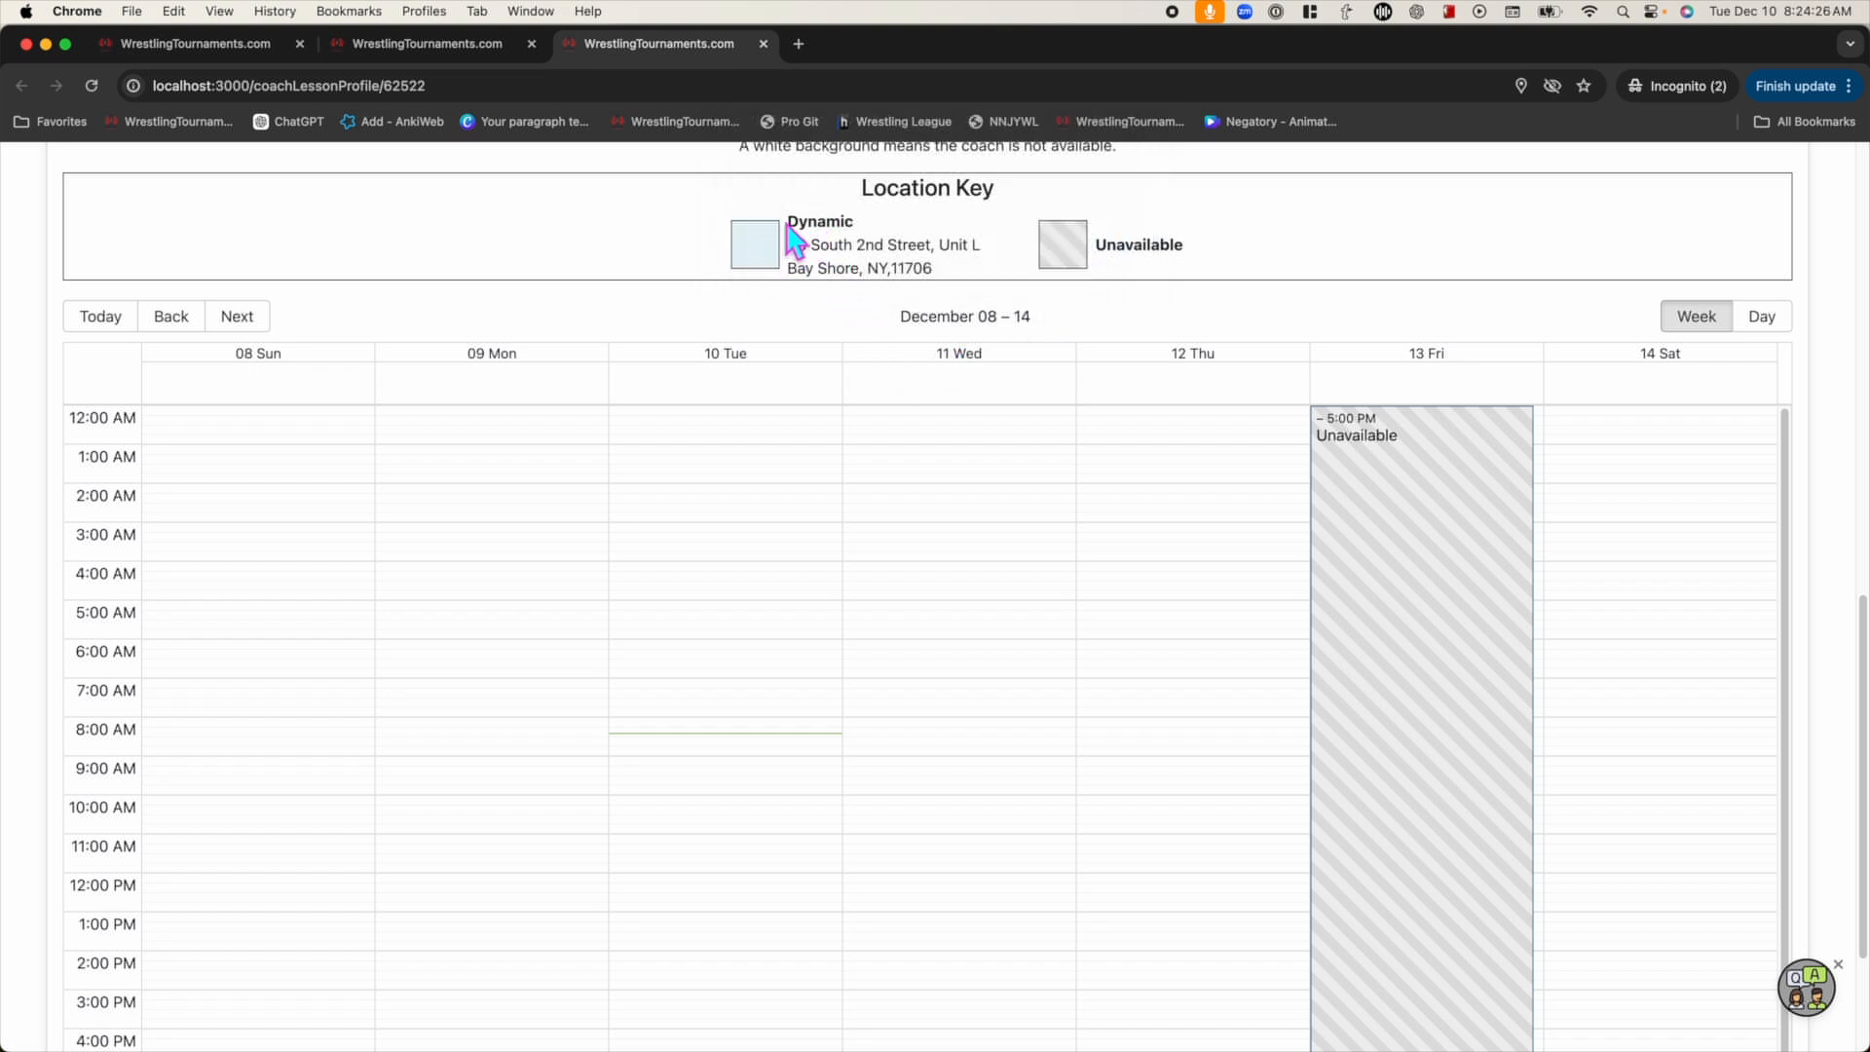
# Book the coach's open Monday 6:00 PM slot, starting the lesson on 12/09/2024
pyautogui.scroll(-5, 624, 401)
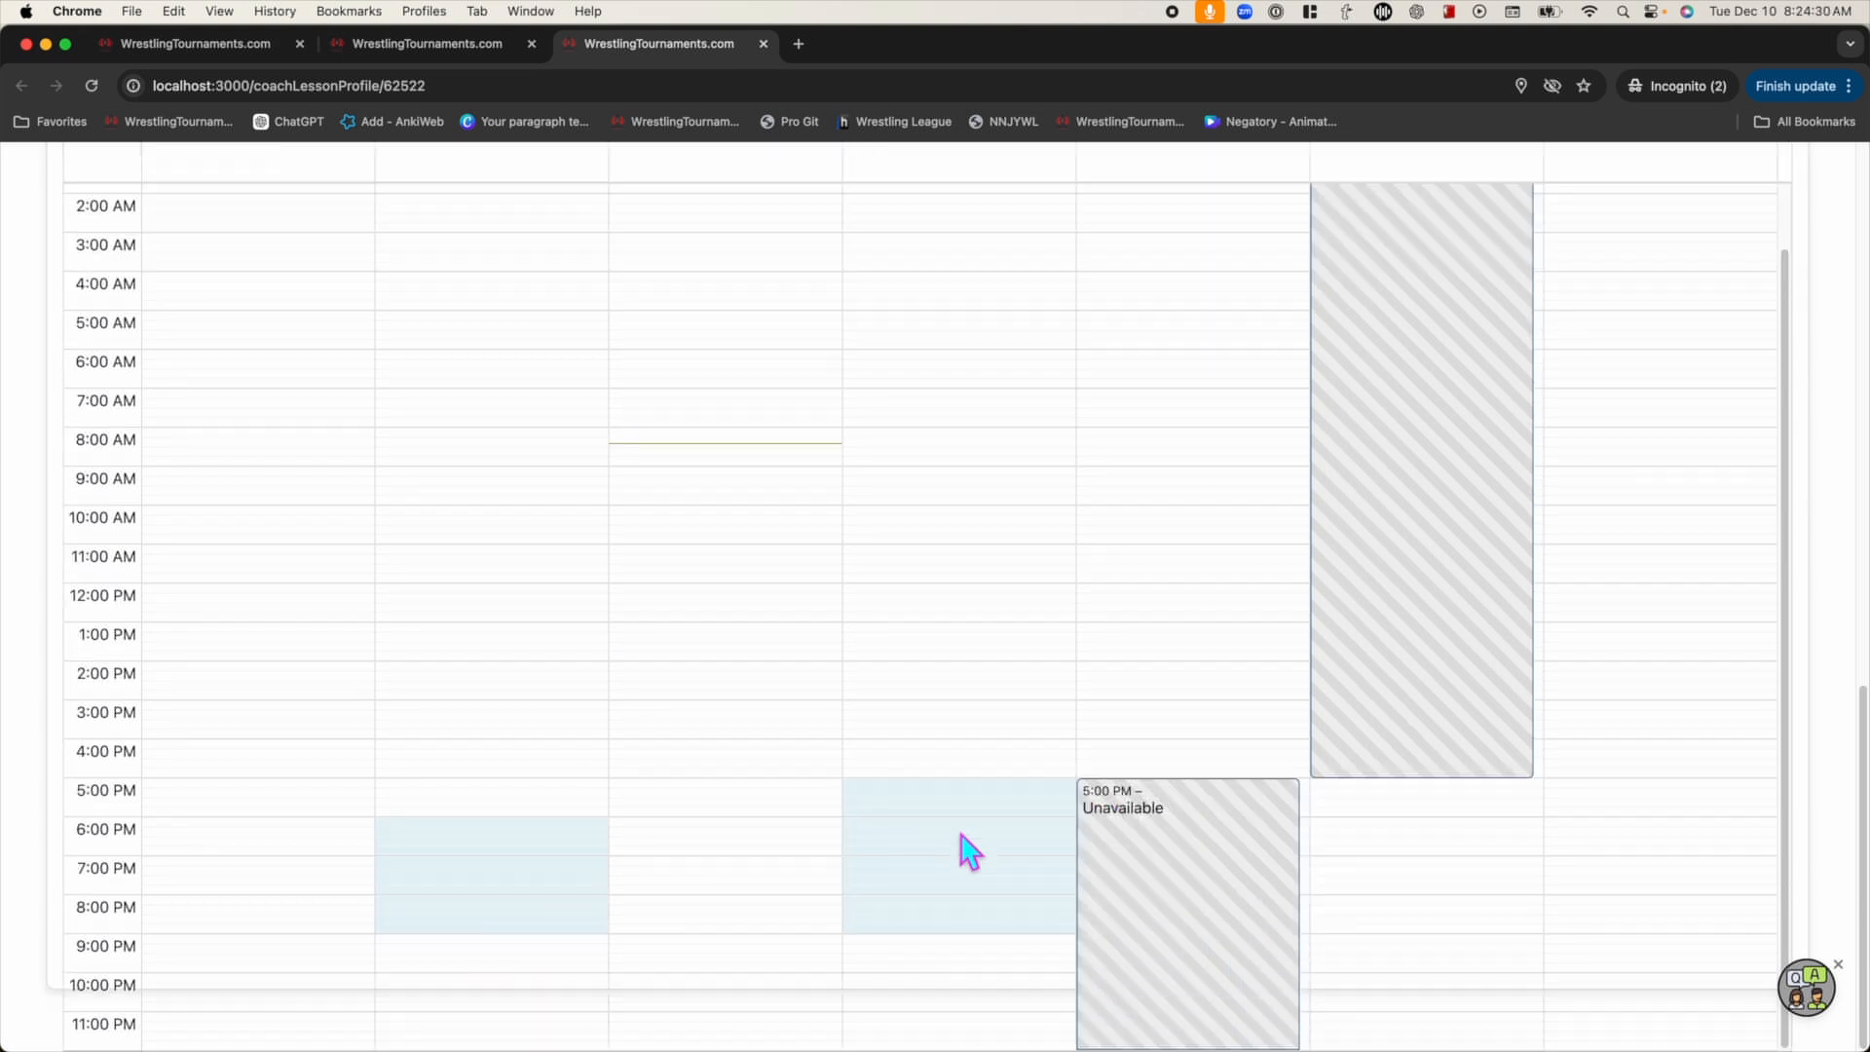
pyautogui.scroll(6, 491, 877)
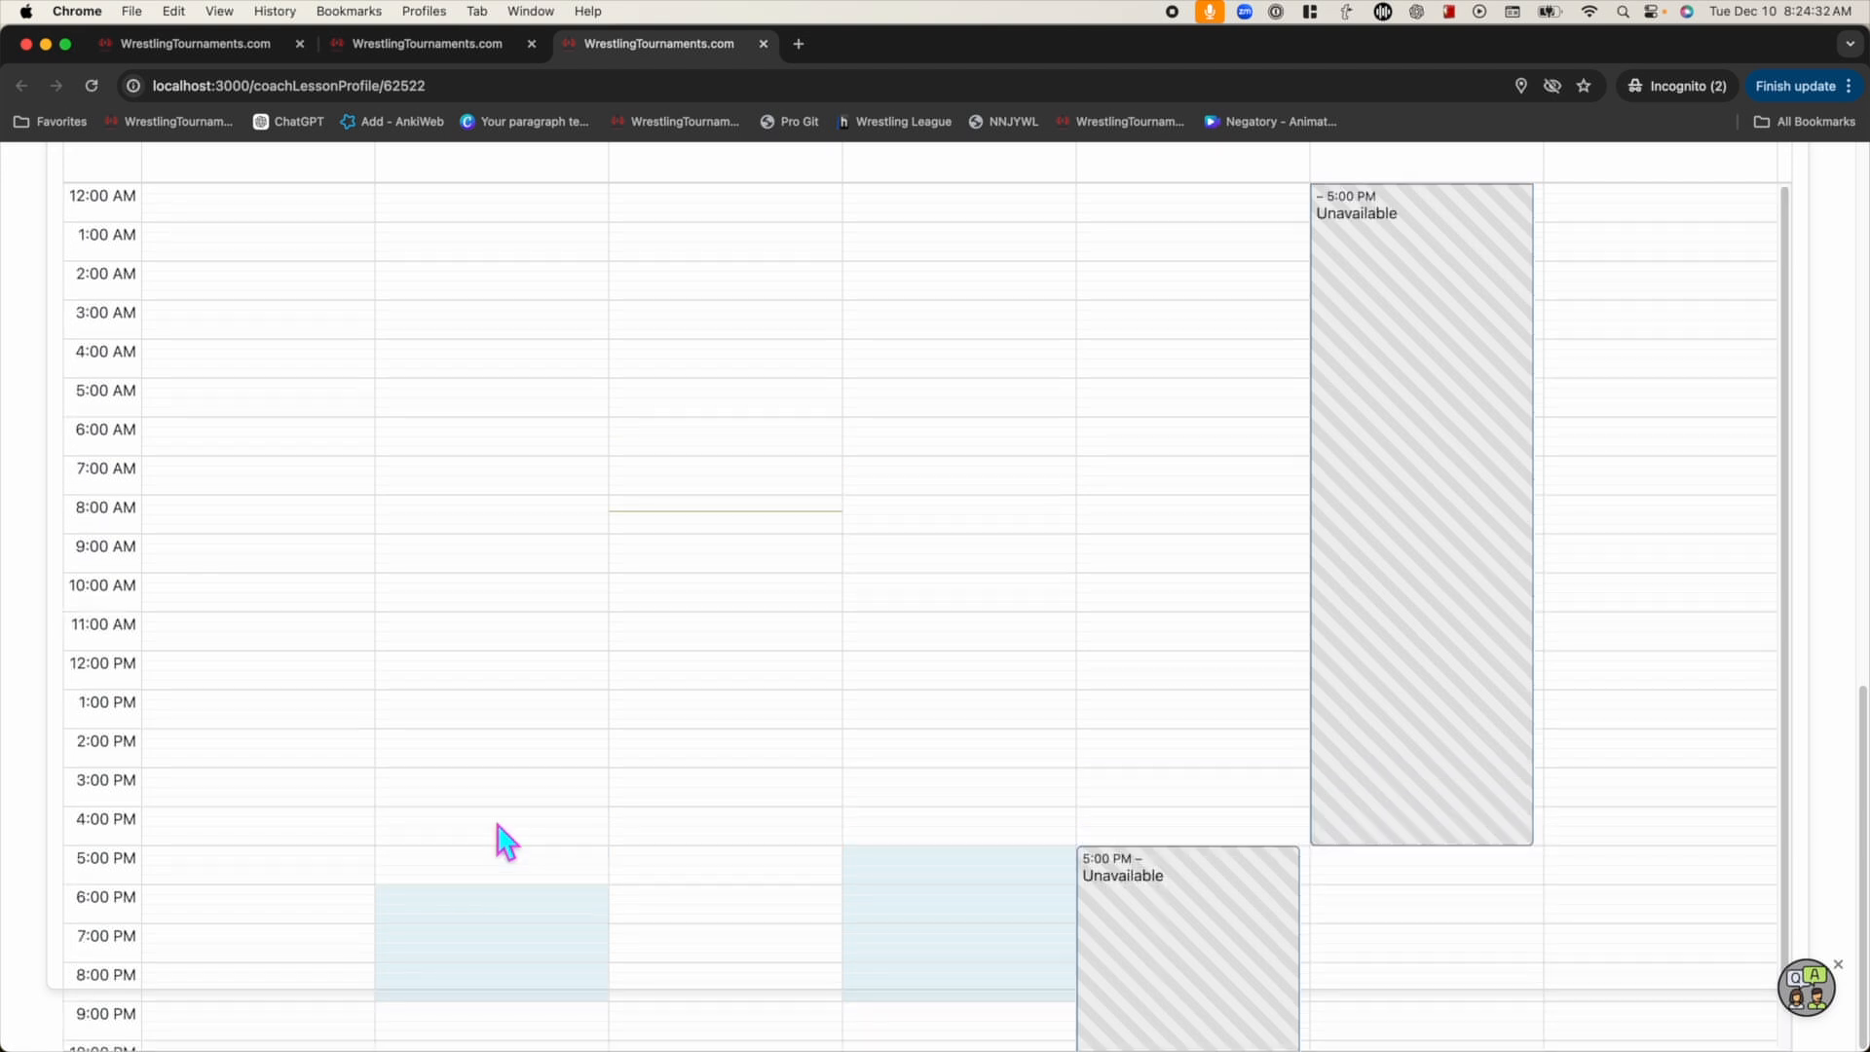
pyautogui.scroll(-2, 507, 623)
pyautogui.scroll(-2, 535, 648)
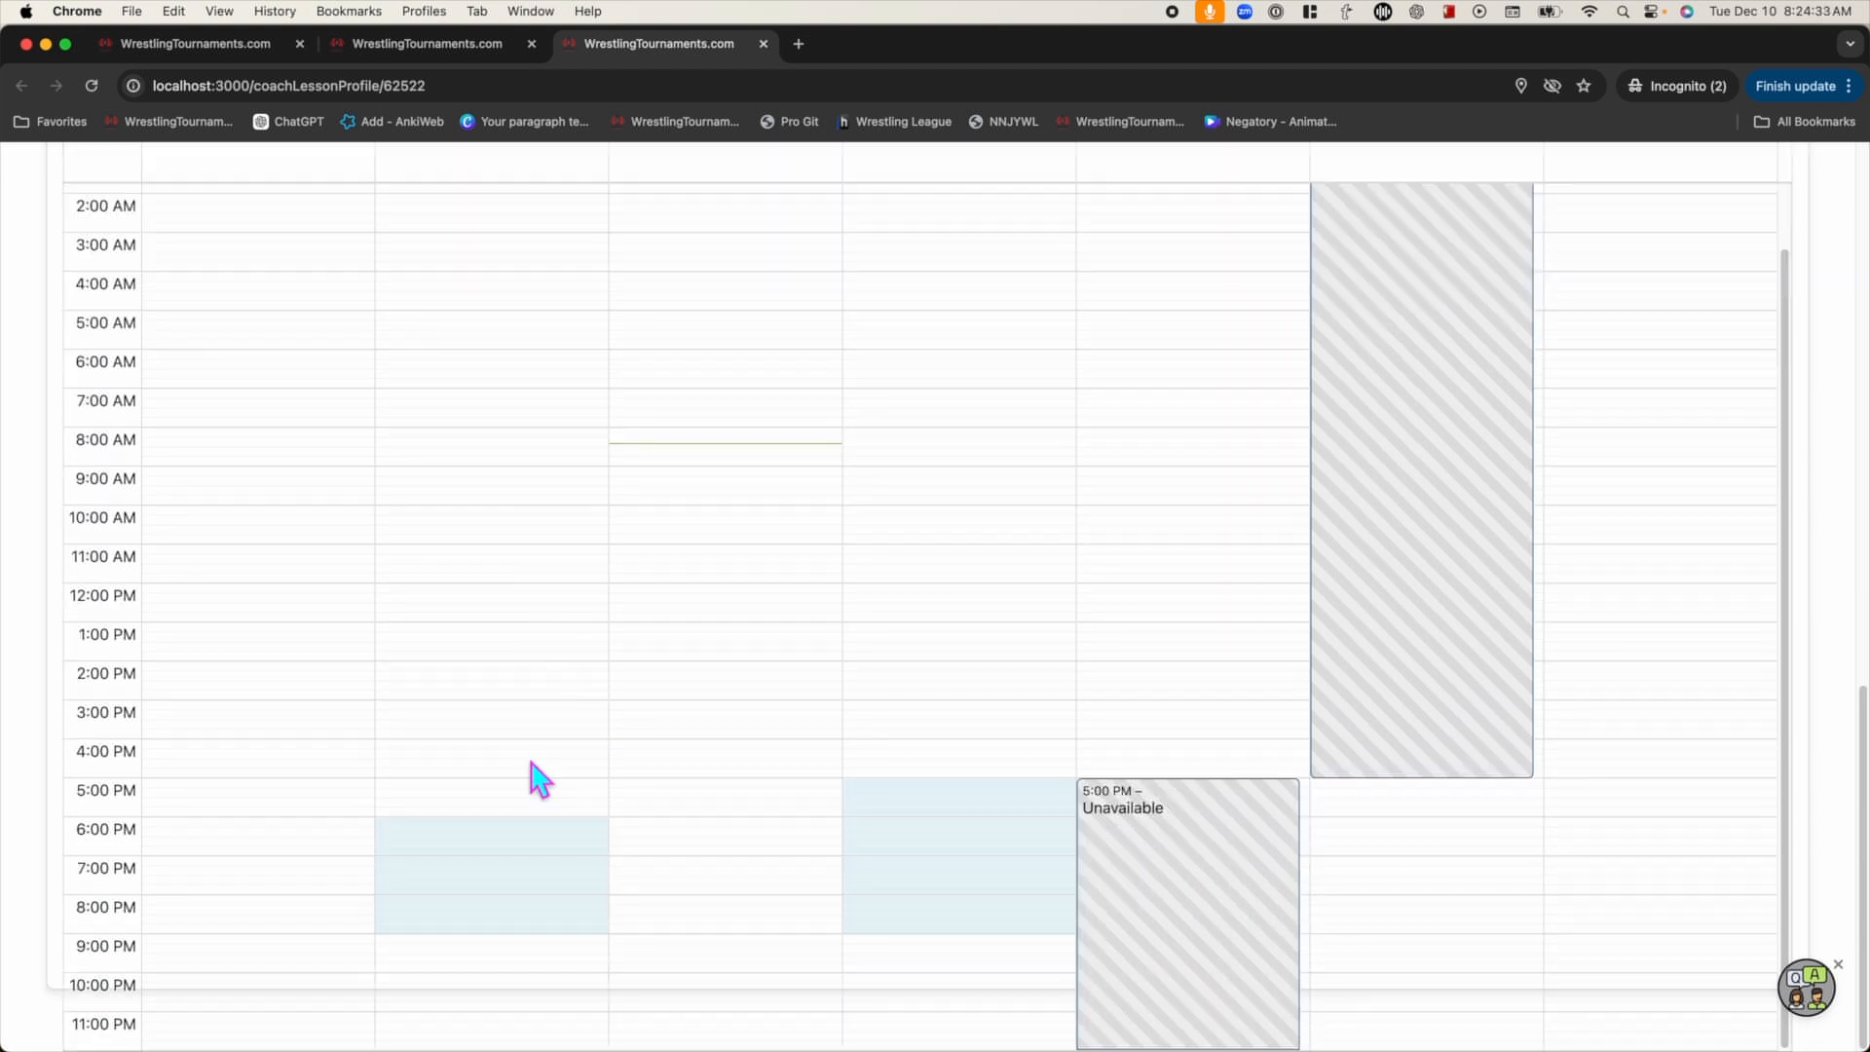
pyautogui.click(492, 842)
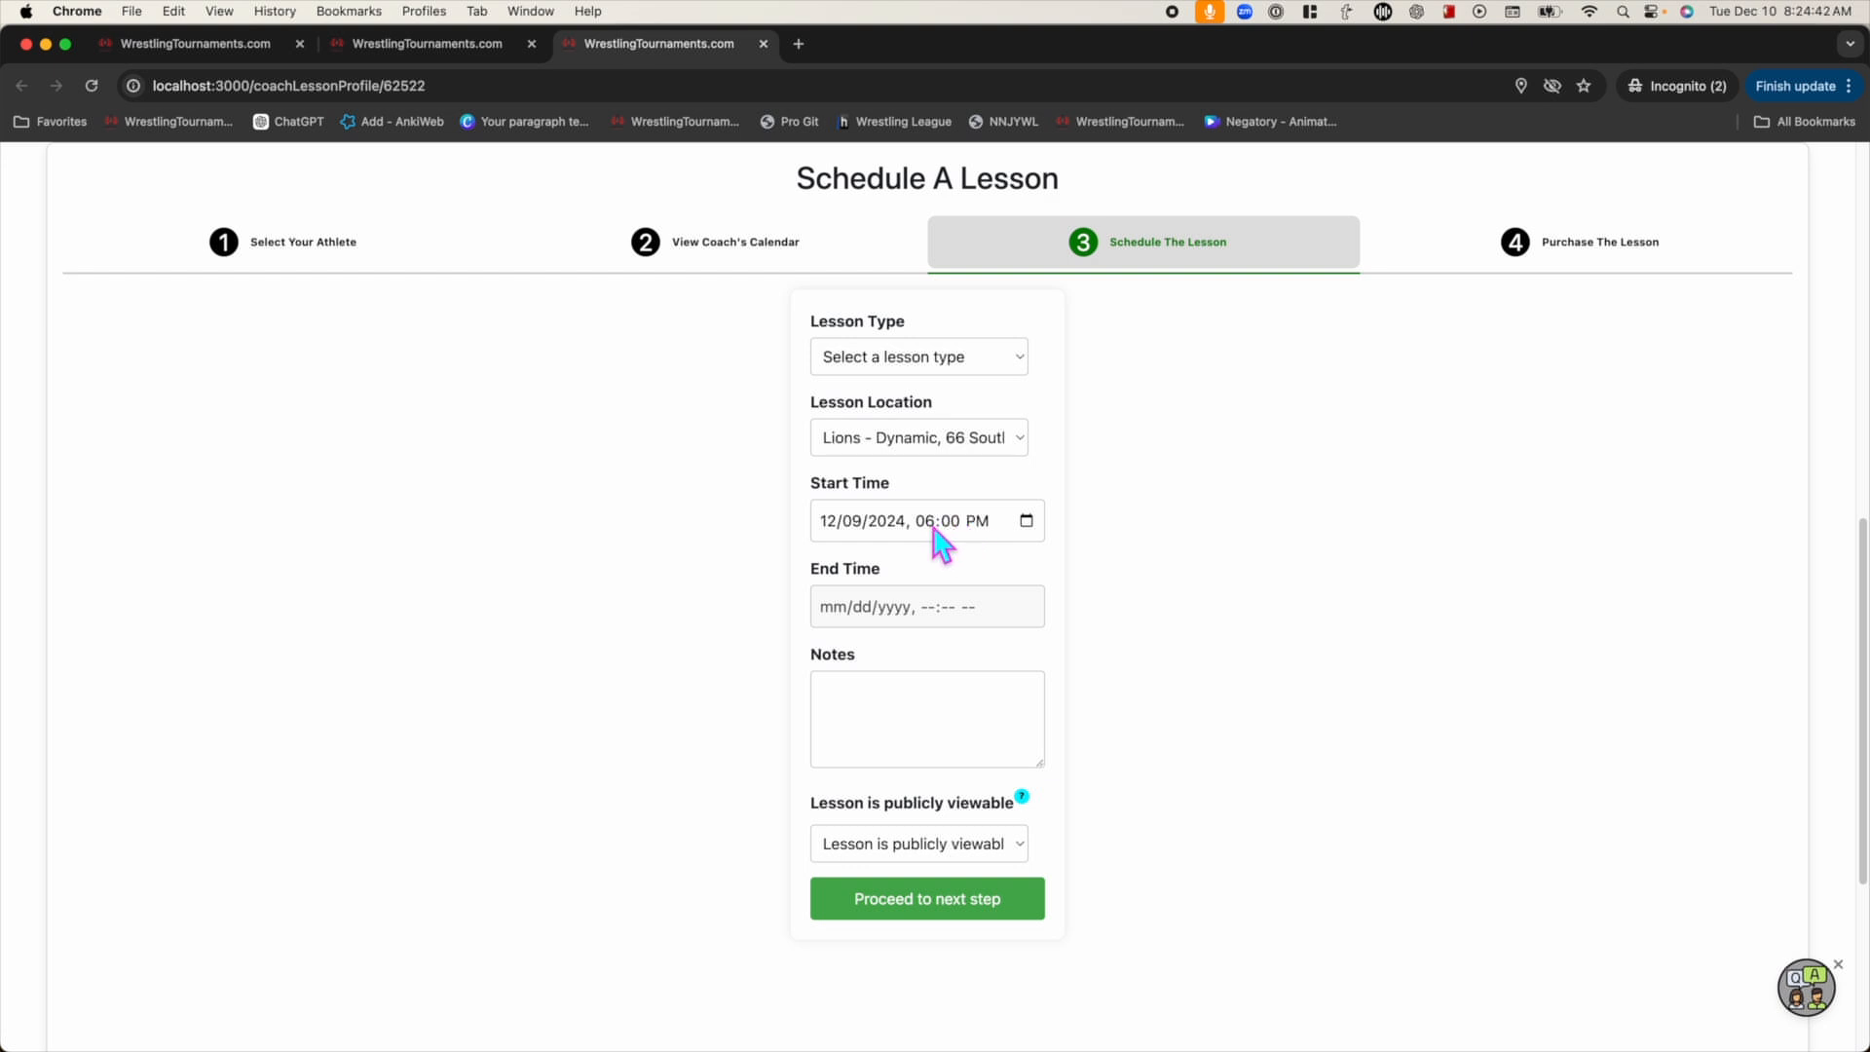
# Choose the '1 hour private lesson - 60 mins' type with the note 'Needs work setting up his shots'
pyautogui.click(949, 360)
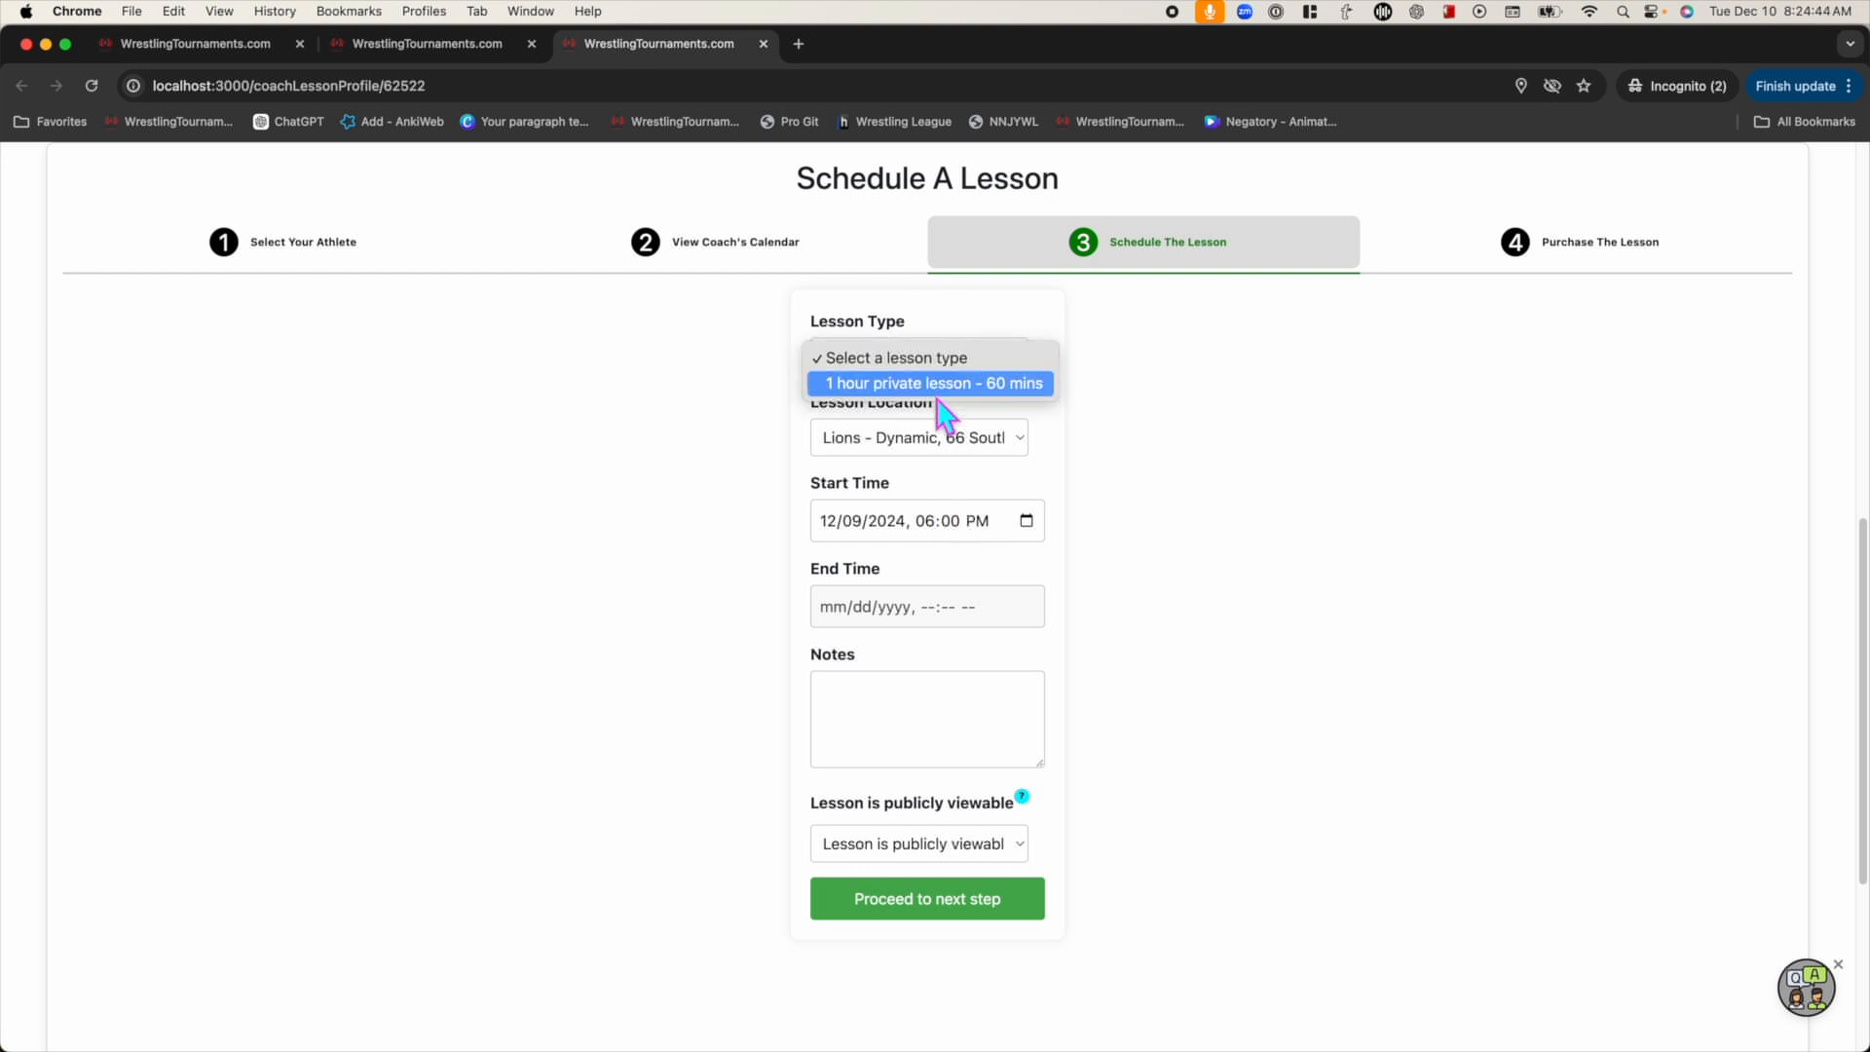
pyautogui.click(938, 384)
pyautogui.click(928, 715)
pyautogui.write('Needs work setting up his shots')
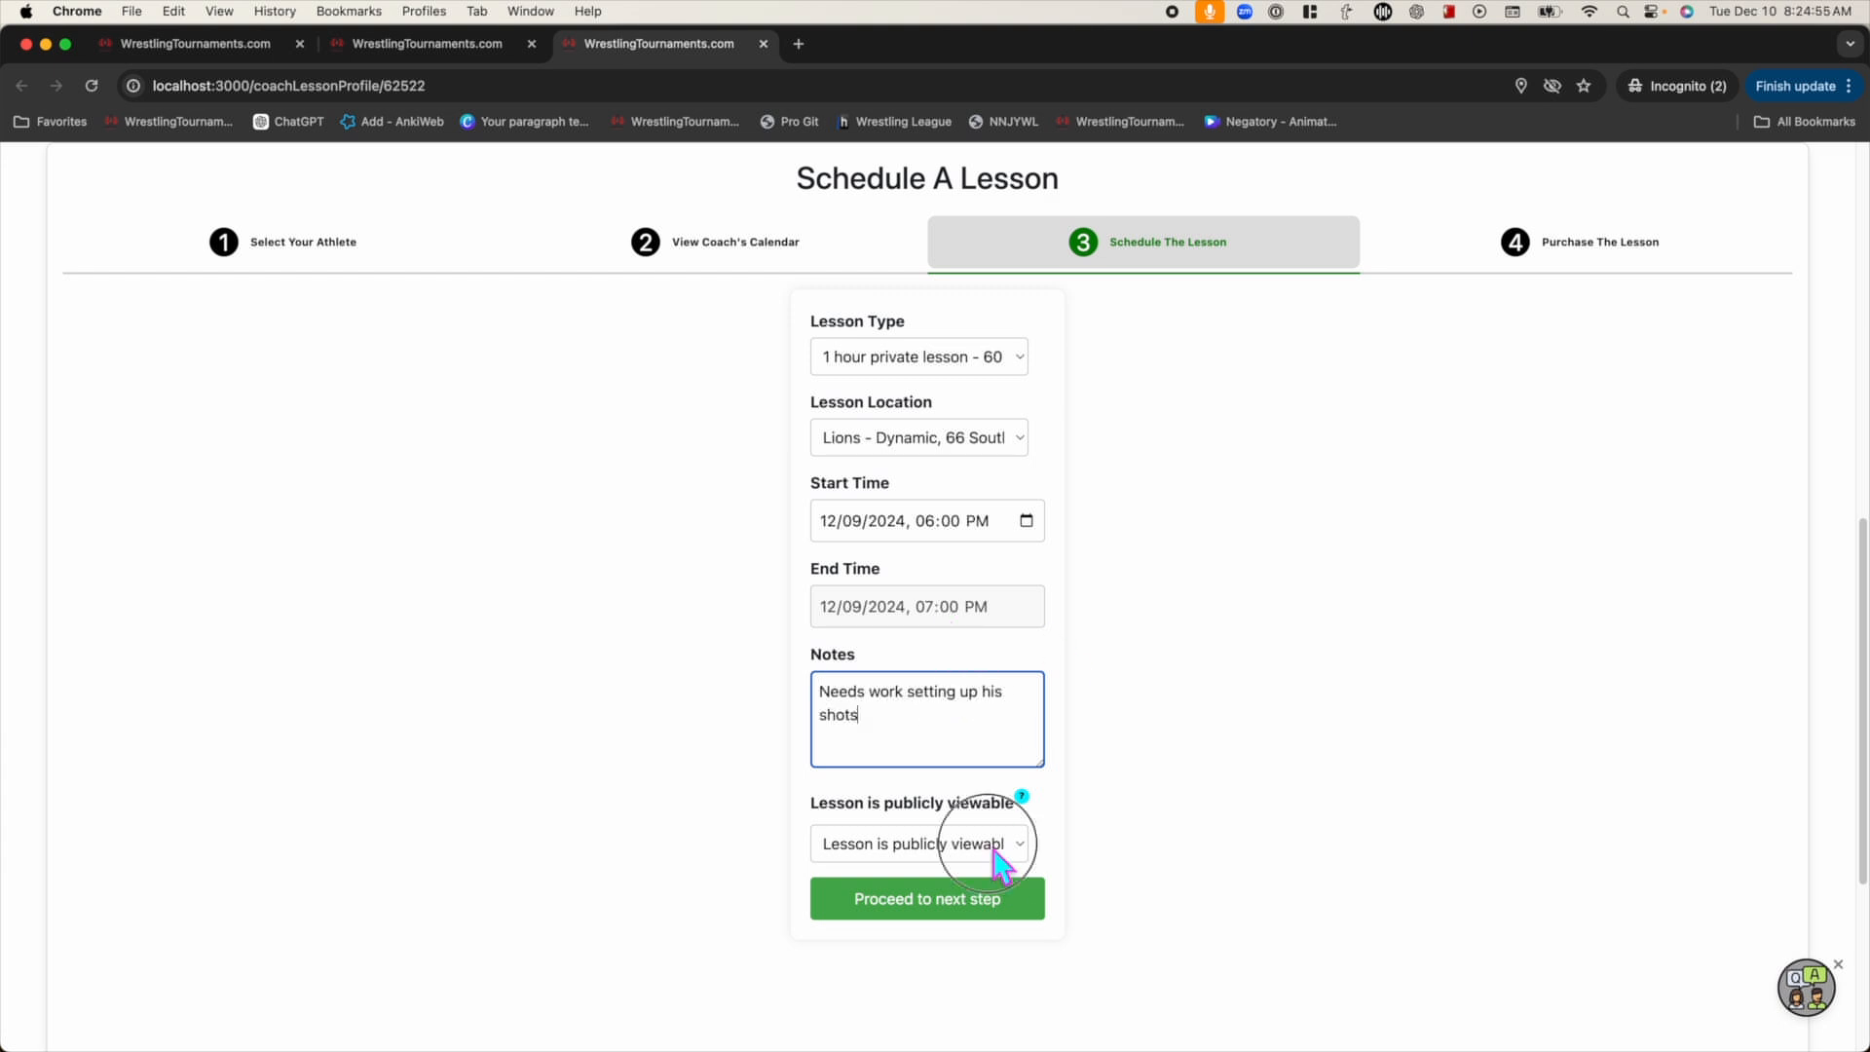
pyautogui.click(974, 843)
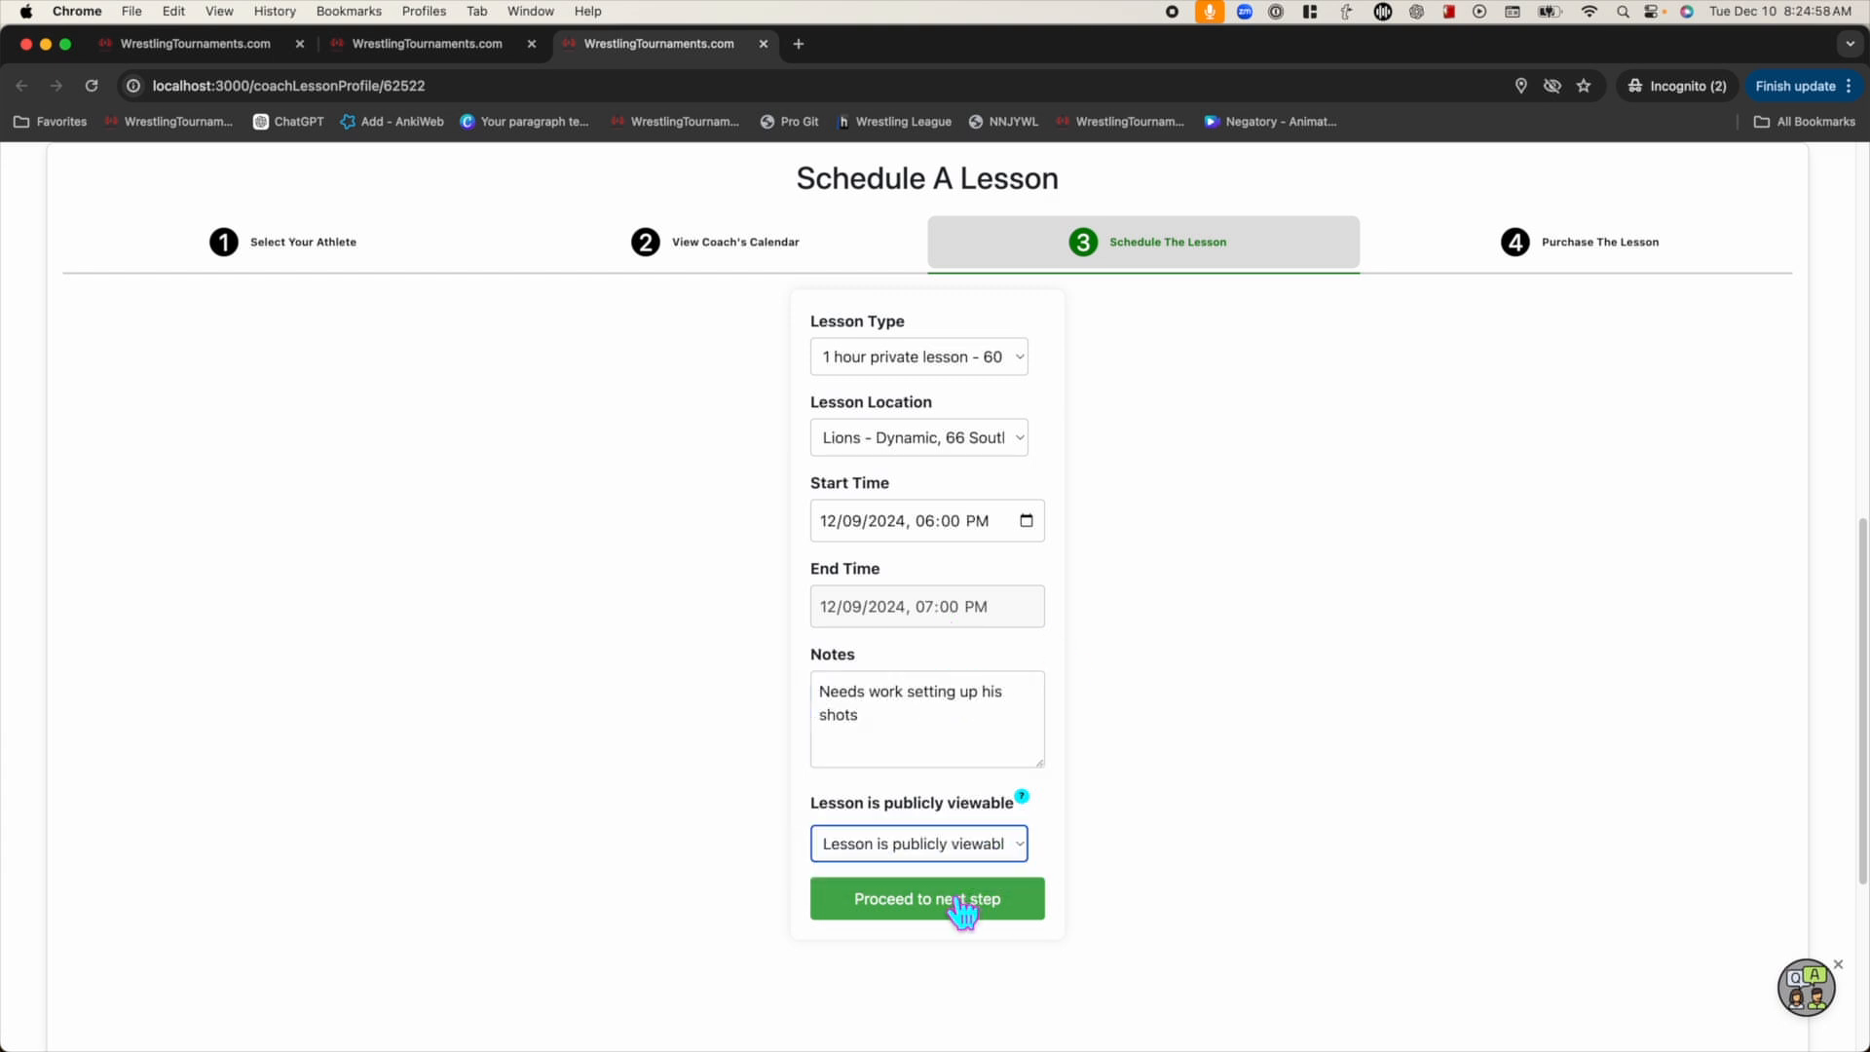
pyautogui.click(963, 904)
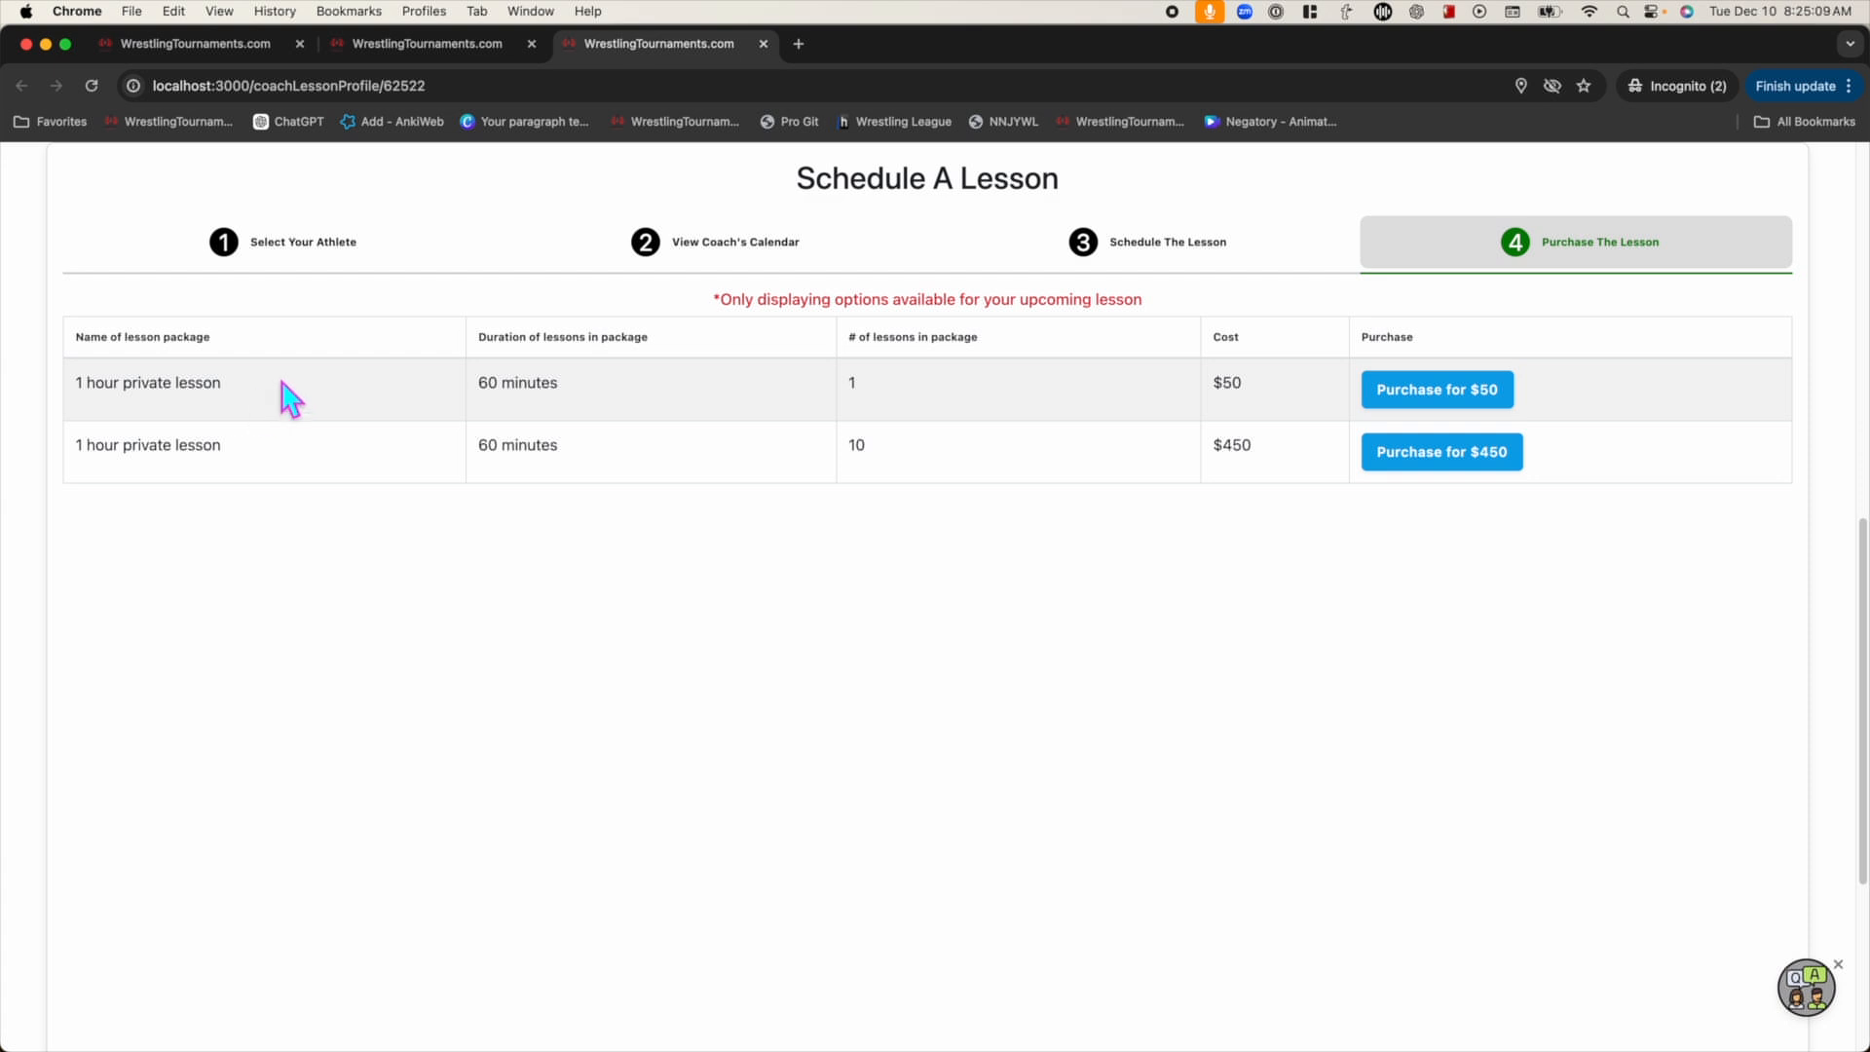
# Purchase the $50 single-lesson package, entering the payment card details and billing ZIP code
pyautogui.click(1461, 395)
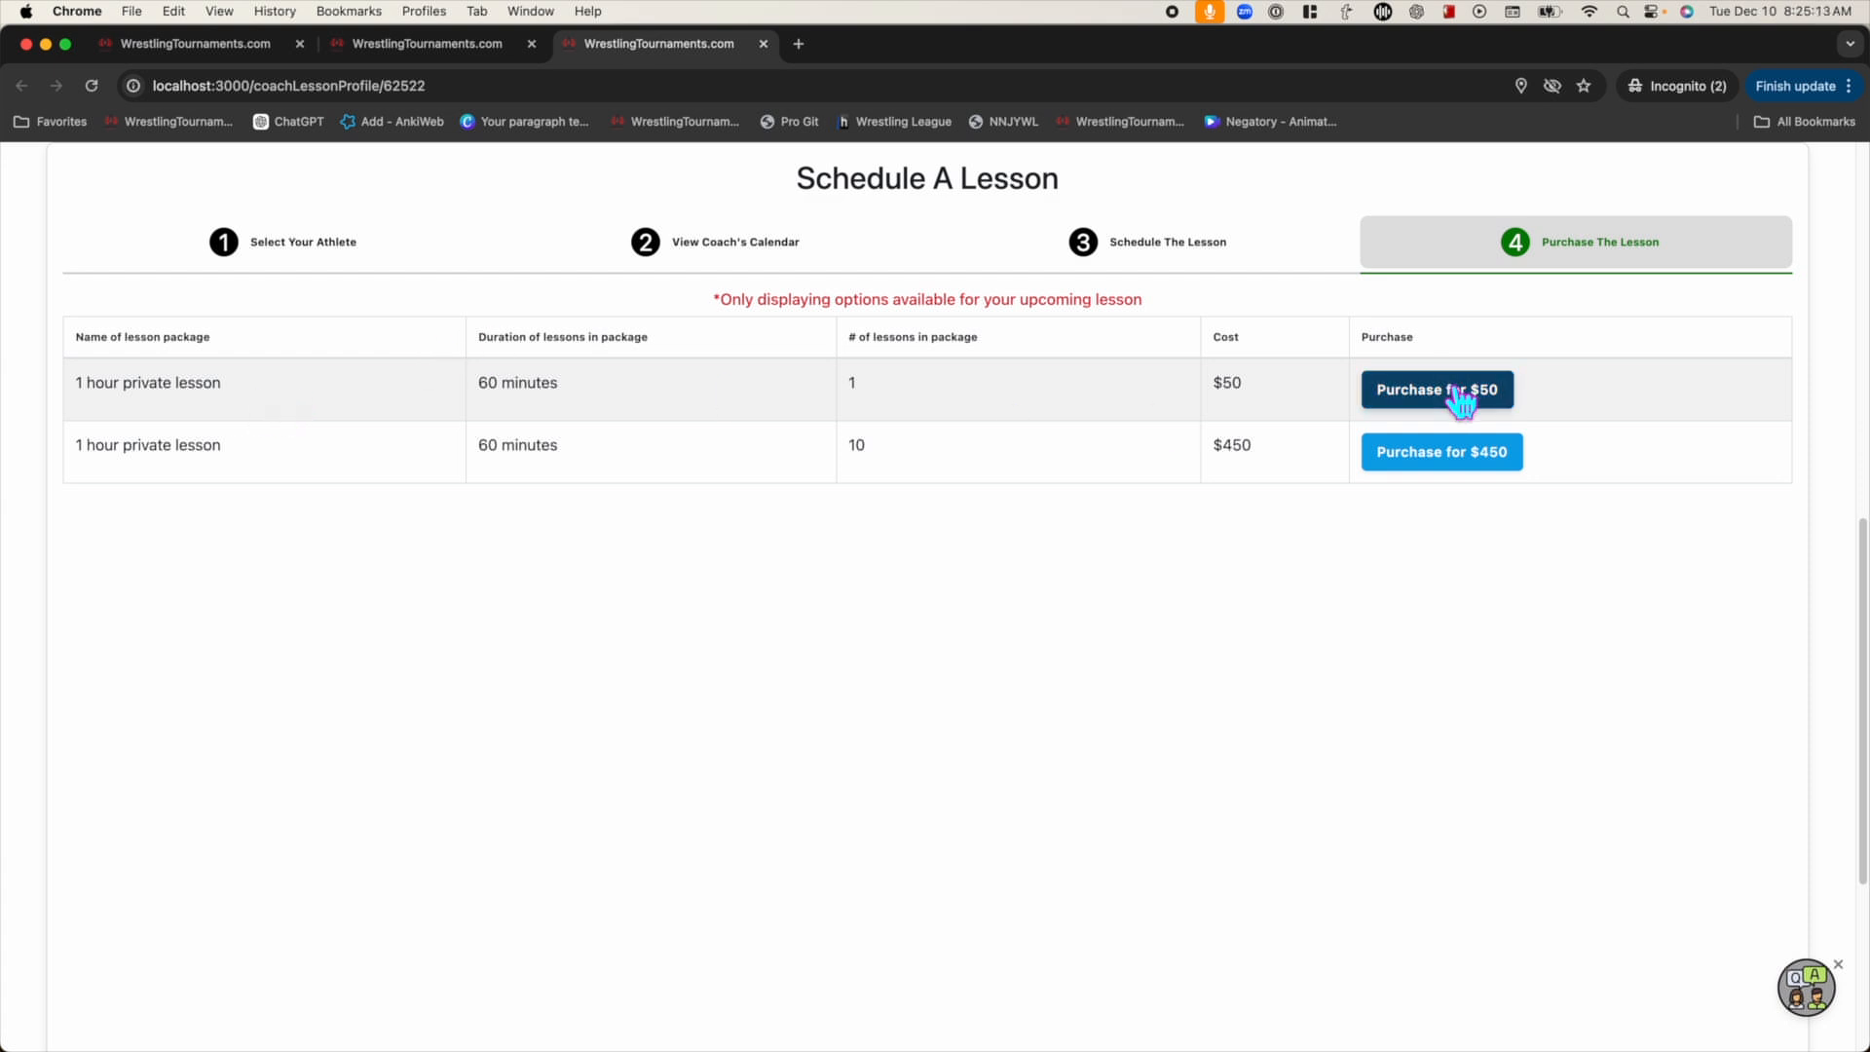
pyautogui.click(1232, 438)
pyautogui.write('42424242424242420425424')
pyautogui.press('Tab')
pyautogui.press('Tab')
pyautogui.write('42424')
pyautogui.click(1248, 561)
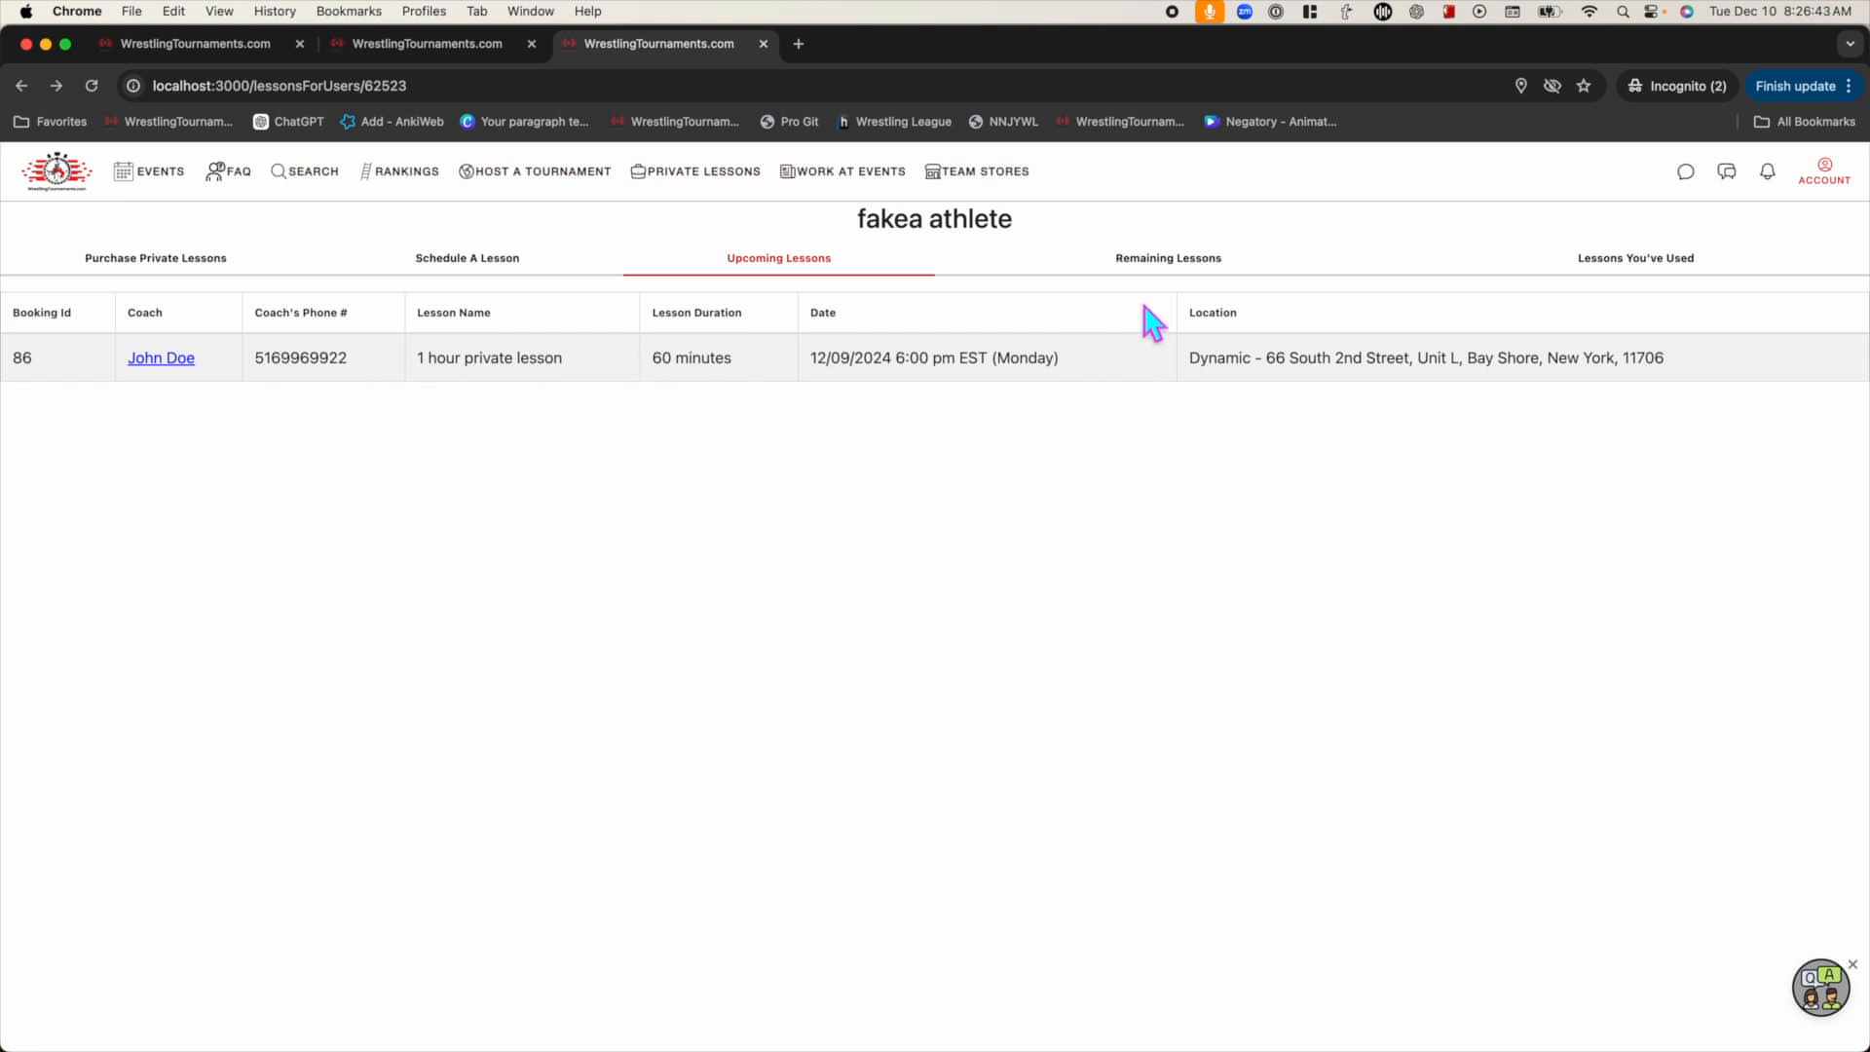
# View the Remaining Lessons, Lessons You've Used, Schedule and Purchase tabs, then open Account > Athletes
pyautogui.click(1145, 259)
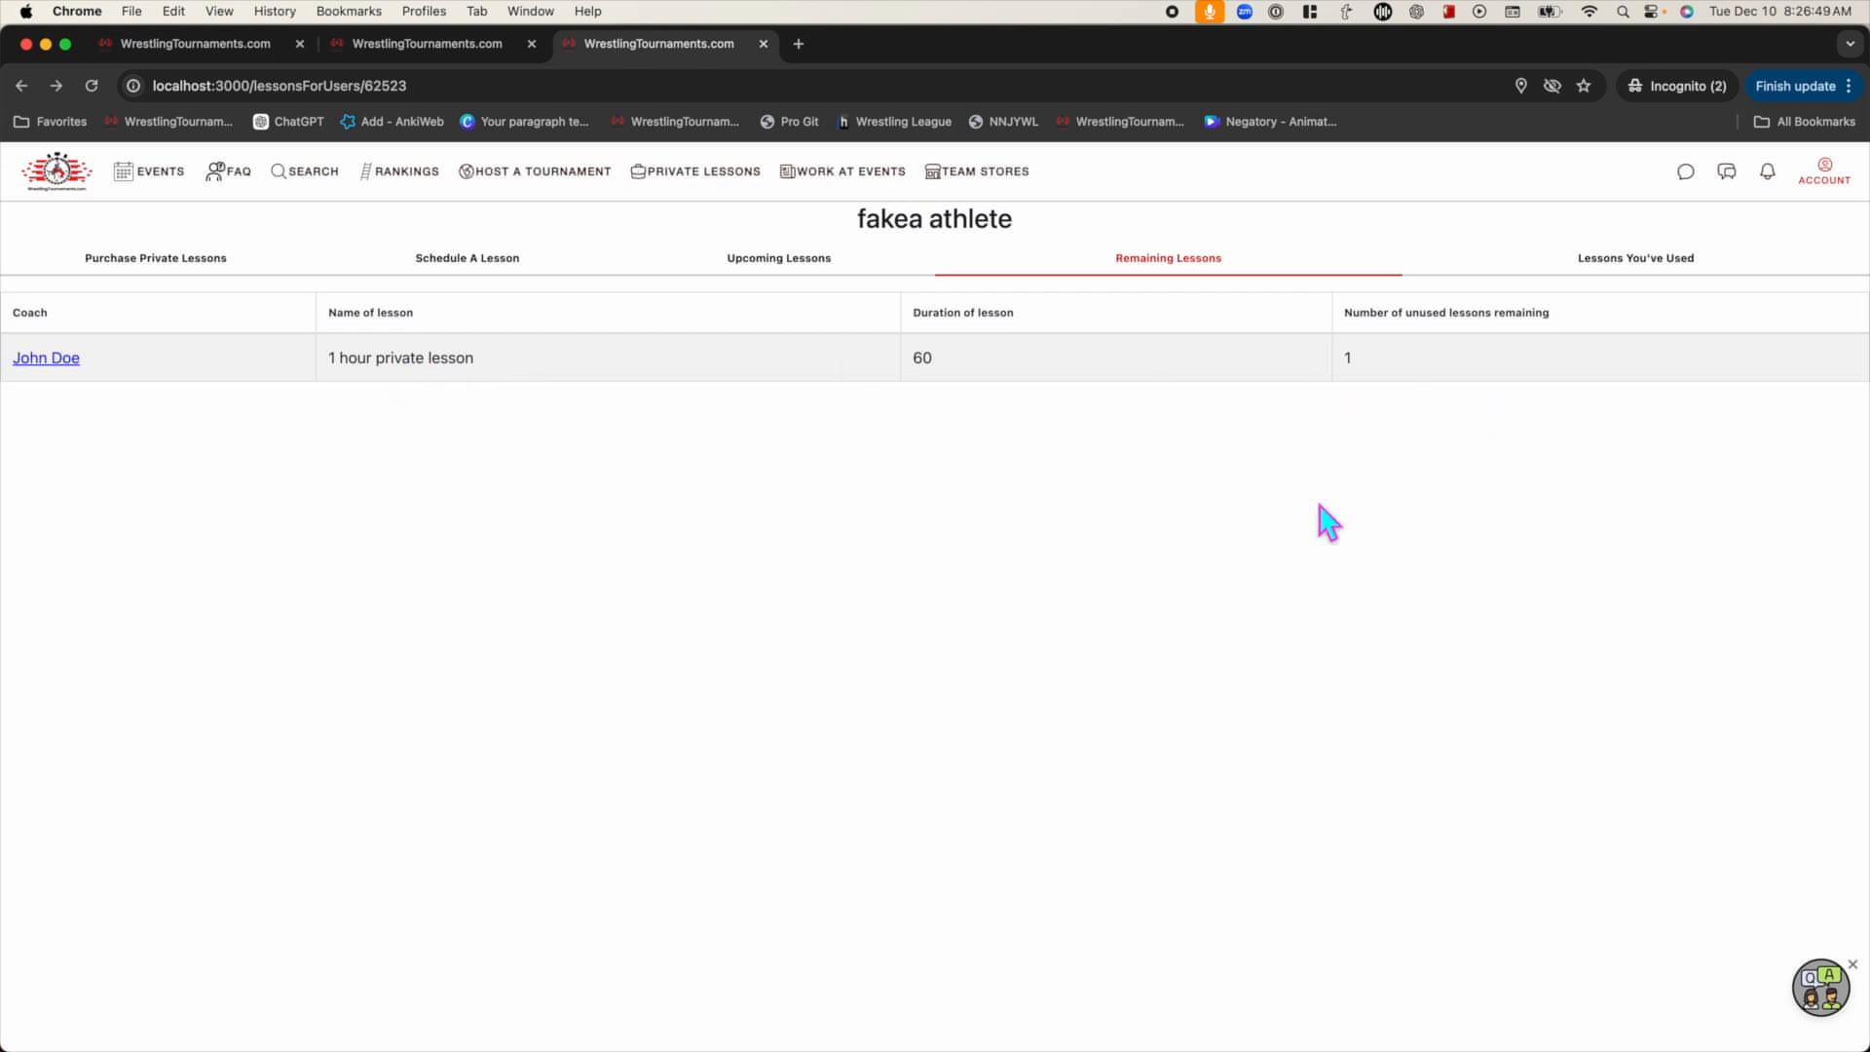
pyautogui.click(1665, 271)
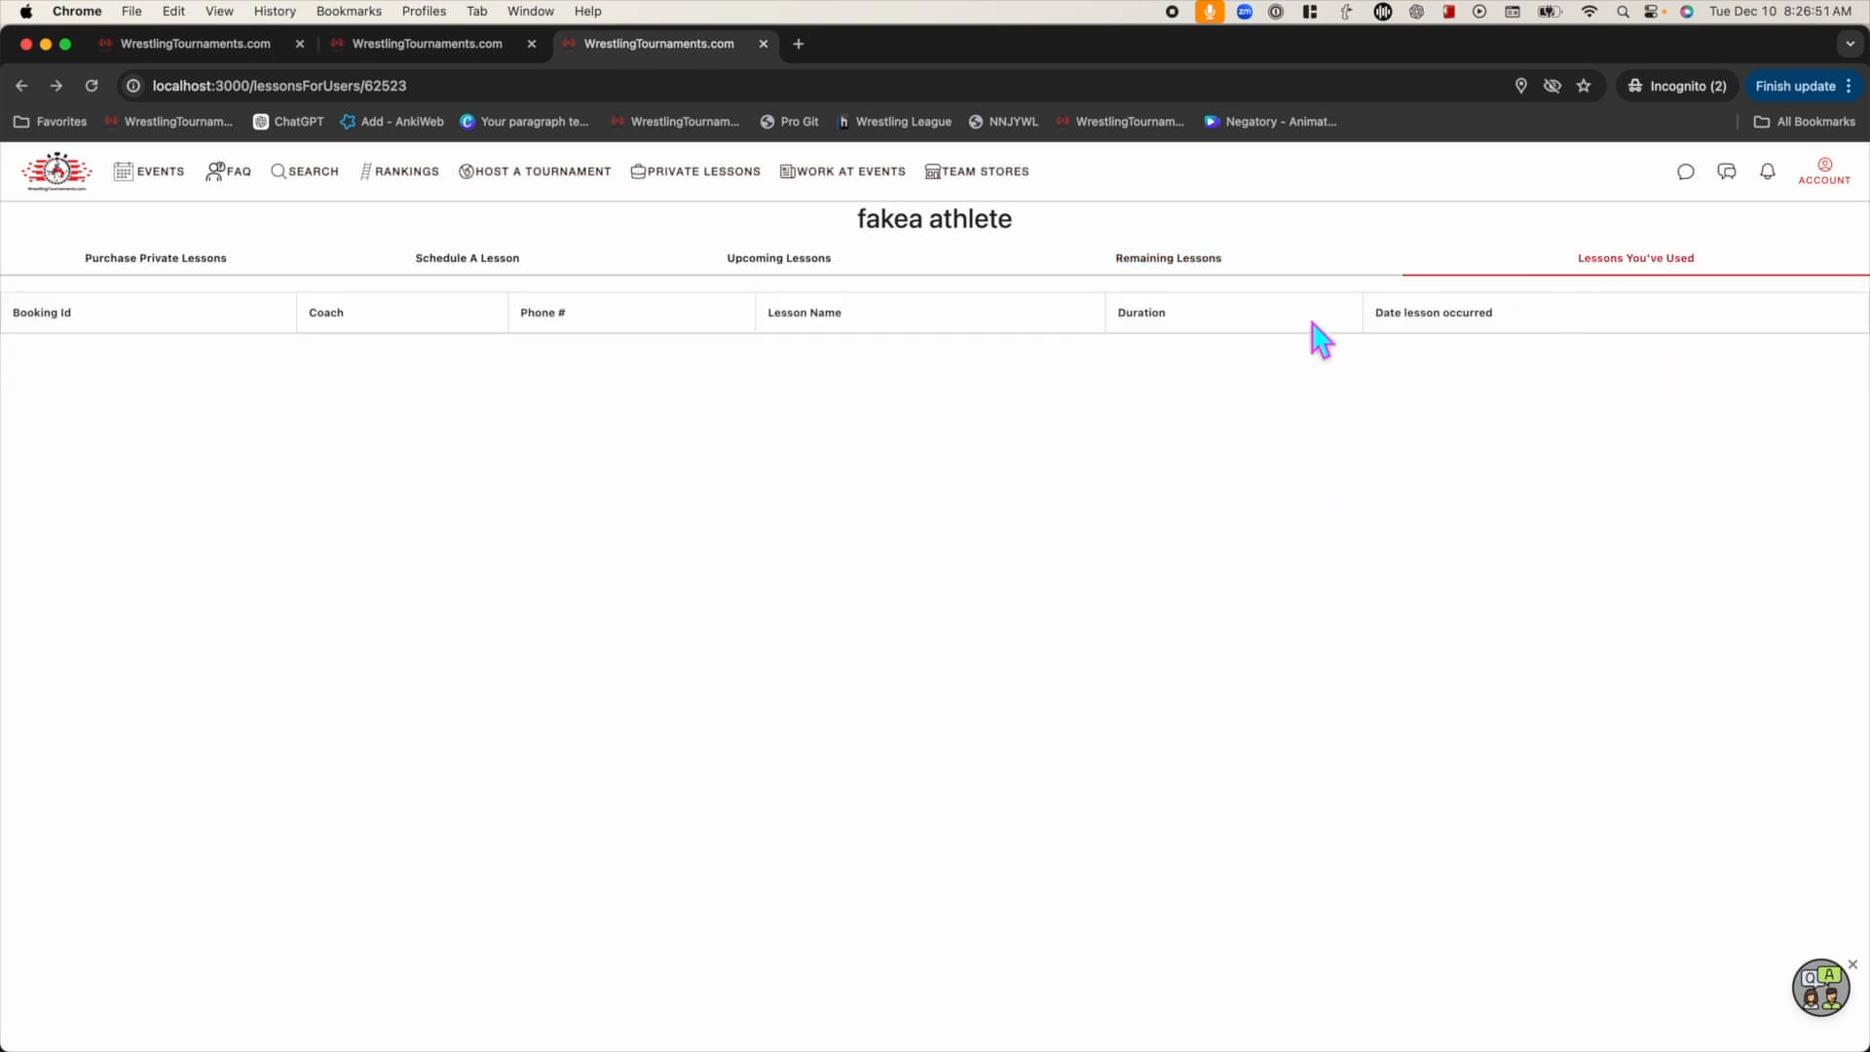
pyautogui.click(459, 279)
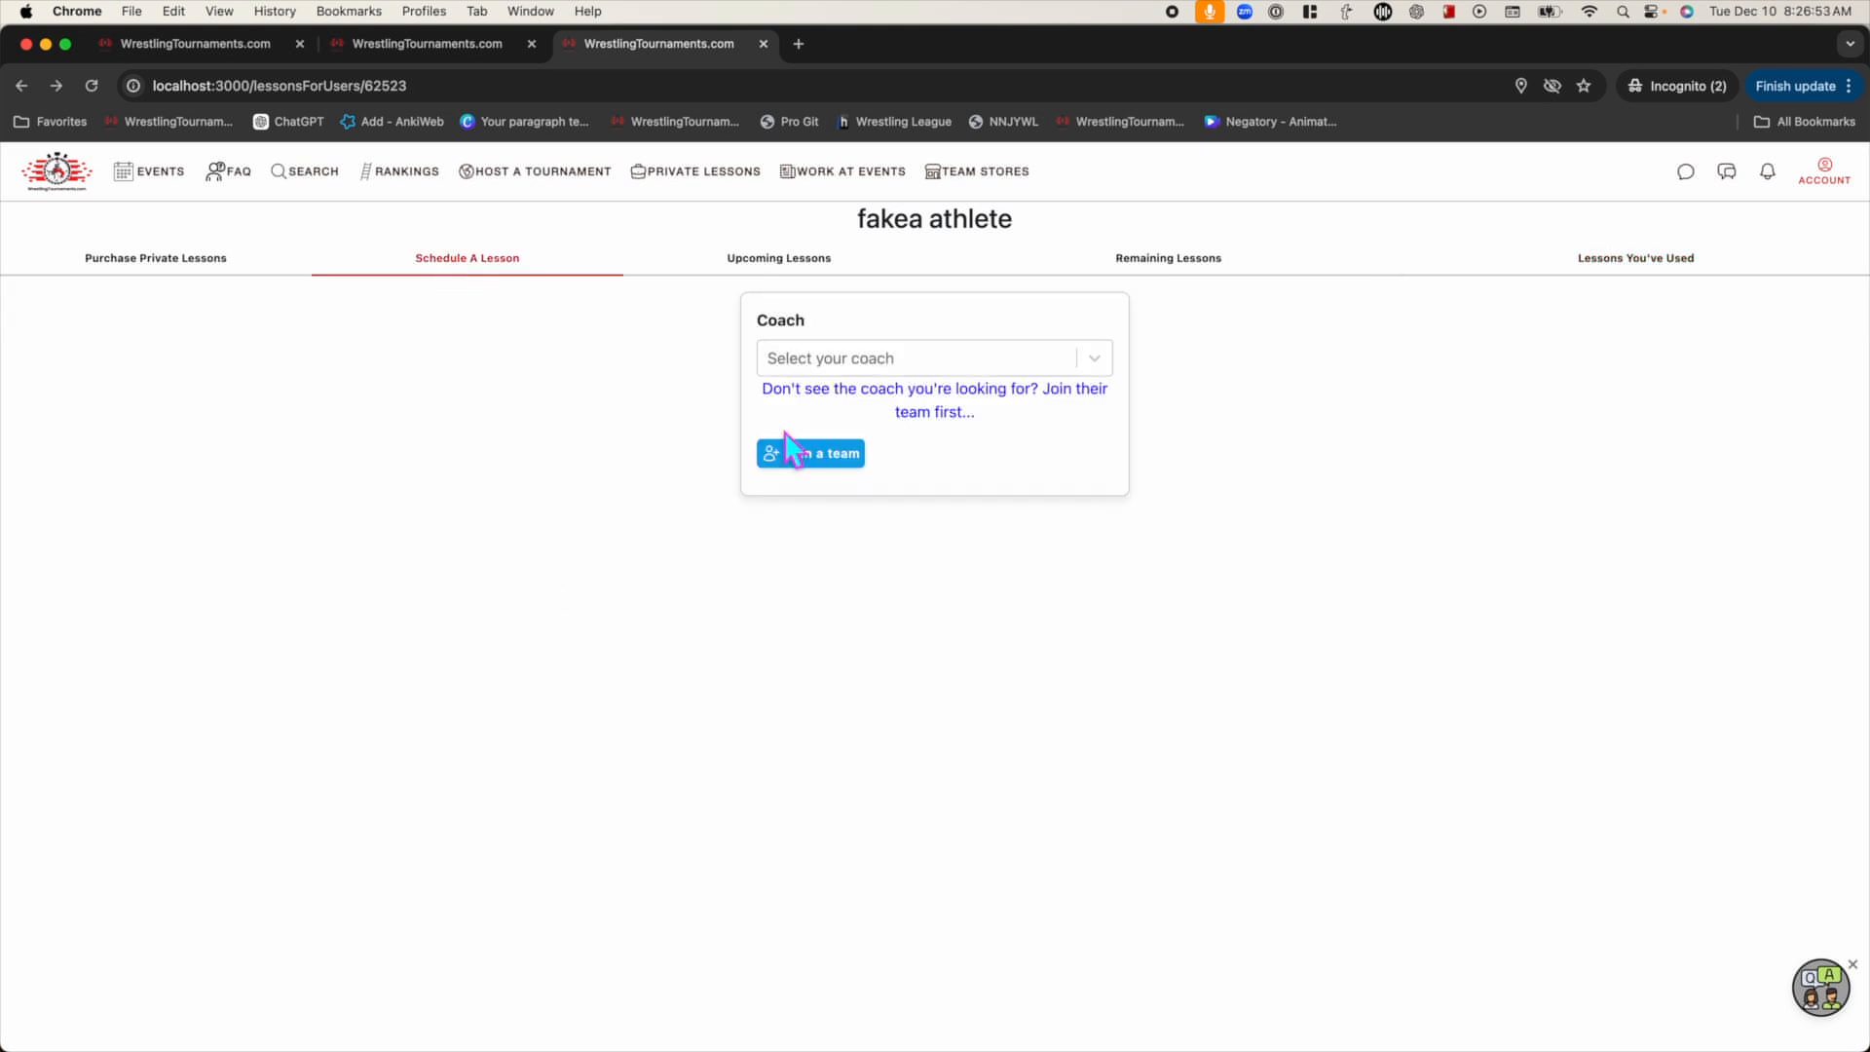
pyautogui.click(200, 255)
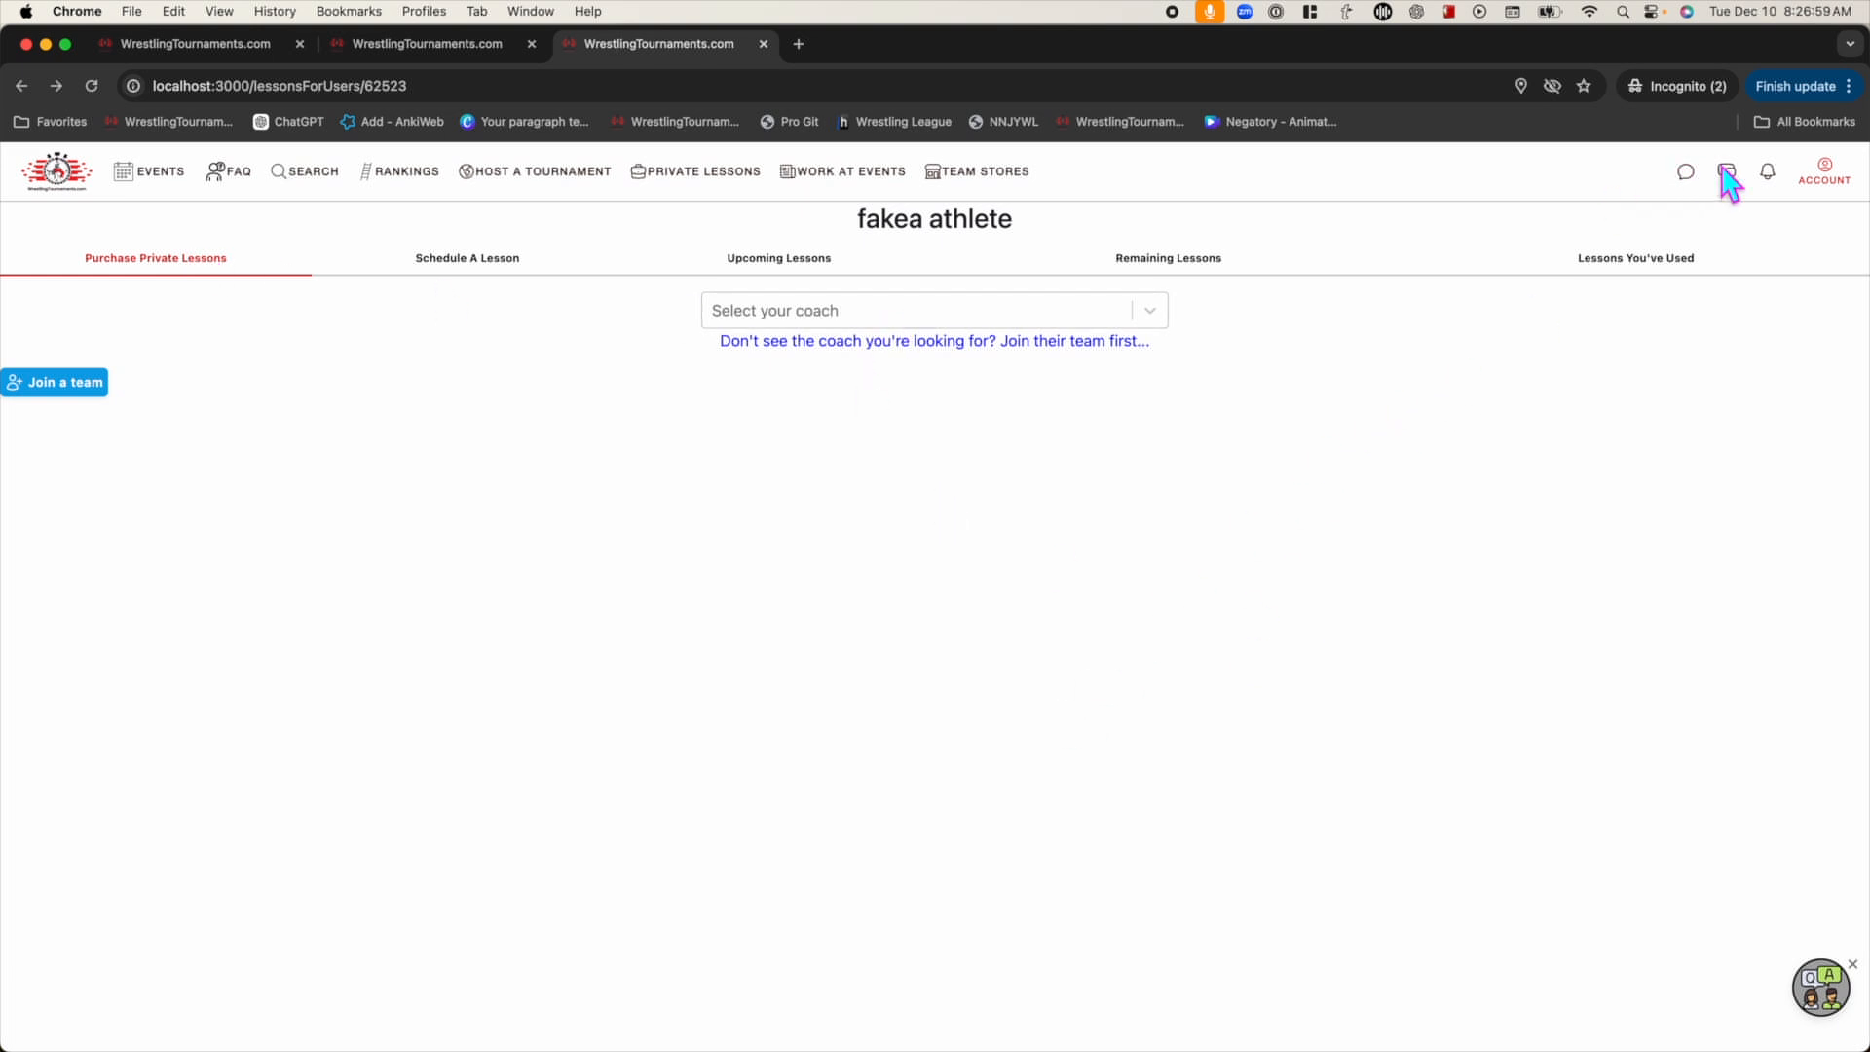
pyautogui.click(1821, 176)
pyautogui.click(1711, 237)
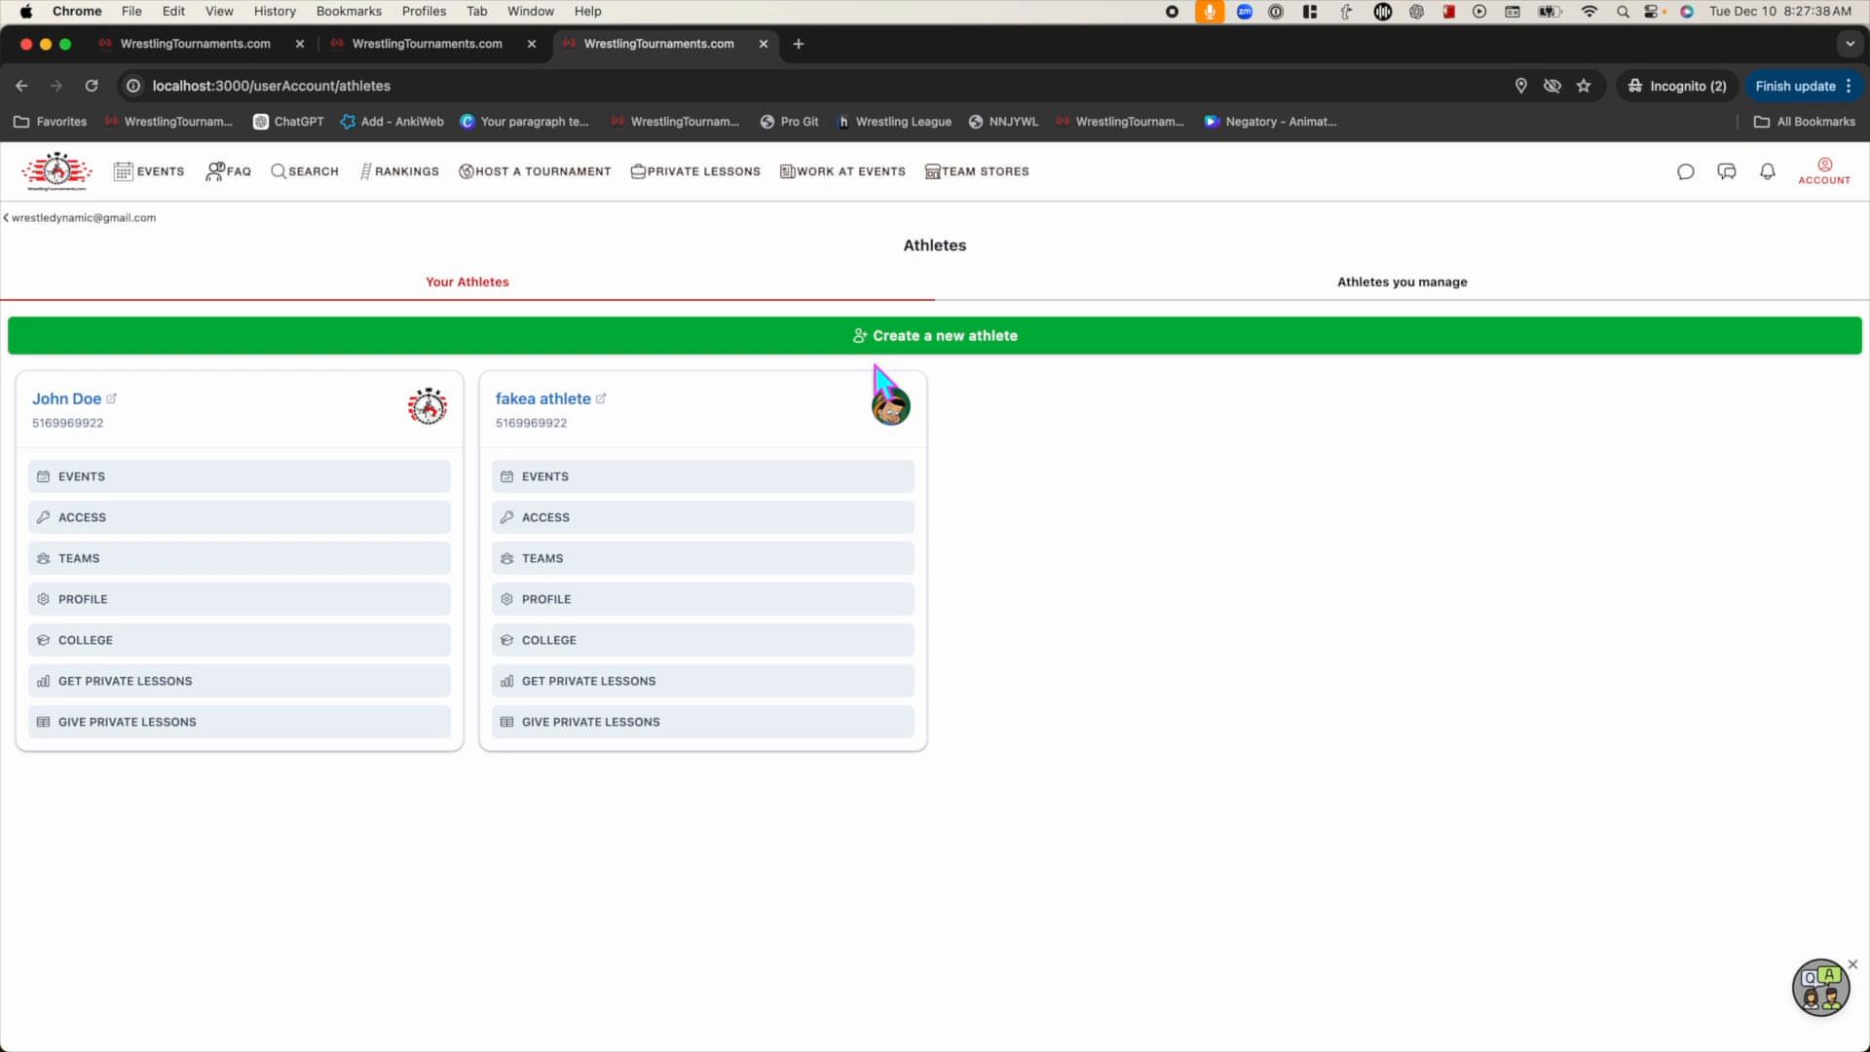
# Open the coach's Give Private Lessons page via Account > Athletes and start a Customer Support chat question
pyautogui.click(95, 168)
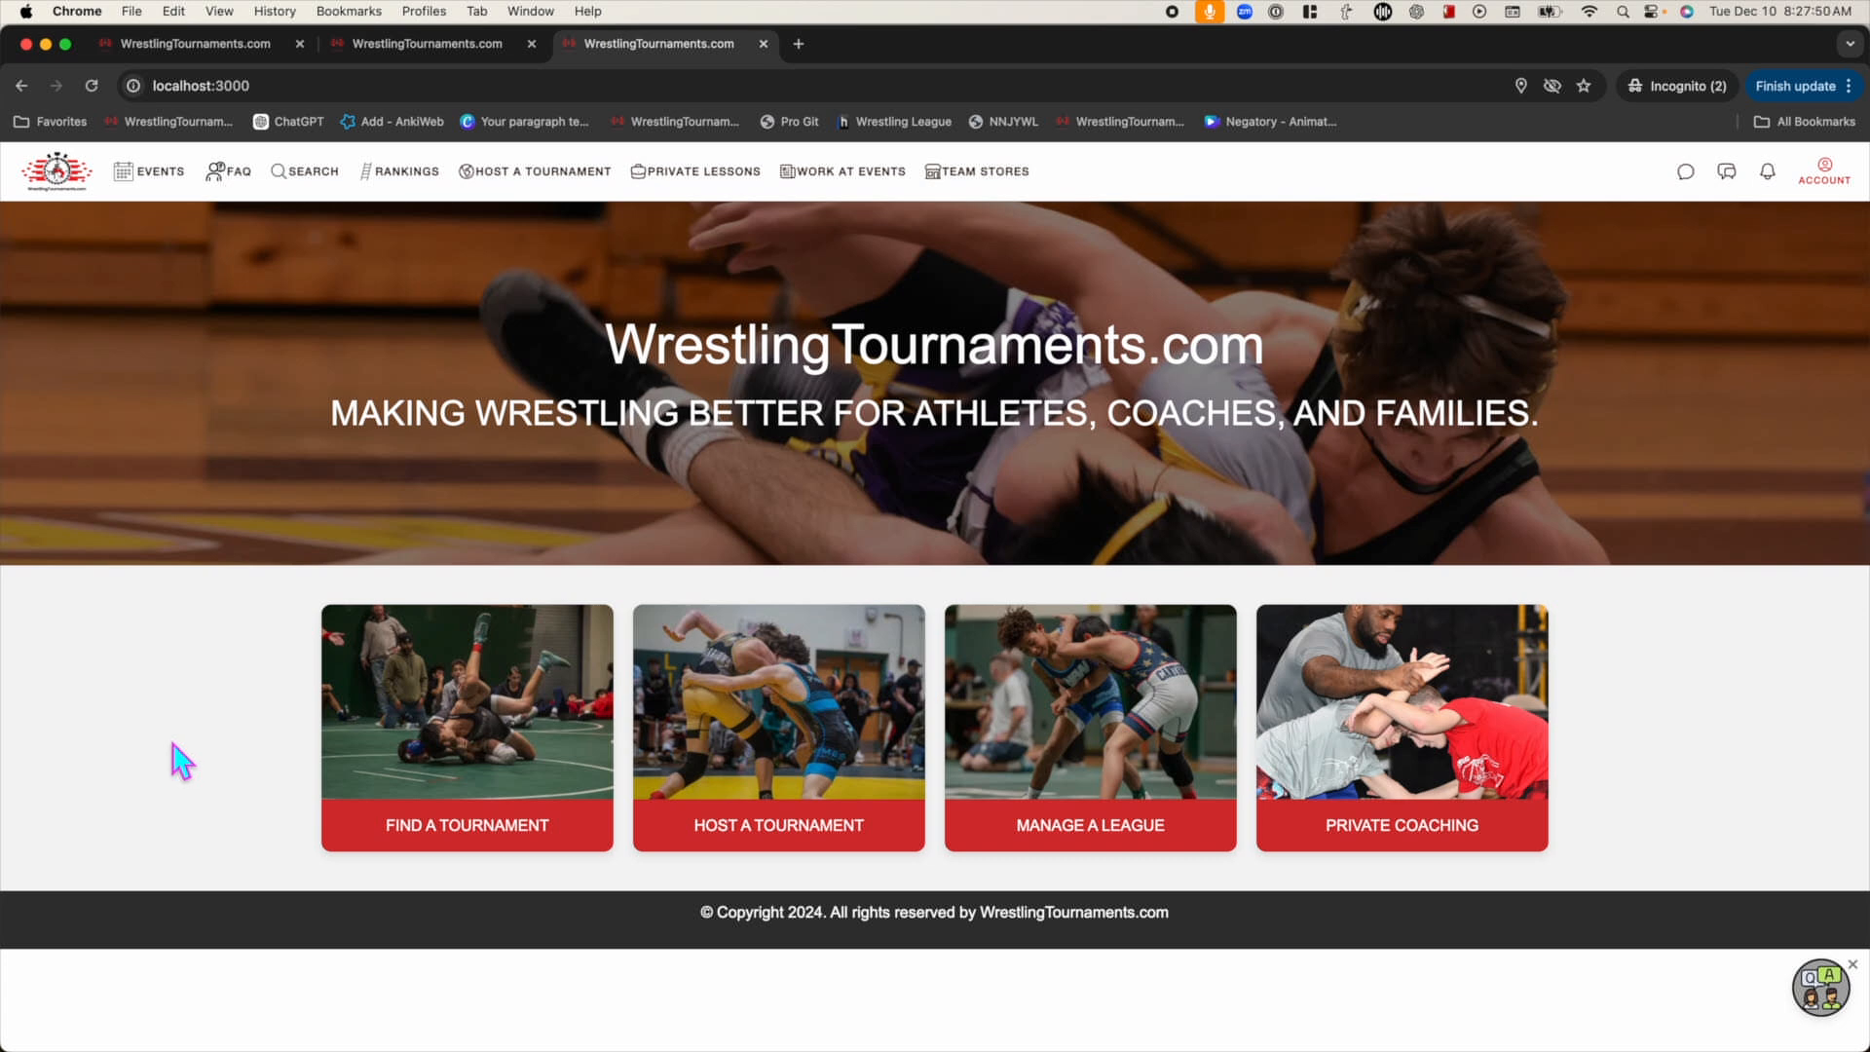
pyautogui.click(1817, 174)
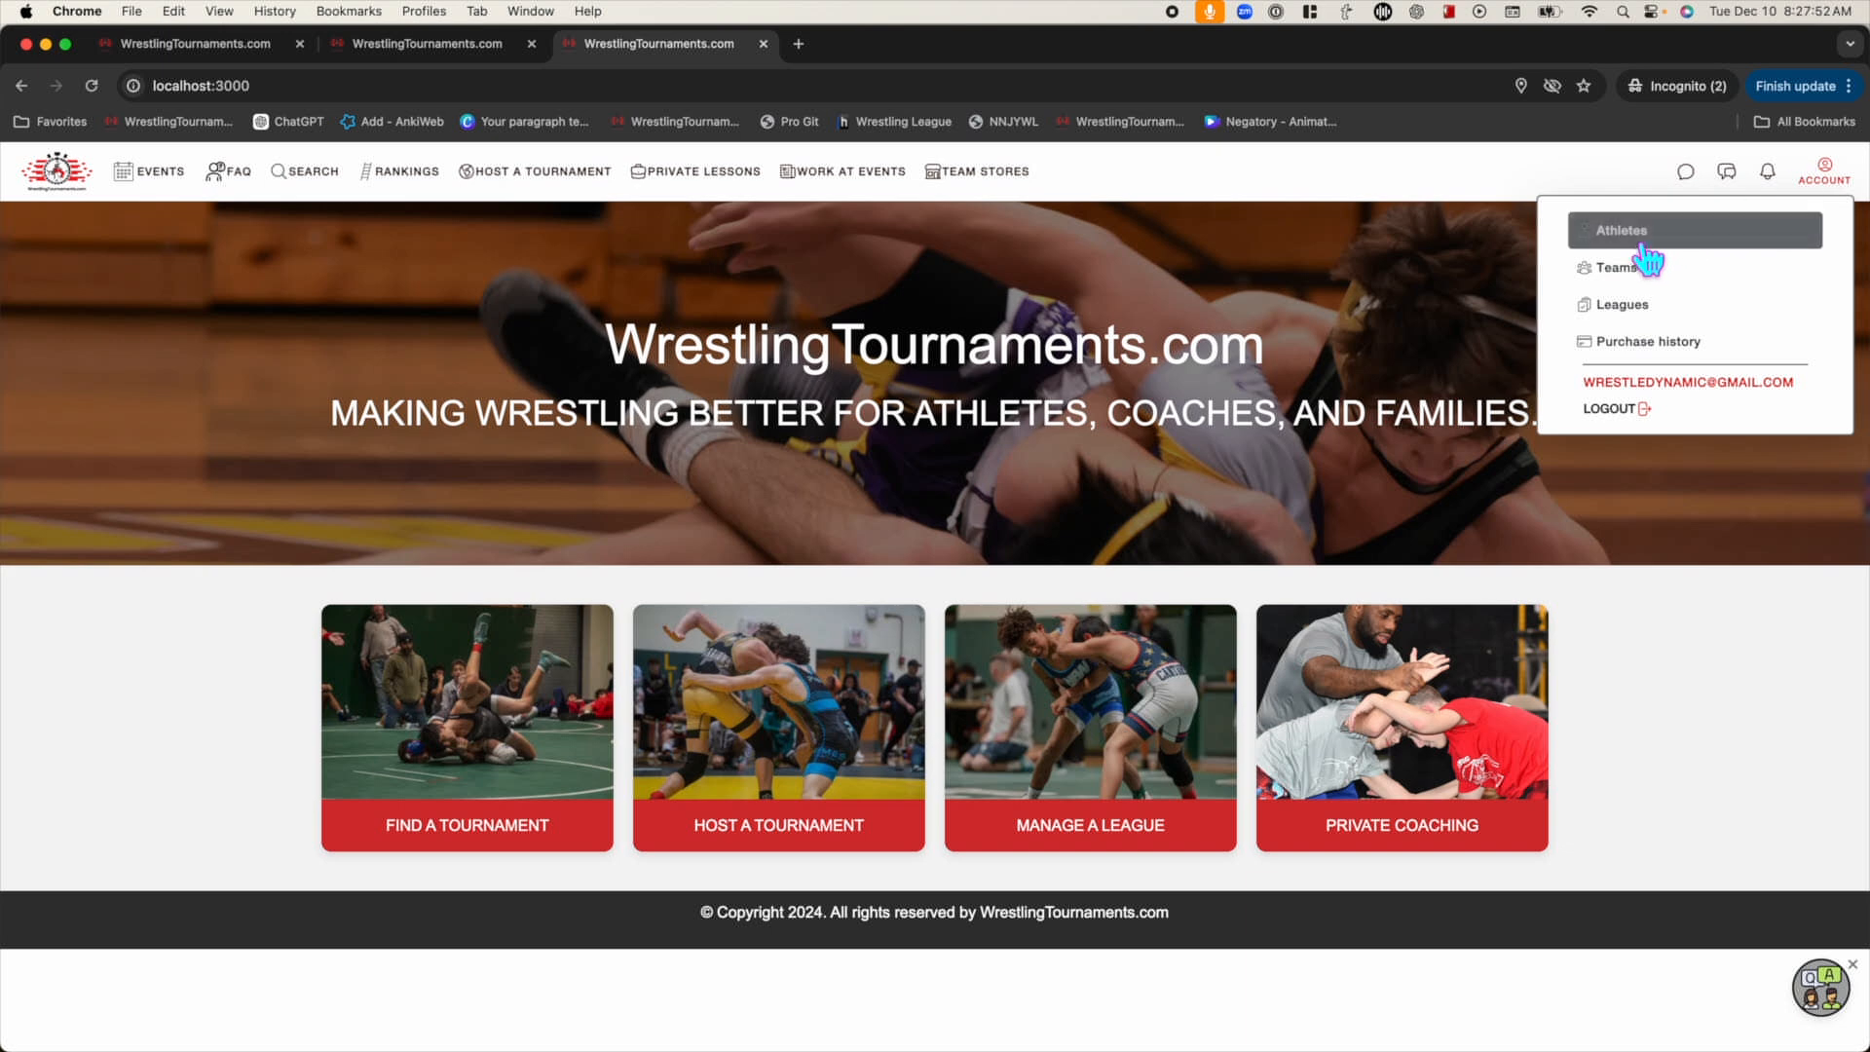
pyautogui.click(1642, 234)
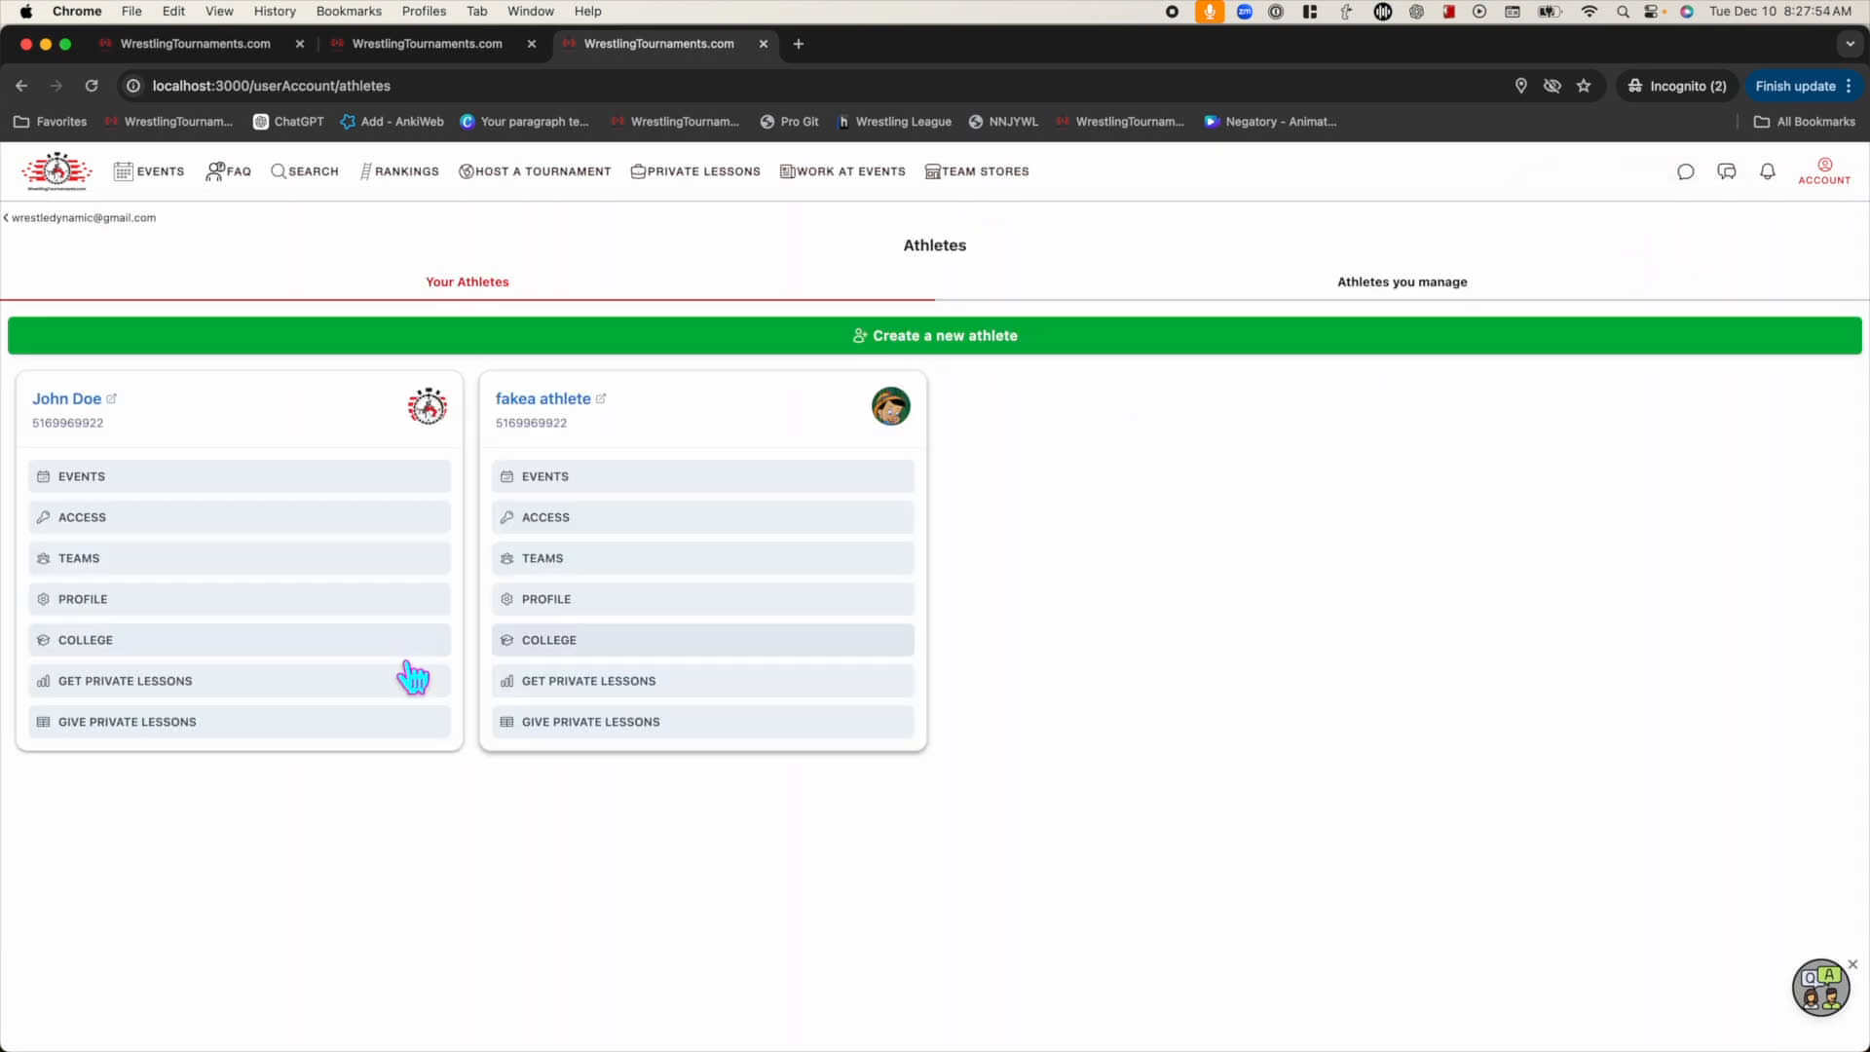
pyautogui.click(274, 745)
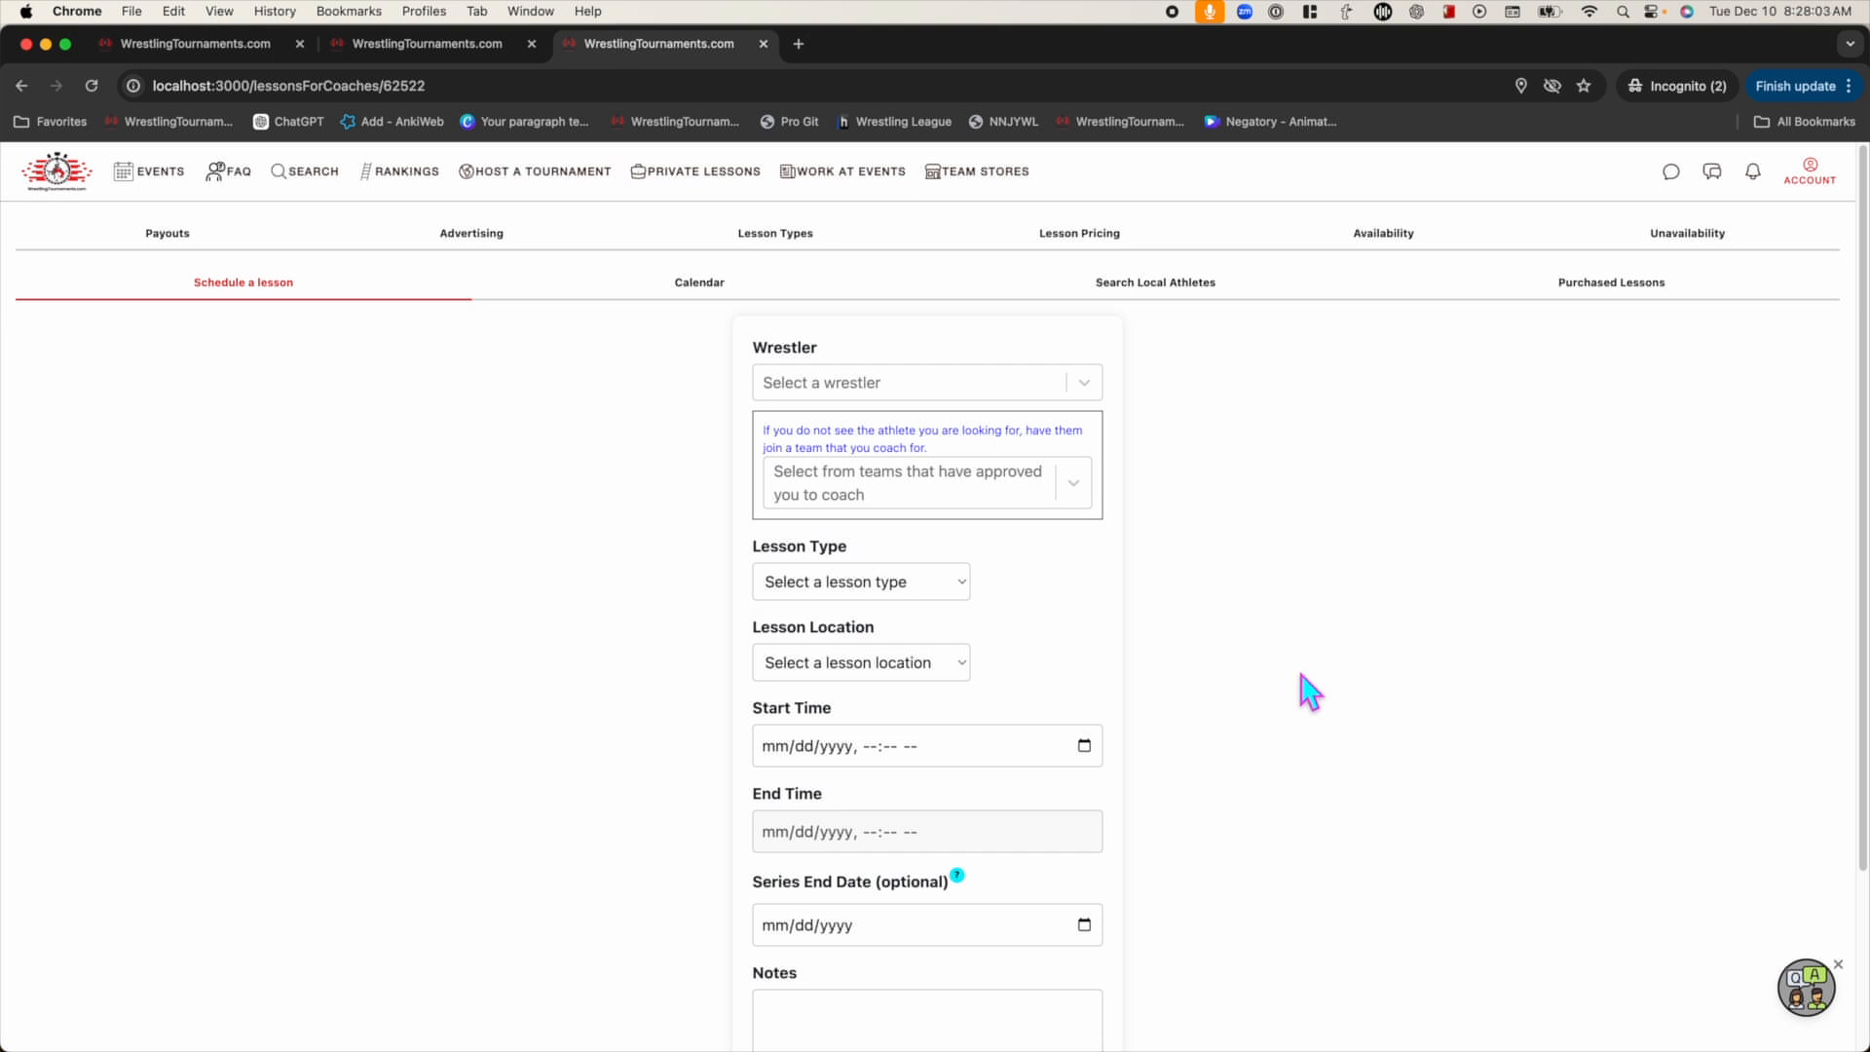
pyautogui.click(1817, 999)
pyautogui.click(1702, 951)
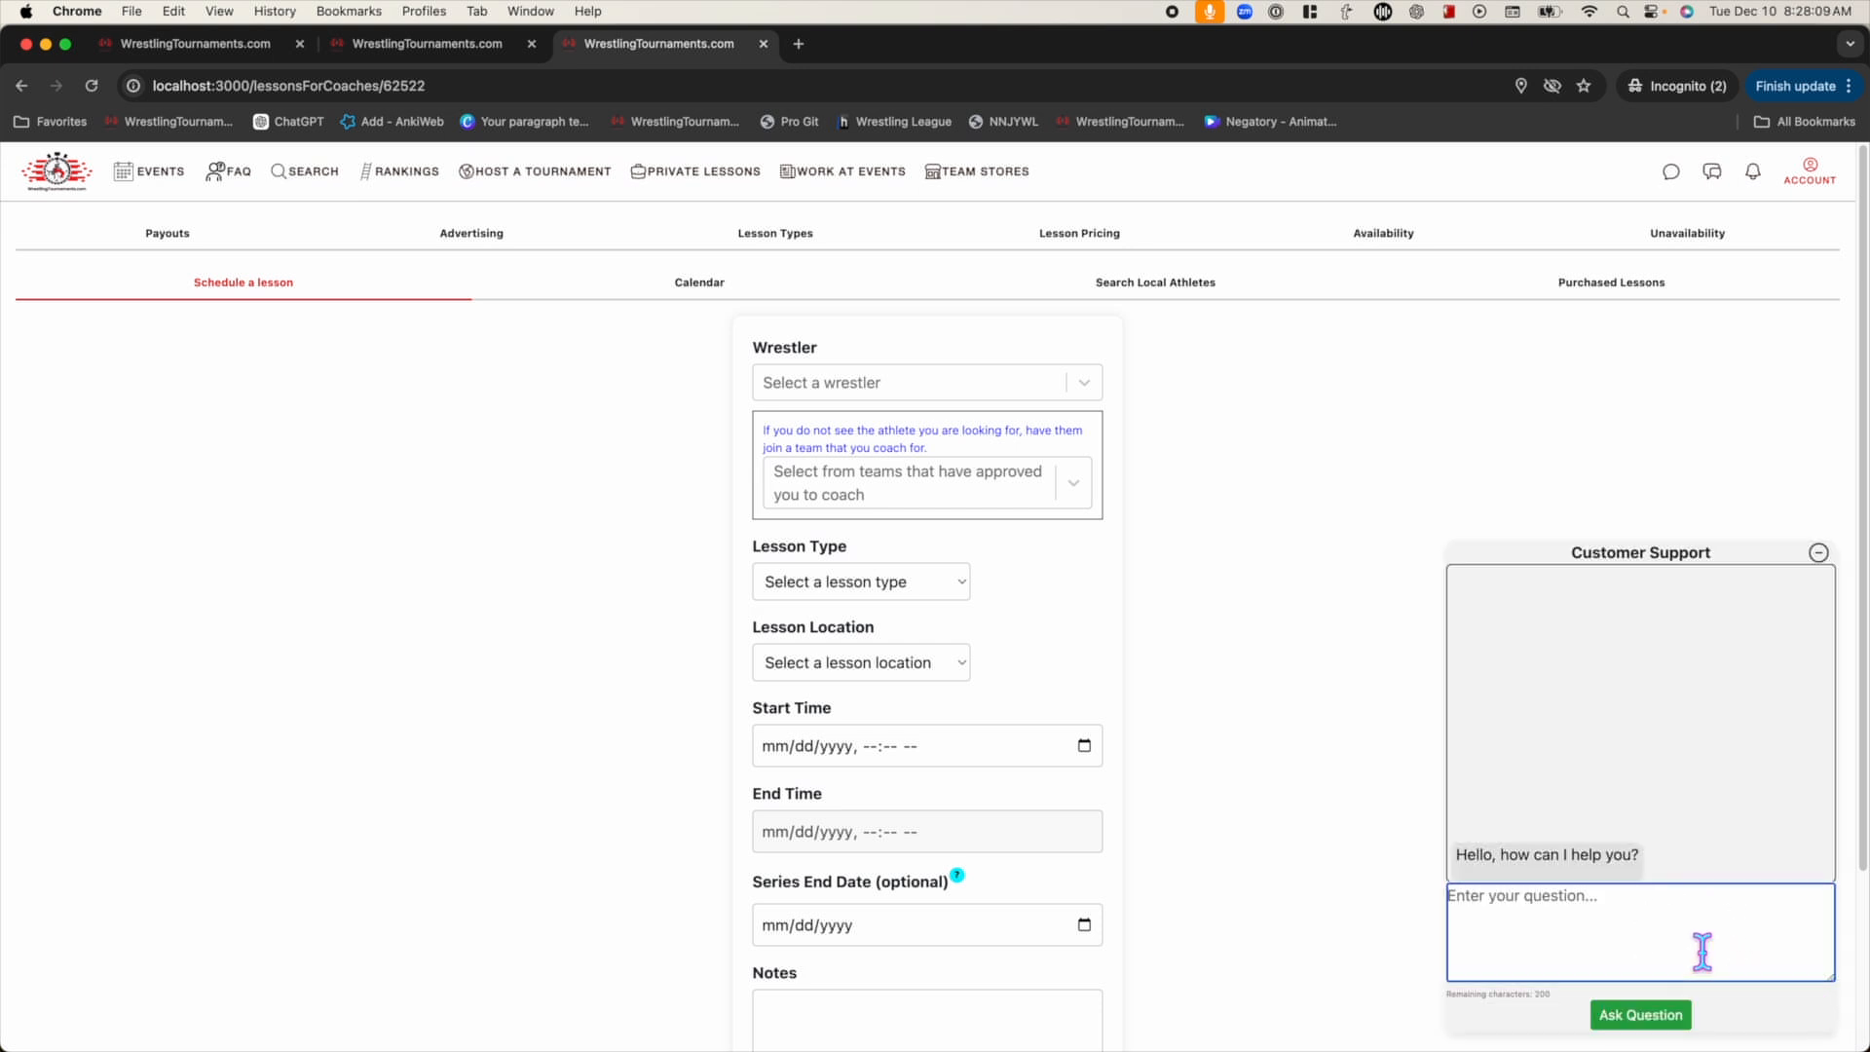